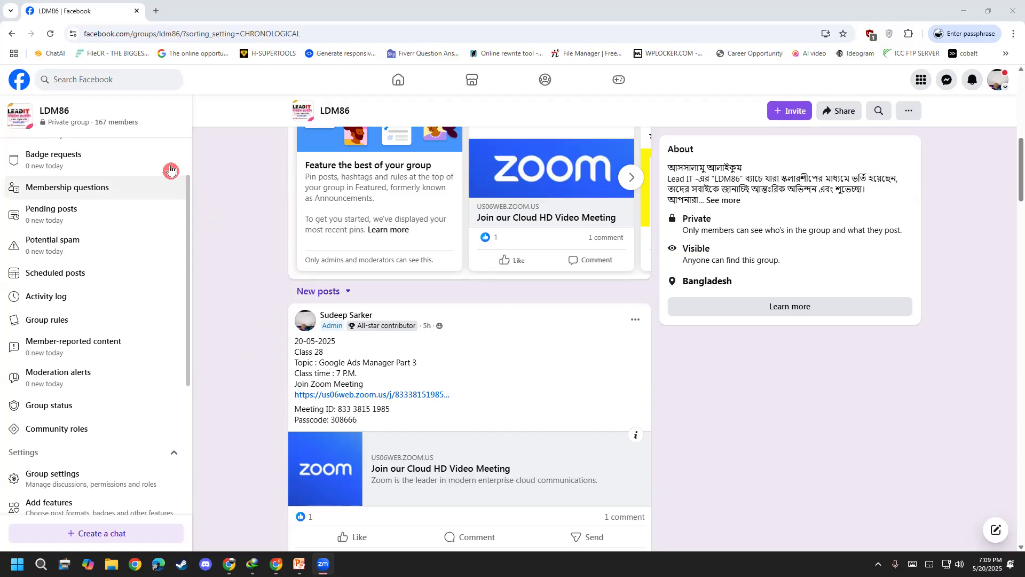
Open a new blank browser tab beside the LDM86 Facebook group tab
{"action": "left_click", "coordinate": [156, 11]}
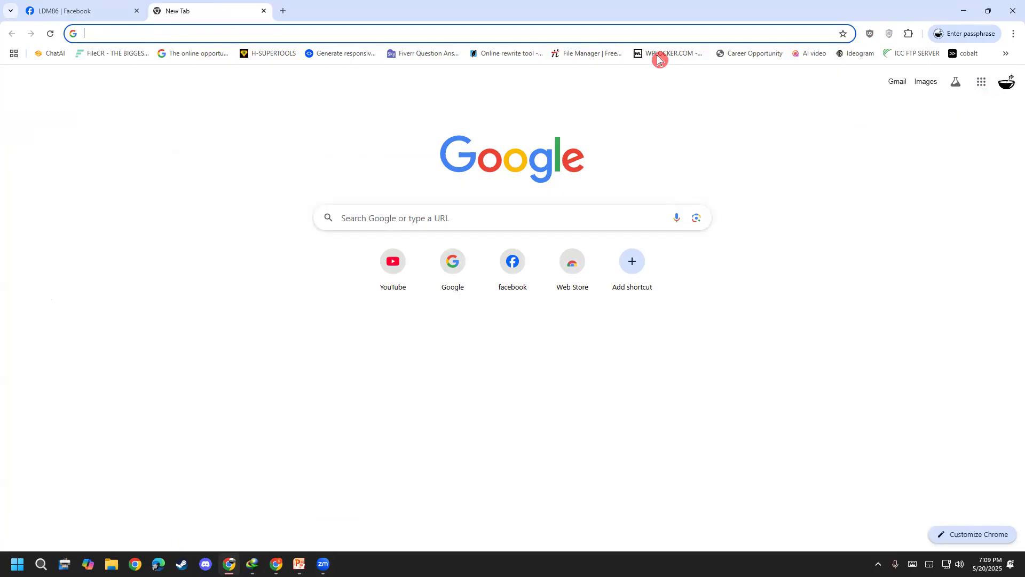
Launch Google Ads from the Google apps grid and continue to its Campaigns overview
{"action": "mouse_move", "coordinate": [936, 120]}
{"action": "left_mouse_down"}
{"action": "mouse_move", "coordinate": [940, 80]}
{"action": "mouse_move", "coordinate": [1017, 107]}
{"action": "mouse_move", "coordinate": [945, 88]}
{"action": "mouse_move", "coordinate": [1014, 72]}
{"action": "mouse_move", "coordinate": [1004, 120]}
{"action": "mouse_move", "coordinate": [989, 127]}
{"action": "left_mouse_up"}
{"action": "left_click", "coordinate": [51, 352]}
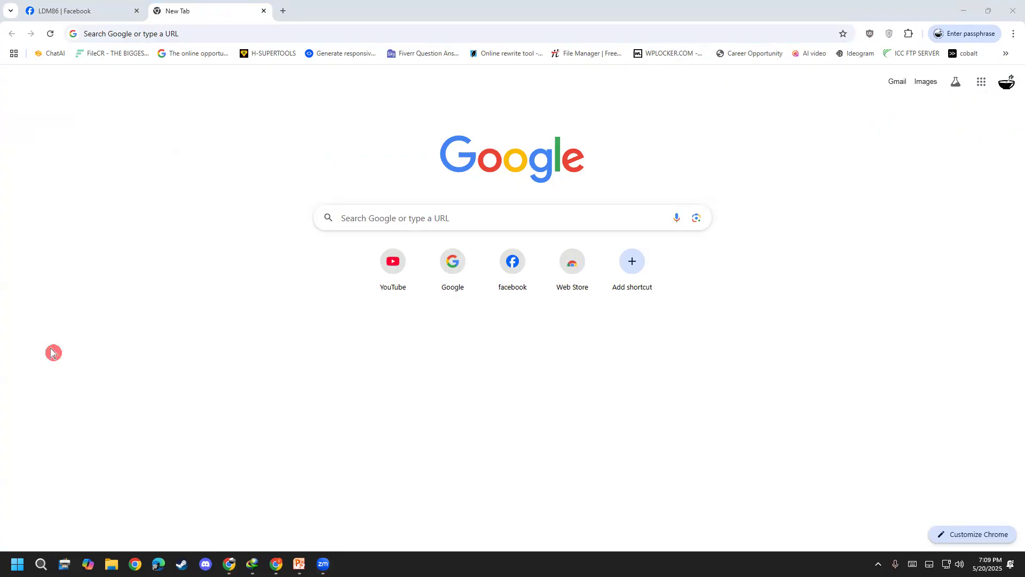
{"action": "left_click", "coordinate": [981, 81]}
{"action": "scroll", "coordinate": [981, 176], "scroll_direction": "down", "scroll_amount": 3}
{"action": "scroll", "coordinate": [982, 178], "scroll_direction": "down", "scroll_amount": 5}
{"action": "left_click", "coordinate": [975, 202]}
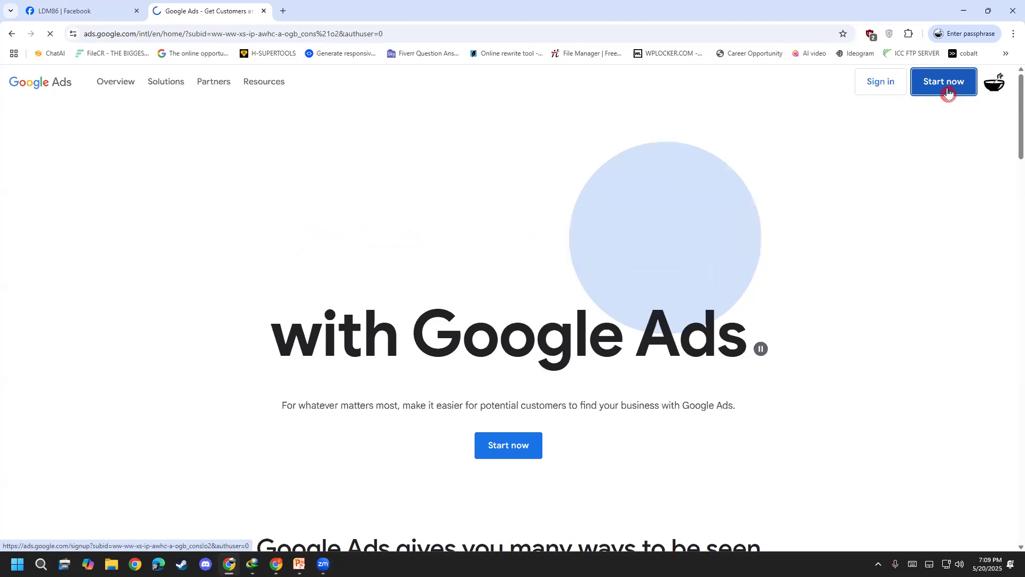
{"action": "left_click", "coordinate": [948, 92]}
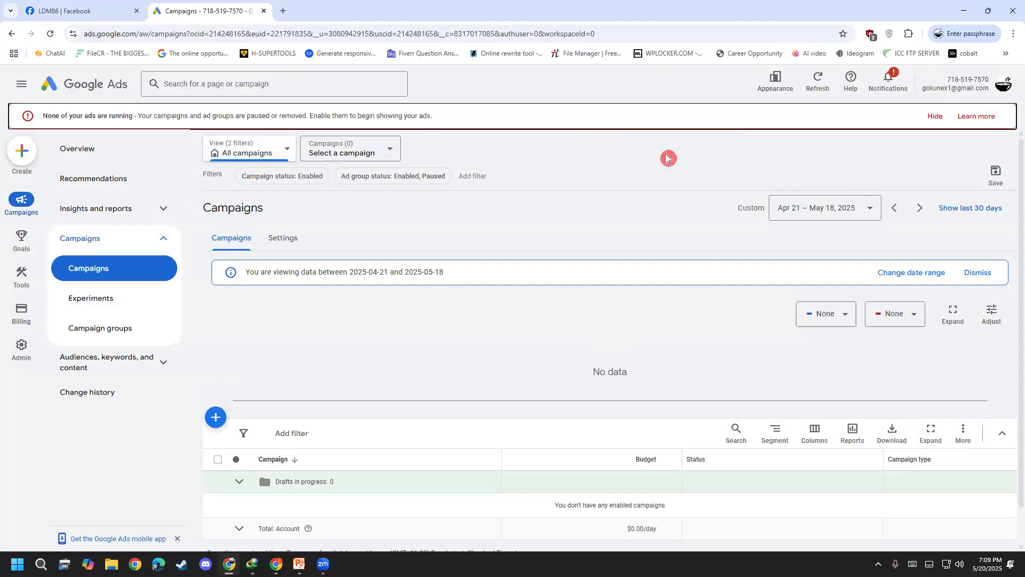
Highlight the 'none of your ads are running' warning message text
{"action": "left_click_drag", "start_coordinate": [101, 116], "coordinate": [216, 114]}
{"action": "left_click", "coordinate": [215, 117]}
{"action": "left_click_drag", "start_coordinate": [455, 117], "coordinate": [160, 114]}
{"action": "left_click", "coordinate": [160, 114]}
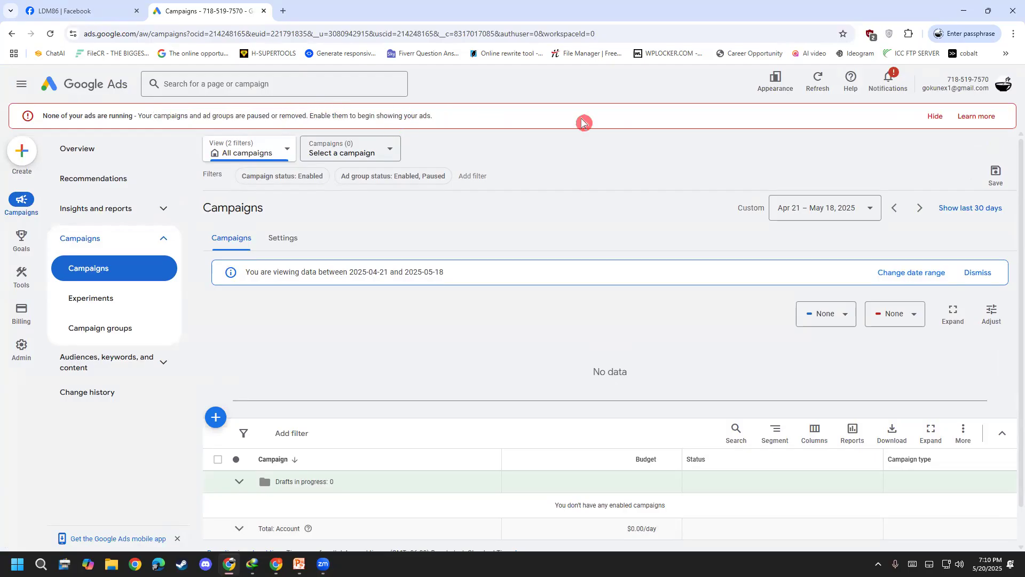
Hide the ads-not-running banner, close the account-protection notice and open a new tab
{"action": "left_click", "coordinate": [934, 117]}
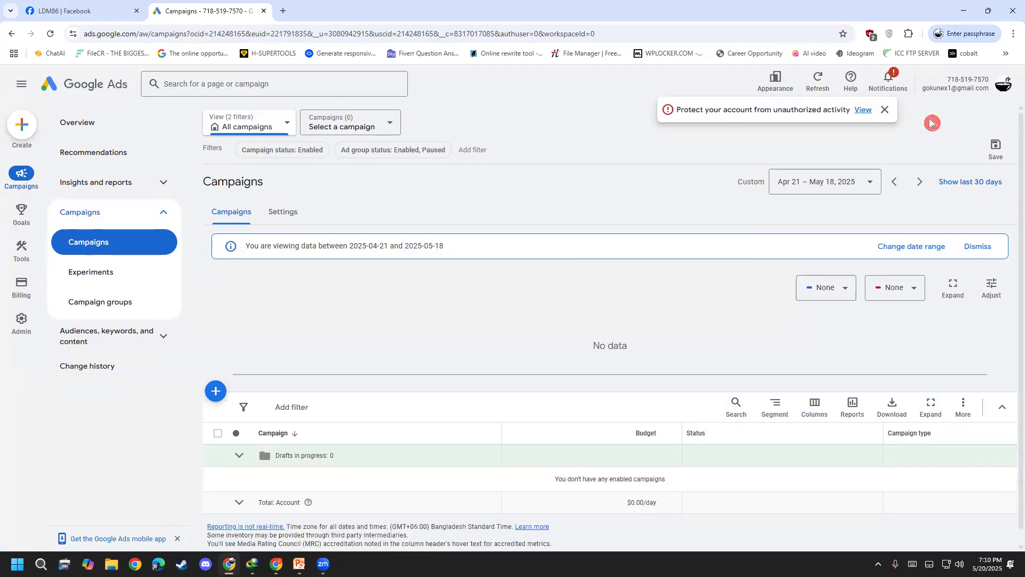
{"action": "left_click", "coordinate": [882, 107]}
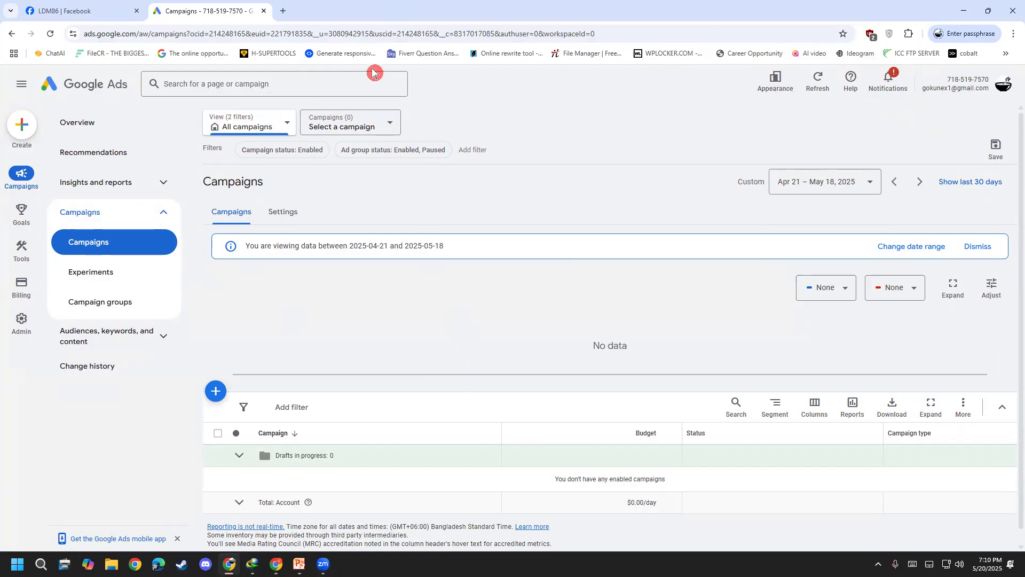
{"action": "left_click", "coordinate": [283, 10]}
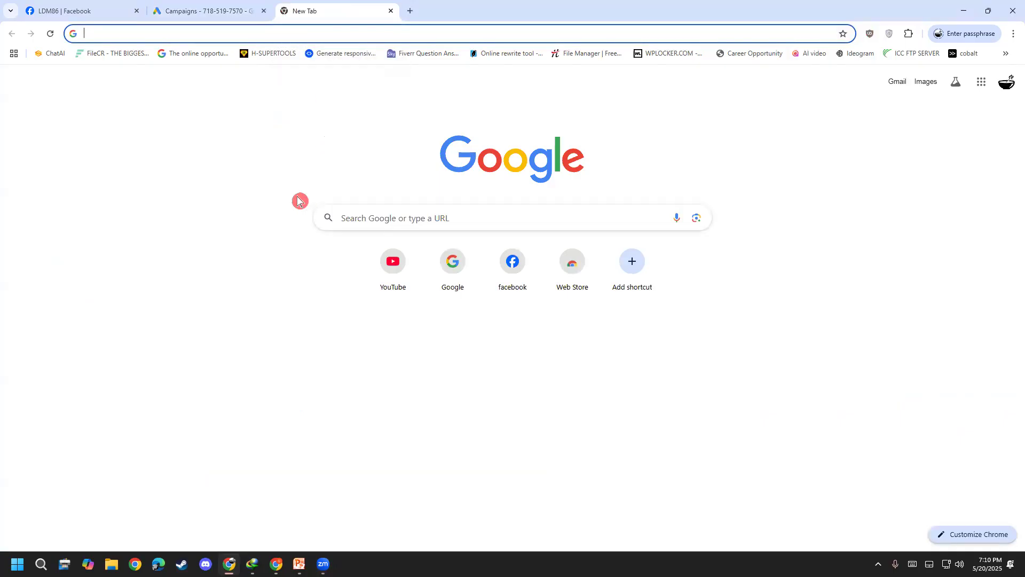
Go to YouTube and switch to the GamingSoup channel account
{"action": "left_click", "coordinate": [393, 289]}
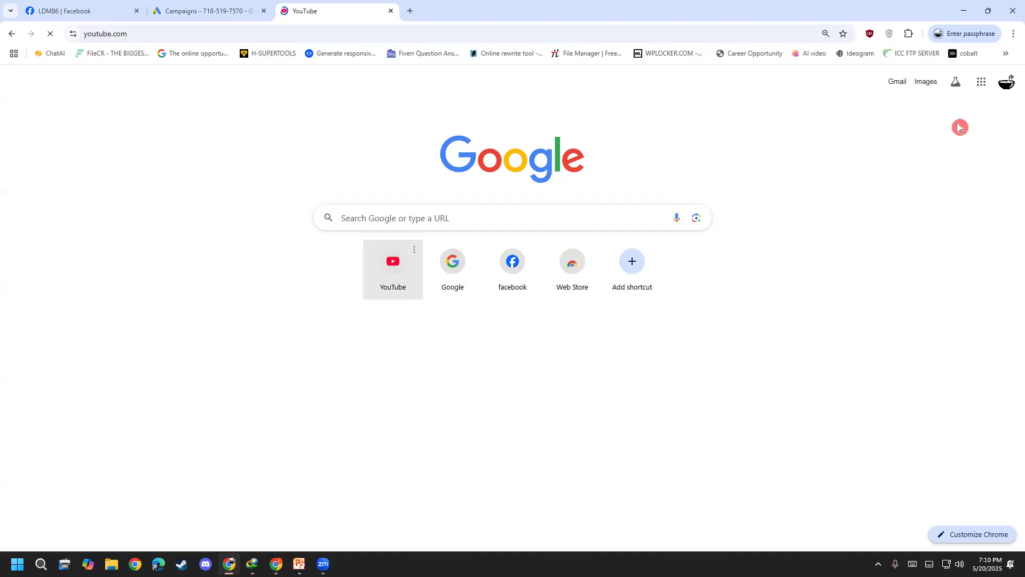
{"action": "left_click", "coordinate": [994, 85]}
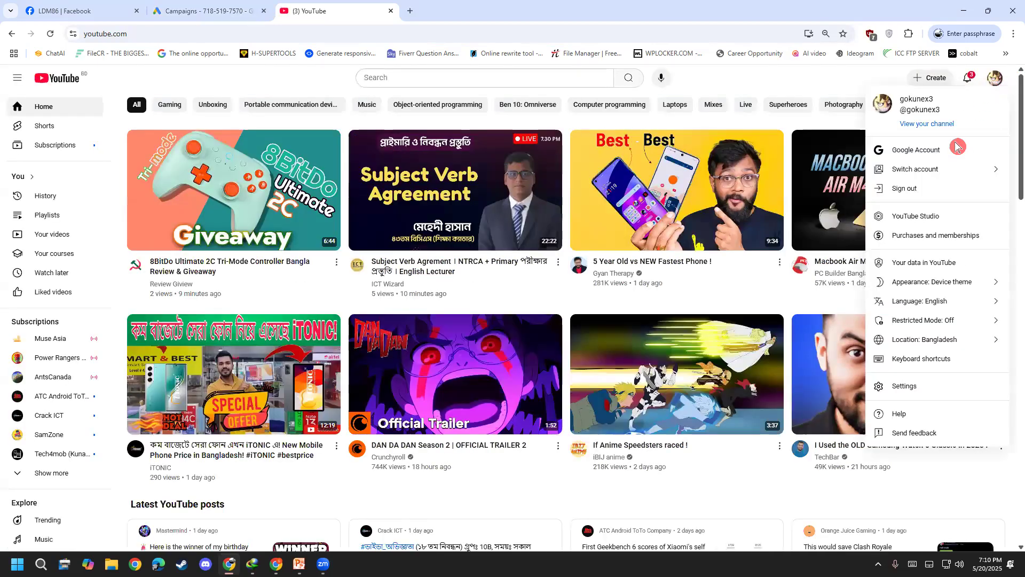
{"action": "left_click", "coordinate": [936, 167]}
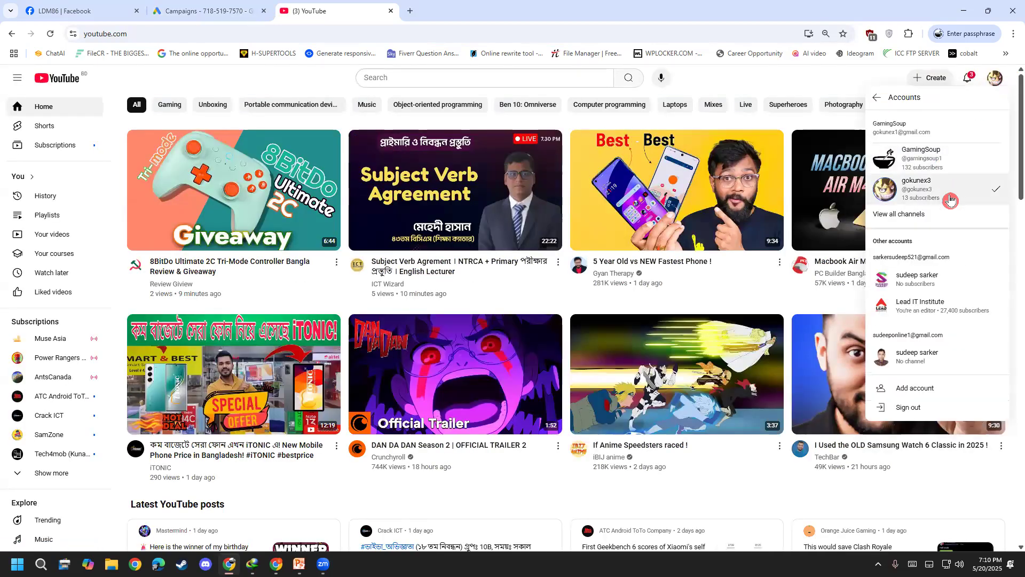
{"action": "left_click", "coordinate": [928, 169]}
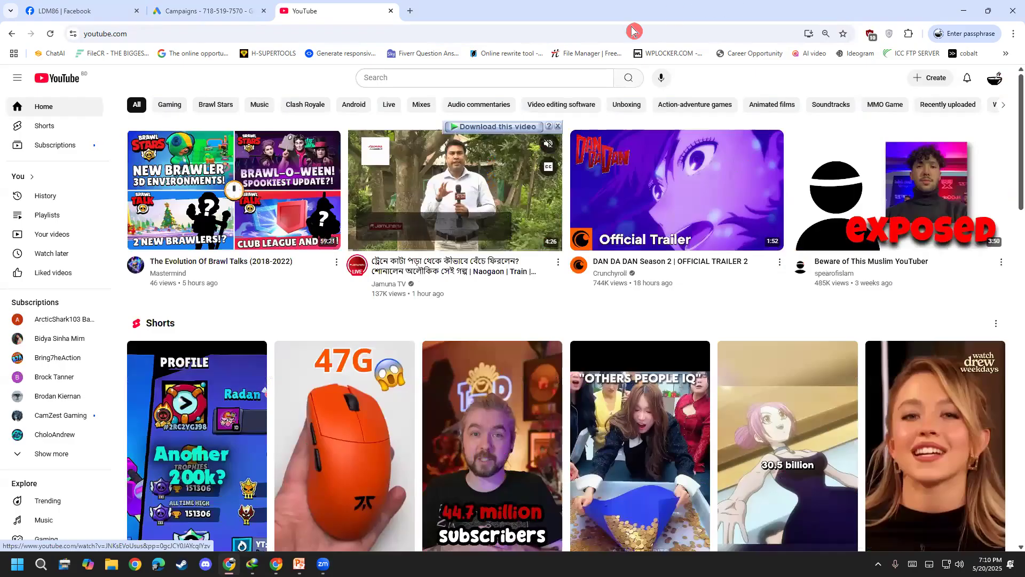
Open the GamingSoup channel's YouTube Studio dashboard
{"action": "left_click", "coordinate": [996, 81]}
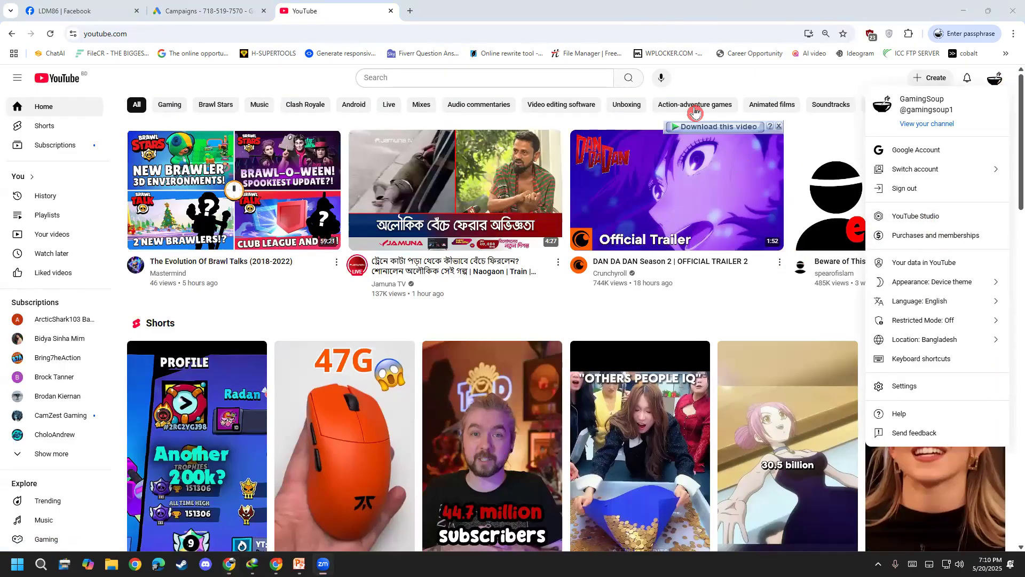
{"action": "mouse_move", "coordinate": [859, 214]}
{"action": "left_mouse_down"}
{"action": "mouse_move", "coordinate": [959, 210]}
{"action": "mouse_move", "coordinate": [892, 227]}
{"action": "mouse_move", "coordinate": [876, 224]}
{"action": "mouse_move", "coordinate": [873, 205]}
{"action": "left_mouse_up"}
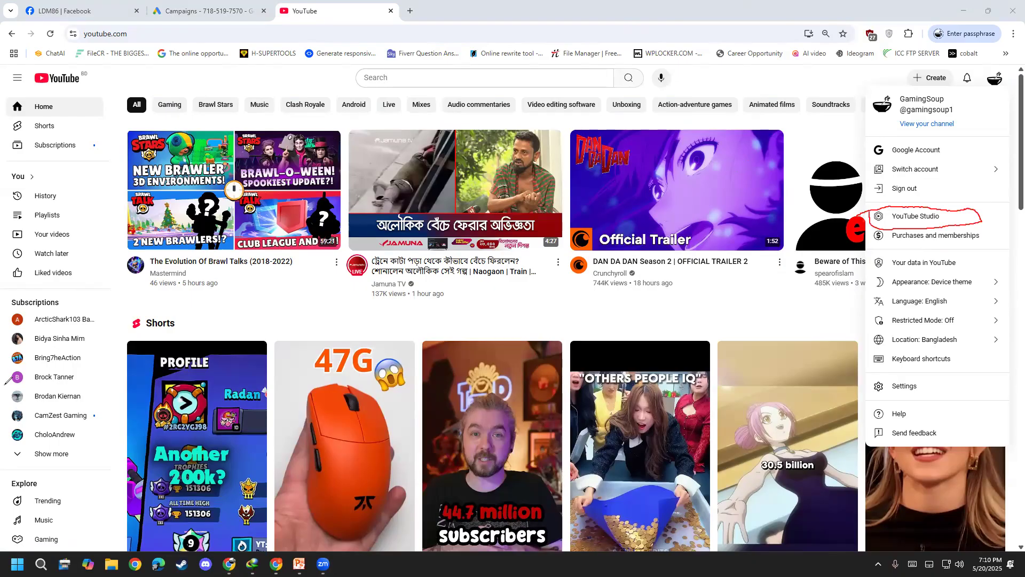
{"action": "key", "text": "ctrl+z"}
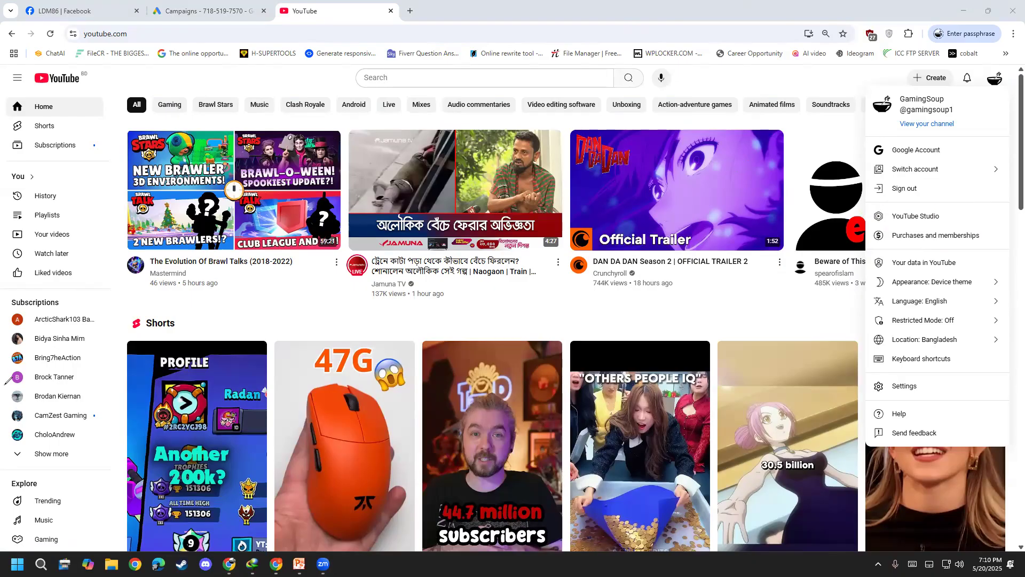
{"action": "left_click", "coordinate": [929, 220]}
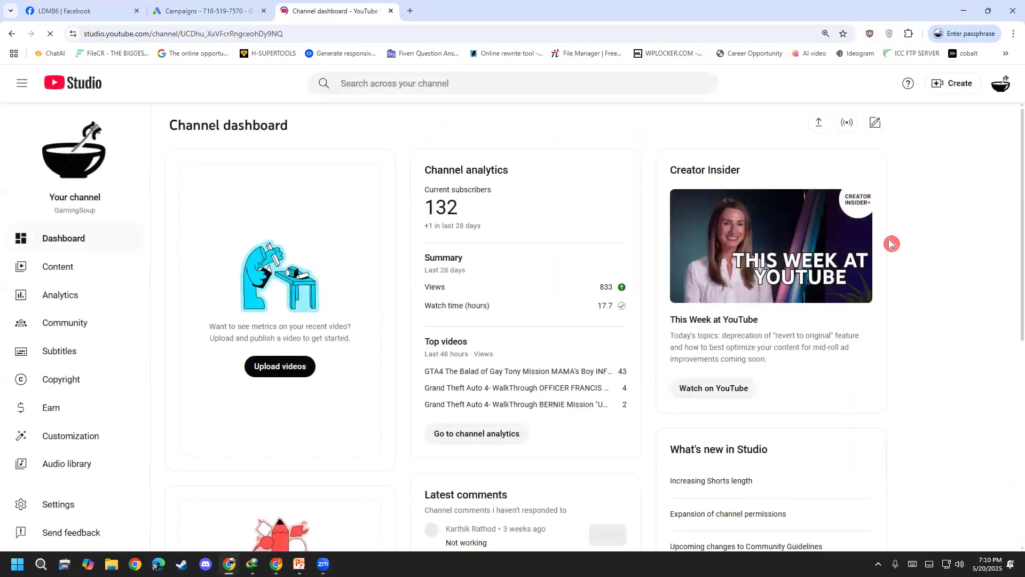
{"action": "scroll", "coordinate": [355, 429], "scroll_direction": "down", "scroll_amount": 2}
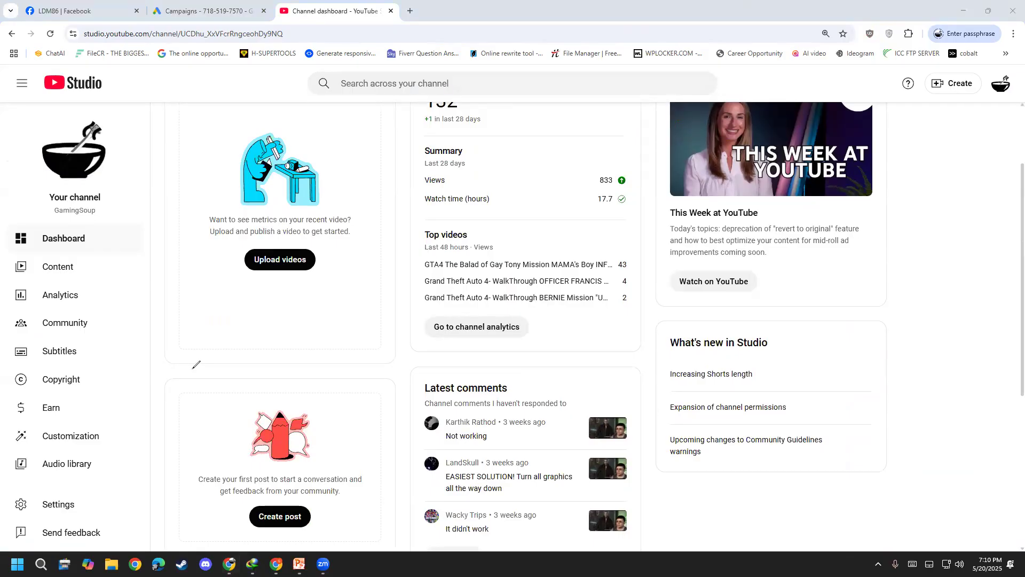
{"action": "left_click_drag", "start_coordinate": [179, 315], "coordinate": [186, 340]}
{"action": "mouse_move", "coordinate": [197, 292]}
{"action": "left_mouse_down"}
{"action": "mouse_move", "coordinate": [181, 291]}
{"action": "mouse_move", "coordinate": [152, 336]}
{"action": "mouse_move", "coordinate": [217, 288]}
{"action": "mouse_move", "coordinate": [170, 287]}
{"action": "left_mouse_up"}
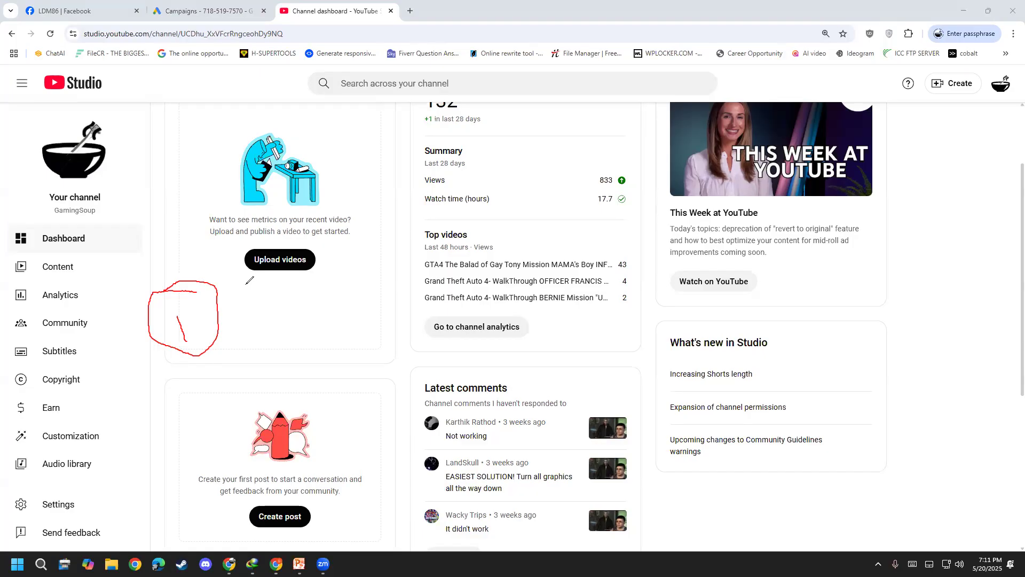
{"action": "mouse_move", "coordinate": [196, 369]}
{"action": "left_mouse_down"}
{"action": "mouse_move", "coordinate": [210, 413]}
{"action": "mouse_move", "coordinate": [224, 394]}
{"action": "left_mouse_up"}
{"action": "mouse_move", "coordinate": [225, 353]}
{"action": "left_mouse_down"}
{"action": "mouse_move", "coordinate": [195, 348]}
{"action": "mouse_move", "coordinate": [190, 401]}
{"action": "mouse_move", "coordinate": [230, 353]}
{"action": "mouse_move", "coordinate": [274, 359]}
{"action": "left_mouse_up"}
{"action": "left_click_drag", "start_coordinate": [271, 337], "coordinate": [272, 411]}
{"action": "mouse_move", "coordinate": [286, 365]}
{"action": "left_mouse_down"}
{"action": "mouse_move", "coordinate": [301, 394]}
{"action": "mouse_move", "coordinate": [297, 374]}
{"action": "mouse_move", "coordinate": [350, 359]}
{"action": "mouse_move", "coordinate": [367, 375]}
{"action": "mouse_move", "coordinate": [370, 331]}
{"action": "mouse_move", "coordinate": [397, 352]}
{"action": "mouse_move", "coordinate": [437, 326]}
{"action": "mouse_move", "coordinate": [454, 344]}
{"action": "left_mouse_up"}
{"action": "mouse_move", "coordinate": [328, 411]}
{"action": "left_mouse_down"}
{"action": "mouse_move", "coordinate": [353, 419]}
{"action": "mouse_move", "coordinate": [335, 433]}
{"action": "mouse_move", "coordinate": [413, 376]}
{"action": "mouse_move", "coordinate": [436, 385]}
{"action": "mouse_move", "coordinate": [443, 349]}
{"action": "mouse_move", "coordinate": [454, 374]}
{"action": "left_mouse_up"}
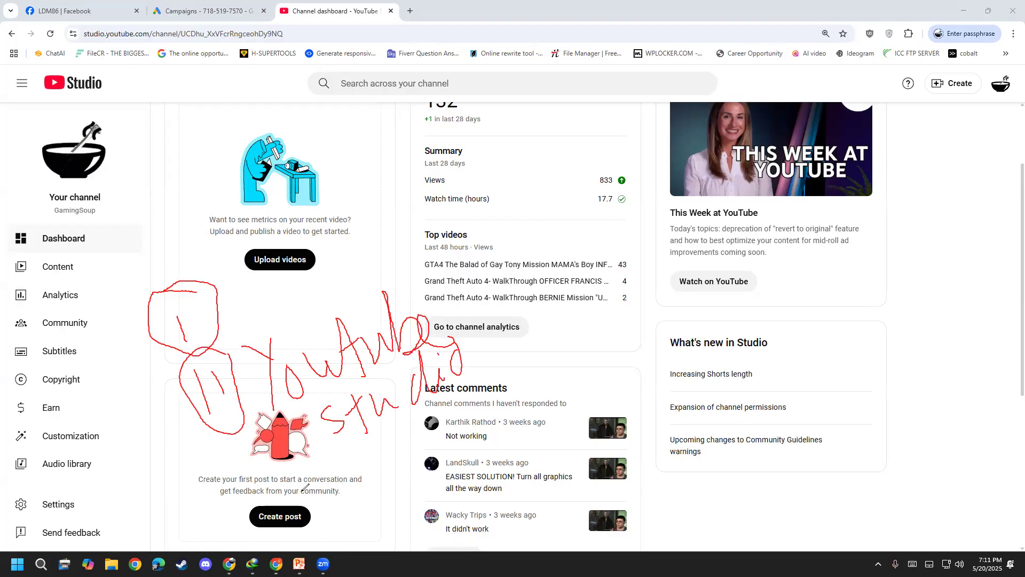
{"action": "left_click", "coordinate": [55, 353]}
{"action": "left_click", "coordinate": [55, 352]}
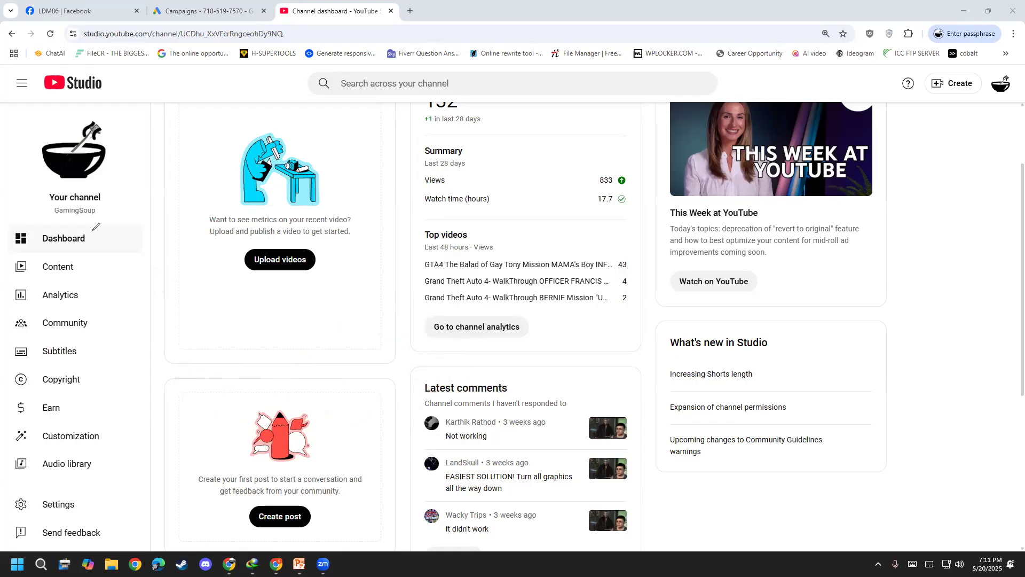
{"action": "mouse_move", "coordinate": [87, 229]}
{"action": "left_mouse_down"}
{"action": "mouse_move", "coordinate": [189, 345]}
{"action": "mouse_move", "coordinate": [144, 504]}
{"action": "mouse_move", "coordinate": [59, 531]}
{"action": "mouse_move", "coordinate": [15, 453]}
{"action": "mouse_move", "coordinate": [7, 300]}
{"action": "mouse_move", "coordinate": [95, 216]}
{"action": "left_mouse_up"}
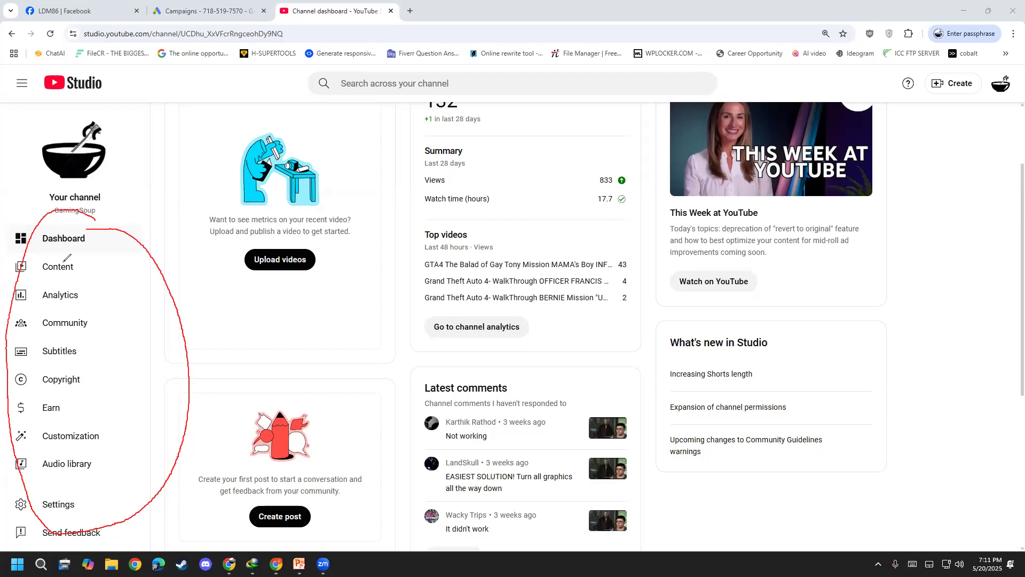
{"action": "left_click", "coordinate": [60, 350]}
{"action": "key", "text": "Escape"}
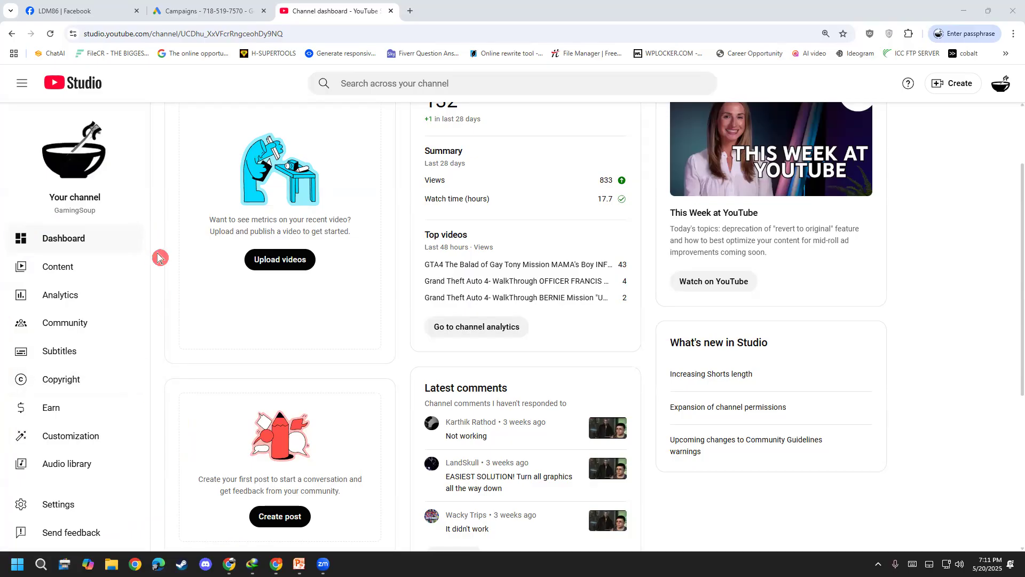
{"action": "scroll", "coordinate": [159, 257], "scroll_direction": "down", "scroll_amount": 1}
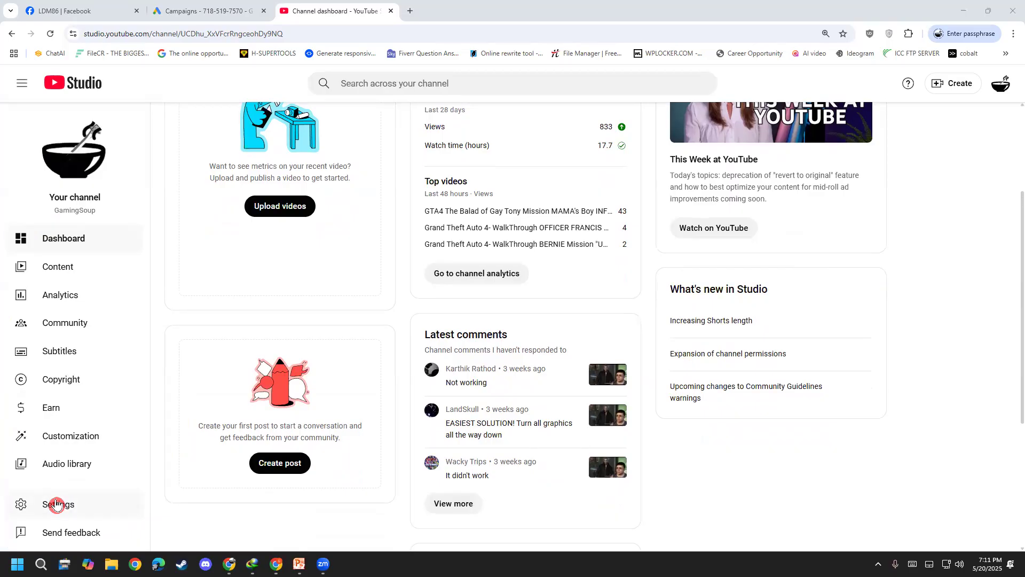
Open the Channel > Advanced settings page in YouTube Studio Settings
{"action": "left_click", "coordinate": [58, 505]}
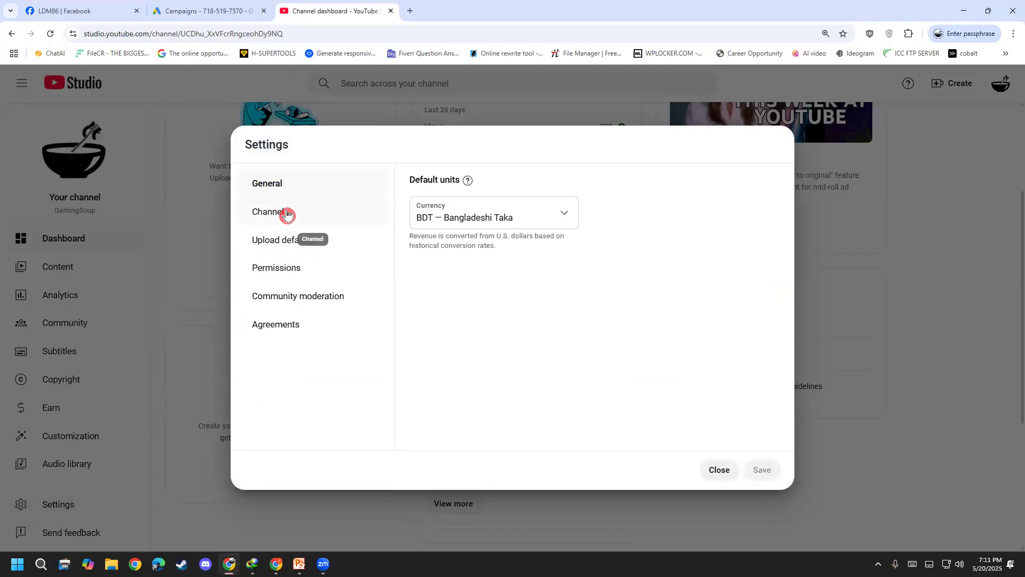
{"action": "left_click", "coordinate": [287, 214]}
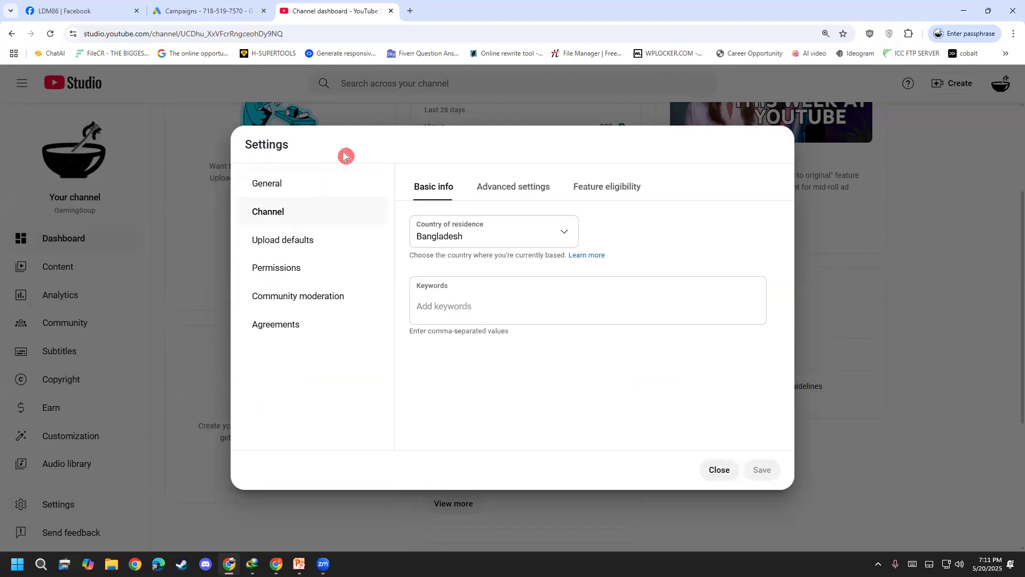
{"action": "left_click", "coordinate": [522, 184]}
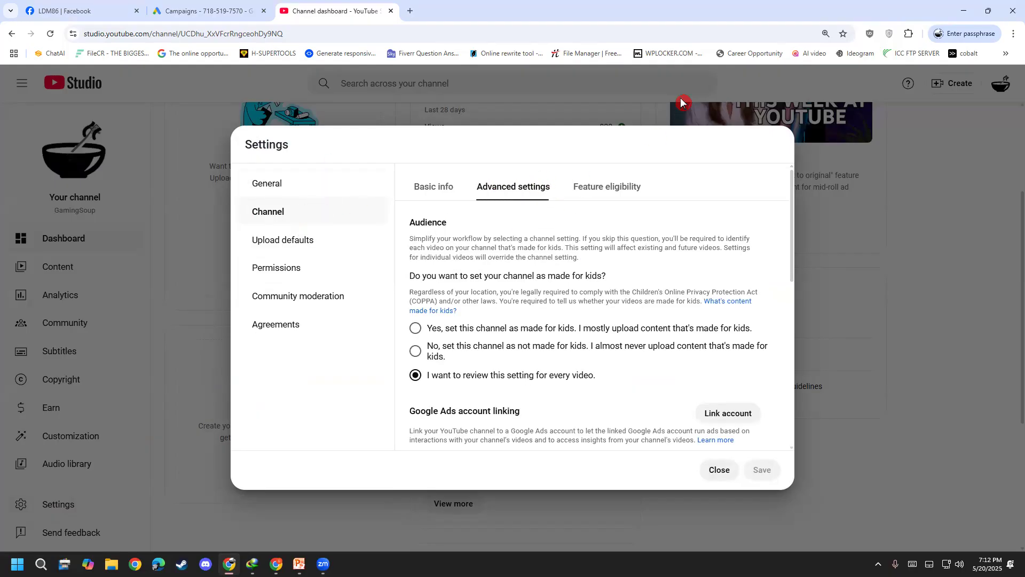
{"action": "mouse_move", "coordinate": [555, 165]}
{"action": "left_mouse_down"}
{"action": "mouse_move", "coordinate": [481, 189]}
{"action": "mouse_move", "coordinate": [527, 214]}
{"action": "mouse_move", "coordinate": [554, 161]}
{"action": "mouse_move", "coordinate": [503, 157]}
{"action": "mouse_move", "coordinate": [477, 198]}
{"action": "mouse_move", "coordinate": [531, 211]}
{"action": "mouse_move", "coordinate": [569, 178]}
{"action": "left_mouse_up"}
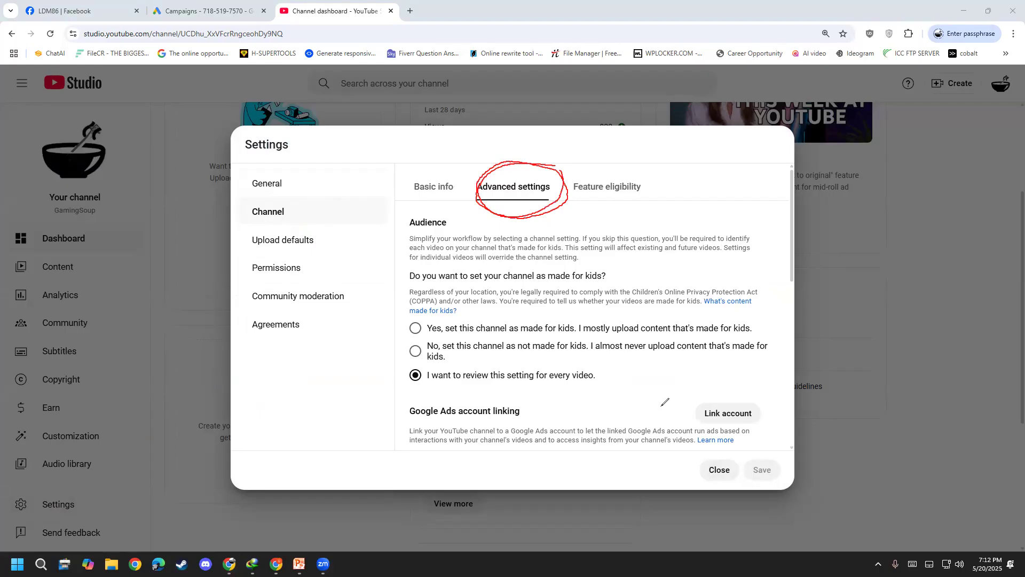
{"action": "mouse_move", "coordinate": [545, 405]}
{"action": "left_mouse_down"}
{"action": "mouse_move", "coordinate": [464, 392]}
{"action": "mouse_move", "coordinate": [392, 408]}
{"action": "mouse_move", "coordinate": [395, 430]}
{"action": "mouse_move", "coordinate": [437, 437]}
{"action": "mouse_move", "coordinate": [540, 451]}
{"action": "mouse_move", "coordinate": [665, 448]}
{"action": "mouse_move", "coordinate": [742, 433]}
{"action": "mouse_move", "coordinate": [766, 389]}
{"action": "mouse_move", "coordinate": [635, 377]}
{"action": "mouse_move", "coordinate": [496, 393]}
{"action": "left_mouse_up"}
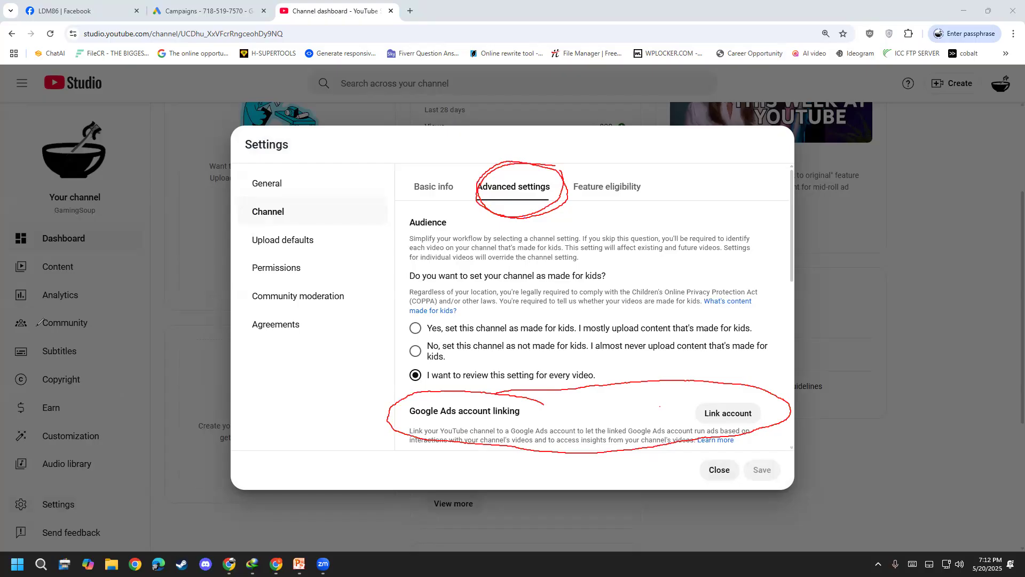
{"action": "left_click", "coordinate": [40, 418]}
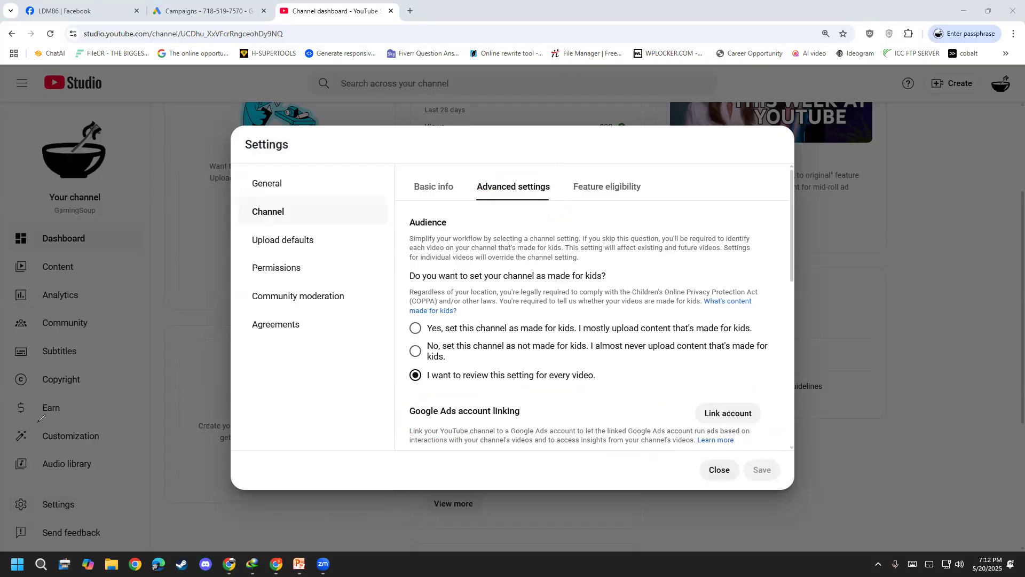
Start a new link under Google Ads account linking
{"action": "scroll", "coordinate": [629, 400], "scroll_direction": "down", "scroll_amount": 3}
{"action": "left_click_drag", "start_coordinate": [416, 253], "coordinate": [514, 252]}
{"action": "left_click", "coordinate": [515, 252]}
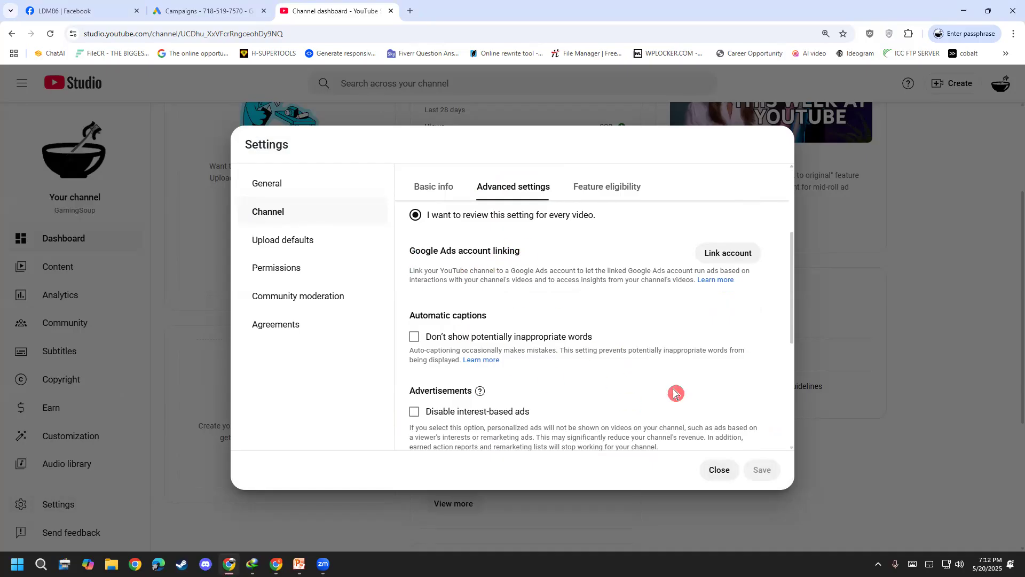
{"action": "left_click", "coordinate": [730, 260]}
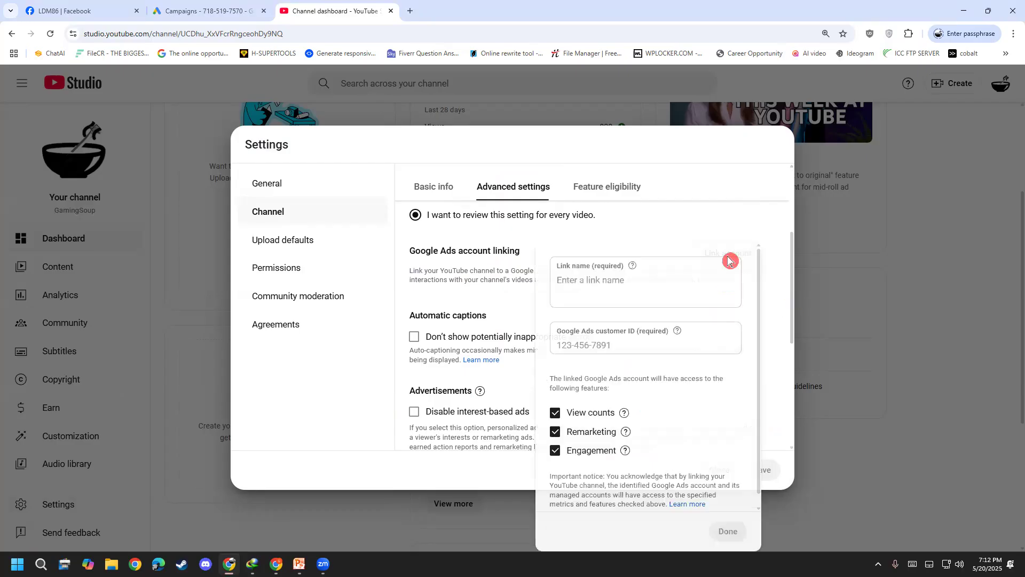
Enter the Google account's e-mail address as the link name
{"action": "left_click", "coordinate": [619, 294]}
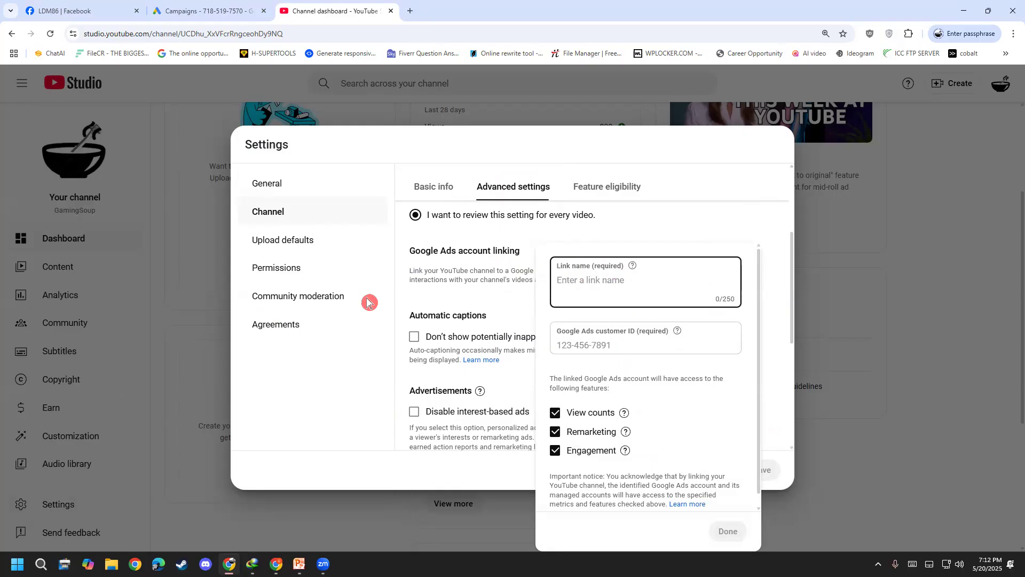
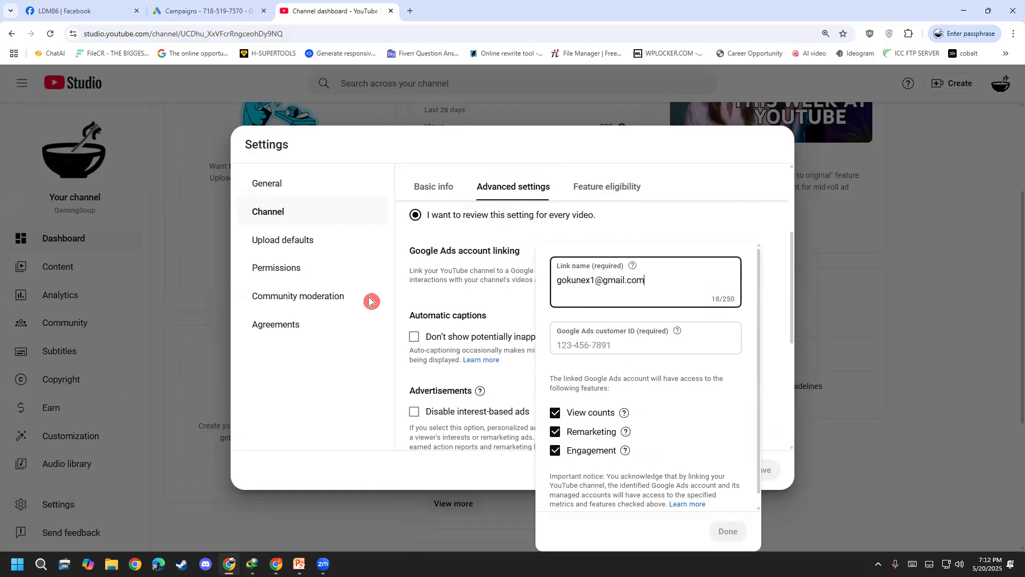
{"action": "left_click", "coordinate": [203, 10]}
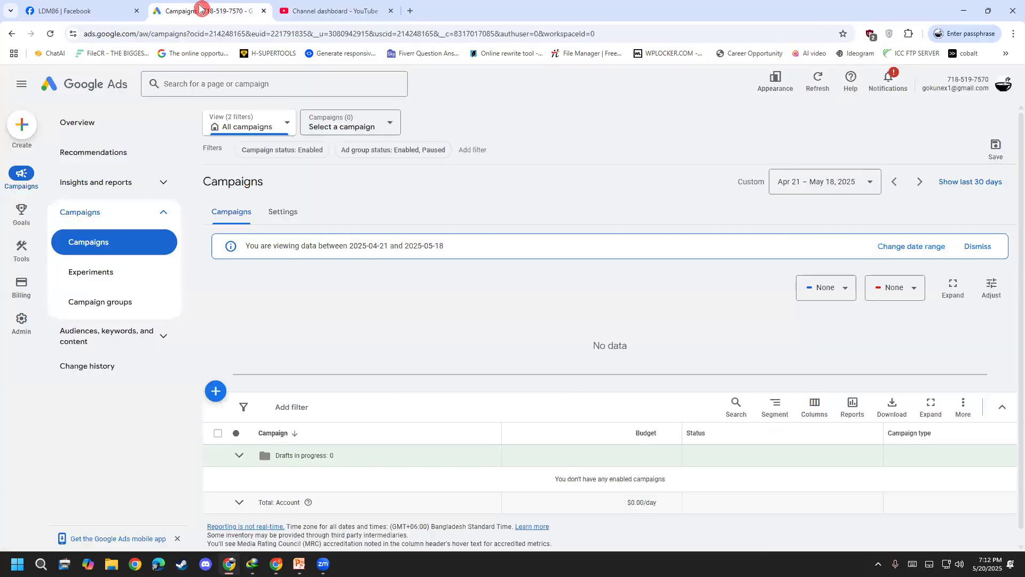
Copy the Google Ads customer ID and return to YouTube Studio's customer ID field
{"action": "left_click", "coordinate": [1008, 90]}
{"action": "left_click", "coordinate": [1006, 87]}
{"action": "left_click_drag", "start_coordinate": [934, 80], "coordinate": [977, 76]}
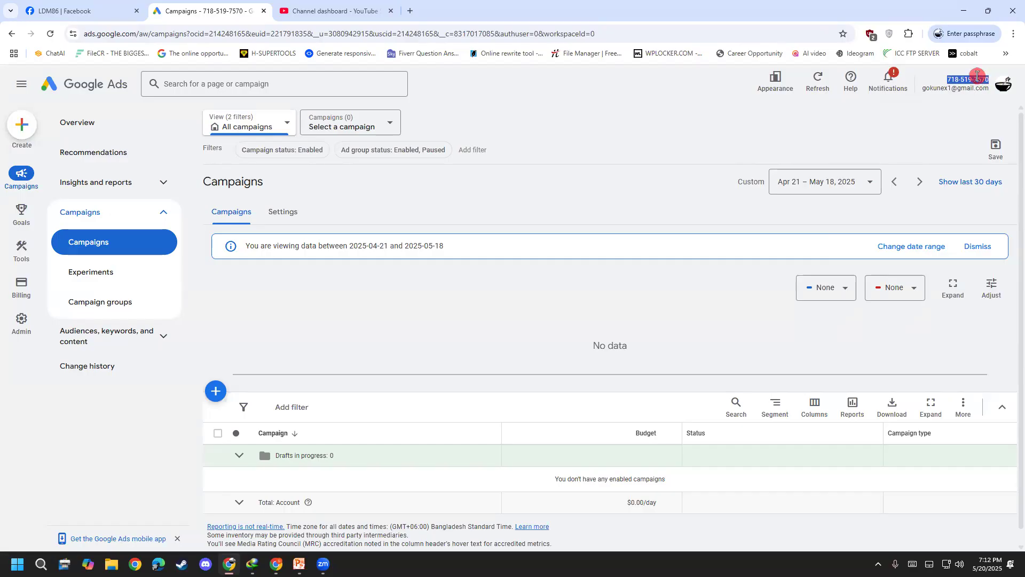
{"action": "right_click", "coordinate": [978, 76]}
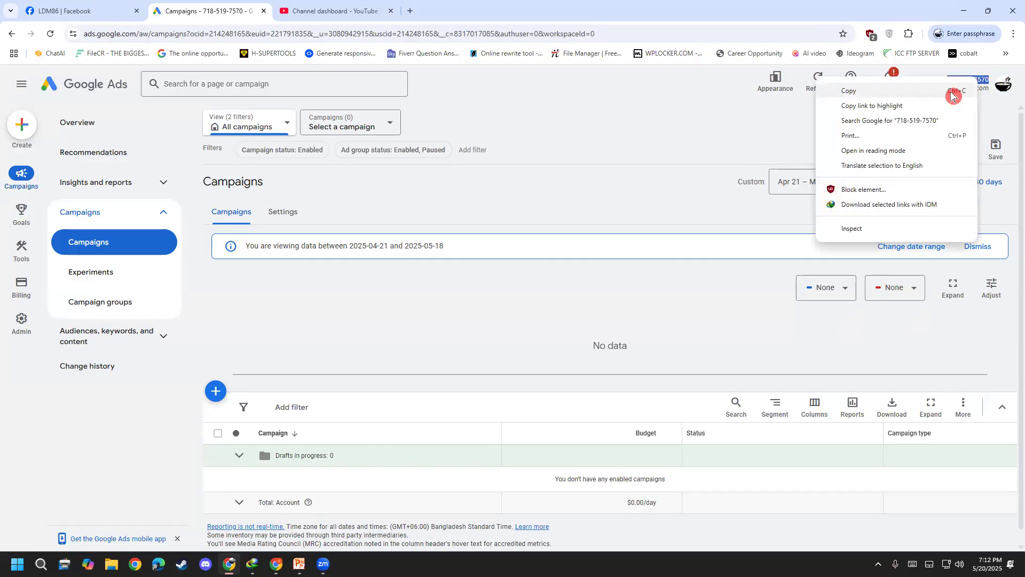
{"action": "left_click", "coordinate": [953, 92]}
{"action": "left_click", "coordinate": [328, 10]}
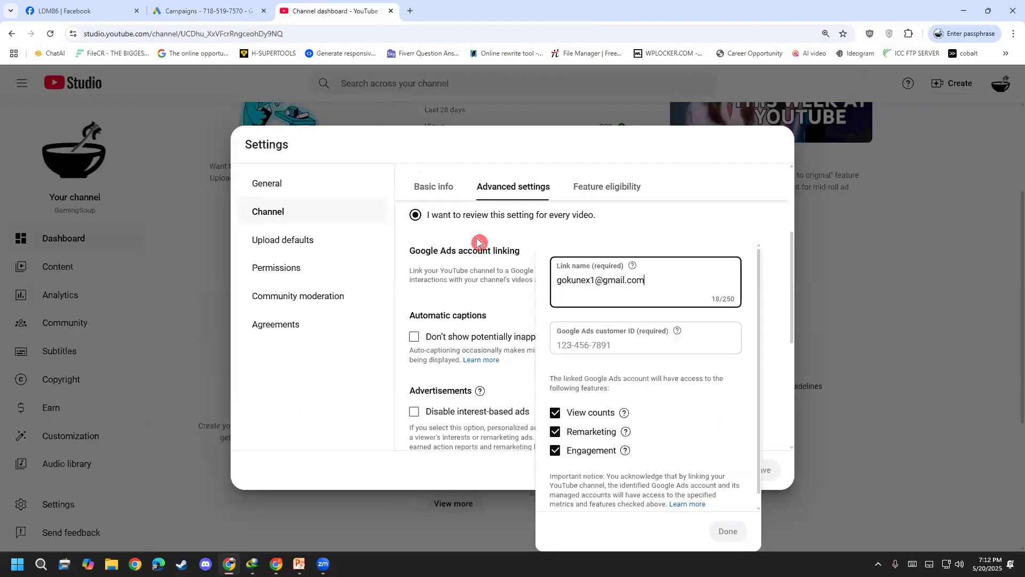
{"action": "left_click", "coordinate": [603, 345]}
Paste the customer ID, add the Google Ads link, and save the channel settings
{"action": "right_click", "coordinate": [604, 345]}
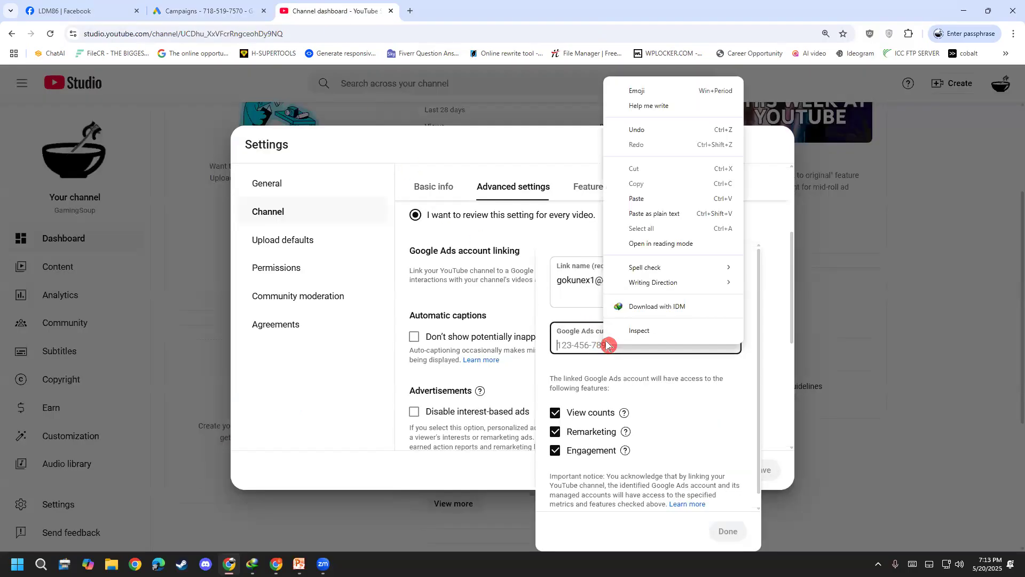
{"action": "left_click", "coordinate": [656, 197]}
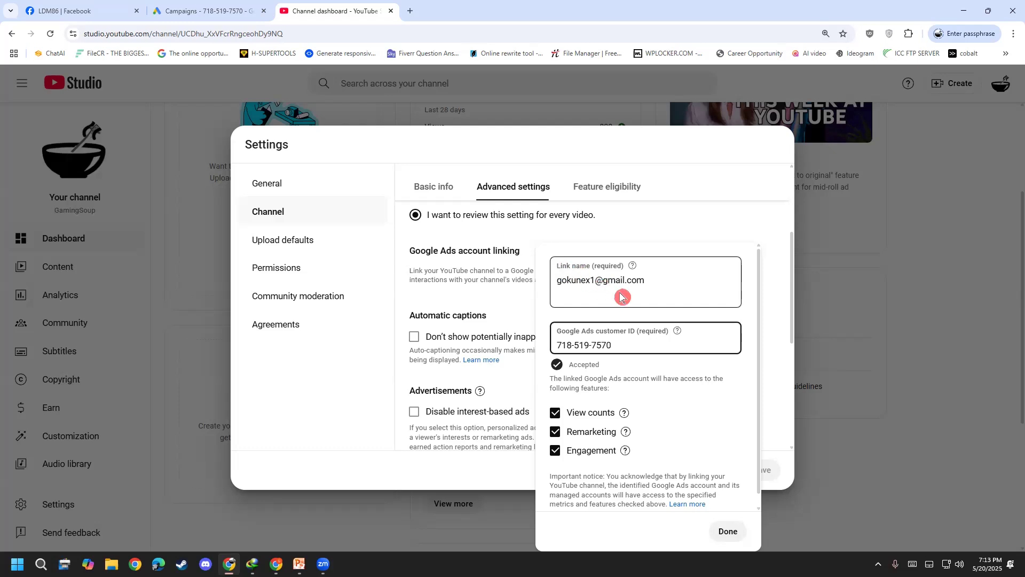
{"action": "left_click", "coordinate": [727, 531]}
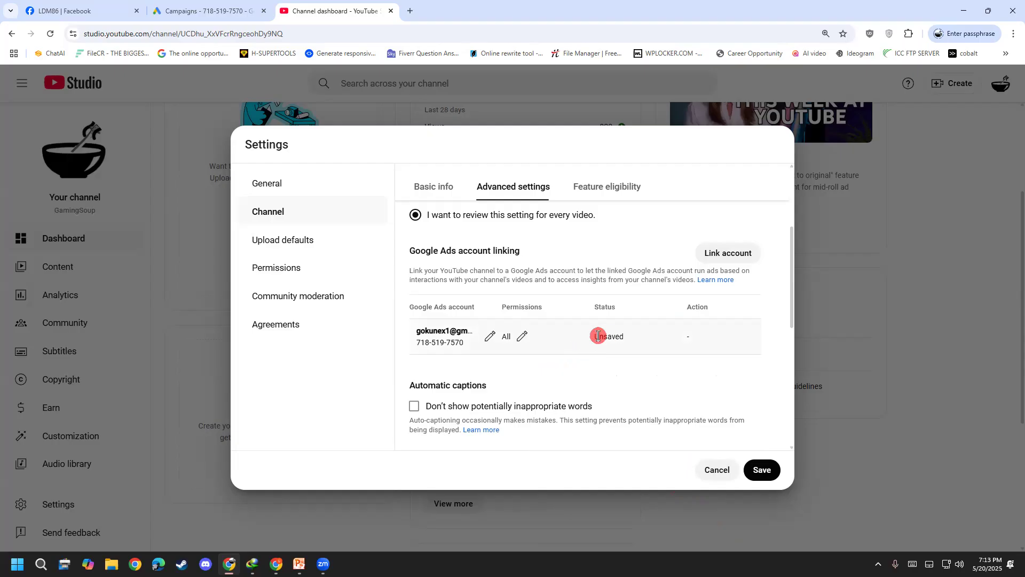
{"action": "left_click_drag", "start_coordinate": [596, 340], "coordinate": [629, 343]}
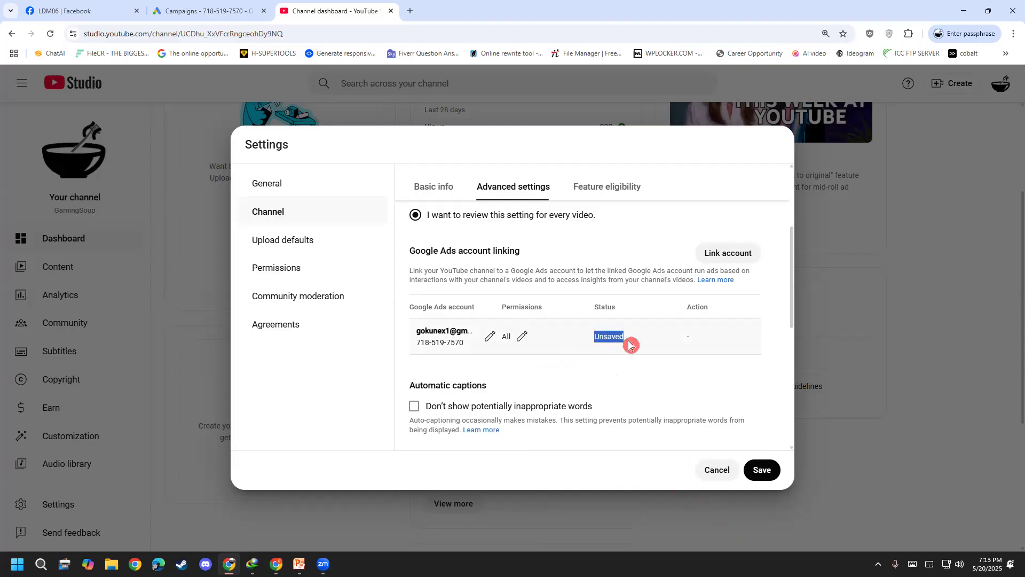
{"action": "left_click", "coordinate": [632, 357]}
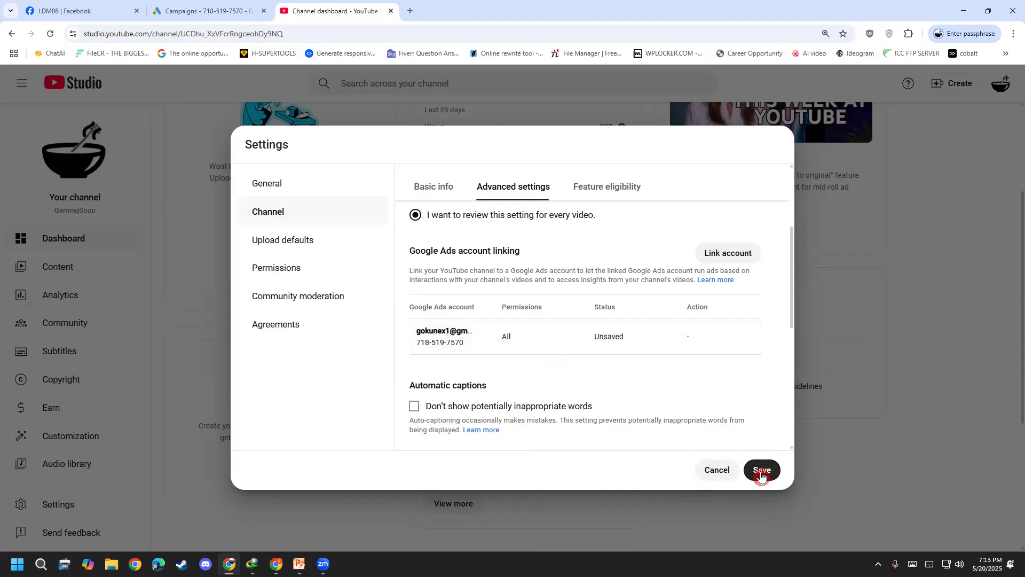
{"action": "left_click", "coordinate": [762, 471]}
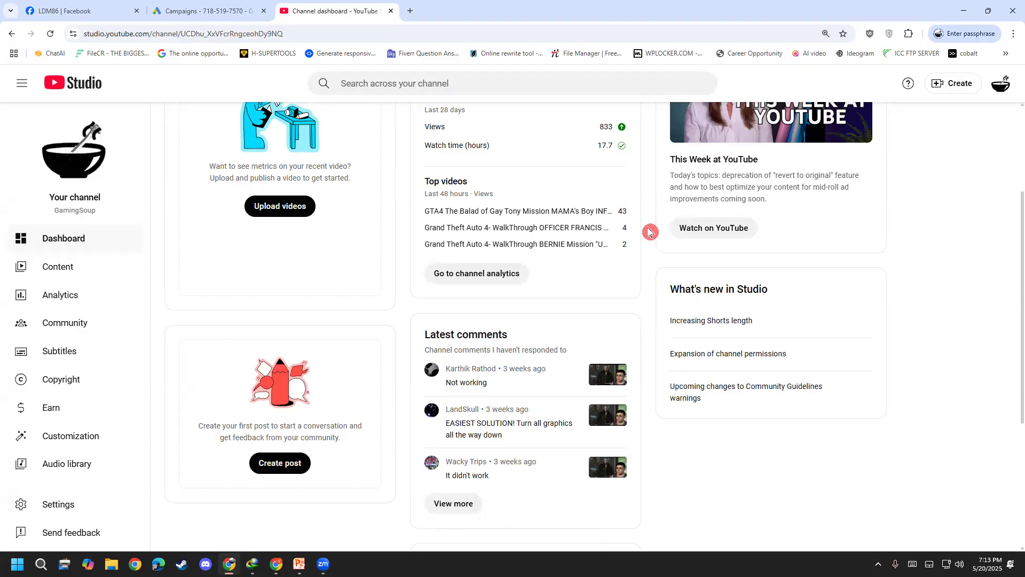
Return to the Google Ads Campaigns overview and bring up the Tools panel
{"action": "left_click", "coordinate": [201, 16]}
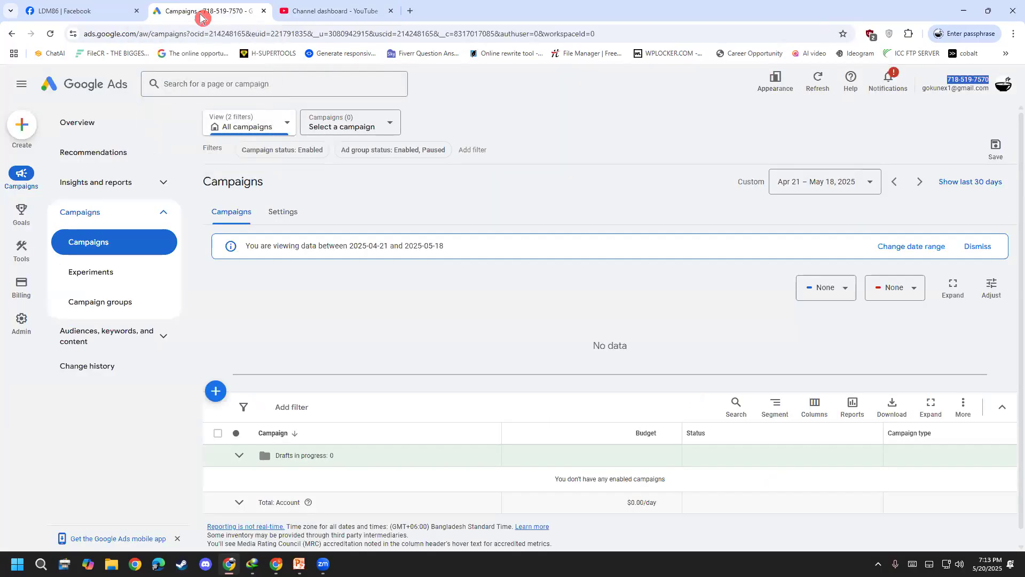
{"action": "left_click", "coordinate": [287, 305]}
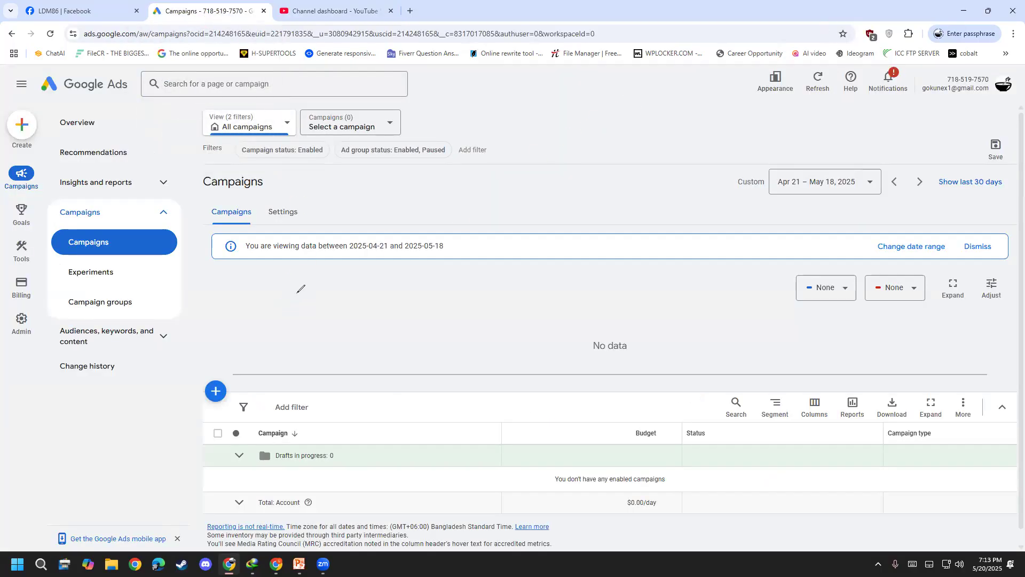
{"action": "mouse_move", "coordinate": [3, 336]}
{"action": "left_mouse_down"}
{"action": "mouse_move", "coordinate": [12, 303]}
{"action": "mouse_move", "coordinate": [45, 323]}
{"action": "mouse_move", "coordinate": [16, 346]}
{"action": "mouse_move", "coordinate": [2, 331]}
{"action": "left_mouse_up"}
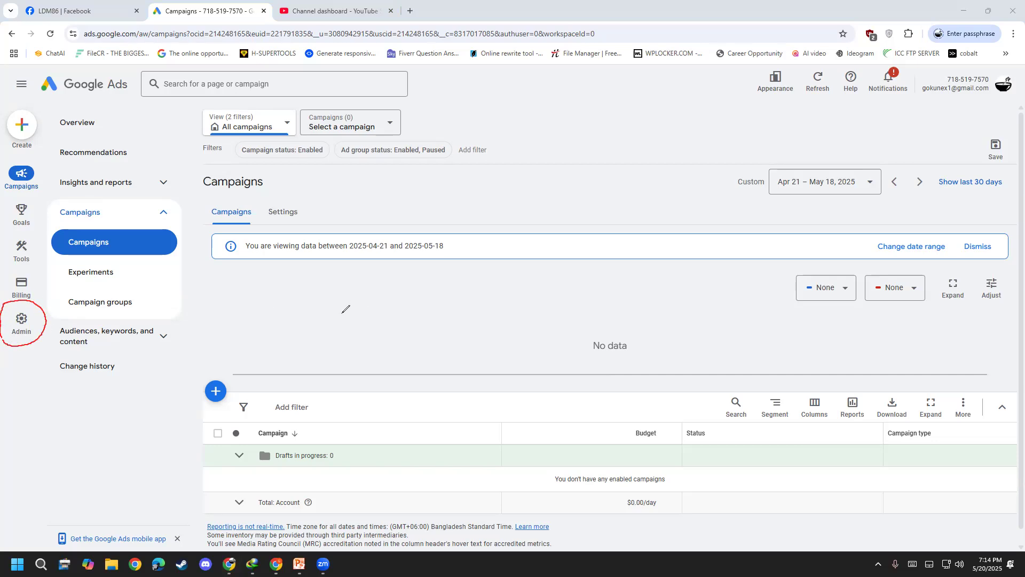
{"action": "mouse_move", "coordinate": [33, 237]}
{"action": "left_mouse_down"}
{"action": "mouse_move", "coordinate": [7, 234]}
{"action": "mouse_move", "coordinate": [8, 264]}
{"action": "mouse_move", "coordinate": [53, 238]}
{"action": "mouse_move", "coordinate": [4, 230]}
{"action": "mouse_move", "coordinate": [26, 276]}
{"action": "mouse_move", "coordinate": [49, 230]}
{"action": "mouse_move", "coordinate": [16, 231]}
{"action": "left_mouse_up"}
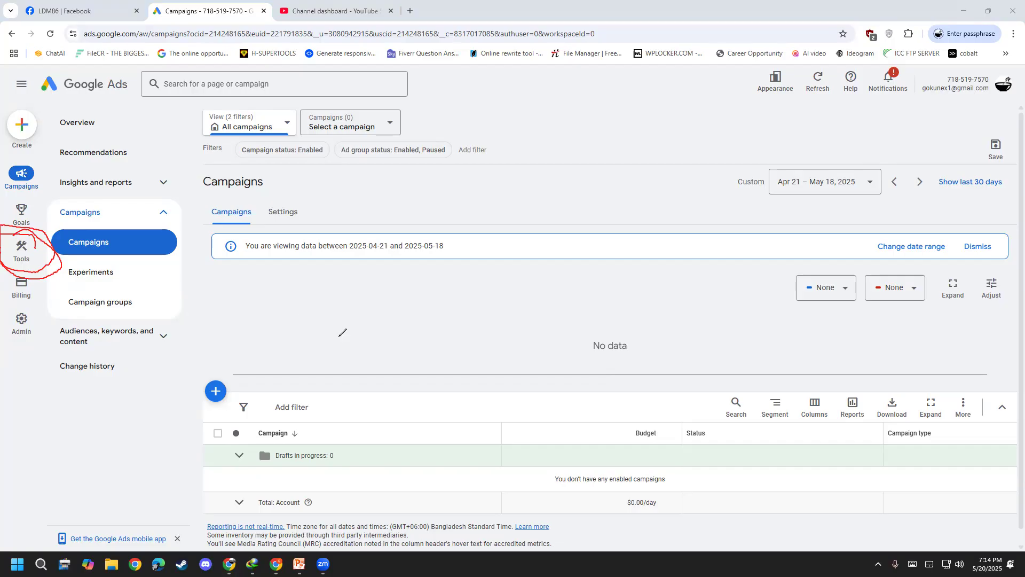
{"action": "left_click", "coordinate": [30, 290]}
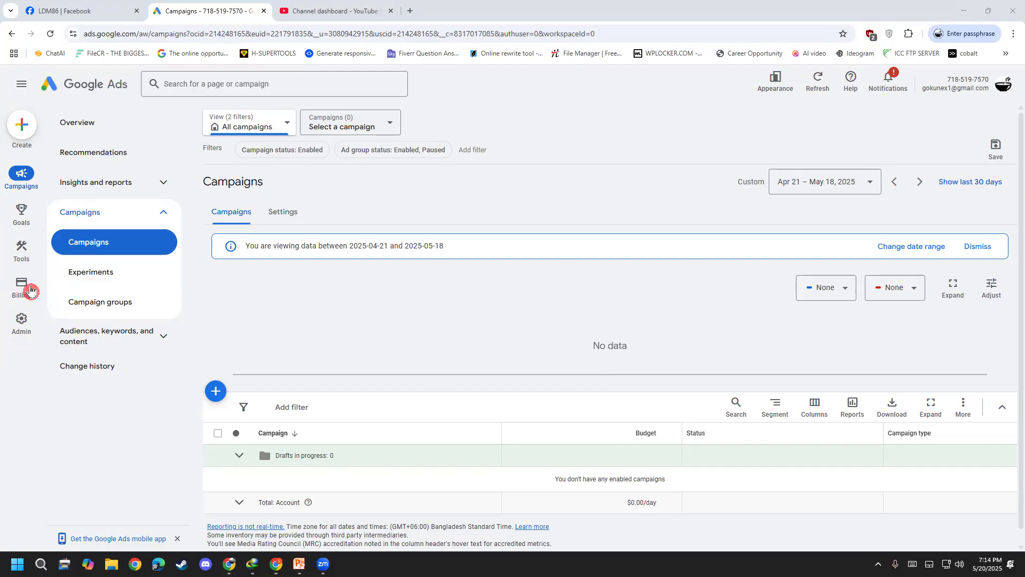
{"action": "mouse_move", "coordinate": [30, 264]}
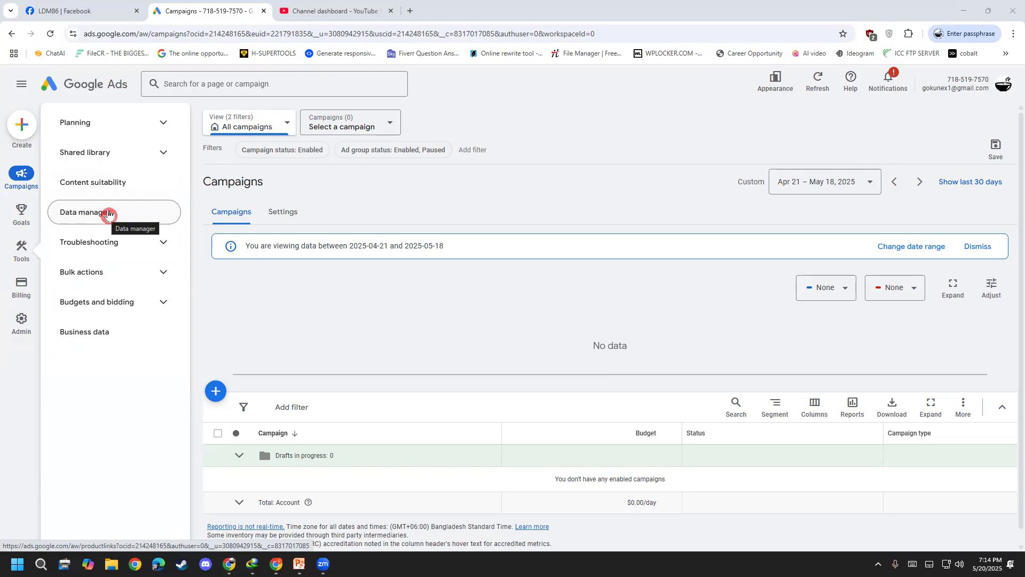
Open Data manager and go to the YouTube connected product's Manage & link page
{"action": "left_click", "coordinate": [108, 213]}
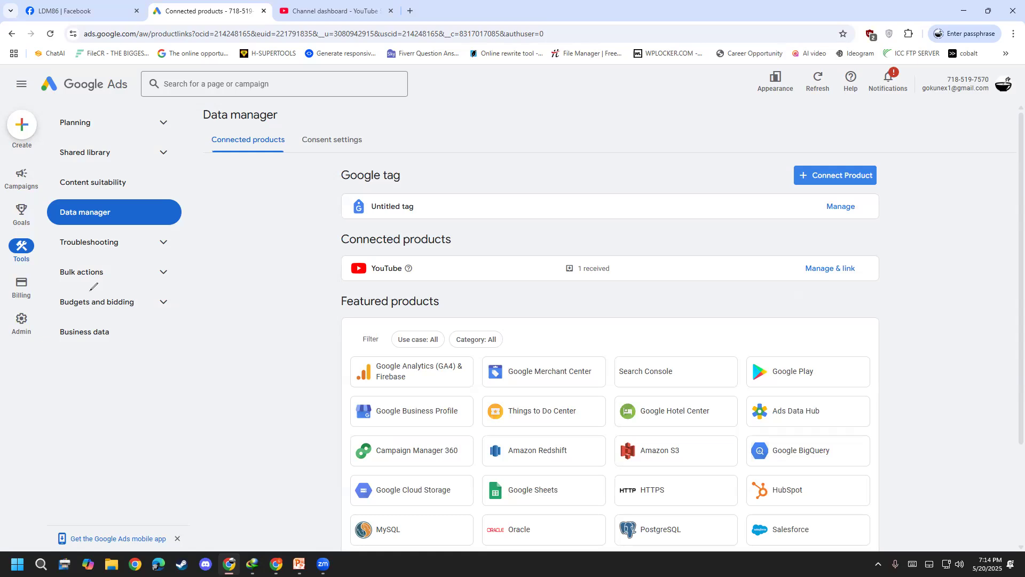
{"action": "mouse_move", "coordinate": [272, 242]}
{"action": "left_mouse_down"}
{"action": "mouse_move", "coordinate": [908, 224]}
{"action": "mouse_move", "coordinate": [687, 330]}
{"action": "mouse_move", "coordinate": [348, 288]}
{"action": "mouse_move", "coordinate": [302, 242]}
{"action": "left_mouse_up"}
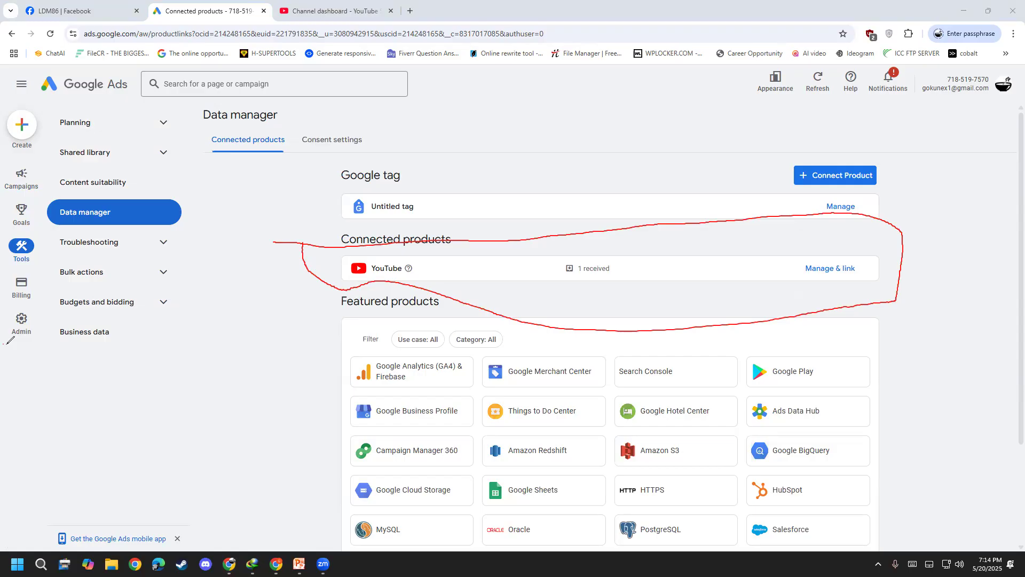
{"action": "key", "text": "Escape"}
{"action": "left_click", "coordinate": [814, 273]}
{"action": "left_click", "coordinate": [814, 273]}
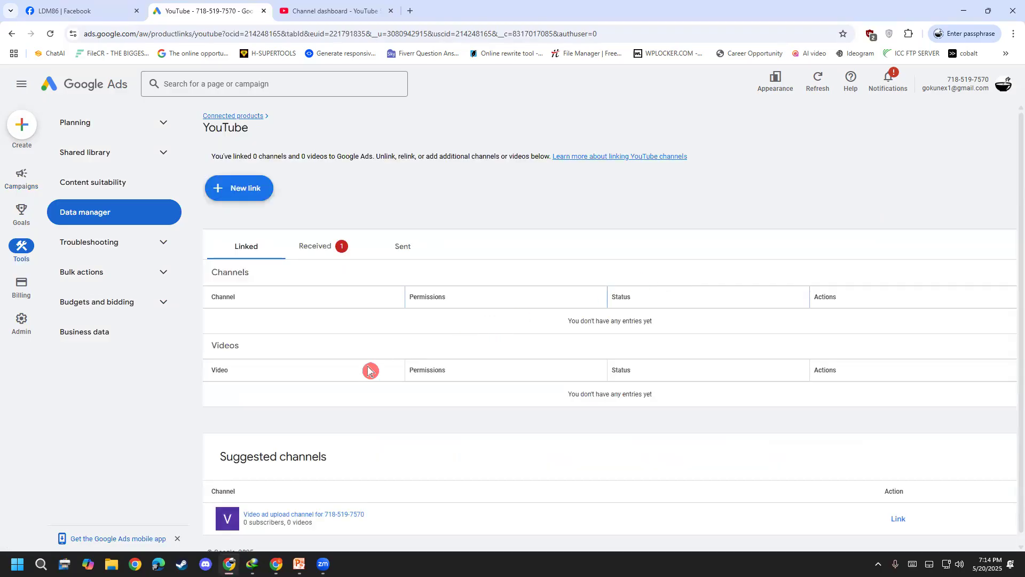
Approve the GamingSoup channel's link request from Received, then check it under Linked
{"action": "left_click", "coordinate": [331, 249]}
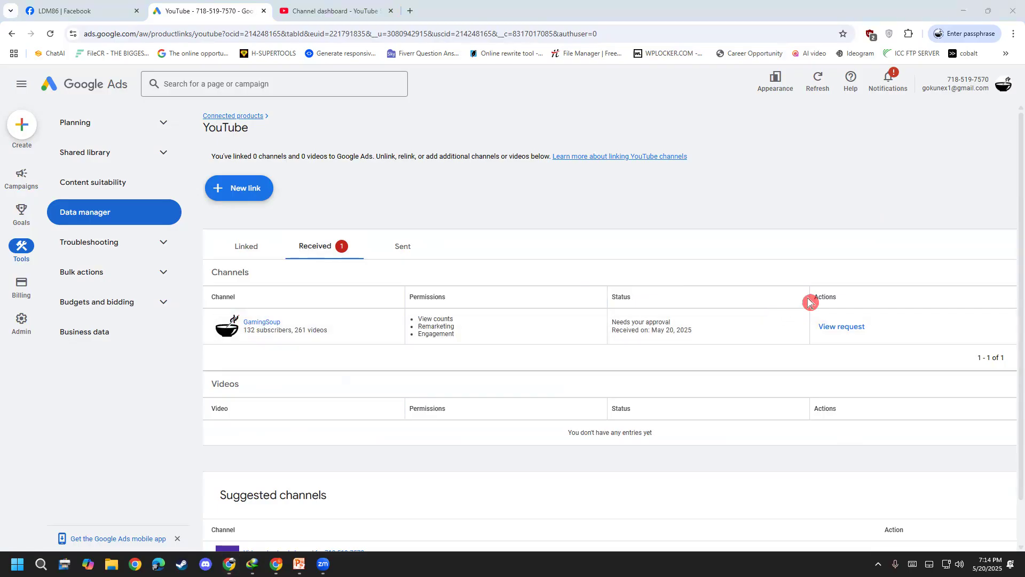
{"action": "left_click", "coordinate": [842, 328]}
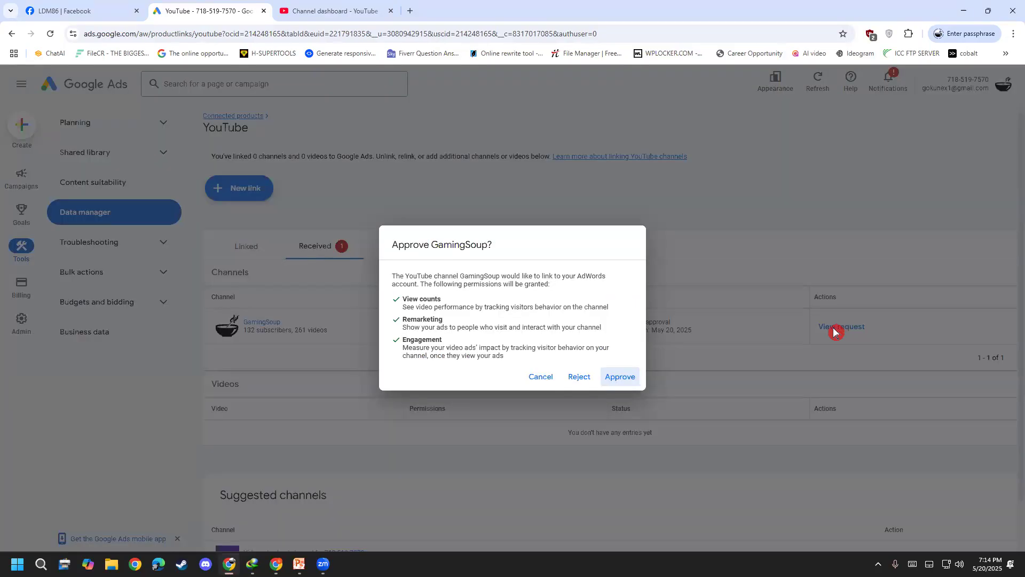
{"action": "left_click", "coordinate": [618, 376]}
{"action": "left_click", "coordinate": [618, 377]}
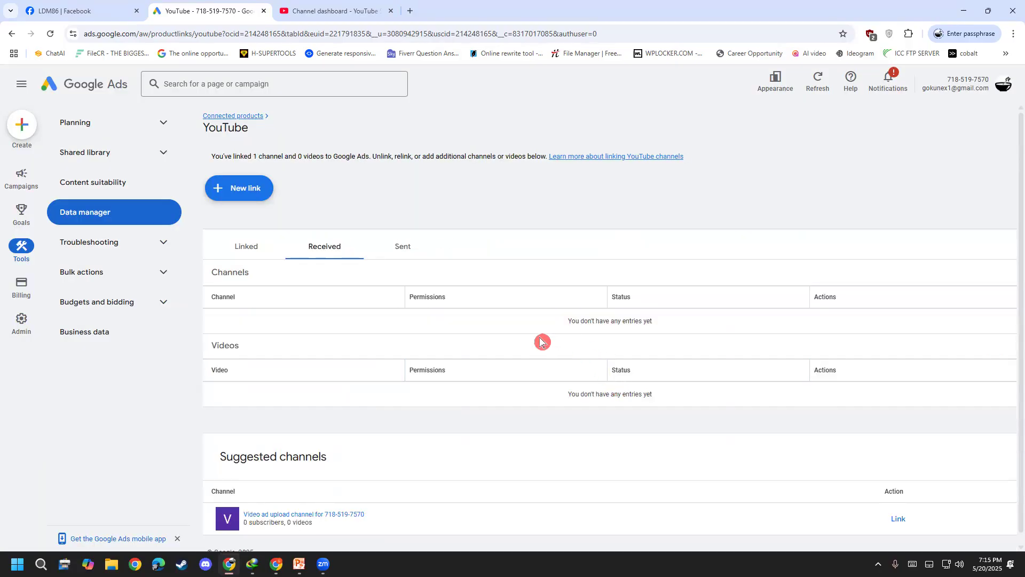
{"action": "left_click", "coordinate": [249, 243]}
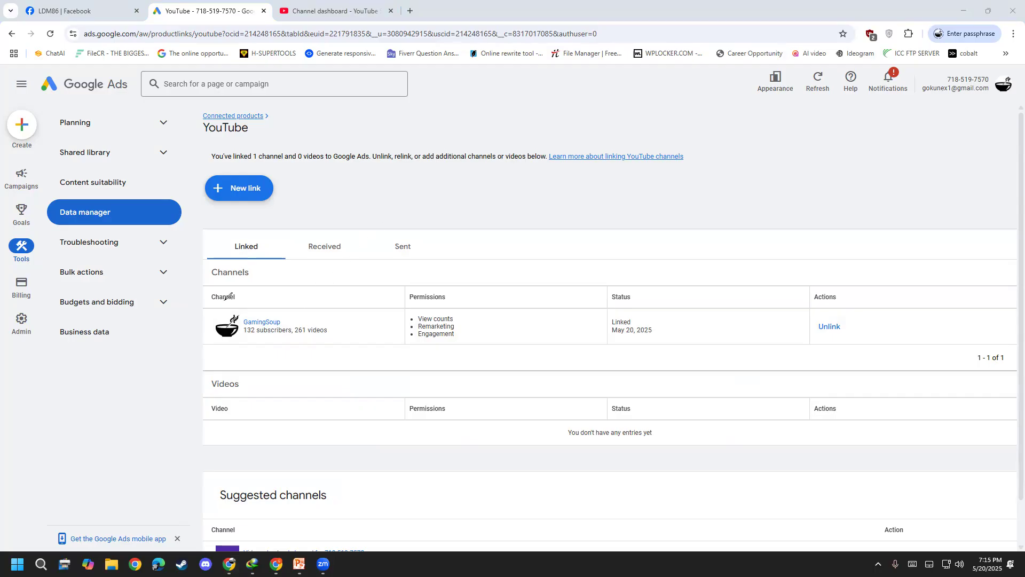
{"action": "mouse_move", "coordinate": [303, 296]}
{"action": "left_mouse_down"}
{"action": "mouse_move", "coordinate": [179, 299]}
{"action": "mouse_move", "coordinate": [294, 357]}
{"action": "mouse_move", "coordinate": [401, 317]}
{"action": "mouse_move", "coordinate": [333, 293]}
{"action": "mouse_move", "coordinate": [288, 293]}
{"action": "left_mouse_up"}
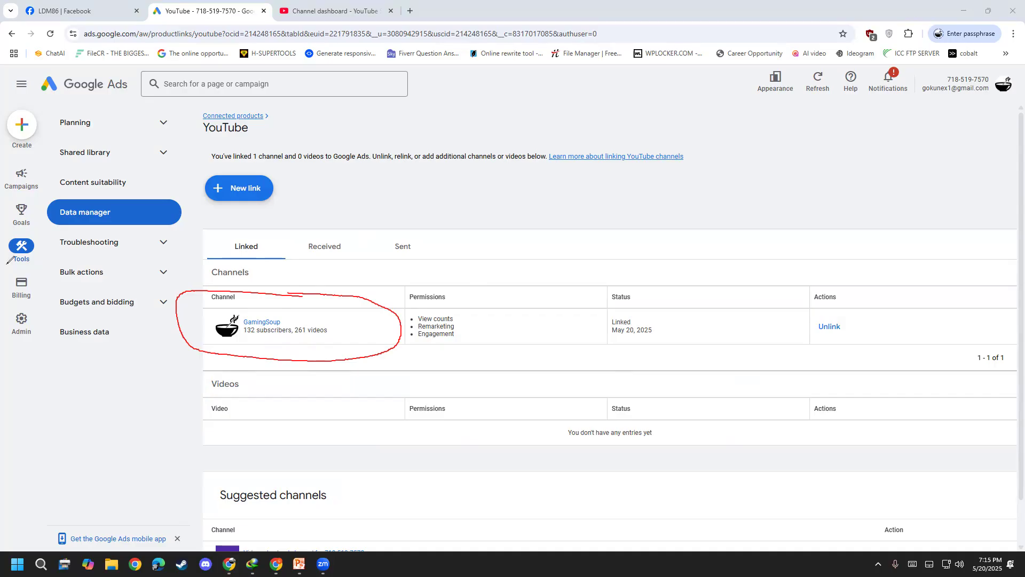
{"action": "mouse_move", "coordinate": [5, 252]}
{"action": "left_mouse_down"}
{"action": "mouse_move", "coordinate": [12, 237]}
{"action": "mouse_move", "coordinate": [47, 242]}
{"action": "mouse_move", "coordinate": [11, 263]}
{"action": "mouse_move", "coordinate": [5, 241]}
{"action": "mouse_move", "coordinate": [35, 231]}
{"action": "mouse_move", "coordinate": [45, 263]}
{"action": "mouse_move", "coordinate": [8, 256]}
{"action": "left_mouse_up"}
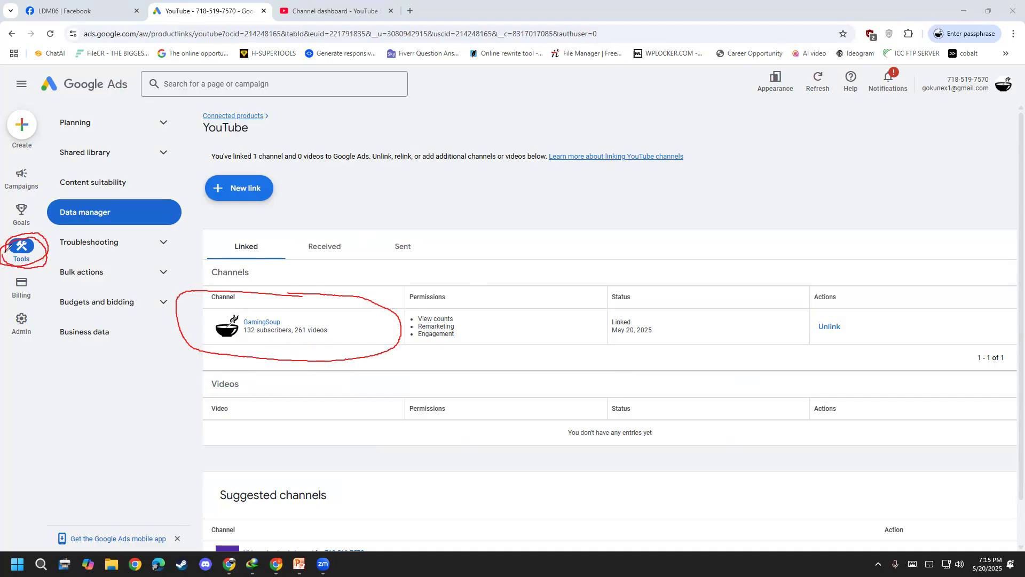
{"action": "left_click", "coordinate": [661, 358]}
{"action": "left_click", "coordinate": [658, 354]}
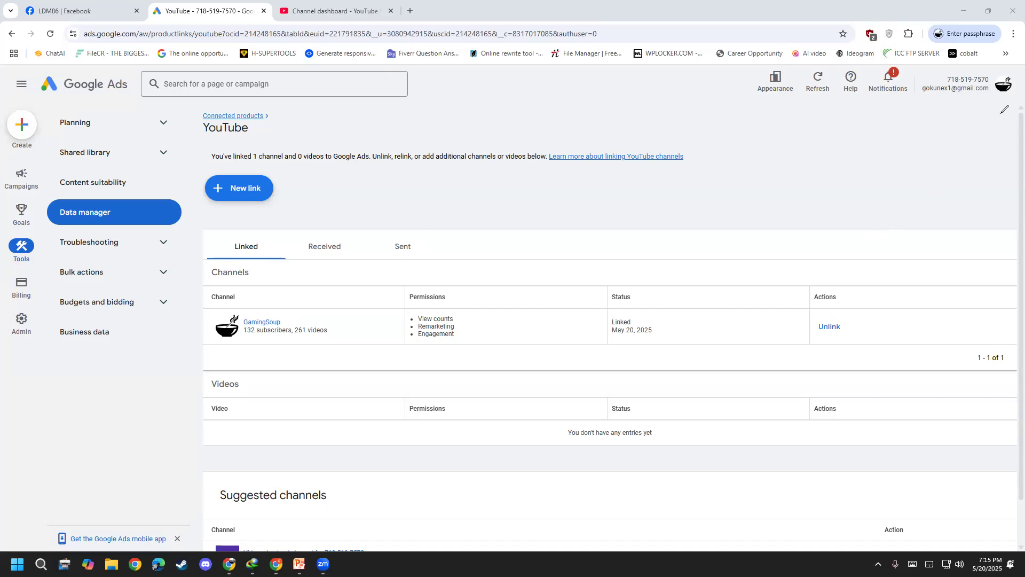
{"action": "mouse_move", "coordinate": [1000, 114]}
{"action": "left_mouse_down"}
{"action": "mouse_move", "coordinate": [1021, 70]}
{"action": "mouse_move", "coordinate": [950, 47]}
{"action": "mouse_move", "coordinate": [892, 76]}
{"action": "mouse_move", "coordinate": [914, 121]}
{"action": "mouse_move", "coordinate": [985, 130]}
{"action": "mouse_move", "coordinate": [1021, 107]}
{"action": "left_mouse_up"}
{"action": "mouse_move", "coordinate": [965, 38]}
{"action": "left_mouse_down"}
{"action": "mouse_move", "coordinate": [921, 62]}
{"action": "mouse_move", "coordinate": [919, 113]}
{"action": "left_mouse_up"}
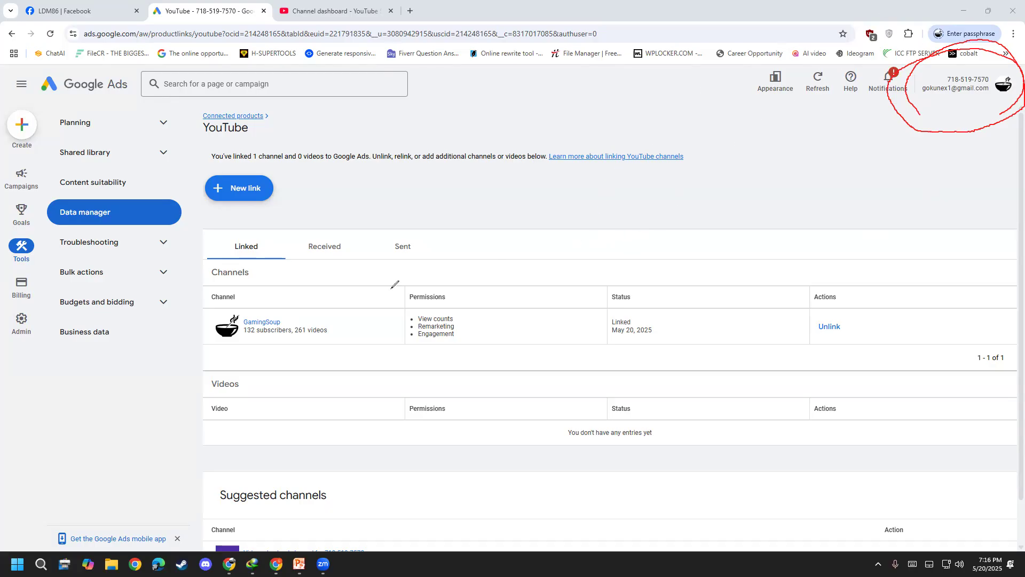
{"action": "left_click", "coordinate": [73, 348]}
{"action": "left_click", "coordinate": [73, 345]}
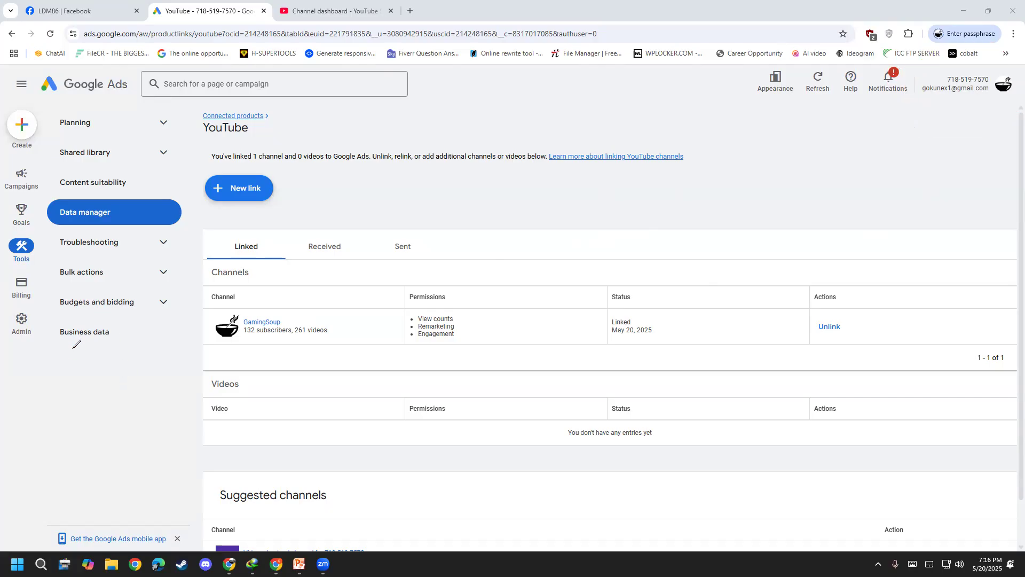
{"action": "left_click", "coordinate": [124, 423]}
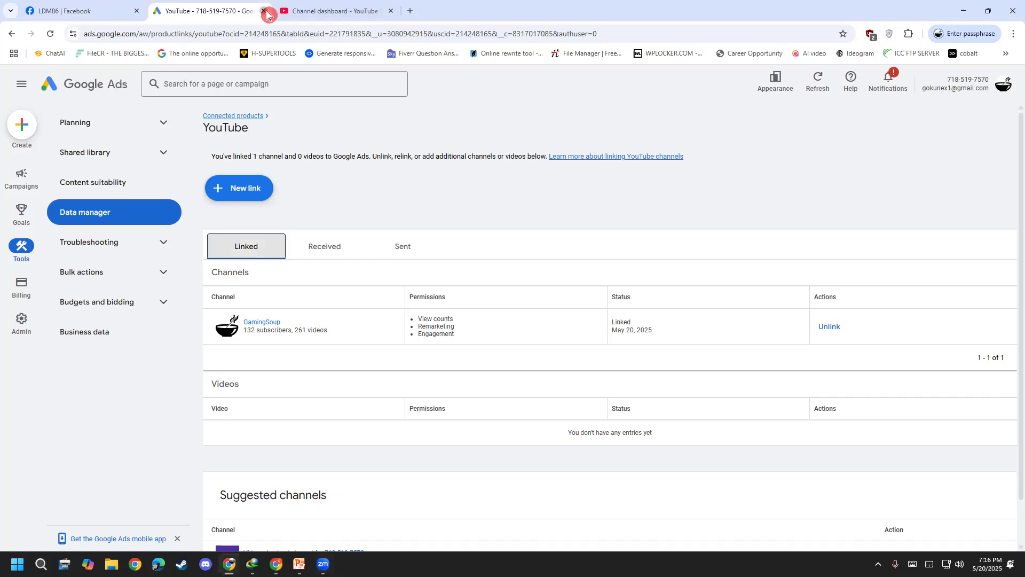
Close the Google Ads and YouTube Channel dashboard tabs
{"action": "left_click", "coordinate": [267, 15]}
{"action": "left_click", "coordinate": [267, 15]}
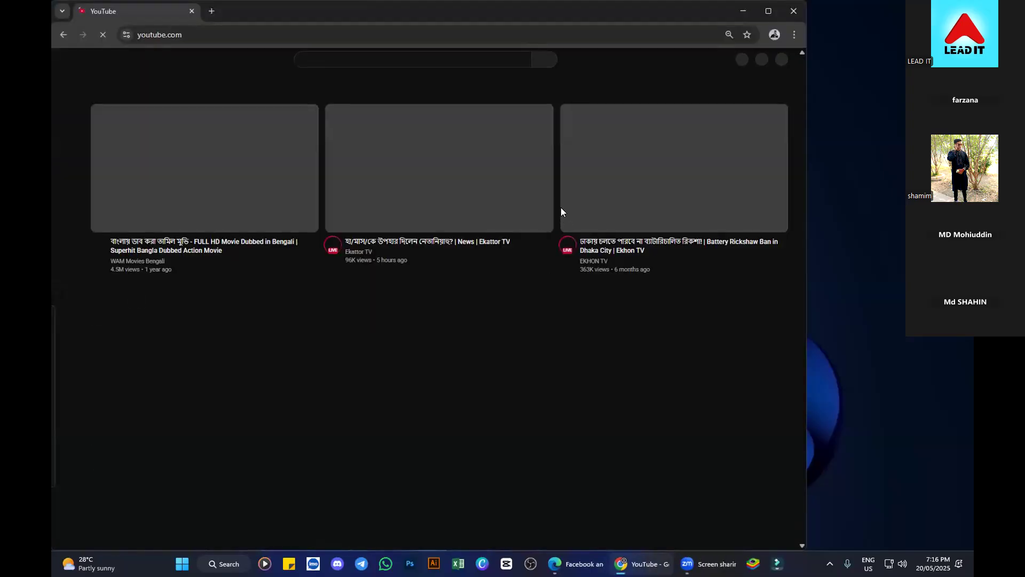
Search the web for 'google' from the address bar
{"action": "left_click", "coordinate": [262, 38]}
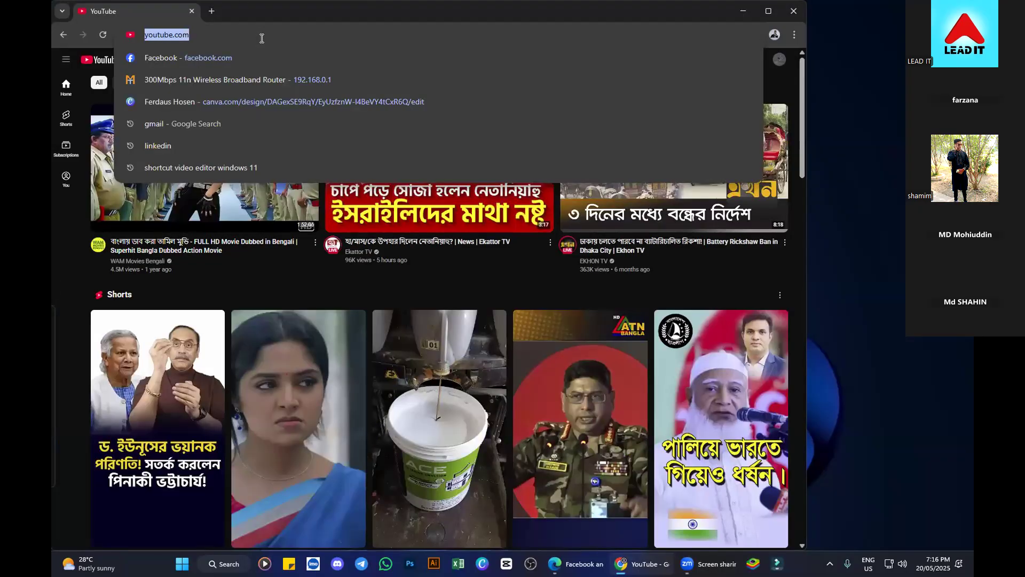
{"action": "type", "text": "google"}
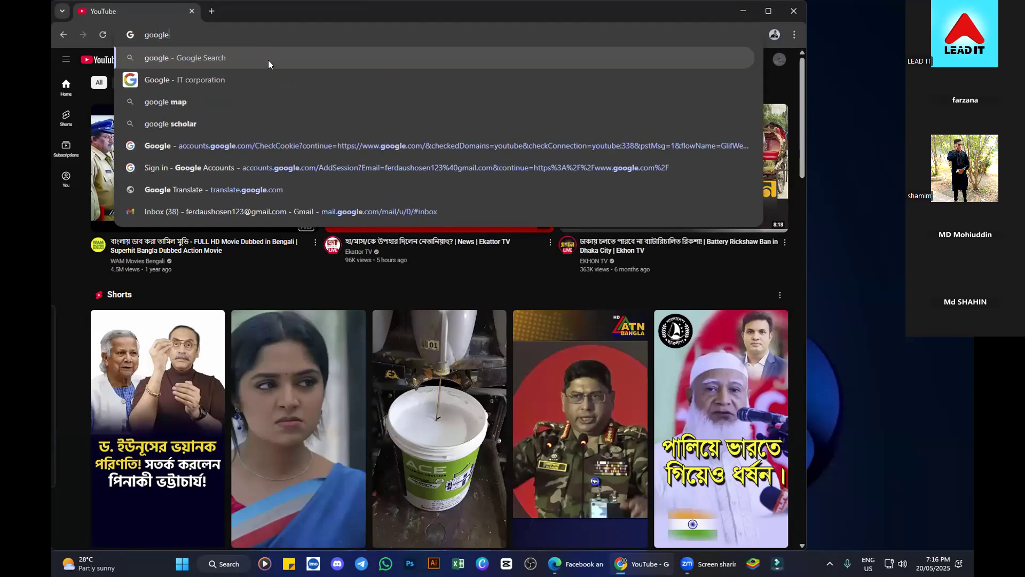
{"action": "left_click", "coordinate": [268, 60]}
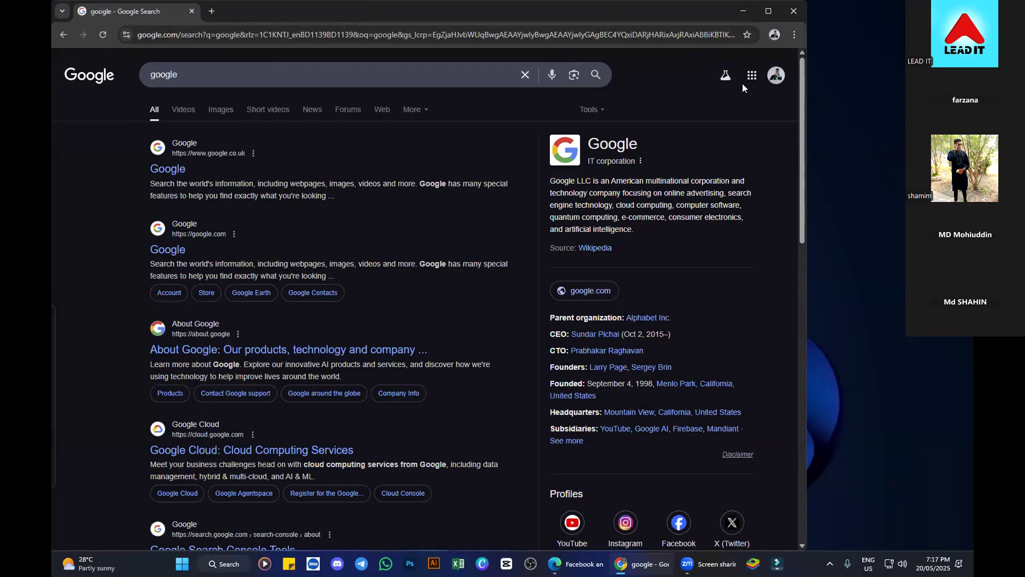
Go to Google Ads through the Google apps list
{"action": "left_click", "coordinate": [757, 71]}
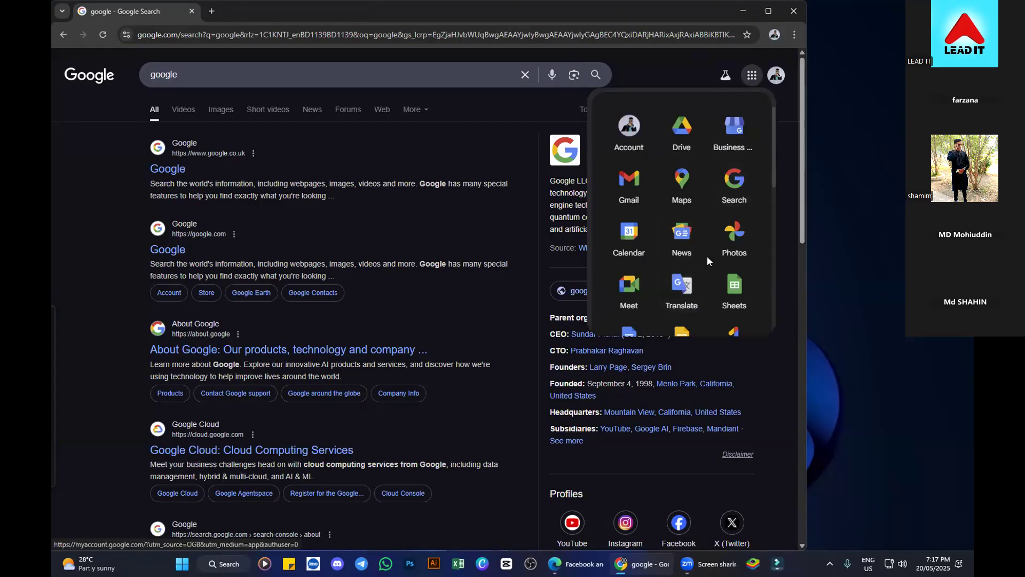
{"action": "scroll", "coordinate": [707, 260], "scroll_direction": "down", "scroll_amount": 1}
{"action": "scroll", "coordinate": [707, 258], "scroll_direction": "down", "scroll_amount": 1}
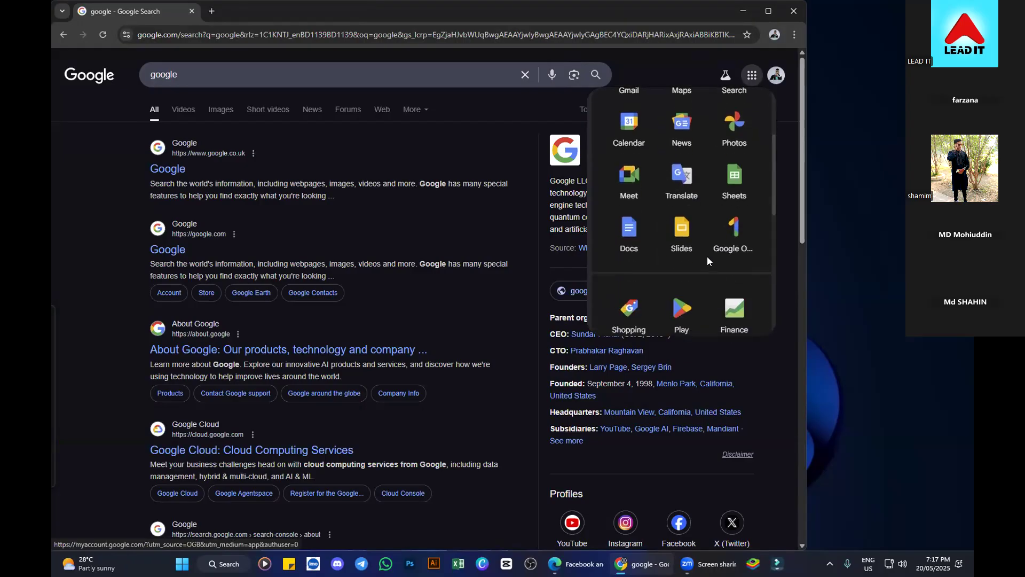
{"action": "scroll", "coordinate": [706, 248], "scroll_direction": "down", "scroll_amount": 3}
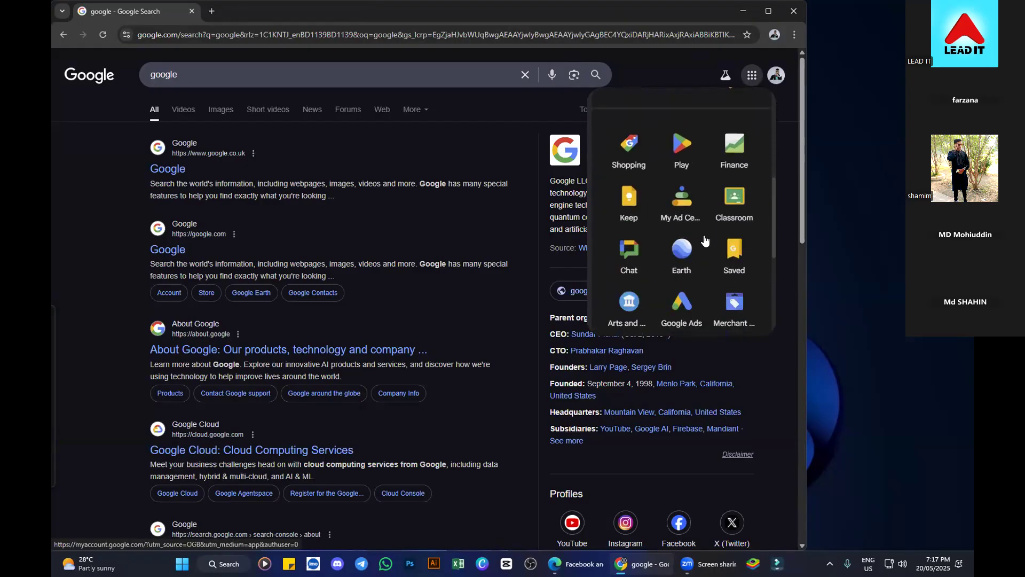
{"action": "left_click", "coordinate": [685, 311]}
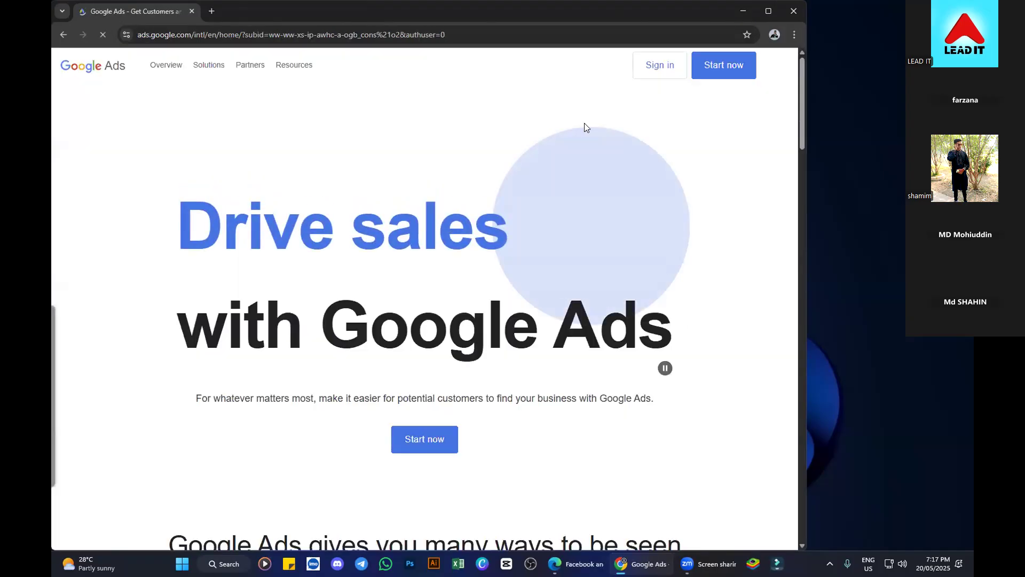
Try Start now and read the age requirement help article
{"action": "left_click", "coordinate": [731, 65]}
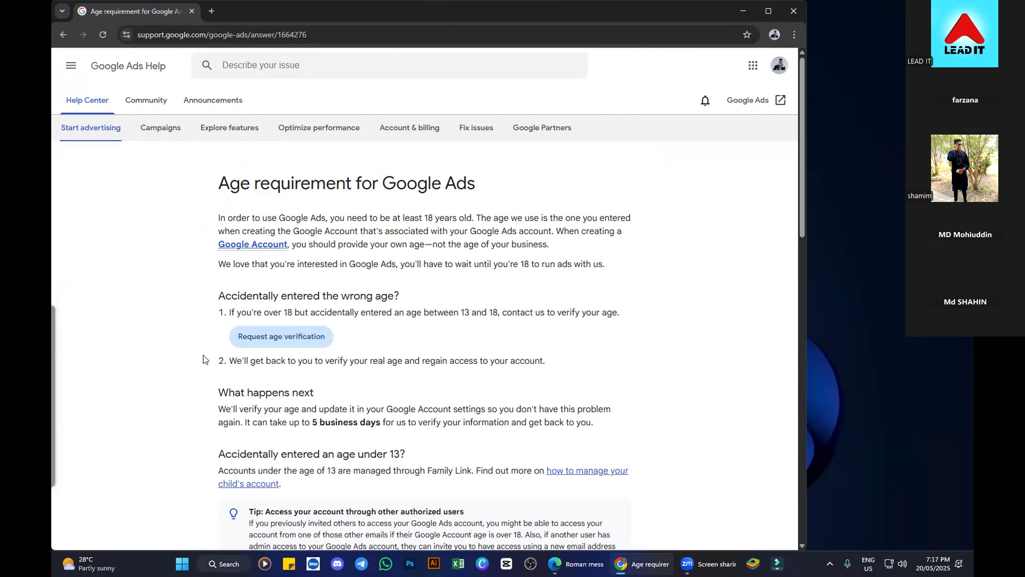
{"action": "scroll", "coordinate": [207, 359], "scroll_direction": "down", "scroll_amount": 1}
{"action": "left_click", "coordinate": [71, 66]}
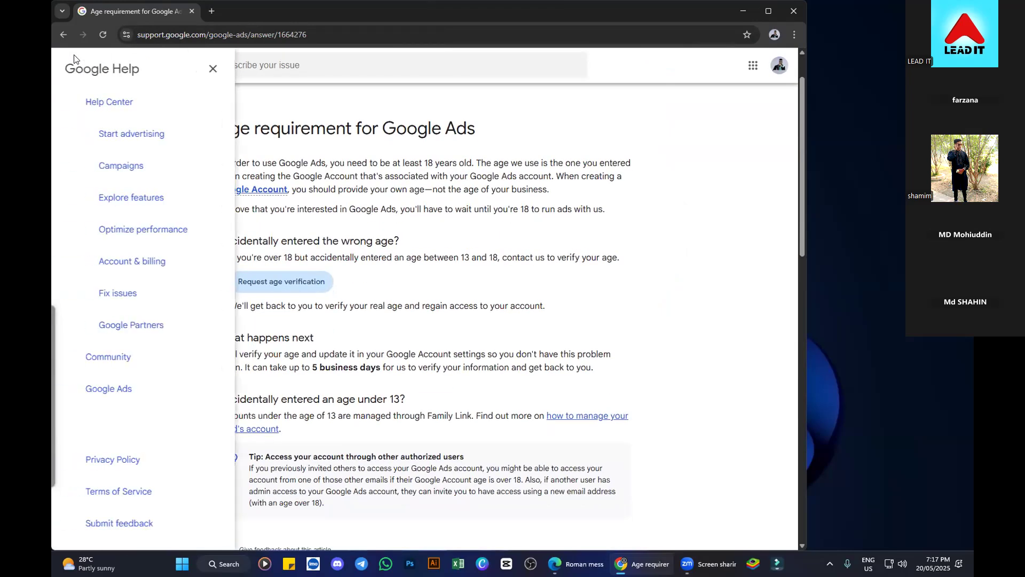
Return to the Google Ads home page and view the signed-in account details
{"action": "left_click", "coordinate": [62, 11]}
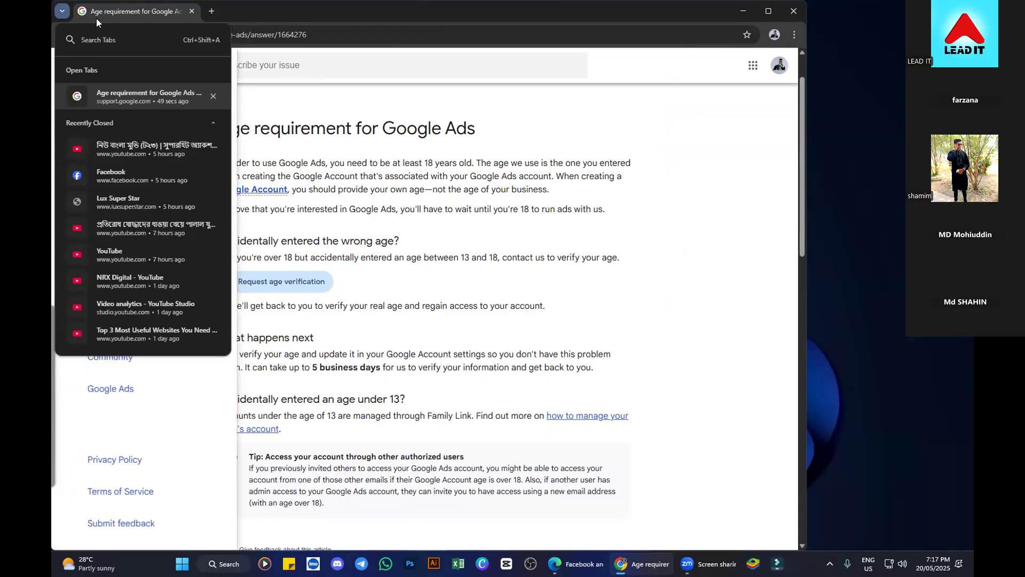
{"action": "left_click", "coordinate": [287, 35]}
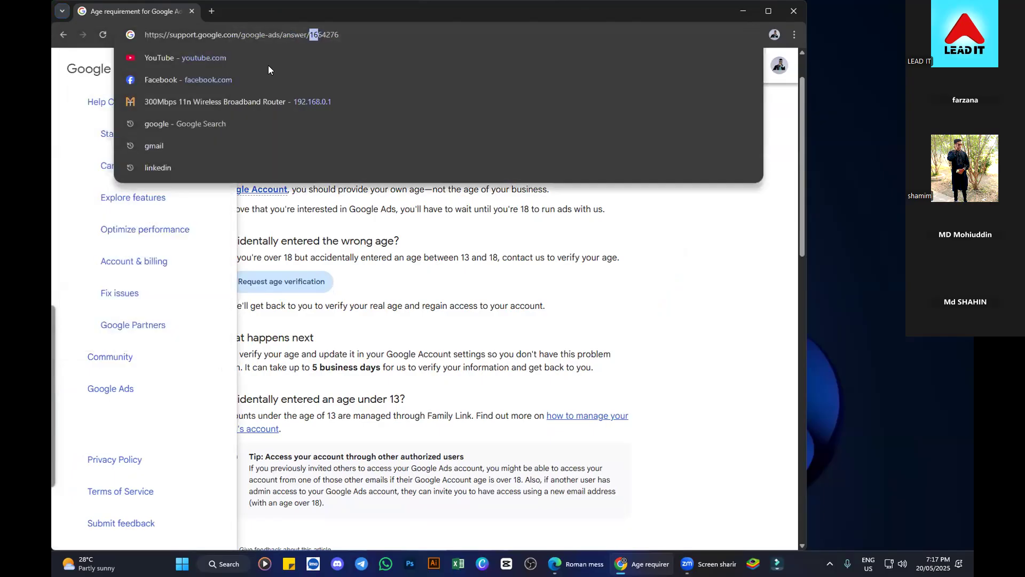
{"action": "left_click", "coordinate": [61, 35]}
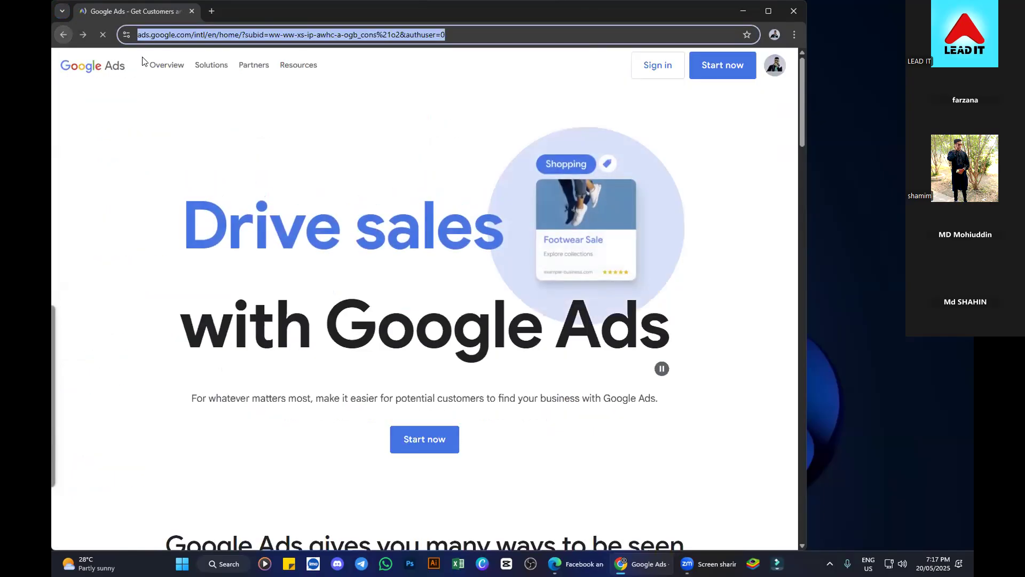
{"action": "left_click", "coordinate": [774, 65]}
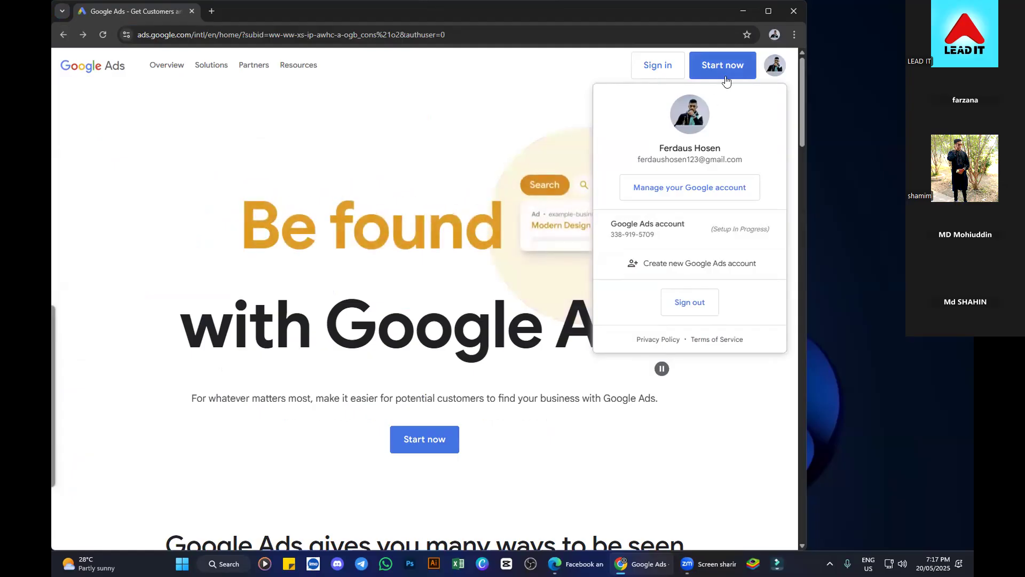
Close the Chrome window and the remaining Edge tabs
{"action": "left_click", "coordinate": [792, 5]}
{"action": "left_click", "coordinate": [577, 564]}
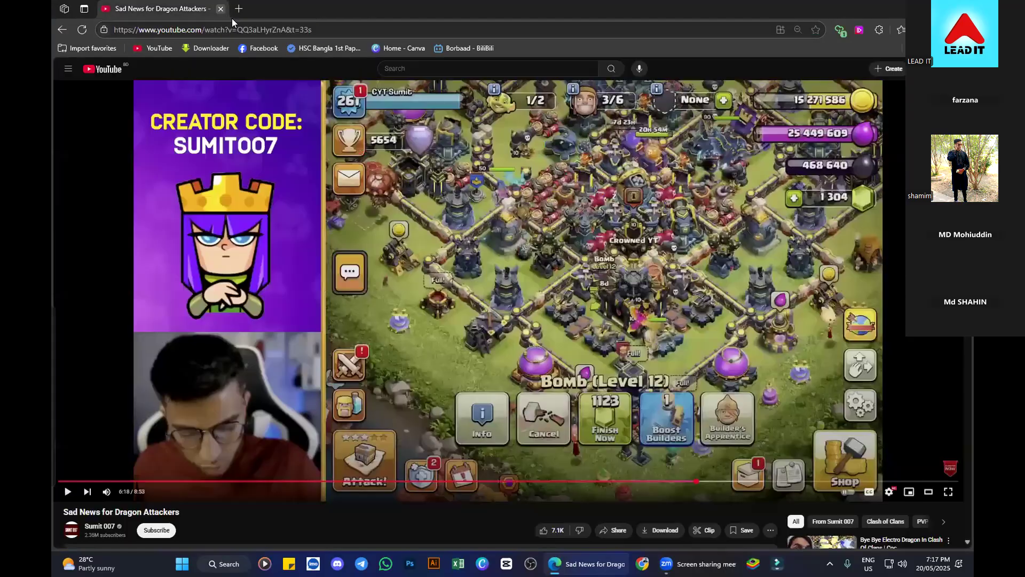
{"action": "left_click", "coordinate": [221, 9]}
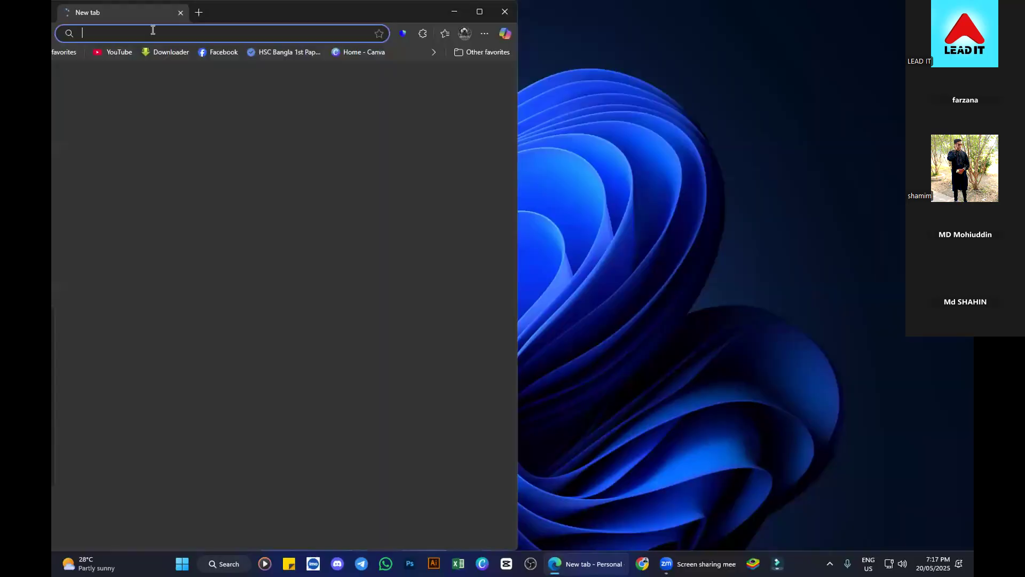
Search Bing for 'google play services' and widen the Edge window
{"action": "left_click", "coordinate": [153, 30]}
{"action": "type", "text": "google play services"}
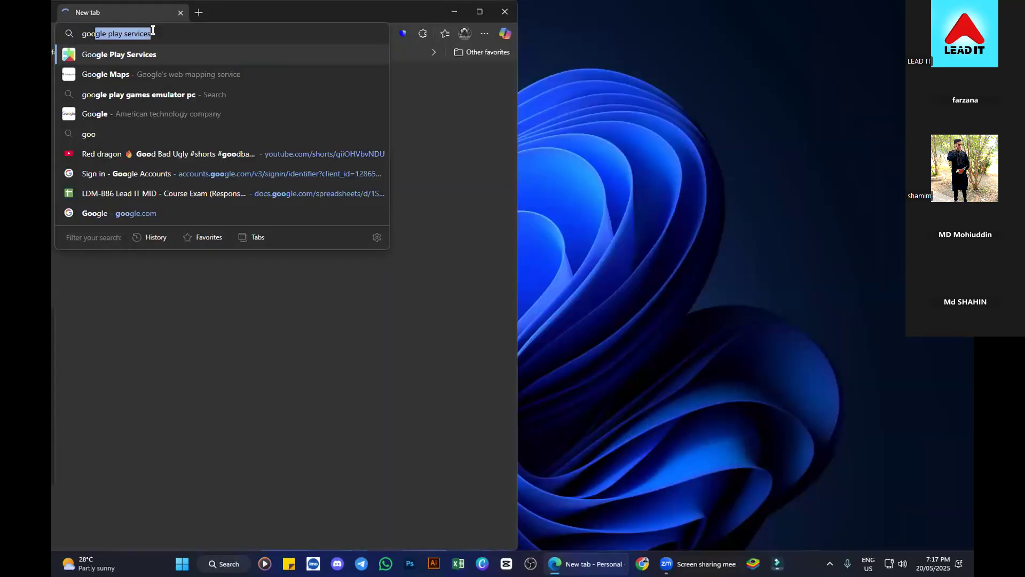
{"action": "key", "text": "Return"}
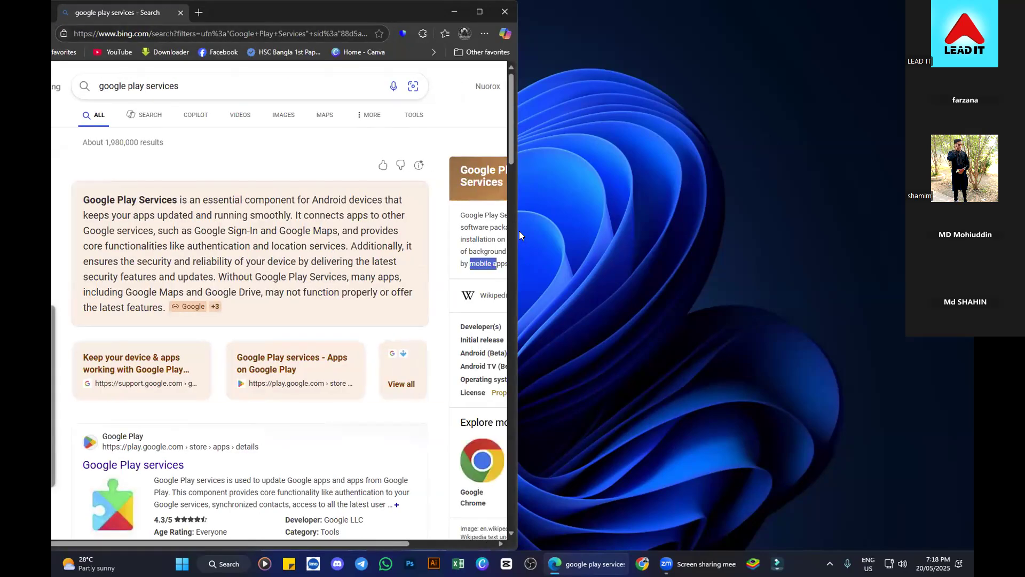
{"action": "left_click_drag", "start_coordinate": [517, 231], "coordinate": [720, 222]}
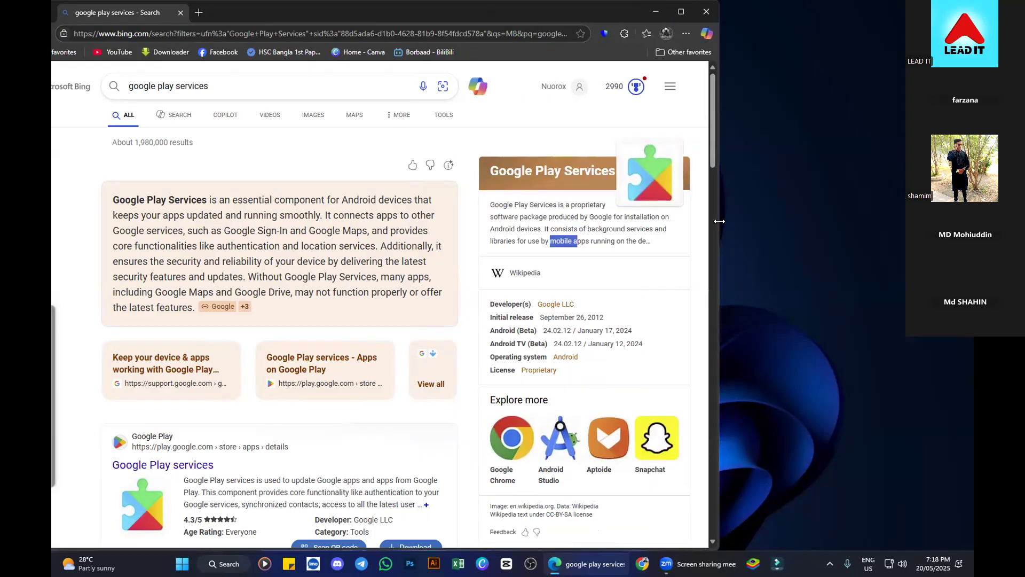
Change the search to 'google' and open the Google home page result in a new tab
{"action": "left_click", "coordinate": [339, 84]}
{"action": "key", "text": "BackSpace"}
{"action": "key", "text": "BackSpace"}
{"action": "key", "text": "BackSpace"}
{"action": "key", "text": "BackSpace"}
{"action": "key", "text": "BackSpace"}
{"action": "key", "text": "BackSpace"}
{"action": "key", "text": "BackSpace"}
{"action": "key", "text": "BackSpace"}
{"action": "key", "text": "BackSpace"}
{"action": "key", "text": "BackSpace"}
{"action": "key", "text": "BackSpace"}
{"action": "key", "text": "BackSpace"}
{"action": "key", "text": "BackSpace"}
{"action": "key", "text": "BackSpace"}
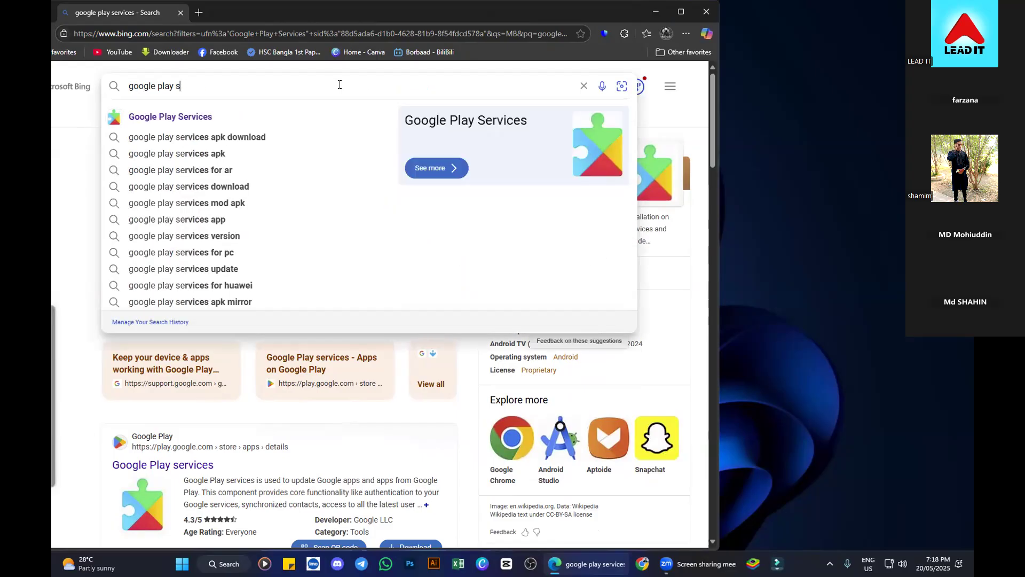
{"action": "key", "text": "Return"}
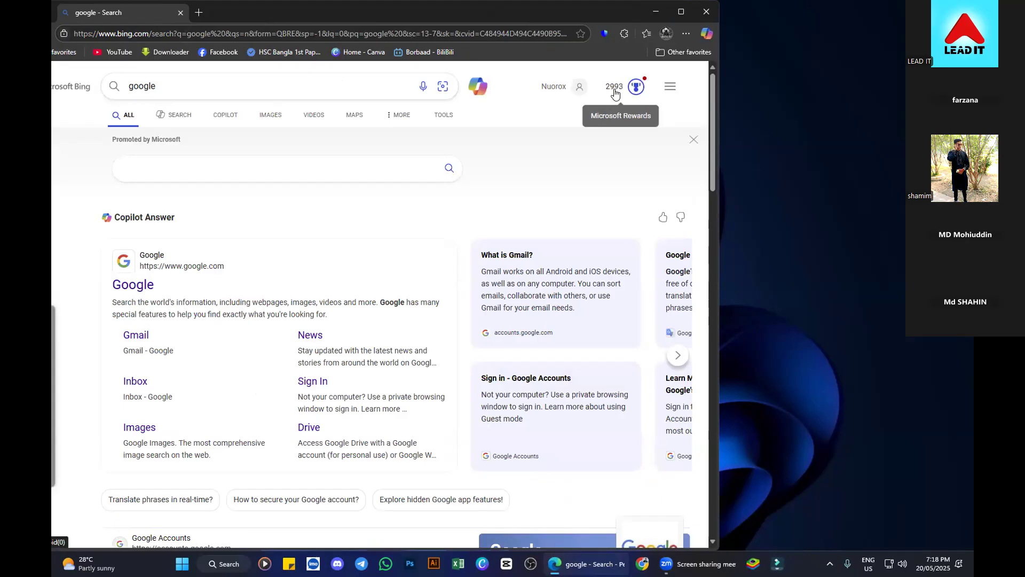
{"action": "left_click", "coordinate": [670, 88]}
{"action": "left_click", "coordinate": [672, 92]}
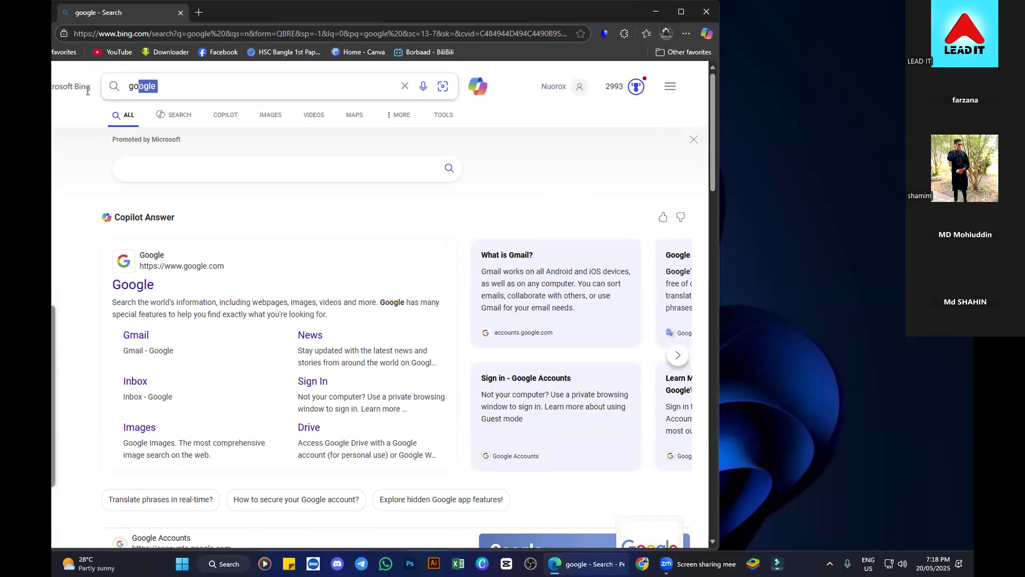
{"action": "left_click_drag", "start_coordinate": [87, 91], "coordinate": [85, 92]}
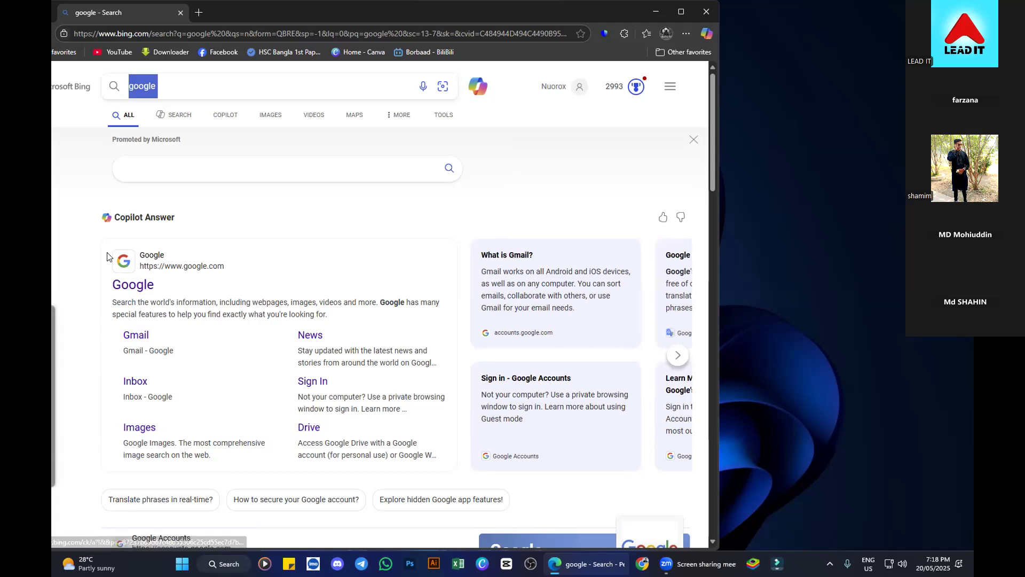
{"action": "left_click", "coordinate": [143, 286]}
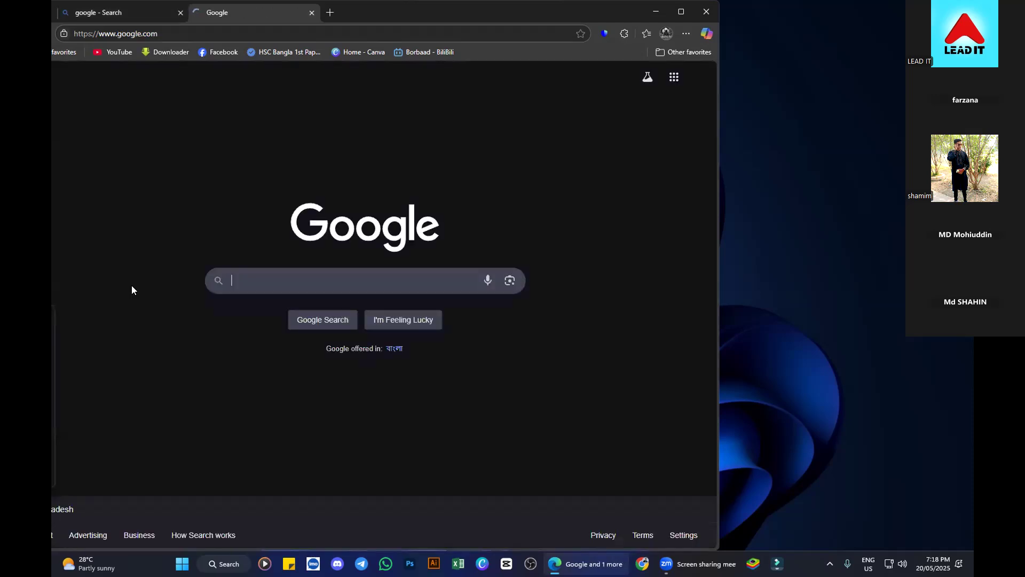
Close the Bing results tab and go to Google Ads via the Google apps list
{"action": "left_click", "coordinate": [180, 12]}
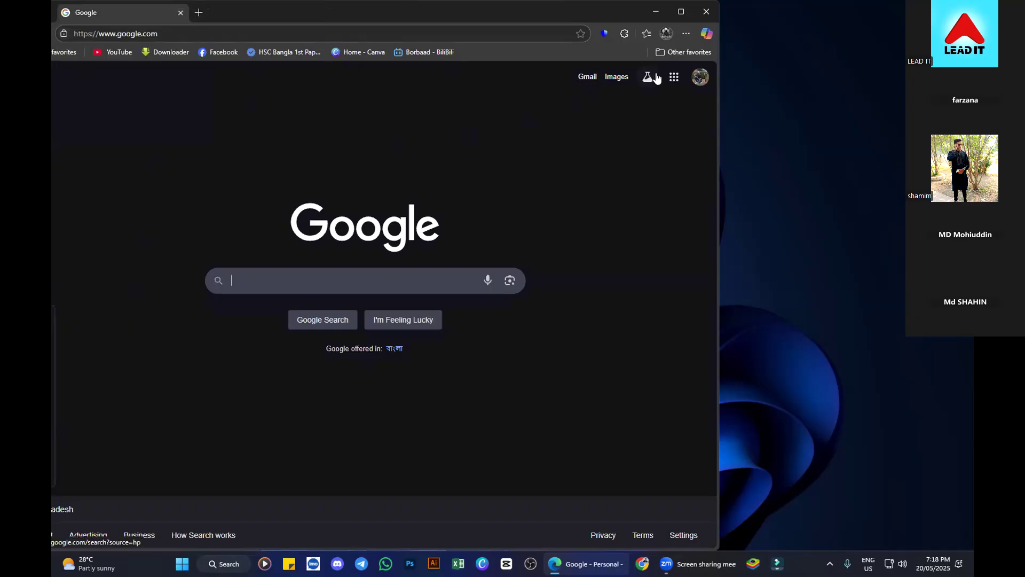
{"action": "left_click", "coordinate": [672, 76]}
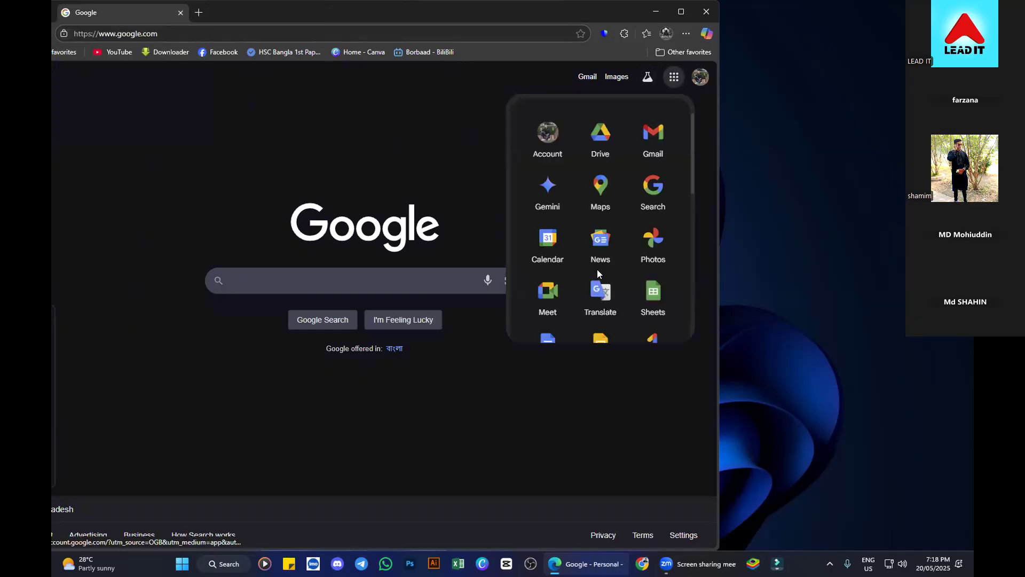
{"action": "scroll", "coordinate": [597, 272], "scroll_direction": "down", "scroll_amount": 2}
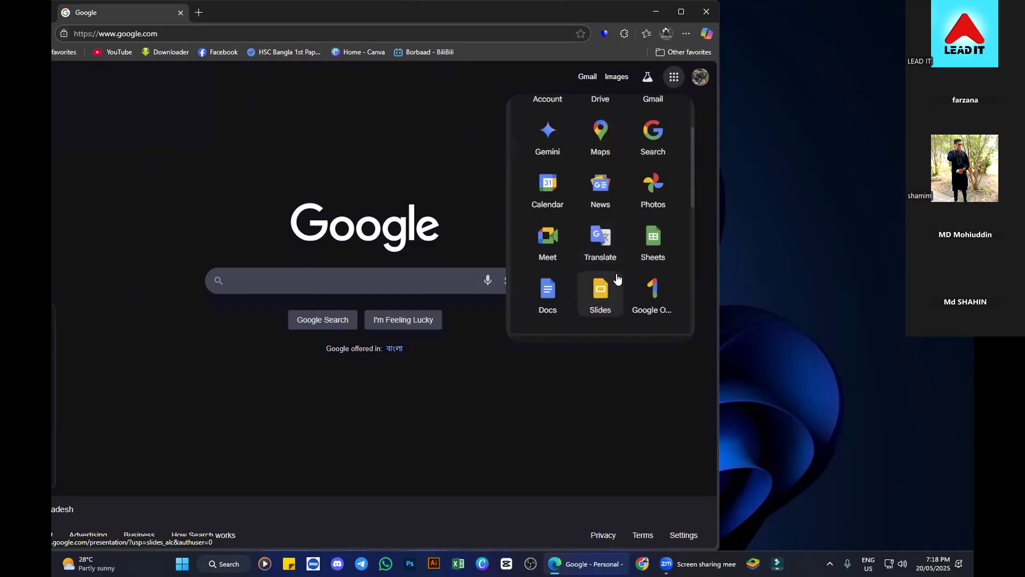
{"action": "scroll", "coordinate": [621, 267], "scroll_direction": "down", "scroll_amount": 1}
{"action": "scroll", "coordinate": [625, 241], "scroll_direction": "down", "scroll_amount": 2}
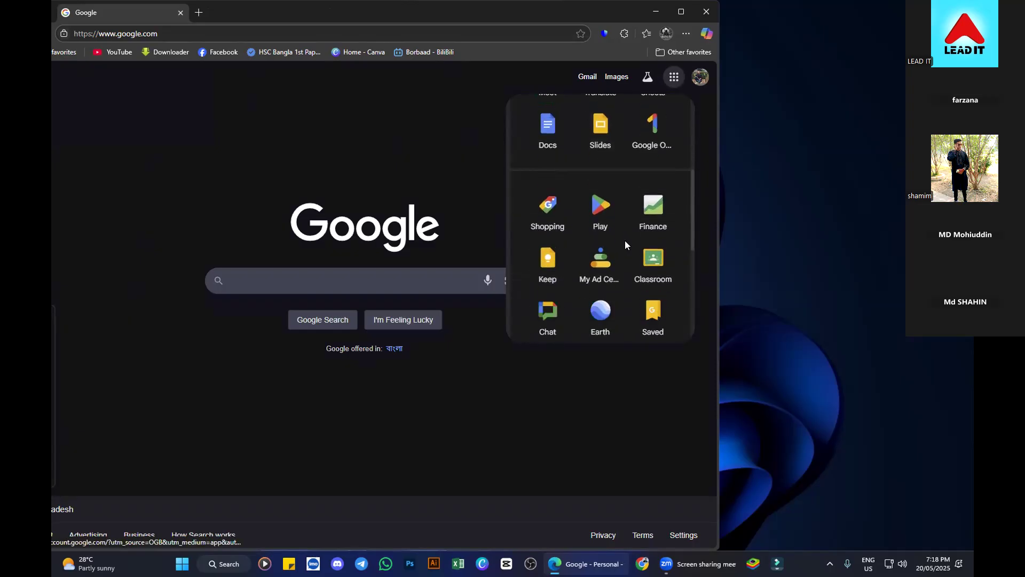
{"action": "scroll", "coordinate": [598, 230], "scroll_direction": "down", "scroll_amount": 2}
{"action": "left_click", "coordinate": [590, 251]}
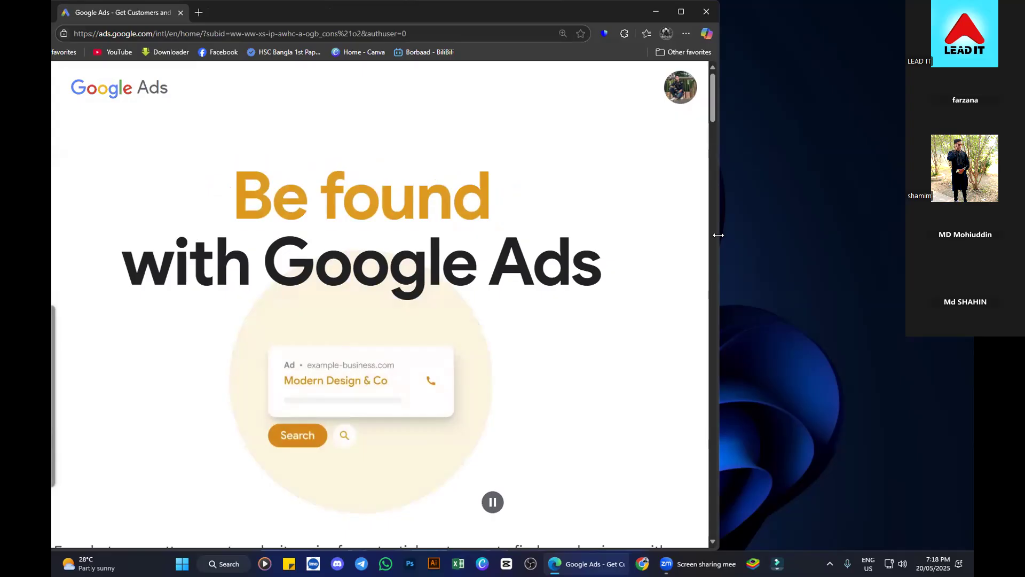
{"action": "left_click_drag", "start_coordinate": [718, 235], "coordinate": [765, 236]}
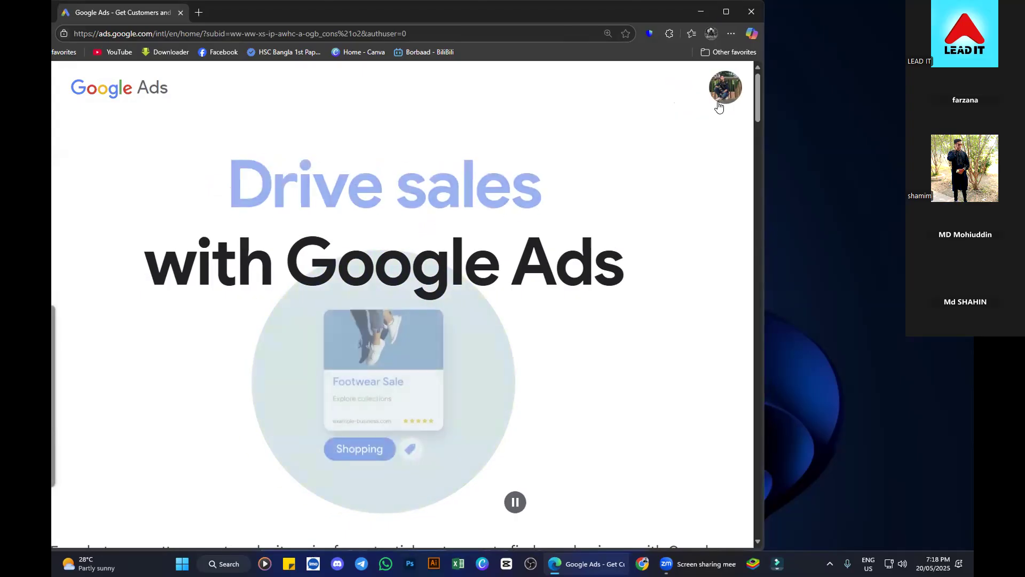
{"action": "left_click", "coordinate": [725, 88]}
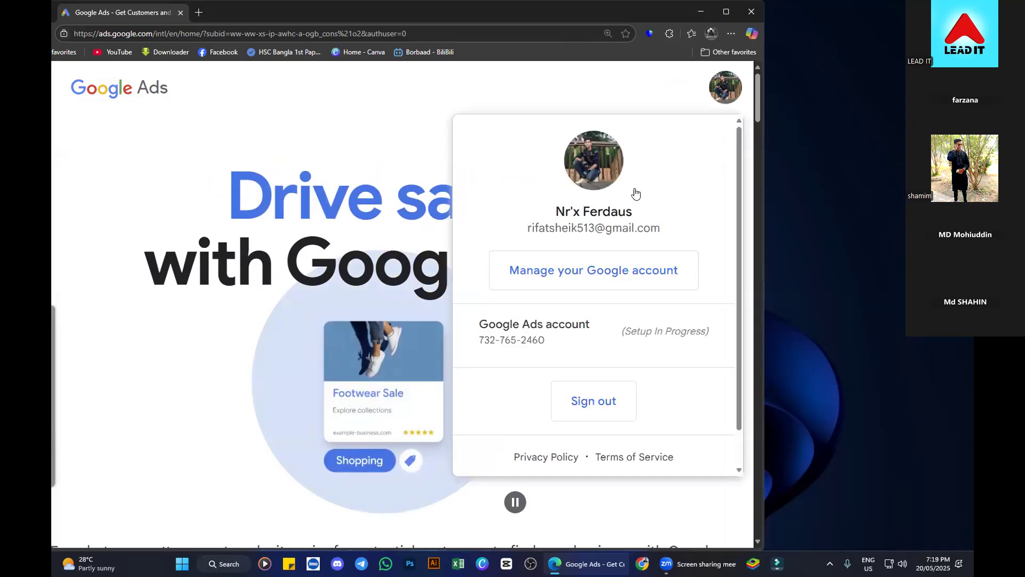
{"action": "left_click", "coordinate": [617, 329]}
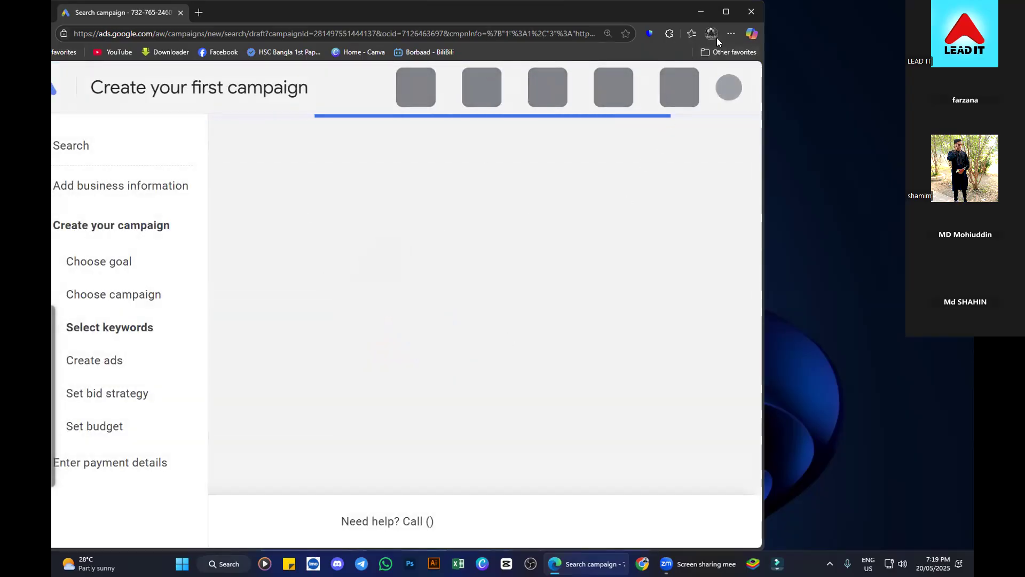
{"action": "left_click", "coordinate": [727, 12]}
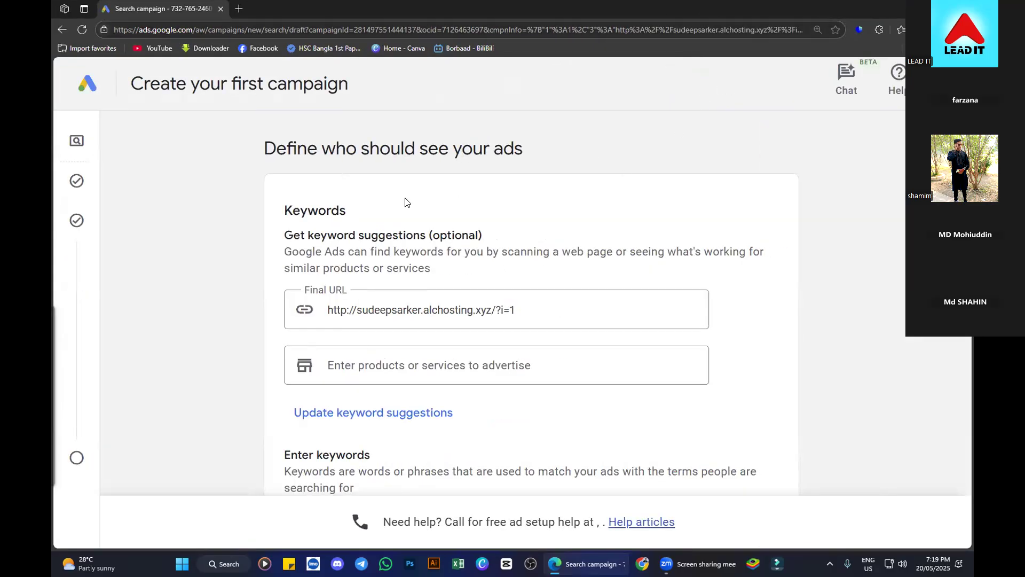
{"action": "left_click", "coordinate": [61, 29]}
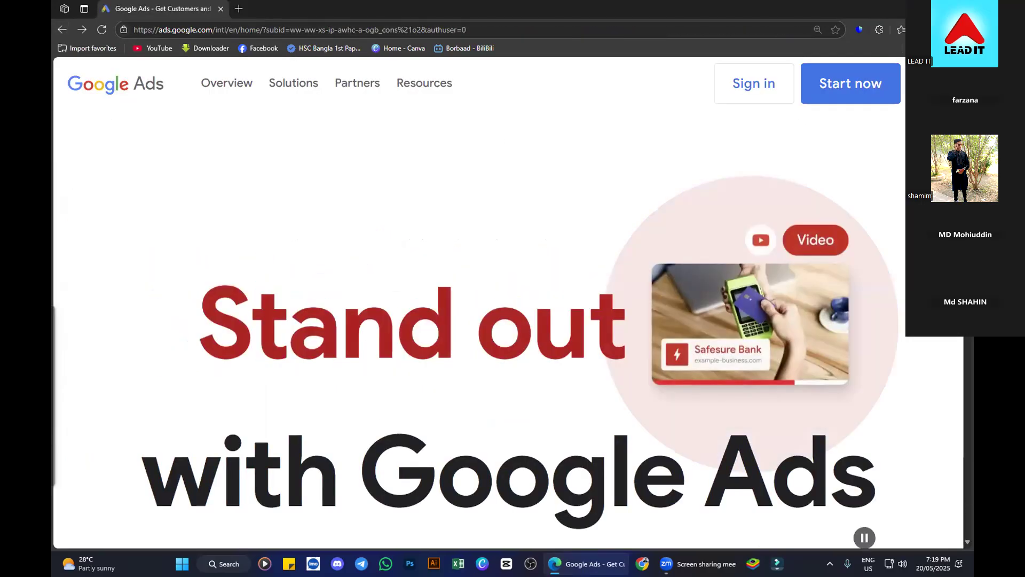
Restore the window and begin creating a new Google Ads account from the account menu
{"action": "left_click", "coordinate": [938, 8]}
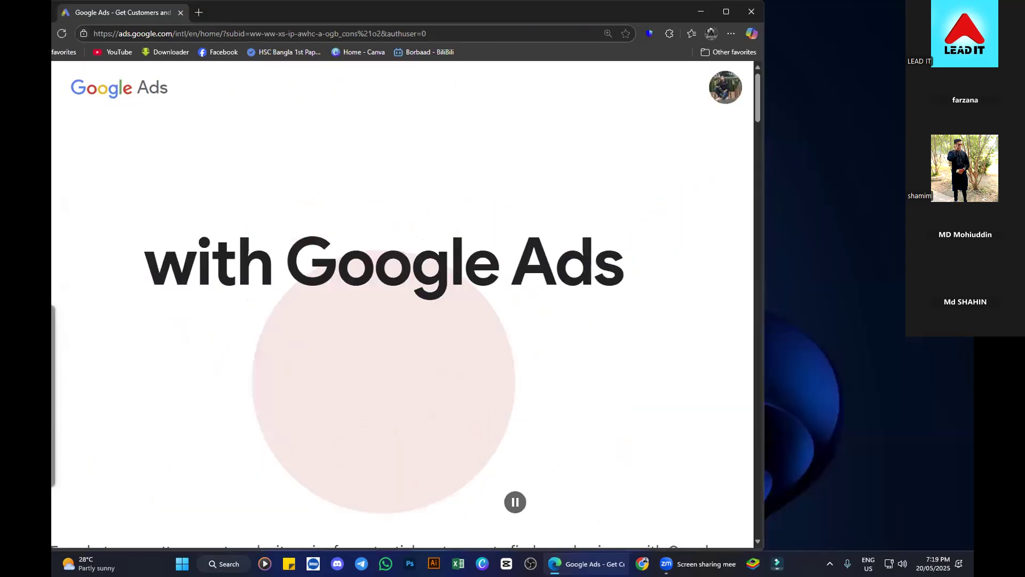
{"action": "left_click", "coordinate": [731, 91]}
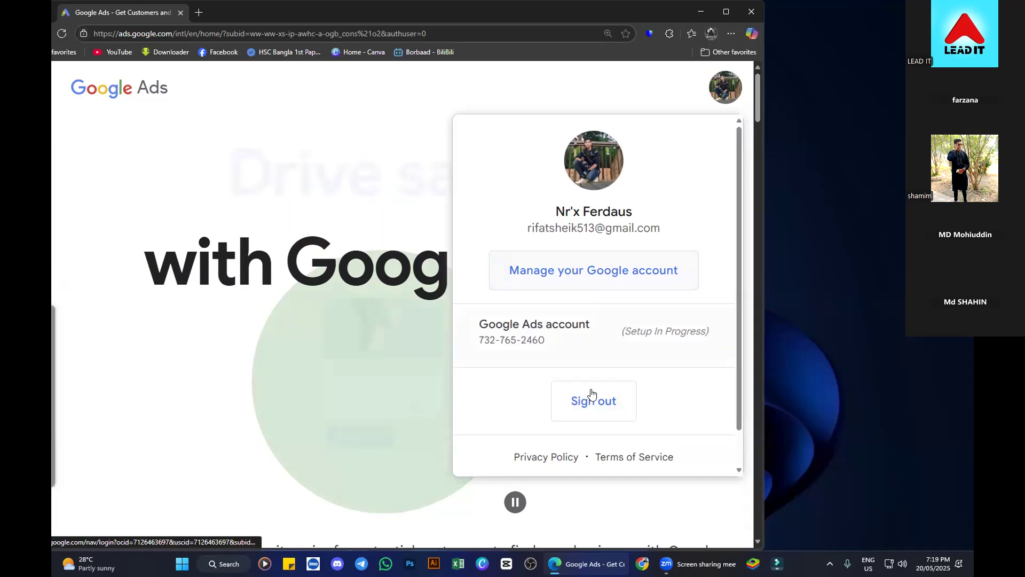
{"action": "scroll", "coordinate": [588, 396], "scroll_direction": "down", "scroll_amount": 1}
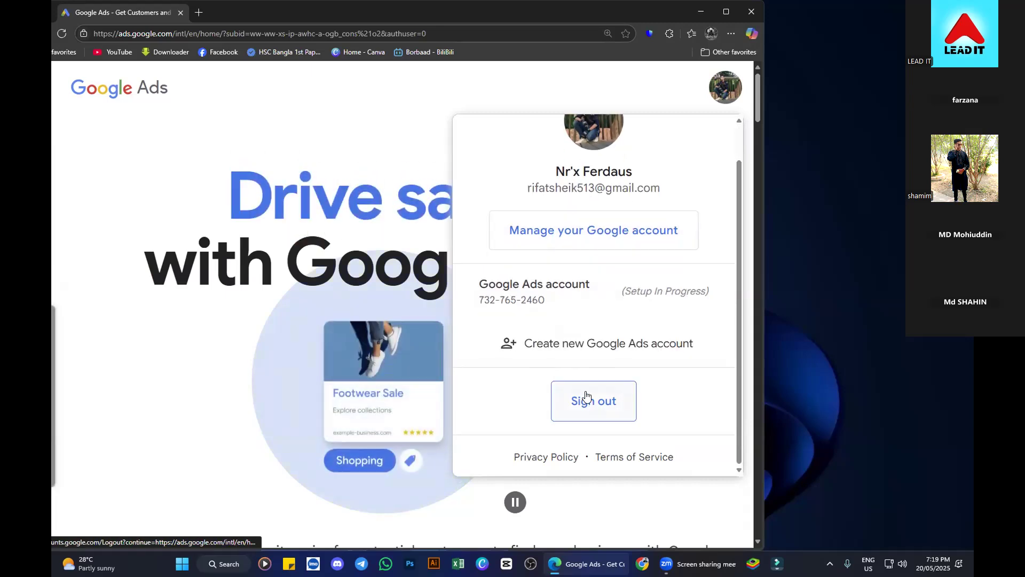
{"action": "left_click", "coordinate": [620, 344]}
{"action": "left_click", "coordinate": [468, 432]}
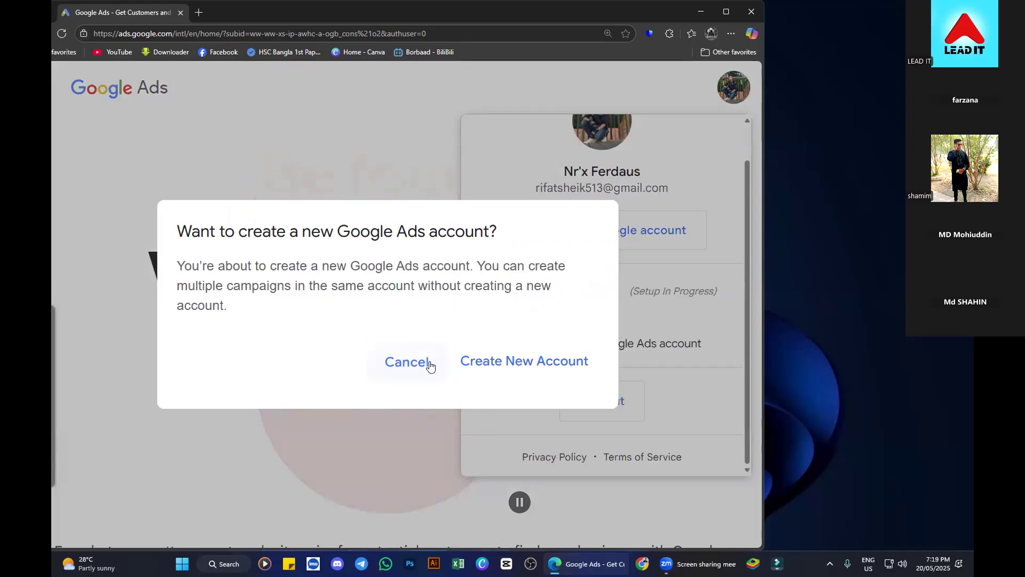
{"action": "left_click", "coordinate": [427, 362]}
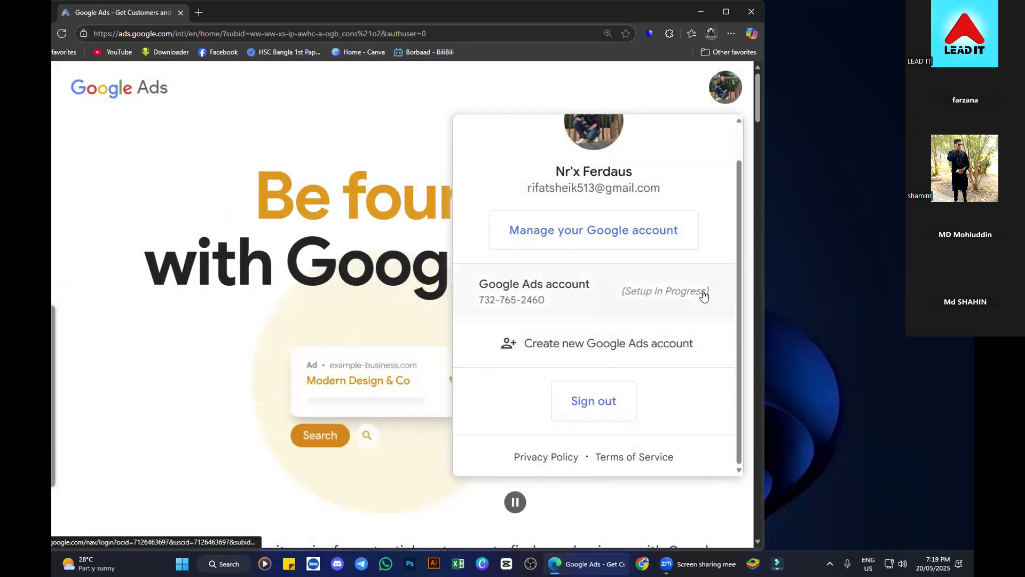
Confirm account creation, then pick the setup-in-progress account to continue
{"action": "right_click", "coordinate": [664, 288]}
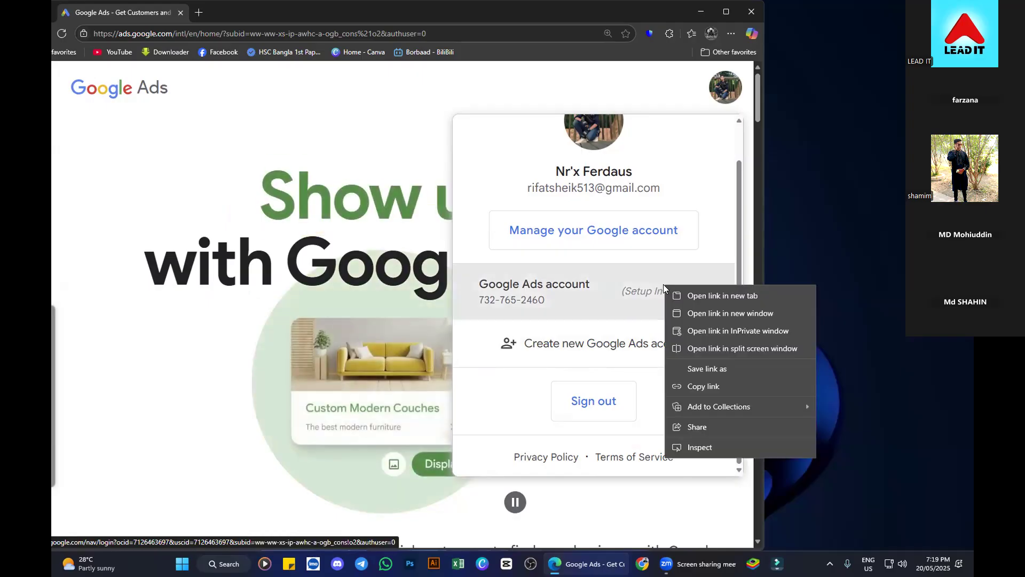
{"action": "left_click", "coordinate": [523, 350]}
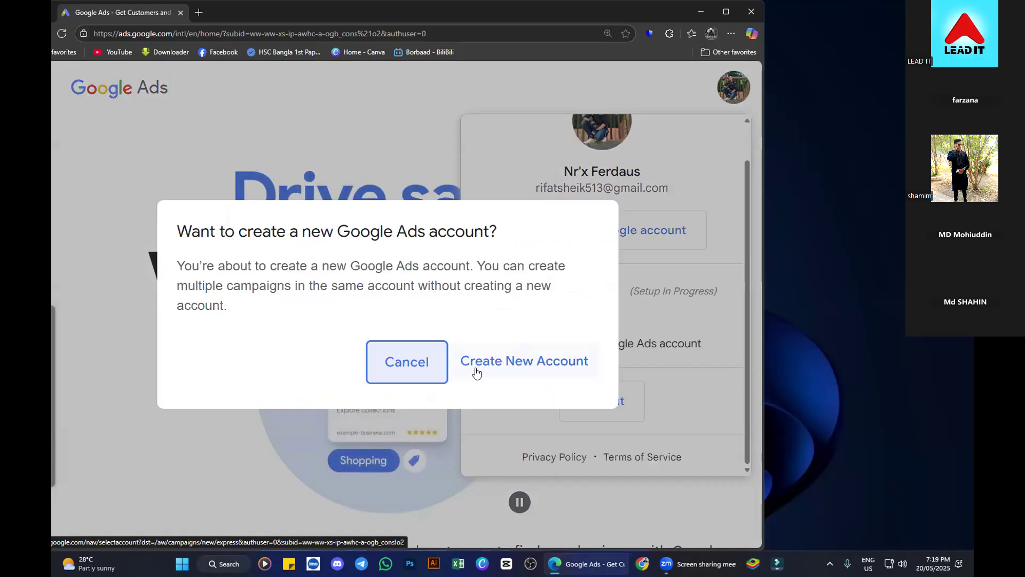
{"action": "left_click", "coordinate": [495, 367]}
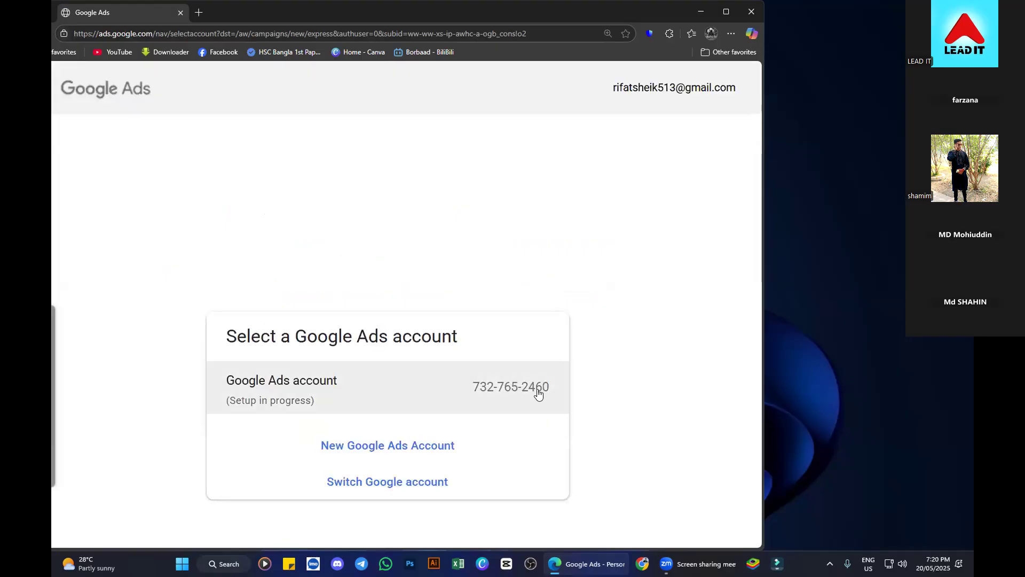
{"action": "left_click", "coordinate": [375, 451]}
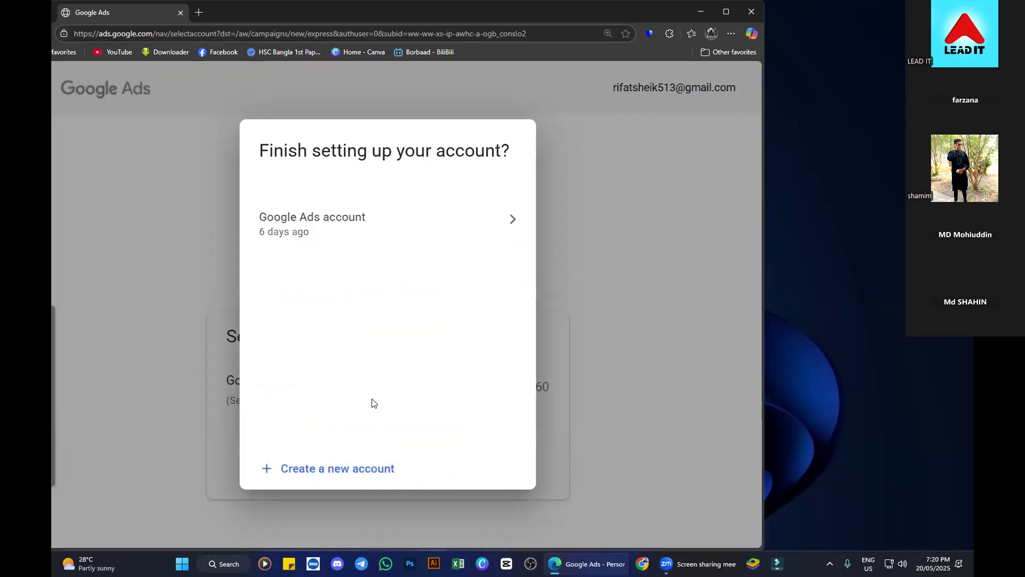
{"action": "left_click", "coordinate": [507, 221]}
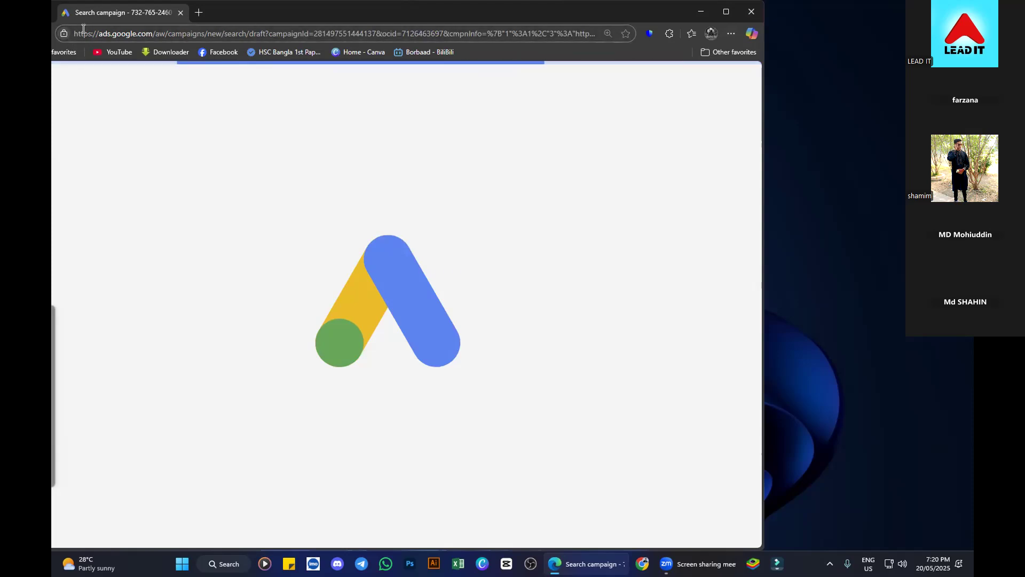
Go back from the draft's keyword step and leave the unsaved campaign draft
{"action": "left_click", "coordinate": [83, 30]}
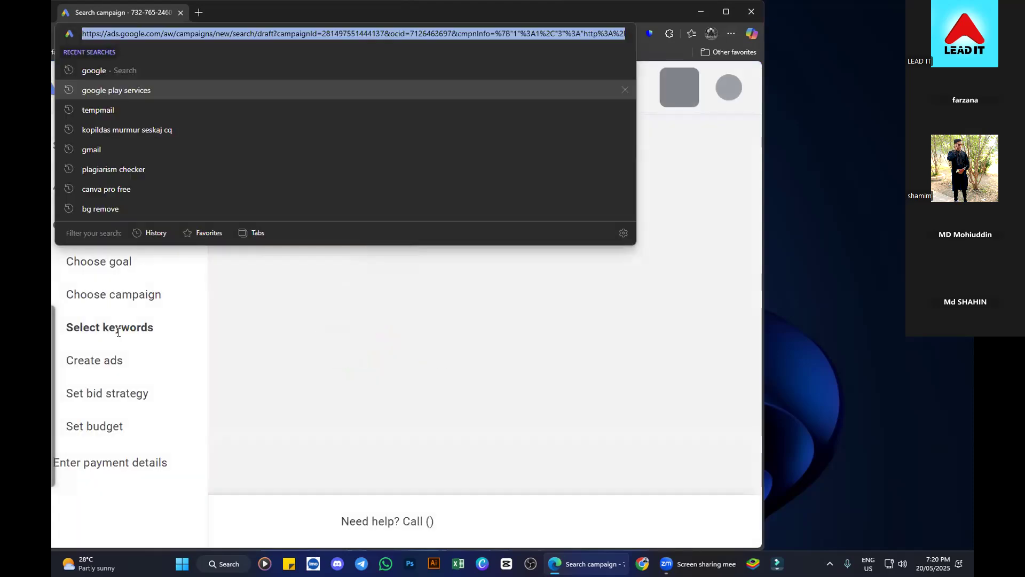
{"action": "left_click", "coordinate": [183, 320]}
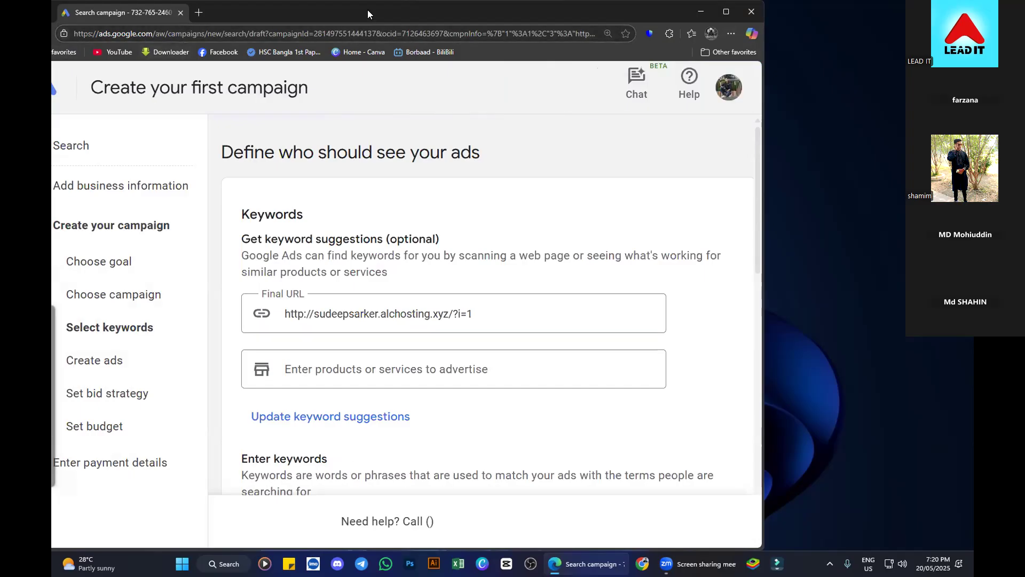
{"action": "left_click_drag", "start_coordinate": [591, 11], "coordinate": [656, 30]}
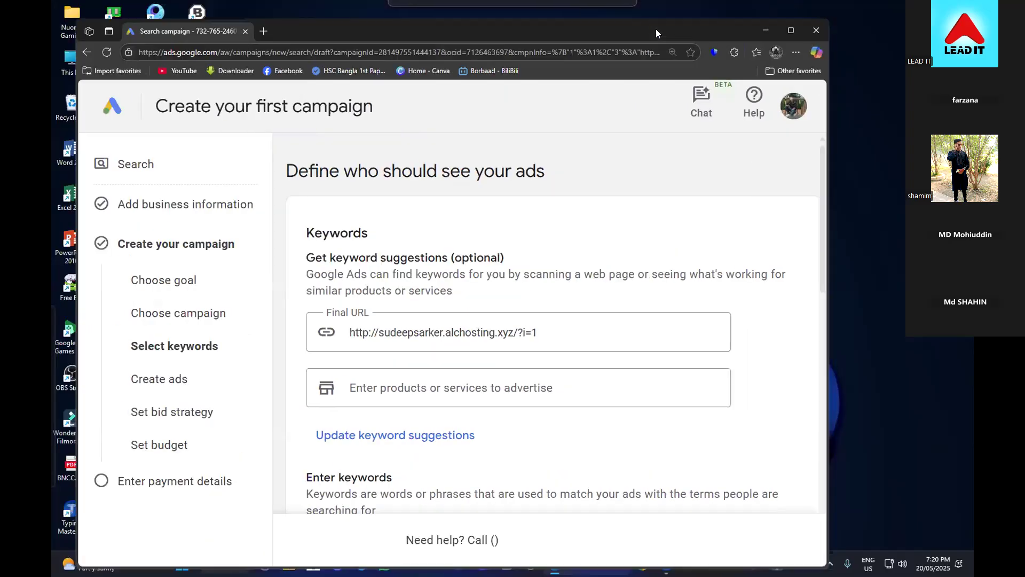
{"action": "left_click", "coordinate": [86, 52]}
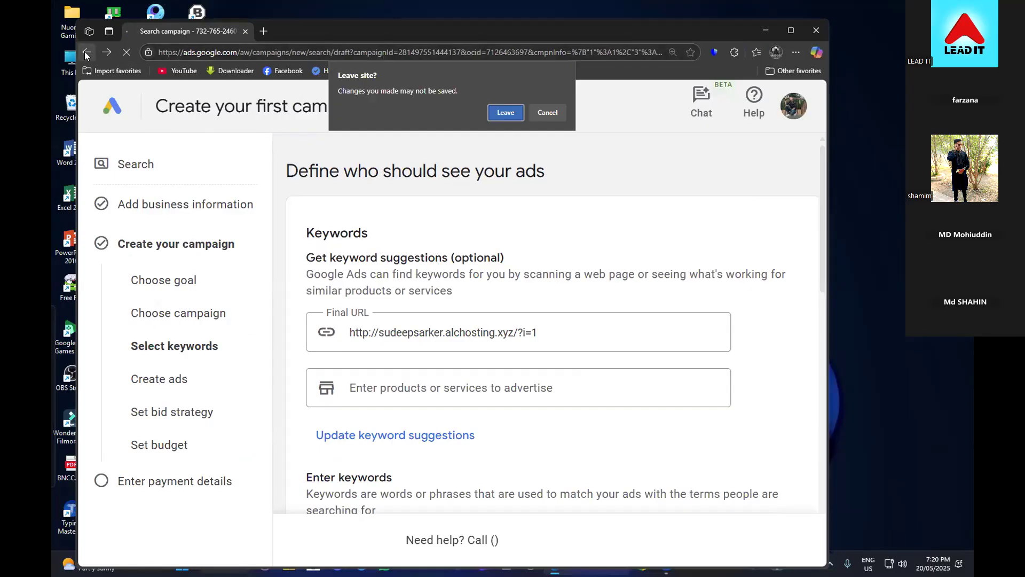
{"action": "left_click", "coordinate": [506, 113]}
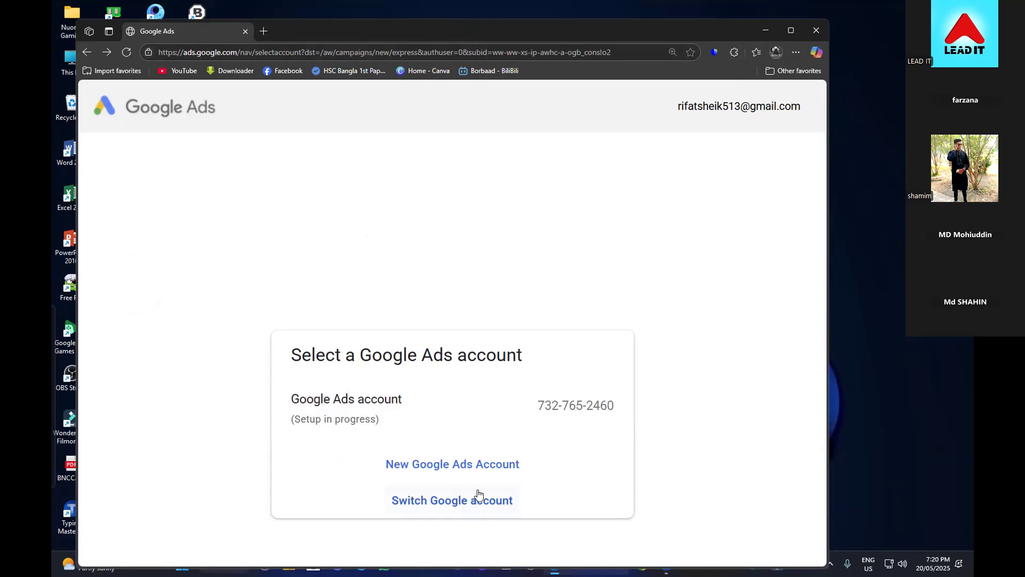
Create a brand-new Google Ads account and start its first campaign
{"action": "left_click", "coordinate": [455, 463]}
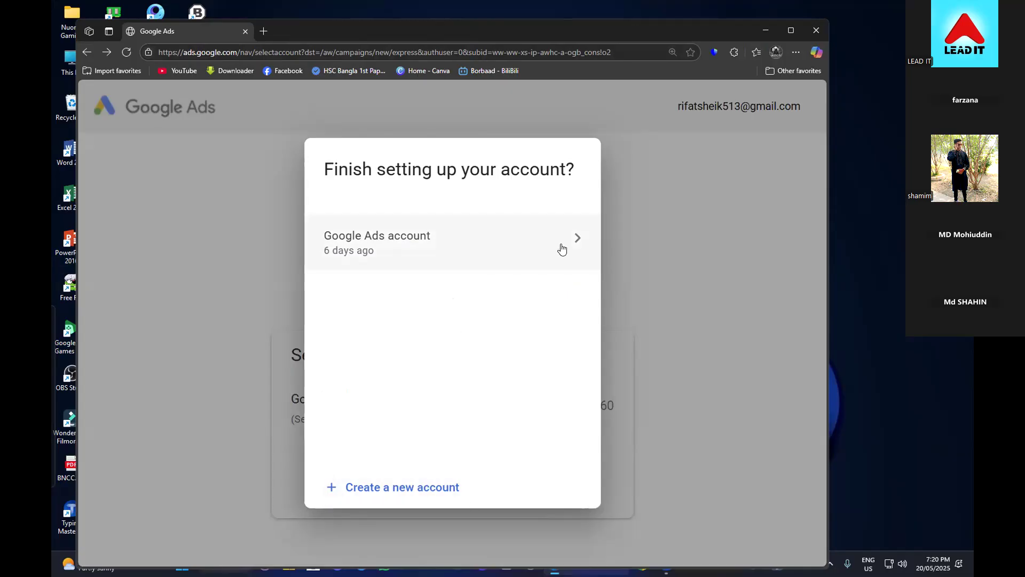
{"action": "left_click", "coordinate": [403, 486]}
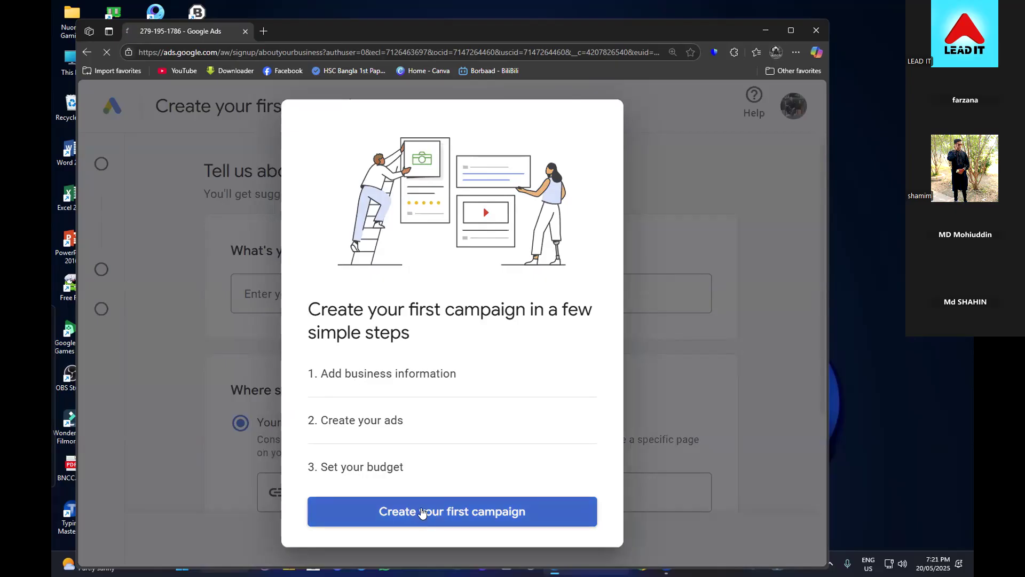
{"action": "left_click", "coordinate": [431, 513]}
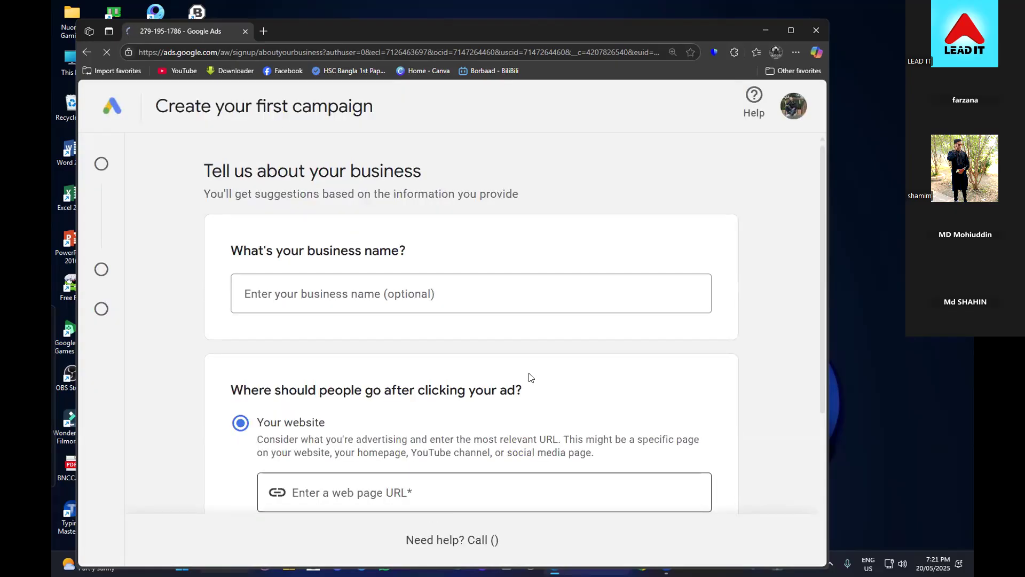
Permanently remove the older unfinished Google Ads account from the account list
{"action": "left_click", "coordinate": [805, 110]}
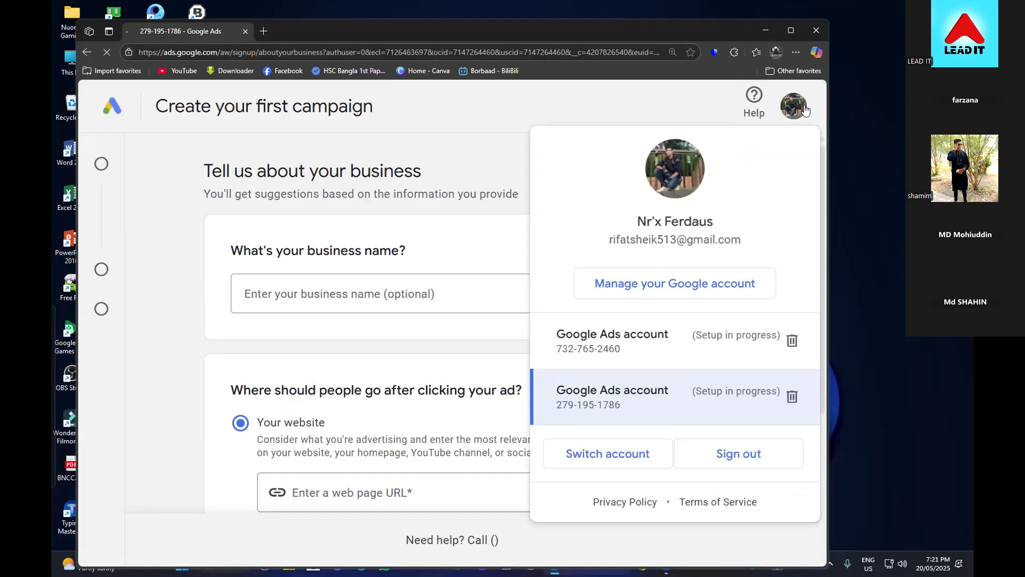
{"action": "left_click", "coordinate": [793, 340]}
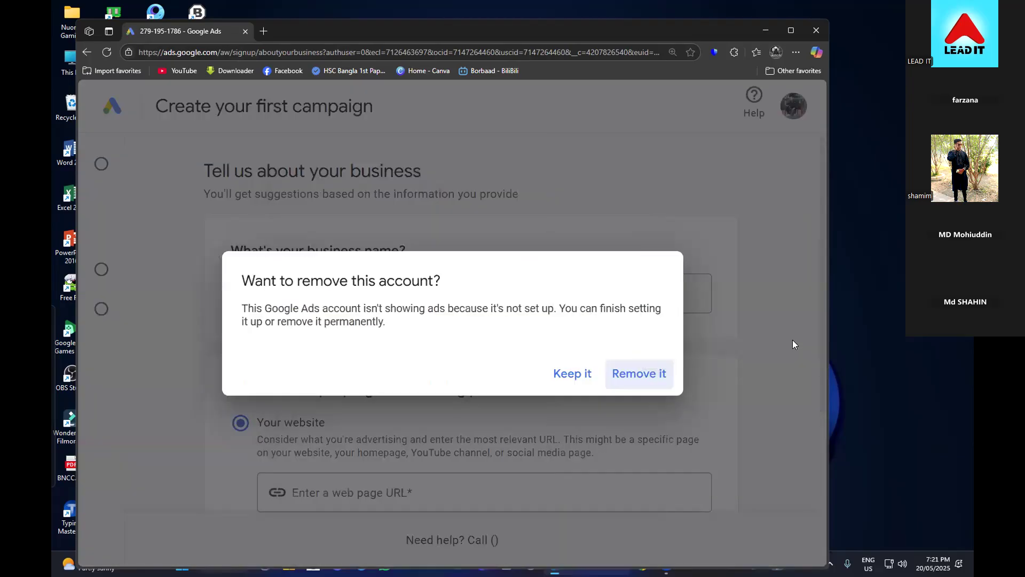
{"action": "left_click", "coordinate": [663, 373]}
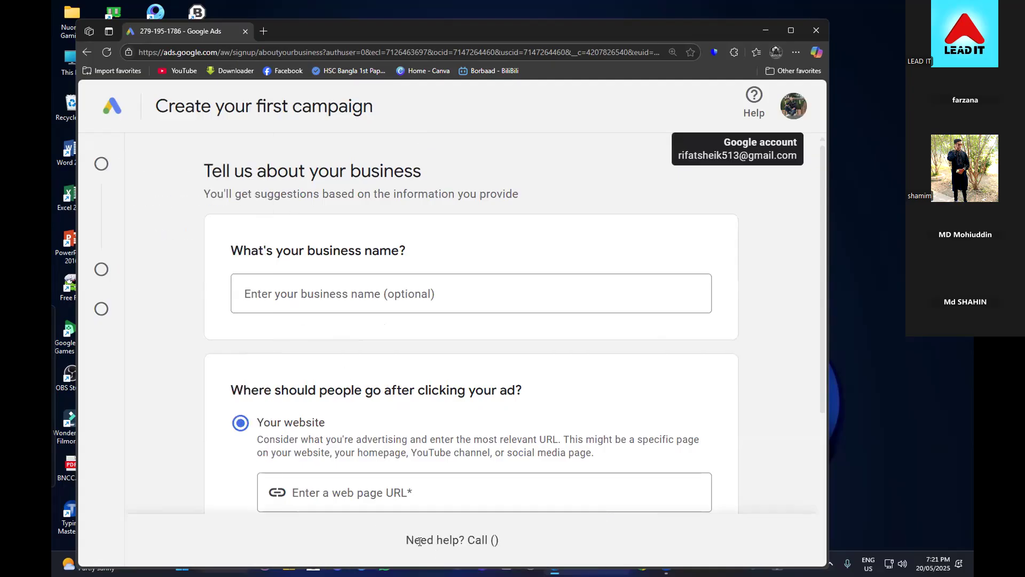
Scroll the business info form and open the Help (?) panel for this step
{"action": "scroll", "coordinate": [447, 480], "scroll_direction": "down", "scroll_amount": 4}
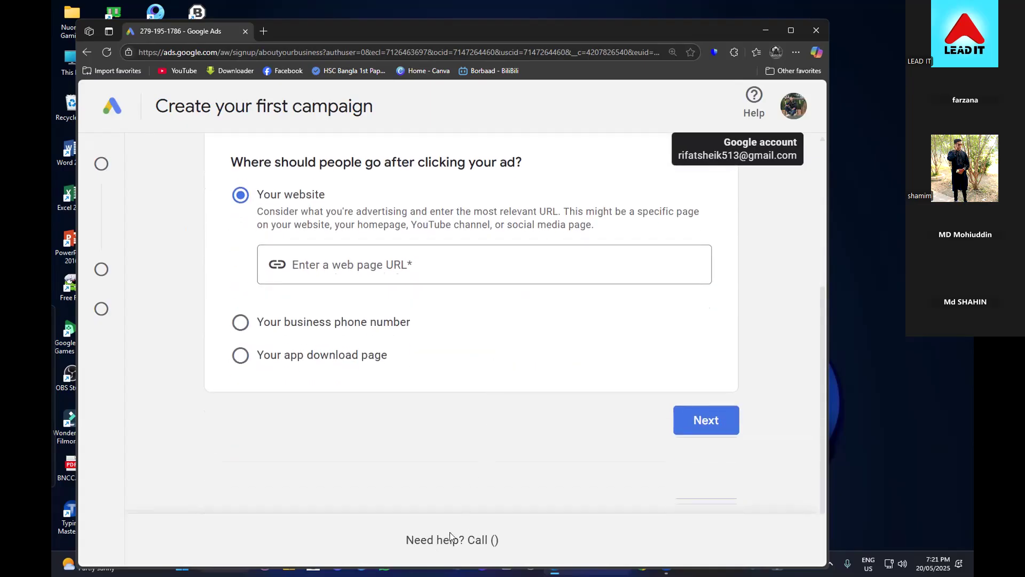
{"action": "left_click", "coordinate": [753, 105]}
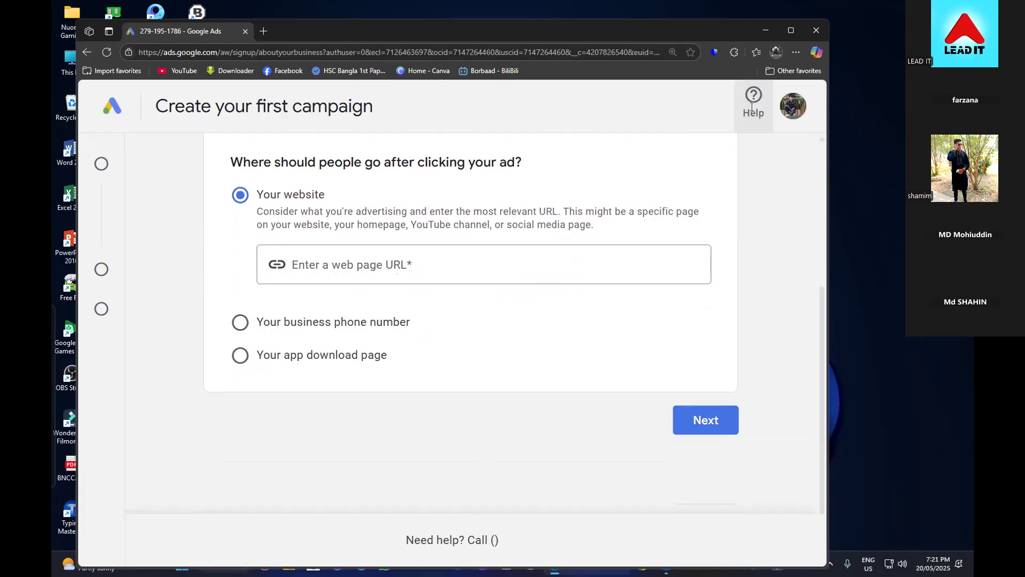
Search Quick help for 'Dashboard' and open the 'Create and edit dashboards' article
{"action": "left_click", "coordinate": [669, 155]}
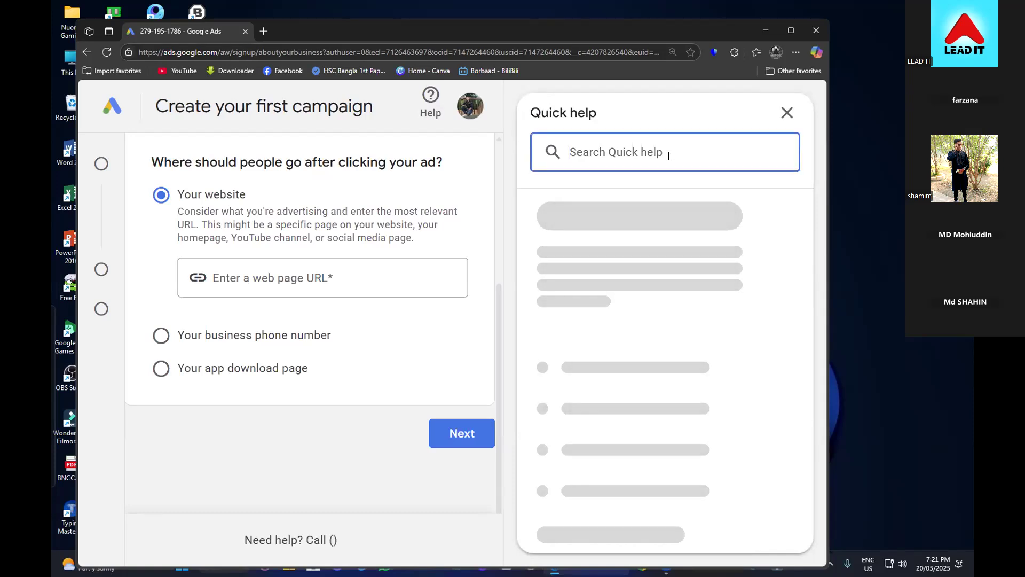
{"action": "type", "text": "D"}
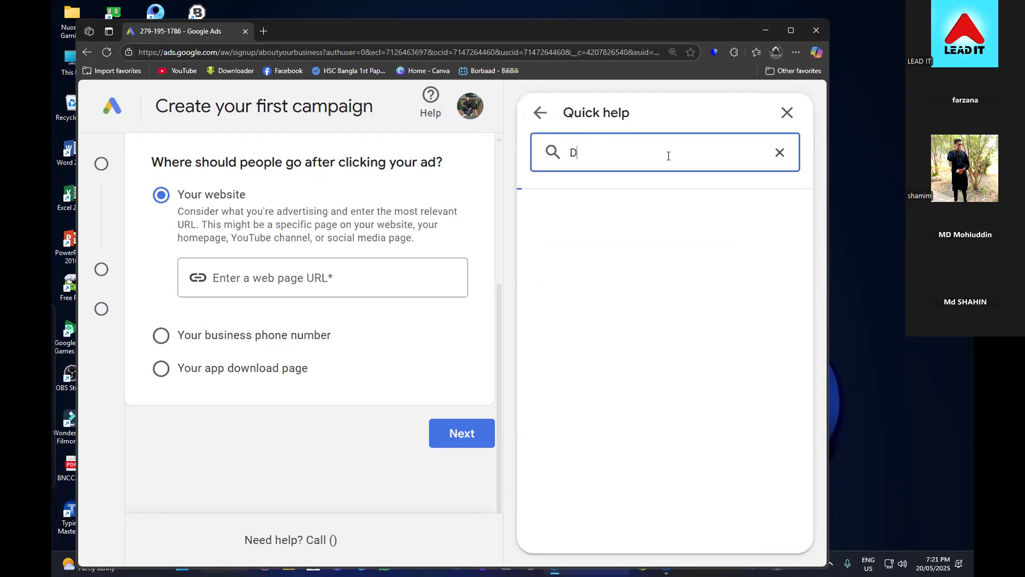
{"action": "type", "text": "ashboard"}
{"action": "left_click", "coordinate": [611, 249]}
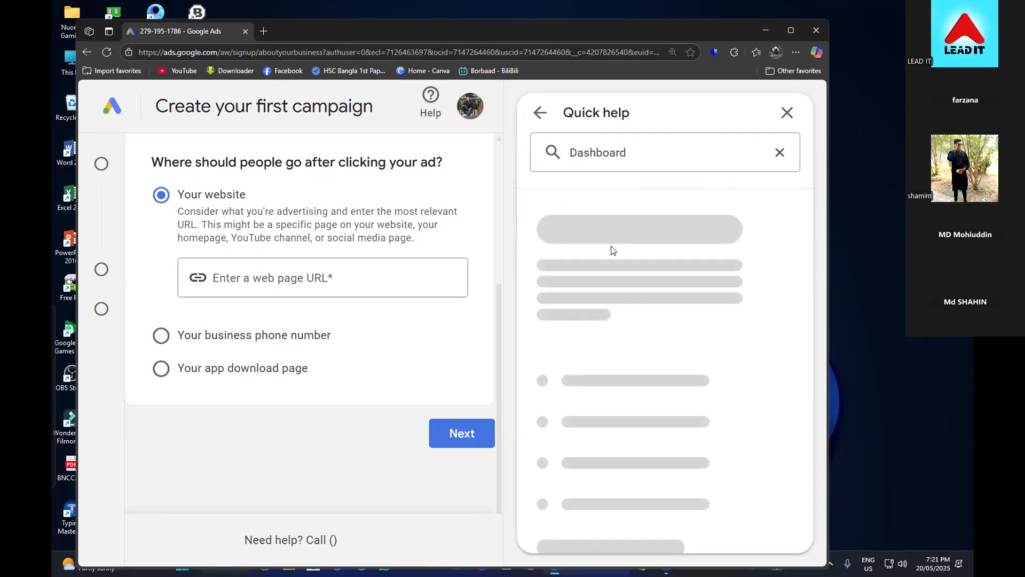
Follow the article's Dashboards link to the Dashboards page
{"action": "scroll", "coordinate": [654, 275], "scroll_direction": "down", "scroll_amount": 4}
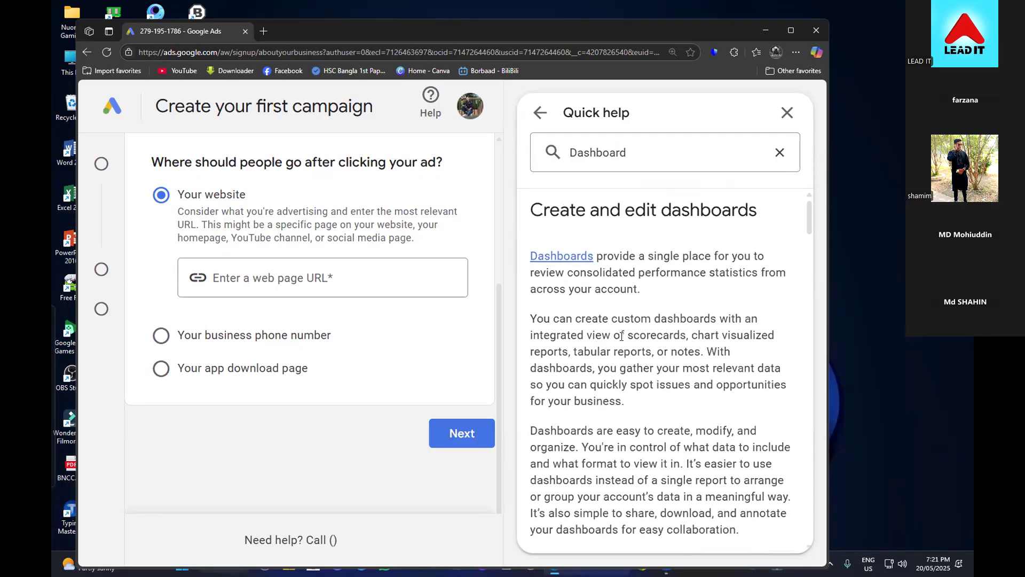
{"action": "scroll", "coordinate": [602, 407], "scroll_direction": "down", "scroll_amount": 6}
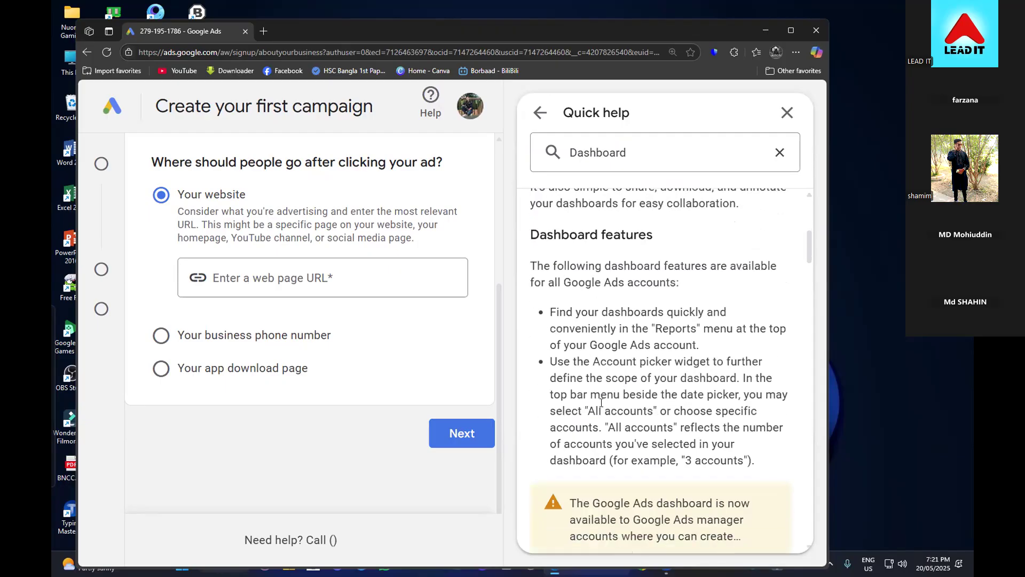
{"action": "scroll", "coordinate": [602, 404], "scroll_direction": "down", "scroll_amount": 4}
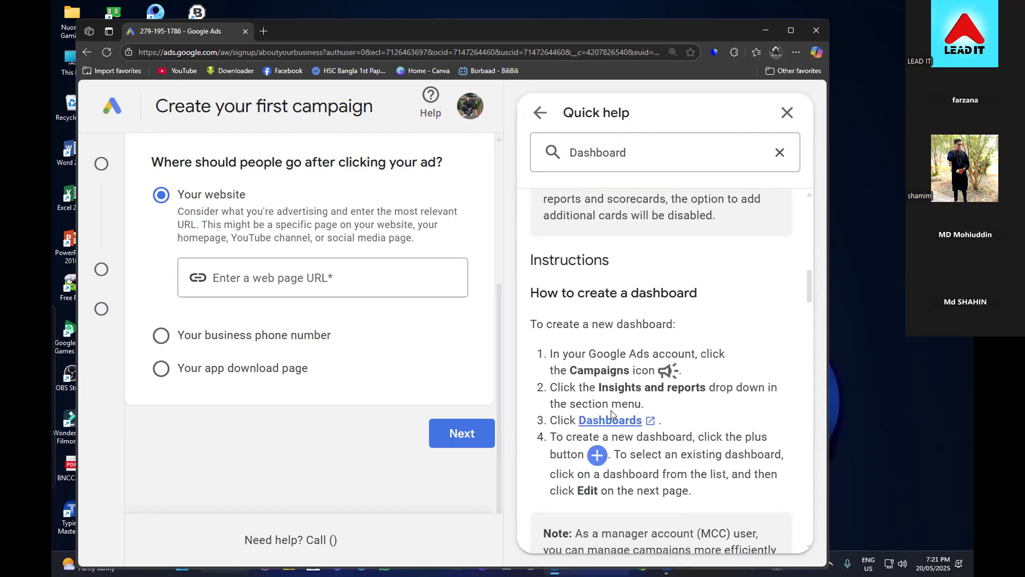
{"action": "left_click", "coordinate": [610, 420]}
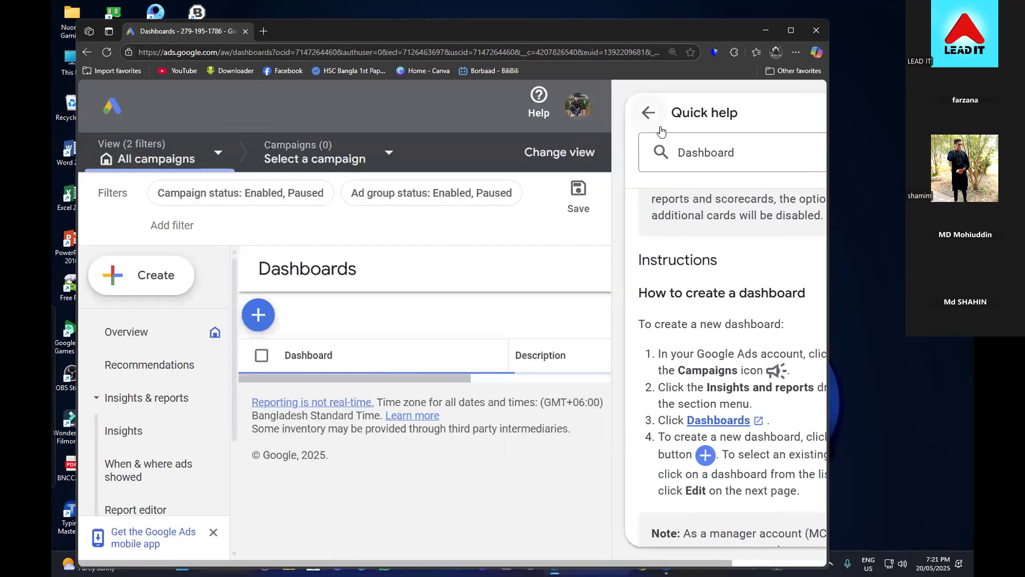
Return Quick help to its main page and resize the browser window
{"action": "left_click", "coordinate": [652, 112]}
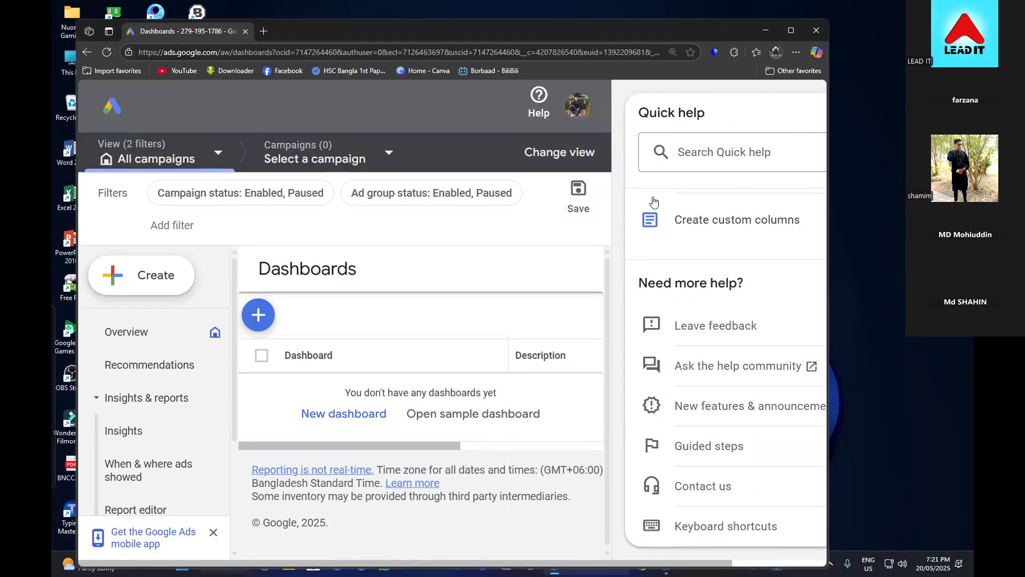
{"action": "left_click", "coordinate": [792, 32]}
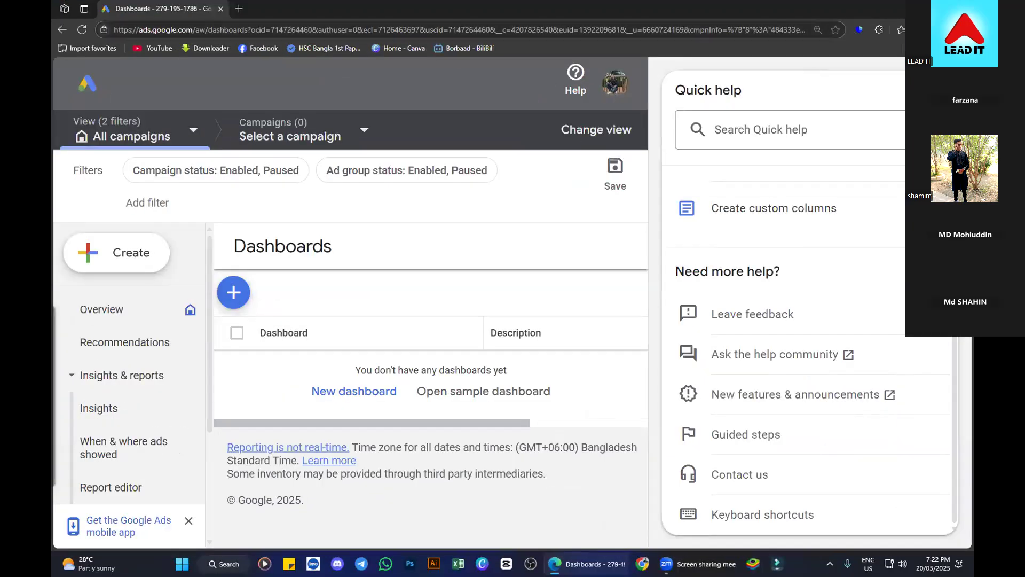
{"action": "left_click", "coordinate": [937, 9]}
{"action": "left_click_drag", "start_coordinate": [656, 33], "coordinate": [653, 34]}
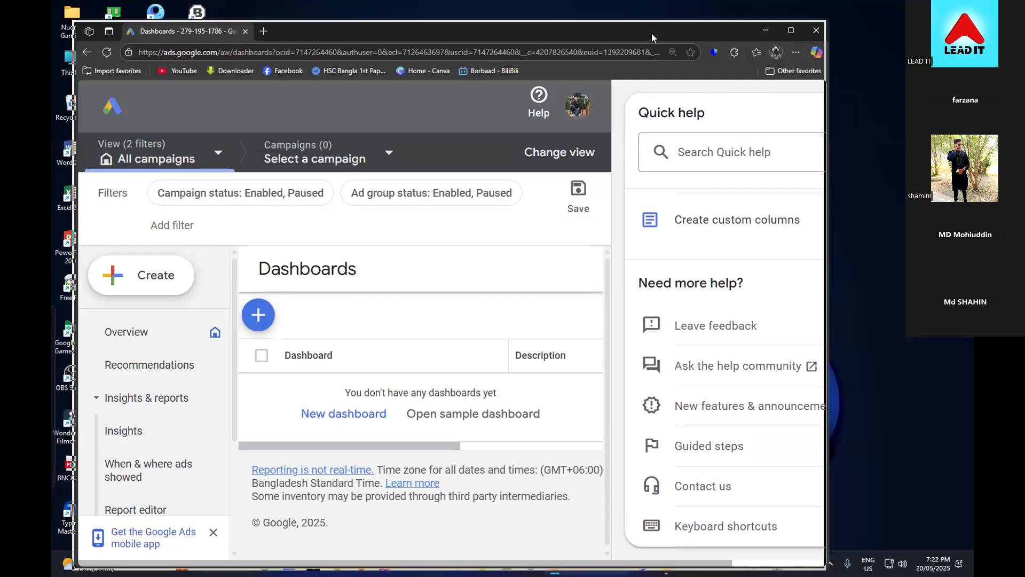
Select and deselect the Dashboards page text, then close the Quick help panel
{"action": "key", "text": "ctrl+a"}
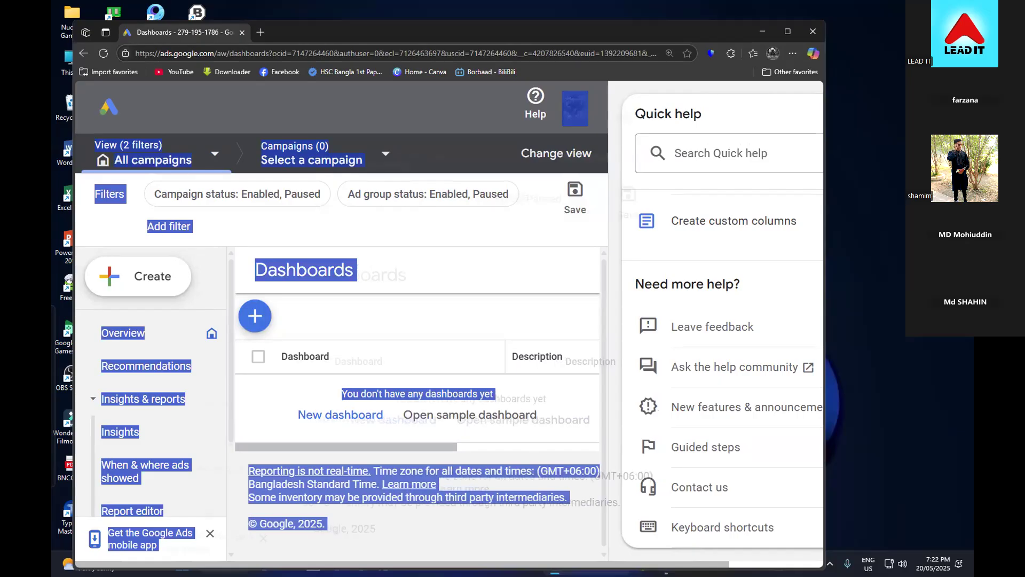
{"action": "left_click", "coordinate": [613, 532]}
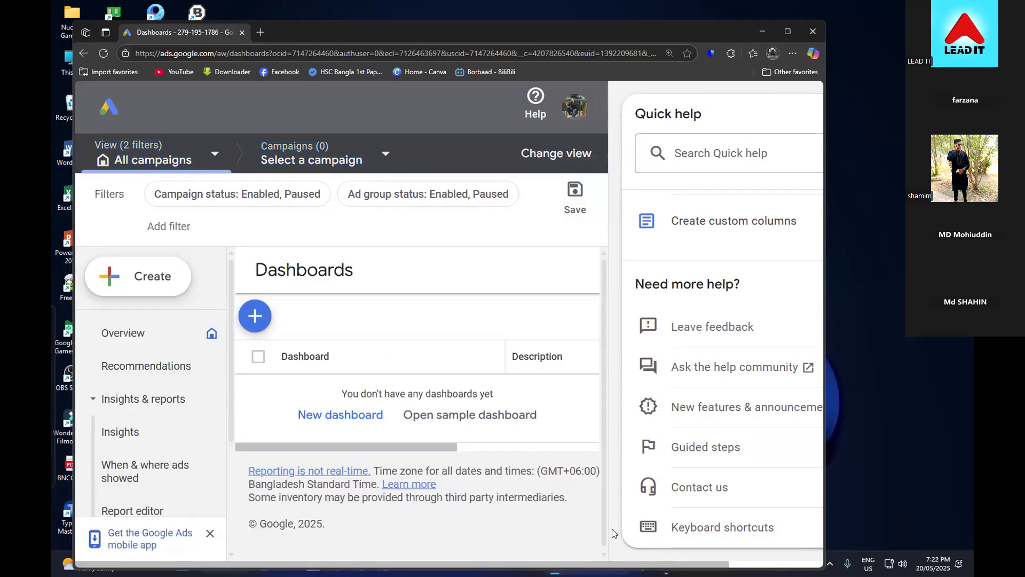
{"action": "scroll", "coordinate": [614, 531], "scroll_direction": "right", "scroll_amount": 3}
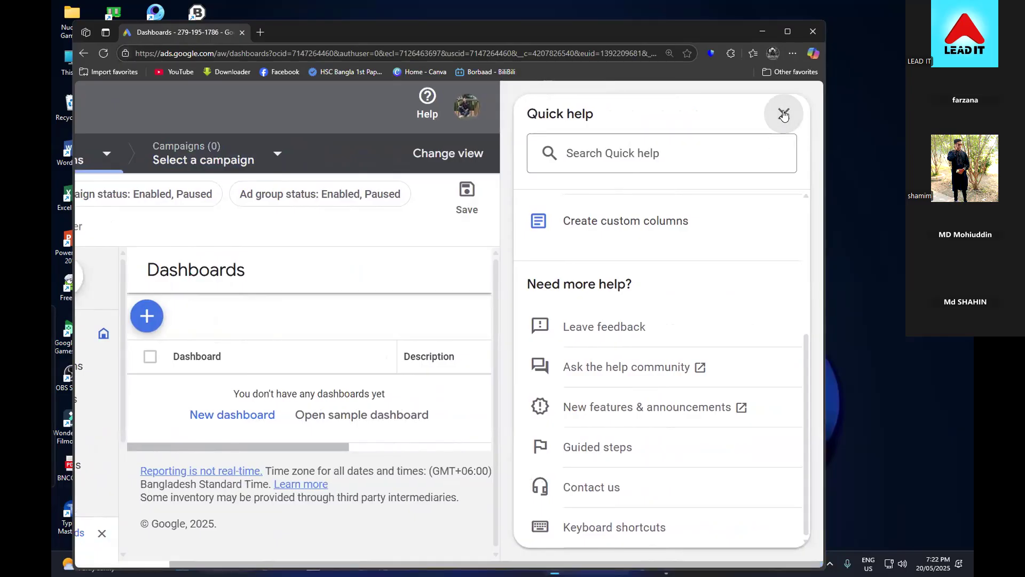
{"action": "left_click", "coordinate": [784, 113]}
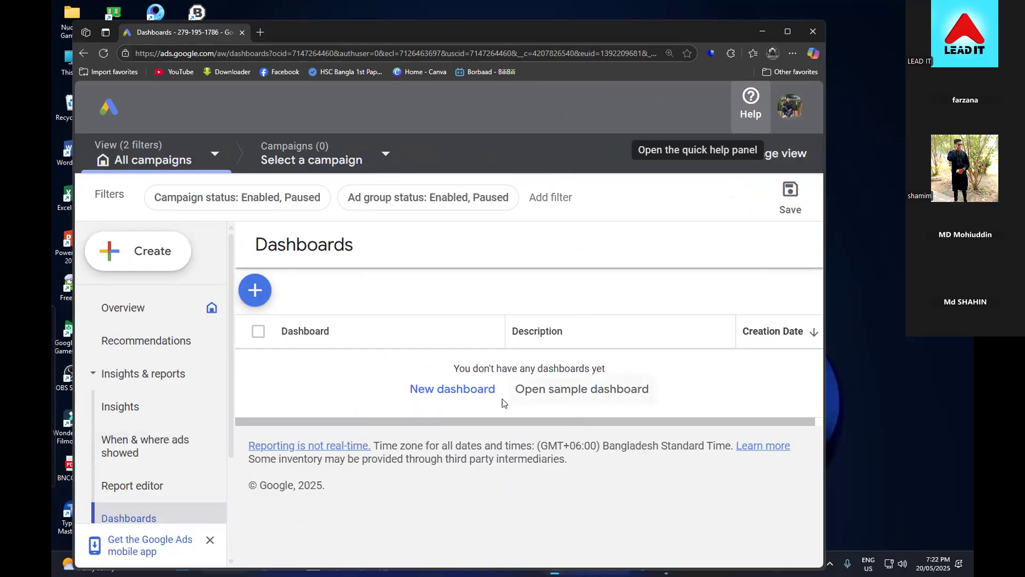
Cancel the new untitled dashboard and choose Campaign from the Create menu
{"action": "left_click", "coordinate": [253, 290]}
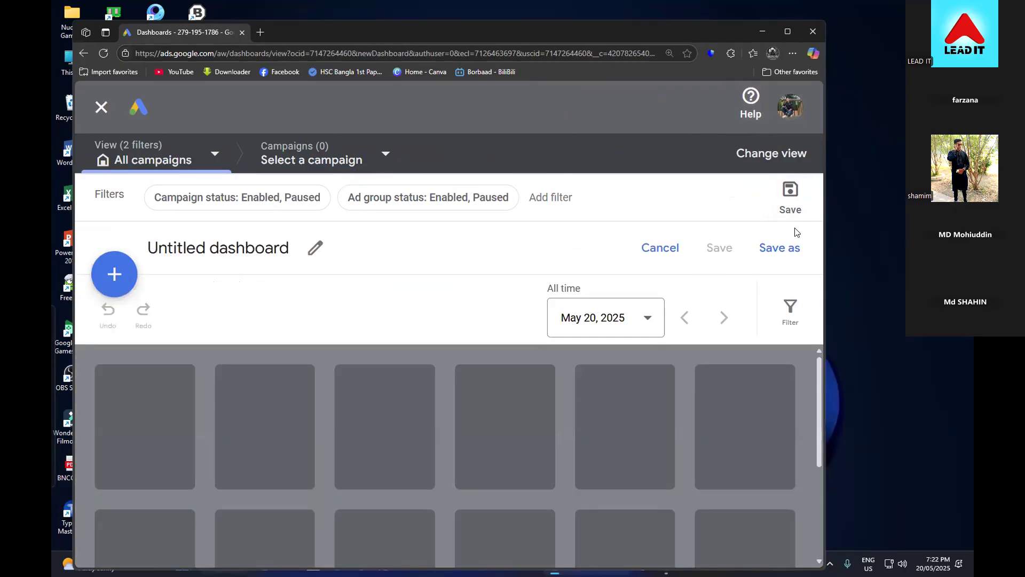
{"action": "left_click", "coordinate": [665, 249]}
{"action": "left_click", "coordinate": [142, 260]}
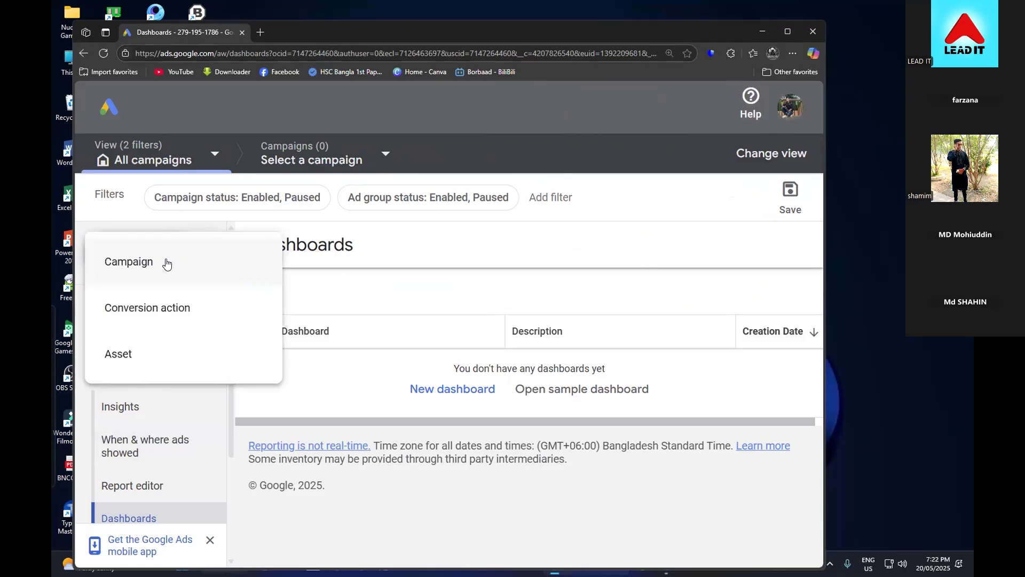
{"action": "left_click", "coordinate": [167, 263]}
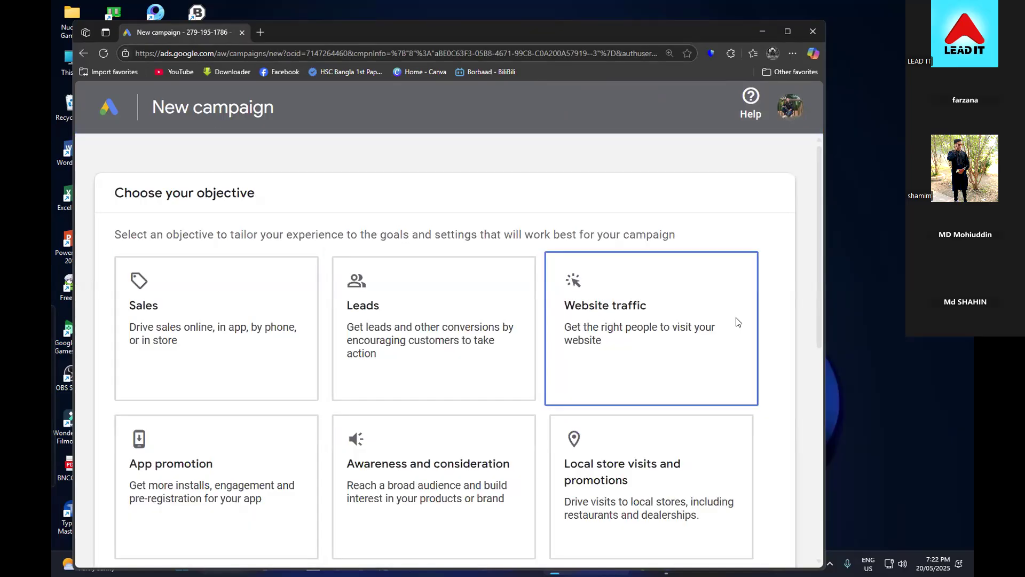
Pick 'Create a campaign without guidance' and scroll to the campaign type choices
{"action": "scroll", "coordinate": [738, 322], "scroll_direction": "down", "scroll_amount": 4}
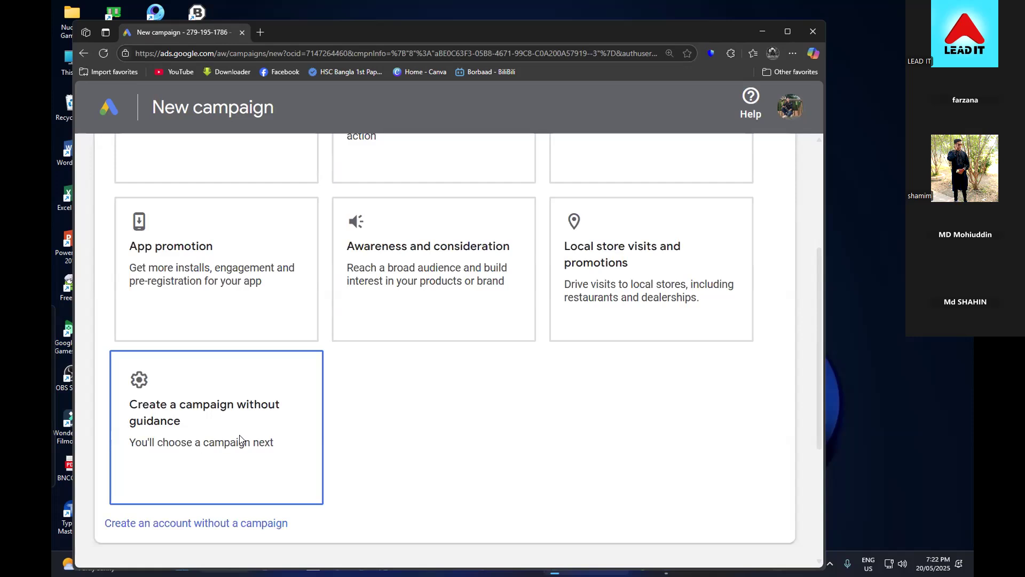
{"action": "left_click", "coordinate": [227, 439]}
{"action": "scroll", "coordinate": [425, 388], "scroll_direction": "down", "scroll_amount": 3}
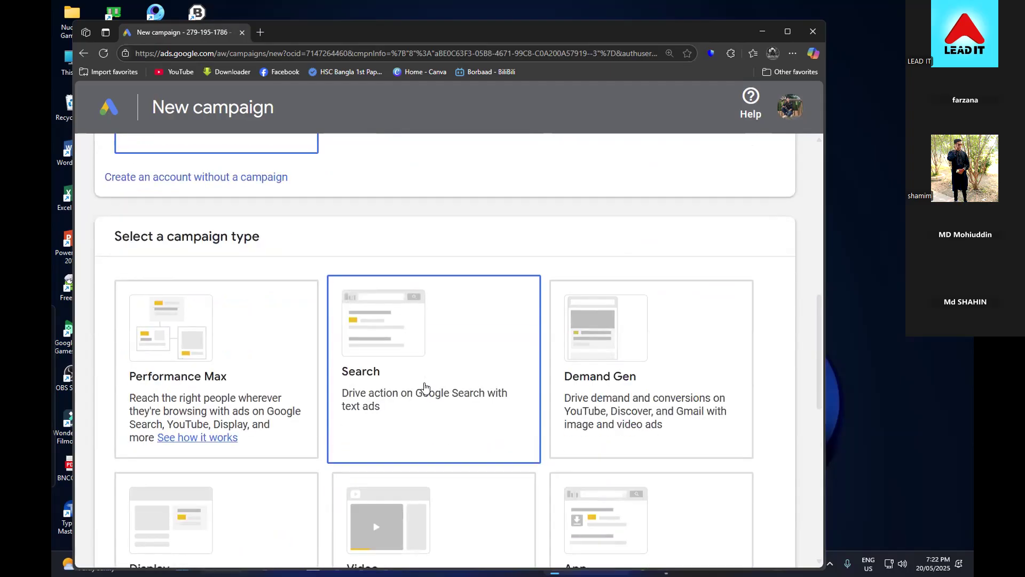
{"action": "scroll", "coordinate": [425, 388], "scroll_direction": "down", "scroll_amount": 1}
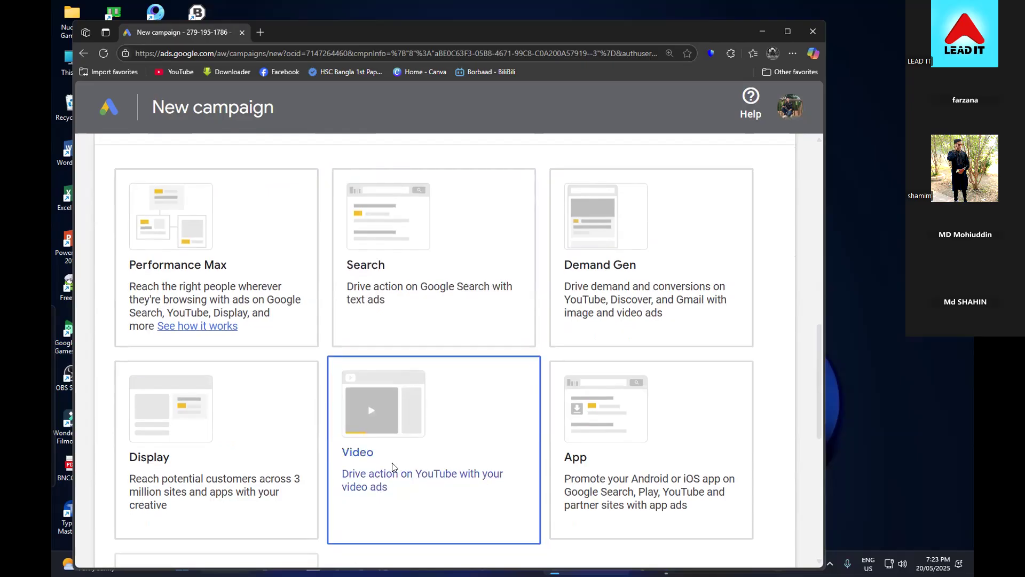
Scroll through the Video subtypes (Efficient reach, Target frequency, Audio), keeping Video views selected
{"action": "scroll", "coordinate": [393, 467], "scroll_direction": "down", "scroll_amount": 7}
{"action": "scroll", "coordinate": [406, 453], "scroll_direction": "down", "scroll_amount": 3}
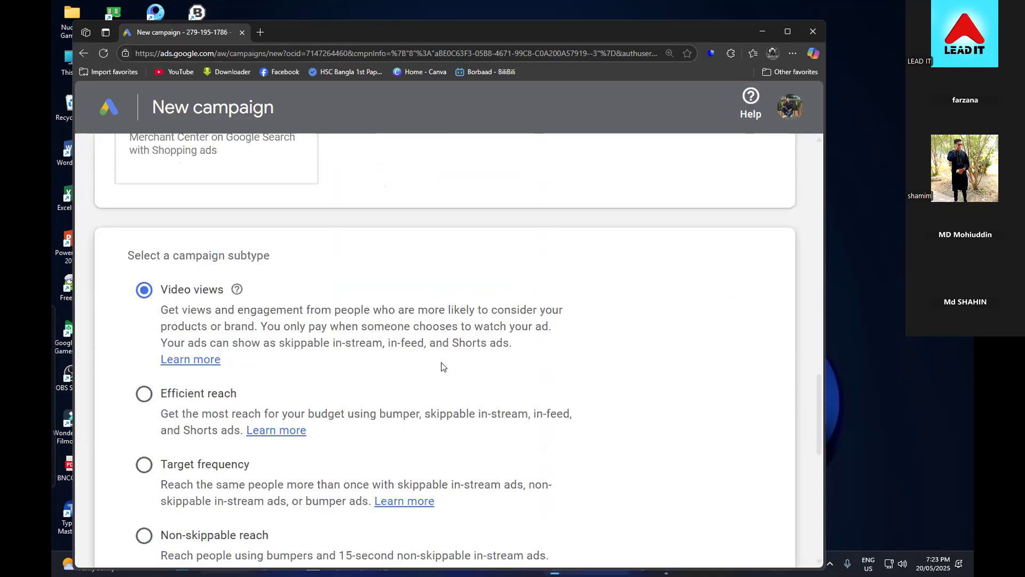
{"action": "scroll", "coordinate": [444, 367], "scroll_direction": "down", "scroll_amount": 3}
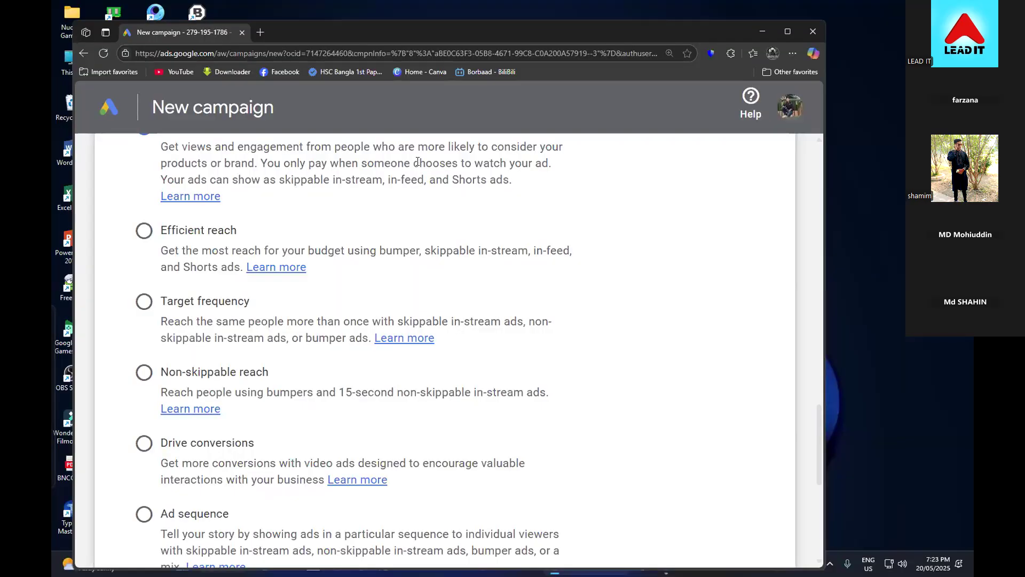
{"action": "scroll", "coordinate": [608, 294], "scroll_direction": "up", "scroll_amount": 2}
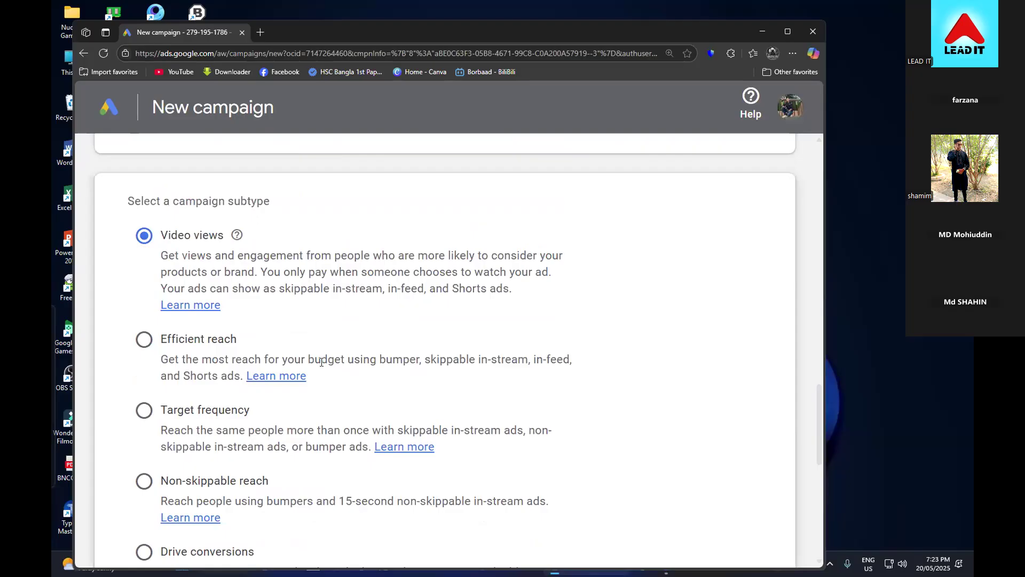
{"action": "scroll", "coordinate": [321, 362], "scroll_direction": "down", "scroll_amount": 6}
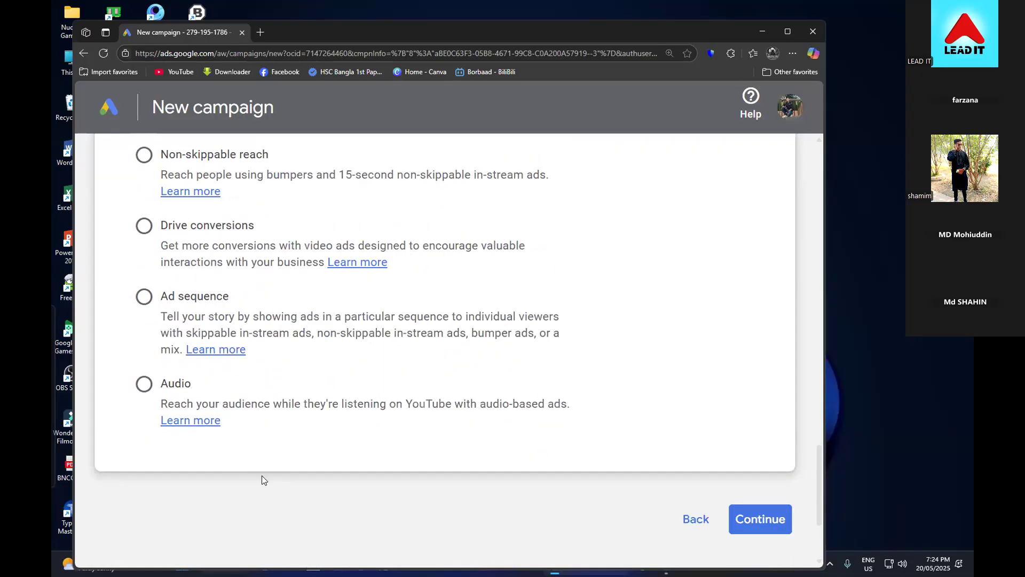
{"action": "scroll", "coordinate": [208, 446], "scroll_direction": "up", "scroll_amount": 4}
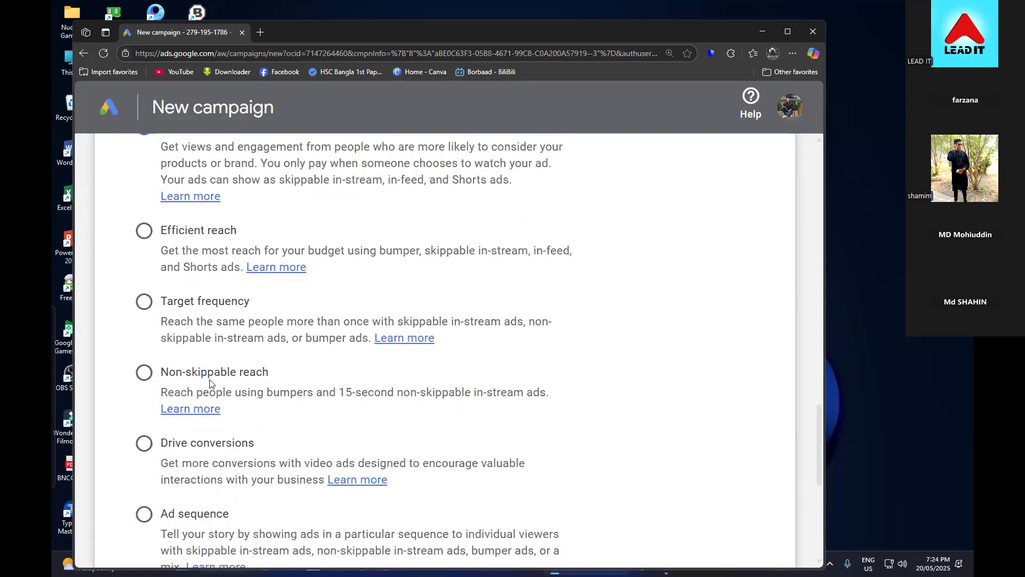
{"action": "scroll", "coordinate": [210, 383], "scroll_direction": "up", "scroll_amount": 1}
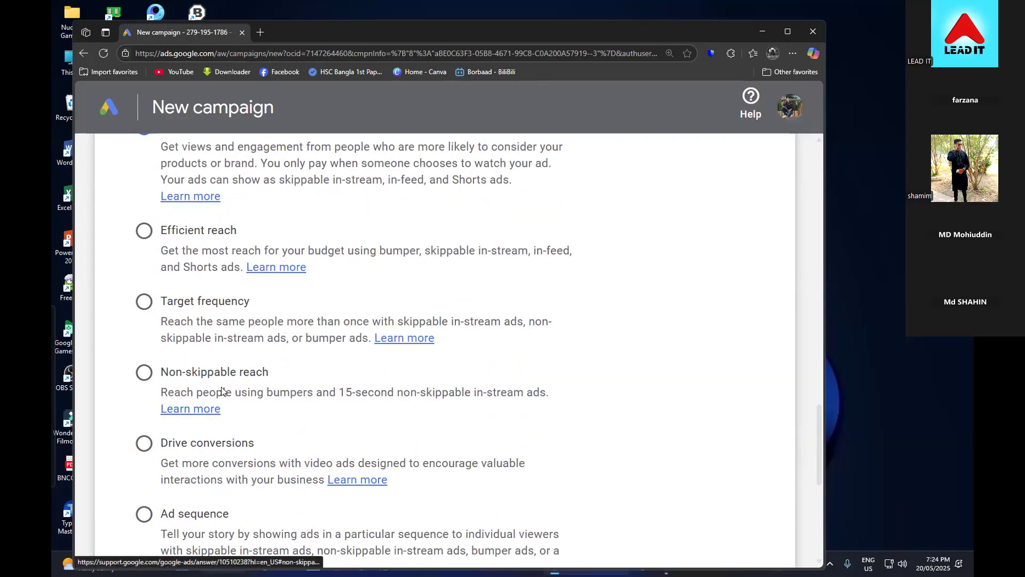
{"action": "scroll", "coordinate": [235, 451], "scroll_direction": "down", "scroll_amount": 1}
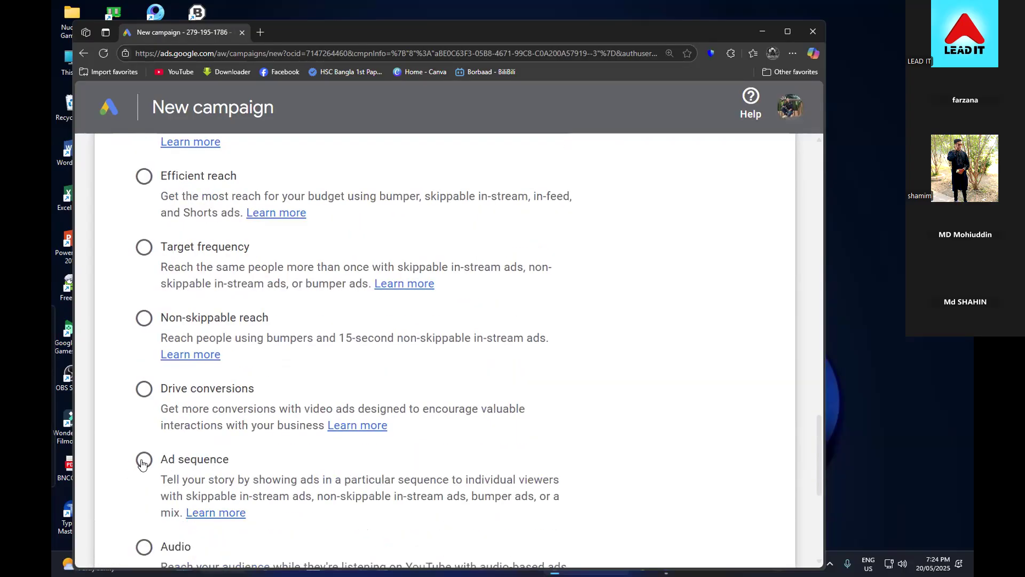
{"action": "scroll", "coordinate": [257, 477], "scroll_direction": "down", "scroll_amount": 2}
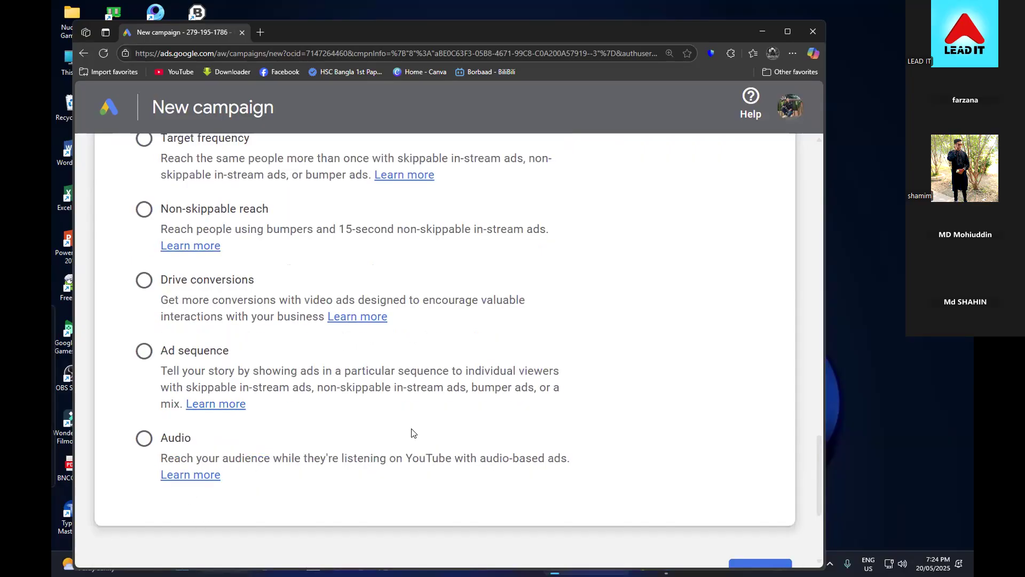
{"action": "scroll", "coordinate": [138, 374], "scroll_direction": "up", "scroll_amount": 1}
{"action": "scroll", "coordinate": [138, 374], "scroll_direction": "up", "scroll_amount": 2}
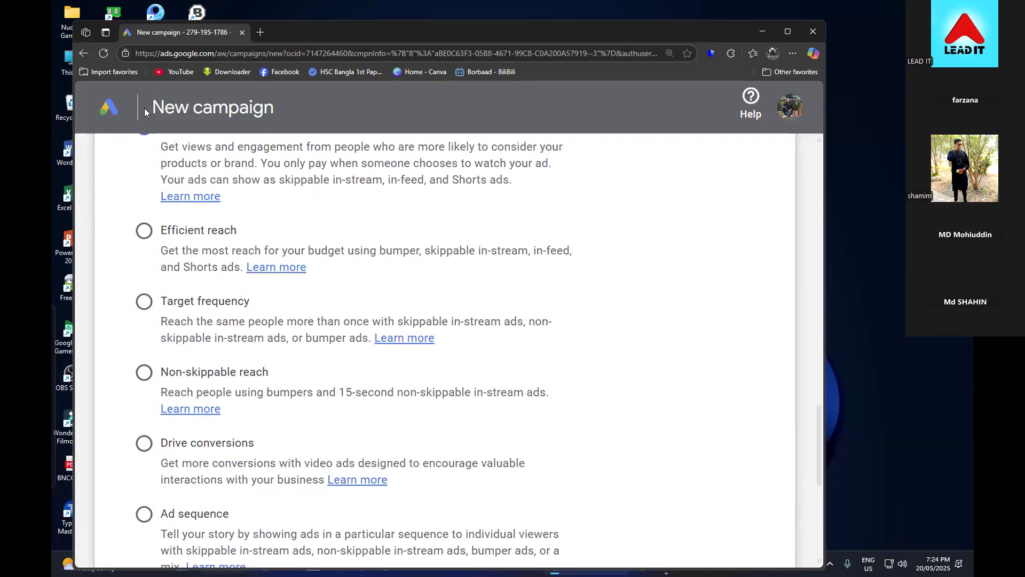
{"action": "scroll", "coordinate": [377, 373], "scroll_direction": "up", "scroll_amount": 1}
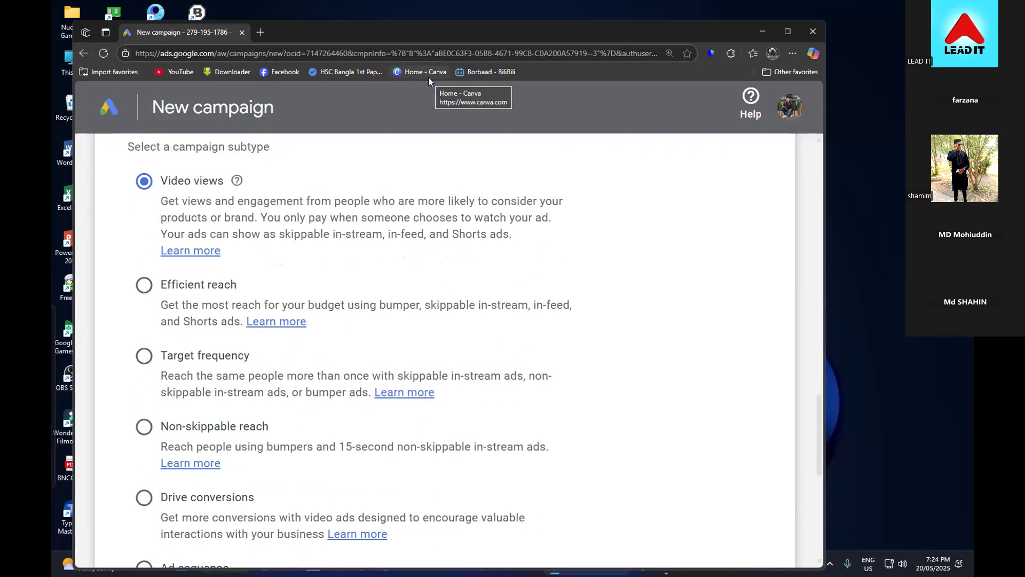
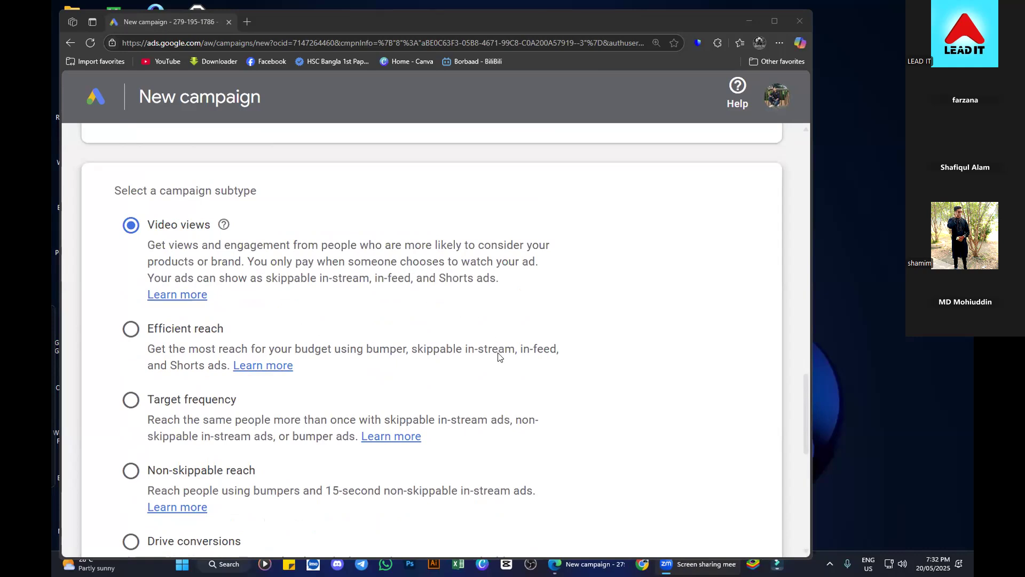
Select Non-skippable reach as the Video campaign subtype and continue to its settings
{"action": "scroll", "coordinate": [492, 369], "scroll_direction": "down", "scroll_amount": 1}
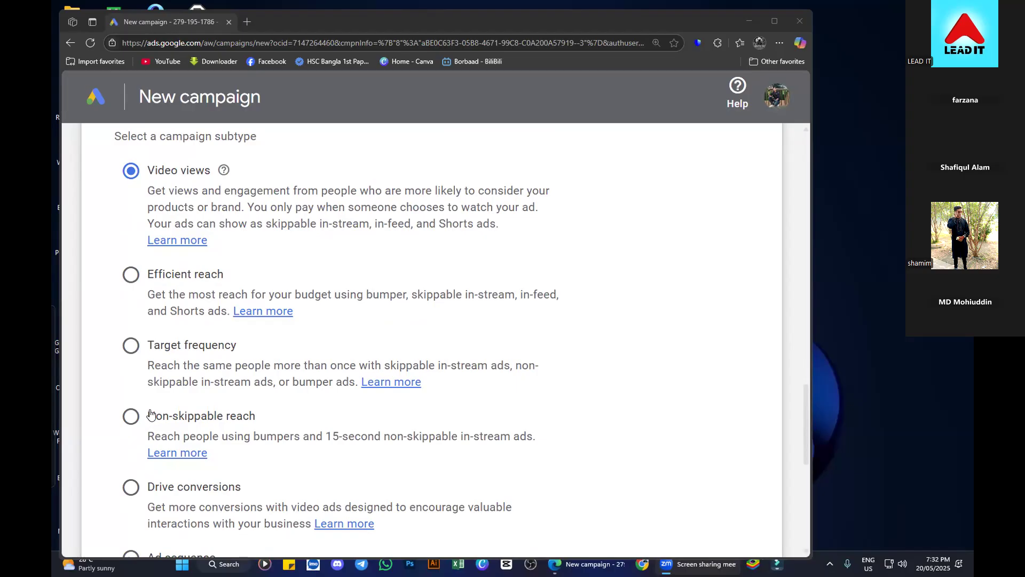
{"action": "left_click", "coordinate": [144, 415]}
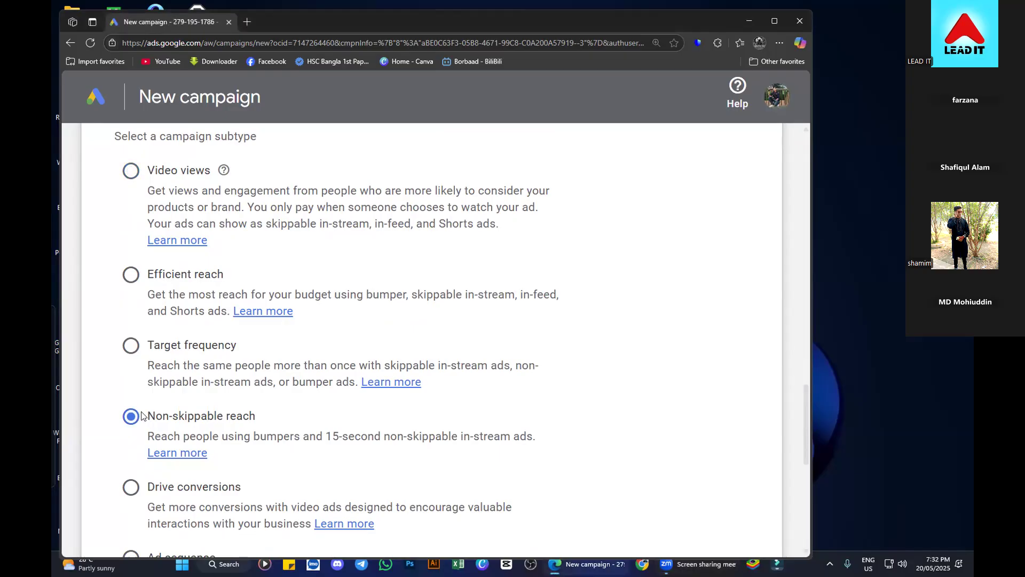
{"action": "scroll", "coordinate": [305, 441], "scroll_direction": "down", "scroll_amount": 6}
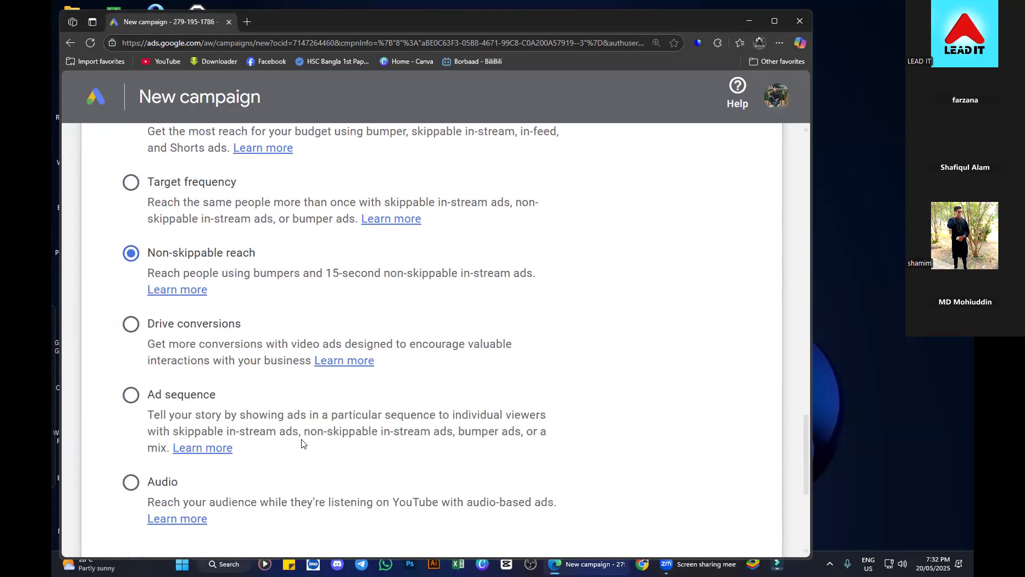
{"action": "left_click", "coordinate": [736, 463]}
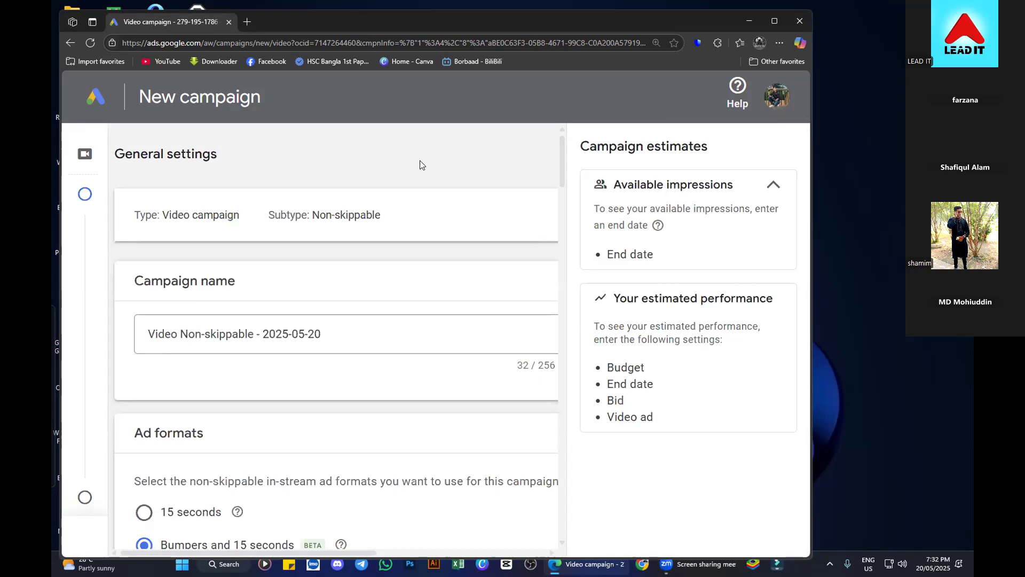
Replace the default 'Video Non-skippable - 2025-05-20' campaign name with 'freelancing Video'
{"action": "left_click", "coordinate": [347, 326]}
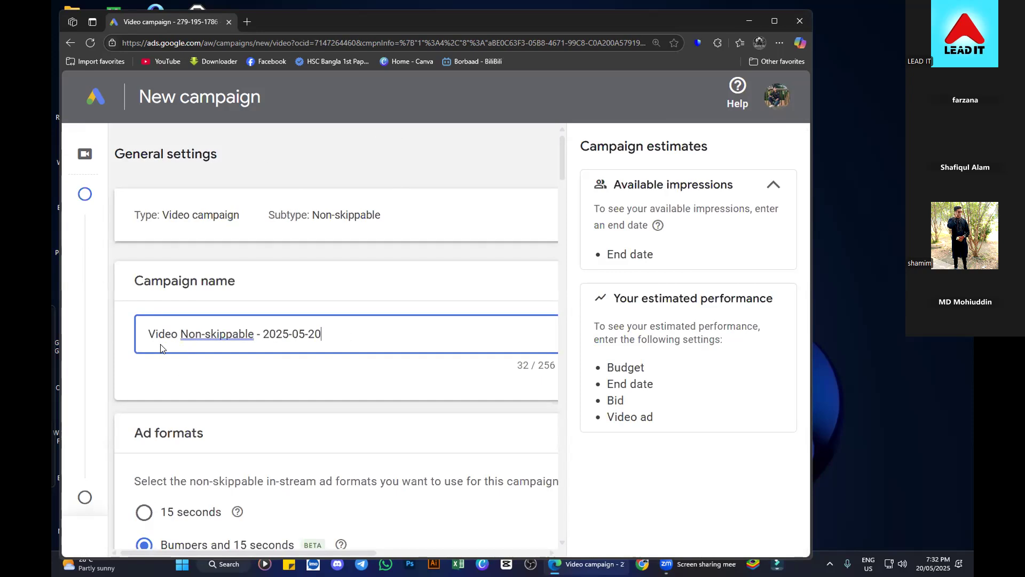
{"action": "left_click_drag", "start_coordinate": [355, 335], "coordinate": [114, 362]}
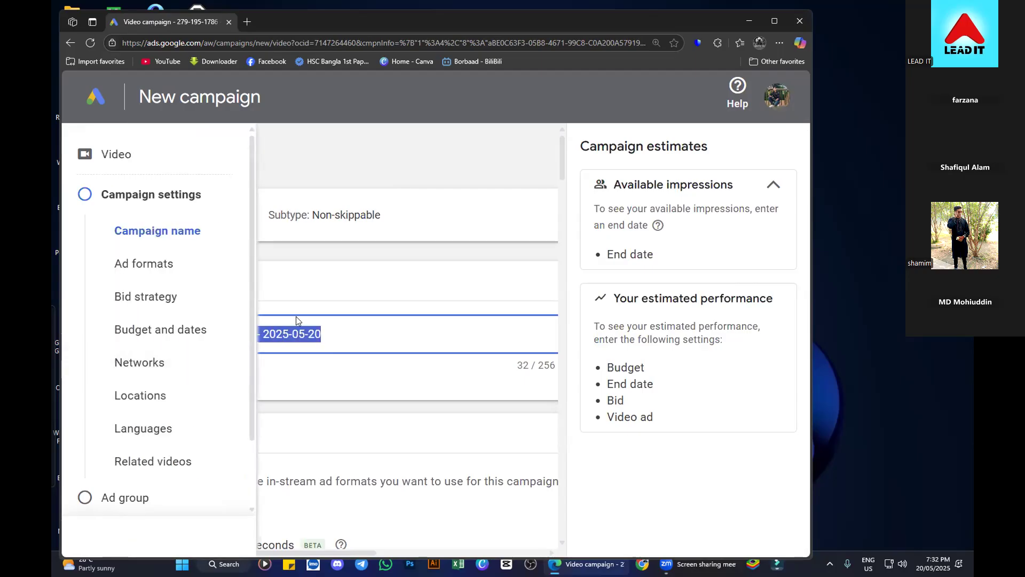
{"action": "type", "text": "free"}
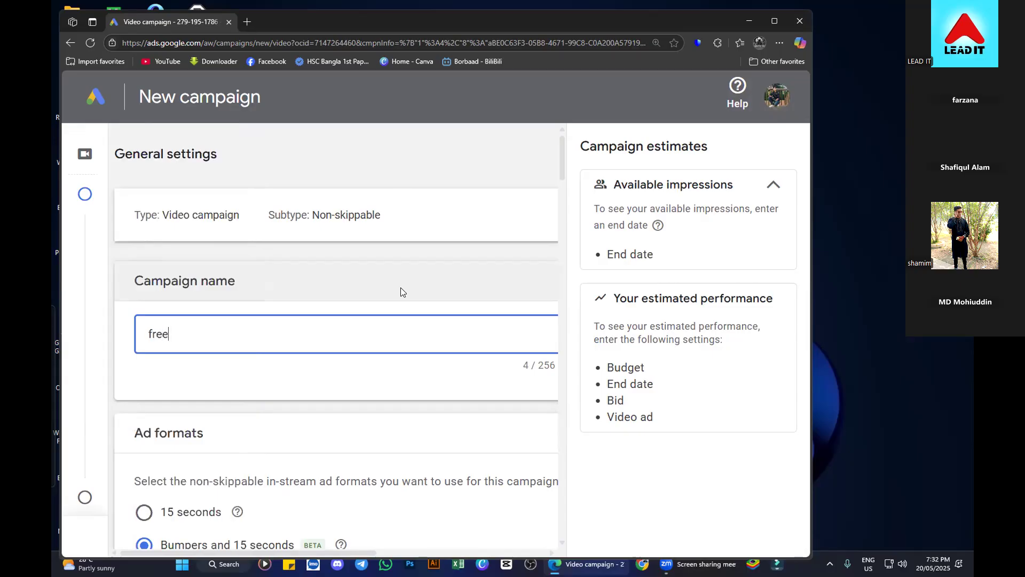
{"action": "type", "text": "lancing Video"}
{"action": "scroll", "coordinate": [358, 380], "scroll_direction": "down", "scroll_amount": 1}
{"action": "scroll", "coordinate": [363, 390], "scroll_direction": "down", "scroll_amount": 1}
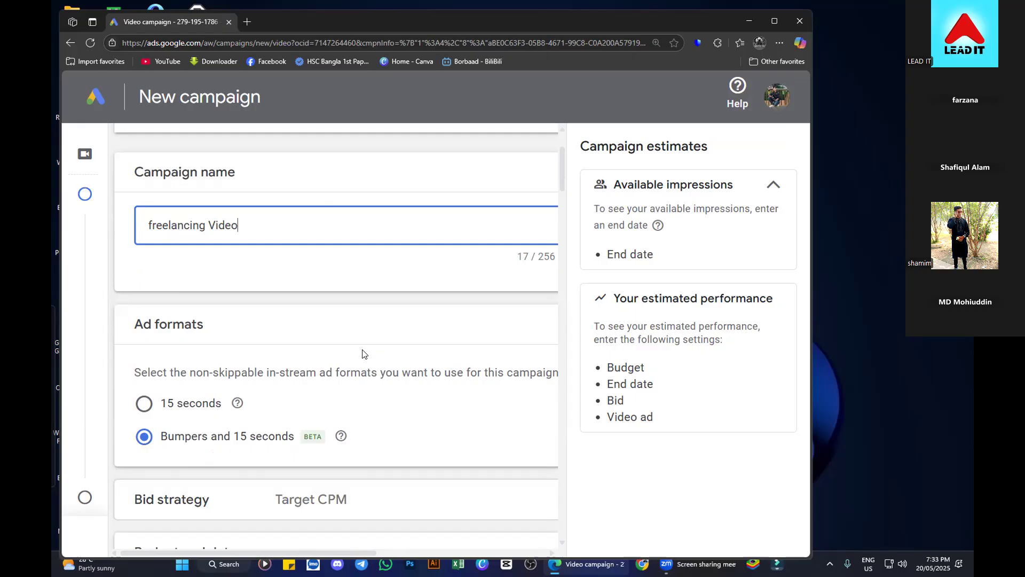
{"action": "scroll", "coordinate": [398, 334], "scroll_direction": "down", "scroll_amount": 2}
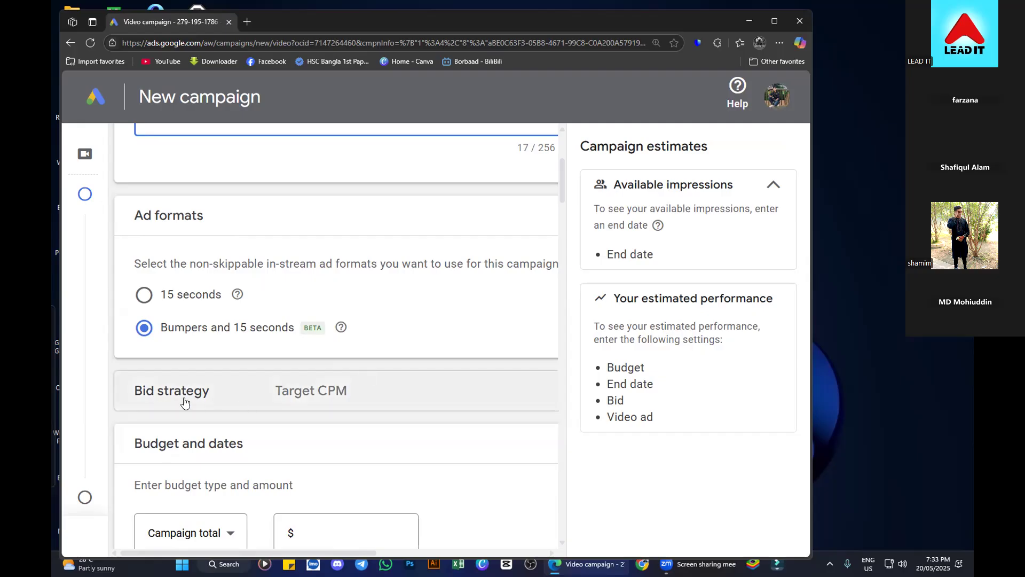
Expand Bid strategy to review the Target CPM option and the unavailable-strategies note
{"action": "left_click", "coordinate": [515, 386]}
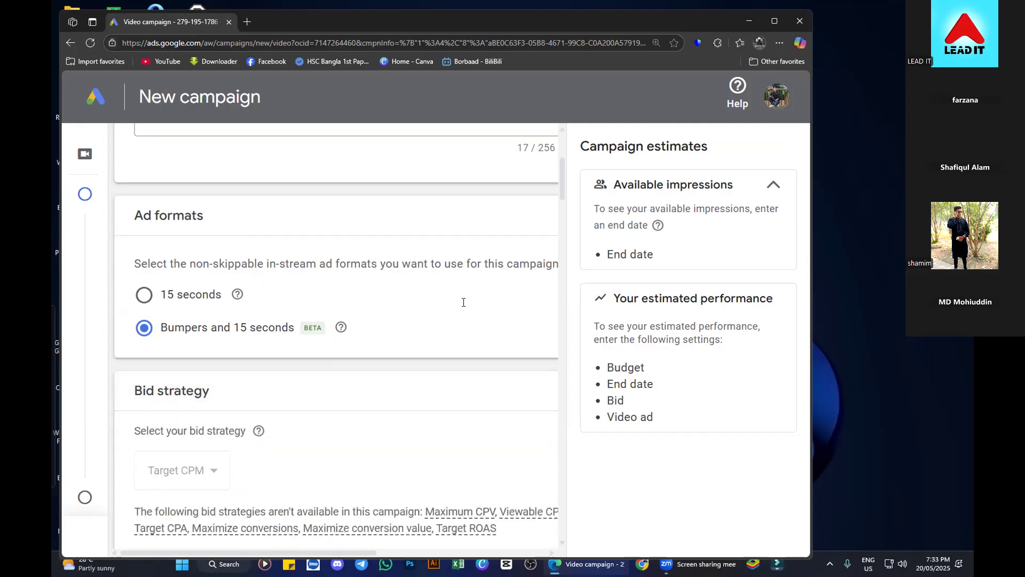
{"action": "mouse_move", "coordinate": [126, 360]}
{"action": "scroll", "coordinate": [471, 309], "scroll_direction": "down", "scroll_amount": 1}
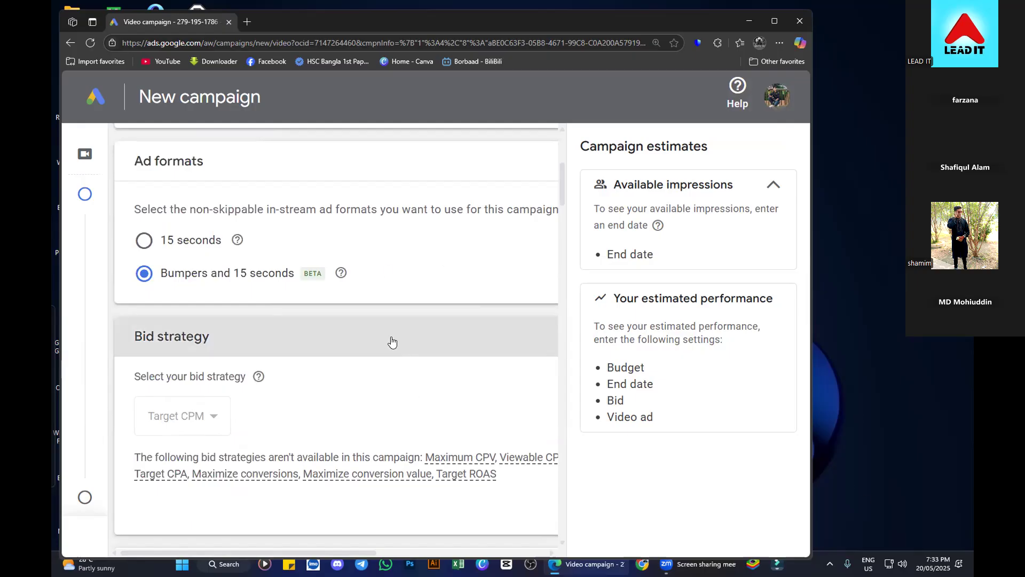
{"action": "scroll", "coordinate": [416, 333], "scroll_direction": "down", "scroll_amount": 1}
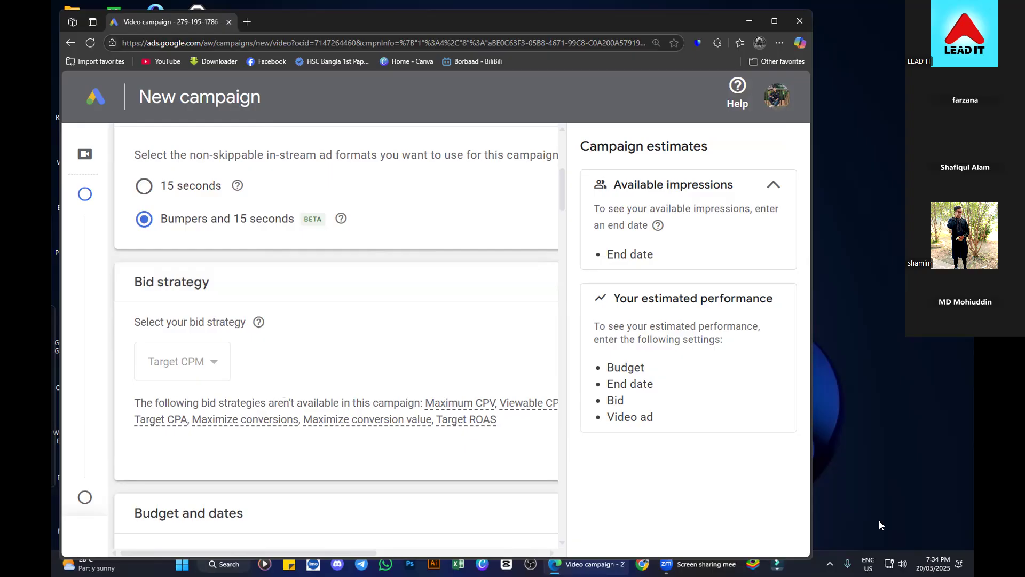
{"action": "scroll", "coordinate": [171, 346], "scroll_direction": "down", "scroll_amount": 1}
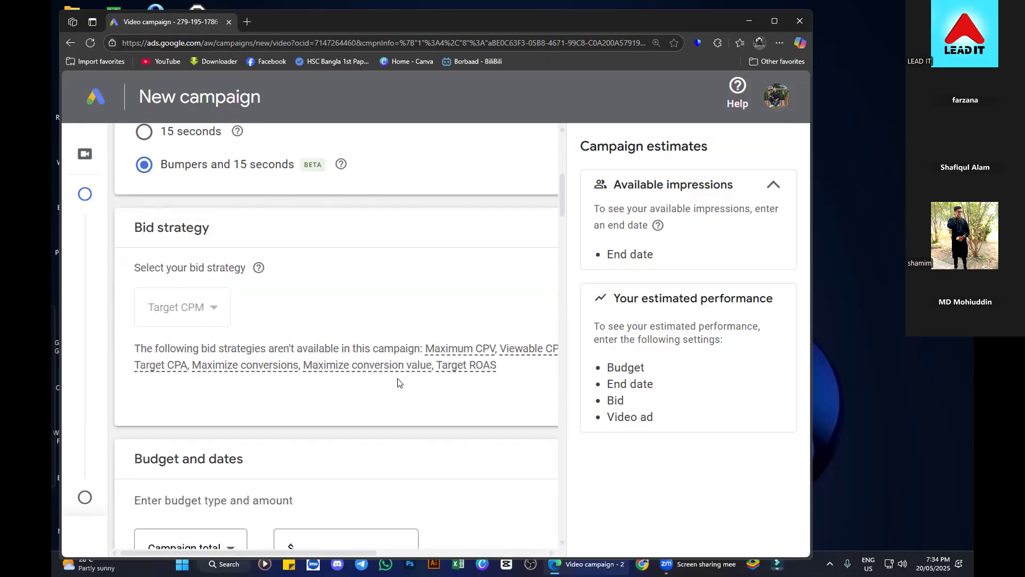
{"action": "left_click_drag", "start_coordinate": [171, 346], "coordinate": [380, 346]}
{"action": "left_click", "coordinate": [380, 342]}
Enter a budget amount of 100 under Budget and dates
{"action": "scroll", "coordinate": [368, 305], "scroll_direction": "down", "scroll_amount": 3}
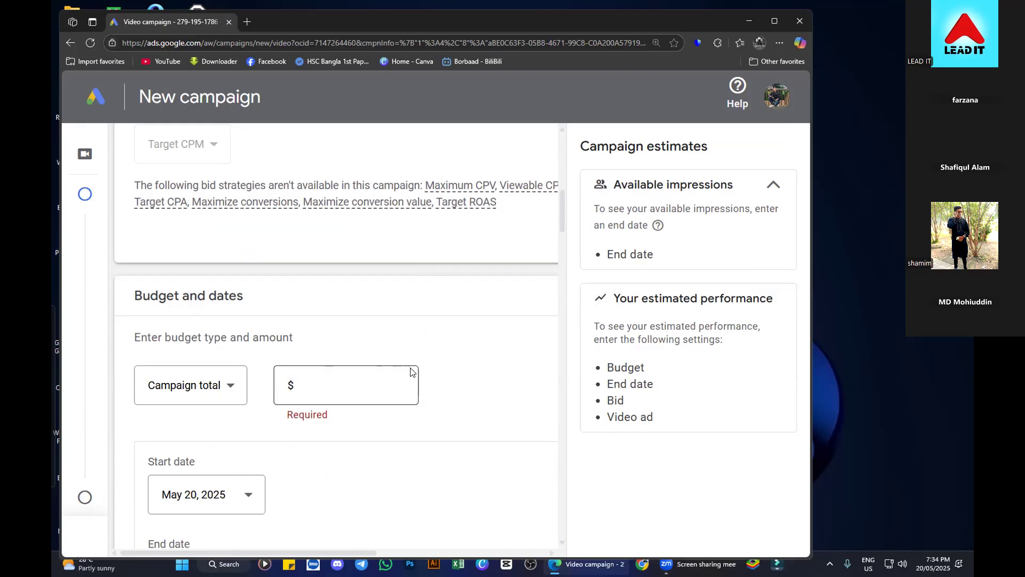
{"action": "scroll", "coordinate": [411, 372], "scroll_direction": "down", "scroll_amount": 1}
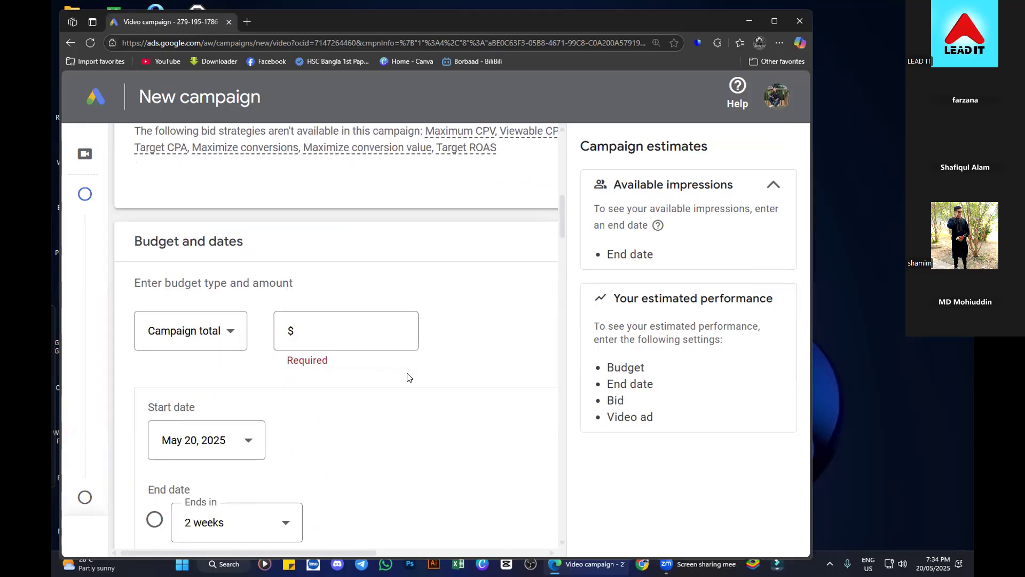
{"action": "scroll", "coordinate": [409, 377], "scroll_direction": "down", "scroll_amount": 1}
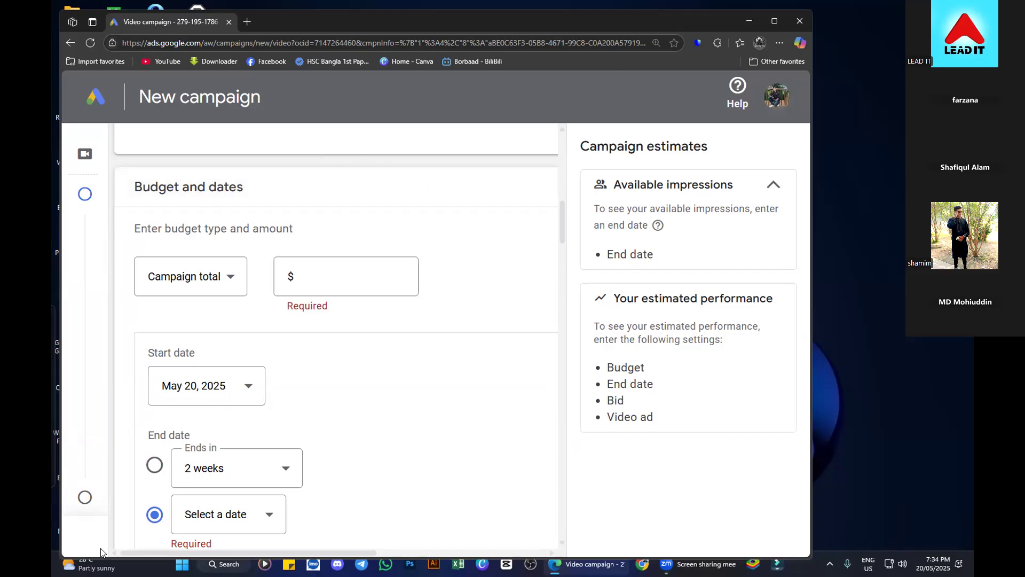
{"action": "mouse_move", "coordinate": [101, 552]}
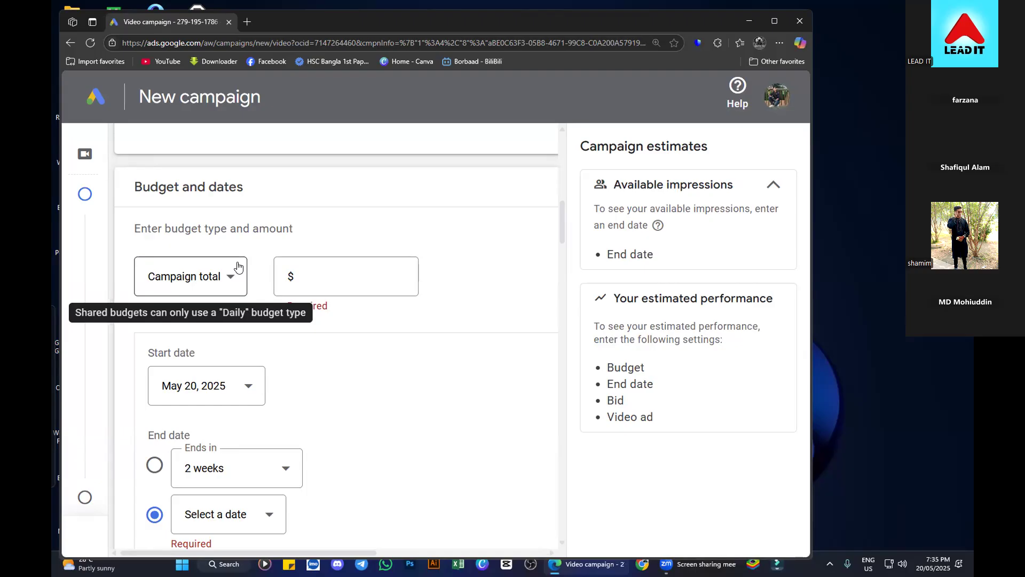
{"action": "left_click", "coordinate": [237, 266]}
{"action": "left_click", "coordinate": [322, 271]}
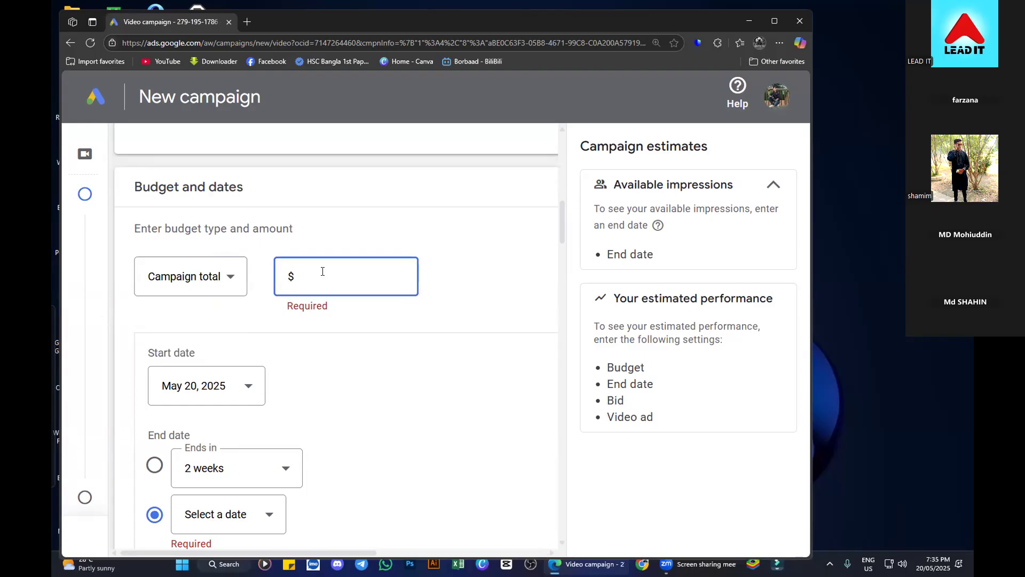
{"action": "type", "text": "100"}
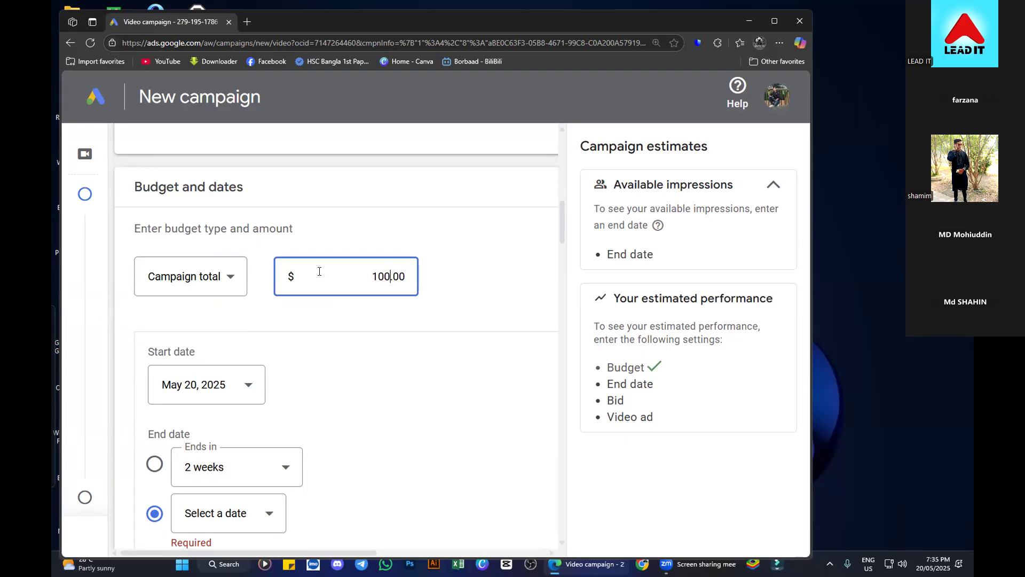
{"action": "left_click", "coordinate": [409, 229]}
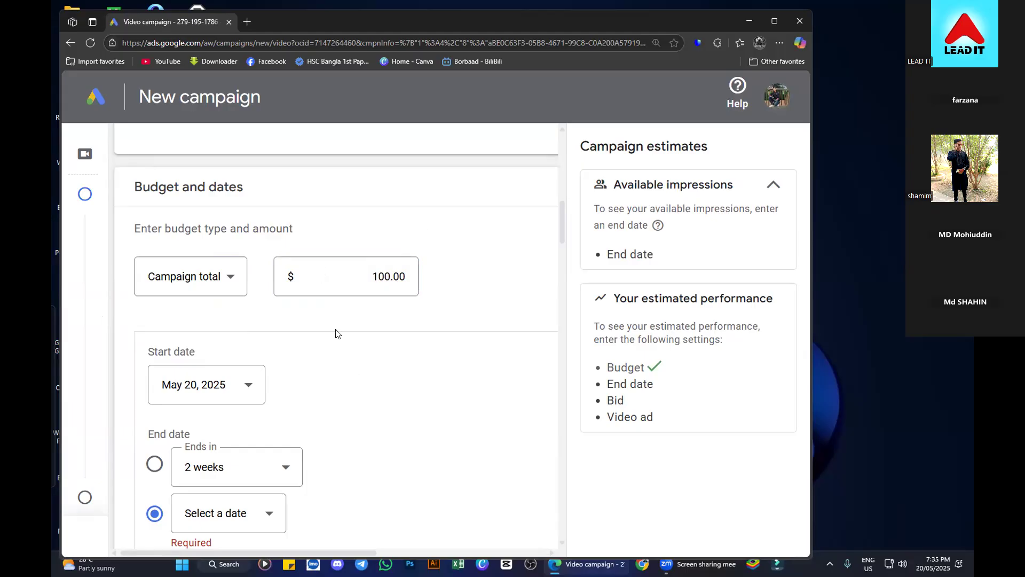
Switch the budget type to Daily and change the amount to 20.00
{"action": "left_click", "coordinate": [215, 279]}
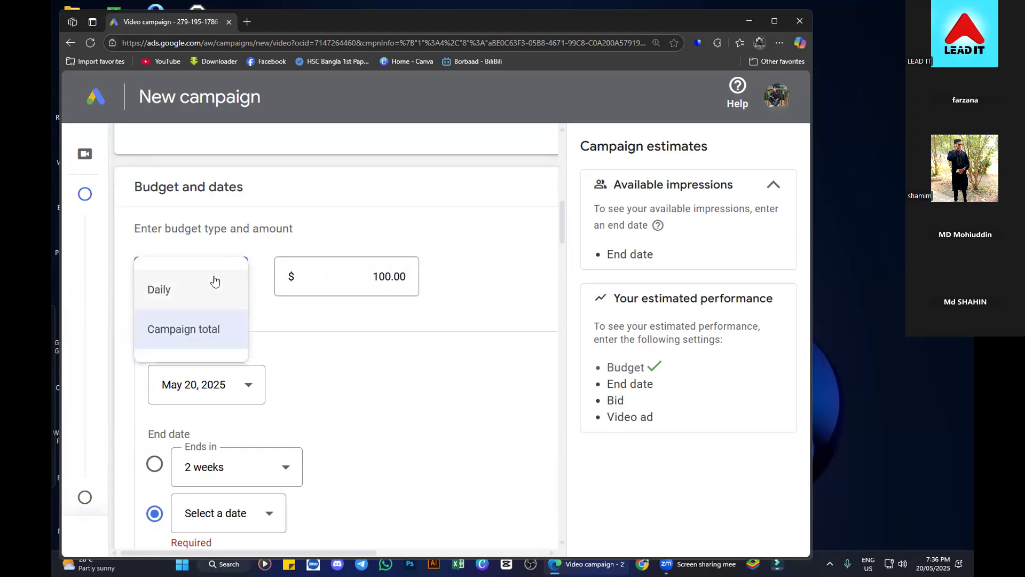
{"action": "left_click", "coordinate": [202, 302]}
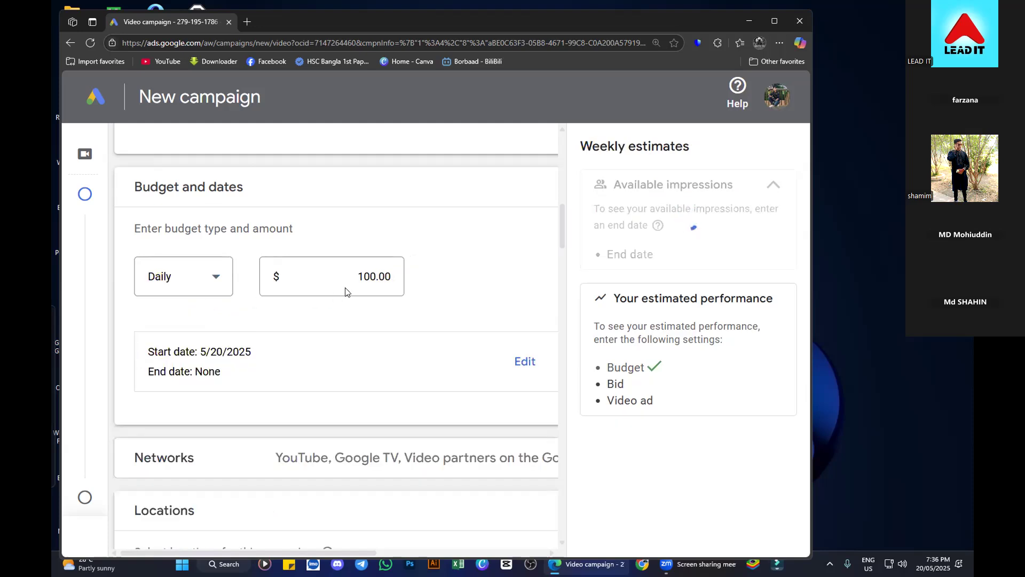
{"action": "left_click_drag", "start_coordinate": [355, 275], "coordinate": [422, 271]}
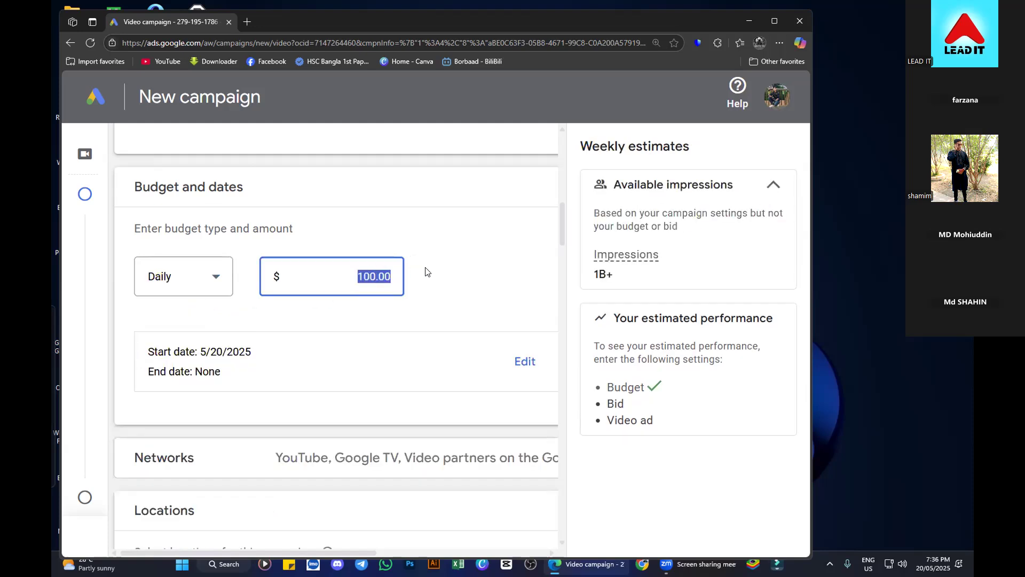
{"action": "type", "text": "1.00"}
{"action": "key", "text": "BackSpace"}
{"action": "type", "text": "2"}
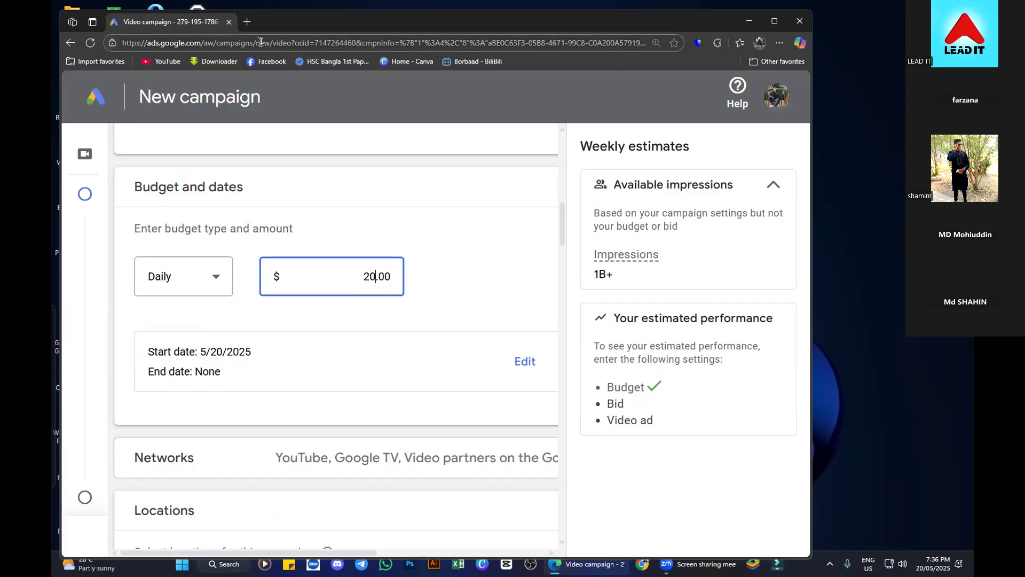
Give the campaign an end date of May 25, 2025
{"action": "left_click", "coordinate": [533, 365]}
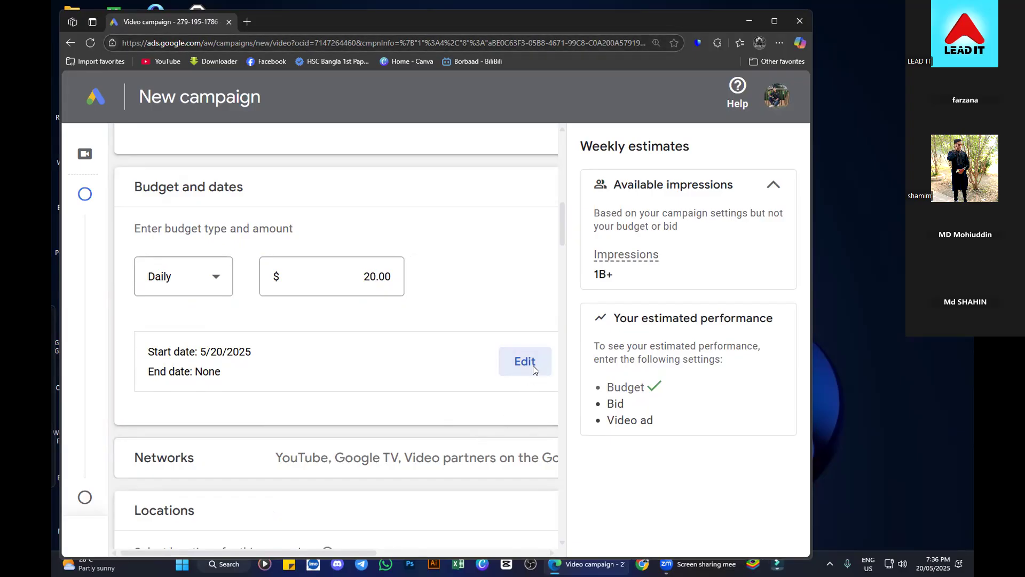
{"action": "scroll", "coordinate": [342, 361], "scroll_direction": "down", "scroll_amount": 2}
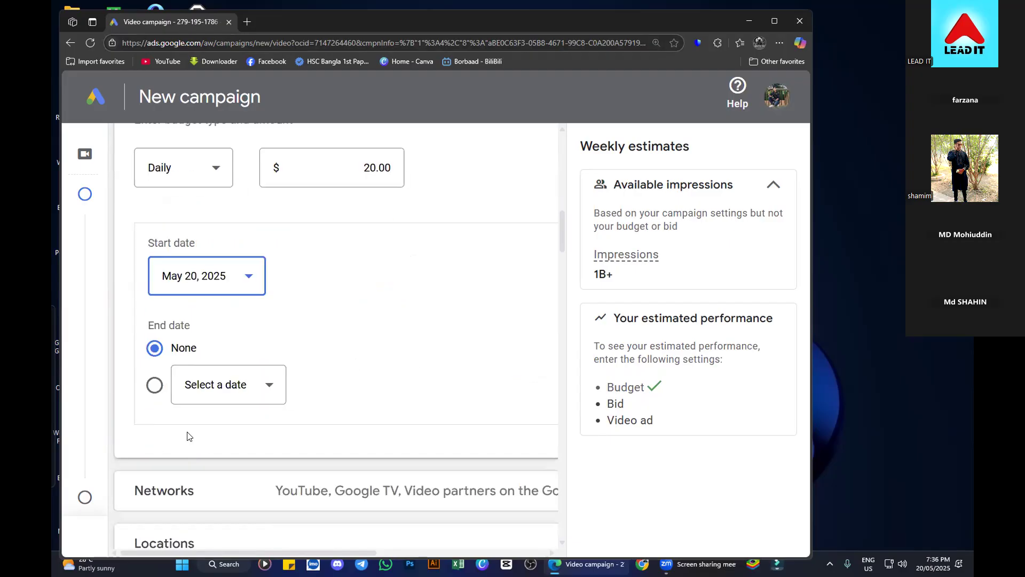
{"action": "left_click", "coordinate": [154, 385]}
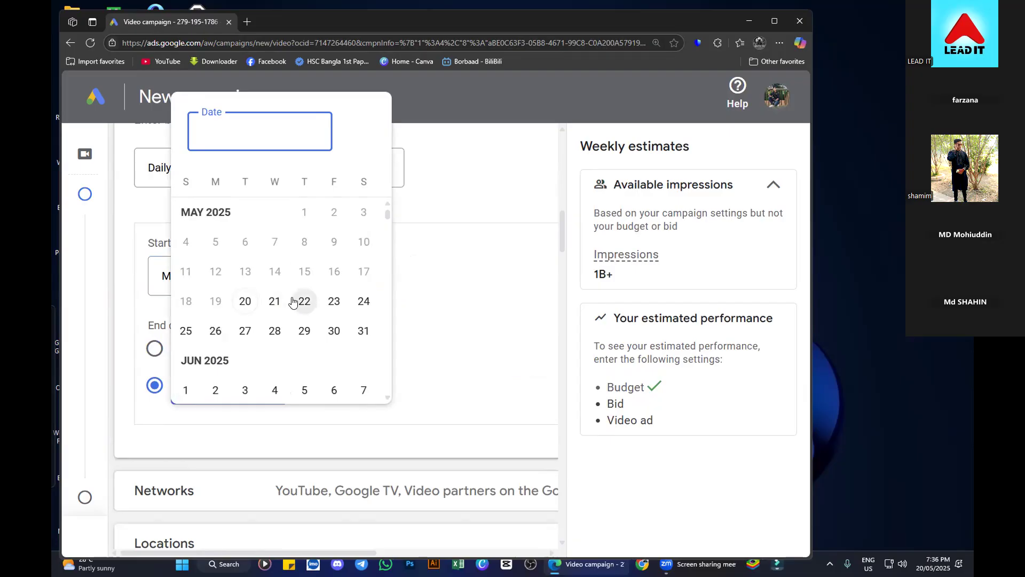
{"action": "left_click", "coordinate": [187, 336]}
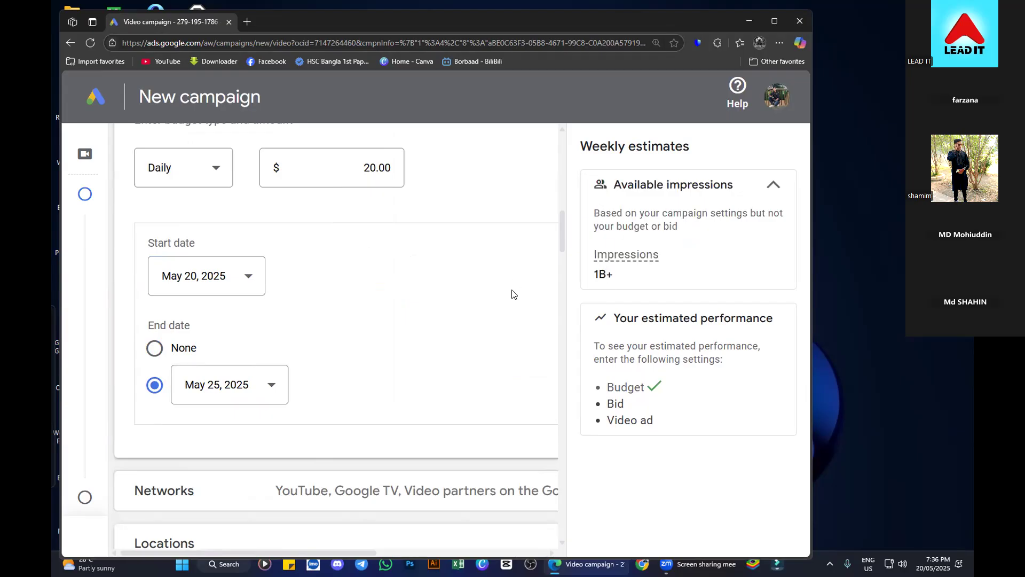
Toggle the budget type to Campaign total and back to Daily, keeping $20.00
{"action": "scroll", "coordinate": [426, 416], "scroll_direction": "up", "scroll_amount": 1}
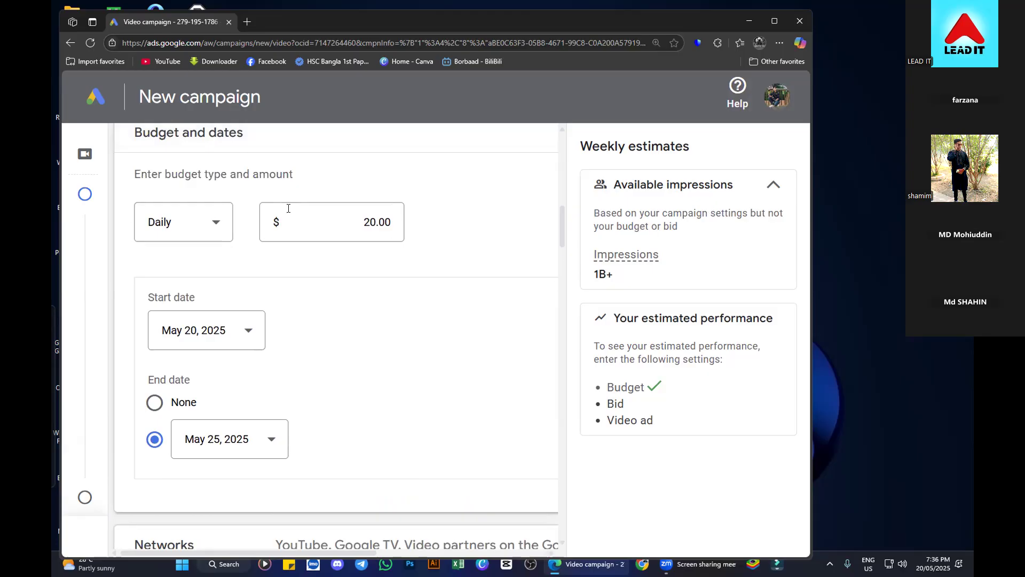
{"action": "left_click", "coordinate": [205, 220]}
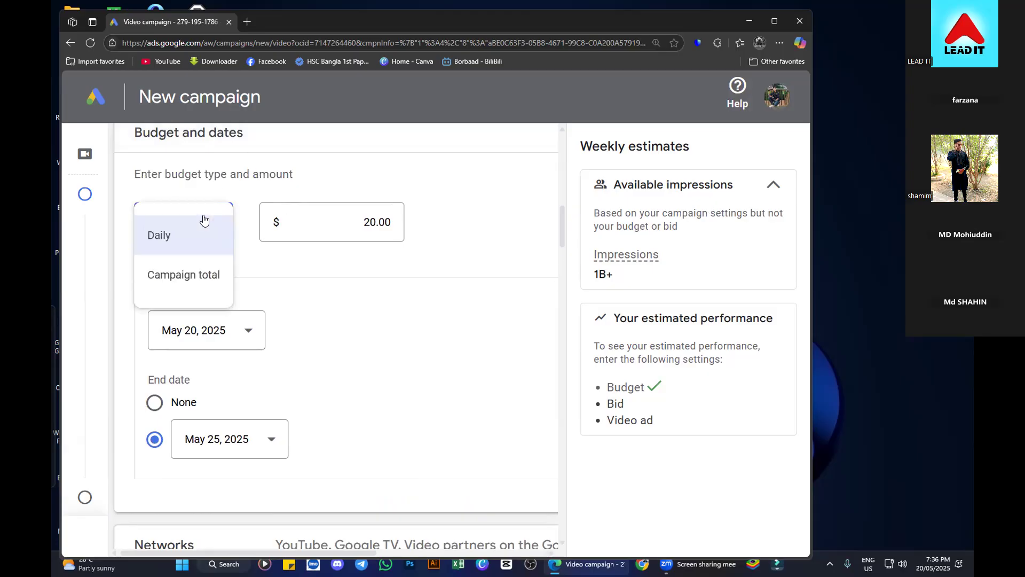
{"action": "left_click", "coordinate": [180, 259]}
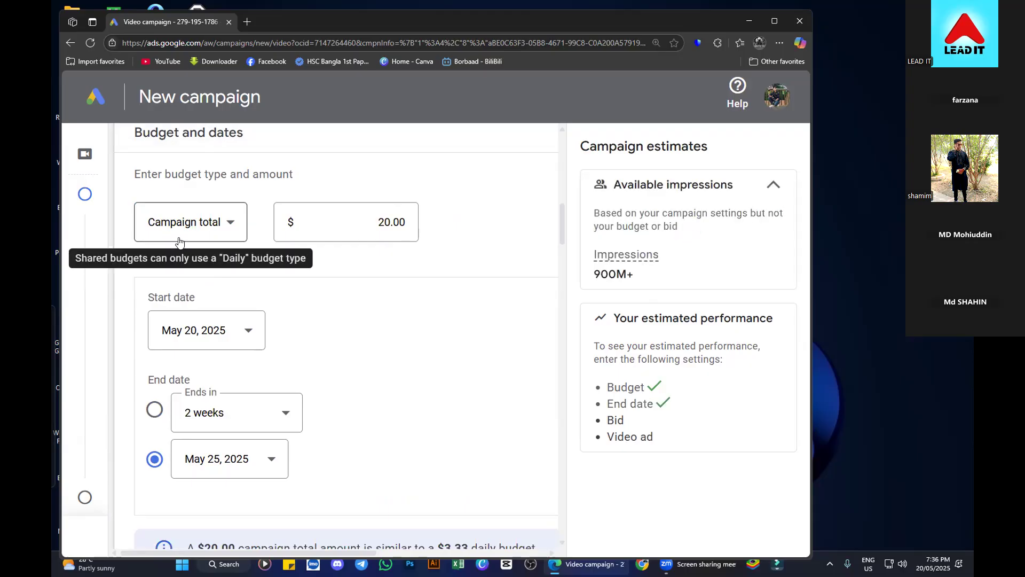
{"action": "left_click", "coordinate": [205, 220]}
{"action": "left_click", "coordinate": [205, 221]}
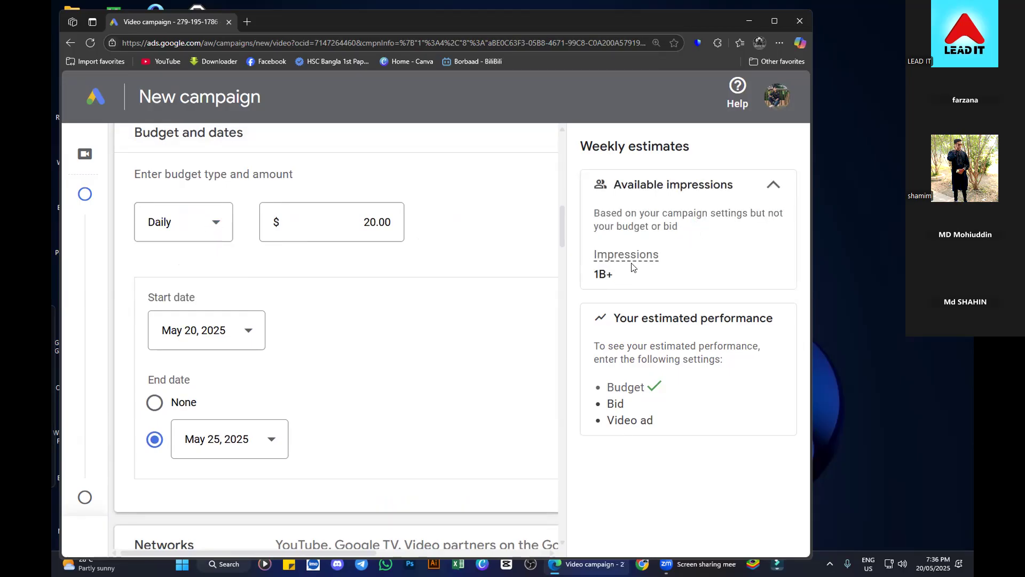
{"action": "scroll", "coordinate": [403, 300], "scroll_direction": "down", "scroll_amount": 1}
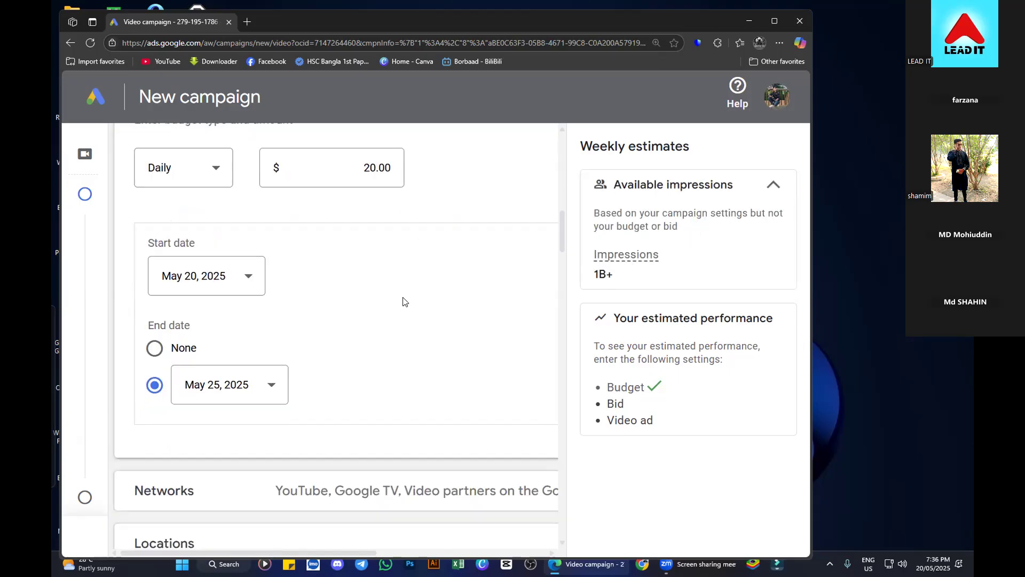
{"action": "scroll", "coordinate": [404, 301], "scroll_direction": "down", "scroll_amount": 1}
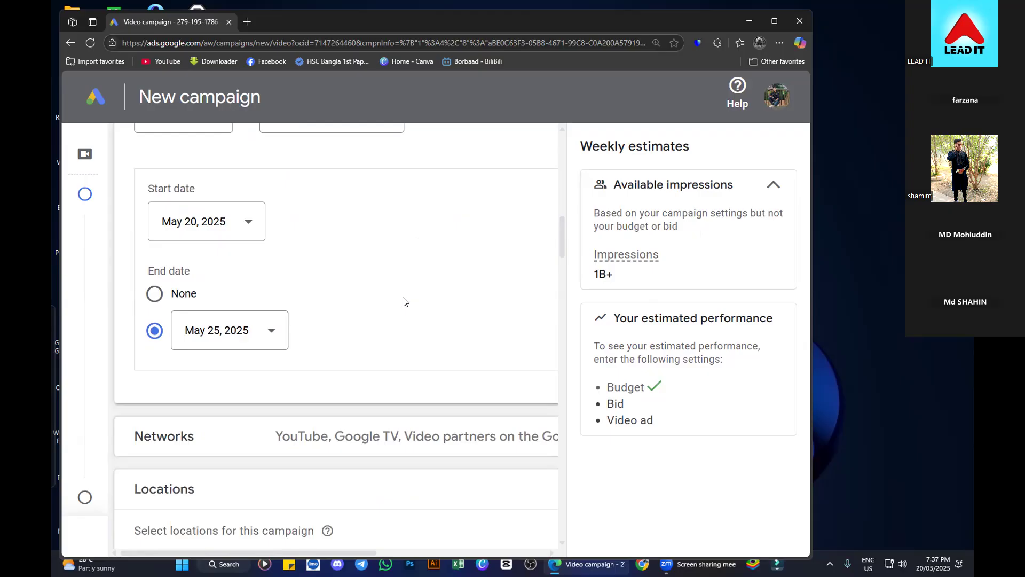
{"action": "scroll", "coordinate": [404, 300], "scroll_direction": "down", "scroll_amount": 3}
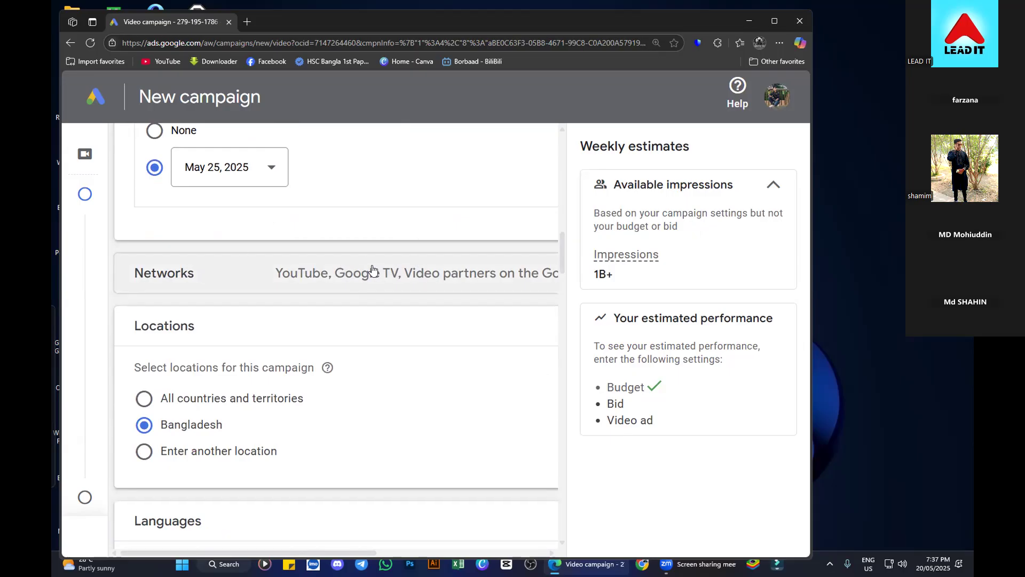
{"action": "scroll", "coordinate": [171, 356], "scroll_direction": "down", "scroll_amount": 1}
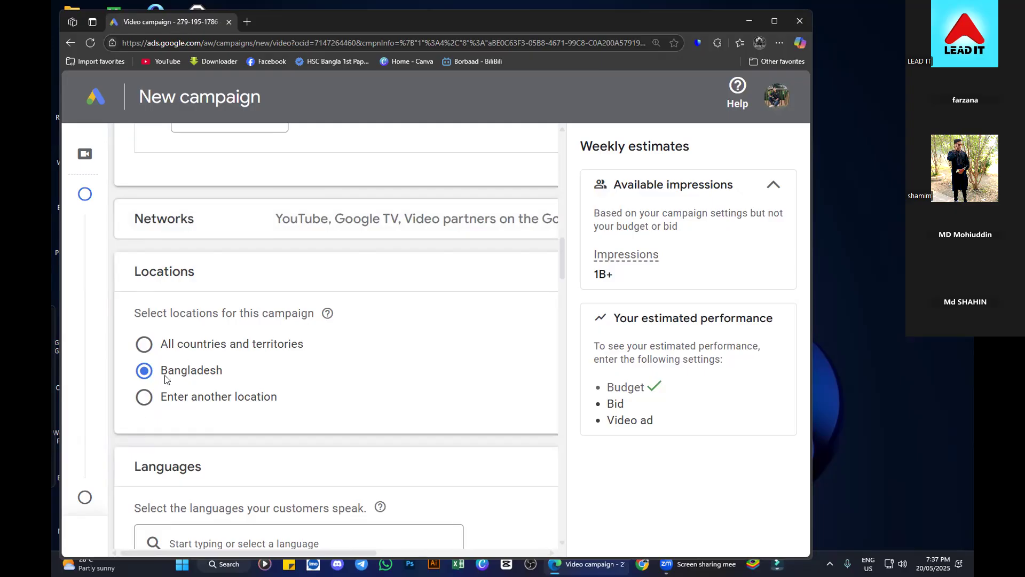
Target Dhaka Division, Bangladesh through advanced location search and save it
{"action": "left_click", "coordinate": [144, 397]}
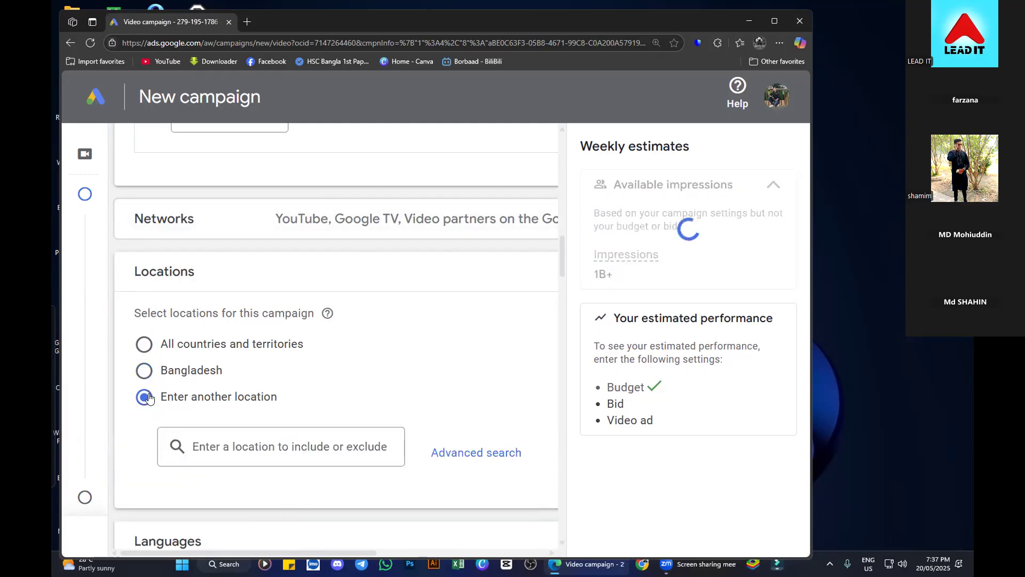
{"action": "left_click", "coordinate": [476, 450]}
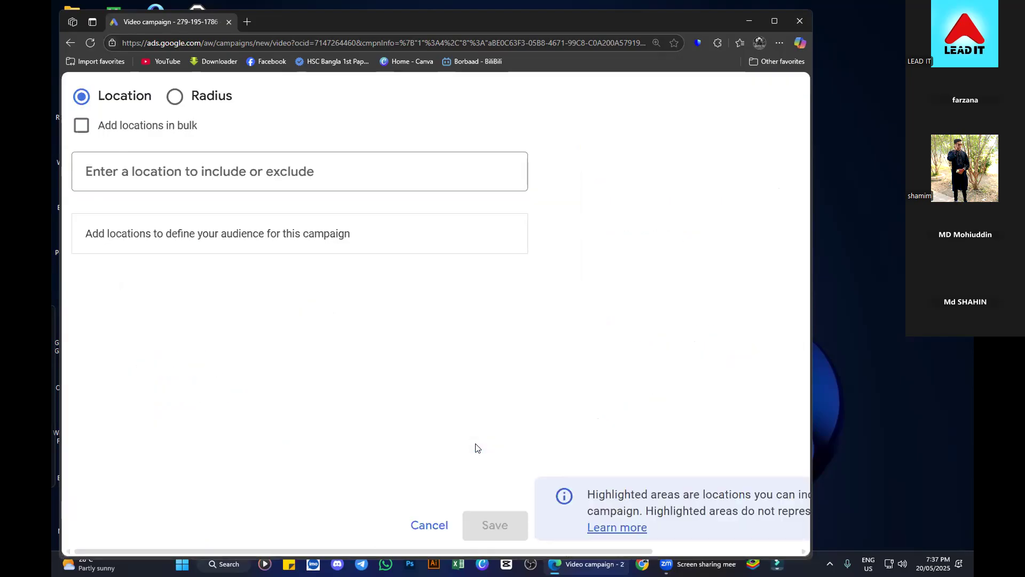
{"action": "left_click", "coordinate": [342, 174]}
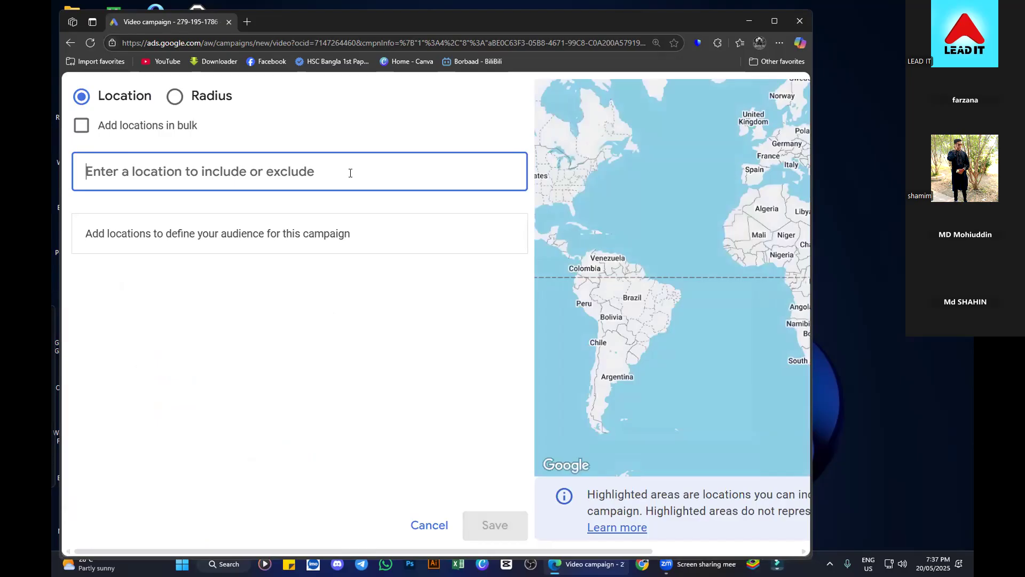
{"action": "type", "text": "Dhaka"}
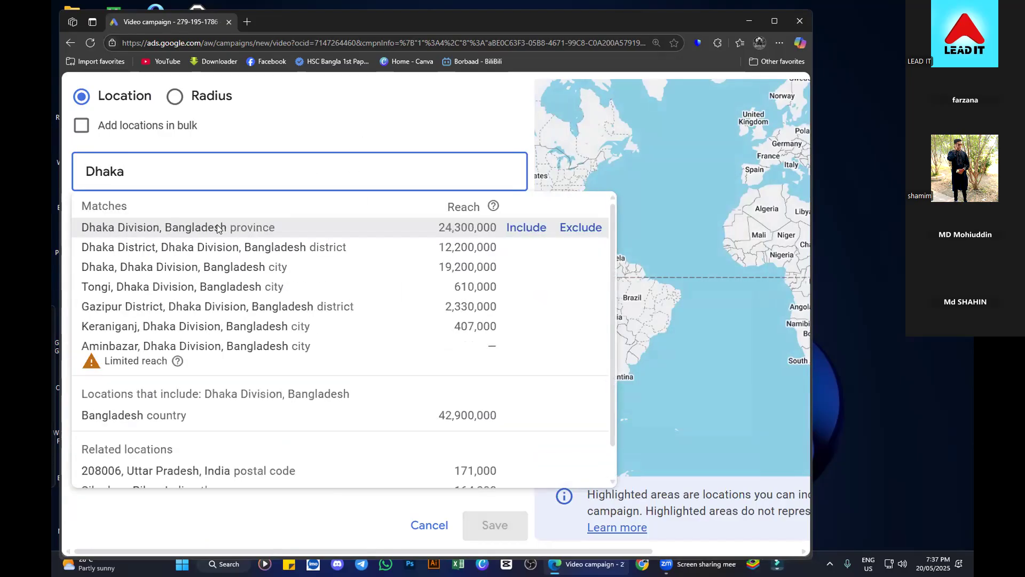
{"action": "left_click", "coordinate": [164, 230]}
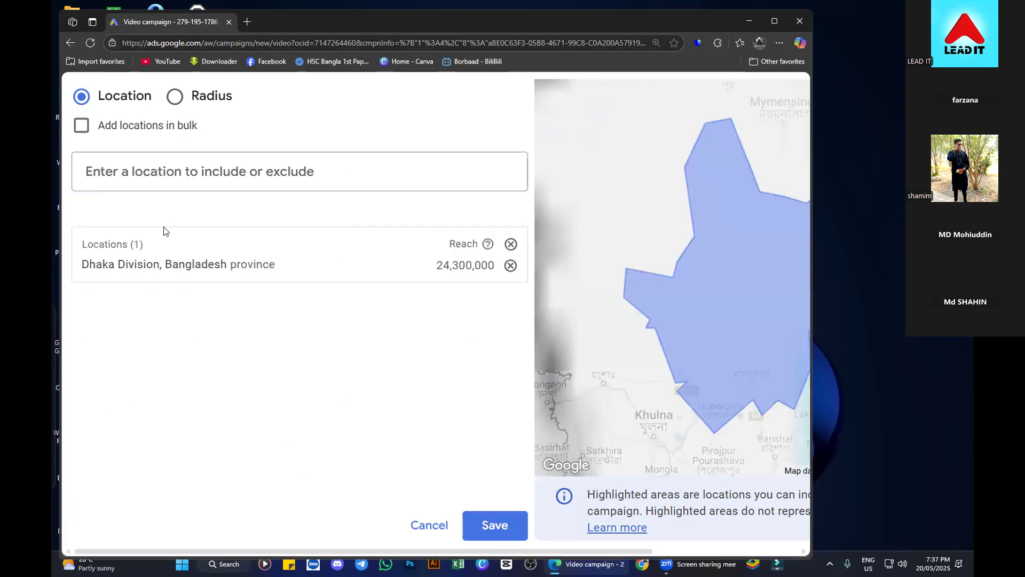
{"action": "left_click", "coordinate": [496, 526]}
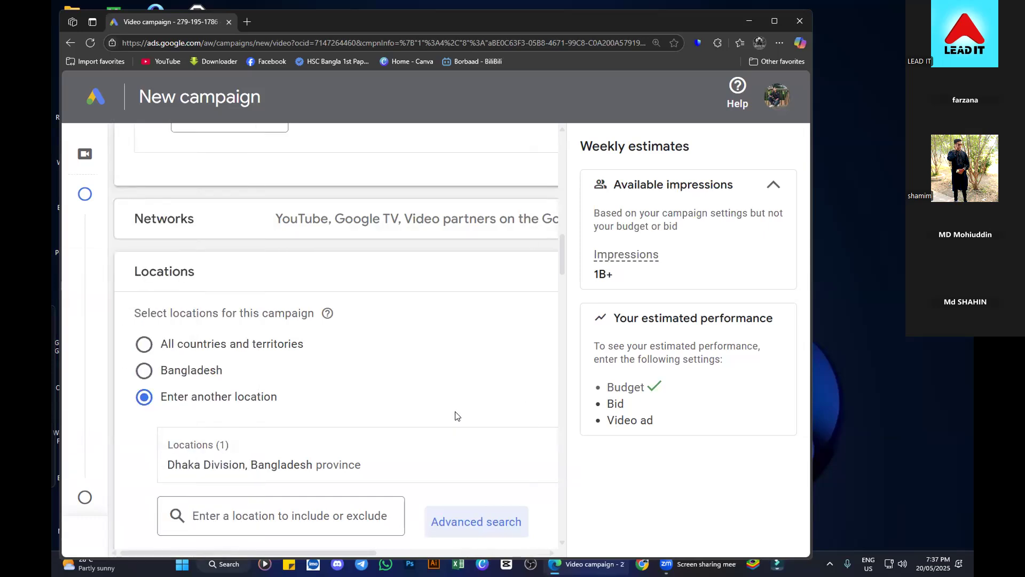
{"action": "scroll", "coordinate": [477, 403], "scroll_direction": "down", "scroll_amount": 1}
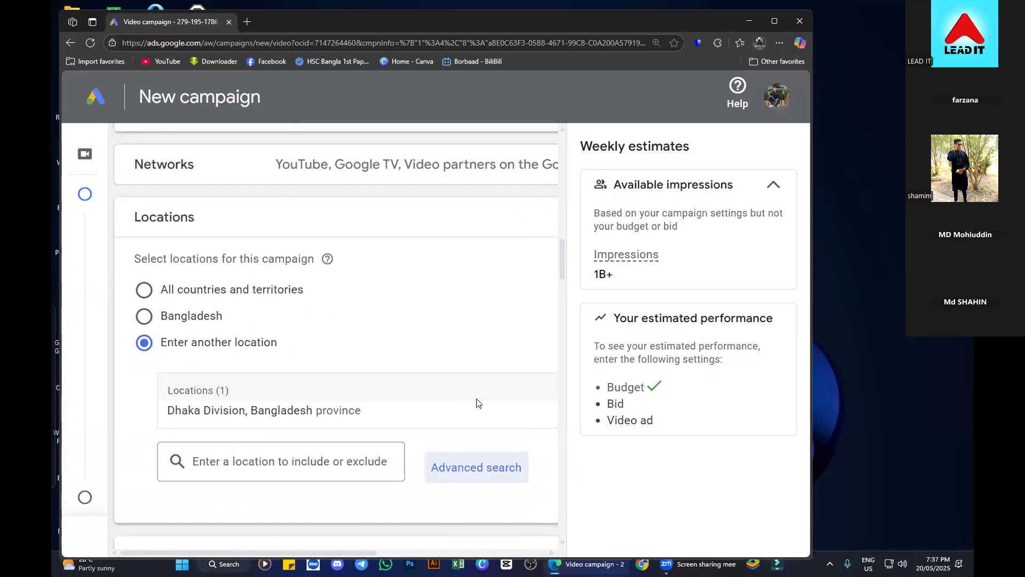
{"action": "scroll", "coordinate": [477, 403], "scroll_direction": "down", "scroll_amount": 2}
{"action": "scroll", "coordinate": [477, 403], "scroll_direction": "down", "scroll_amount": 2}
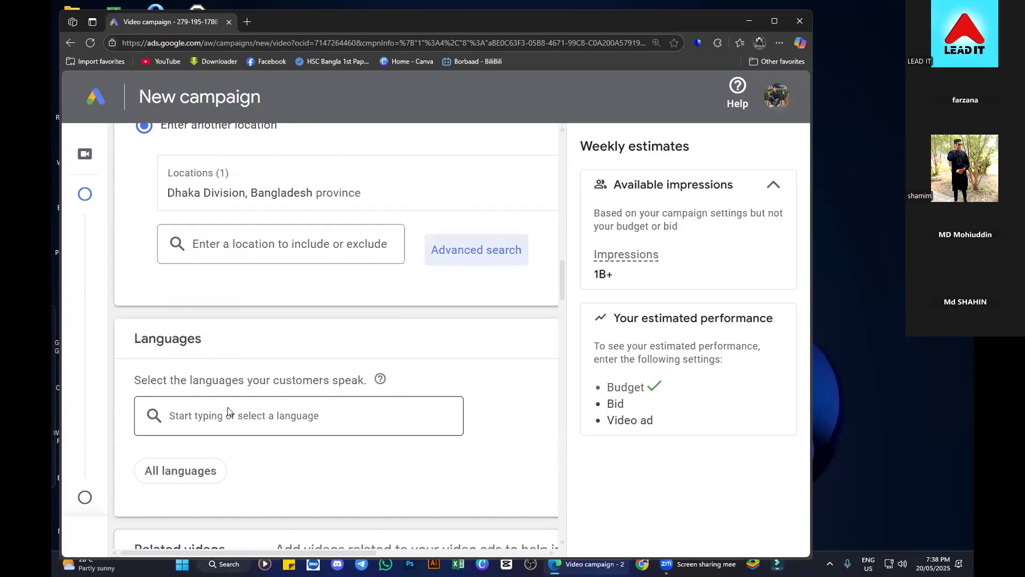
Tick Bengali, then search 'engl' and tick English in the Languages list
{"action": "left_click", "coordinate": [228, 413]}
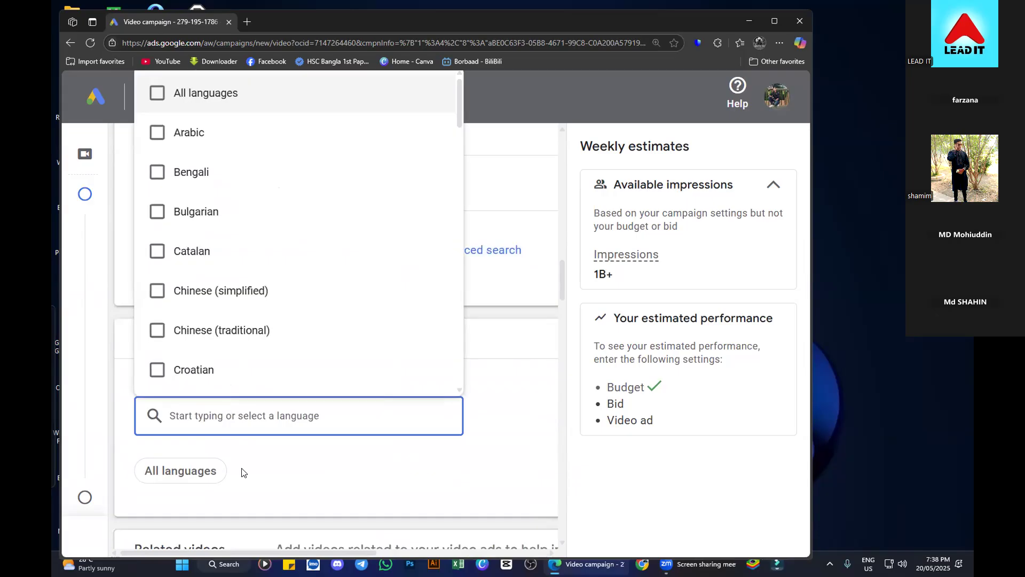
{"action": "left_click", "coordinate": [206, 163]}
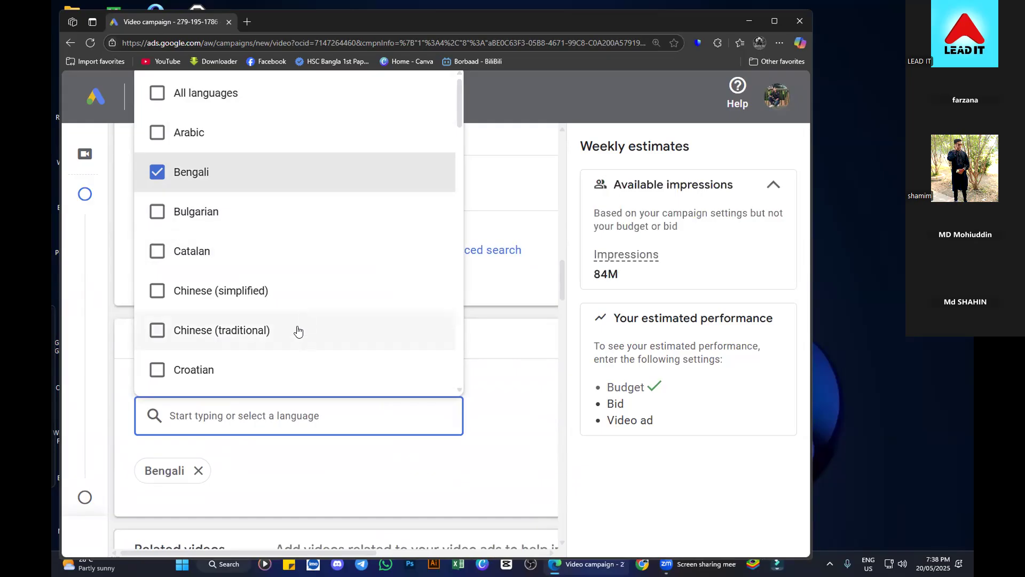
{"action": "scroll", "coordinate": [297, 331], "scroll_direction": "down", "scroll_amount": 1}
{"action": "left_click", "coordinate": [295, 410]}
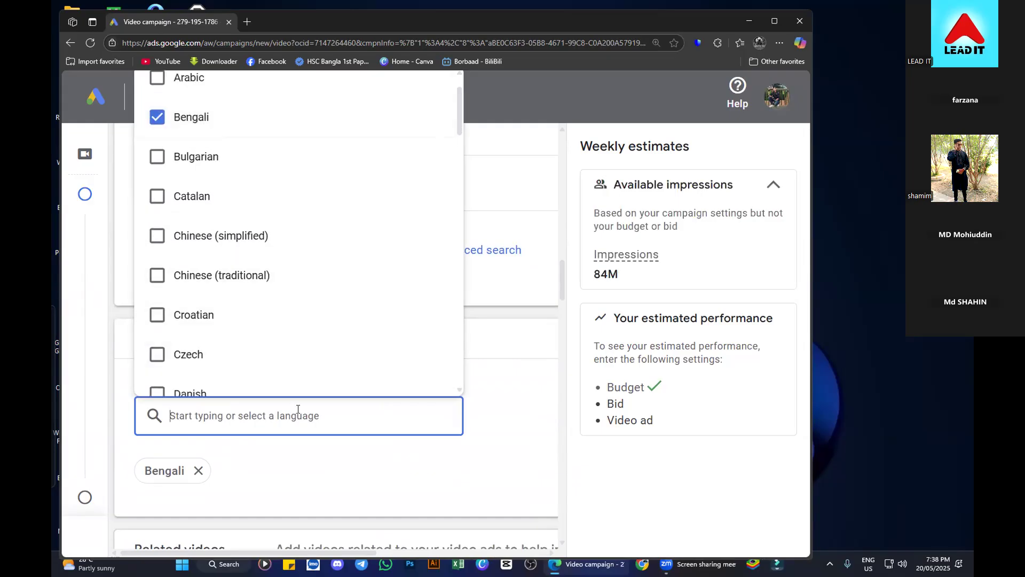
{"action": "type", "text": "engl"}
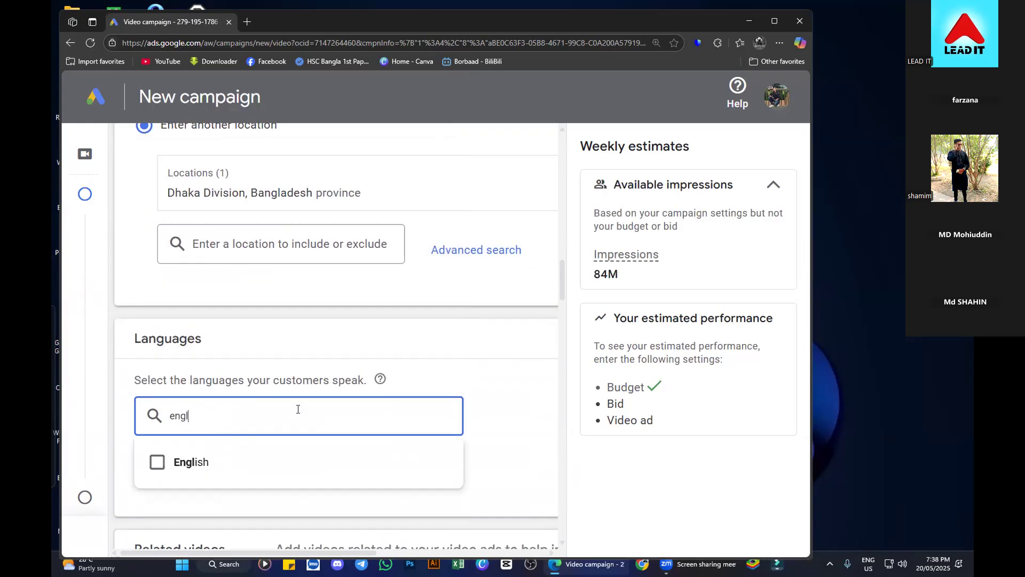
{"action": "left_click", "coordinate": [269, 462]}
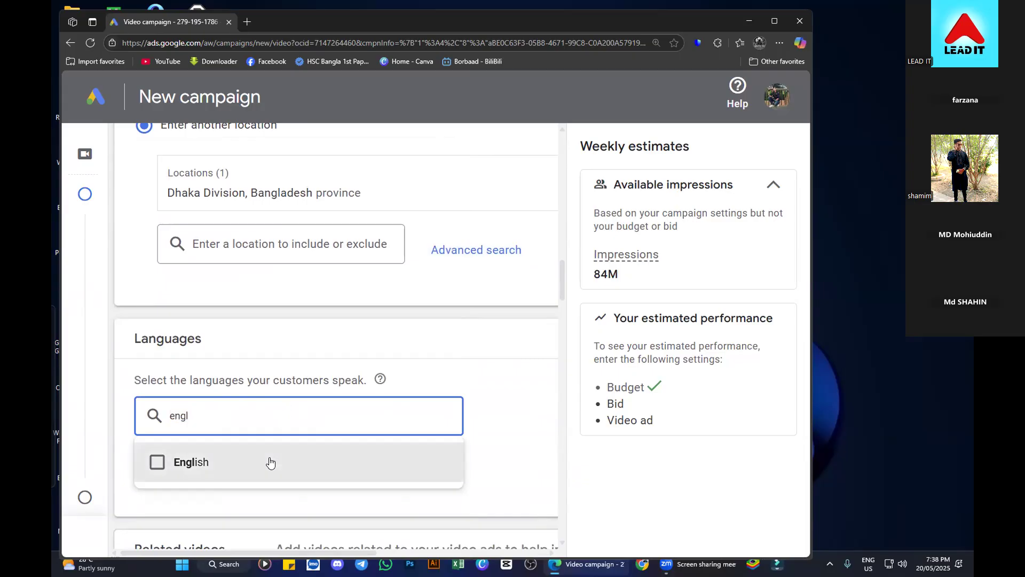
{"action": "left_click", "coordinate": [536, 405]}
{"action": "scroll", "coordinate": [537, 405], "scroll_direction": "down", "scroll_amount": 3}
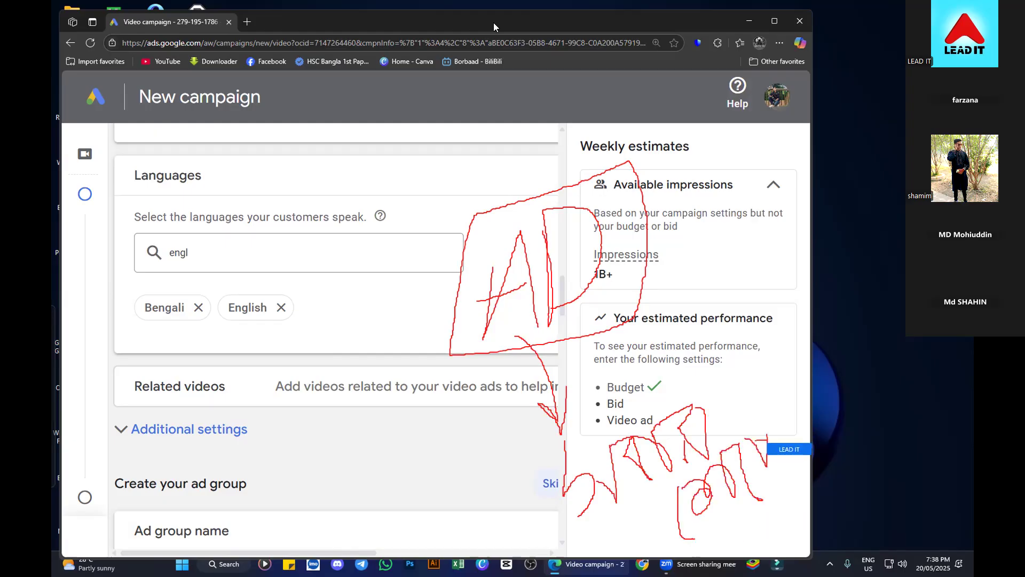
Expand Additional settings and Related videos, then choose + Related videos
{"action": "key", "text": "XF86AudioRaiseVolume"}
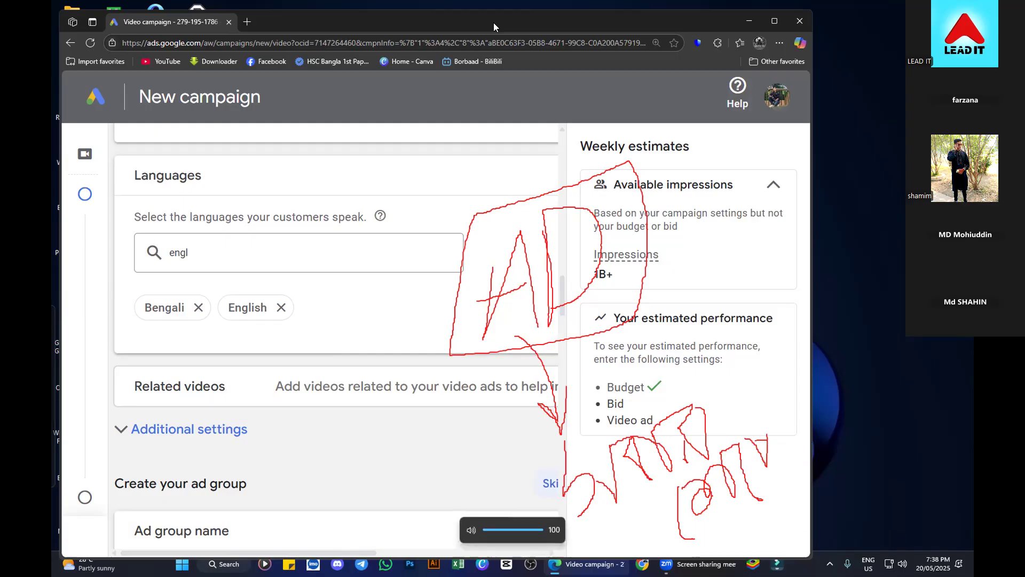
{"action": "left_click", "coordinate": [284, 439]}
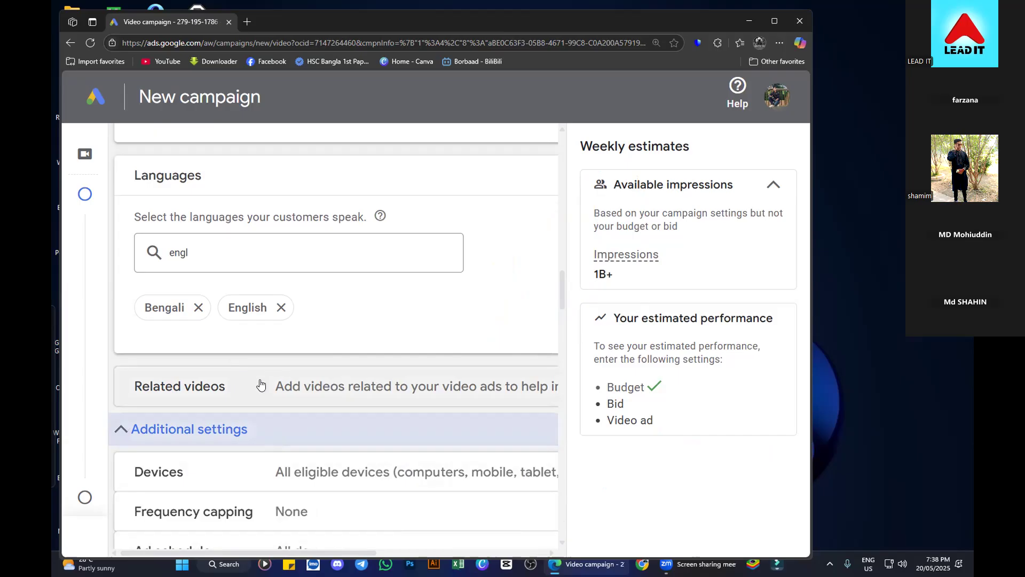
{"action": "left_click", "coordinate": [331, 388]}
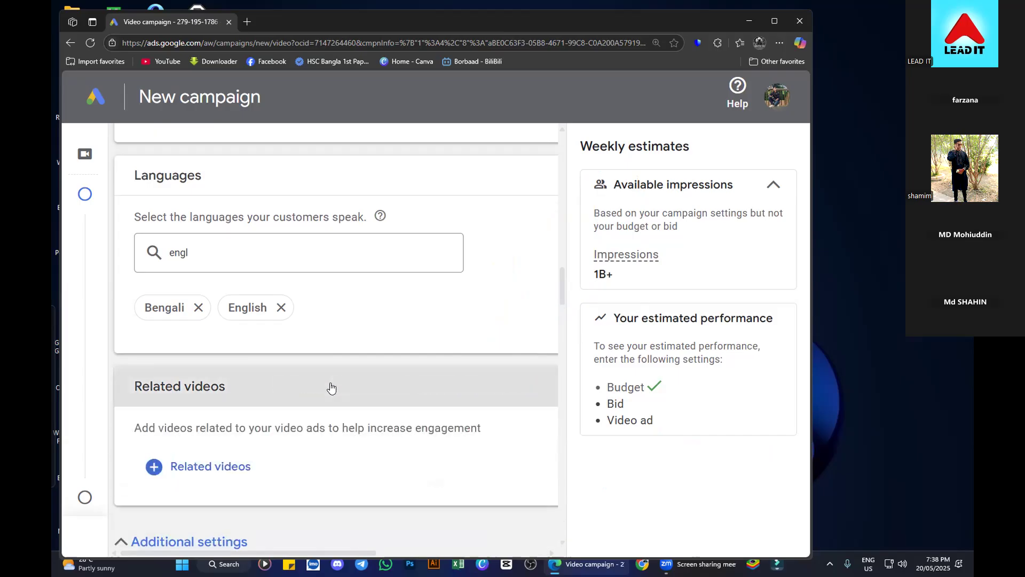
{"action": "scroll", "coordinate": [329, 390], "scroll_direction": "down", "scroll_amount": 1}
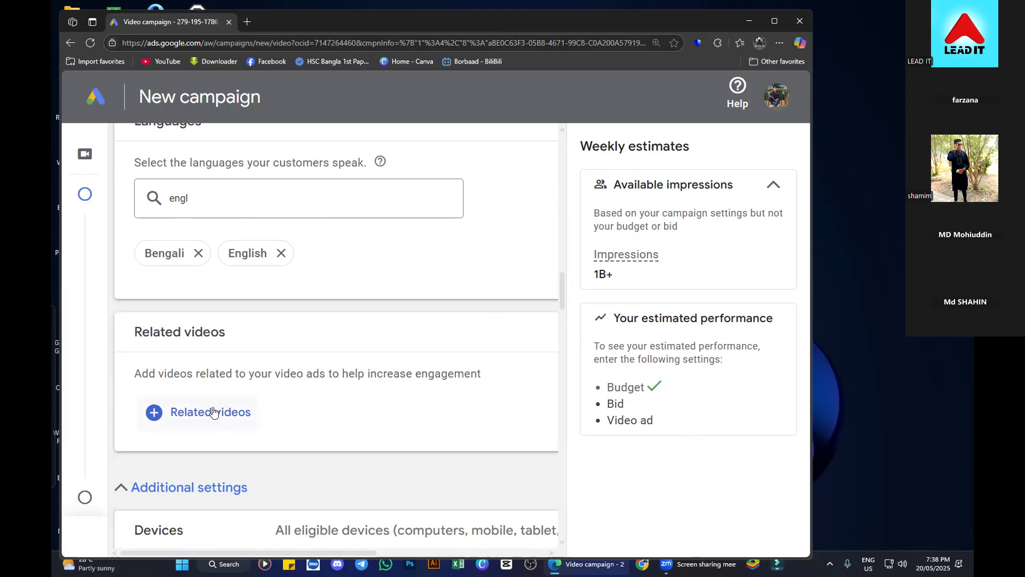
{"action": "left_click", "coordinate": [209, 412]}
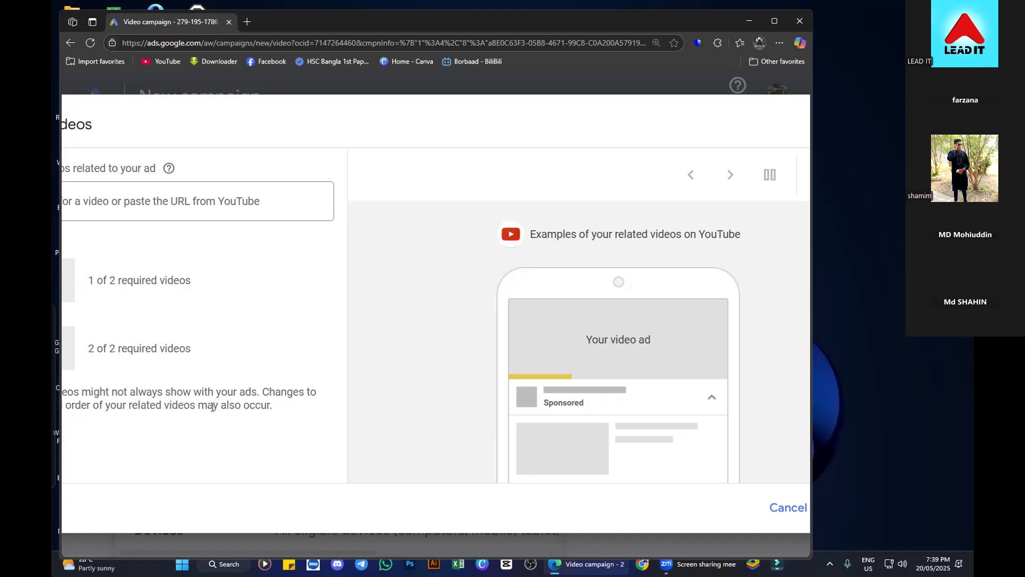
In a new tab, search YouTube for 'leadit' and open the Lead IT Institute channel
{"action": "left_click", "coordinate": [248, 22]}
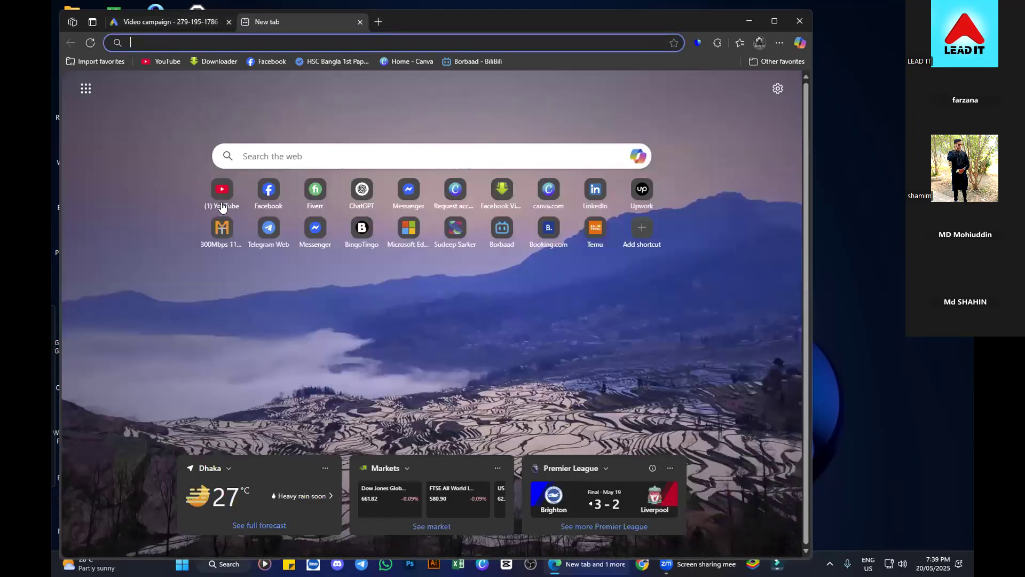
{"action": "left_click", "coordinate": [221, 200]}
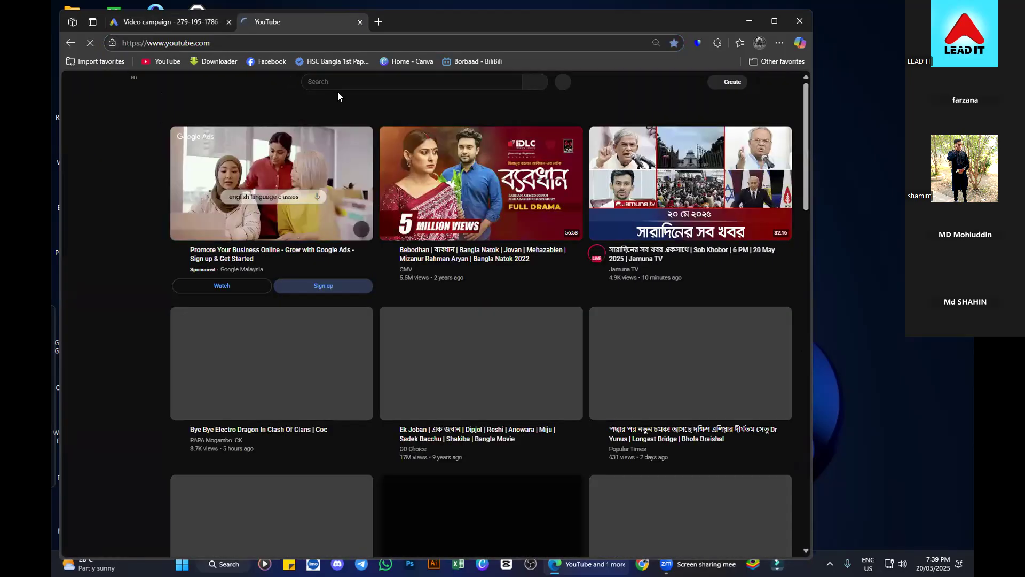
{"action": "left_click", "coordinate": [338, 79]}
{"action": "type", "text": "leadit"}
{"action": "key", "text": "Return"}
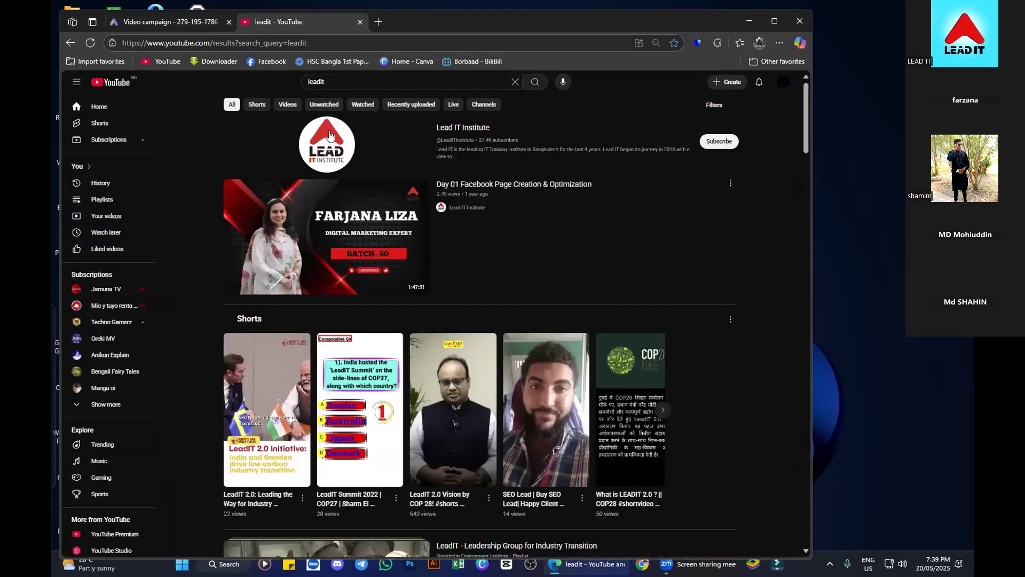
{"action": "left_click", "coordinate": [324, 140]}
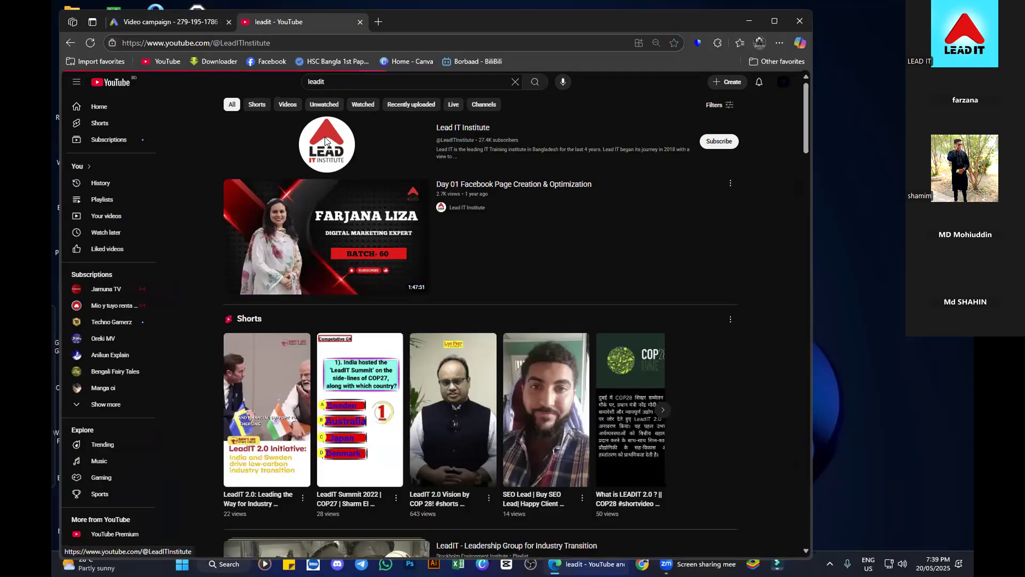
{"action": "left_click", "coordinate": [227, 386]}
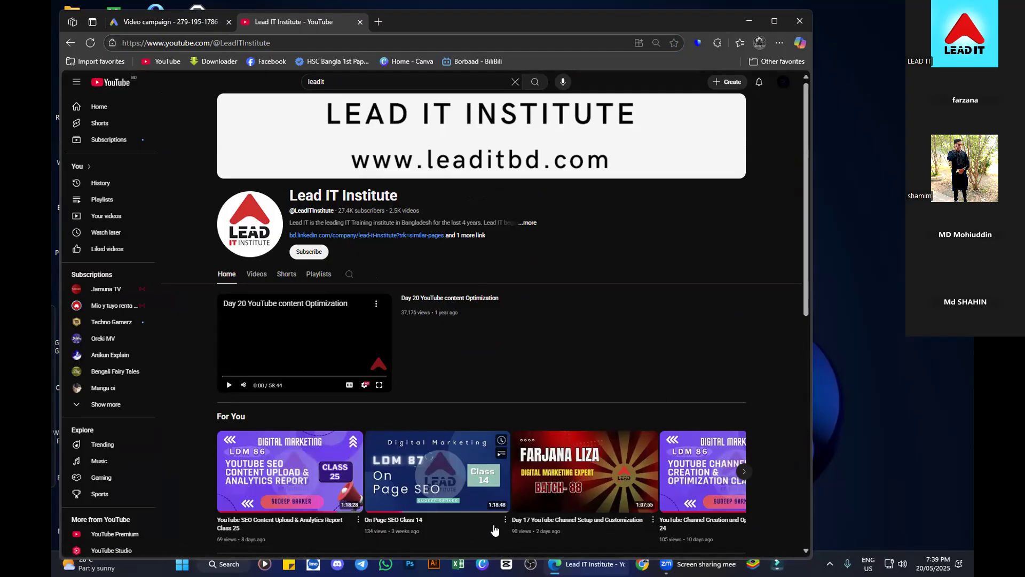
Copy the SEO class video's share link and return to the related-video search field
{"action": "left_click", "coordinate": [356, 521]}
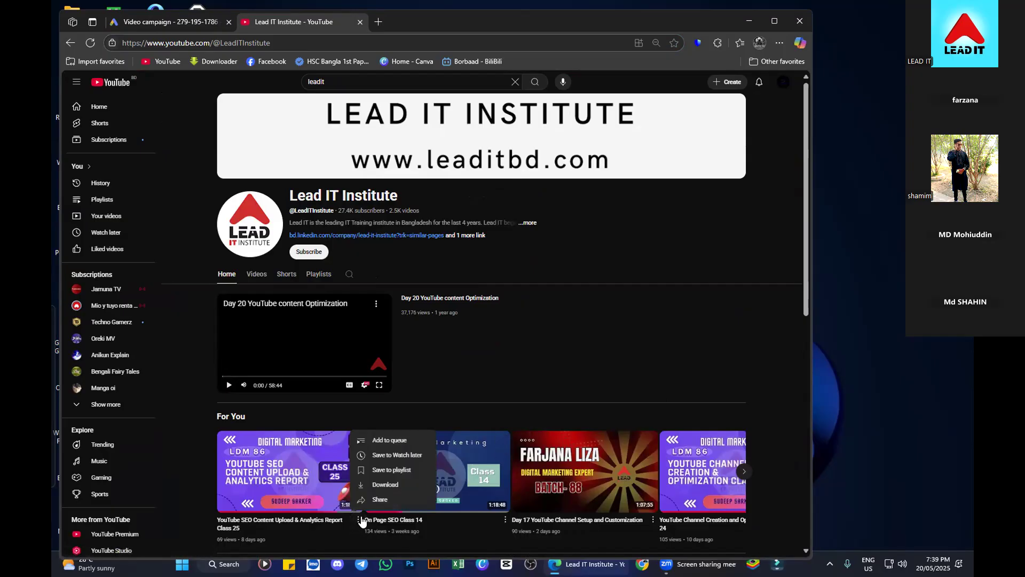
{"action": "left_click", "coordinate": [388, 504]}
{"action": "left_click", "coordinate": [388, 505]}
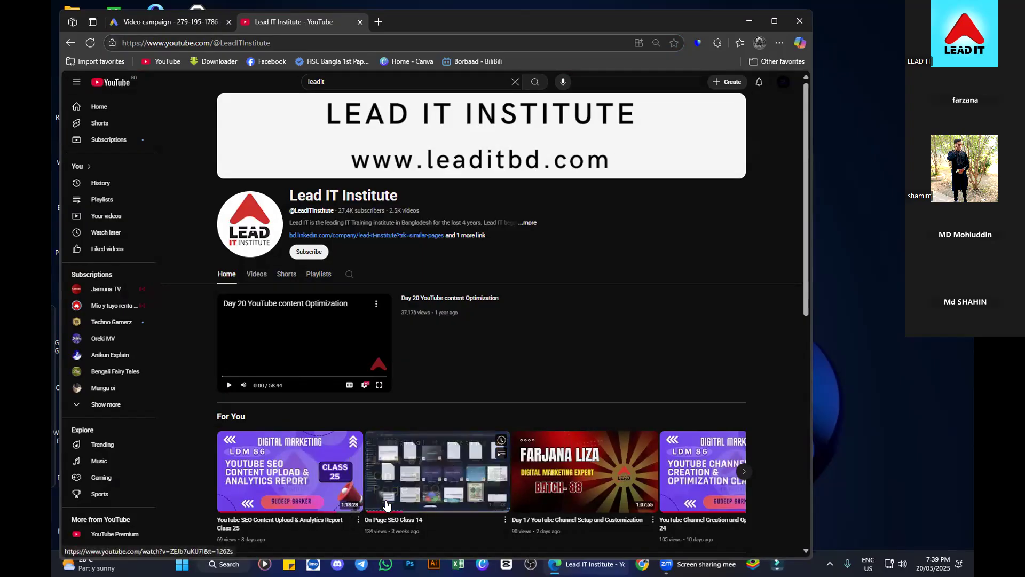
{"action": "left_click", "coordinate": [360, 519]}
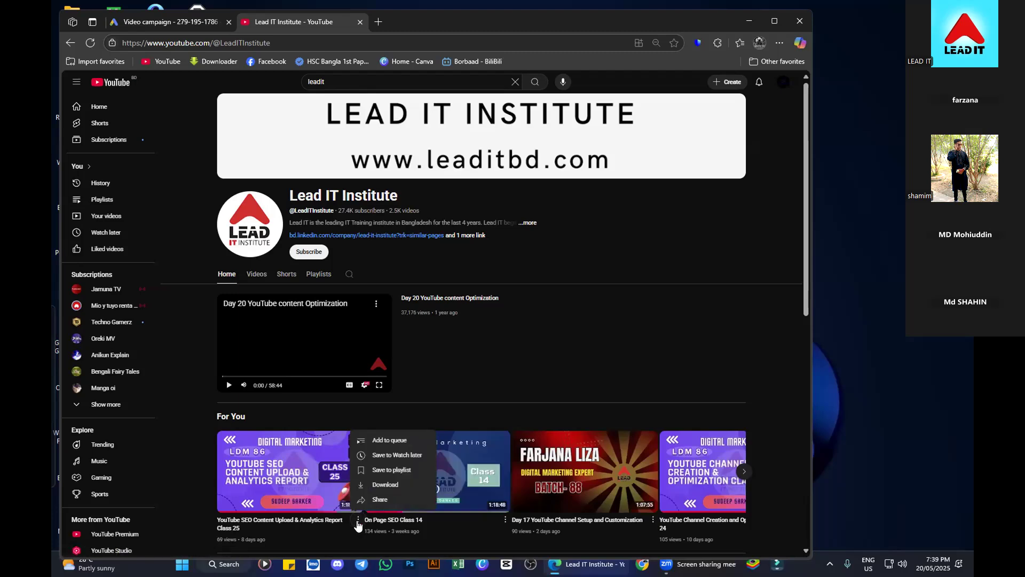
{"action": "left_click", "coordinate": [378, 500]}
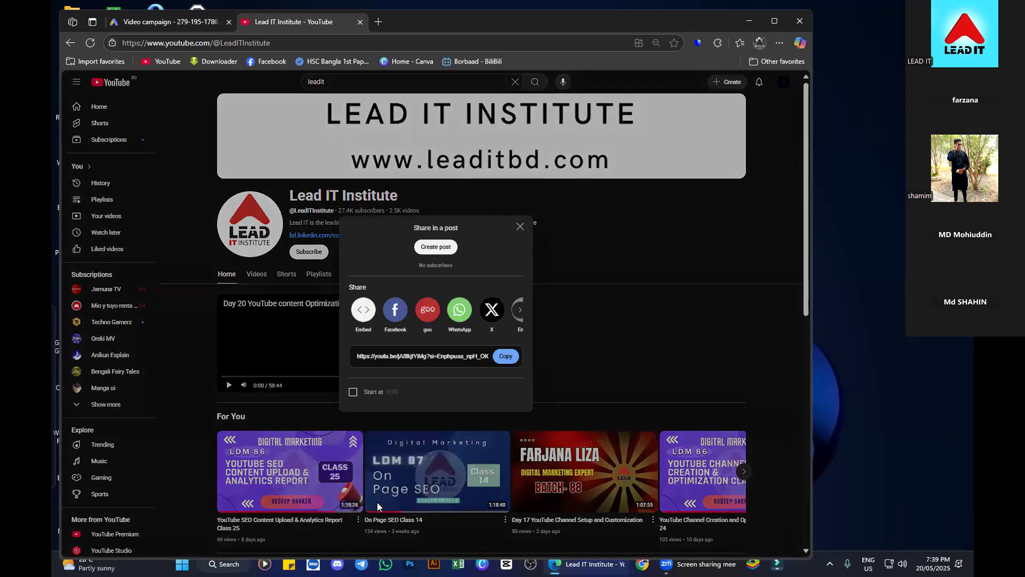
{"action": "left_click", "coordinate": [510, 358]}
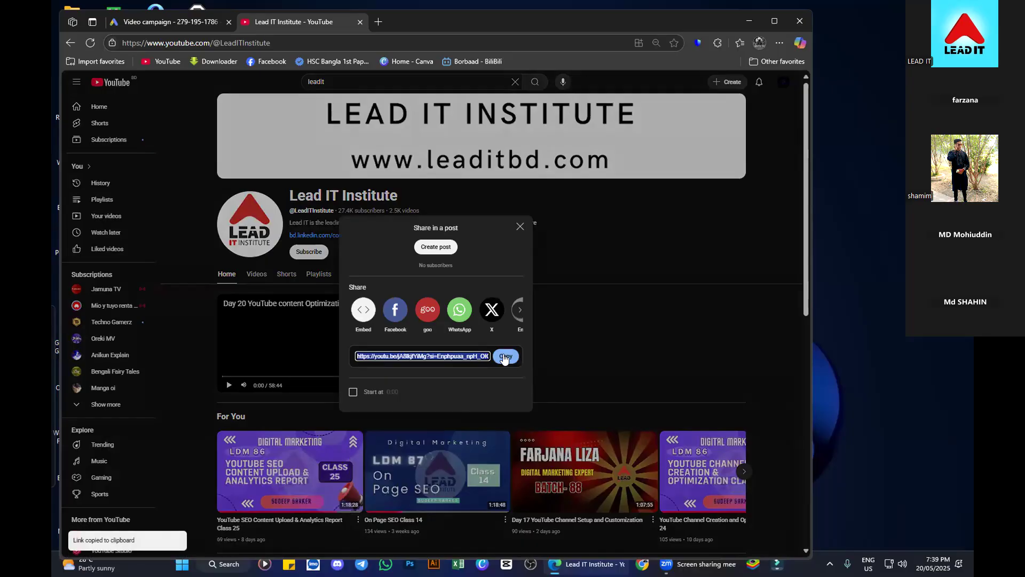
{"action": "left_click", "coordinate": [183, 19]}
{"action": "left_click", "coordinate": [209, 200]}
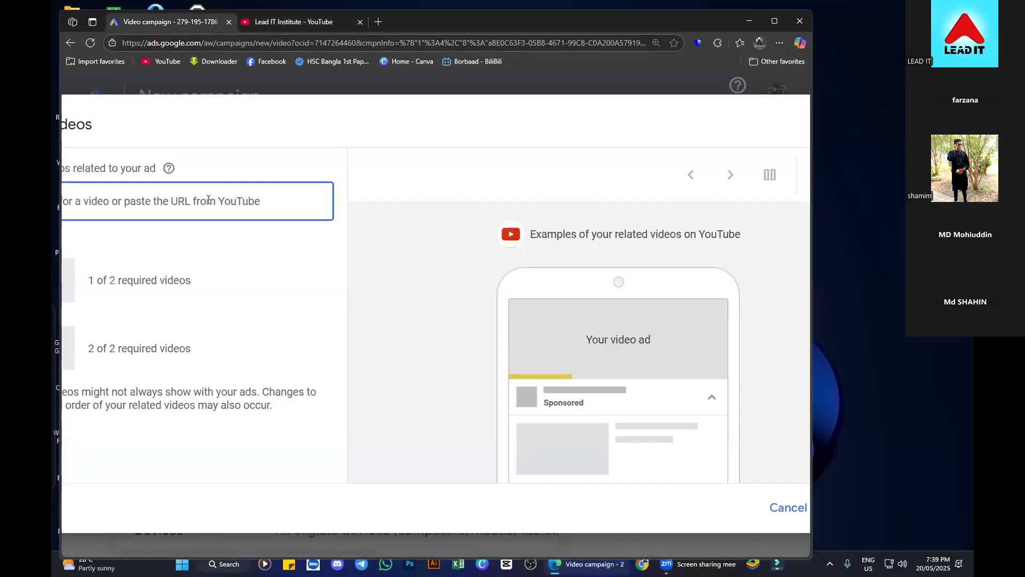
Paste the copied SEO class video link as the first related video, then return to YouTube
{"action": "right_click", "coordinate": [208, 200]}
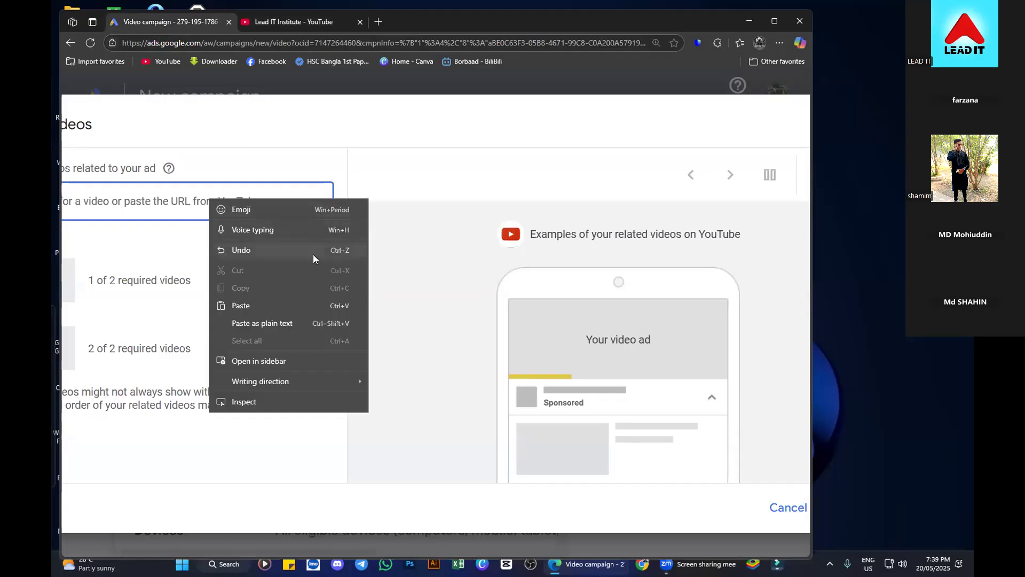
{"action": "left_click", "coordinate": [272, 304]}
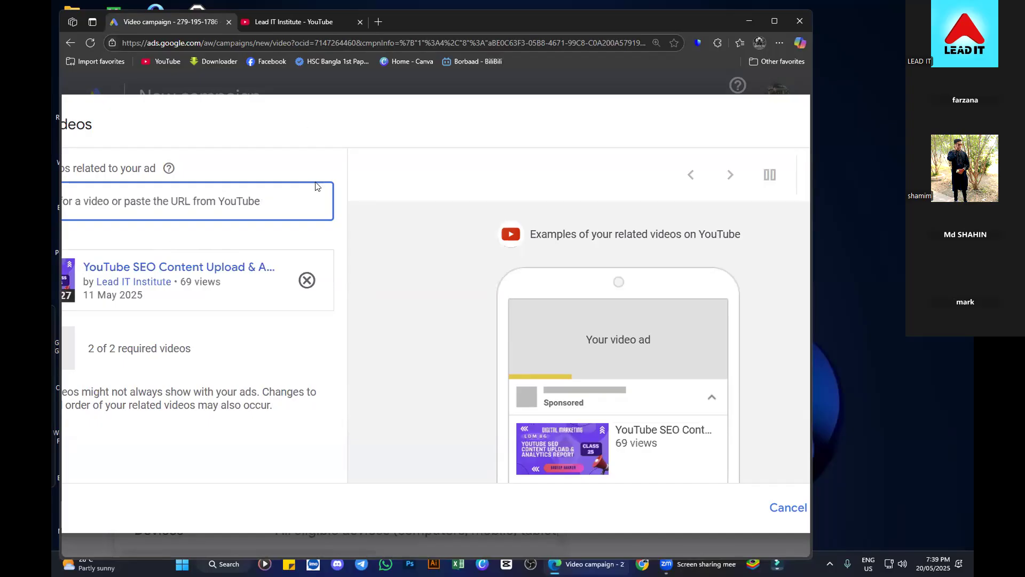
{"action": "left_click", "coordinate": [292, 21]}
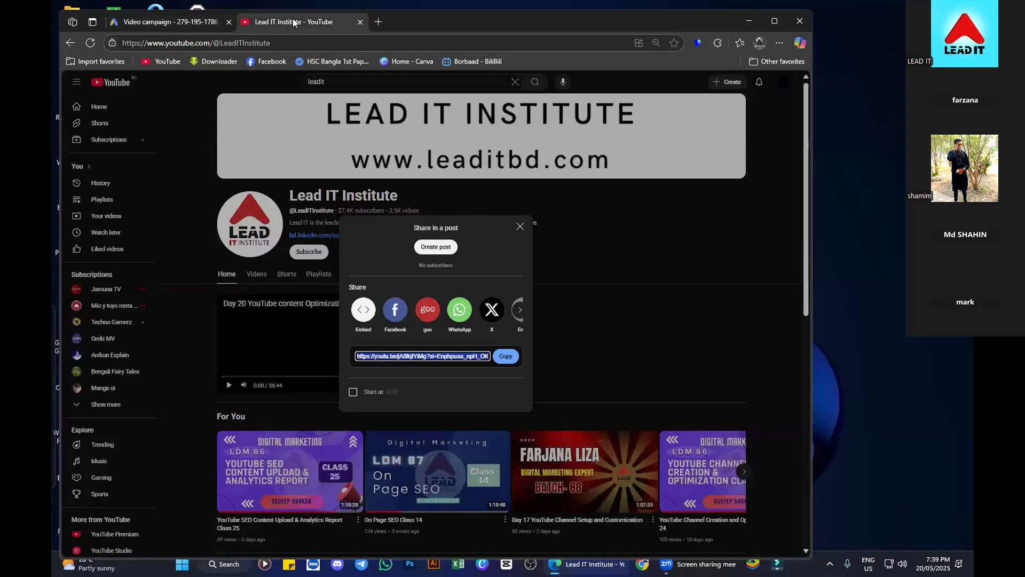
Copy the Day 17 YouTube Channel Setup and Customization video's share link, then return to Google Ads
{"action": "left_click", "coordinate": [653, 521]}
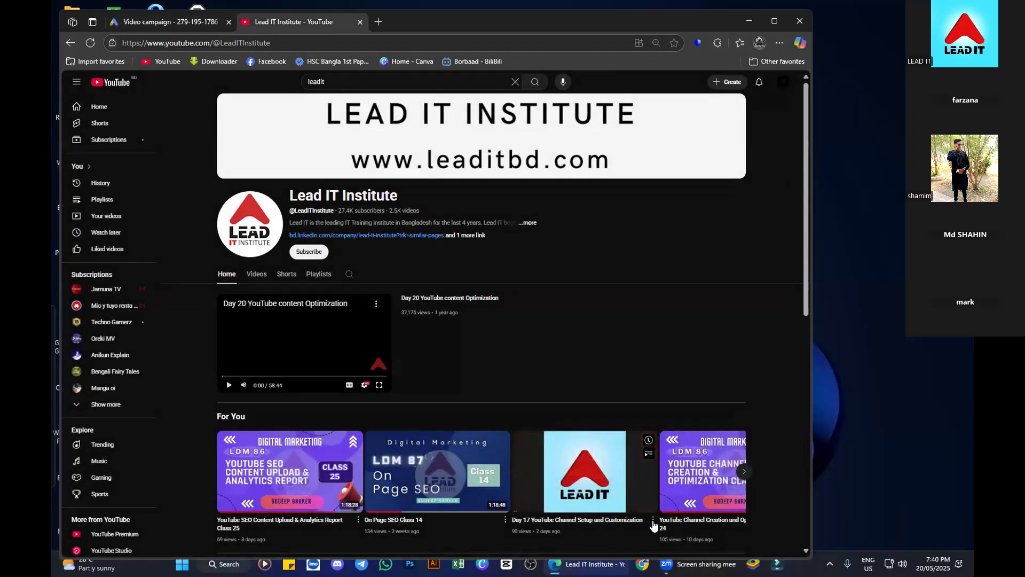
{"action": "left_click", "coordinate": [653, 521]}
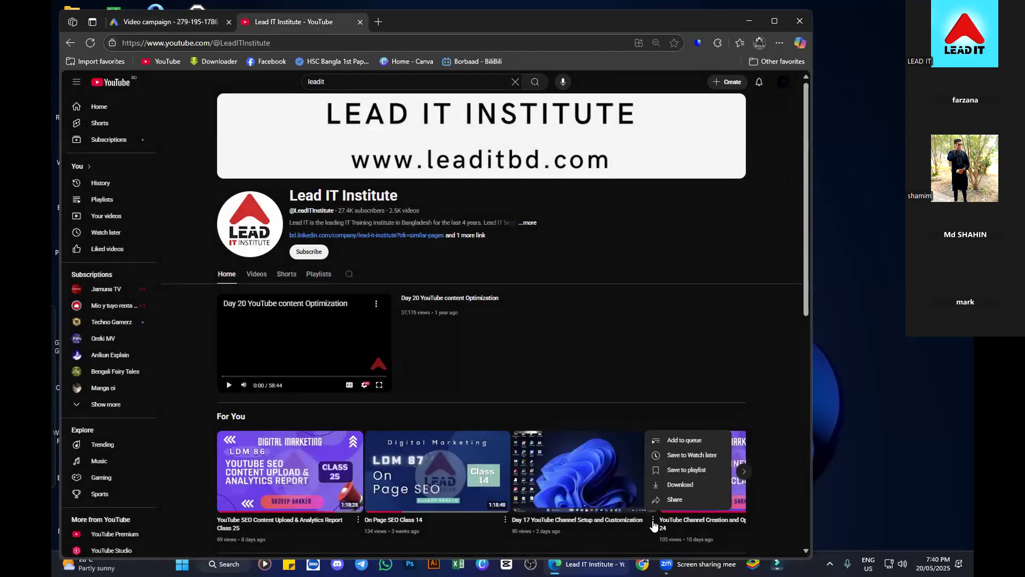
{"action": "left_click", "coordinate": [672, 498]}
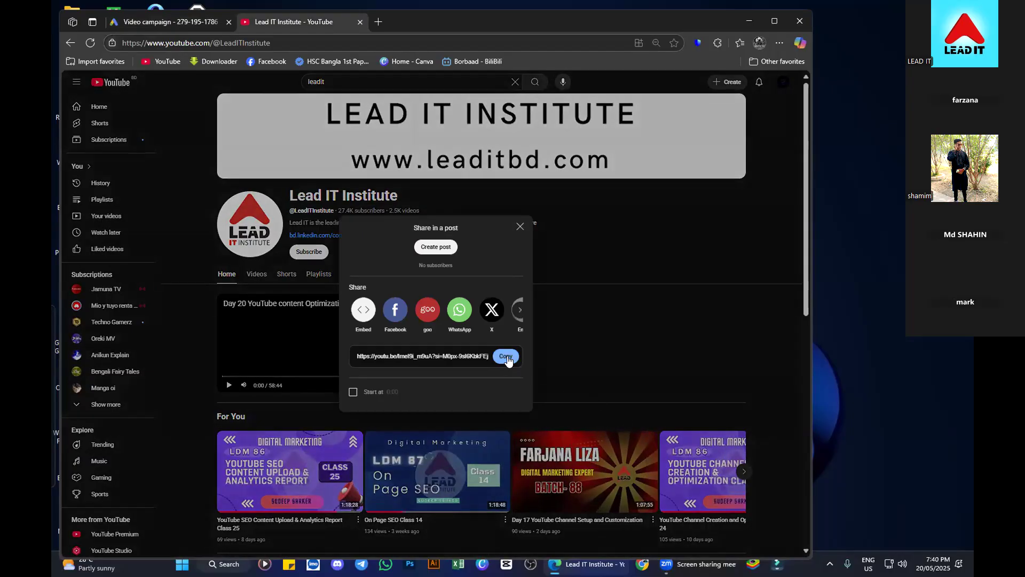
{"action": "left_click", "coordinate": [506, 357]}
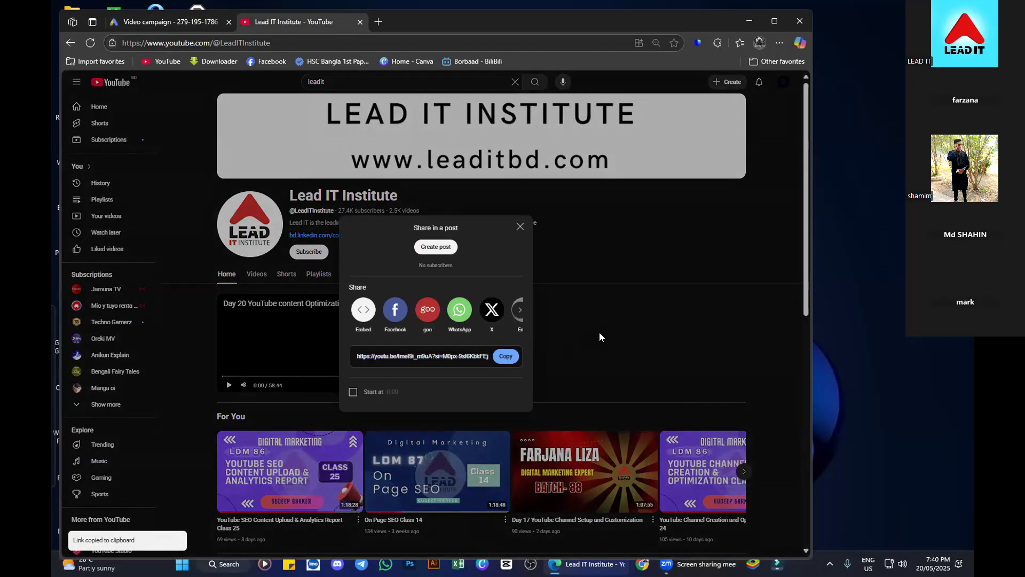
{"action": "left_click", "coordinate": [599, 336]}
{"action": "left_click", "coordinate": [171, 22]}
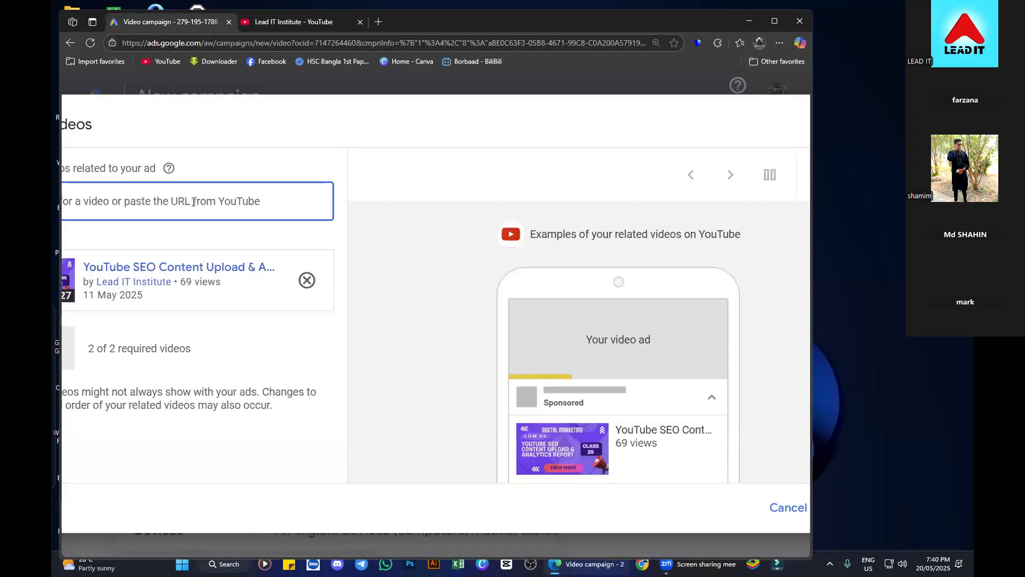
Paste the Day 17 video link as the second related video and save both to the campaign
{"action": "key", "text": "ctrl+v"}
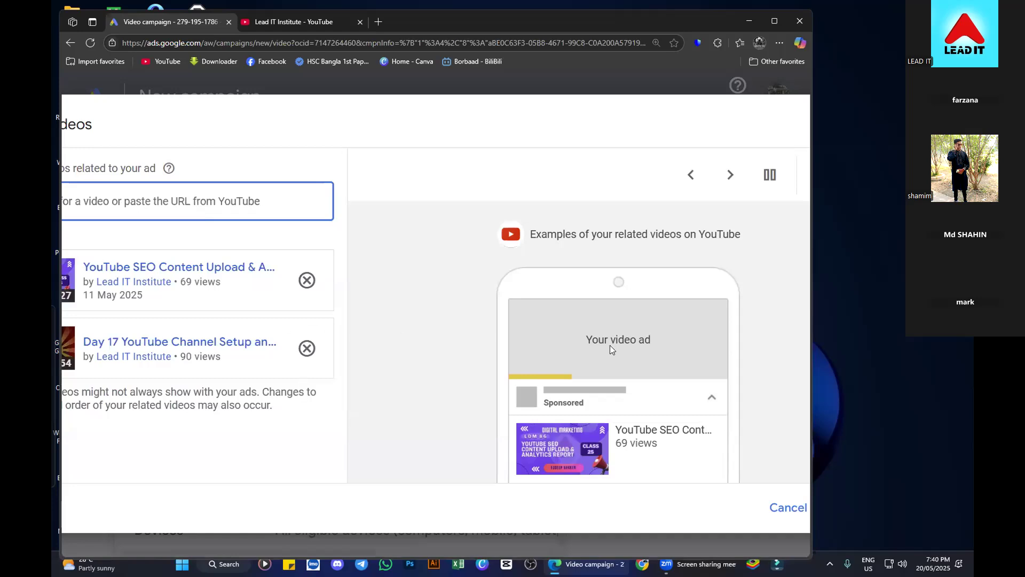
{"action": "scroll", "coordinate": [609, 345], "scroll_direction": "down", "scroll_amount": 3}
{"action": "scroll", "coordinate": [642, 357], "scroll_direction": "up", "scroll_amount": 2}
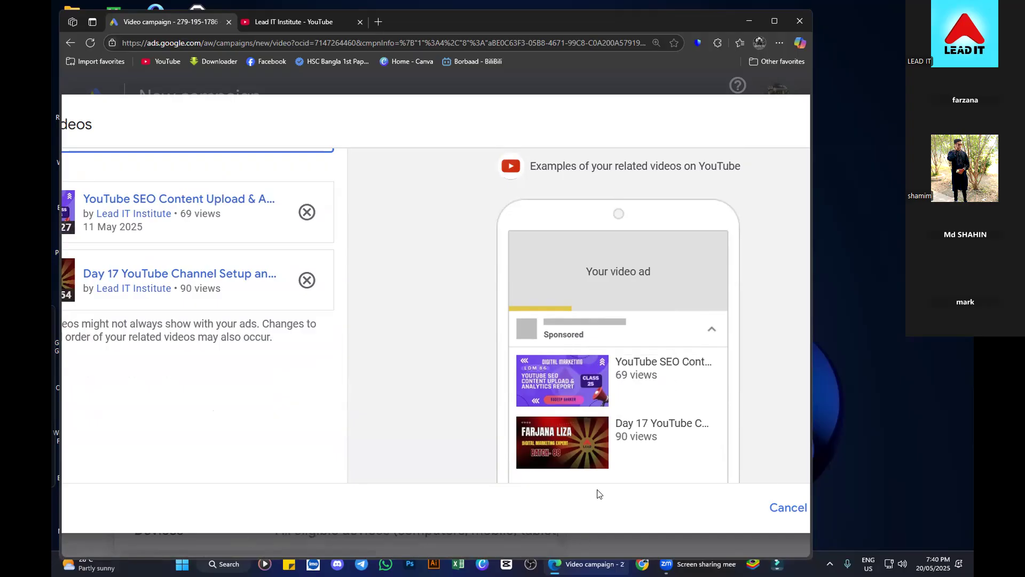
{"action": "left_click", "coordinate": [770, 22]}
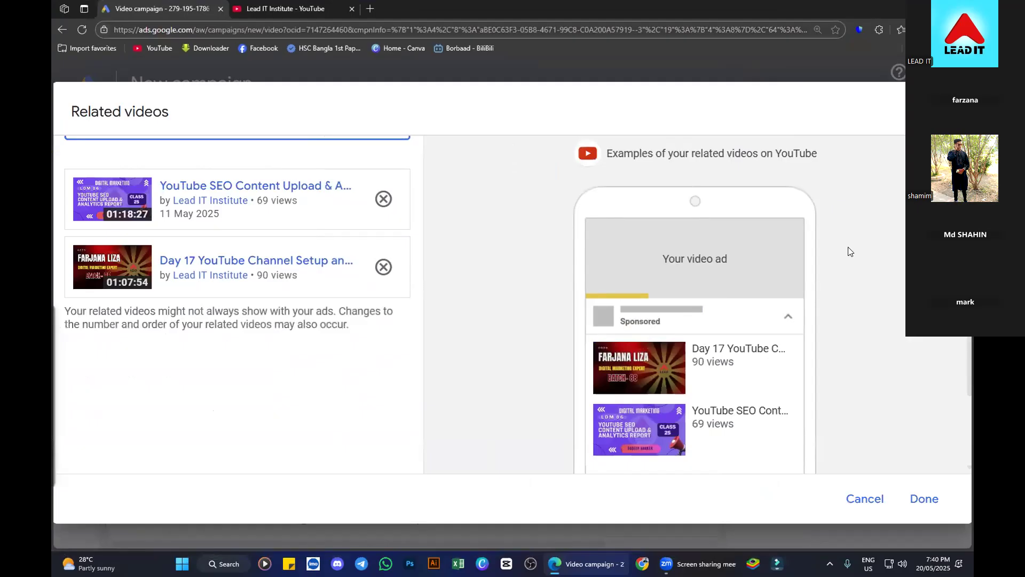
{"action": "left_click", "coordinate": [928, 499]}
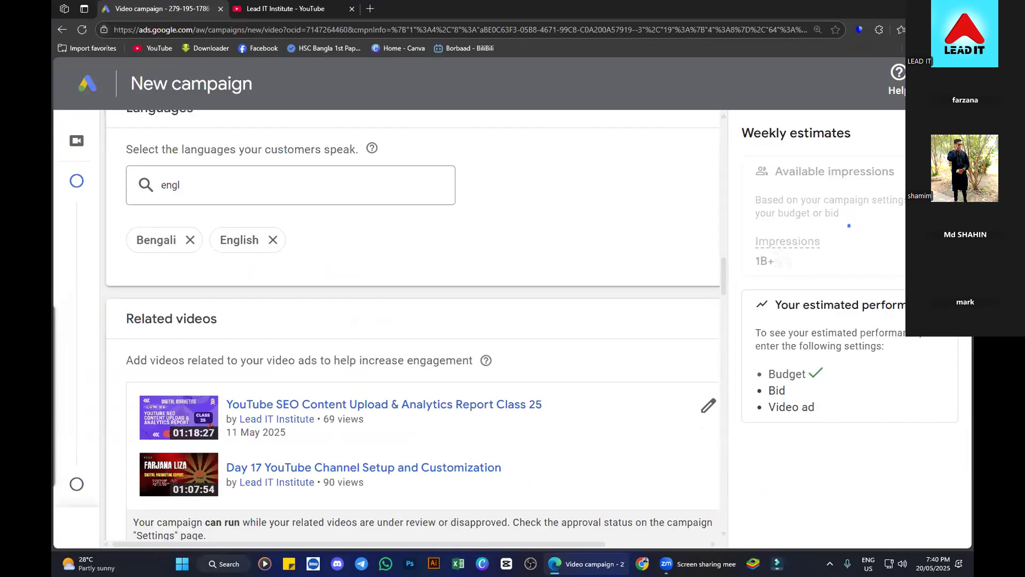
Try Set specific targeting under Devices, then revert to Show on all eligible devices
{"action": "left_click", "coordinate": [937, 8]}
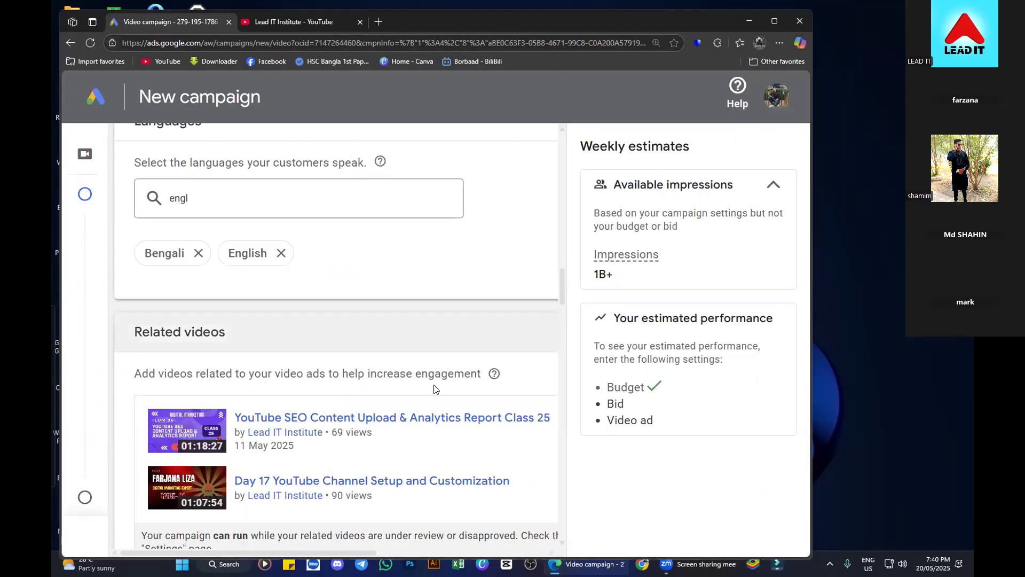
{"action": "scroll", "coordinate": [216, 330], "scroll_direction": "down", "scroll_amount": 2}
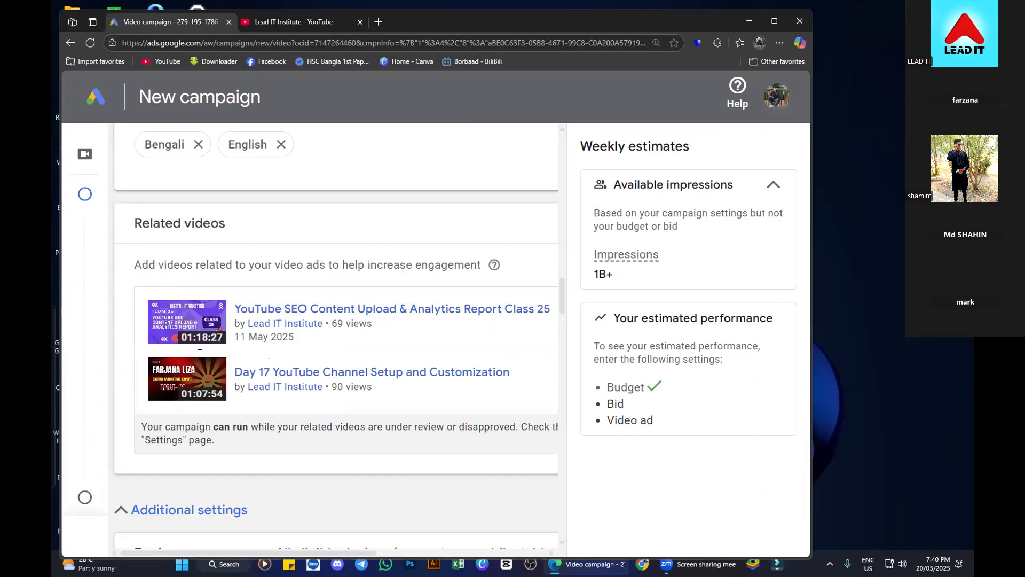
{"action": "scroll", "coordinate": [219, 385], "scroll_direction": "down", "scroll_amount": 2}
{"action": "scroll", "coordinate": [225, 408], "scroll_direction": "down", "scroll_amount": 2}
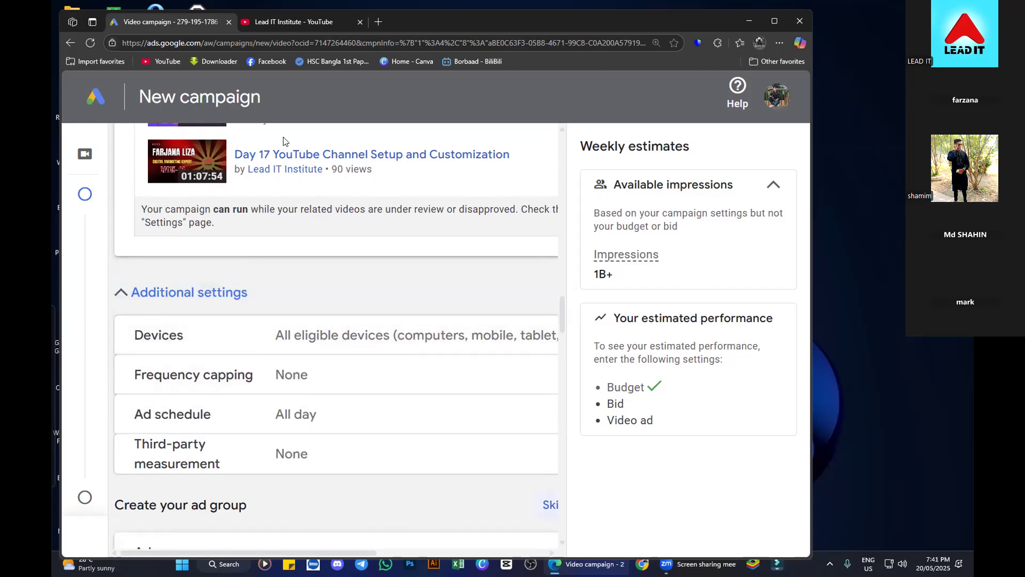
{"action": "left_click", "coordinate": [322, 333]}
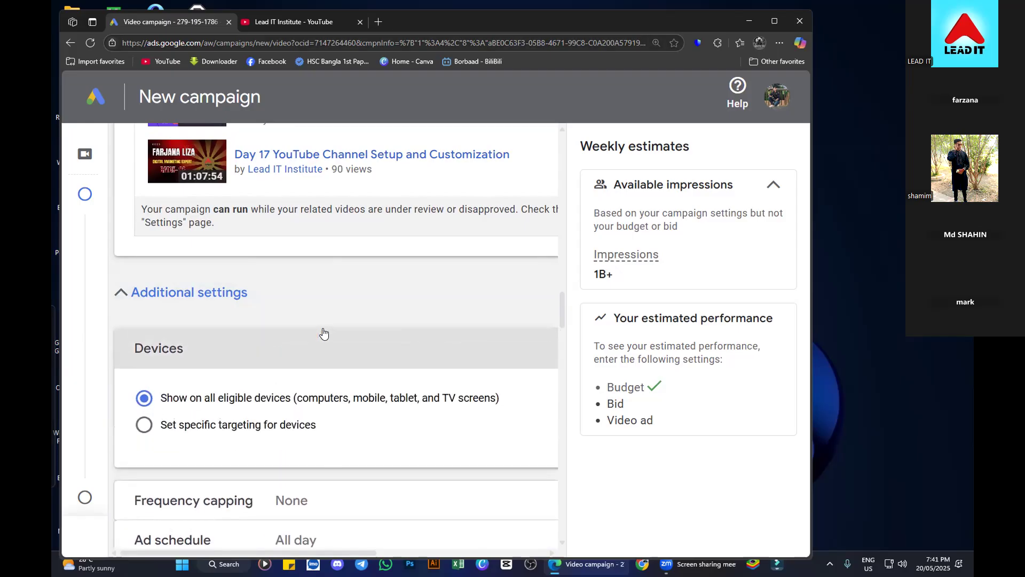
{"action": "scroll", "coordinate": [323, 332], "scroll_direction": "down", "scroll_amount": 2}
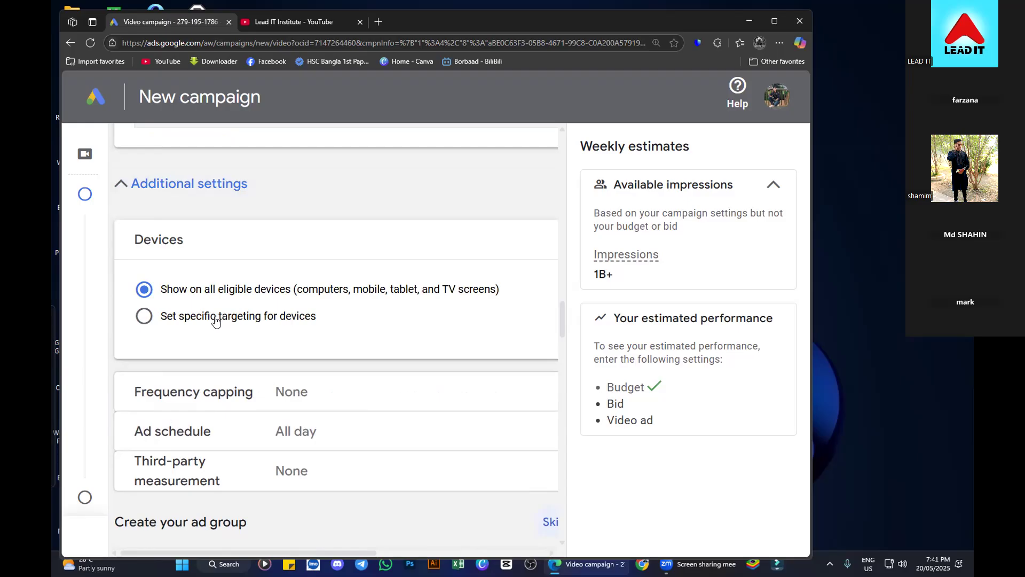
{"action": "left_click", "coordinate": [217, 317]}
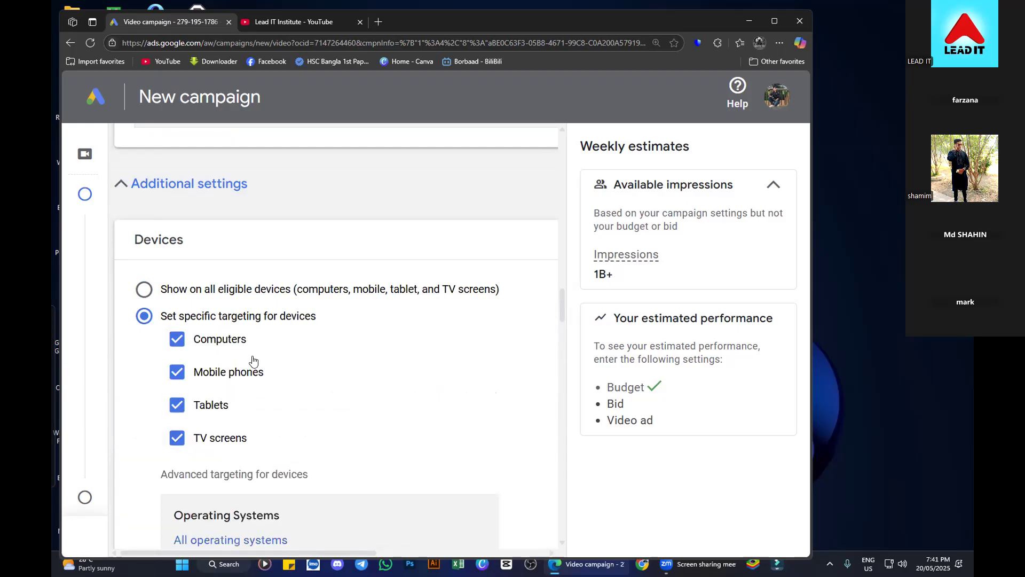
{"action": "left_click", "coordinate": [144, 289]}
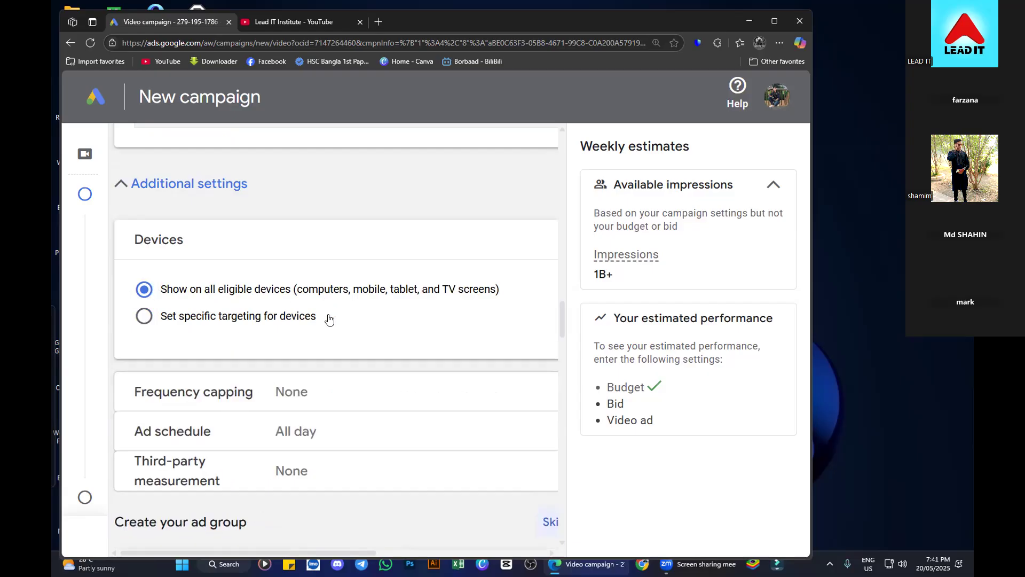
{"action": "scroll", "coordinate": [308, 330], "scroll_direction": "down", "scroll_amount": 2}
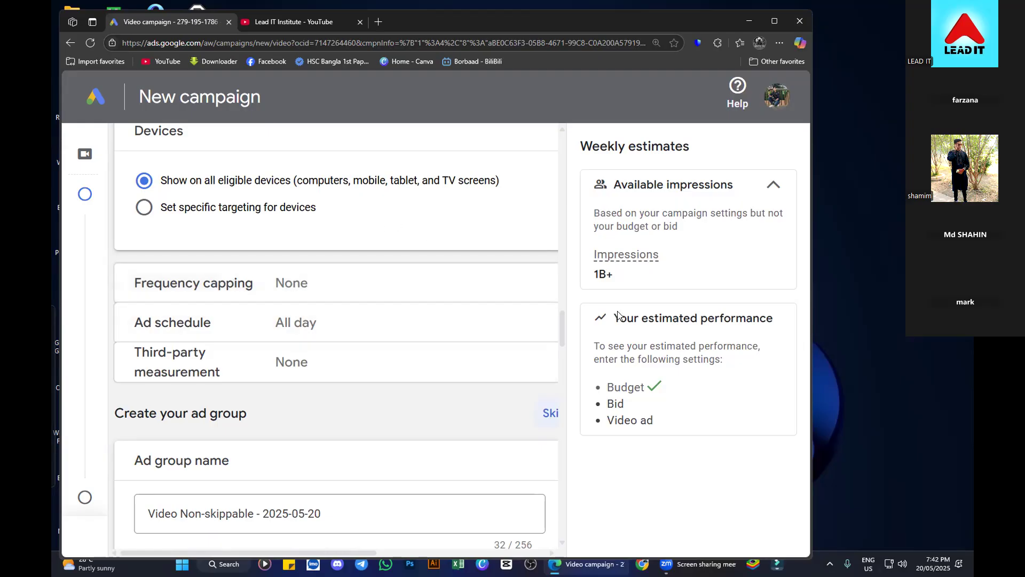
Select the 1B+ impressions estimate and expand the Frequency capping settings
{"action": "double_click", "coordinate": [606, 270]}
{"action": "left_click", "coordinate": [608, 271]}
{"action": "left_click_drag", "start_coordinate": [615, 275], "coordinate": [595, 274]}
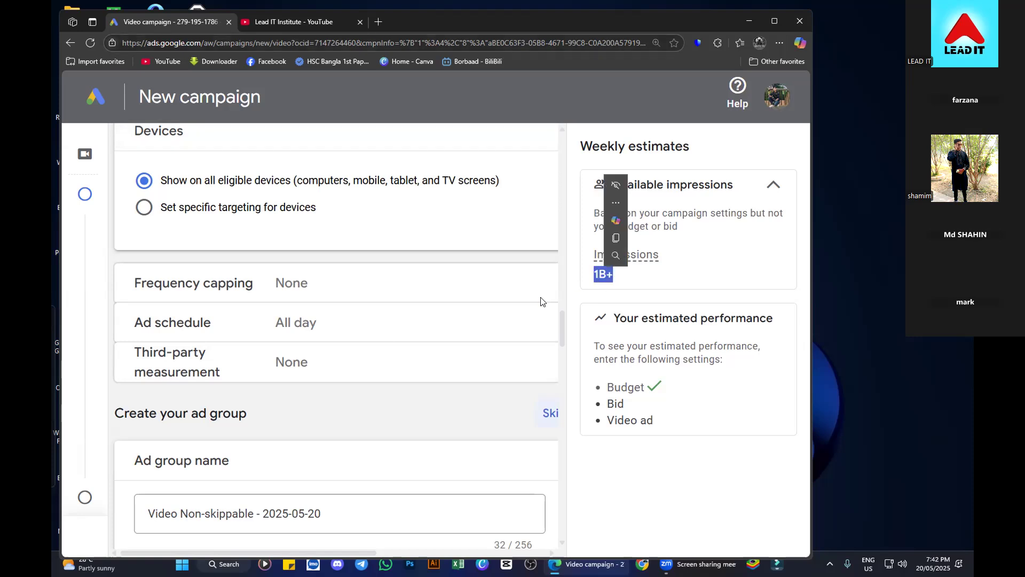
{"action": "left_click", "coordinate": [307, 290]}
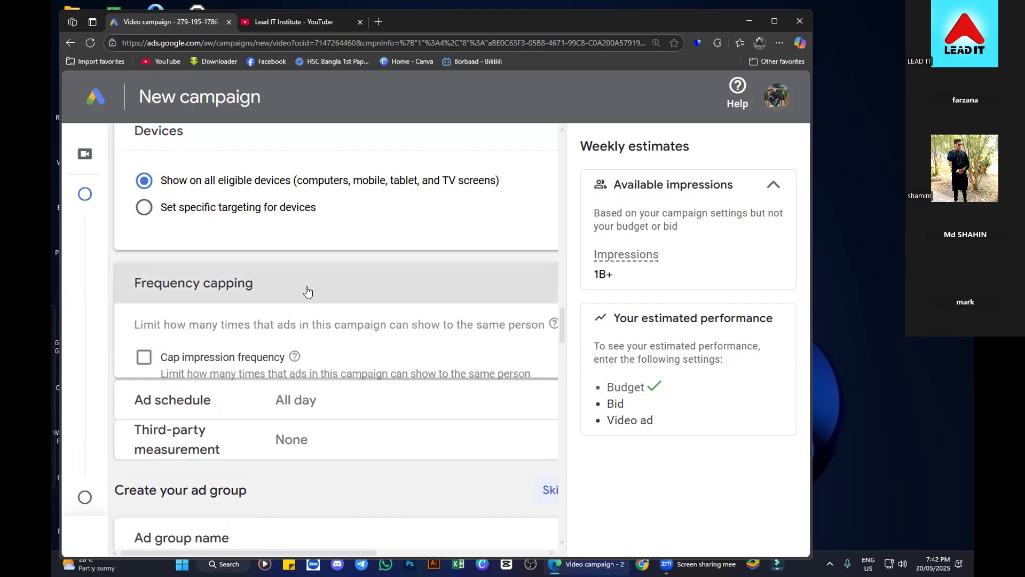
{"action": "left_click", "coordinate": [145, 358]}
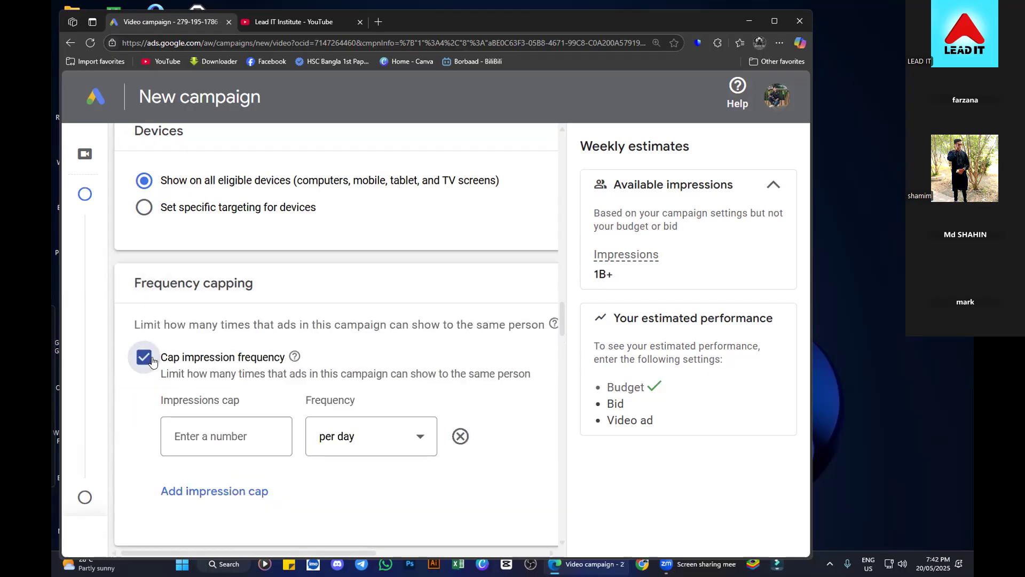
{"action": "left_click", "coordinate": [361, 436]}
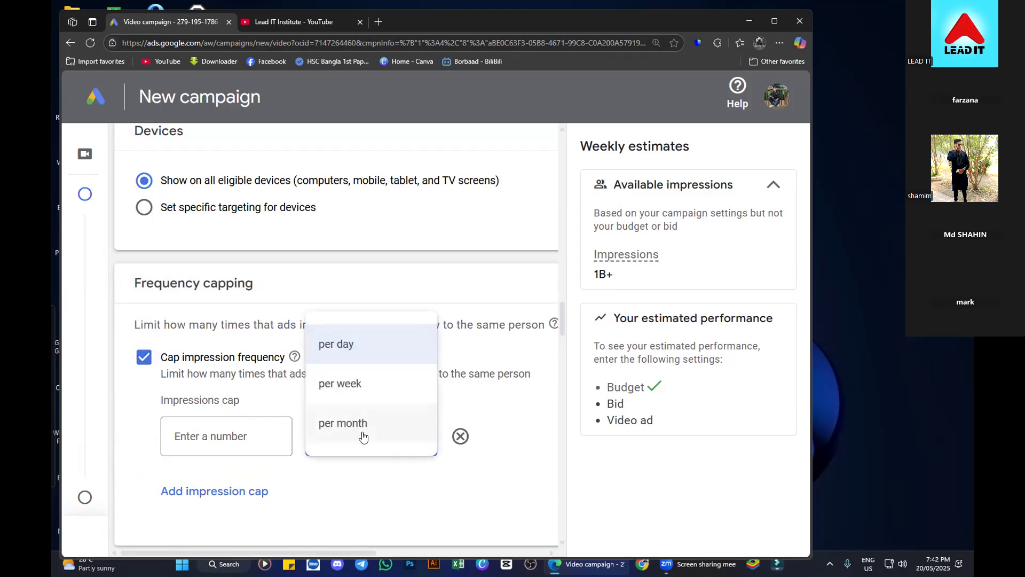
{"action": "left_click", "coordinate": [193, 438]}
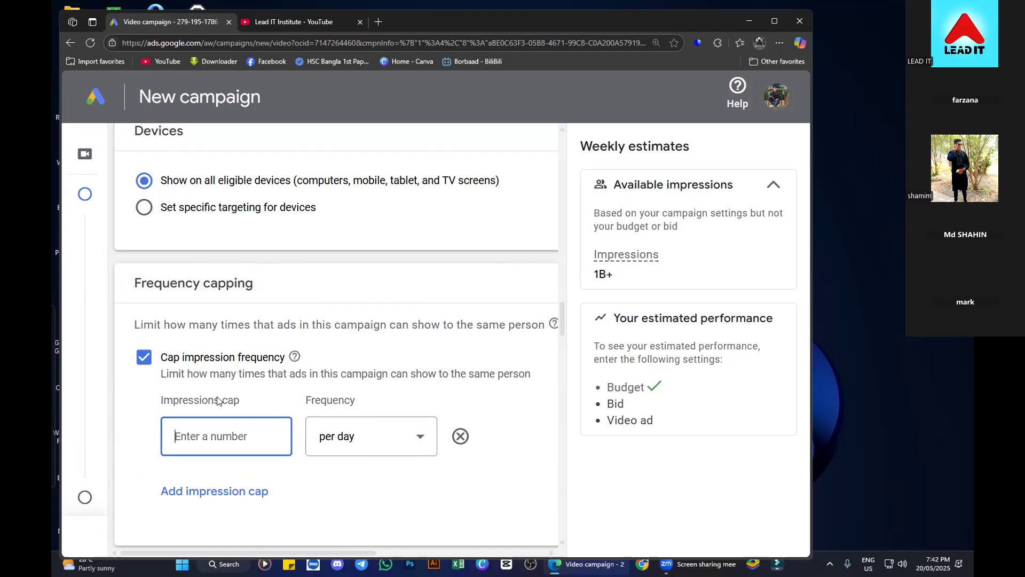
{"action": "type", "text": "10"}
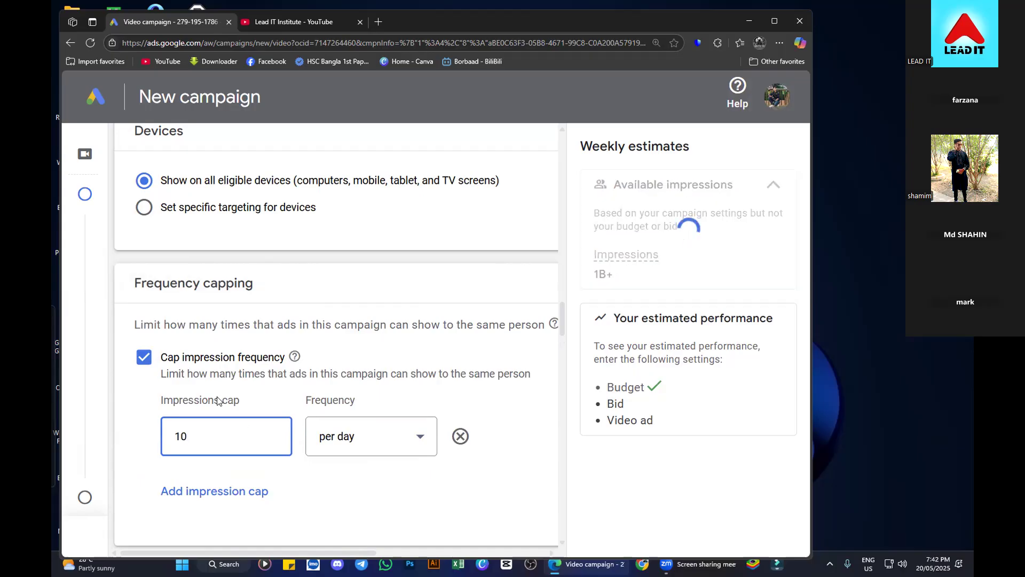
{"action": "left_click", "coordinate": [631, 293]}
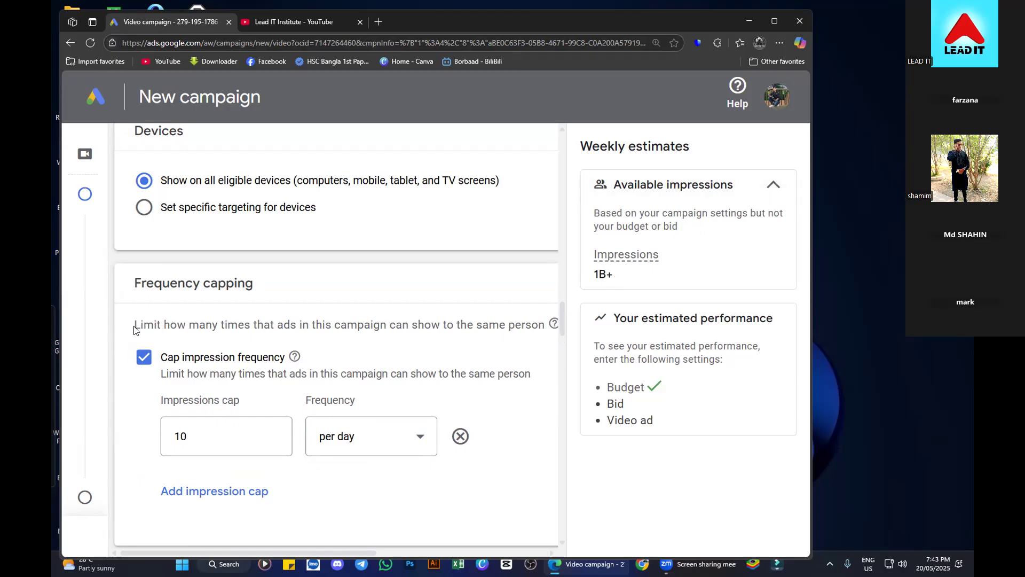
{"action": "left_click", "coordinate": [140, 356]}
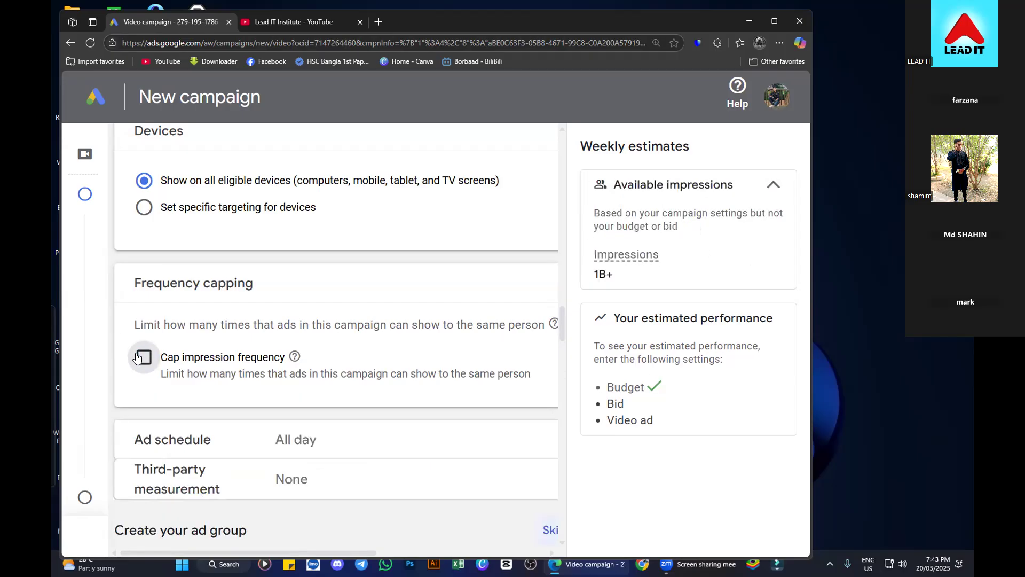
{"action": "scroll", "coordinate": [427, 377], "scroll_direction": "down", "scroll_amount": 1}
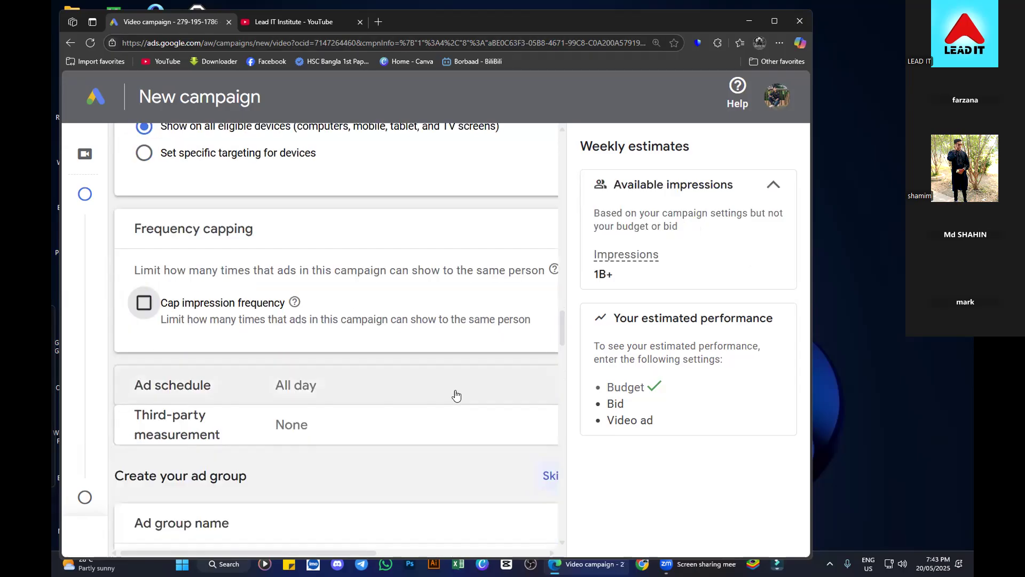
{"action": "scroll", "coordinate": [211, 419], "scroll_direction": "down", "scroll_amount": 2}
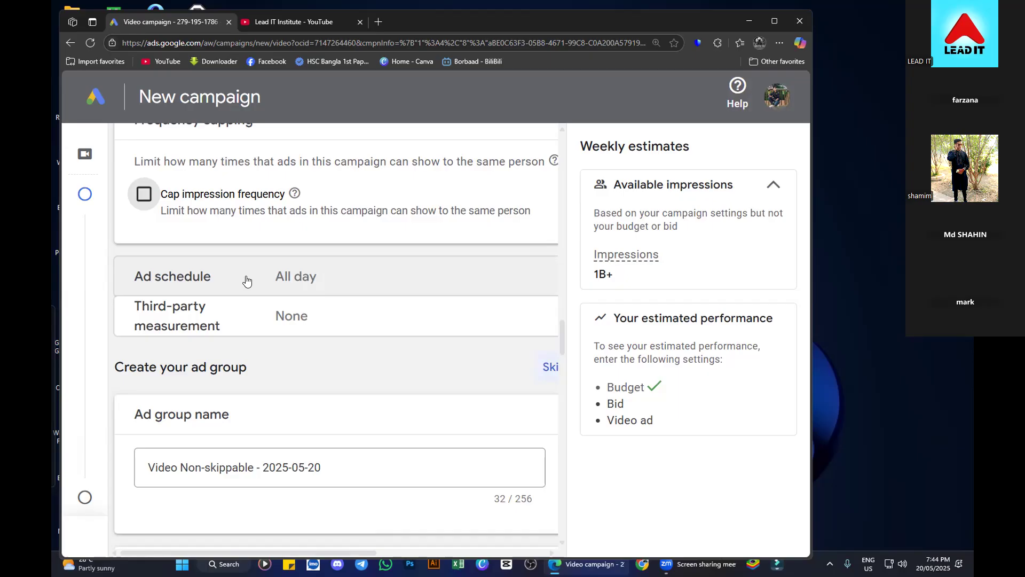
{"action": "scroll", "coordinate": [243, 275], "scroll_direction": "down", "scroll_amount": 1}
{"action": "scroll", "coordinate": [257, 377], "scroll_direction": "down", "scroll_amount": 1}
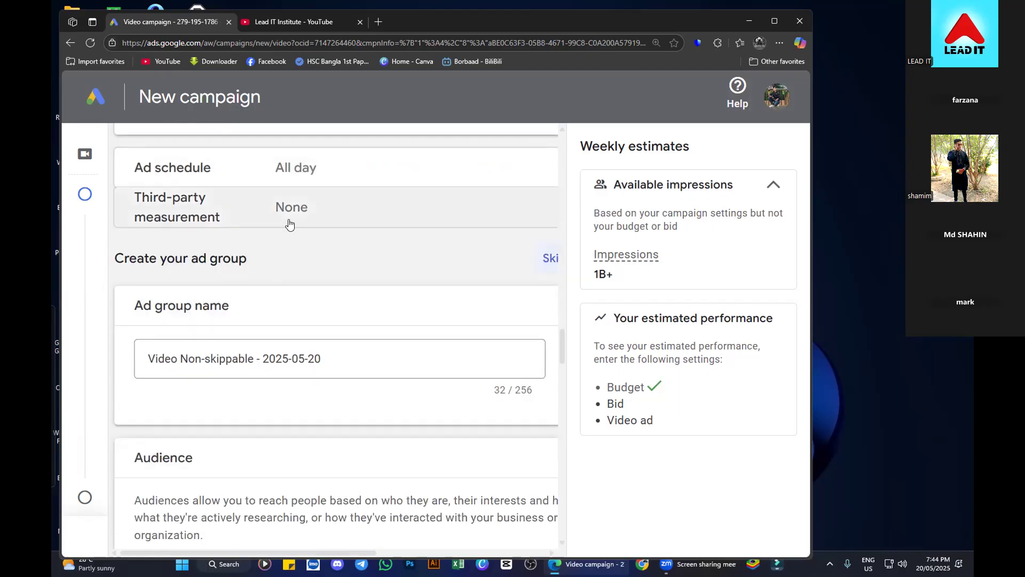
{"action": "scroll", "coordinate": [289, 224], "scroll_direction": "up", "scroll_amount": 1}
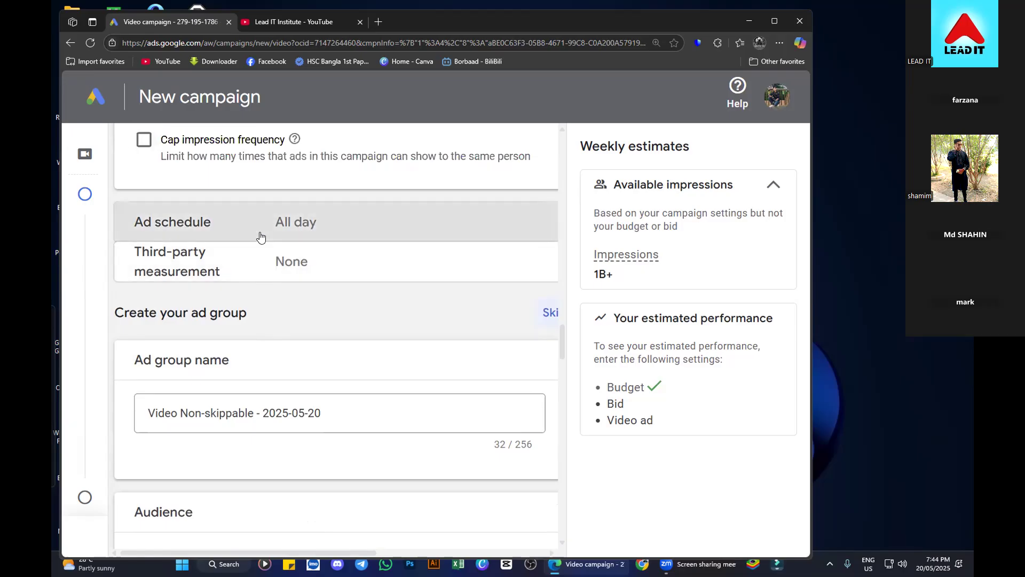
{"action": "left_click", "coordinate": [260, 237]}
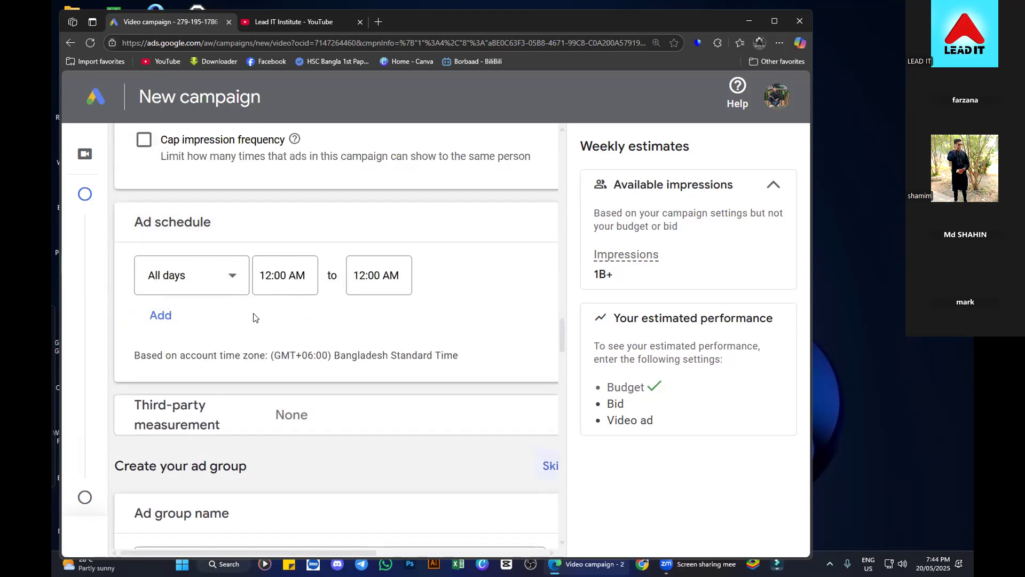
{"action": "left_click", "coordinate": [229, 226]}
{"action": "scroll", "coordinate": [304, 300], "scroll_direction": "down", "scroll_amount": 1}
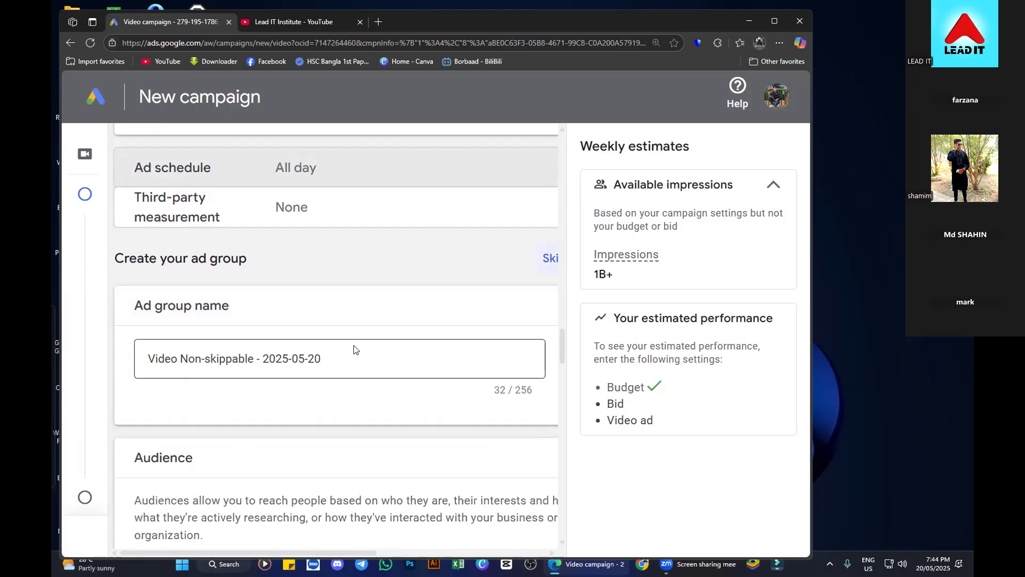
Replace the ad group name with a first typed draft of 'freelancing audience'
{"action": "left_click_drag", "start_coordinate": [338, 362], "coordinate": [51, 386]}
{"action": "scroll", "coordinate": [334, 473], "scroll_direction": "down", "scroll_amount": 2}
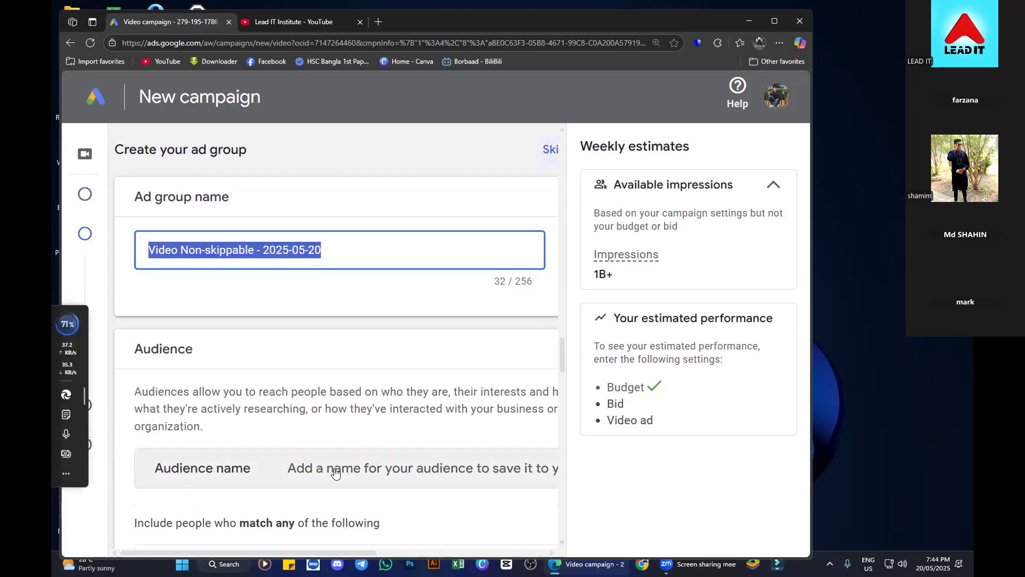
{"action": "scroll", "coordinate": [335, 473], "scroll_direction": "down", "scroll_amount": 1}
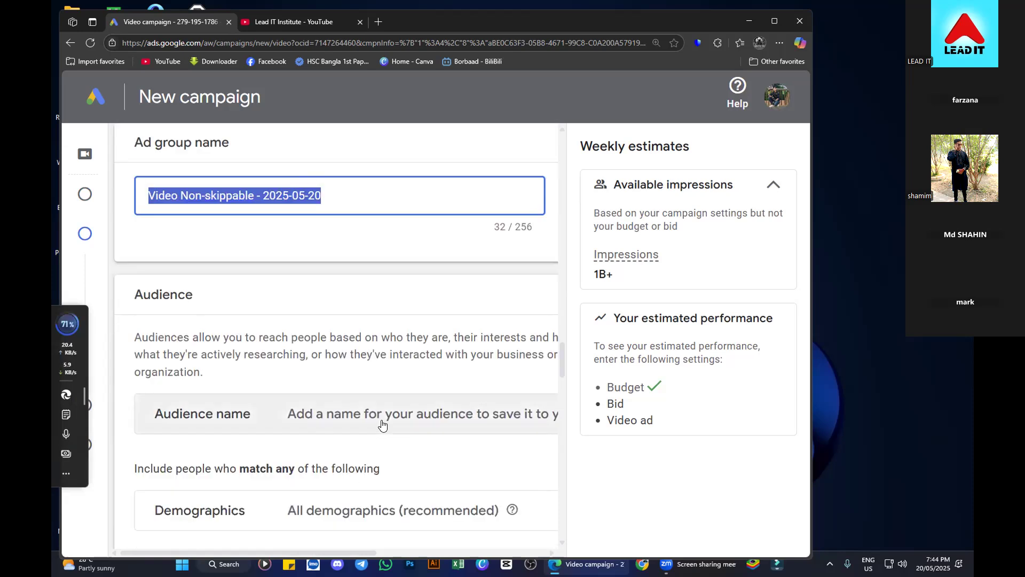
{"action": "scroll", "coordinate": [331, 331], "scroll_direction": "up", "scroll_amount": 2}
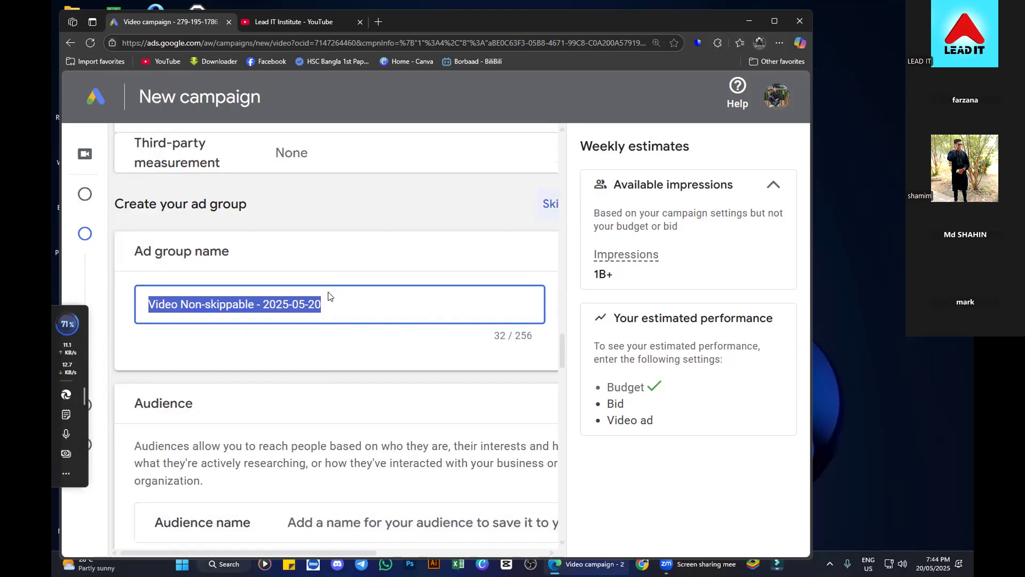
{"action": "type", "text": "fa"}
{"action": "key", "text": "BackSpace"}
{"action": "type", "text": "reelance"}
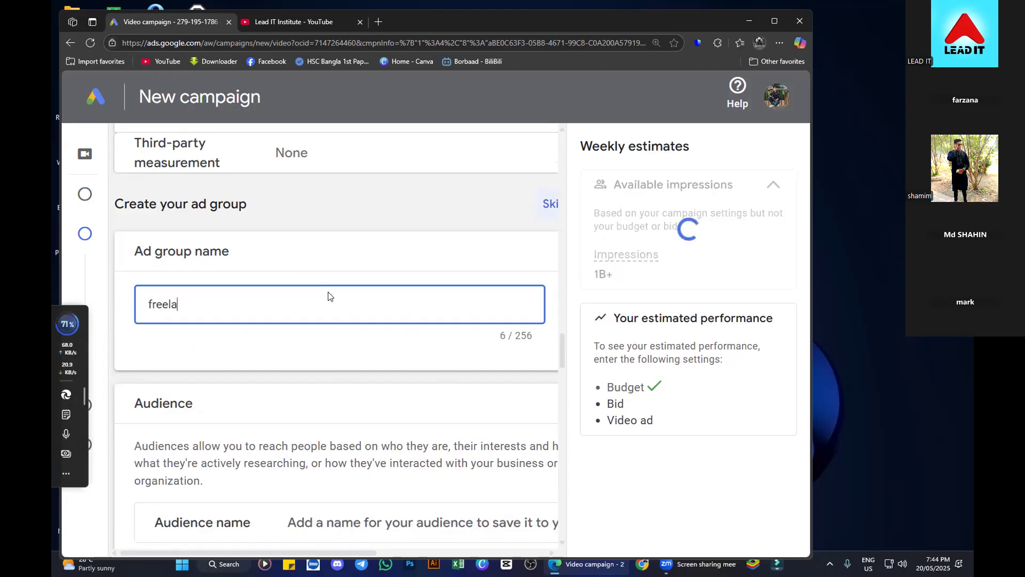
{"action": "key", "text": "BackSpace"}
{"action": "type", "text": "ing ad"}
{"action": "key", "text": "BackSpace"}
{"action": "key", "text": "BackSpace"}
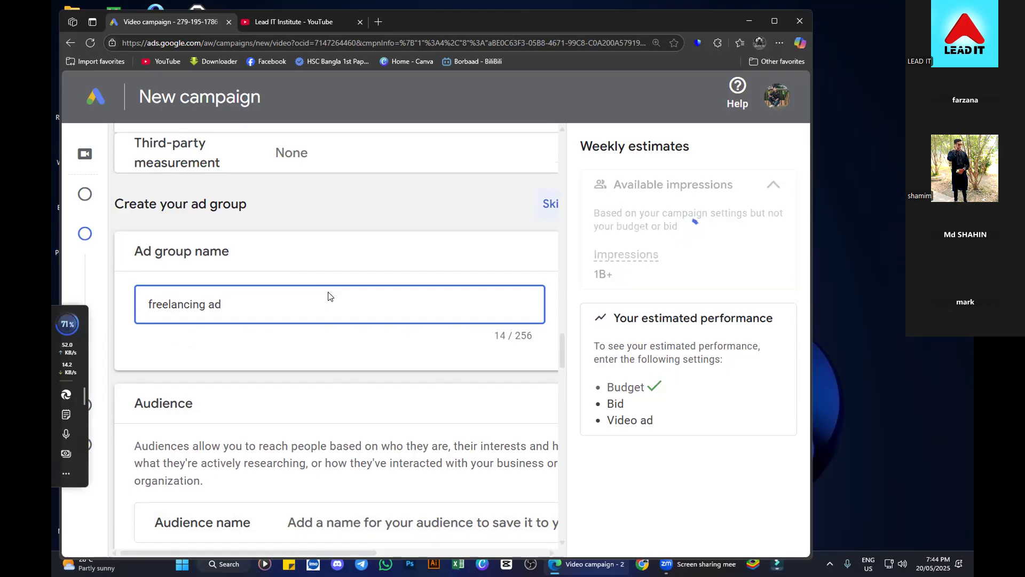
{"action": "type", "text": "uence"}
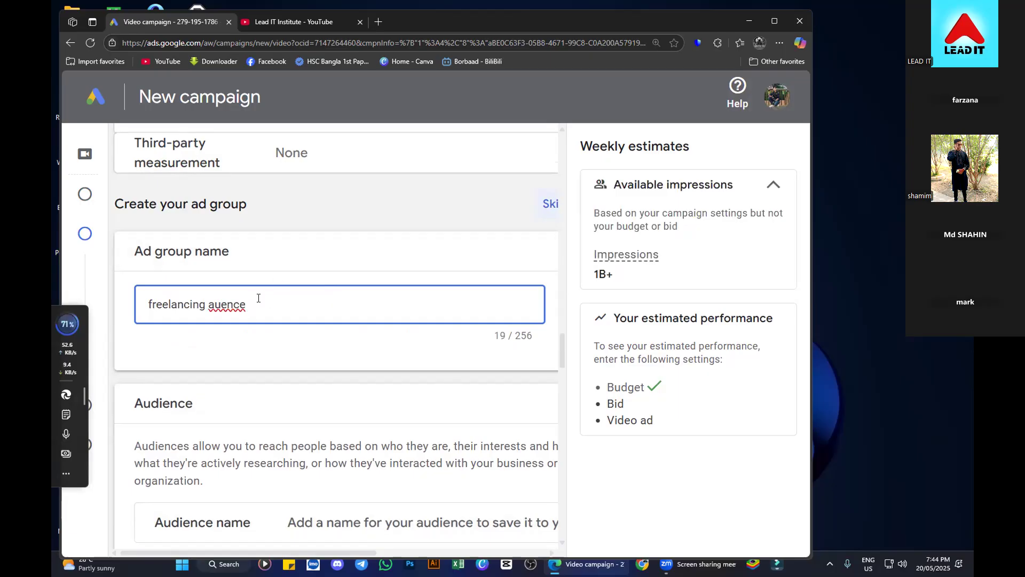
Fix the misspelled ending so the ad group name reads 'freelancing audience'
{"action": "right_click", "coordinate": [235, 308]}
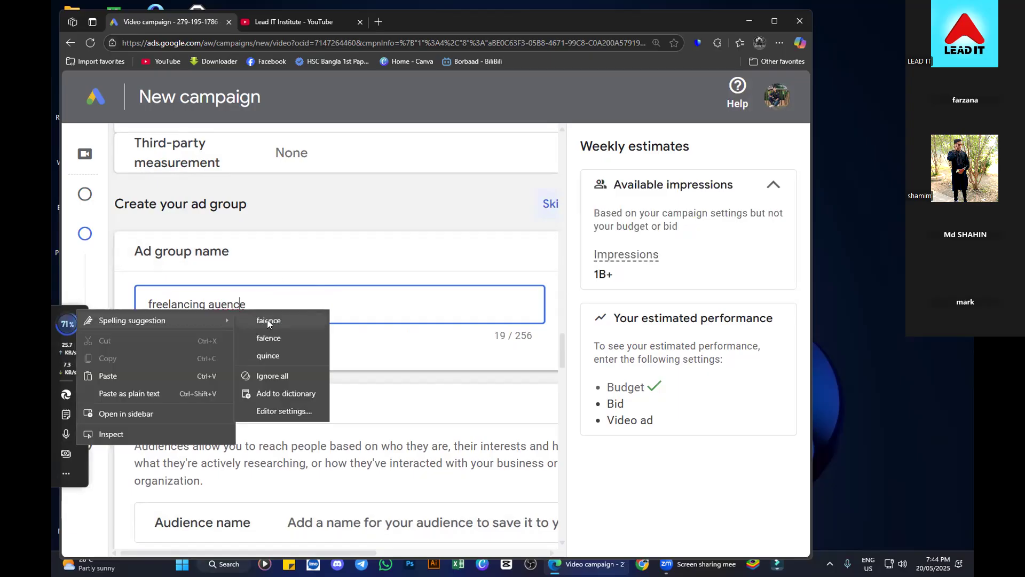
{"action": "right_click", "coordinate": [256, 290]}
{"action": "right_click", "coordinate": [227, 302]}
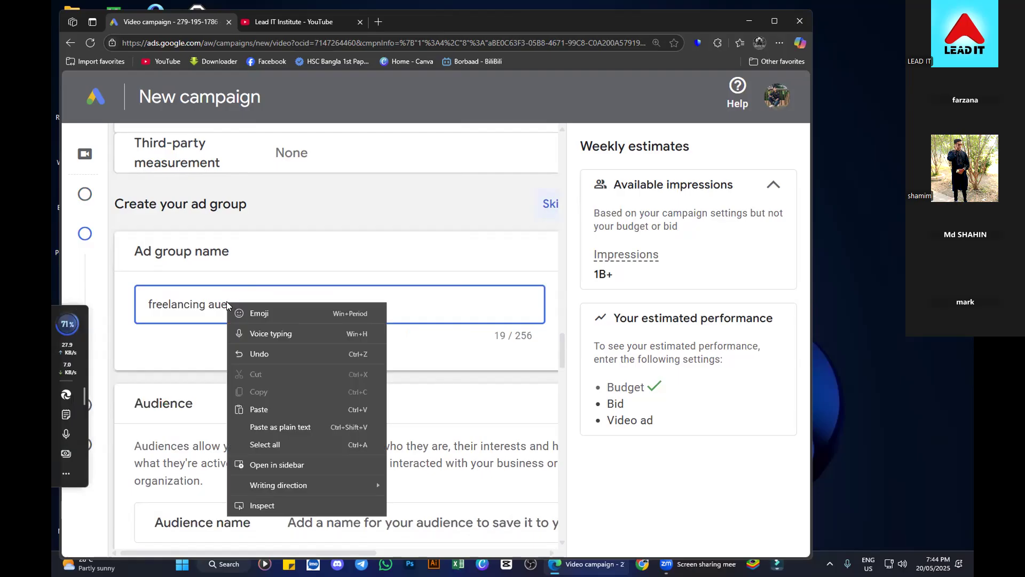
{"action": "left_click", "coordinate": [264, 292]}
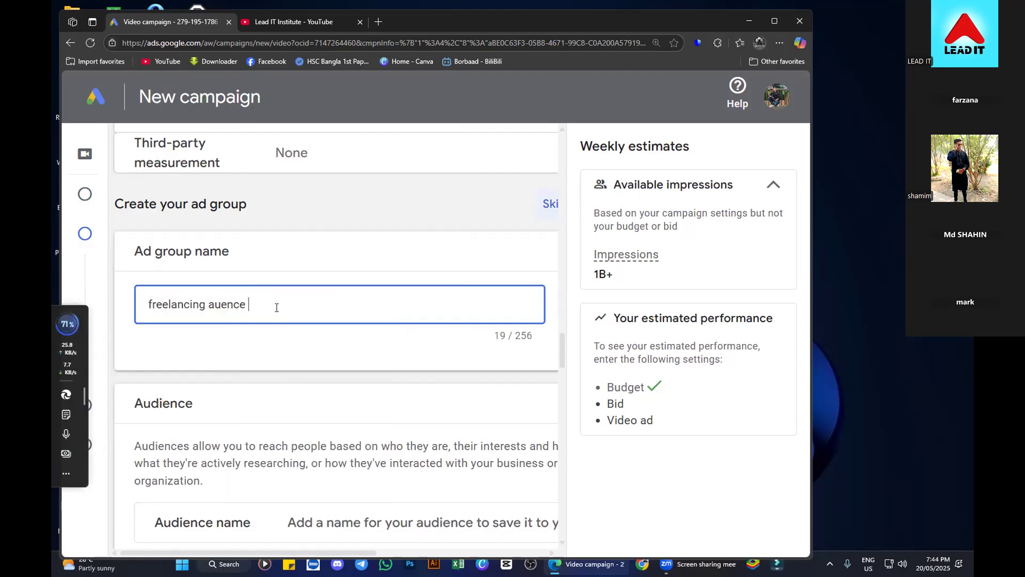
{"action": "key", "text": "BackSpace"}
{"action": "key", "text": "BackSpace"}
{"action": "key", "text": "BackSpace"}
{"action": "key", "text": "BackSpace"}
{"action": "key", "text": "BackSpace"}
{"action": "type", "text": "dience"}
{"action": "scroll", "coordinate": [393, 315], "scroll_direction": "down", "scroll_amount": 1}
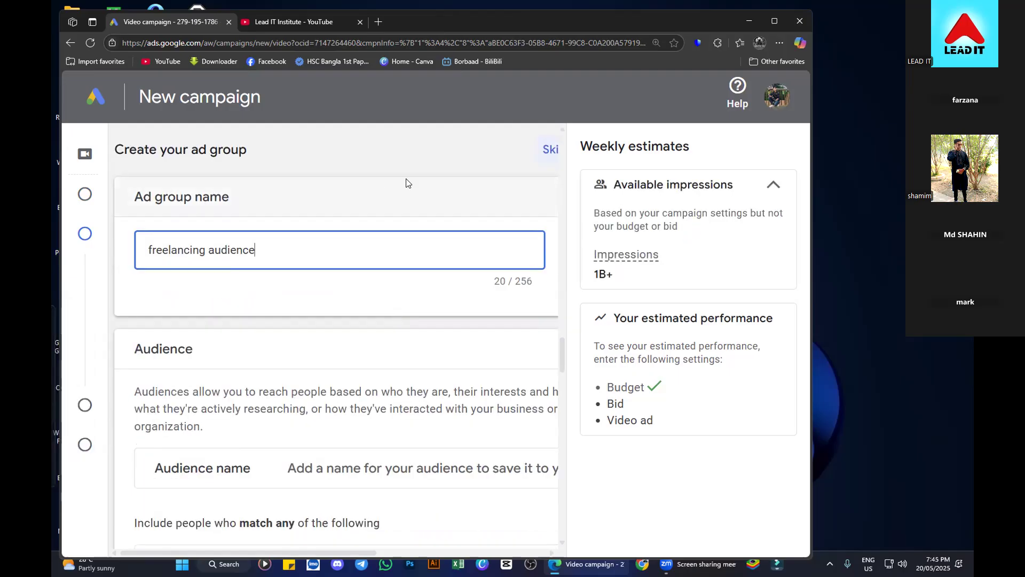
{"action": "scroll", "coordinate": [374, 203], "scroll_direction": "down", "scroll_amount": 2}
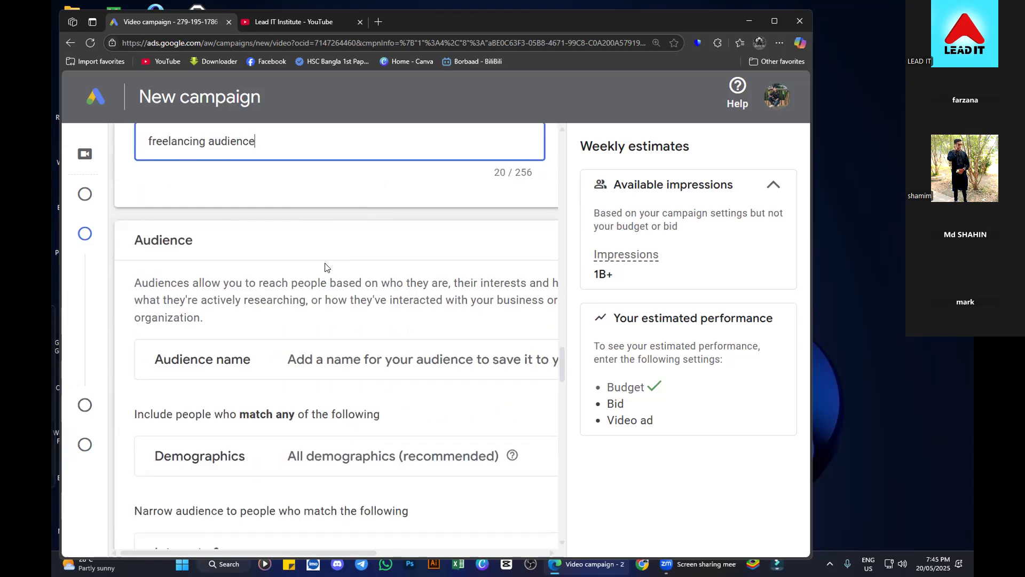
Expand the Audience name row to reveal the 'Enter audience name' field
{"action": "left_click", "coordinate": [379, 360]}
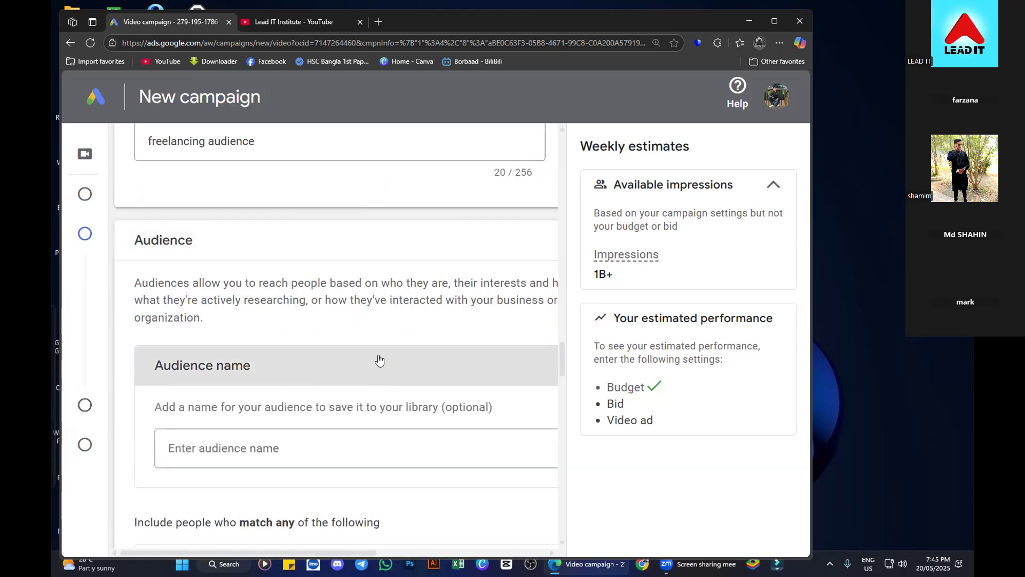
{"action": "scroll", "coordinate": [272, 447], "scroll_direction": "down", "scroll_amount": 2}
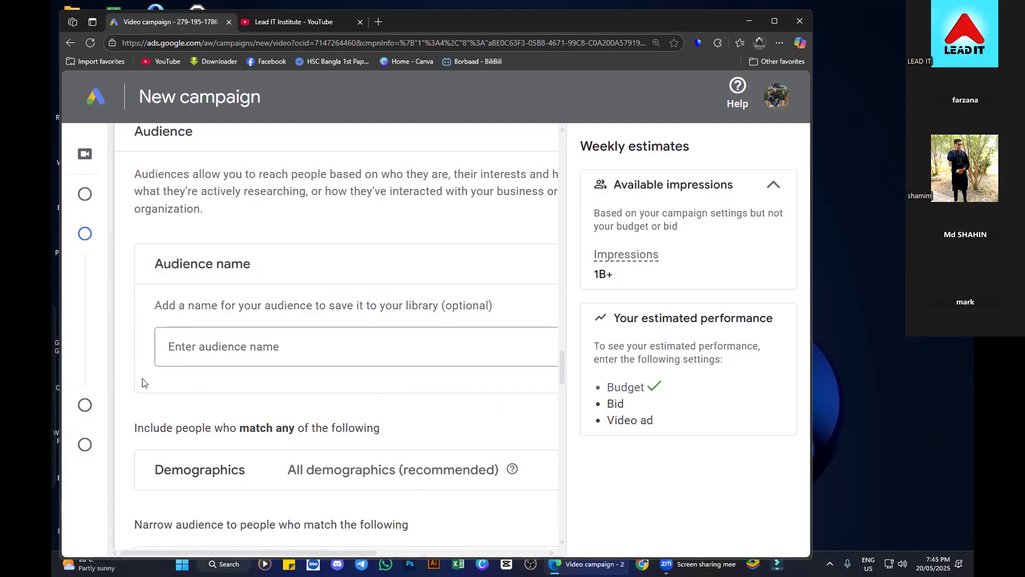
{"action": "scroll", "coordinate": [143, 404], "scroll_direction": "down", "scroll_amount": 2}
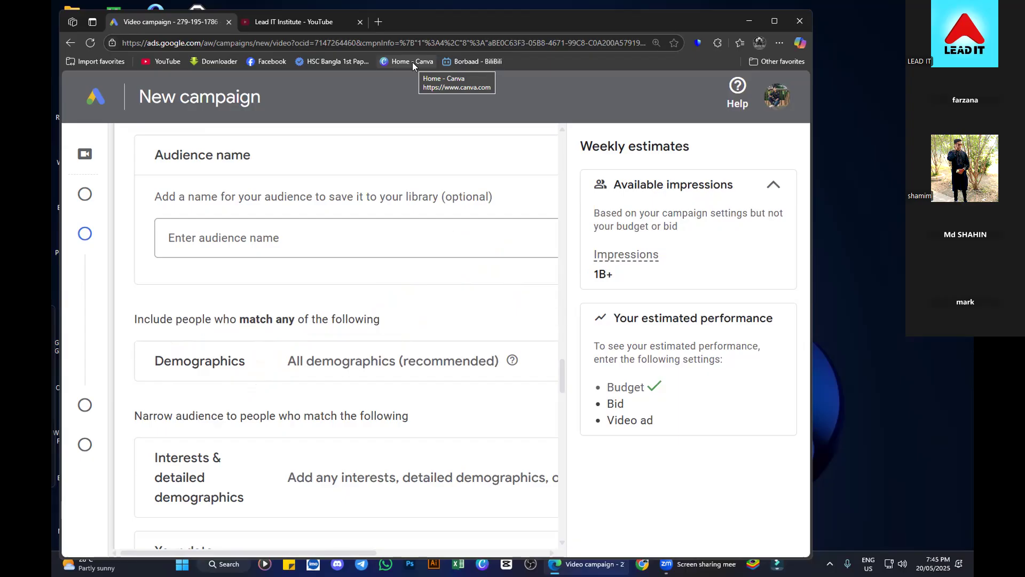
Review Demographics and Additional demographics, keeping All demographics, and expand Interests & detailed demographics
{"action": "left_click", "coordinate": [337, 370]}
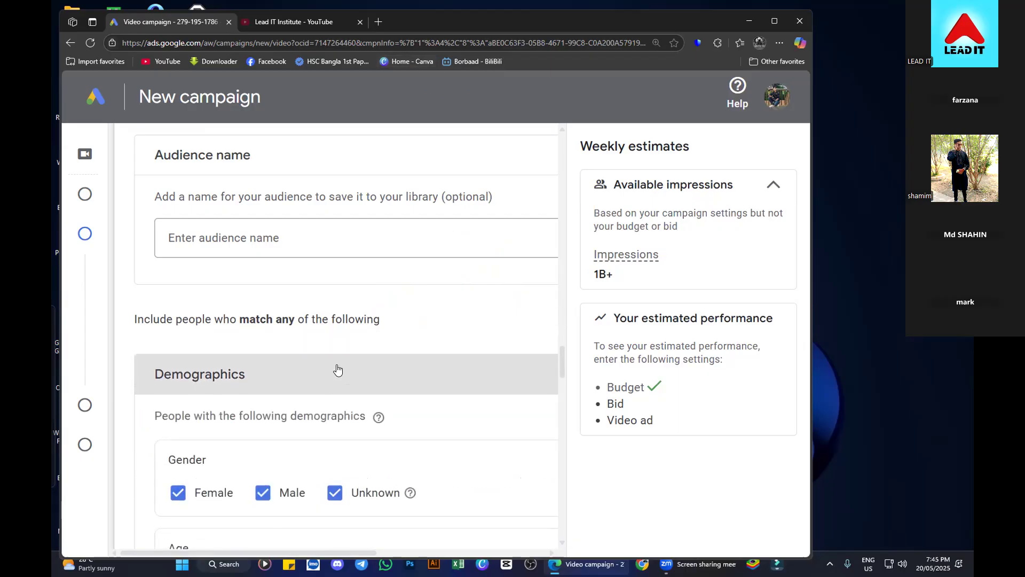
{"action": "scroll", "coordinate": [222, 458], "scroll_direction": "down", "scroll_amount": 4}
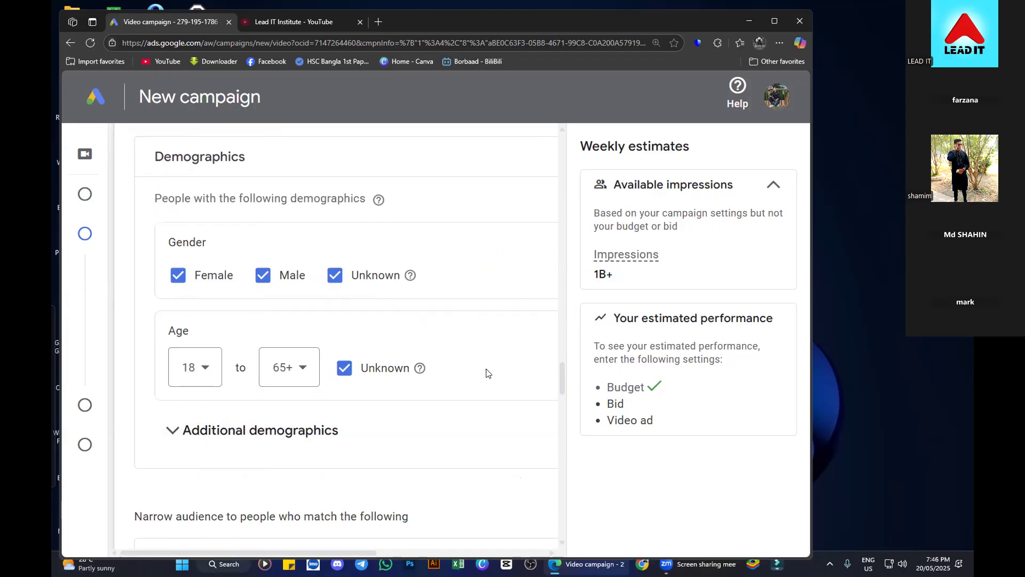
{"action": "scroll", "coordinate": [434, 394], "scroll_direction": "down", "scroll_amount": 2}
{"action": "left_click", "coordinate": [313, 341]}
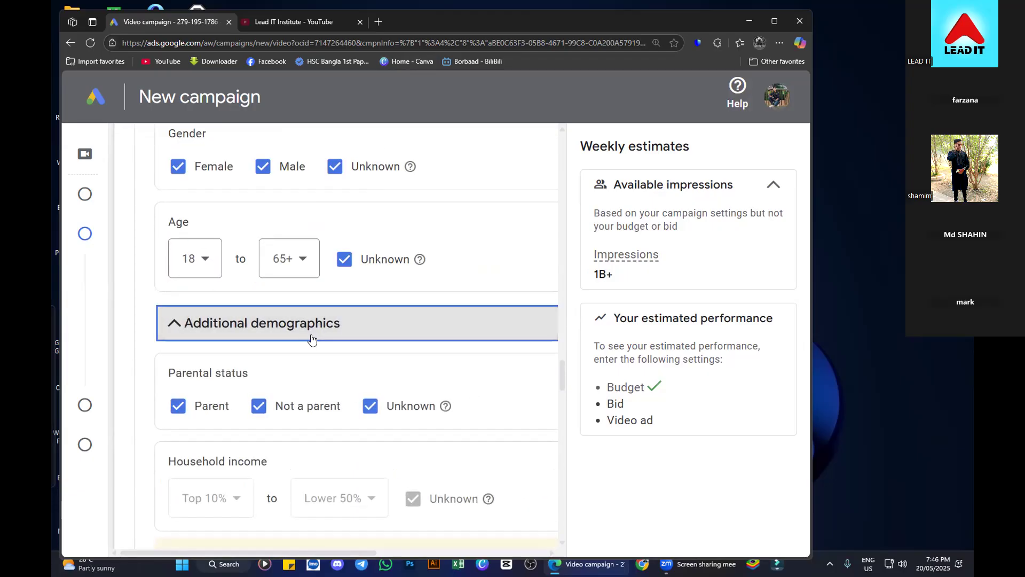
{"action": "scroll", "coordinate": [197, 463], "scroll_direction": "down", "scroll_amount": 1}
{"action": "scroll", "coordinate": [197, 457], "scroll_direction": "up", "scroll_amount": 6}
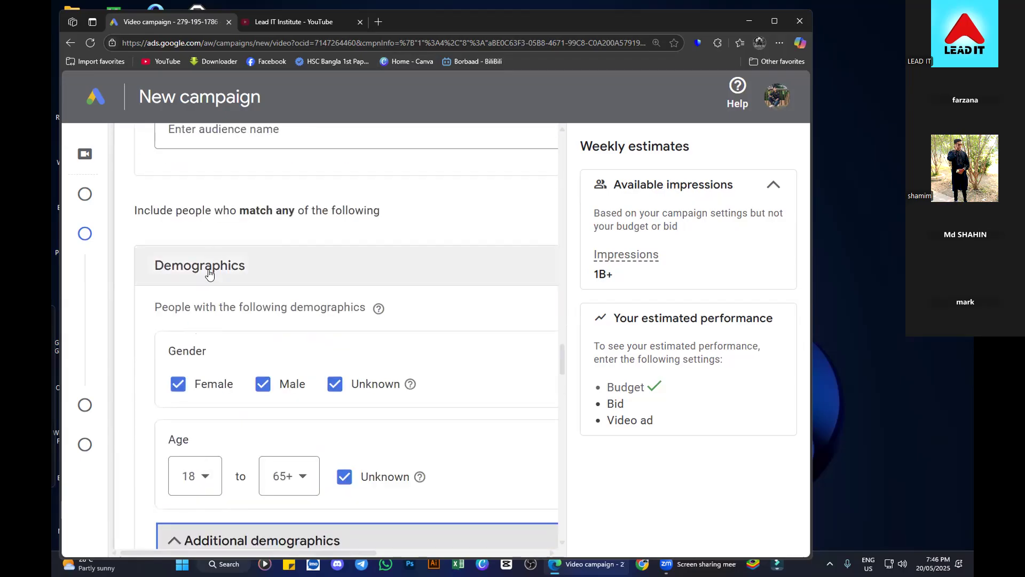
{"action": "left_click", "coordinate": [209, 270]}
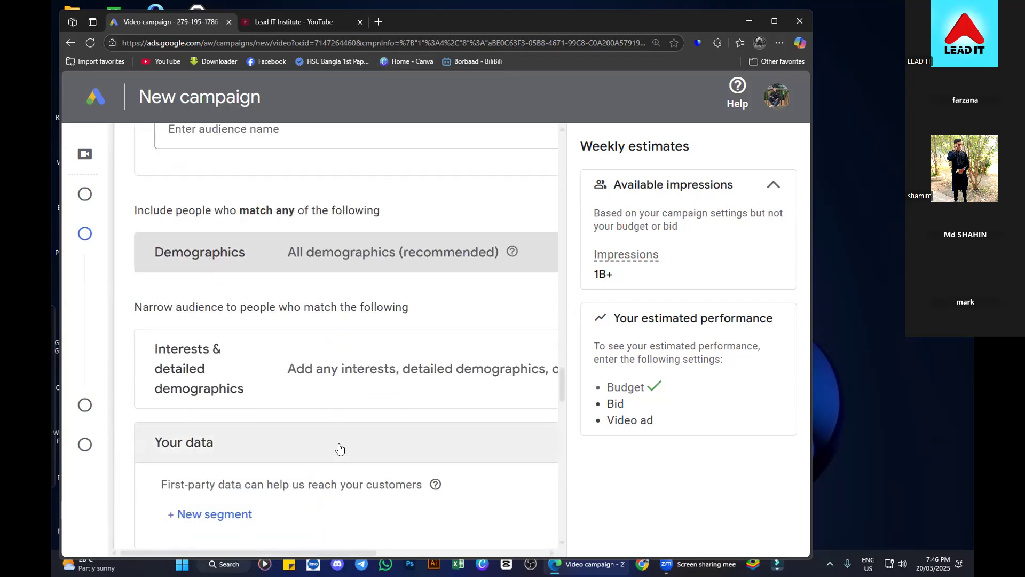
{"action": "left_click", "coordinate": [301, 369]}
{"action": "scroll", "coordinate": [331, 406], "scroll_direction": "down", "scroll_amount": 2}
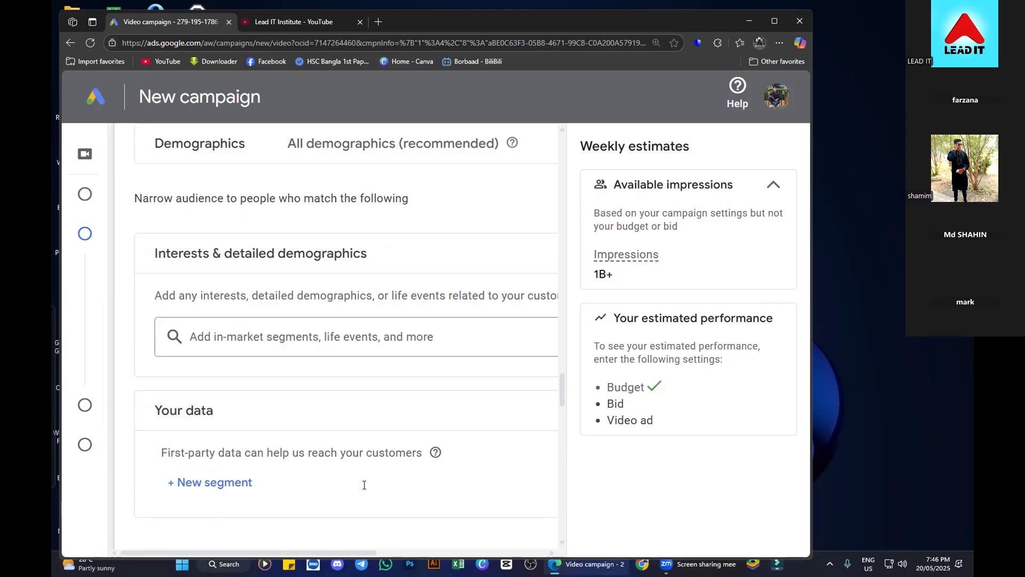
Search the audience segments for 'freelan'
{"action": "left_click", "coordinate": [341, 348]}
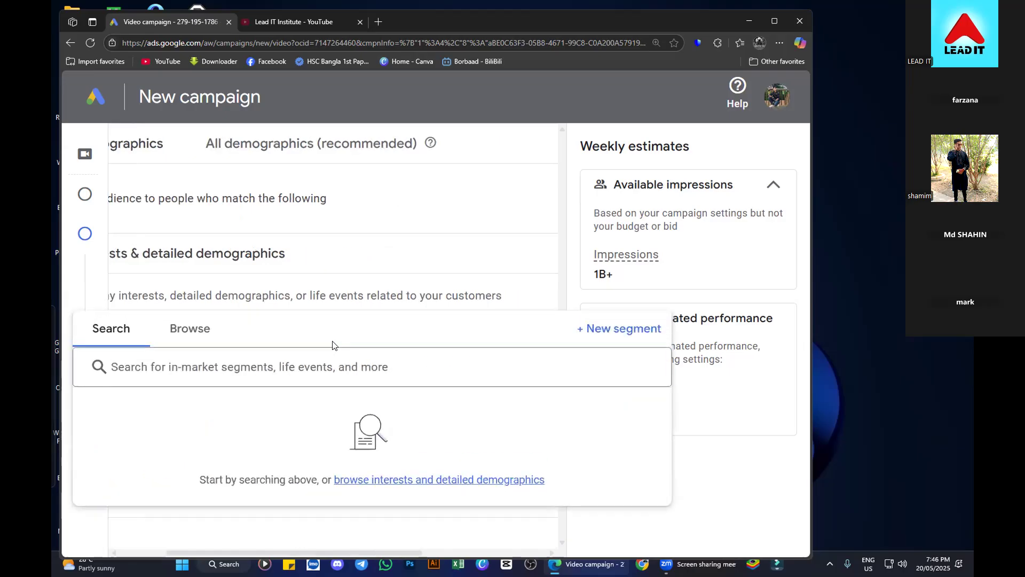
{"action": "left_click", "coordinate": [200, 338]}
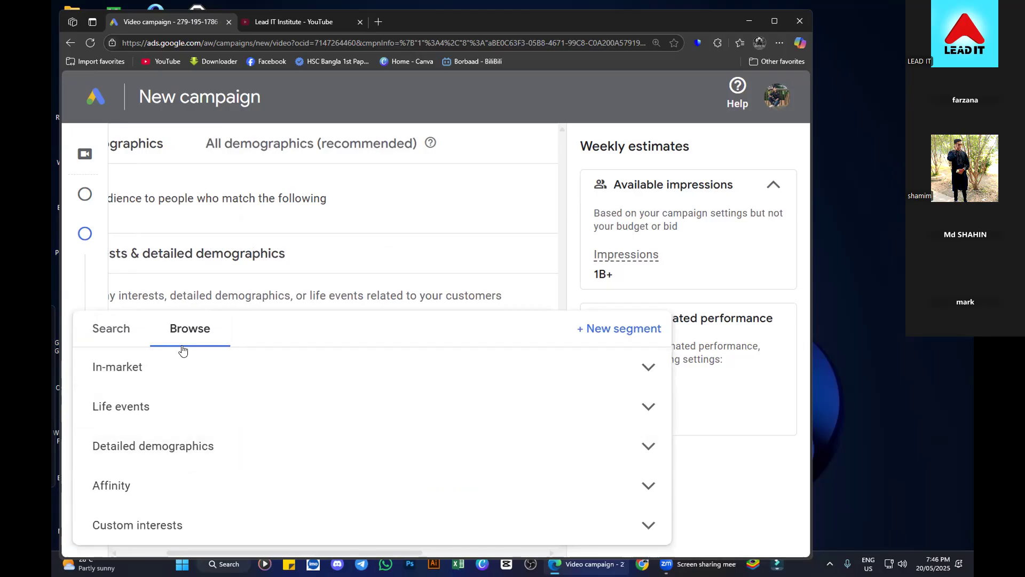
{"action": "left_click", "coordinate": [111, 328]}
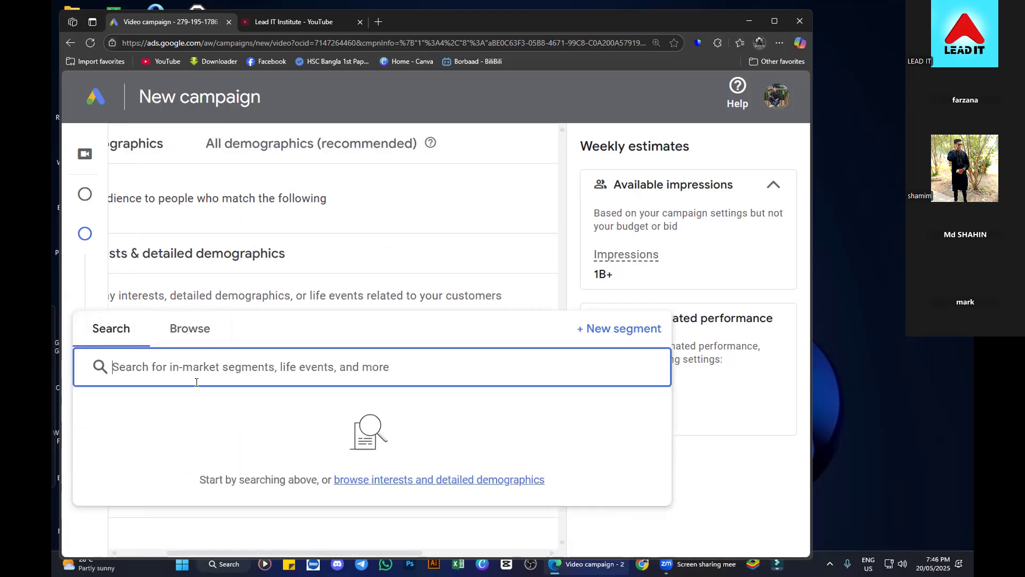
{"action": "type", "text": "free"}
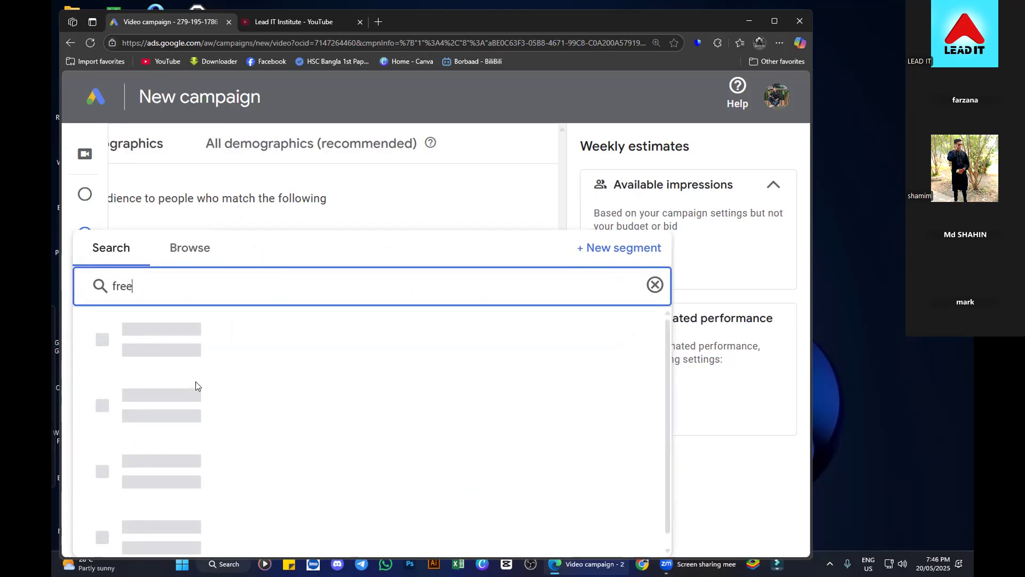
{"action": "type", "text": "lani"}
{"action": "key", "text": "BackSpace"}
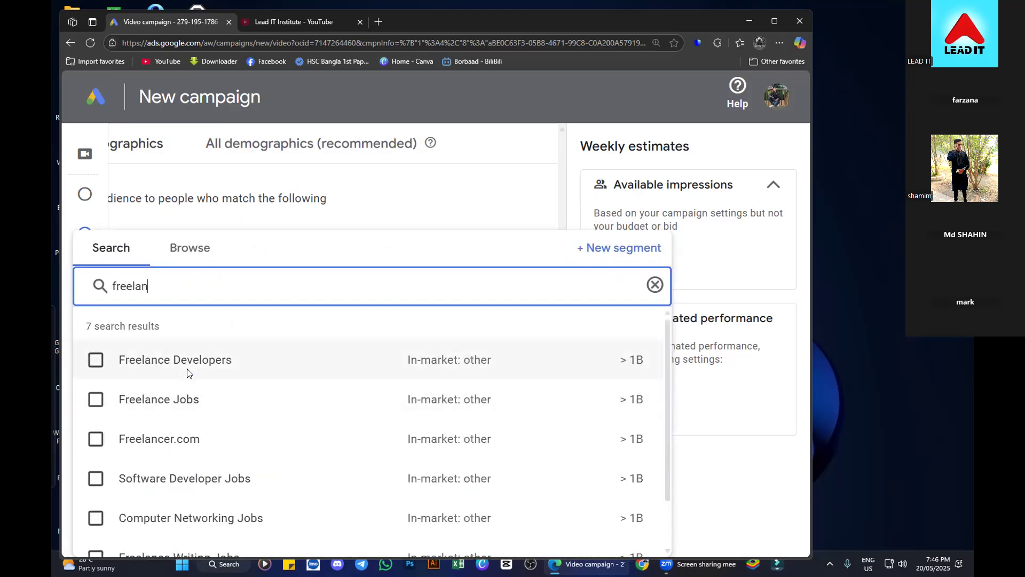
Add Freelance Developers, Freelance Jobs, Freelancer.com, Software Developer, Computer Networking, Freelance Writing and Software Testing Jobs
{"action": "mouse_move", "coordinate": [95, 358]}
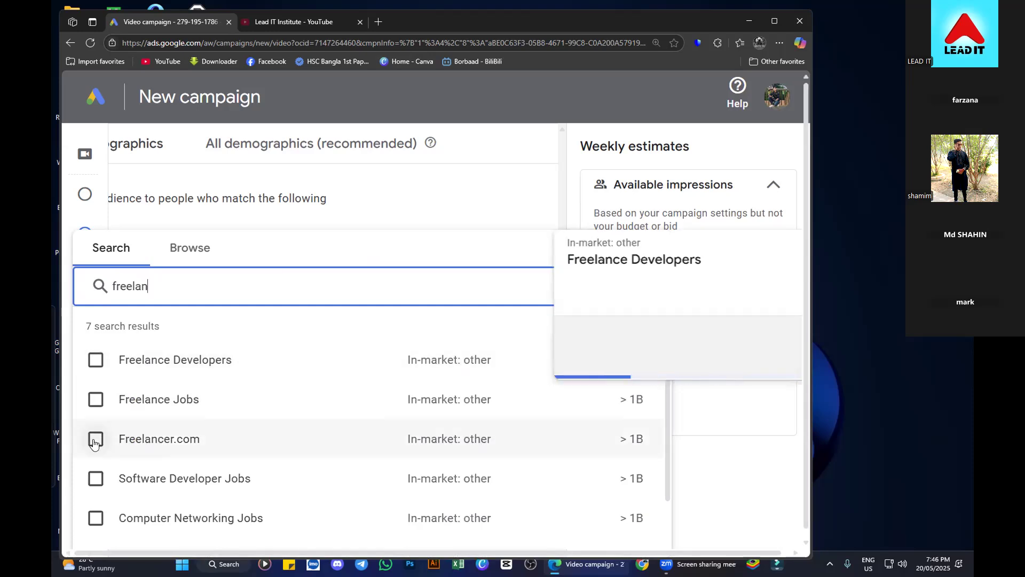
{"action": "left_click", "coordinate": [95, 359]}
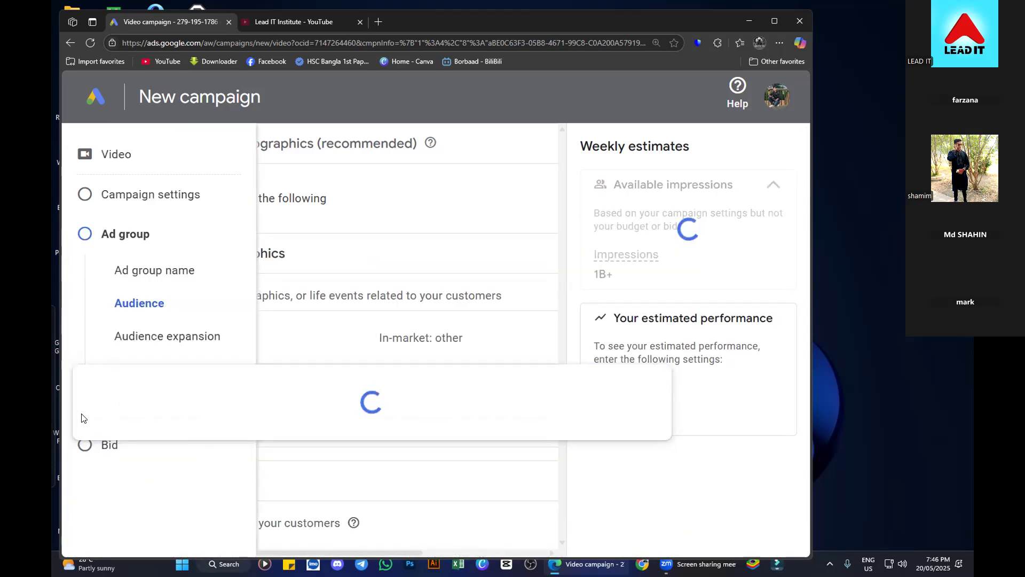
{"action": "left_click", "coordinate": [96, 400]}
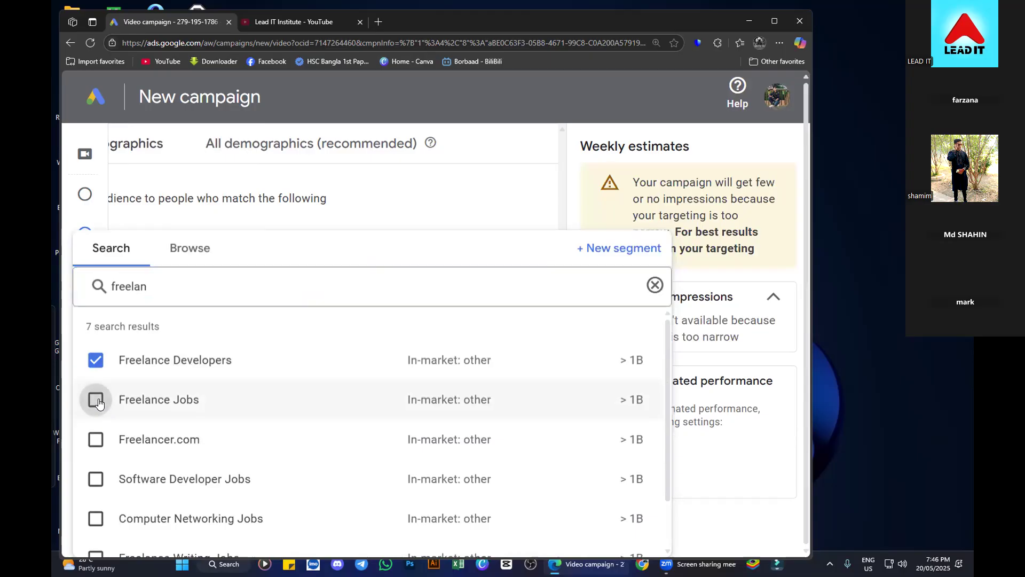
{"action": "left_click", "coordinate": [92, 439]}
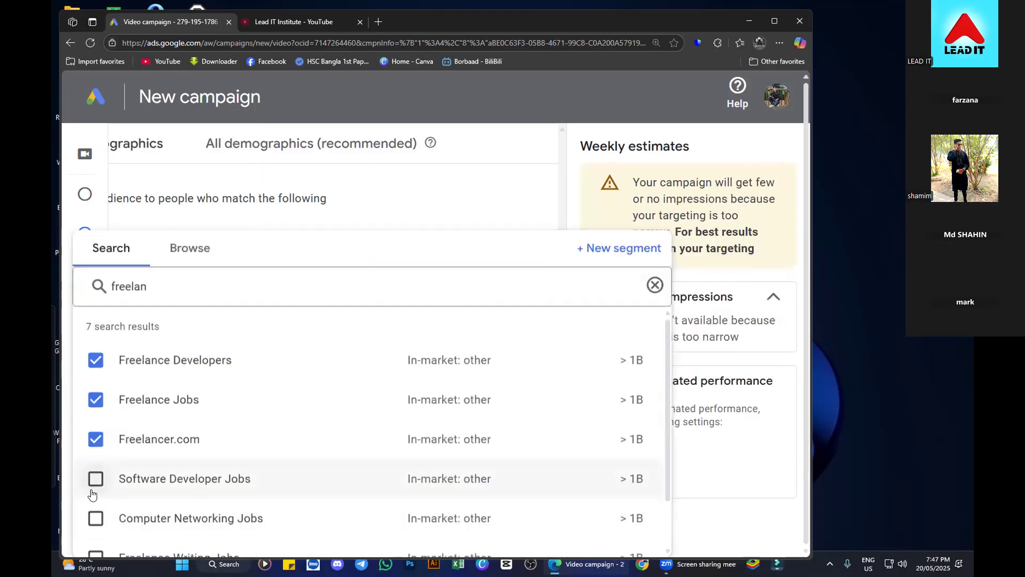
{"action": "left_click", "coordinate": [95, 478]}
{"action": "scroll", "coordinate": [146, 484], "scroll_direction": "down", "scroll_amount": 1}
{"action": "left_click", "coordinate": [95, 459]}
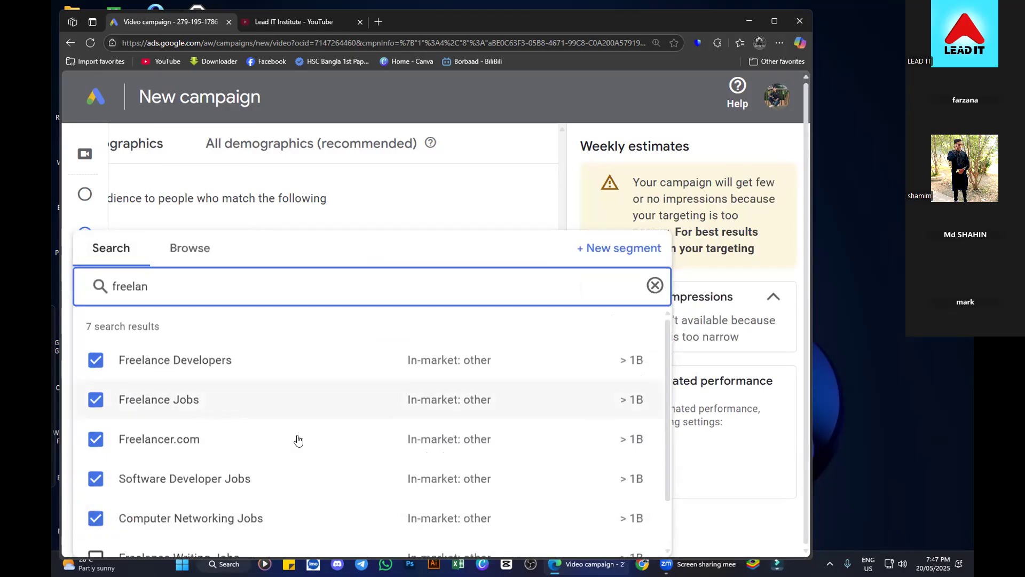
{"action": "scroll", "coordinate": [149, 487], "scroll_direction": "down", "scroll_amount": 1}
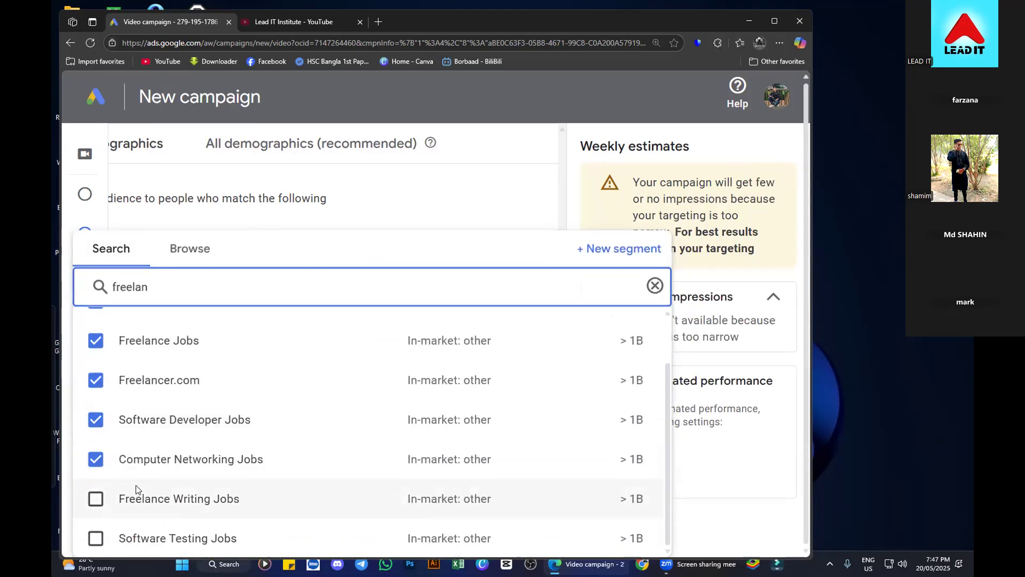
{"action": "left_click", "coordinate": [96, 498]}
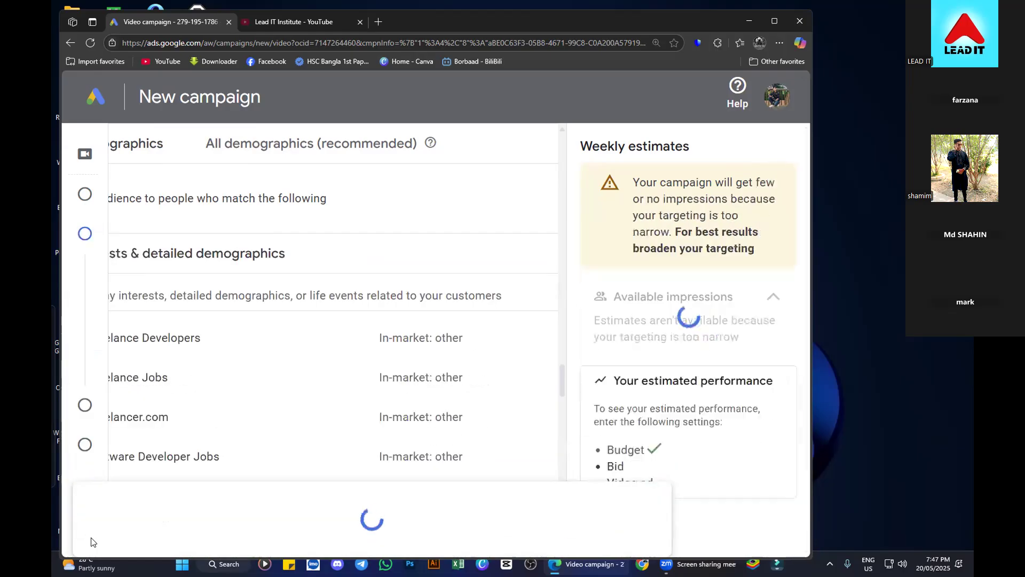
{"action": "scroll", "coordinate": [123, 507], "scroll_direction": "down", "scroll_amount": 1}
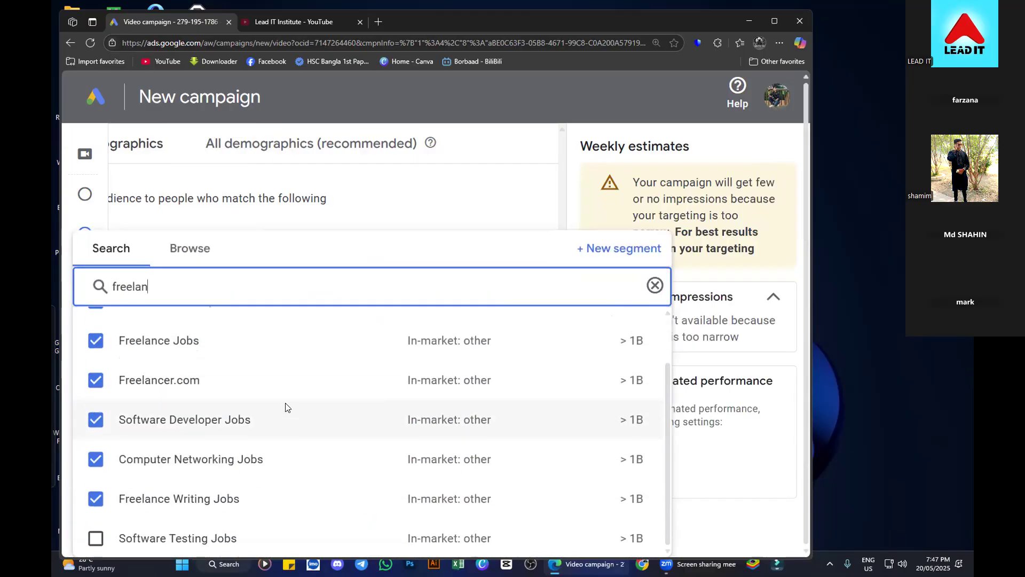
{"action": "left_click", "coordinate": [96, 540]}
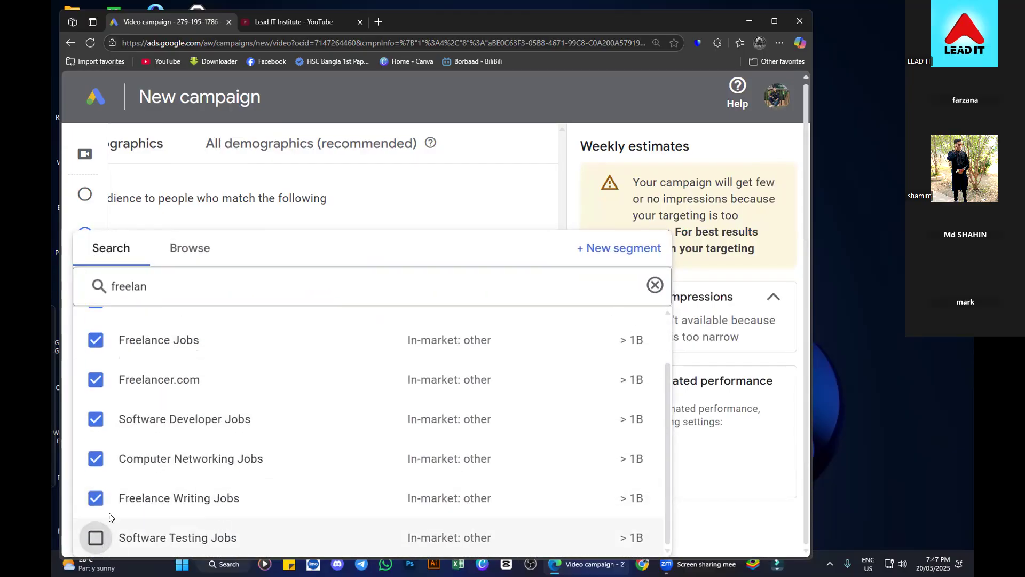
Clear the 'freelan' search term and close the segment search panel
{"action": "left_click_drag", "start_coordinate": [180, 280], "coordinate": [103, 291]}
{"action": "key", "text": "BackSpace"}
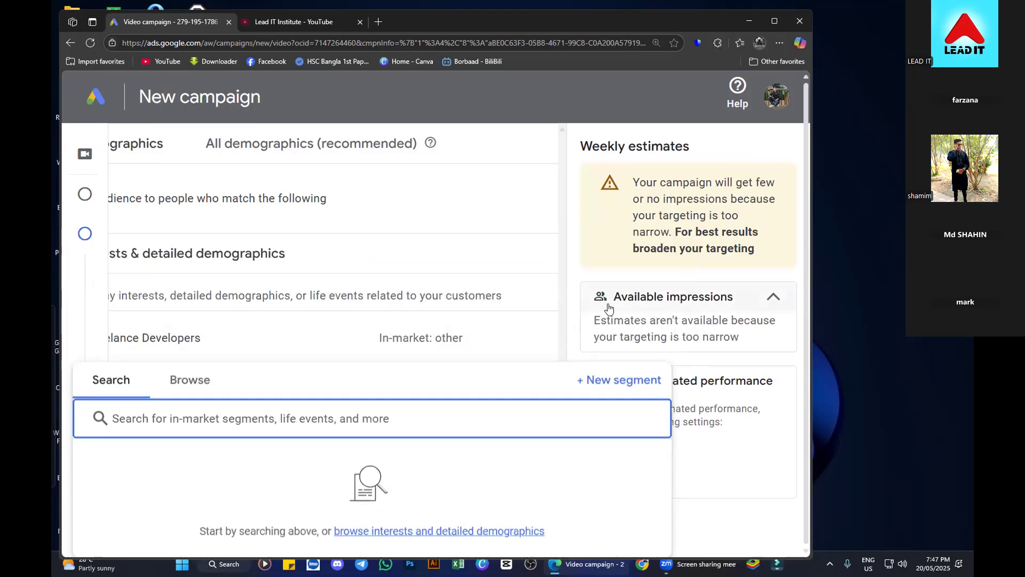
{"action": "left_click", "coordinate": [643, 220]}
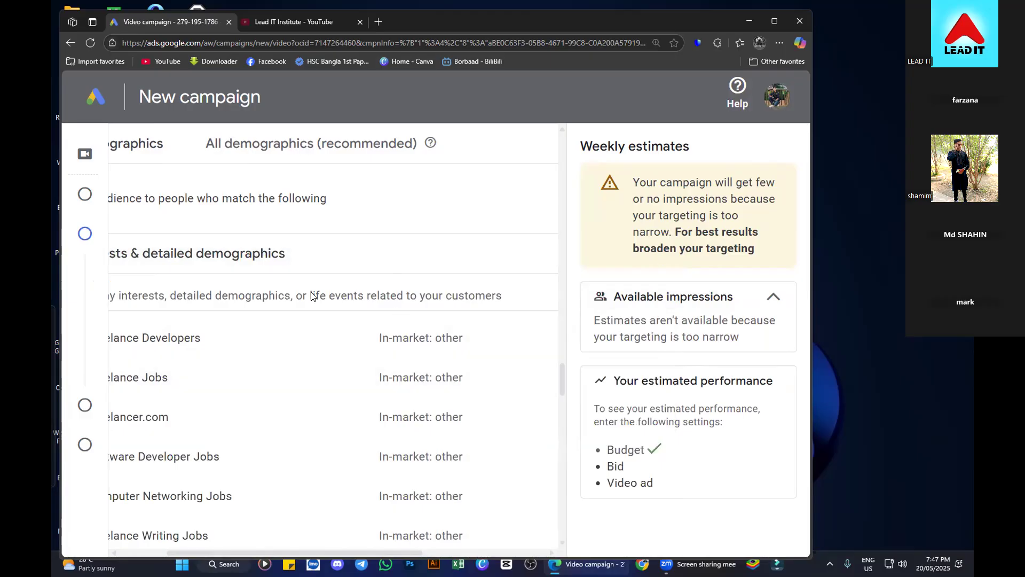
Collapse Interests & detailed demographics into a summary and review the campaign page
{"action": "left_click", "coordinate": [260, 252]}
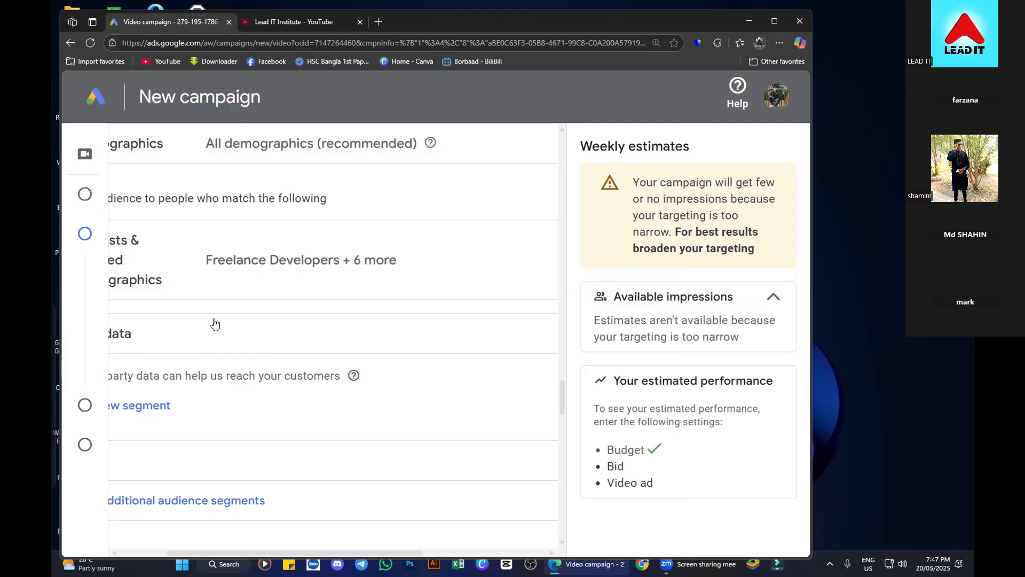
{"action": "scroll", "coordinate": [214, 324], "scroll_direction": "up", "scroll_amount": 4}
{"action": "scroll", "coordinate": [245, 446], "scroll_direction": "down", "scroll_amount": 1}
{"action": "scroll", "coordinate": [249, 448], "scroll_direction": "up", "scroll_amount": 1}
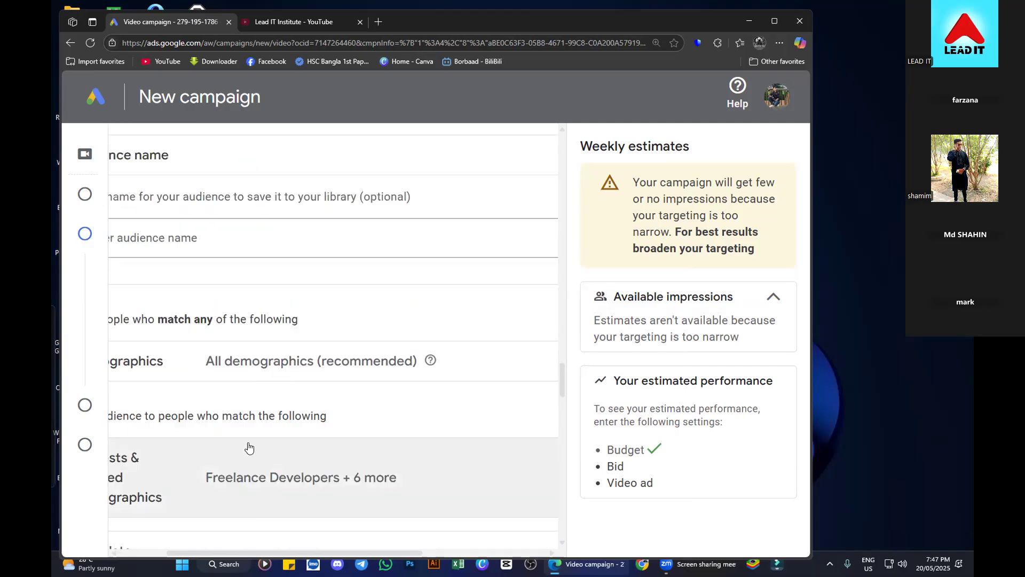
{"action": "scroll", "coordinate": [358, 425], "scroll_direction": "down", "scroll_amount": 2}
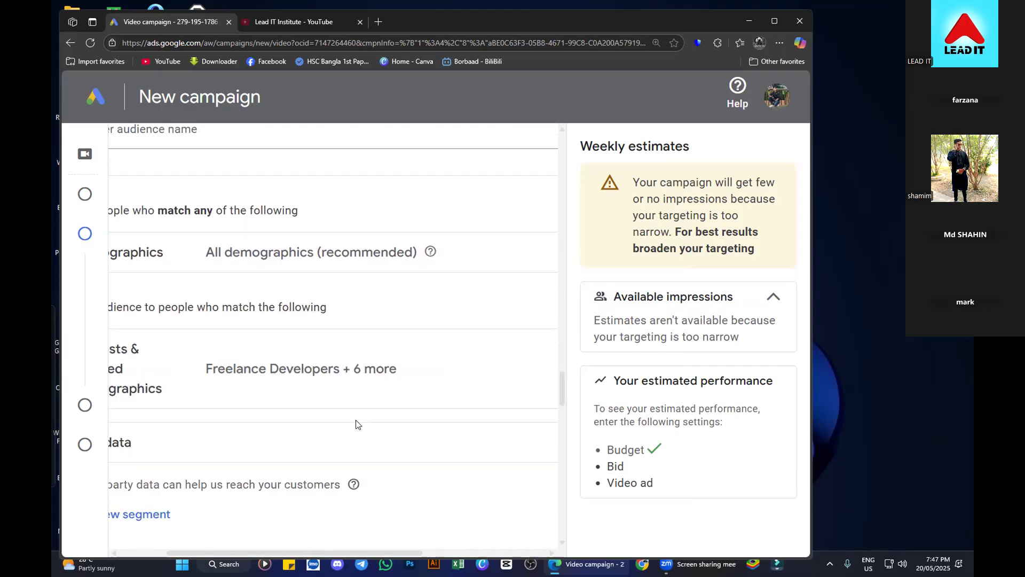
{"action": "scroll", "coordinate": [368, 420], "scroll_direction": "down", "scroll_amount": 2}
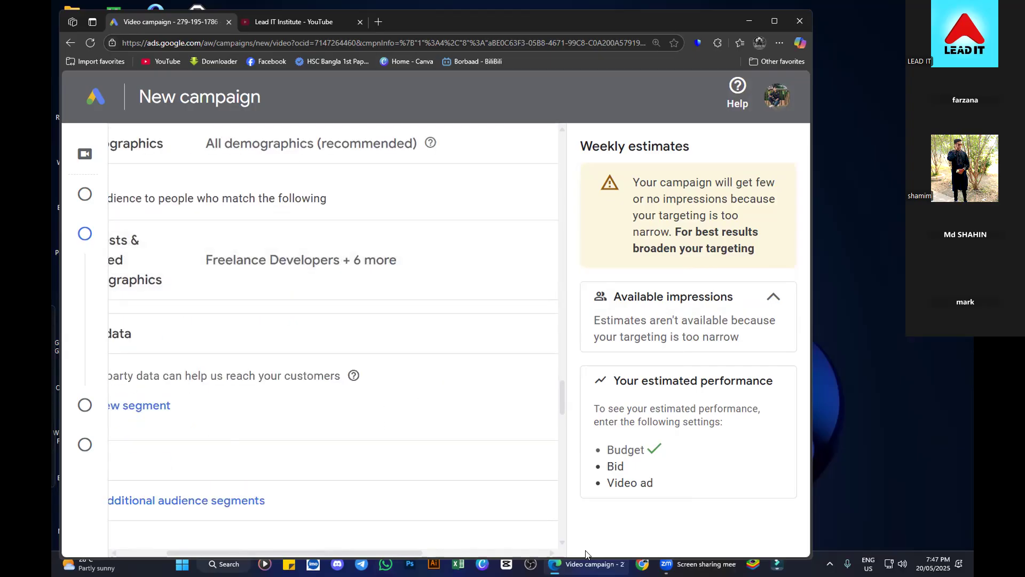
{"action": "scroll", "coordinate": [559, 533], "scroll_direction": "down", "scroll_amount": 7}
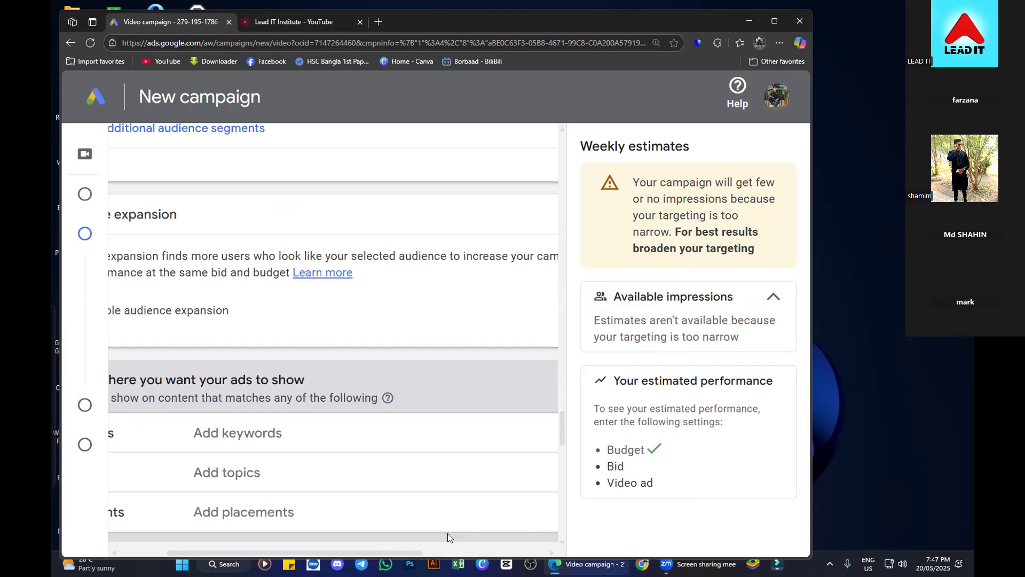
{"action": "left_click_drag", "start_coordinate": [321, 552], "coordinate": [270, 546]}
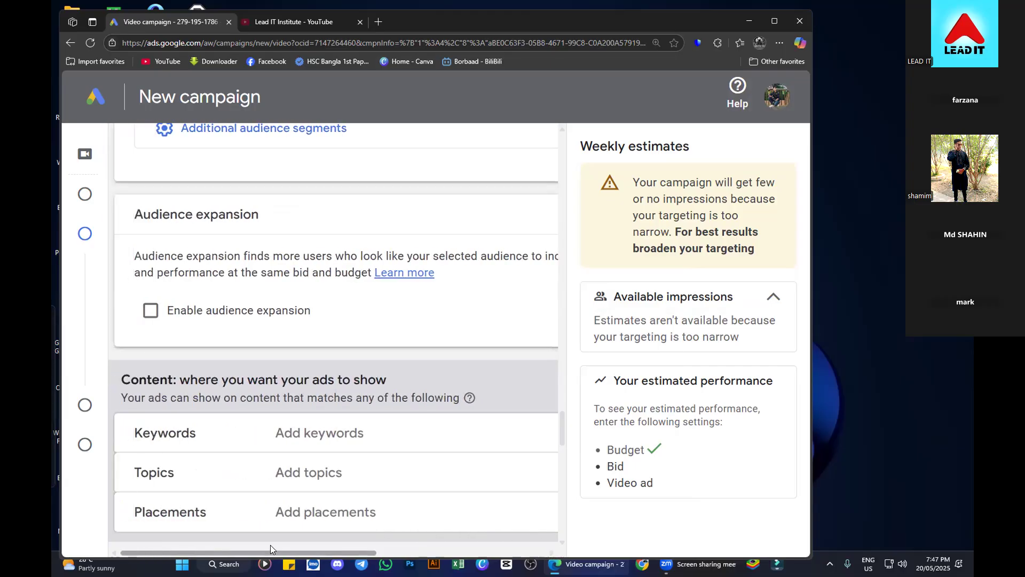
{"action": "scroll", "coordinate": [299, 448], "scroll_direction": "up", "scroll_amount": 3}
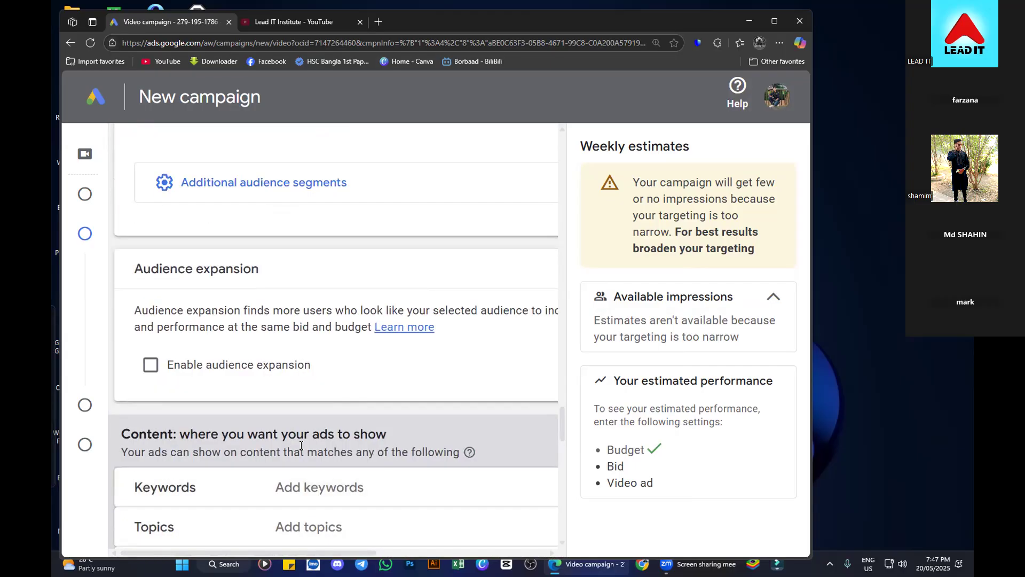
{"action": "scroll", "coordinate": [238, 391], "scroll_direction": "up", "scroll_amount": 5}
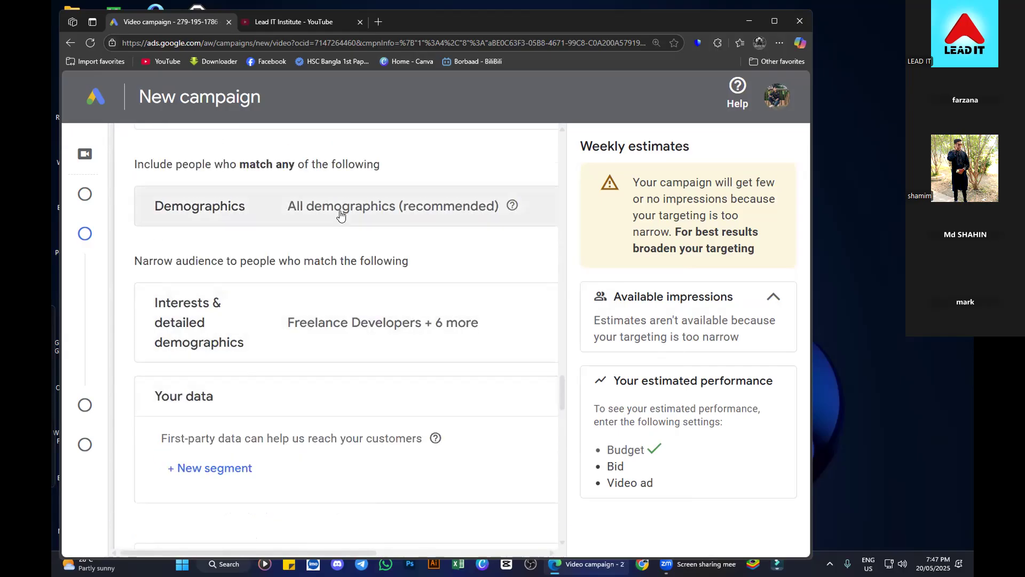
Re-expand the interests section and switch the segment picker to its Browse categories
{"action": "left_click", "coordinate": [305, 326]}
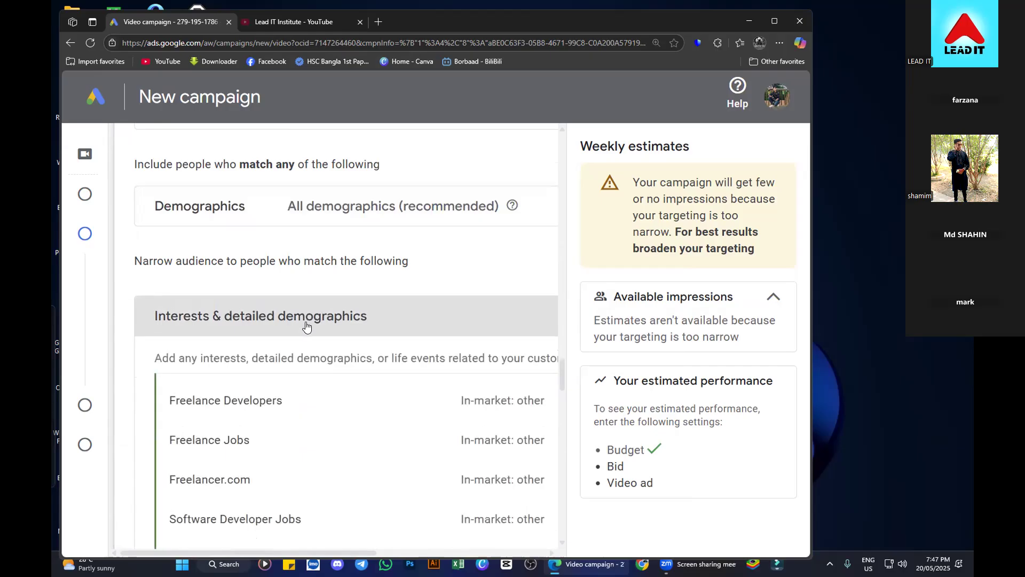
{"action": "scroll", "coordinate": [318, 419], "scroll_direction": "down", "scroll_amount": 2}
{"action": "scroll", "coordinate": [318, 421], "scroll_direction": "up", "scroll_amount": 2}
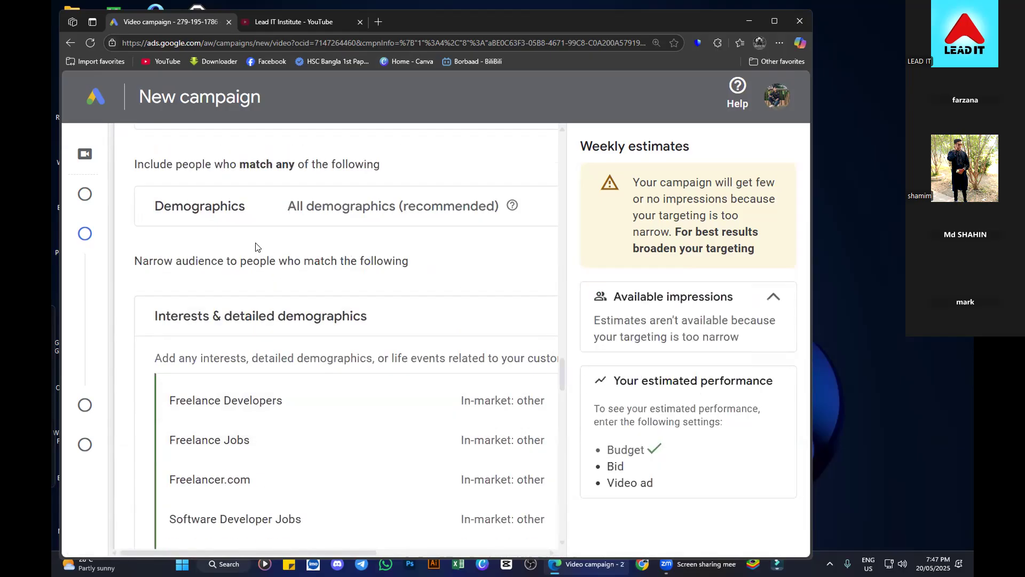
{"action": "left_click", "coordinate": [277, 318]}
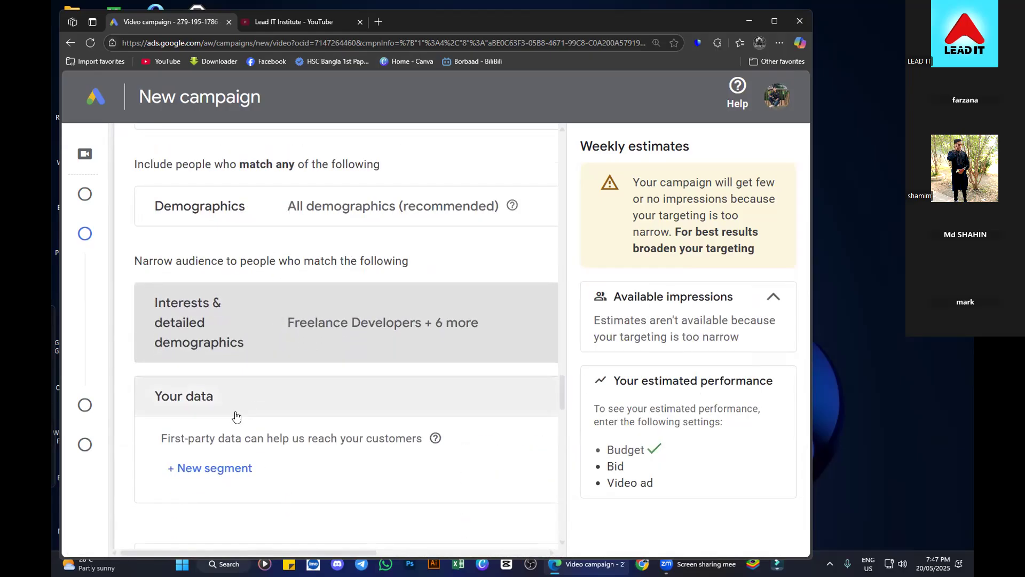
{"action": "left_click", "coordinate": [290, 336]}
{"action": "scroll", "coordinate": [294, 339], "scroll_direction": "down", "scroll_amount": 3}
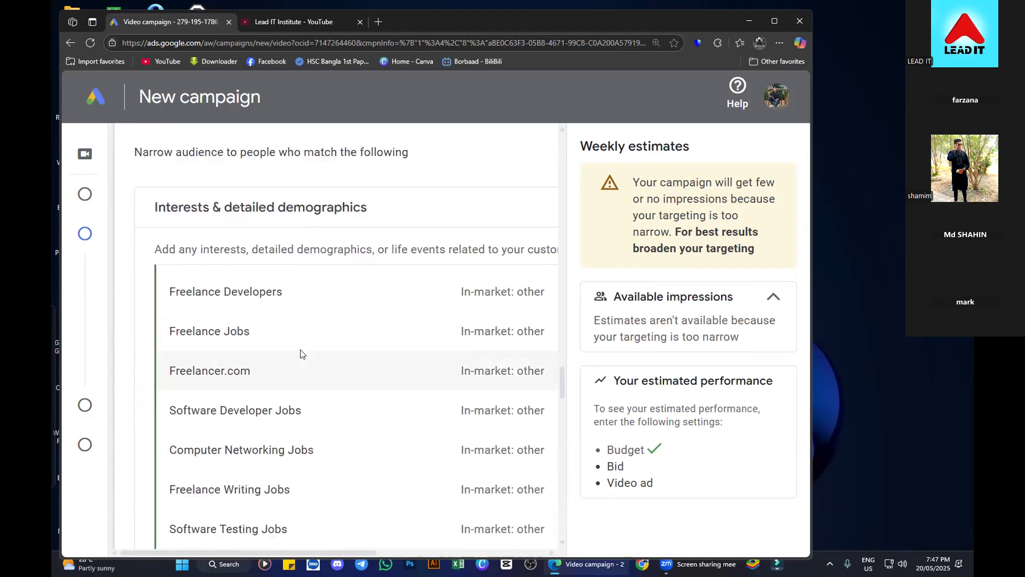
{"action": "scroll", "coordinate": [272, 419], "scroll_direction": "down", "scroll_amount": 2}
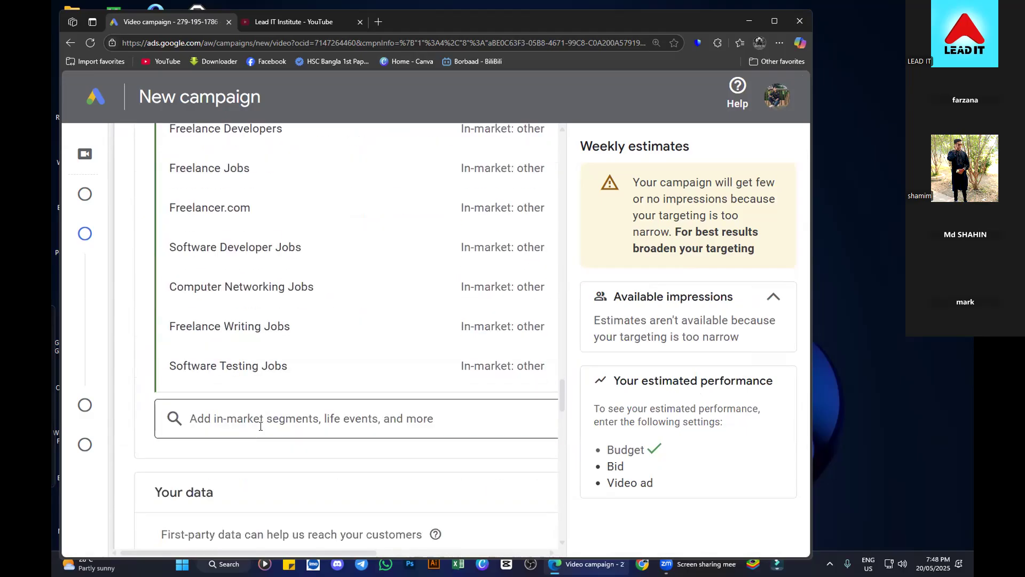
{"action": "left_click", "coordinate": [260, 425]}
{"action": "left_click", "coordinate": [271, 380]}
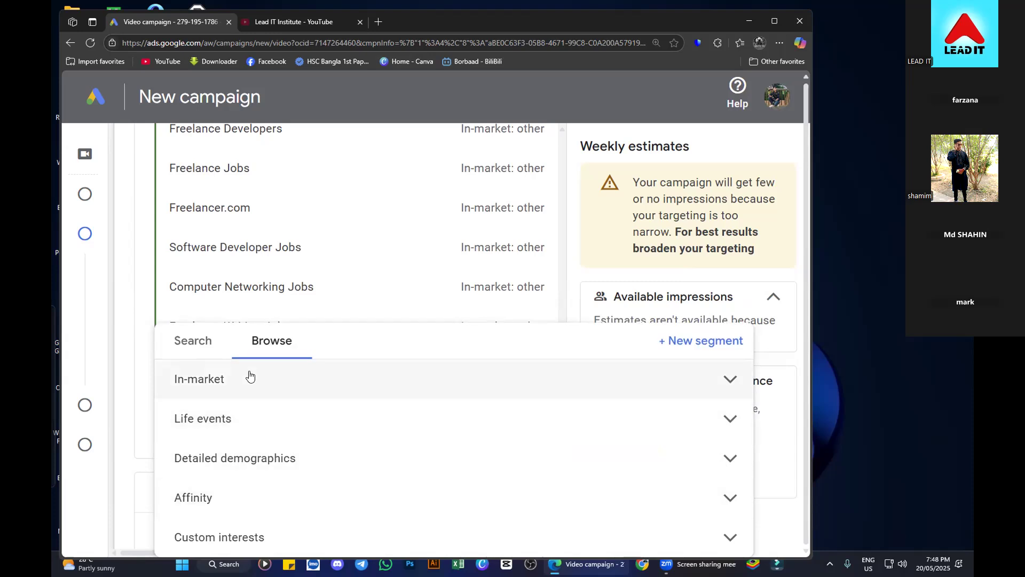
Search 'business' and add the Starting a Business Soon and Recently Started a Business life events
{"action": "left_click", "coordinate": [195, 342]}
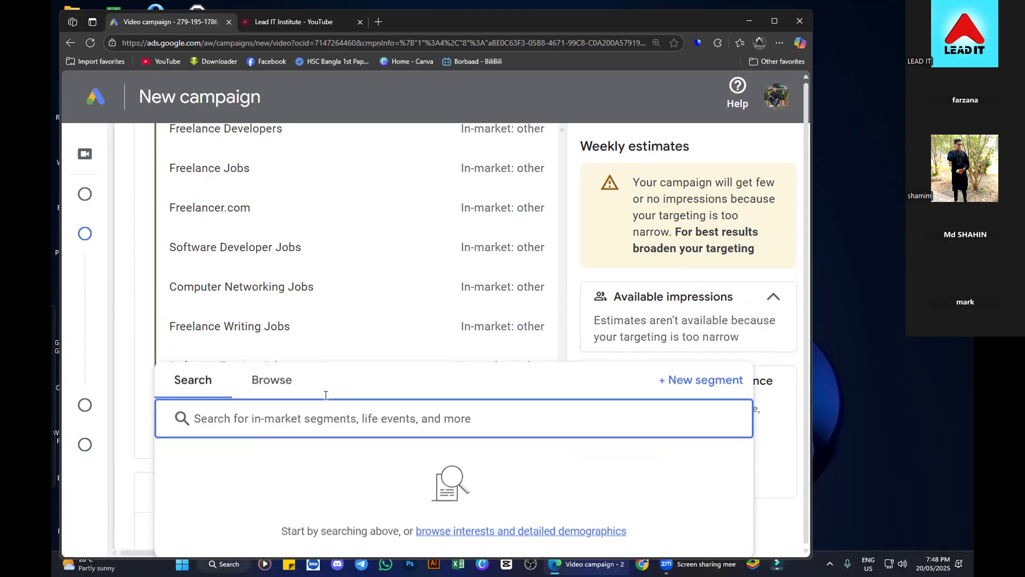
{"action": "type", "text": "bus"}
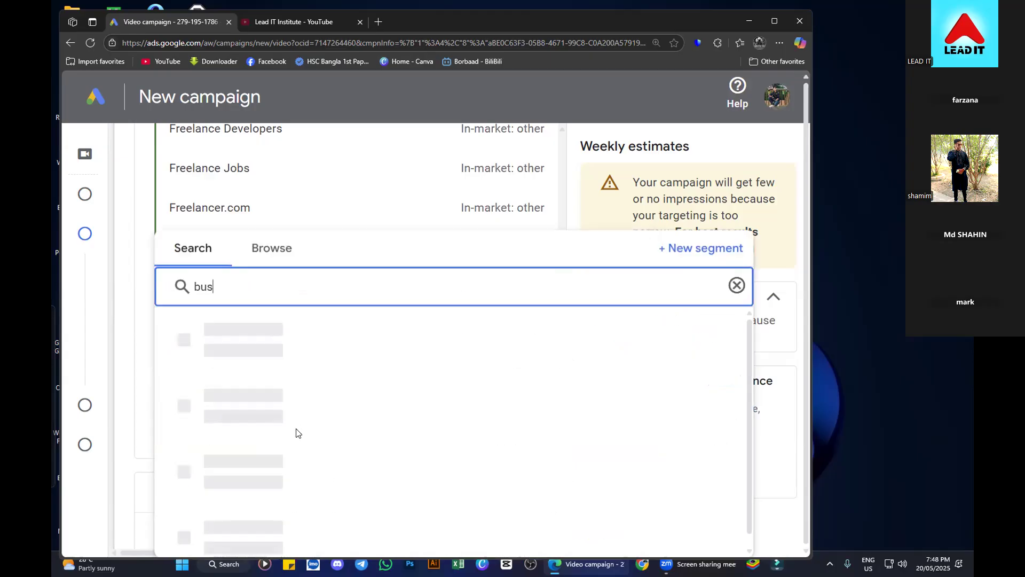
{"action": "type", "text": "iness"}
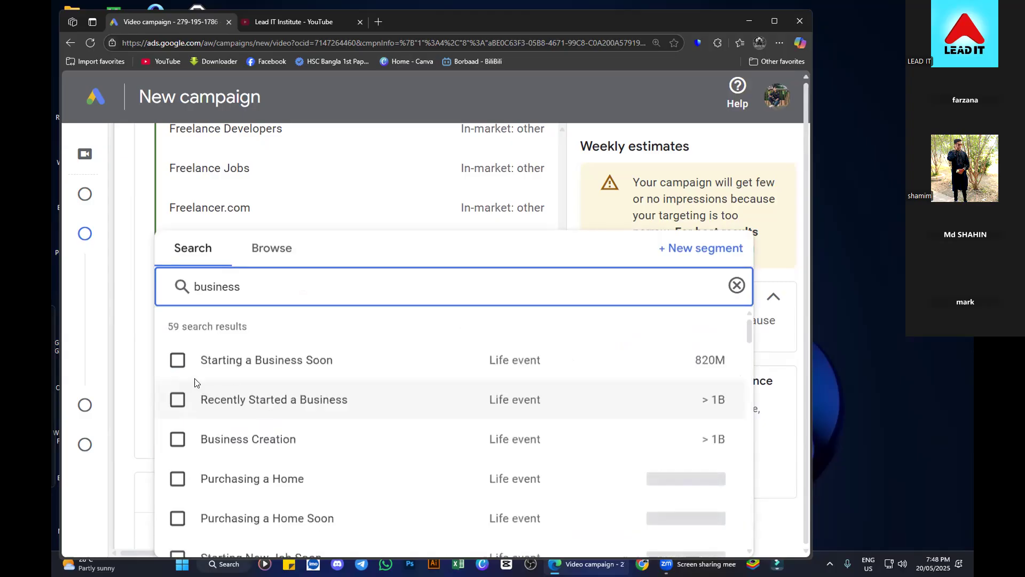
{"action": "left_click", "coordinate": [178, 389]}
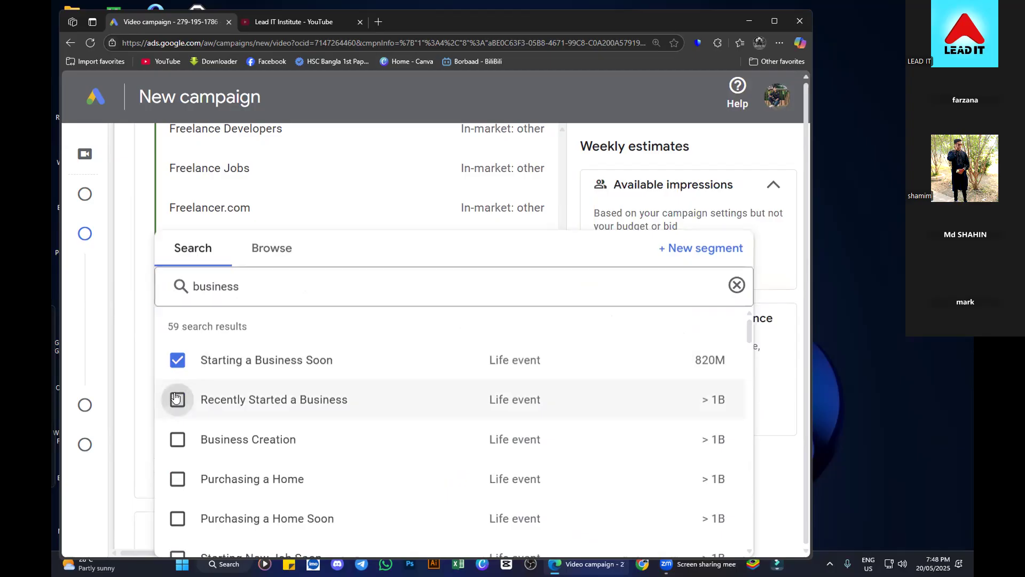
{"action": "left_click", "coordinate": [177, 399]}
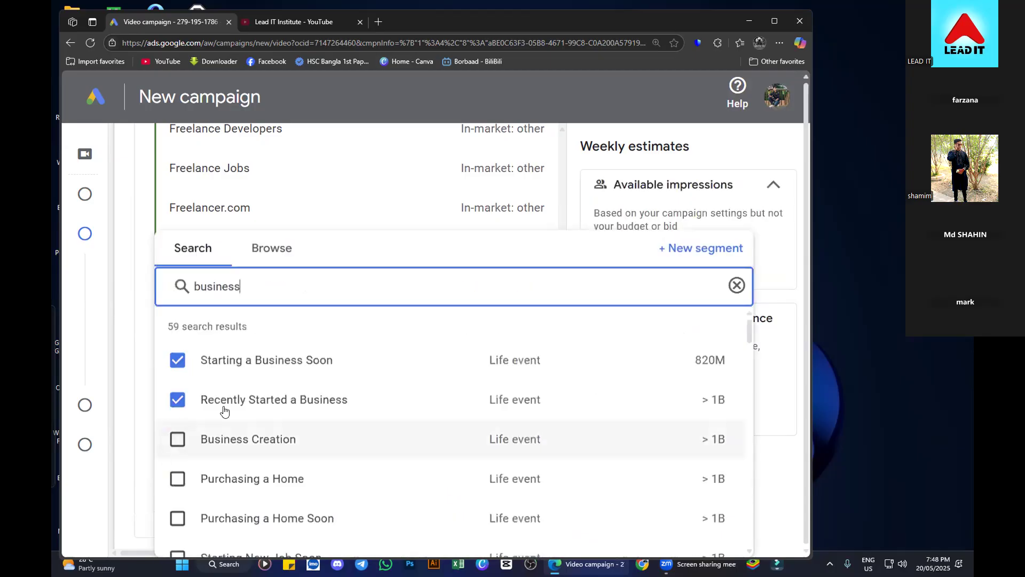
{"action": "left_click", "coordinate": [739, 279]}
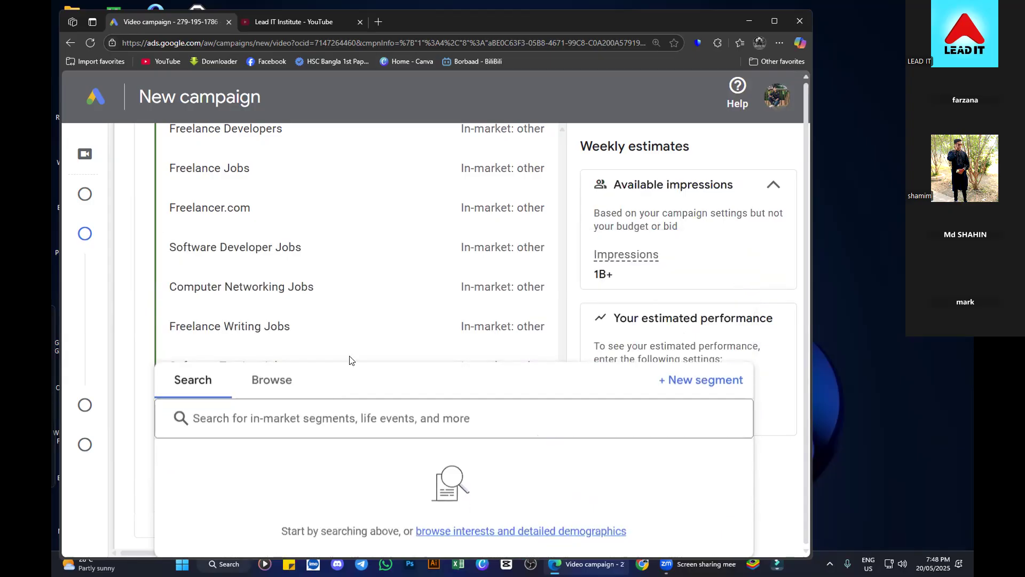
{"action": "left_click", "coordinate": [284, 383]}
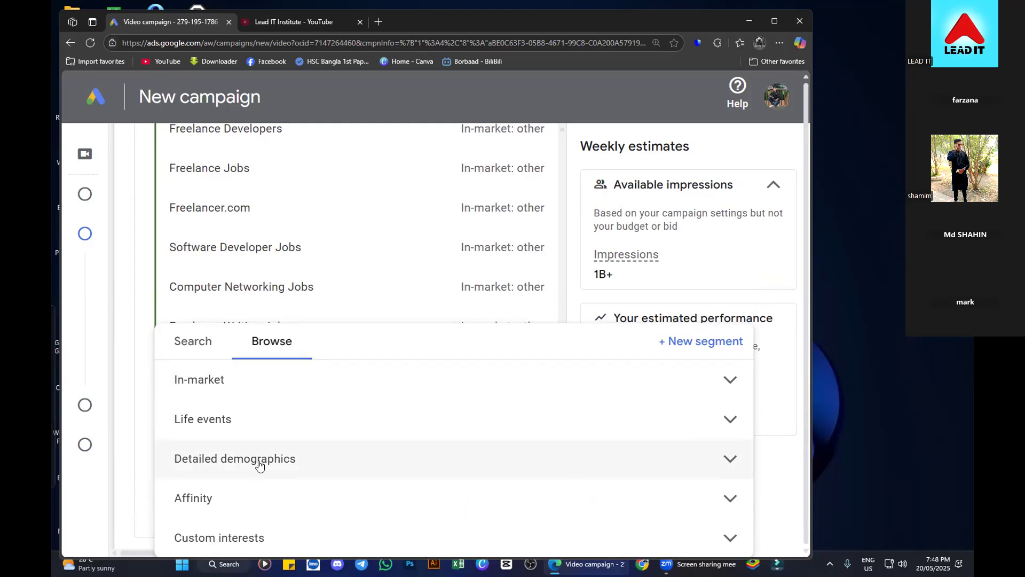
Collapse Interests & detailed demographics and open a new first-party segment under Your data
{"action": "left_click_drag", "start_coordinate": [126, 295], "coordinate": [405, 357]}
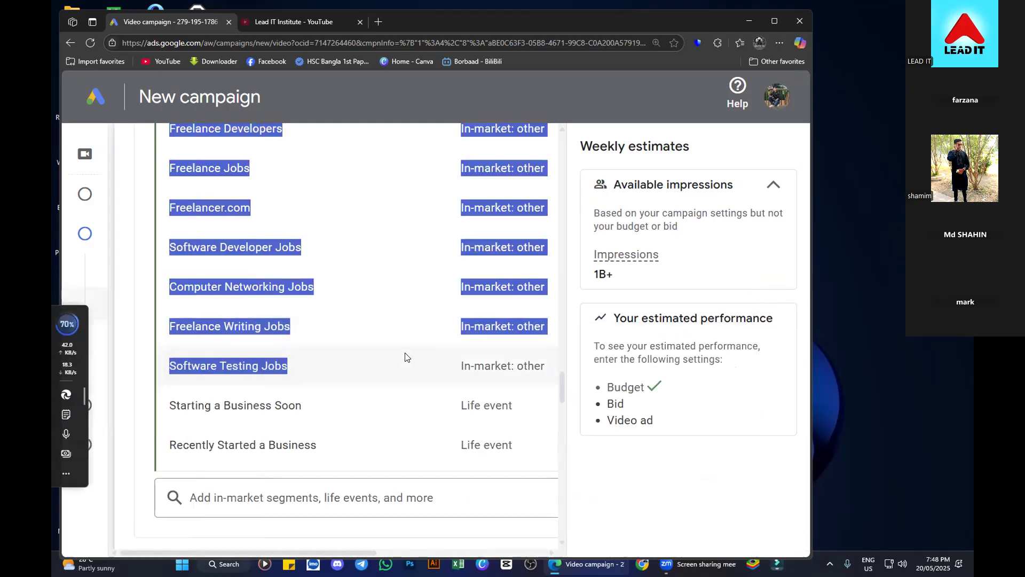
{"action": "left_click", "coordinate": [134, 425]}
{"action": "scroll", "coordinate": [134, 425], "scroll_direction": "up", "scroll_amount": 1}
{"action": "scroll", "coordinate": [134, 424], "scroll_direction": "up", "scroll_amount": 3}
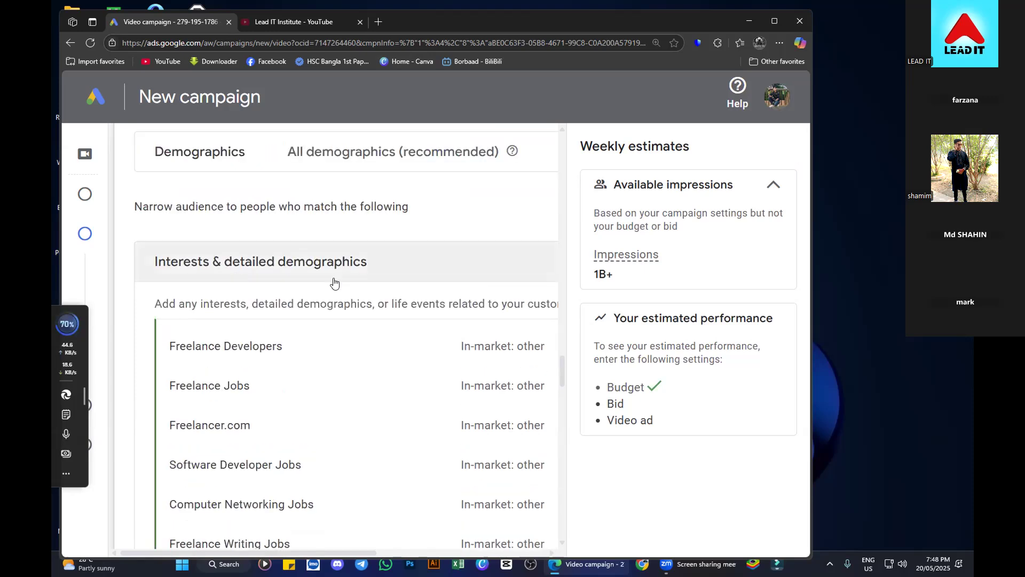
{"action": "left_click_drag", "start_coordinate": [449, 251], "coordinate": [120, 251]}
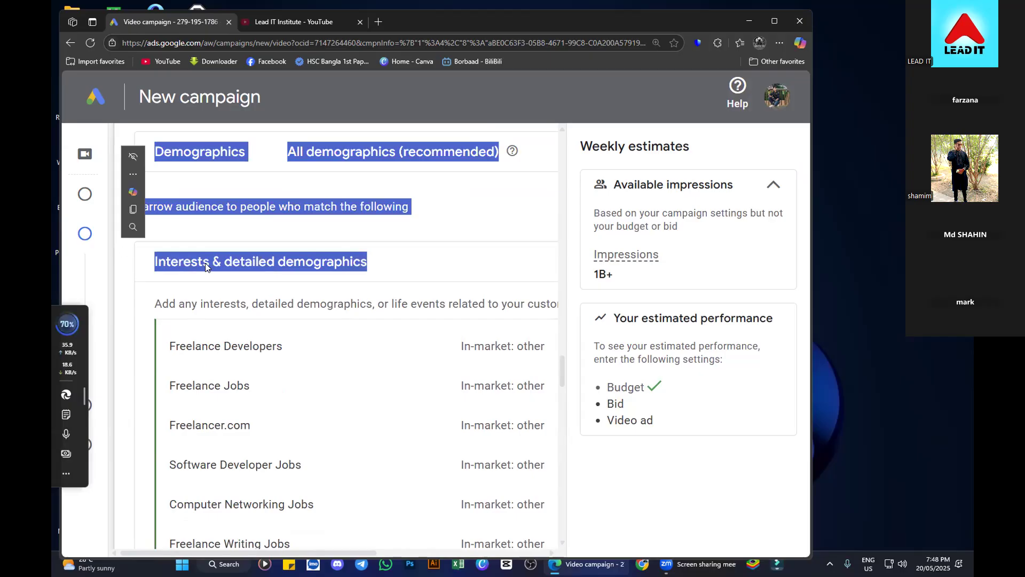
{"action": "left_click", "coordinate": [179, 274]}
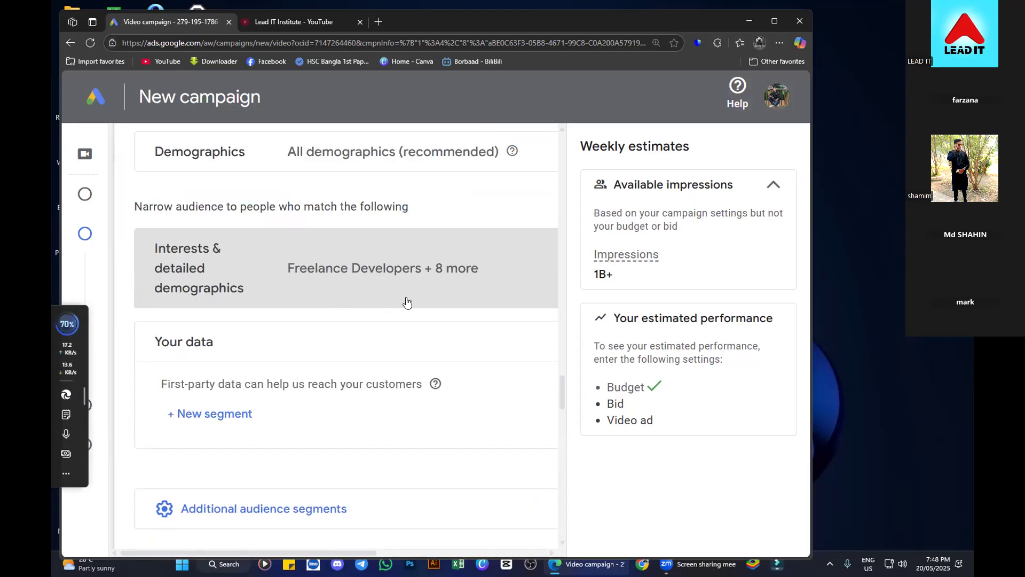
{"action": "scroll", "coordinate": [408, 300], "scroll_direction": "down", "scroll_amount": 2}
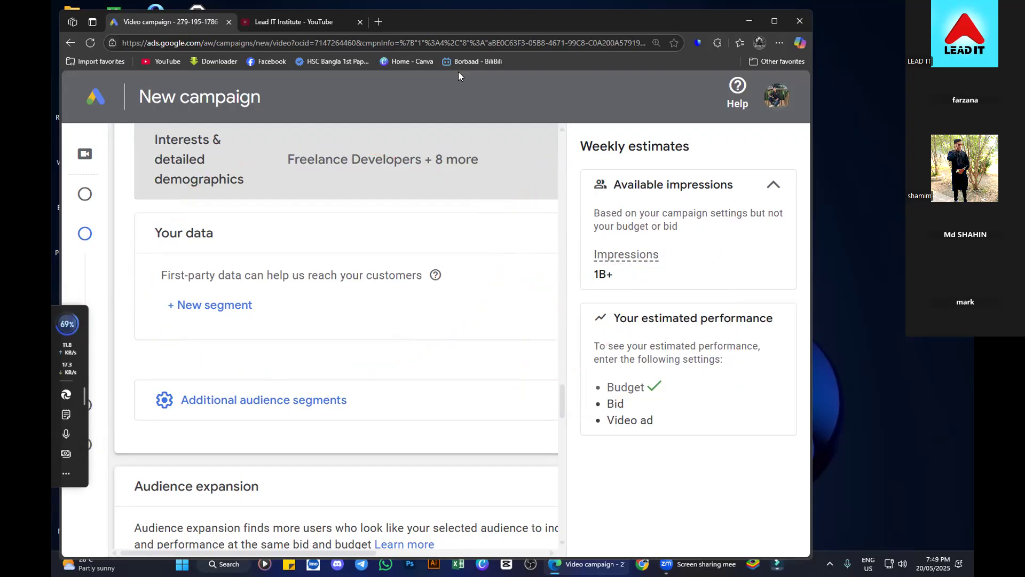
{"action": "left_click", "coordinate": [212, 304]}
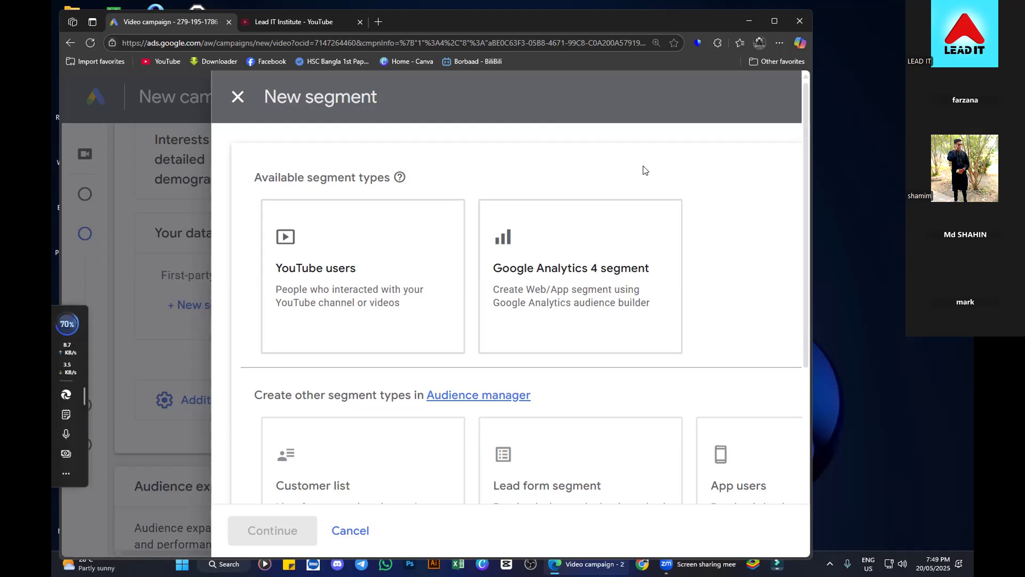
Pick the YouTube users card as the segment type and continue to its form
{"action": "left_click", "coordinate": [363, 270]}
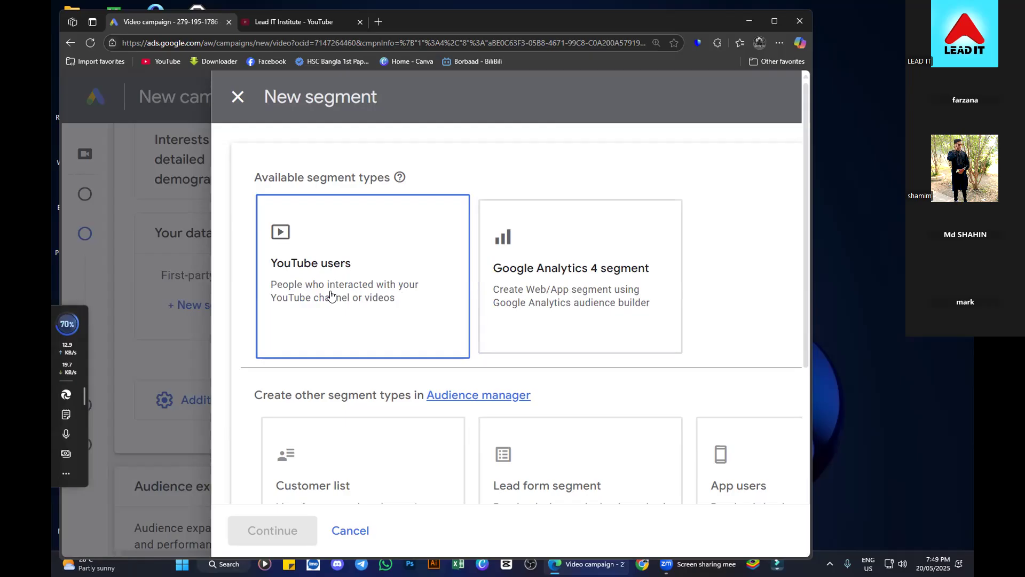
{"action": "left_click", "coordinate": [331, 296]}
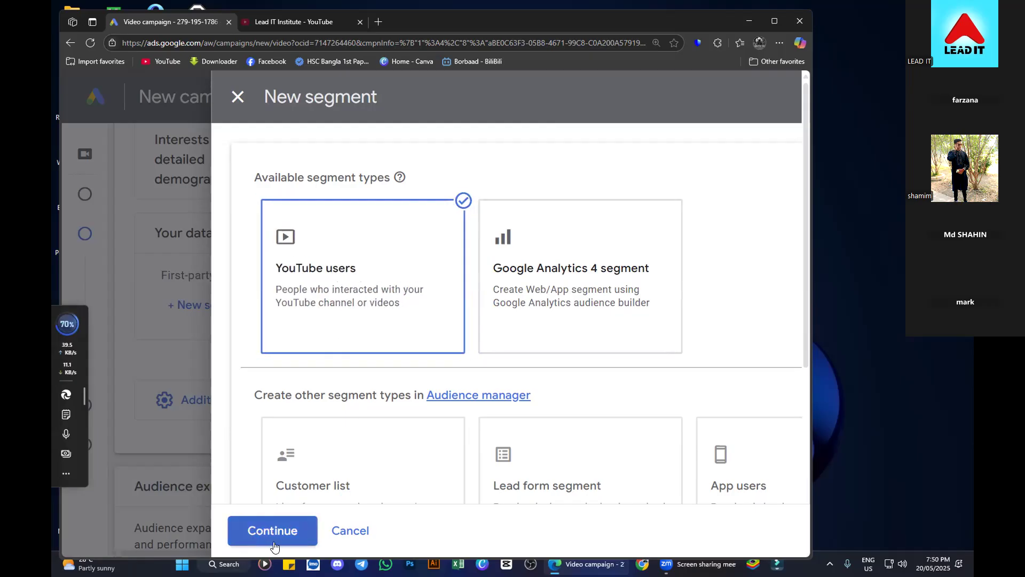
{"action": "left_click", "coordinate": [268, 531]}
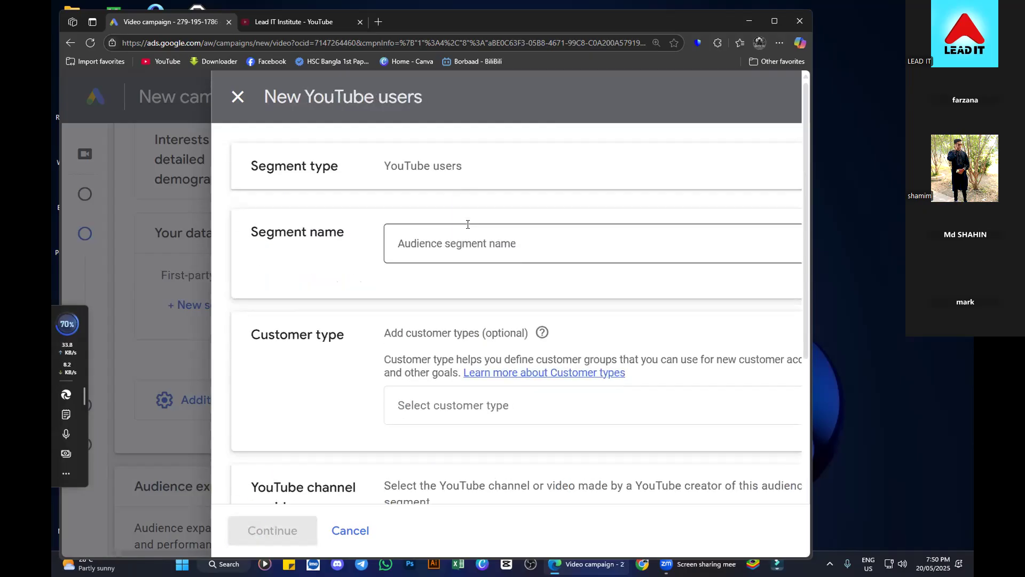
Enter 'Freelancing YouTube' as the segment name, using the spelling suggestion to fix 'YouTube'
{"action": "left_click", "coordinate": [536, 243]}
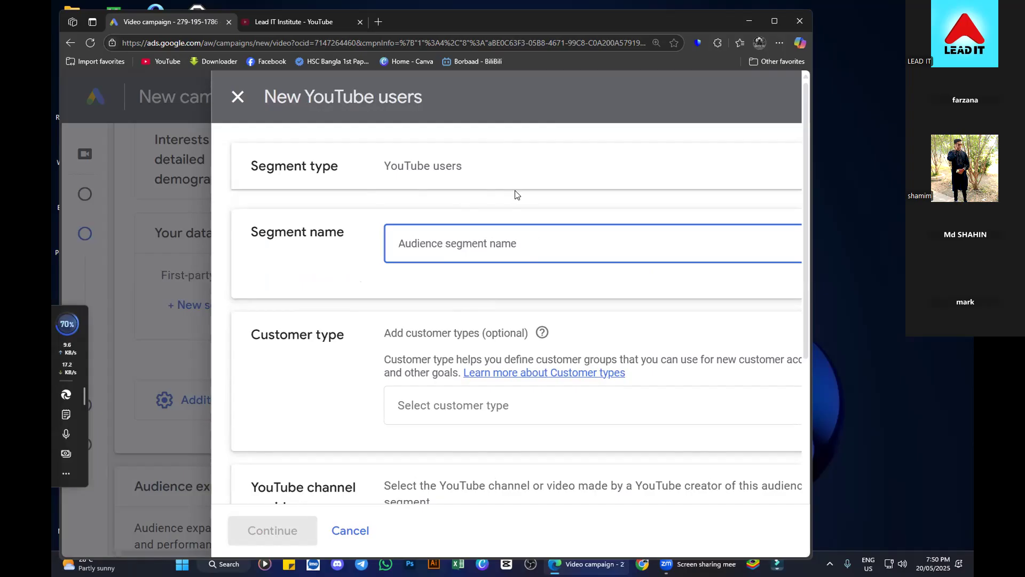
{"action": "left_click", "coordinate": [410, 251]}
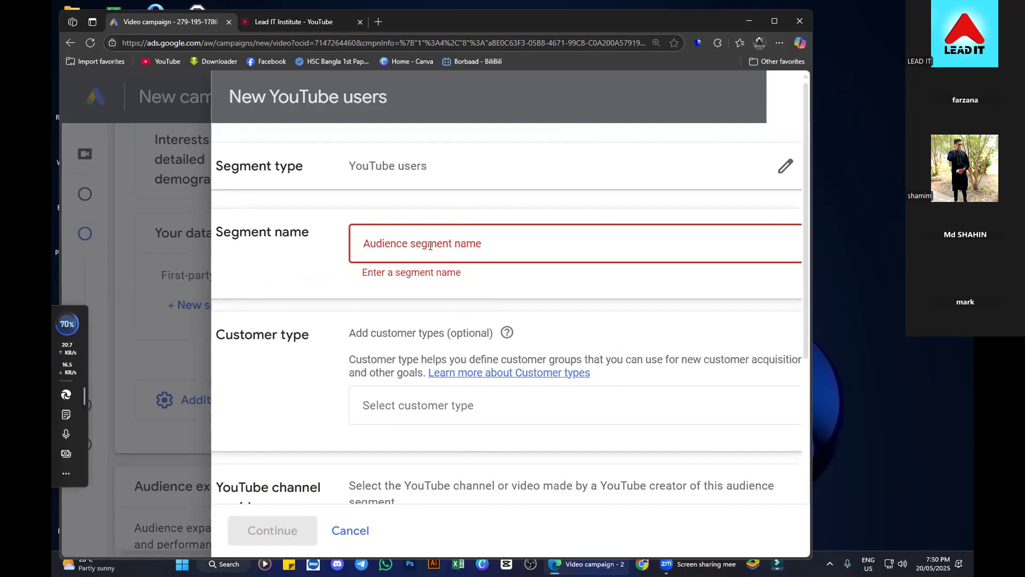
{"action": "type", "text": "Ferd"}
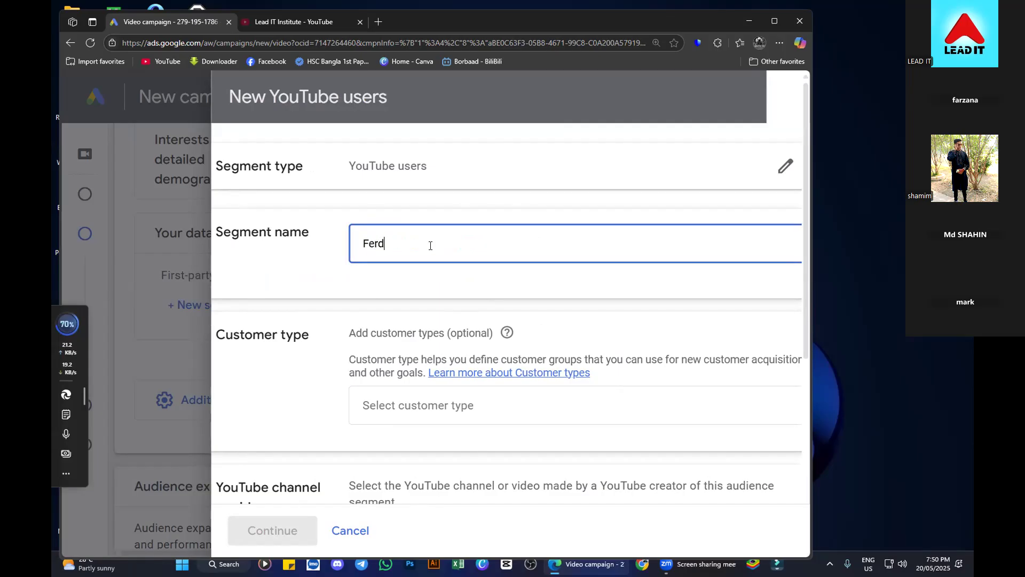
{"action": "type", "text": "o"}
{"action": "key", "text": "BackSpace"}
{"action": "type", "text": "us"}
{"action": "key", "text": "BackSpace"}
{"action": "key", "text": "BackSpace"}
{"action": "key", "text": "BackSpace"}
{"action": "key", "text": "BackSpace"}
{"action": "key", "text": "BackSpace"}
{"action": "key", "text": "BackSpace"}
{"action": "type", "text": "Freelancing Vodeo"}
{"action": "key", "text": "BackSpace"}
{"action": "key", "text": "BackSpace"}
{"action": "key", "text": "BackSpace"}
{"action": "key", "text": "BackSpace"}
{"action": "type", "text": "Youtube"}
{"action": "scroll", "coordinate": [507, 315], "scroll_direction": "down", "scroll_amount": 1}
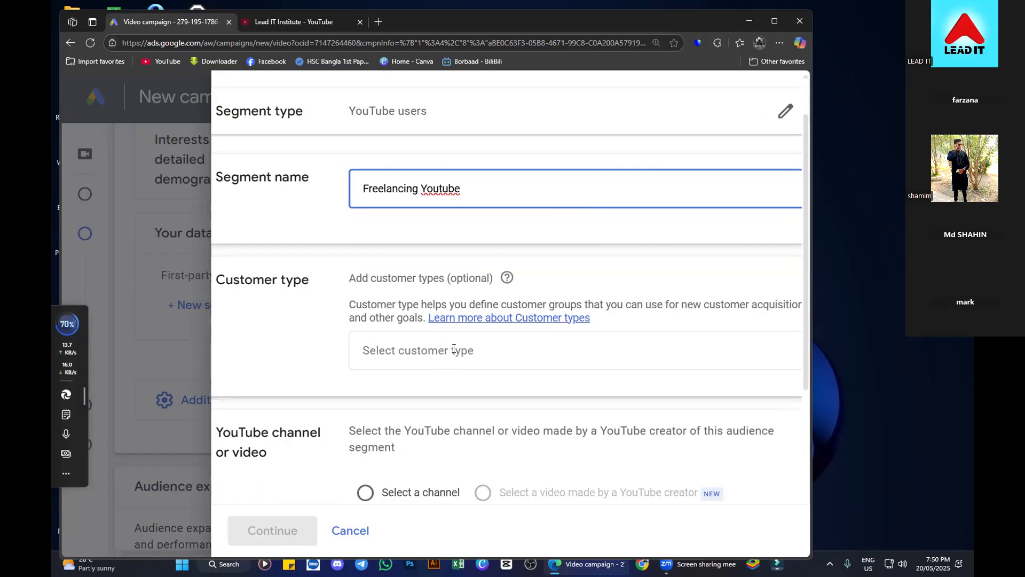
{"action": "right_click", "coordinate": [448, 182]}
{"action": "left_click", "coordinate": [464, 192]}
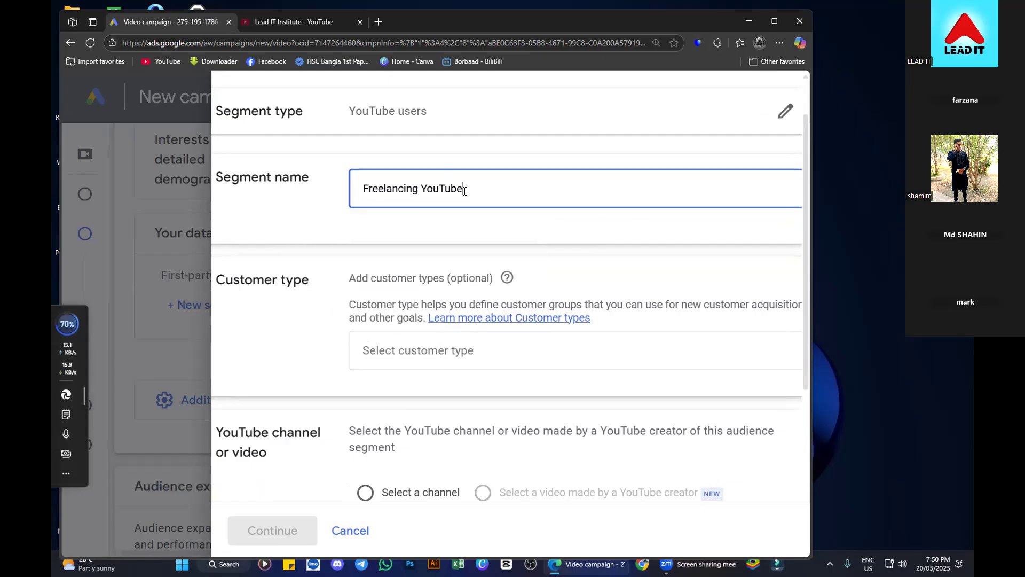
{"action": "left_click", "coordinate": [464, 344]}
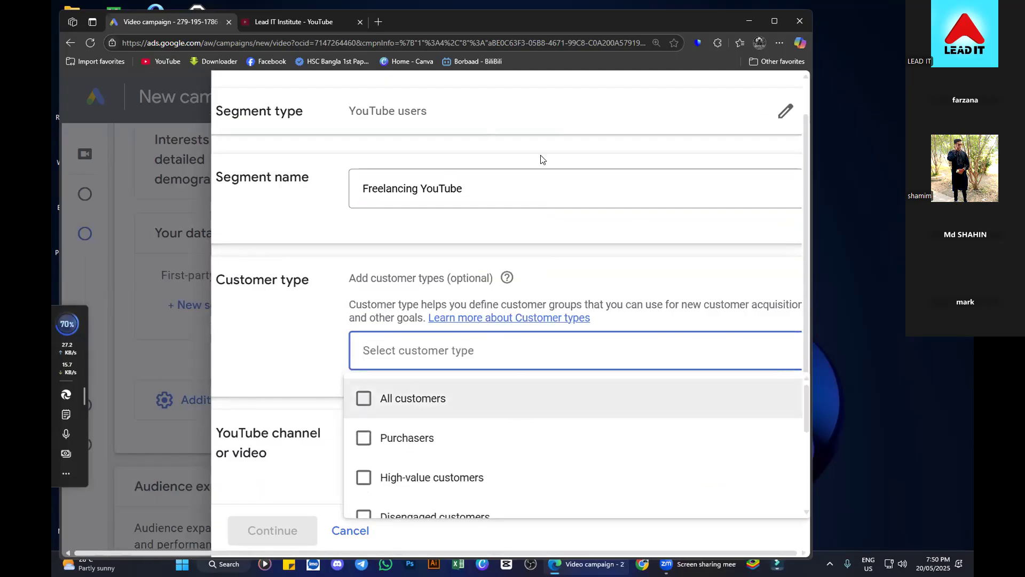
Add All customers and Purchasers as customer types
{"action": "scroll", "coordinate": [387, 433], "scroll_direction": "down", "scroll_amount": 1}
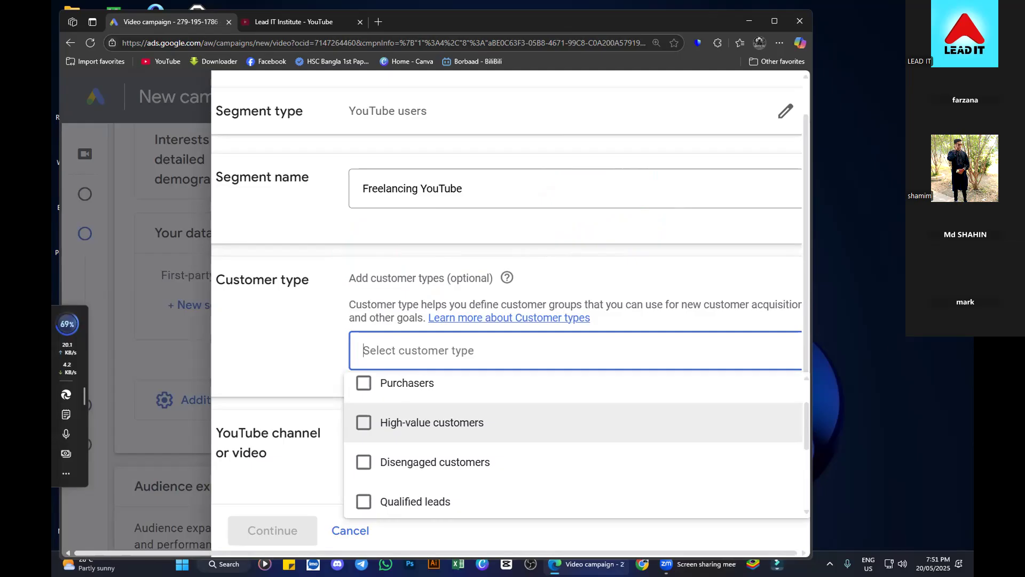
{"action": "scroll", "coordinate": [443, 393], "scroll_direction": "up", "scroll_amount": 1}
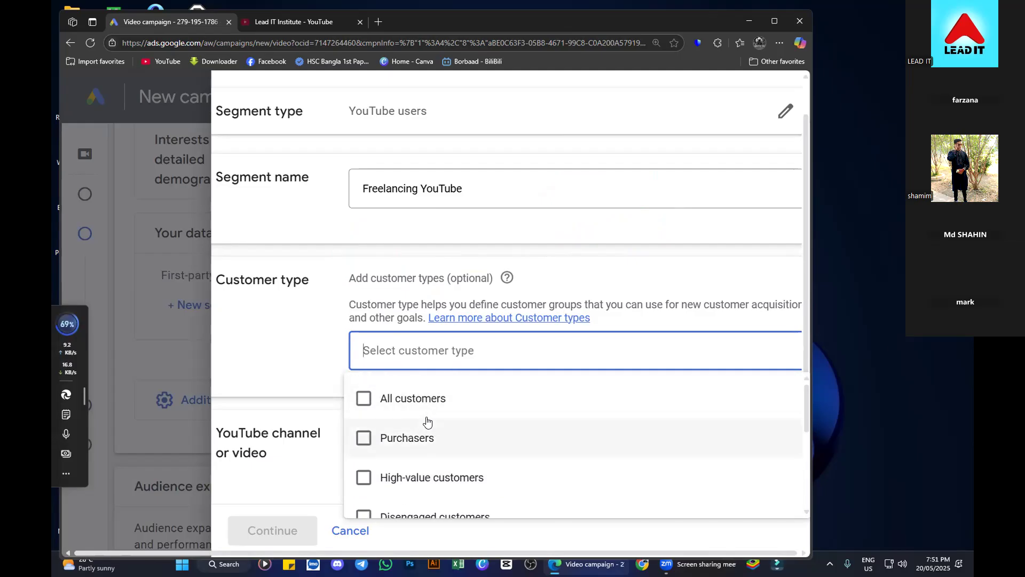
{"action": "left_click", "coordinate": [431, 404]}
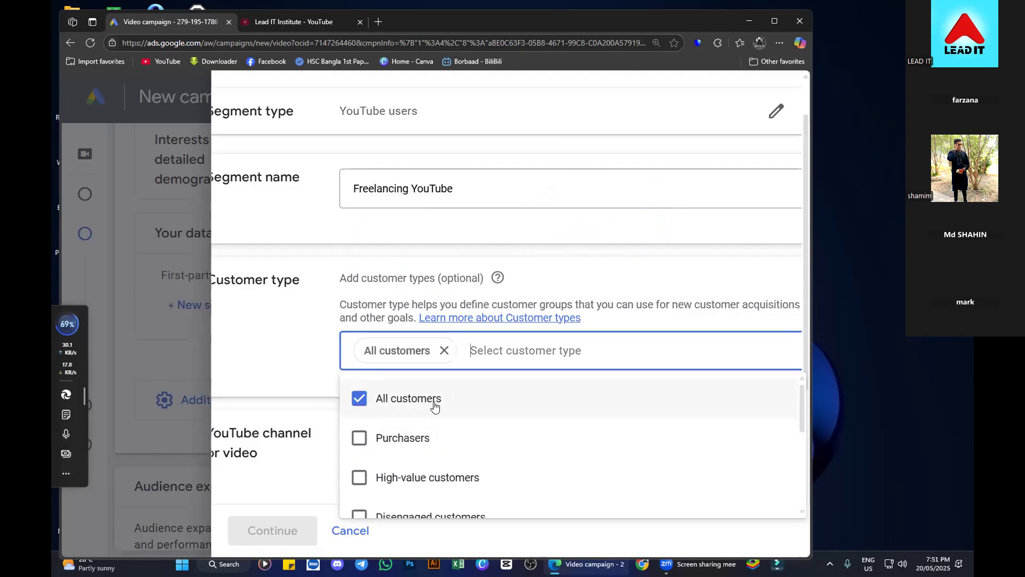
{"action": "left_click", "coordinate": [382, 453]}
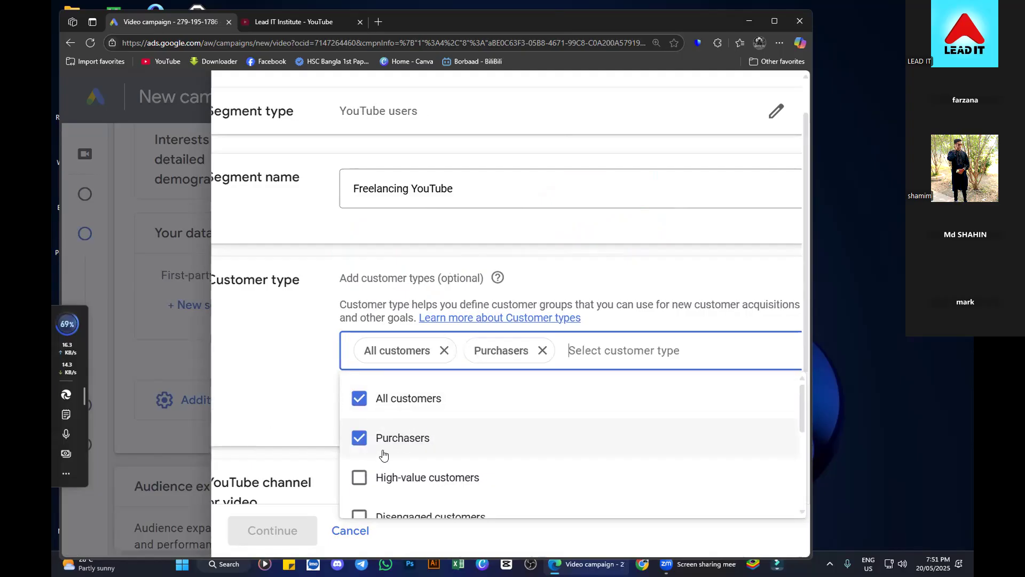
{"action": "left_click", "coordinate": [278, 398]}
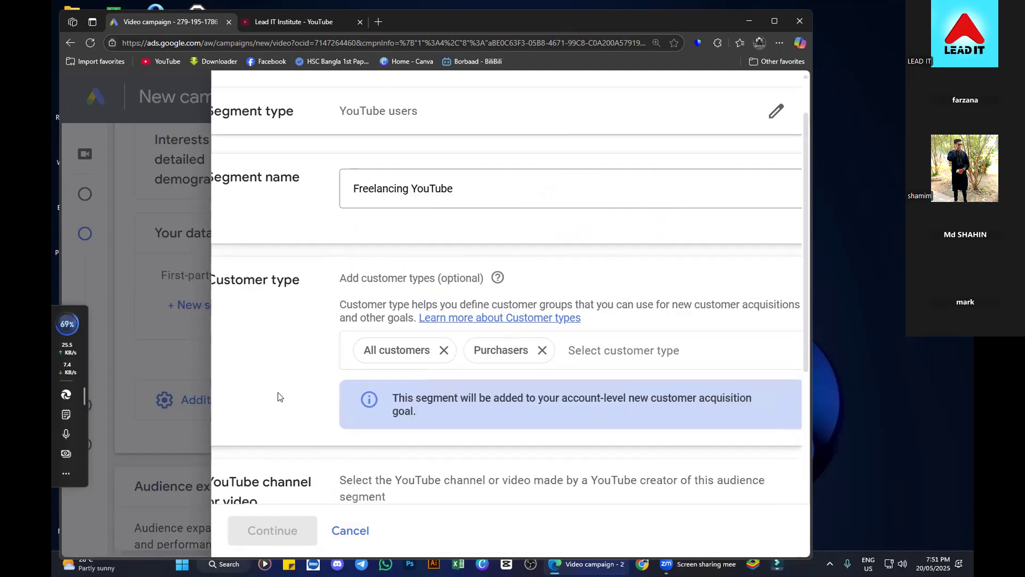
Also add High-value customers, Disengaged customers, Paid subscribers and Loyalty sign ups
{"action": "left_click", "coordinate": [596, 361]}
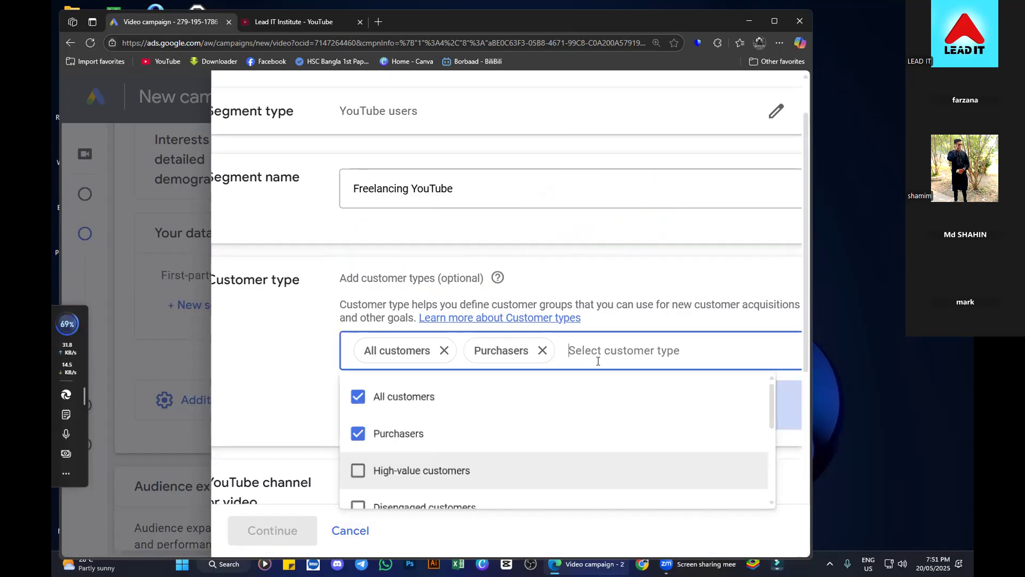
{"action": "left_click", "coordinate": [454, 473]}
{"action": "scroll", "coordinate": [453, 470], "scroll_direction": "down", "scroll_amount": 1}
{"action": "scroll", "coordinate": [455, 472], "scroll_direction": "down", "scroll_amount": 1}
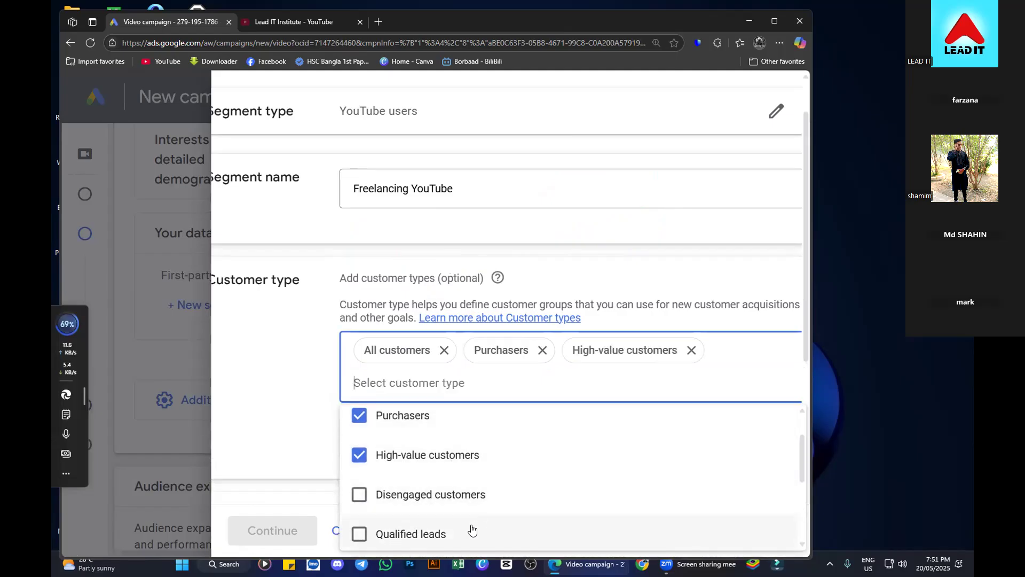
{"action": "left_click", "coordinate": [416, 494]}
{"action": "scroll", "coordinate": [443, 494], "scroll_direction": "down", "scroll_amount": 1}
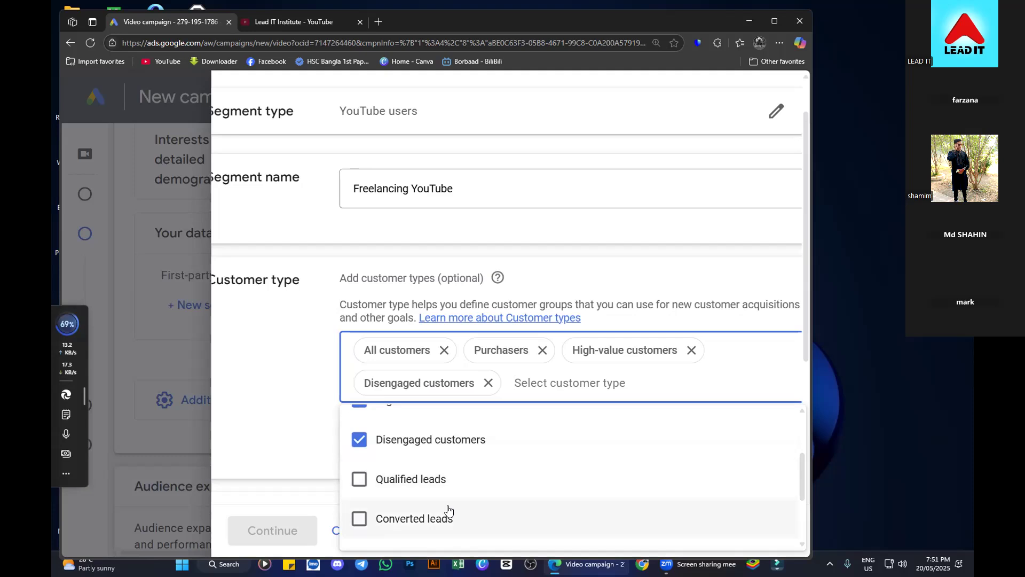
{"action": "left_click", "coordinate": [449, 511]}
{"action": "left_click", "coordinate": [449, 512]}
{"action": "scroll", "coordinate": [449, 511], "scroll_direction": "down", "scroll_amount": 1}
{"action": "left_click", "coordinate": [449, 508]}
{"action": "scroll", "coordinate": [447, 504], "scroll_direction": "down", "scroll_amount": 2}
{"action": "left_click", "coordinate": [444, 500]}
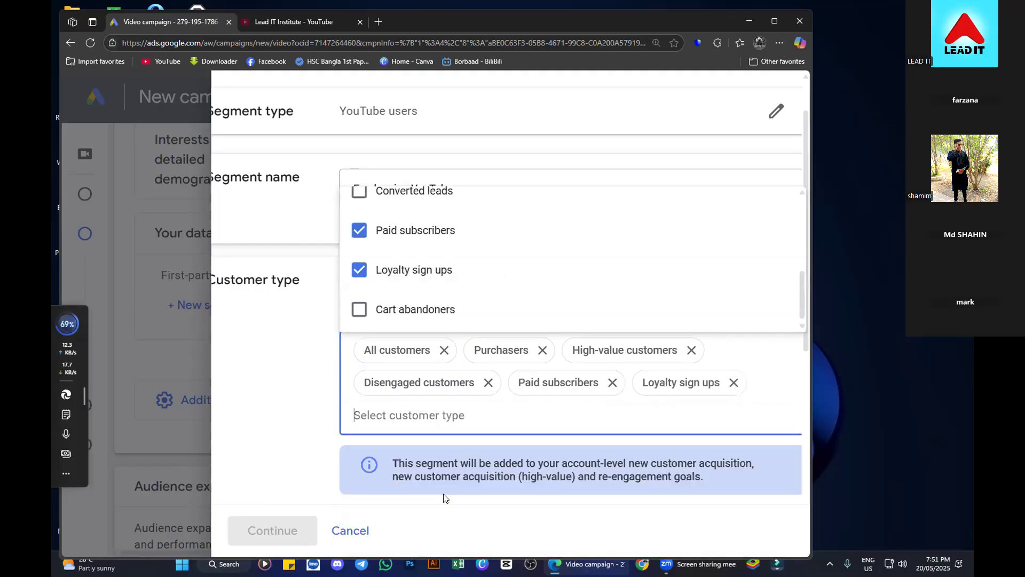
{"action": "left_click", "coordinate": [230, 406]}
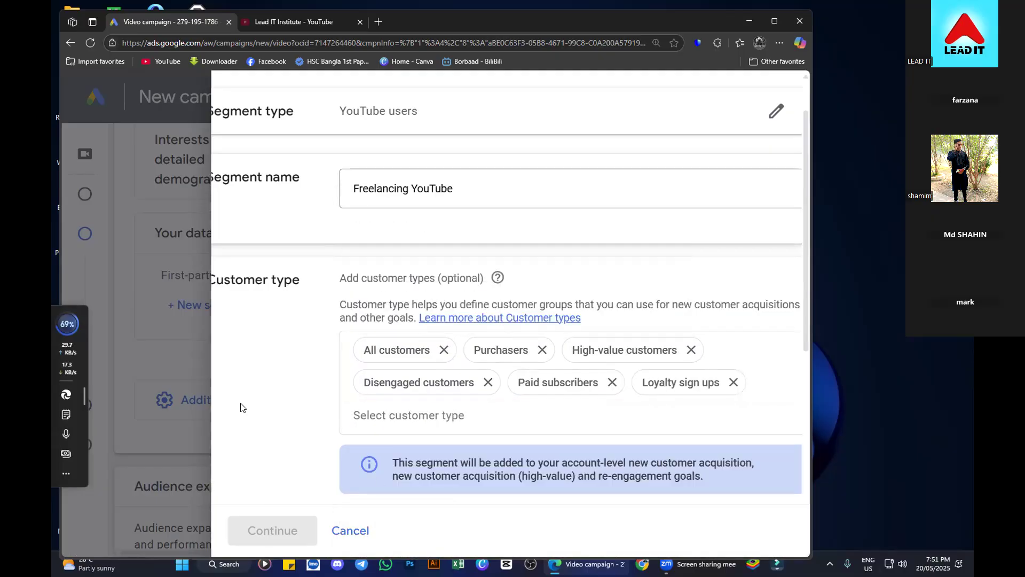
Try Converted leads, Qualified leads and Cart abandoners, removing each to clear the conflict error
{"action": "left_click", "coordinate": [399, 418]}
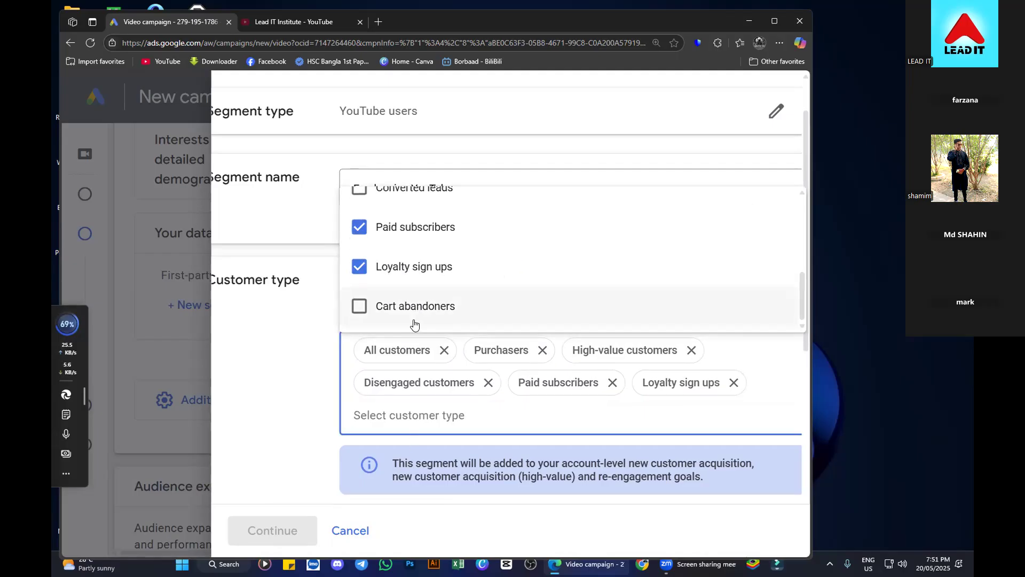
{"action": "scroll", "coordinate": [412, 291], "scroll_direction": "up", "scroll_amount": 1}
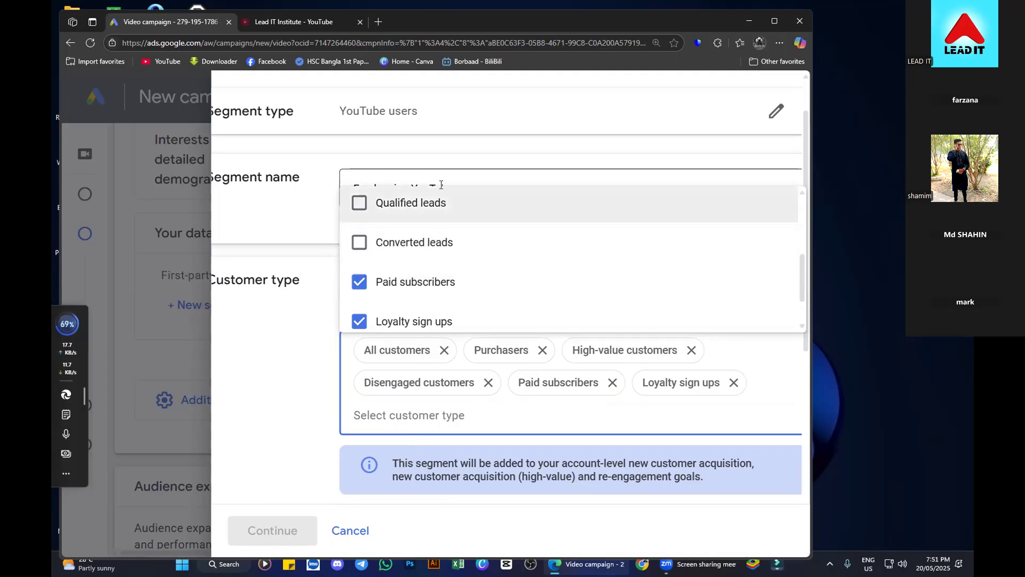
{"action": "left_click", "coordinate": [432, 242]}
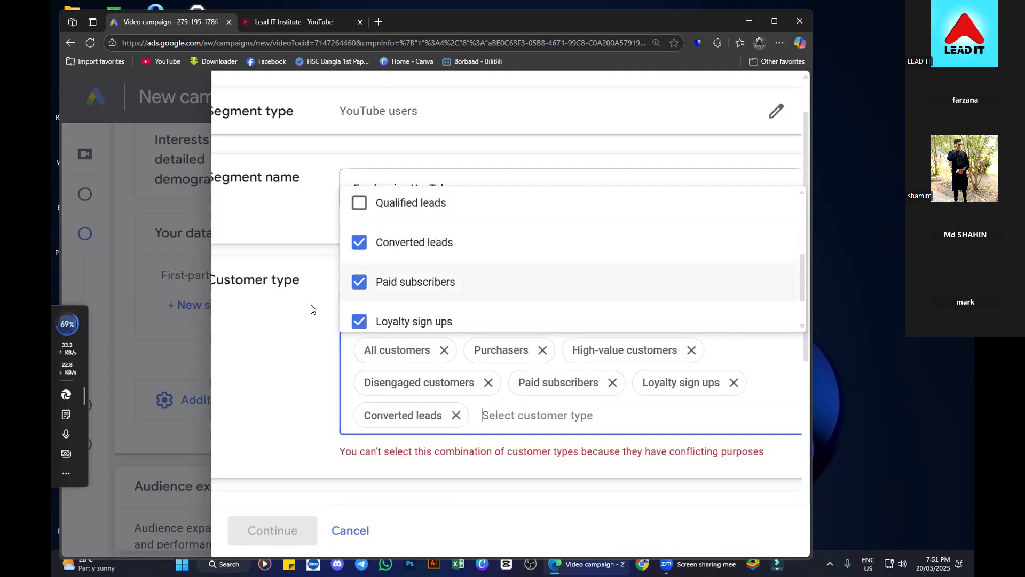
{"action": "left_click", "coordinate": [392, 441]}
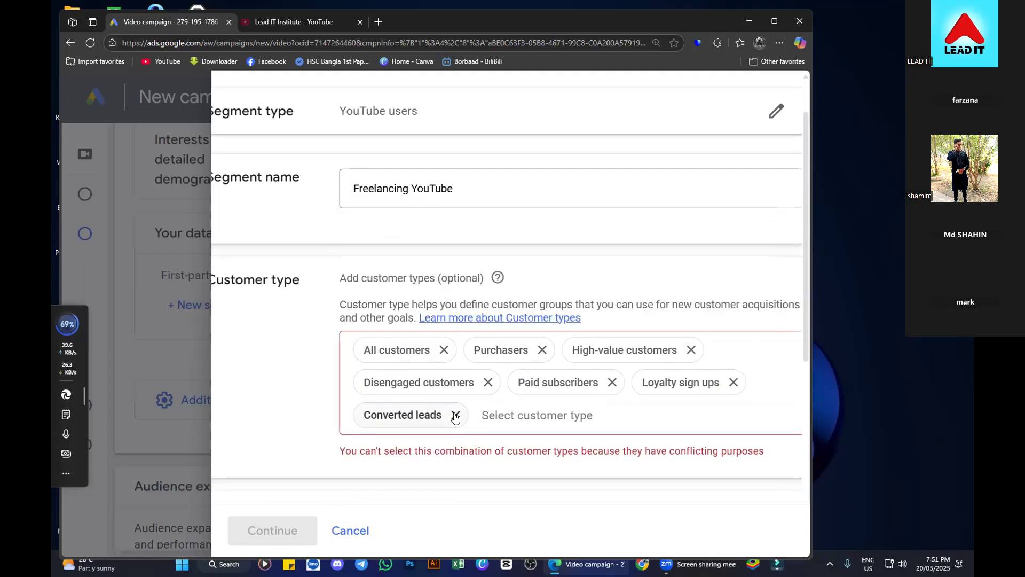
{"action": "left_click", "coordinate": [455, 415]}
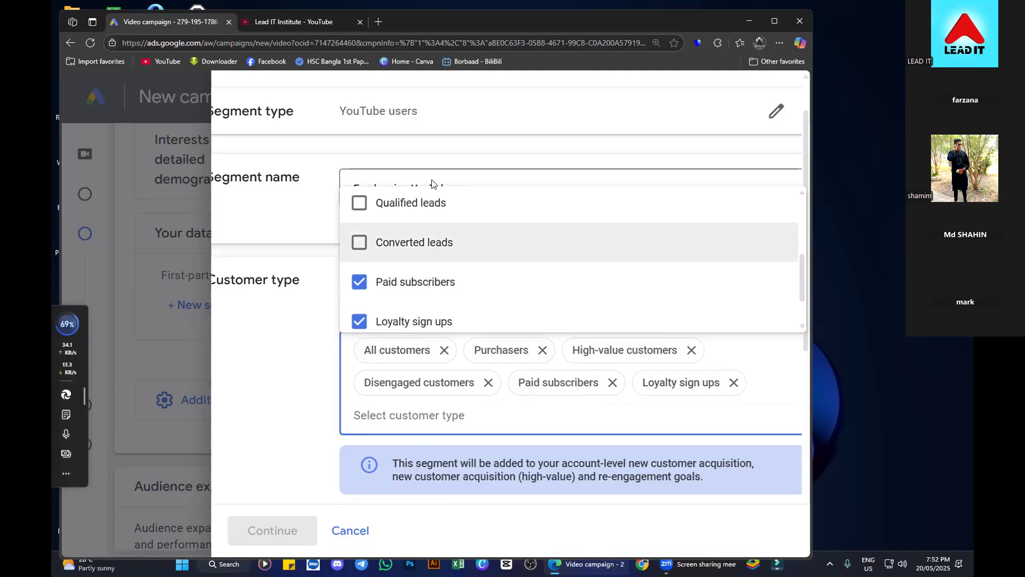
{"action": "left_click", "coordinate": [420, 208]}
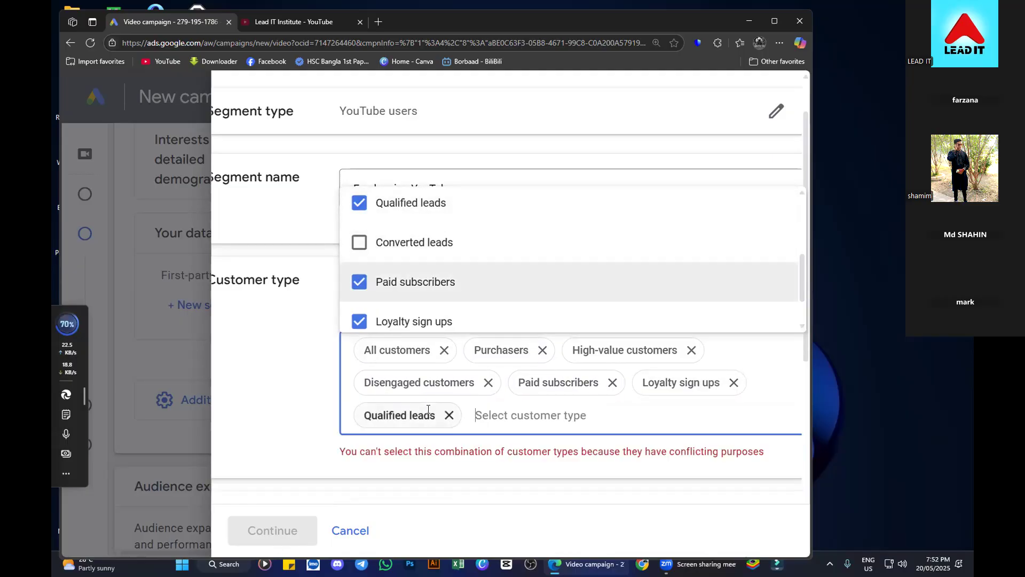
{"action": "left_click", "coordinate": [449, 415]}
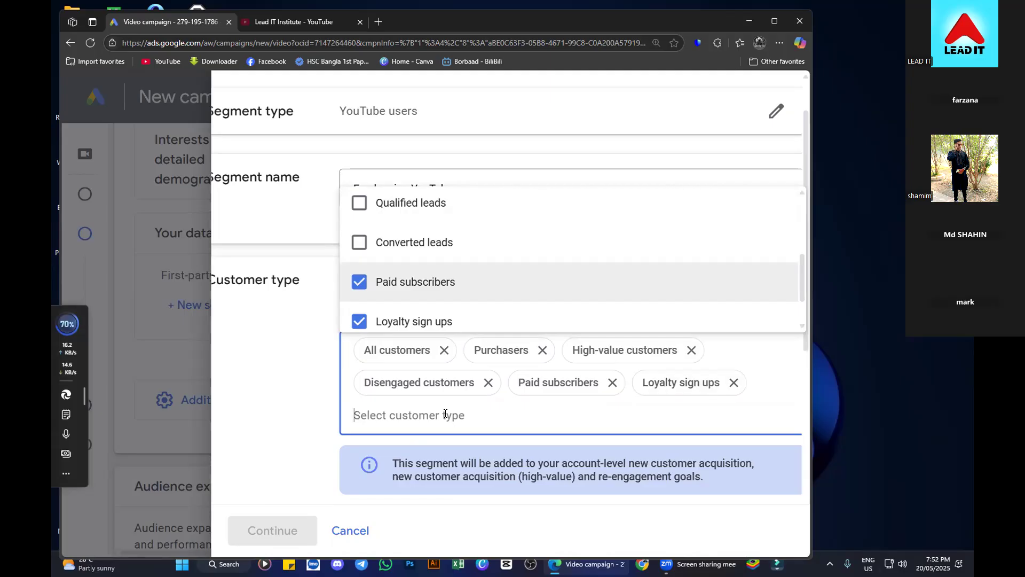
{"action": "scroll", "coordinate": [423, 240], "scroll_direction": "down", "scroll_amount": 2}
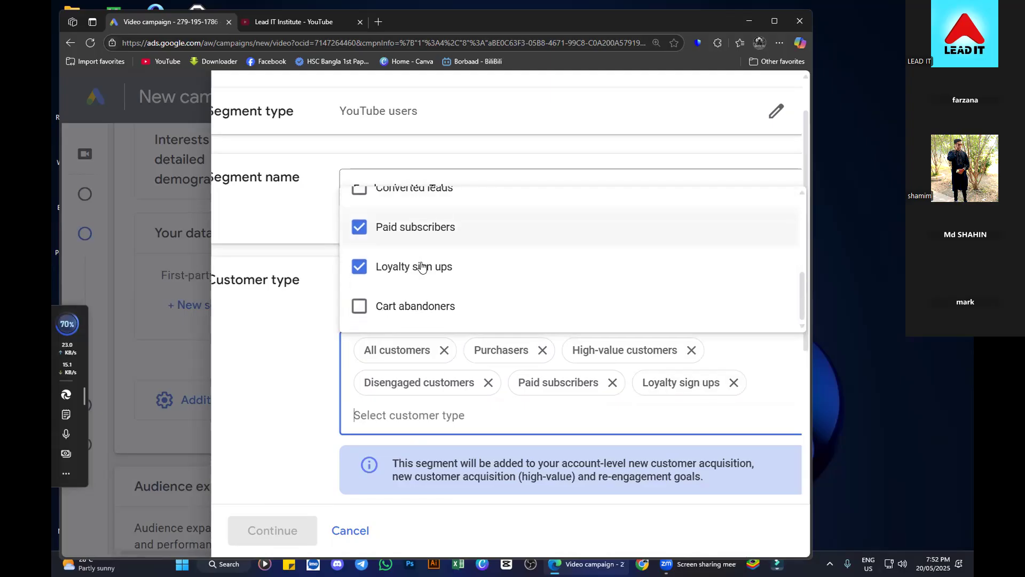
{"action": "left_click", "coordinate": [424, 308]}
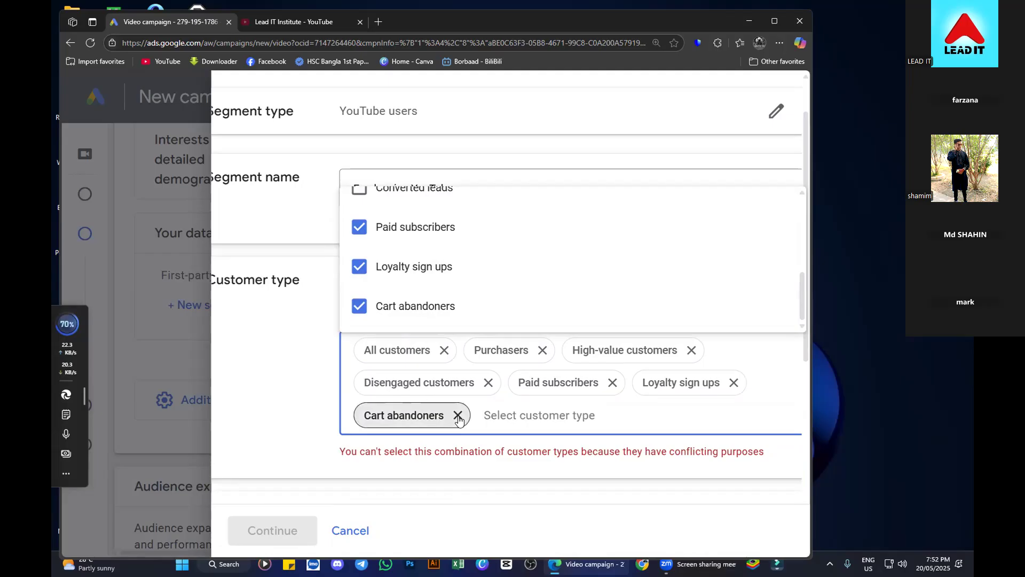
{"action": "left_click", "coordinate": [458, 415]}
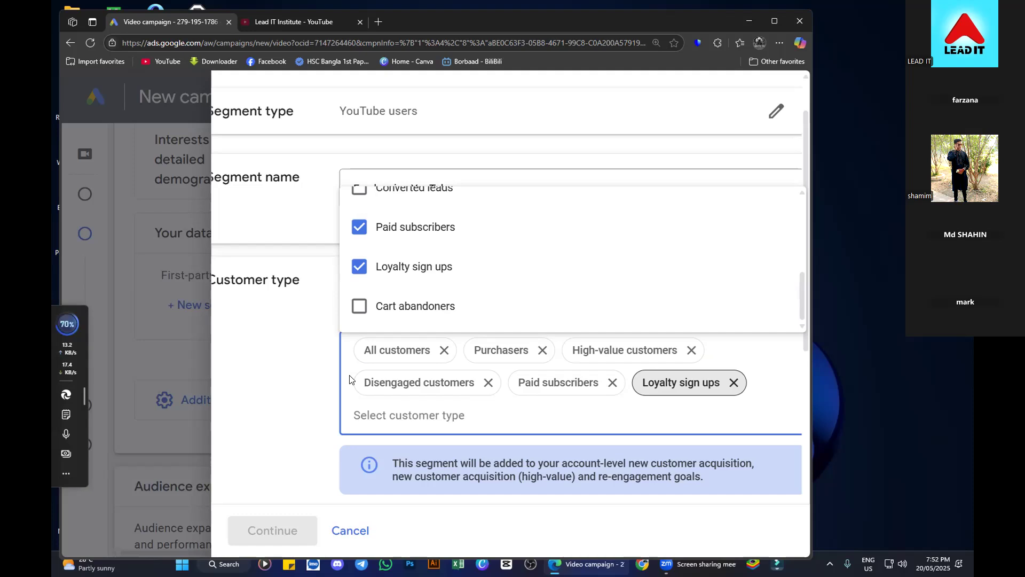
{"action": "left_click", "coordinate": [433, 310]}
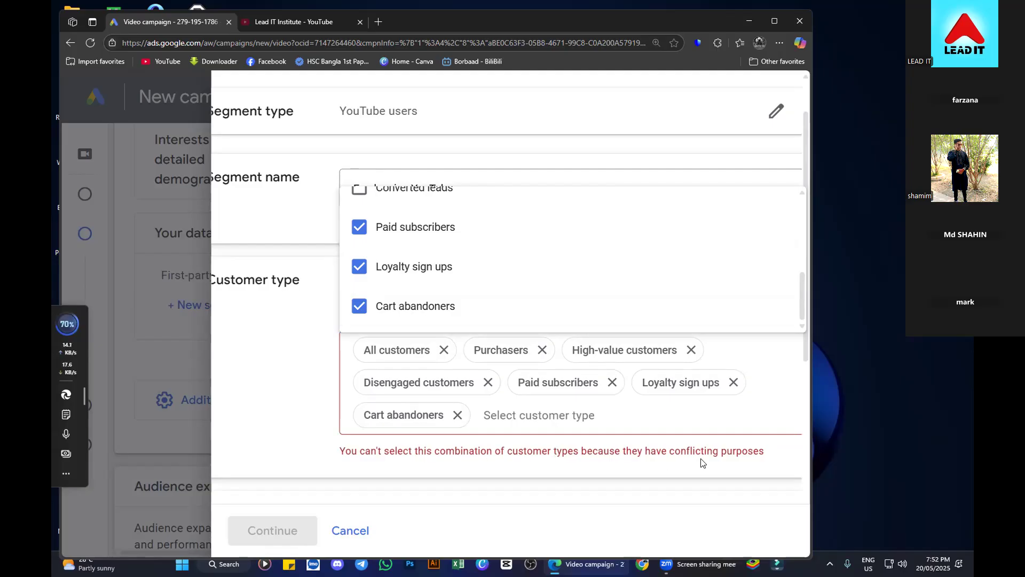
{"action": "left_click", "coordinate": [456, 415]}
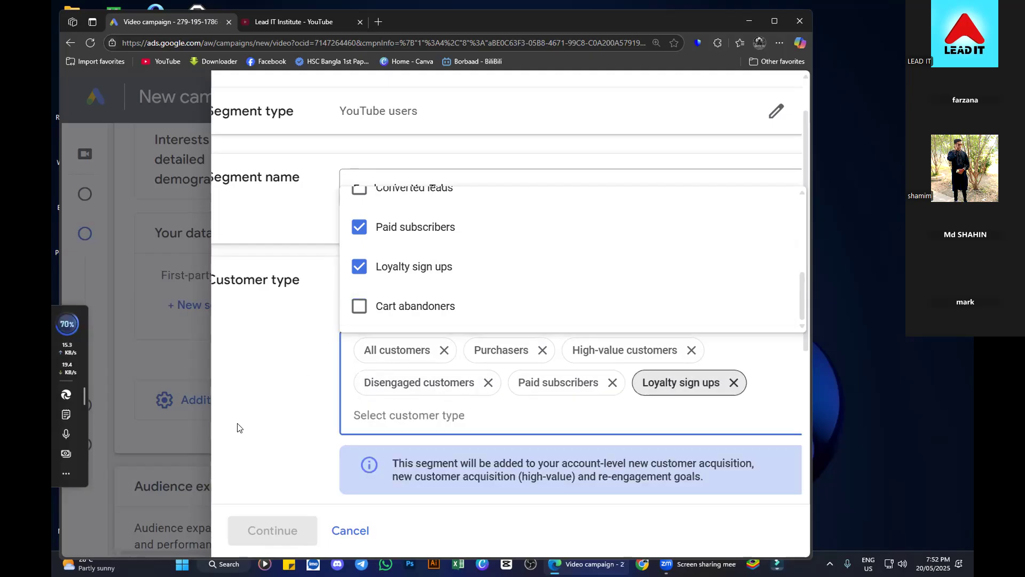
Choose the Byte Wise Basic channel as the segment's source and begin linking it to Google Ads
{"action": "scroll", "coordinate": [268, 377], "scroll_direction": "down", "scroll_amount": 1}
{"action": "scroll", "coordinate": [265, 377], "scroll_direction": "down", "scroll_amount": 3}
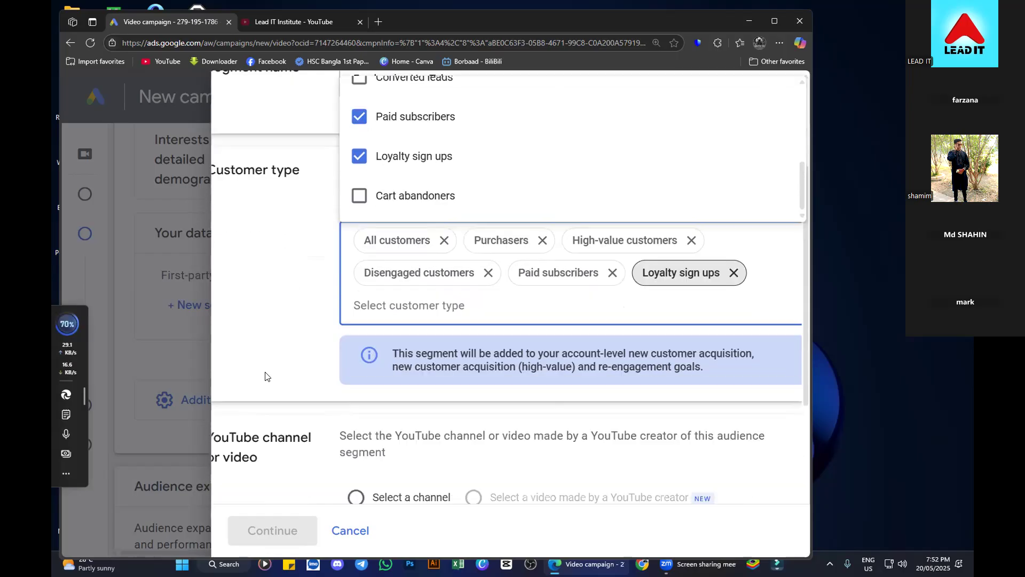
{"action": "scroll", "coordinate": [266, 376], "scroll_direction": "down", "scroll_amount": 1}
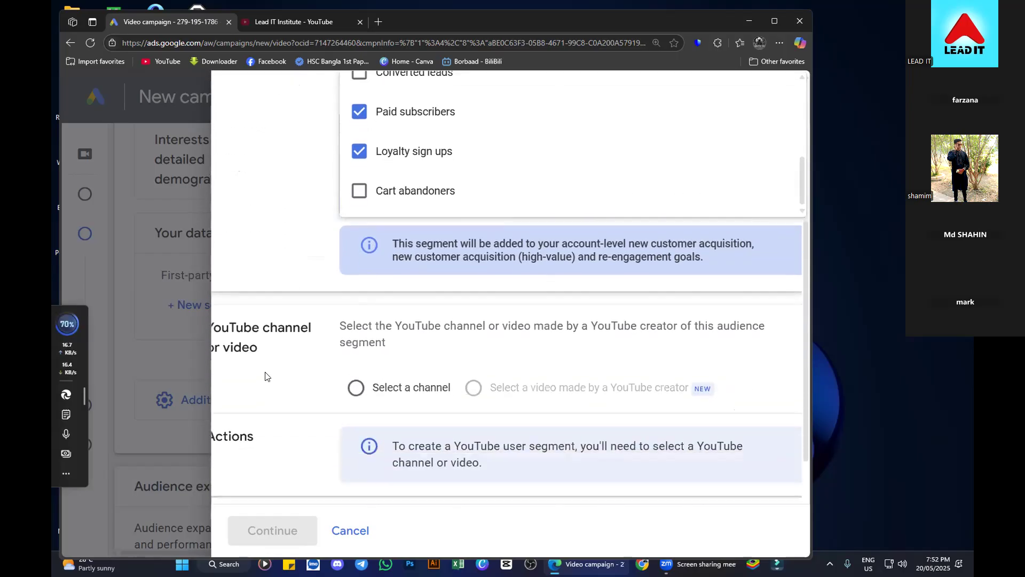
{"action": "left_click", "coordinate": [354, 389]}
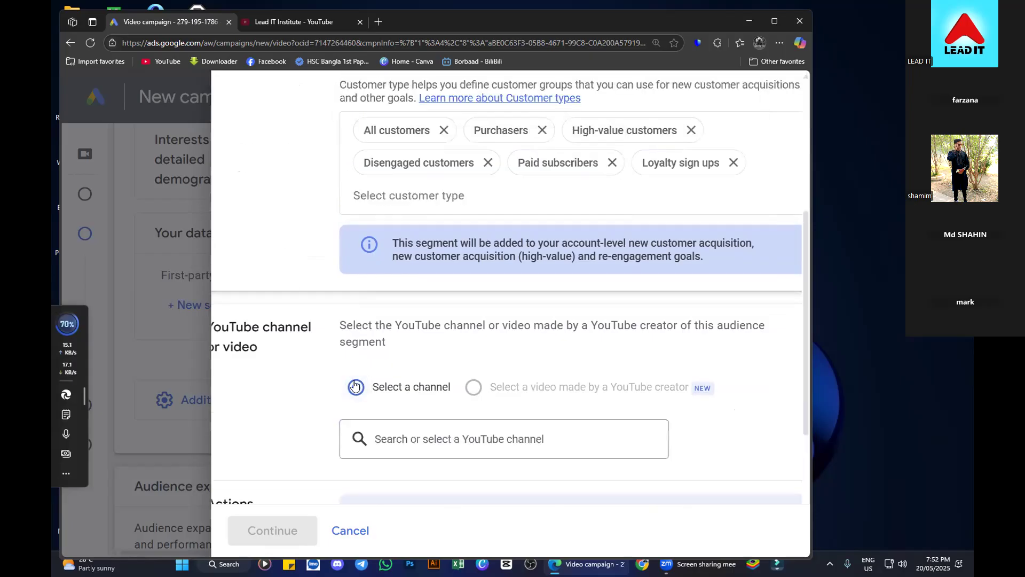
{"action": "left_click", "coordinate": [436, 451]}
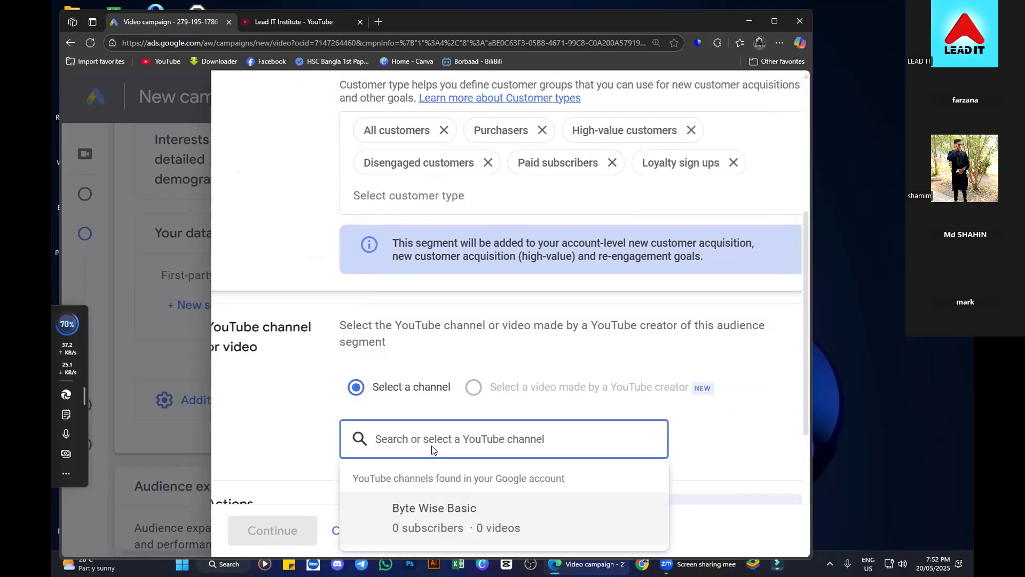
{"action": "scroll", "coordinate": [438, 454], "scroll_direction": "down", "scroll_amount": 2}
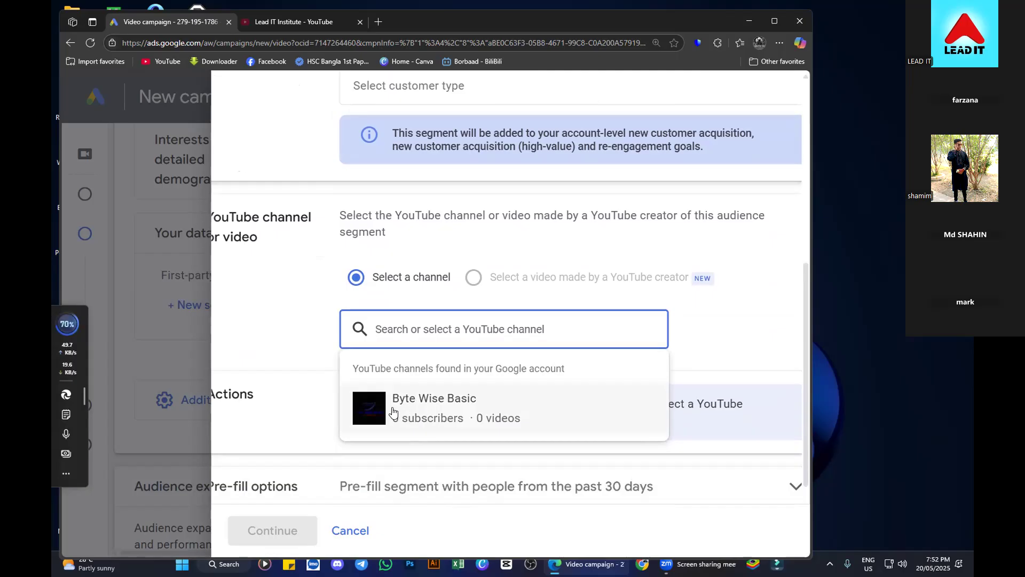
{"action": "left_click", "coordinate": [442, 408]}
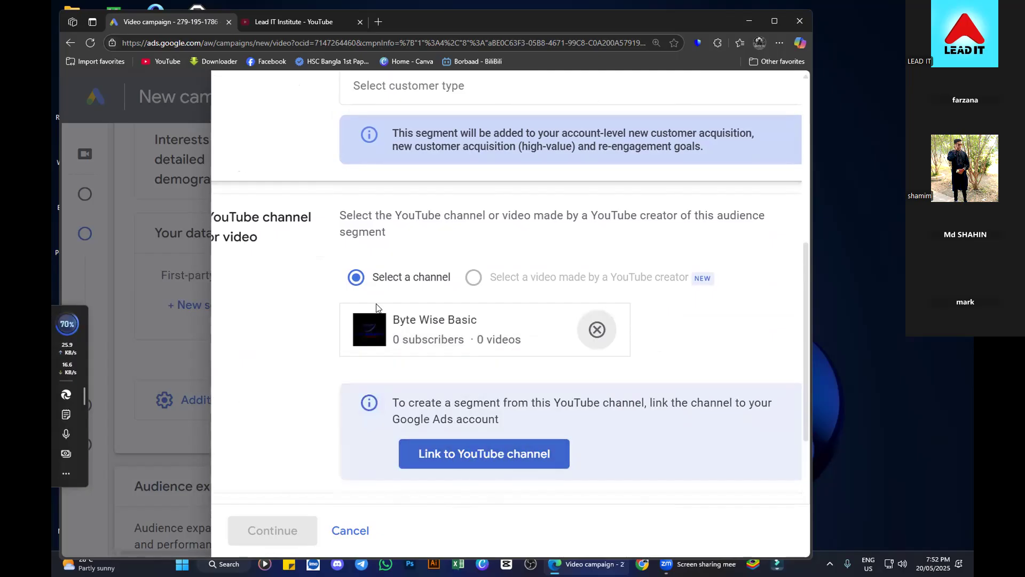
{"action": "left_click", "coordinate": [459, 462]}
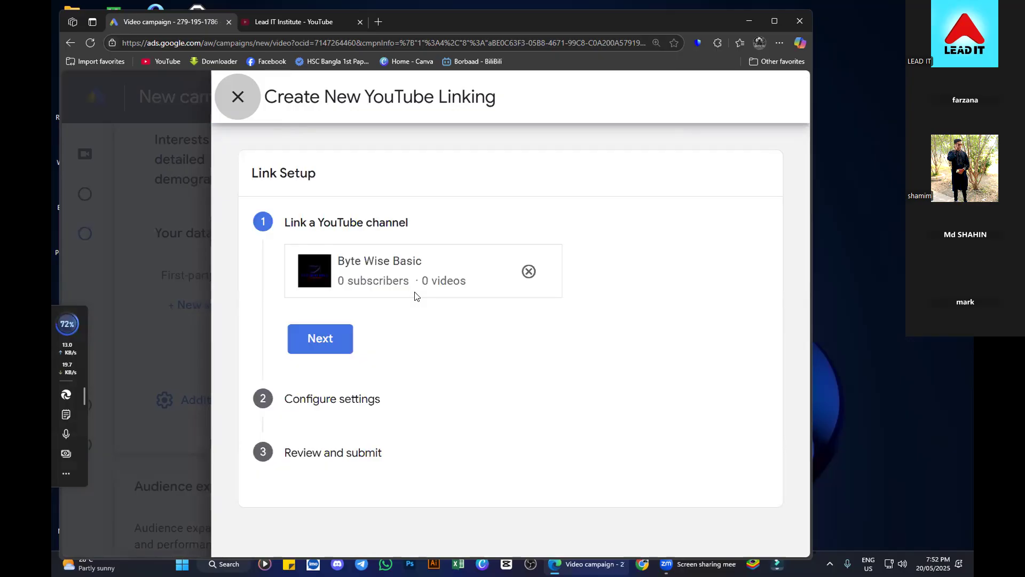
Link Byte Wise Basic, sharing view counts, audience segments and engagement, then return to the segment
{"action": "left_click", "coordinate": [297, 338]}
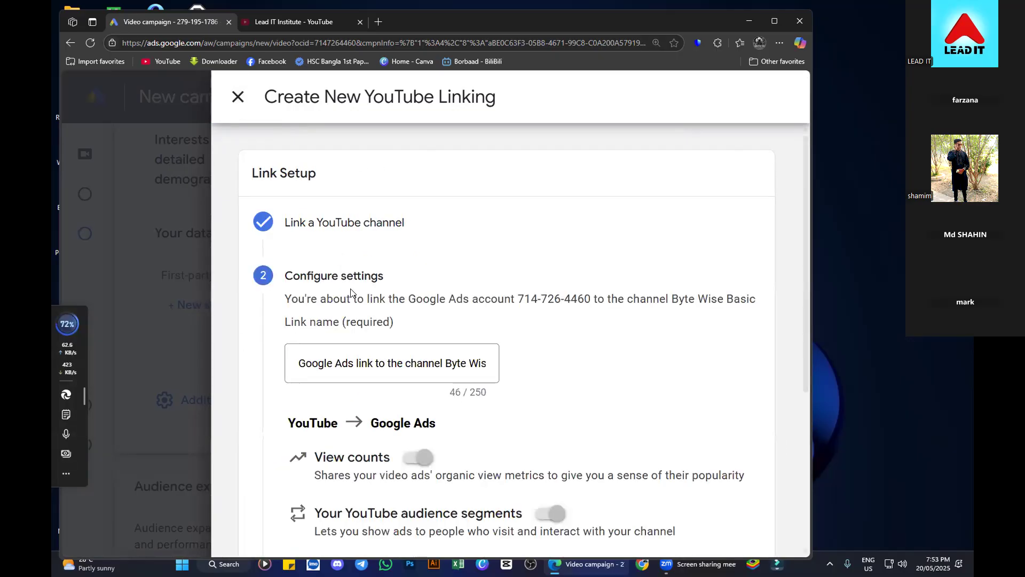
{"action": "scroll", "coordinate": [354, 295], "scroll_direction": "down", "scroll_amount": 3}
{"action": "scroll", "coordinate": [369, 342], "scroll_direction": "down", "scroll_amount": 1}
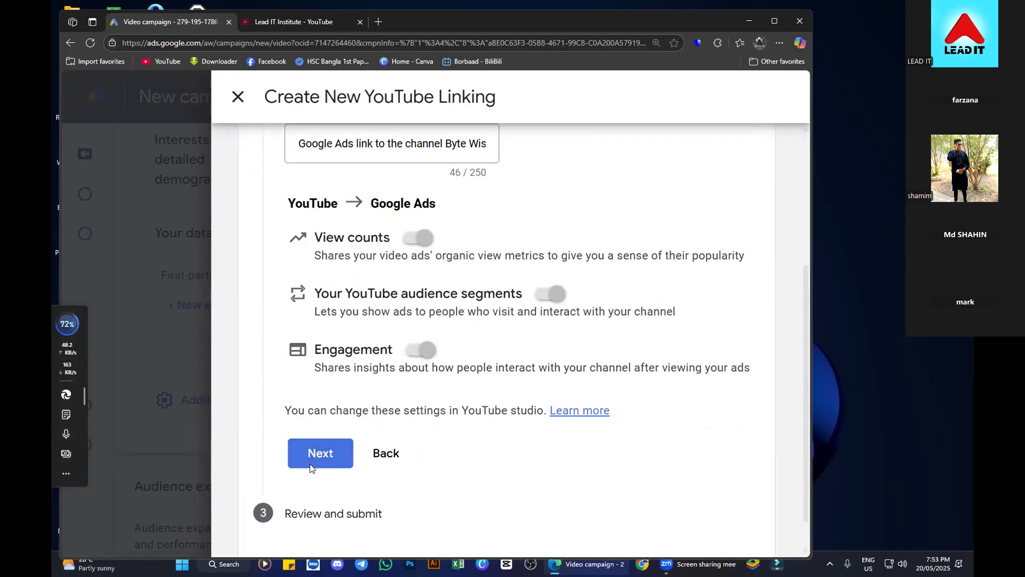
{"action": "left_click", "coordinate": [337, 453]}
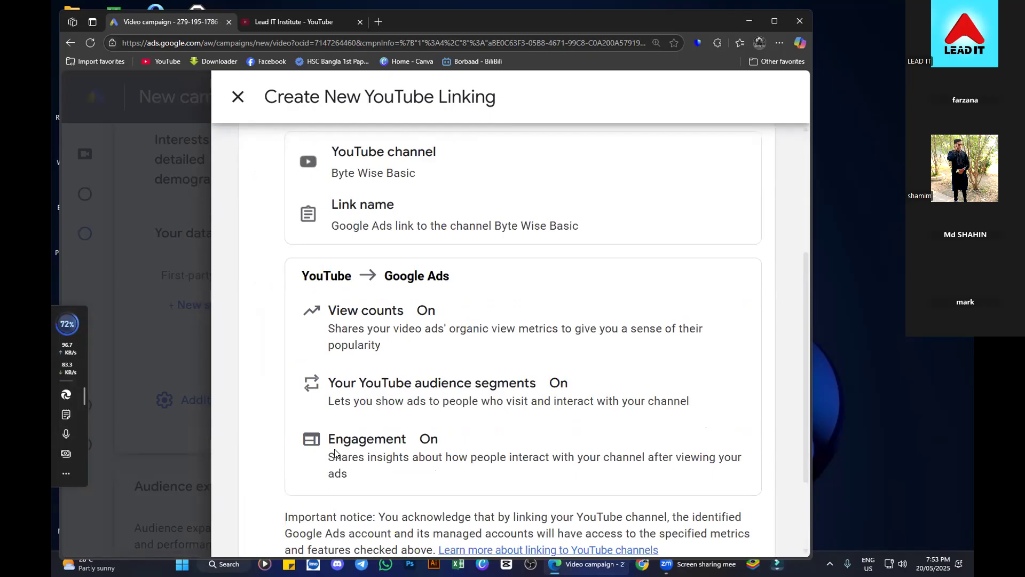
{"action": "scroll", "coordinate": [326, 458], "scroll_direction": "down", "scroll_amount": 2}
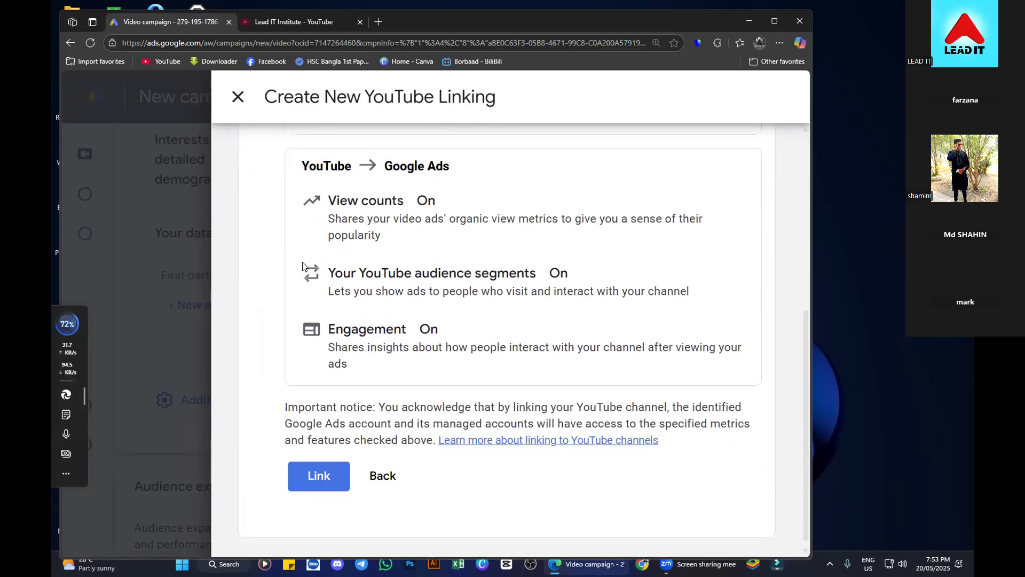
{"action": "left_click", "coordinate": [308, 464]}
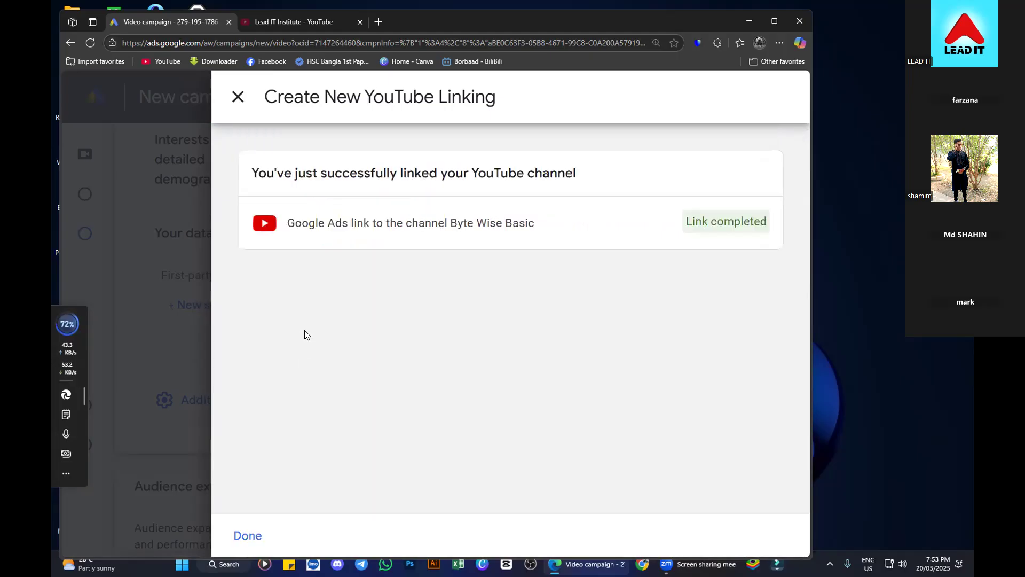
{"action": "left_click_drag", "start_coordinate": [313, 221], "coordinate": [289, 222]}
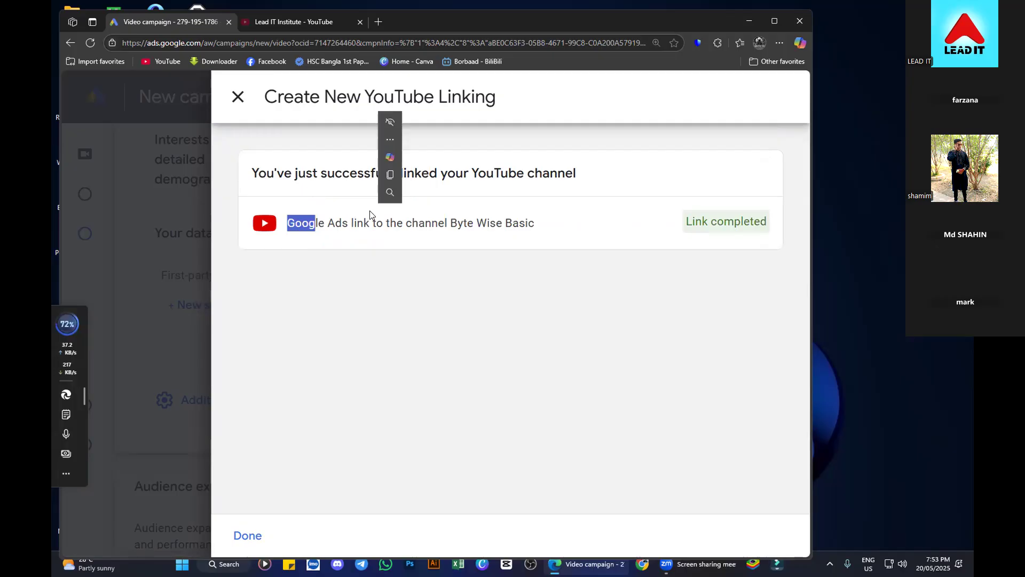
{"action": "left_click", "coordinate": [244, 538]}
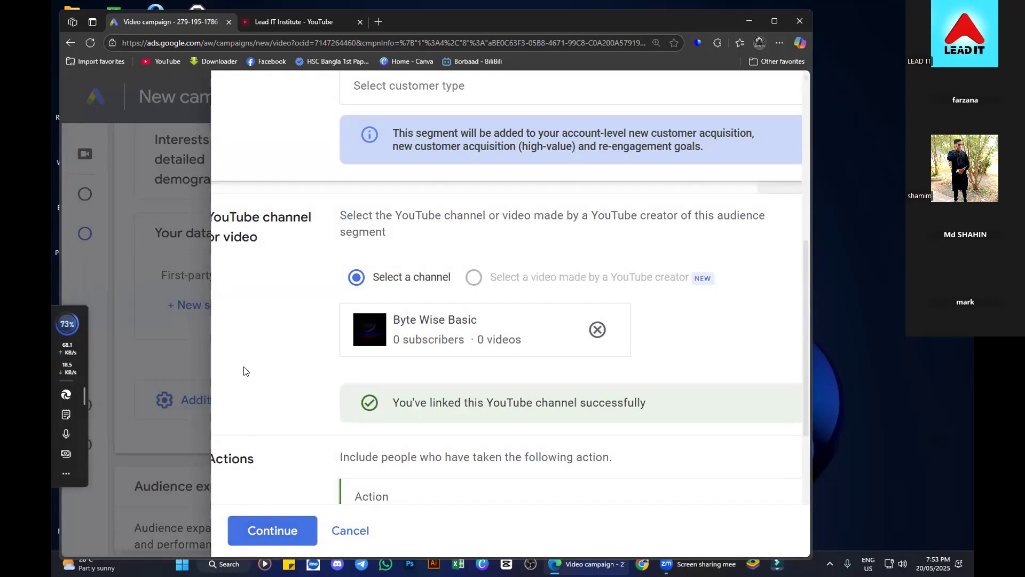
{"action": "scroll", "coordinate": [363, 284], "scroll_direction": "down", "scroll_amount": 2}
{"action": "scroll", "coordinate": [382, 275], "scroll_direction": "up", "scroll_amount": 1}
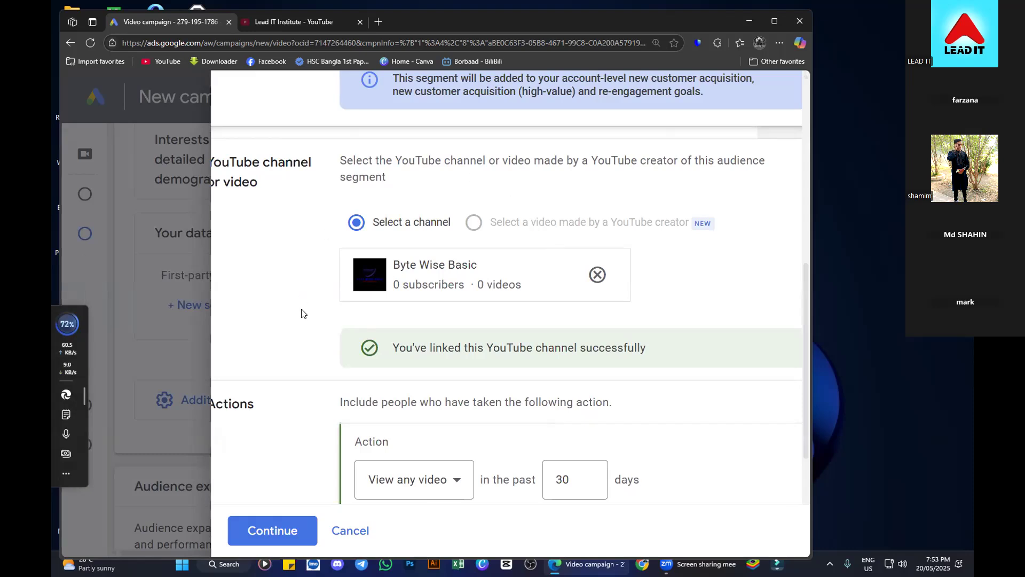
{"action": "left_click_drag", "start_coordinate": [410, 265], "coordinate": [434, 264]}
{"action": "left_click", "coordinate": [455, 233]}
{"action": "scroll", "coordinate": [301, 398], "scroll_direction": "down", "scroll_amount": 3}
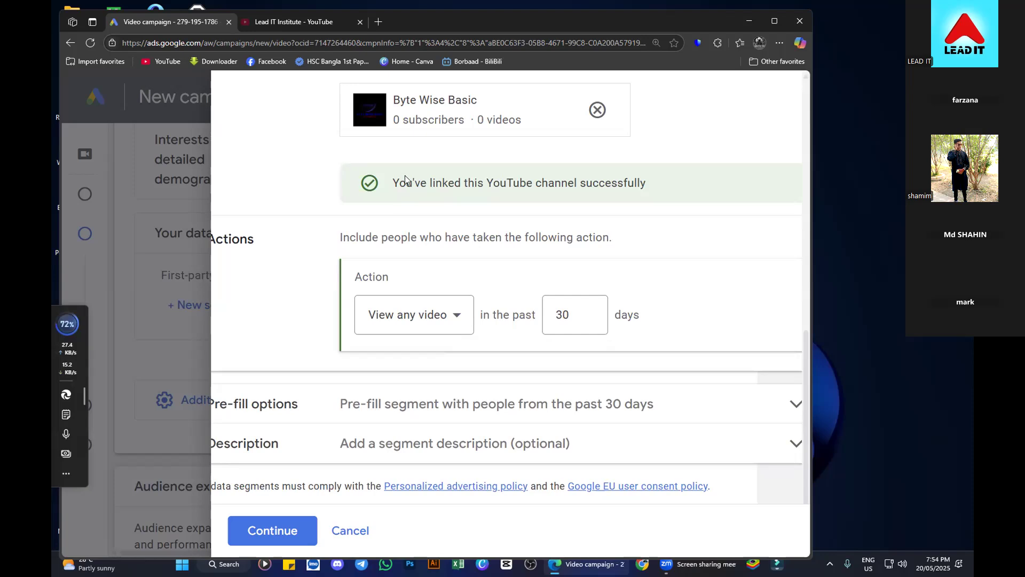
{"action": "scroll", "coordinate": [275, 201], "scroll_direction": "up", "scroll_amount": 3}
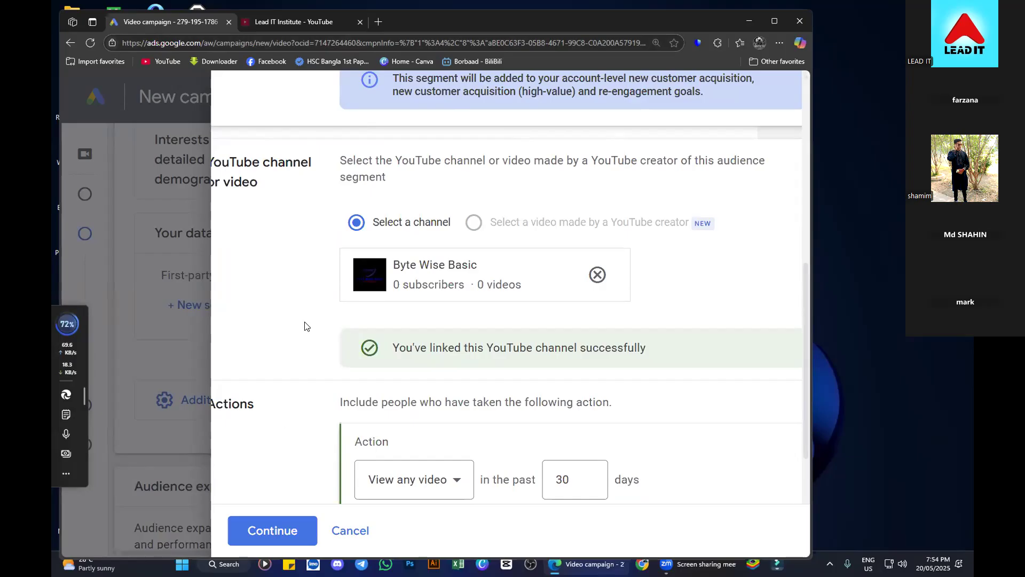
{"action": "scroll", "coordinate": [450, 273], "scroll_direction": "up", "scroll_amount": 1}
{"action": "scroll", "coordinate": [282, 169], "scroll_direction": "up", "scroll_amount": 5}
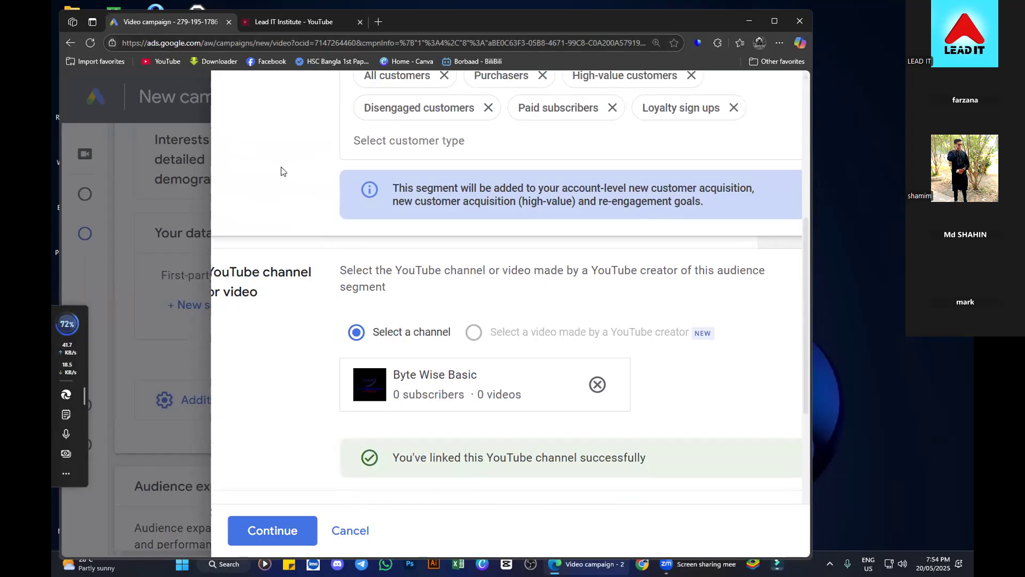
{"action": "scroll", "coordinate": [344, 310], "scroll_direction": "down", "scroll_amount": 2}
{"action": "scroll", "coordinate": [345, 309], "scroll_direction": "down", "scroll_amount": 1}
{"action": "scroll", "coordinate": [415, 329], "scroll_direction": "down", "scroll_amount": 4}
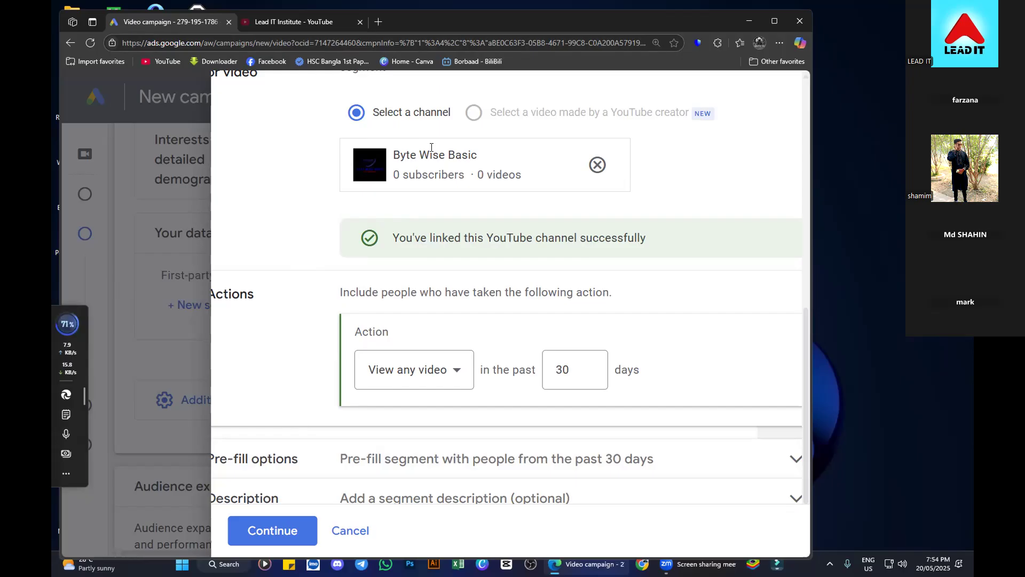
Include viewers who visited the channel page in the past 30 days and save the segment
{"action": "left_click", "coordinate": [377, 369]}
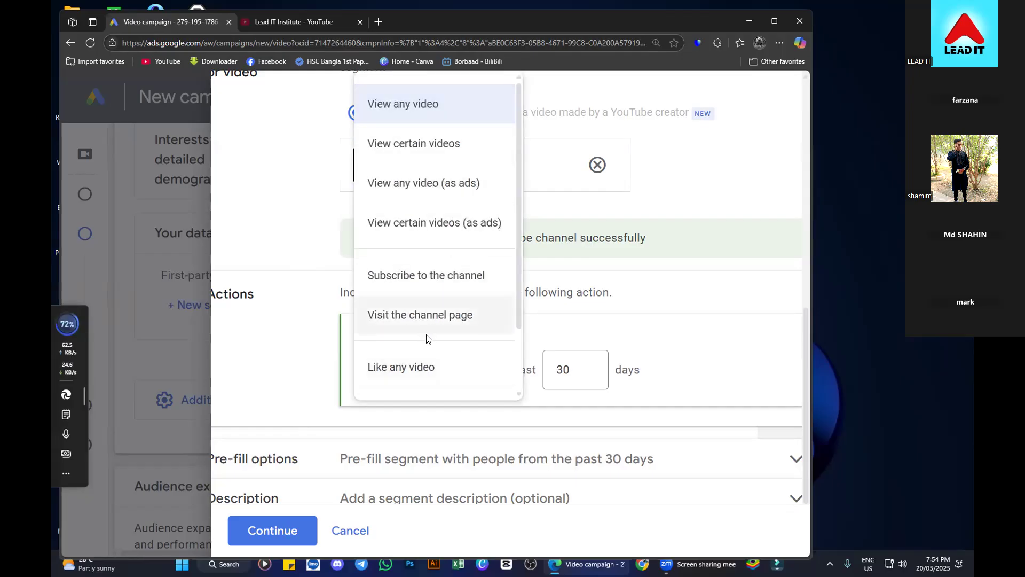
{"action": "scroll", "coordinate": [425, 338], "scroll_direction": "down", "scroll_amount": 2}
{"action": "scroll", "coordinate": [425, 341], "scroll_direction": "up", "scroll_amount": 2}
{"action": "scroll", "coordinate": [426, 330], "scroll_direction": "down", "scroll_amount": 1}
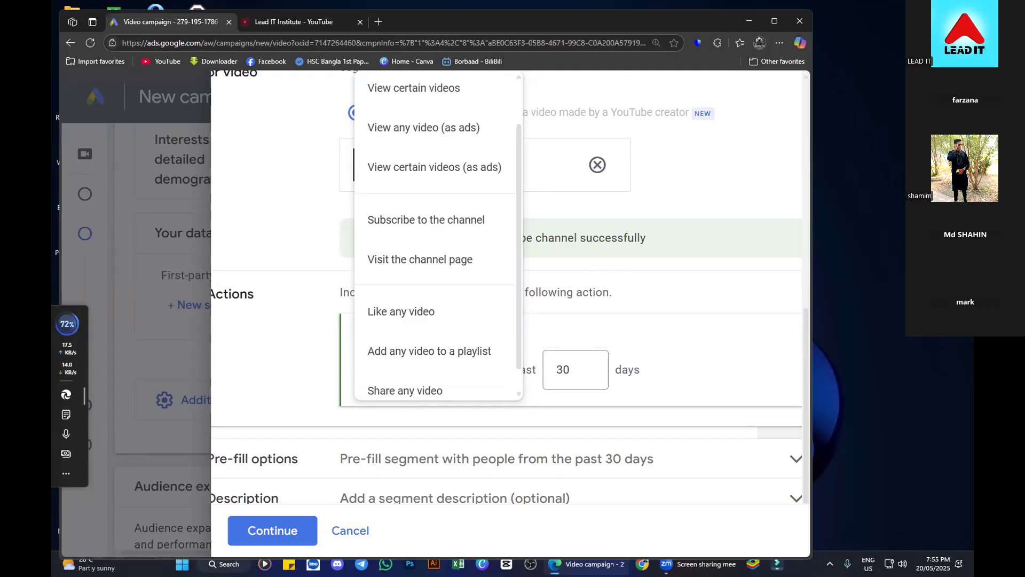
{"action": "scroll", "coordinate": [435, 366], "scroll_direction": "down", "scroll_amount": 1}
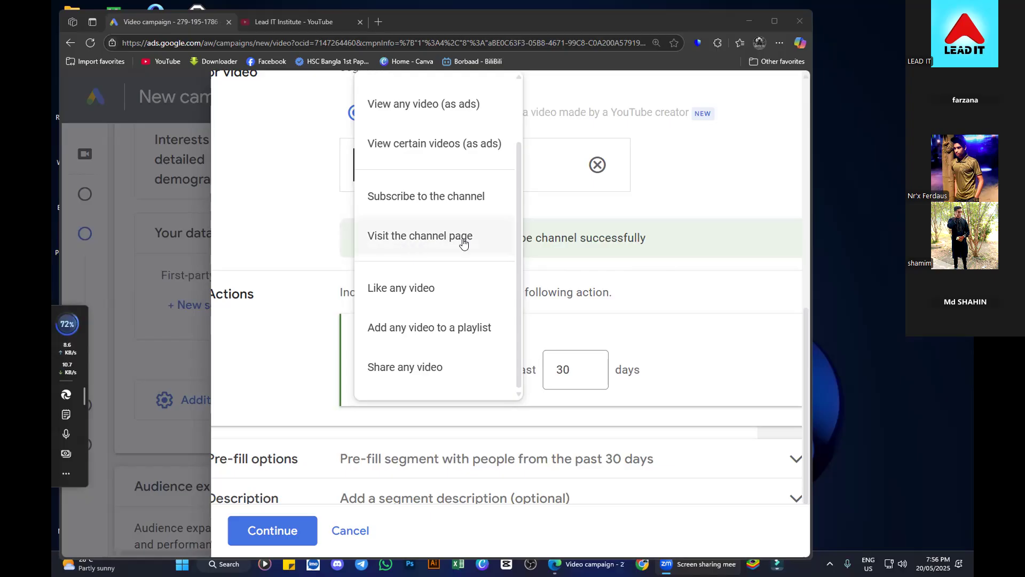
{"action": "left_click", "coordinate": [405, 238]}
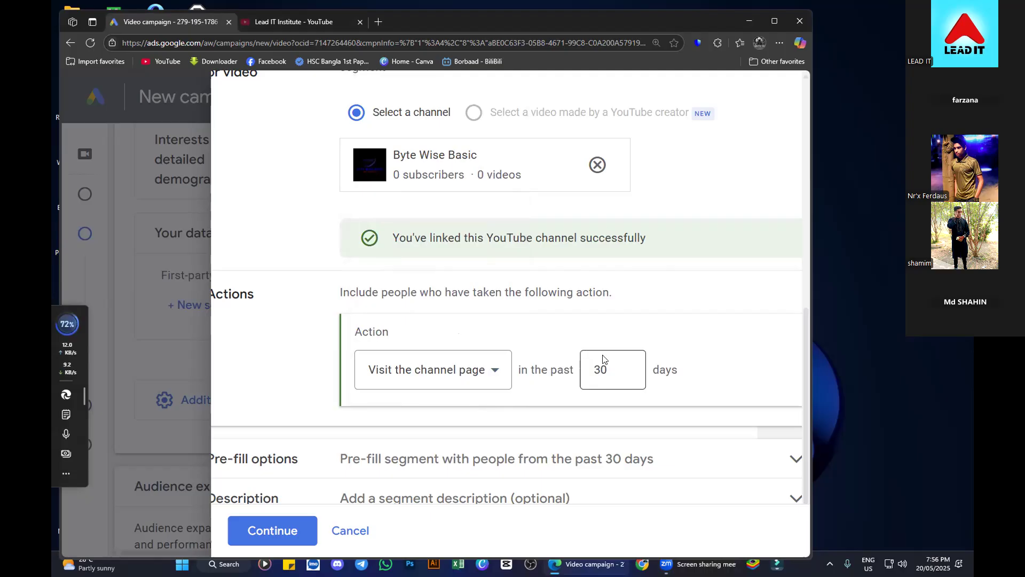
{"action": "scroll", "coordinate": [254, 478], "scroll_direction": "down", "scroll_amount": 2}
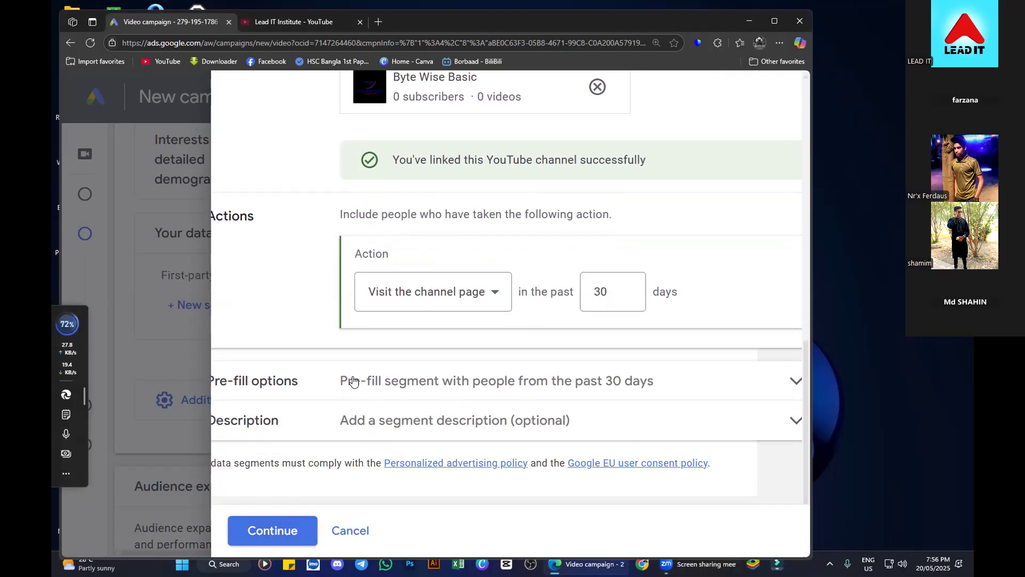
{"action": "left_click", "coordinate": [286, 522]}
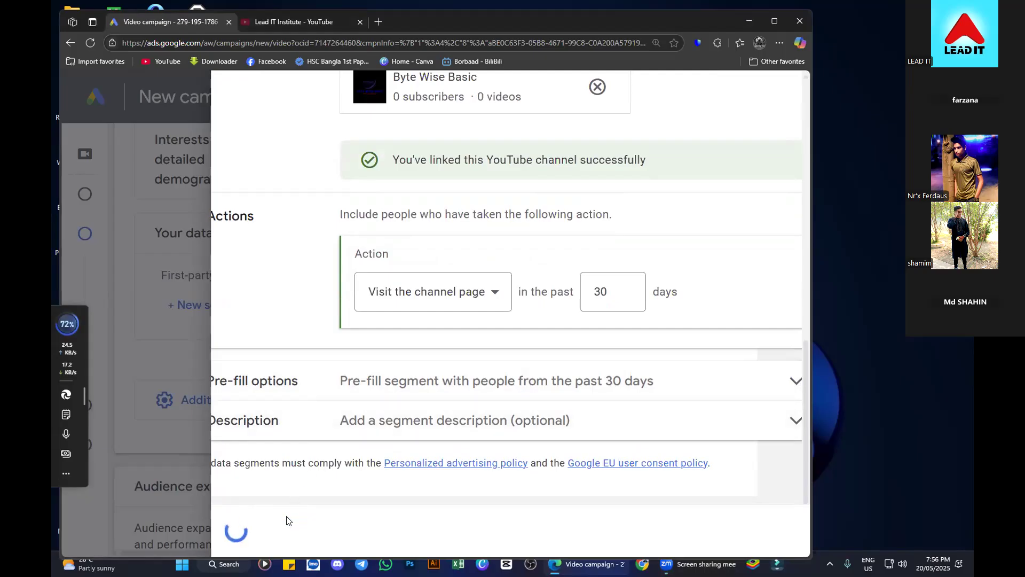
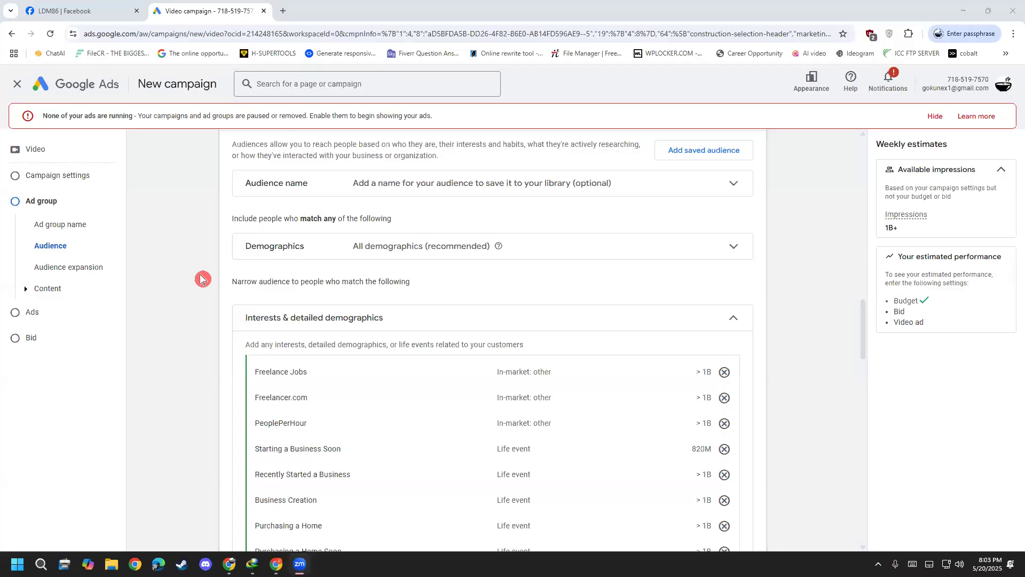
Correct the misspelled ad group name 'freelacing' to 'freelancing' using spell-check
{"action": "scroll", "coordinate": [201, 277], "scroll_direction": "up", "scroll_amount": 5}
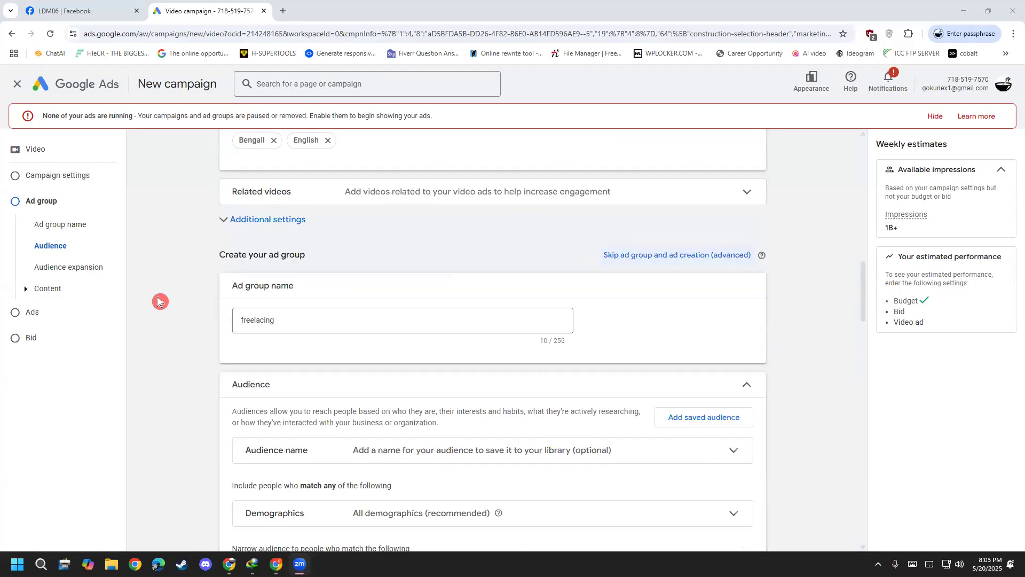
{"action": "scroll", "coordinate": [155, 323], "scroll_direction": "down", "scroll_amount": 4}
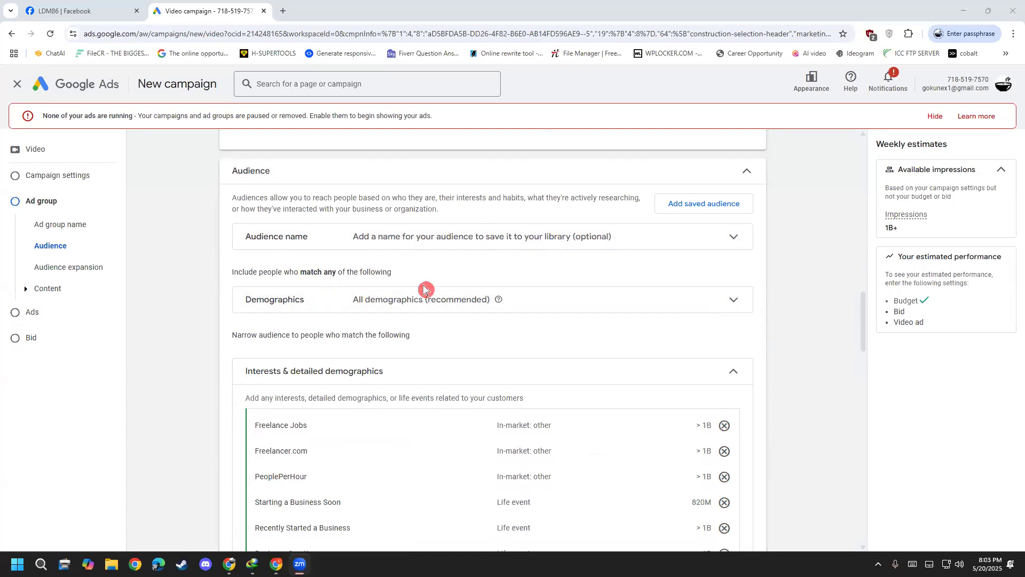
{"action": "scroll", "coordinate": [229, 431], "scroll_direction": "down", "scroll_amount": 3}
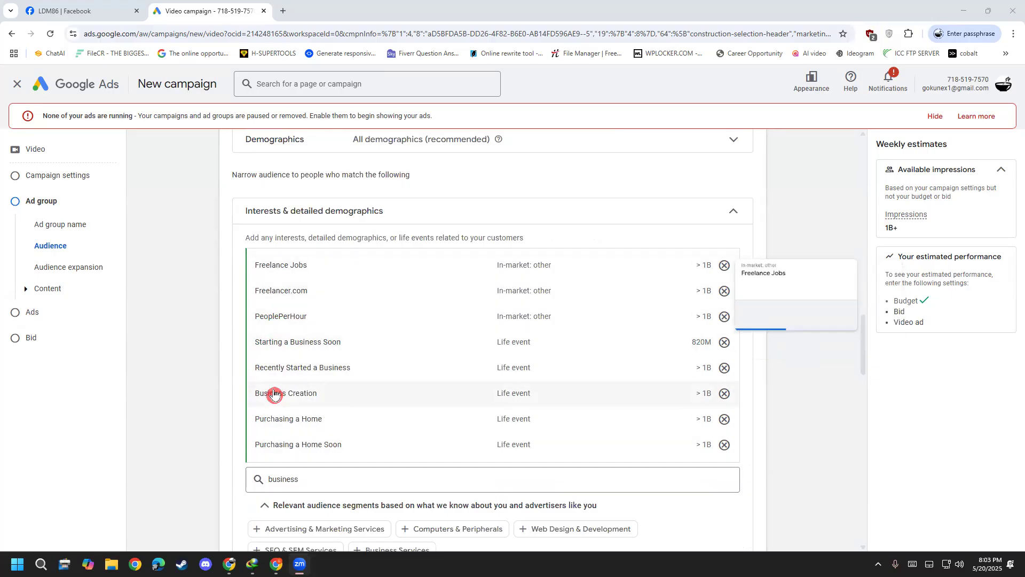
{"action": "scroll", "coordinate": [219, 507], "scroll_direction": "down", "scroll_amount": 2}
{"action": "scroll", "coordinate": [220, 470], "scroll_direction": "up", "scroll_amount": 3}
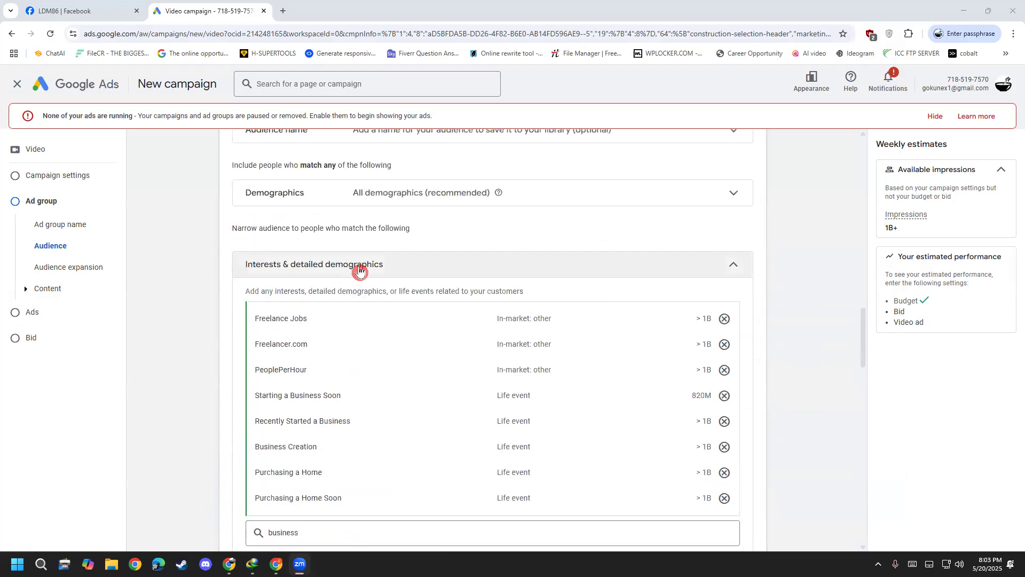
{"action": "scroll", "coordinate": [210, 426], "scroll_direction": "up", "scroll_amount": 5}
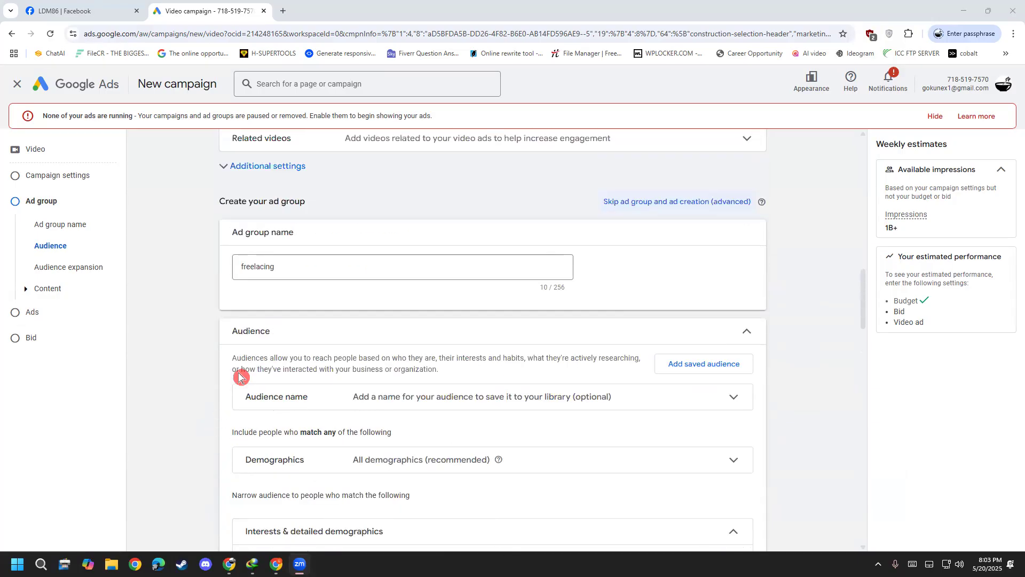
{"action": "left_click", "coordinate": [293, 268]}
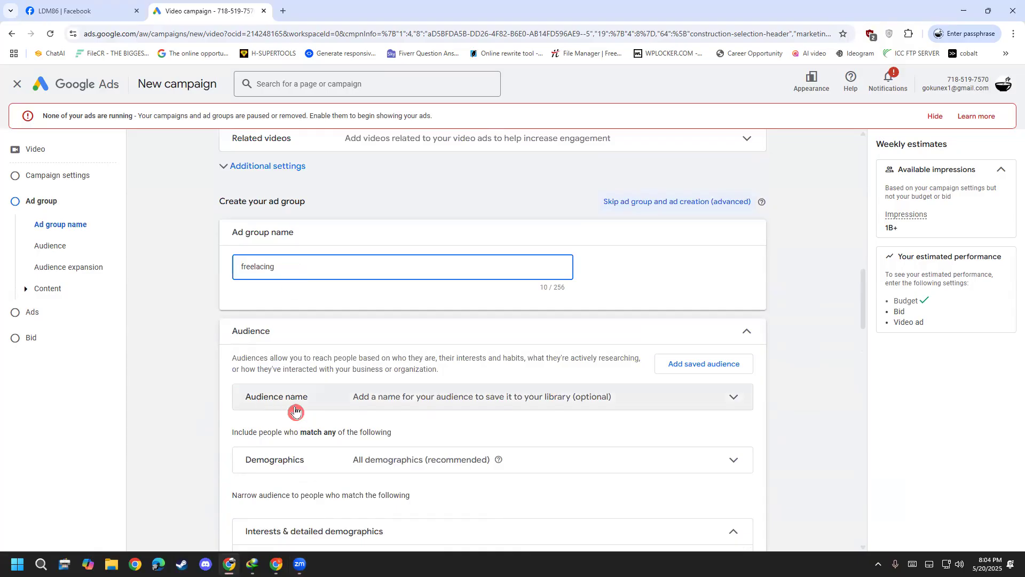
{"action": "right_click", "coordinate": [259, 283]}
{"action": "left_click", "coordinate": [296, 284]}
Give the audience the name 'freelancing, business'
{"action": "left_click", "coordinate": [332, 402]}
{"action": "left_click", "coordinate": [352, 459]}
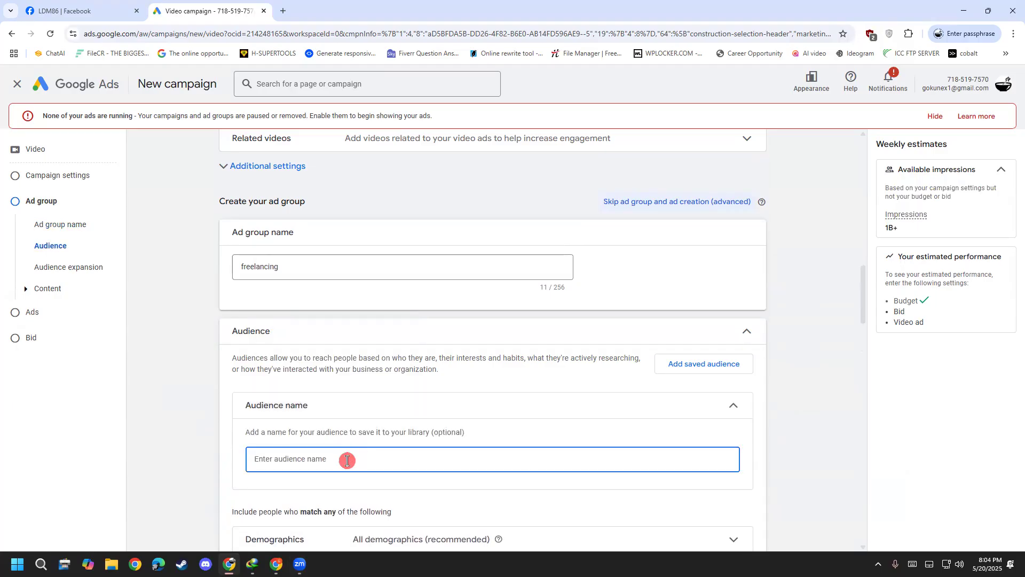
{"action": "type", "text": "fre"}
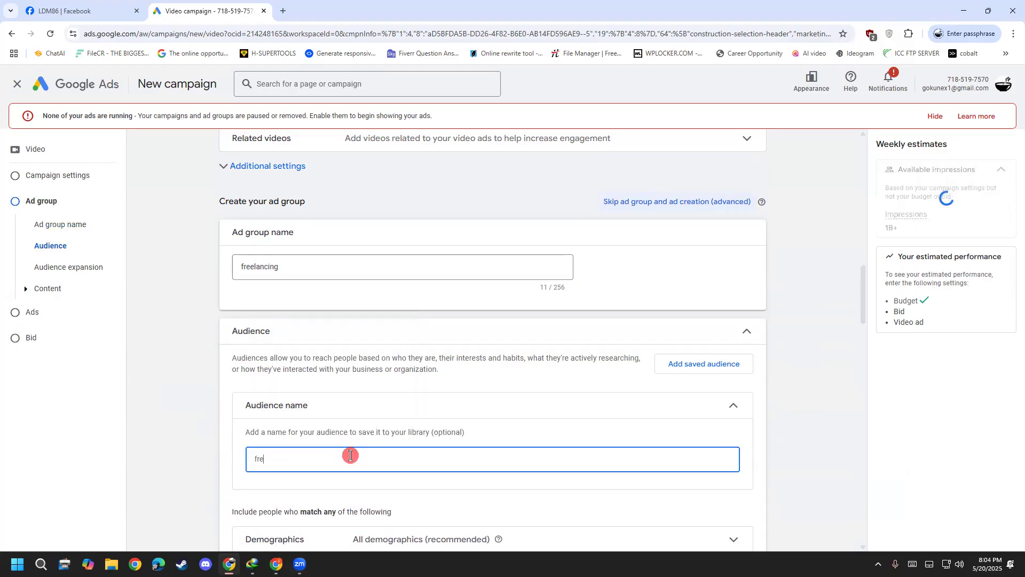
{"action": "type", "text": "elancing a"}
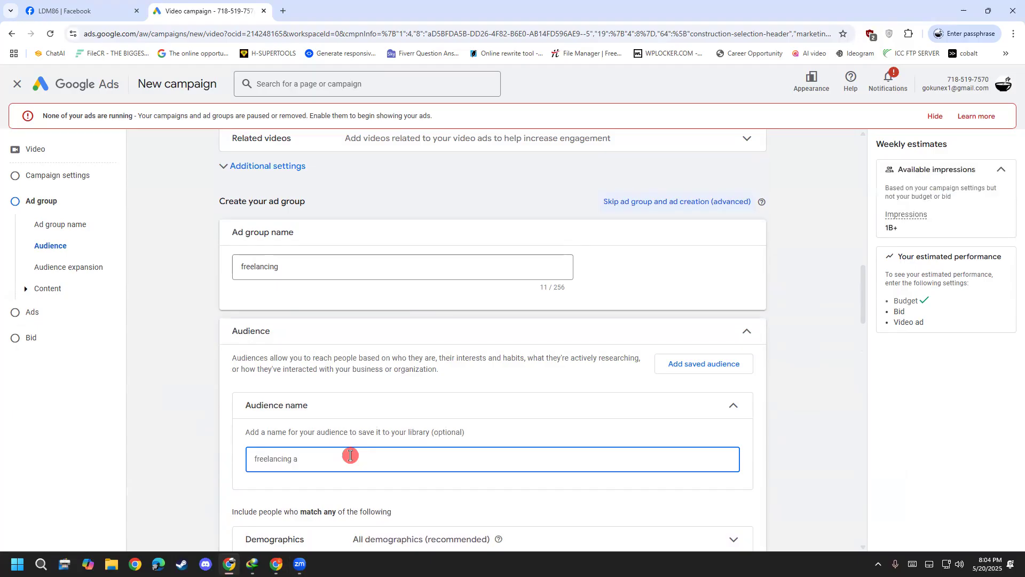
{"action": "type", "text": "nd bus"}
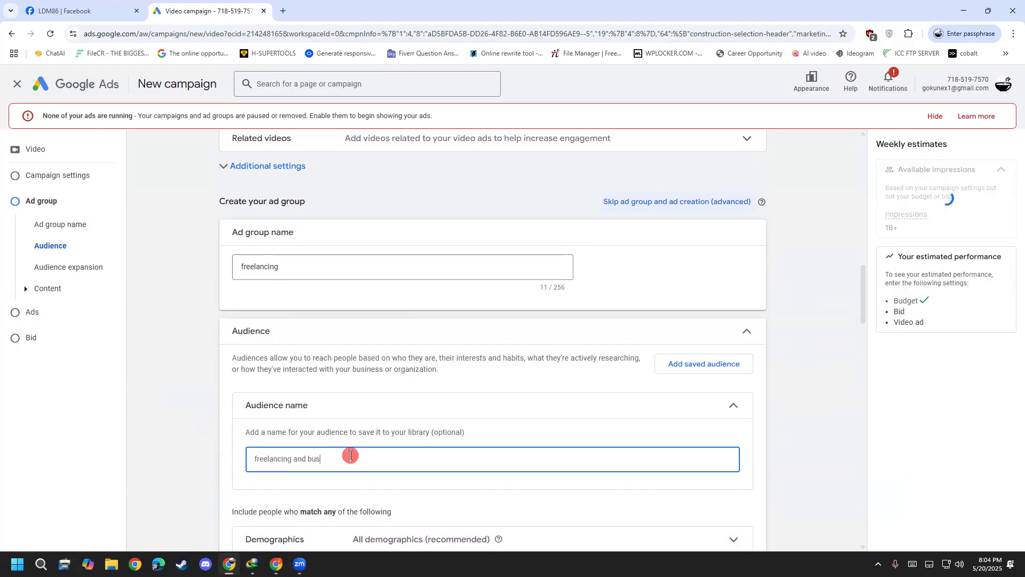
{"action": "type", "text": "iness"}
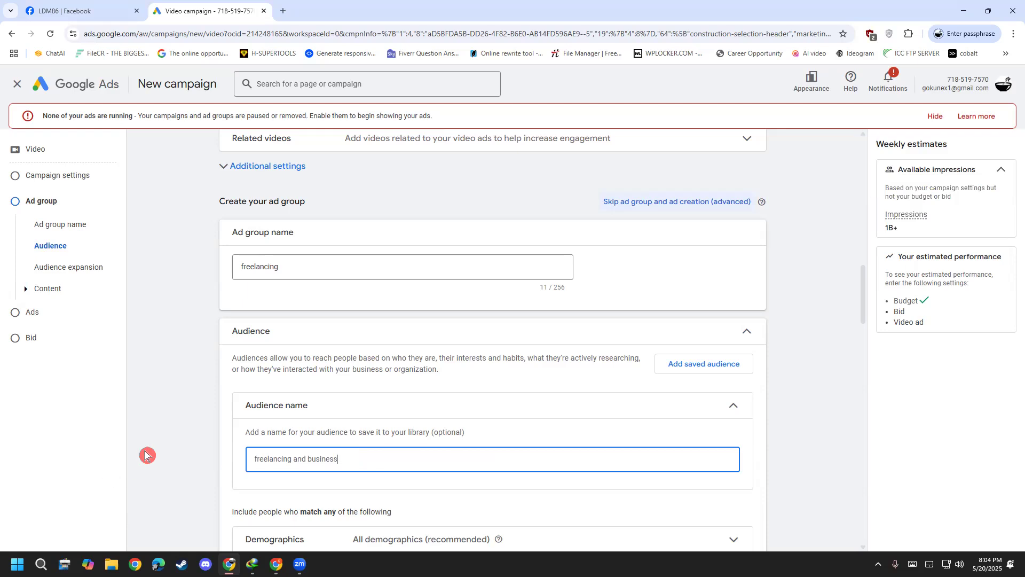
{"action": "left_click", "coordinate": [308, 459]}
{"action": "key", "text": "BackSpace"}
{"action": "key", "text": "BackSpace"}
{"action": "key", "text": "BackSpace"}
{"action": "key", "text": "BackSpace"}
{"action": "key", "text": "BackSpace"}
{"action": "type", "text": ","}
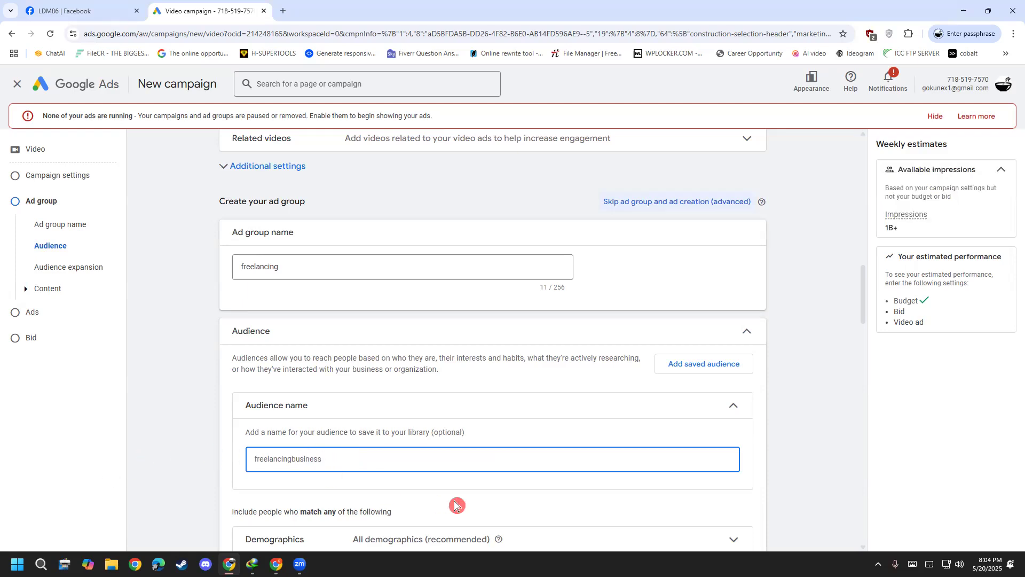
{"action": "left_click", "coordinate": [181, 445]}
Delete 'business' from the Interests & detailed demographics search box
{"action": "scroll", "coordinate": [216, 390], "scroll_direction": "down", "scroll_amount": 6}
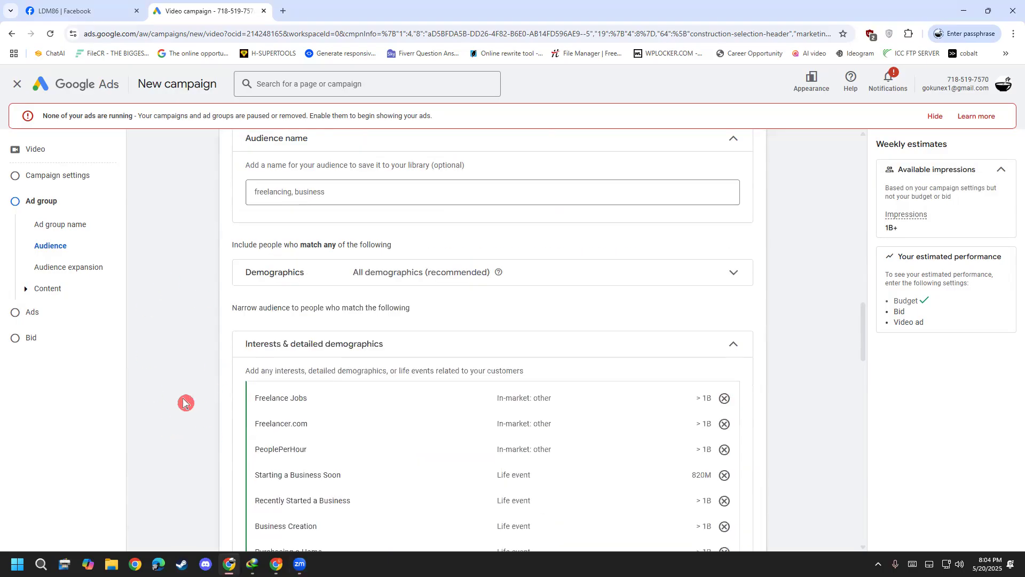
{"action": "scroll", "coordinate": [190, 347], "scroll_direction": "down", "scroll_amount": 1}
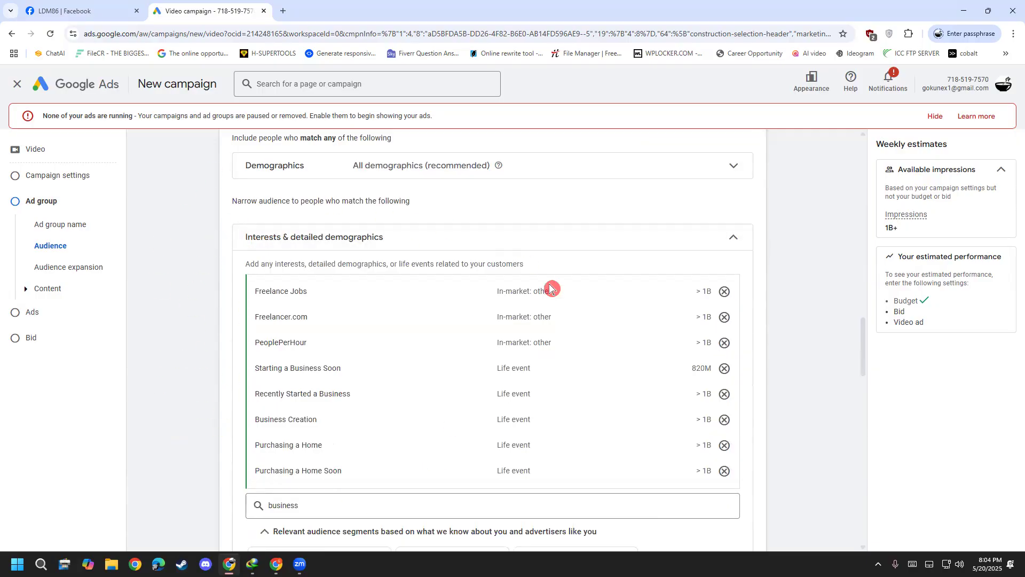
{"action": "left_click_drag", "start_coordinate": [328, 500], "coordinate": [163, 502]}
{"action": "key", "text": "BackSpace"}
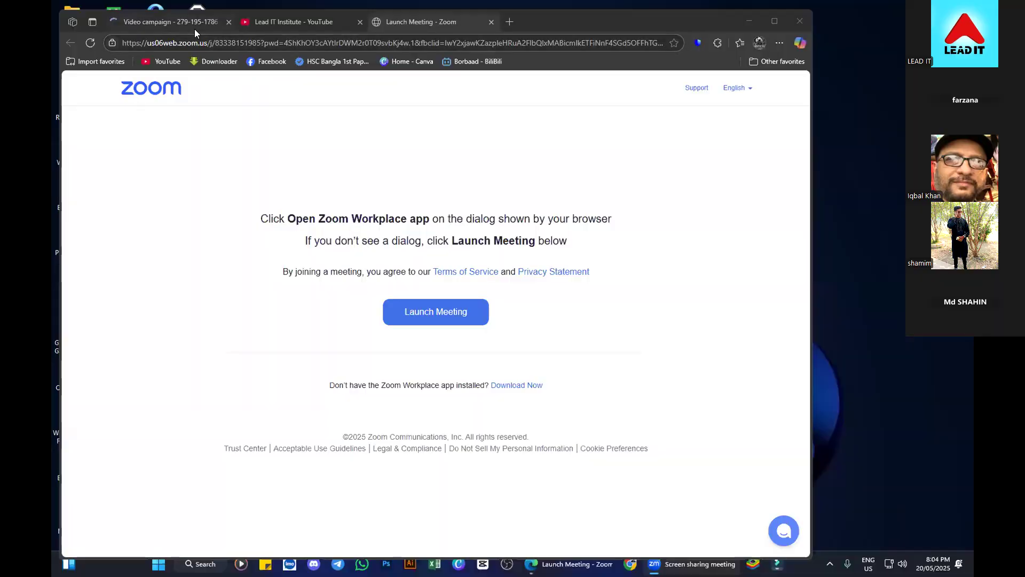
Return to the Google Ads video campaign tab in the shared browser
{"action": "left_click", "coordinate": [194, 28]}
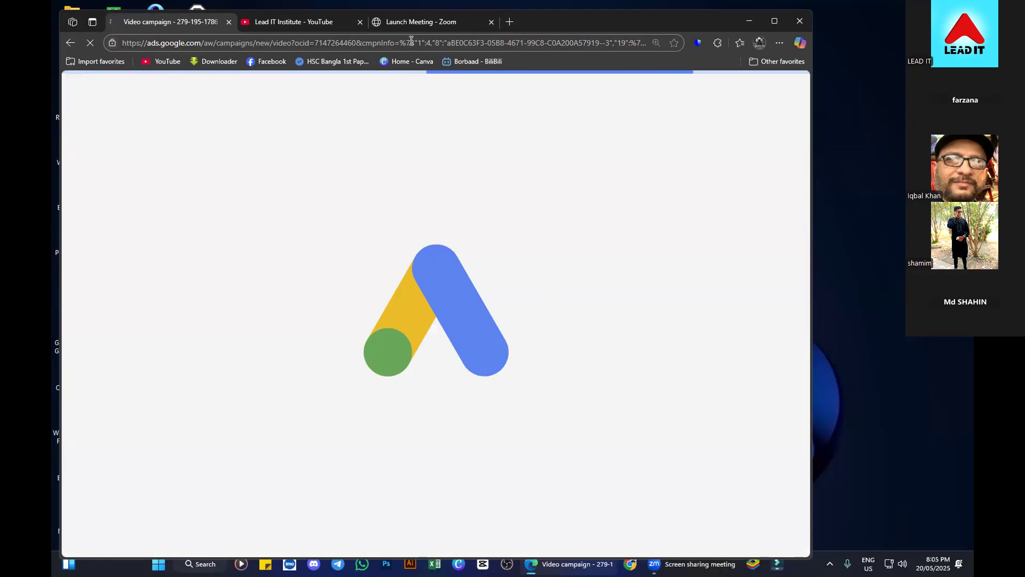
Reload the new Non-skippable video campaign page and review its general settings and budget
{"action": "left_click", "coordinate": [276, 47]}
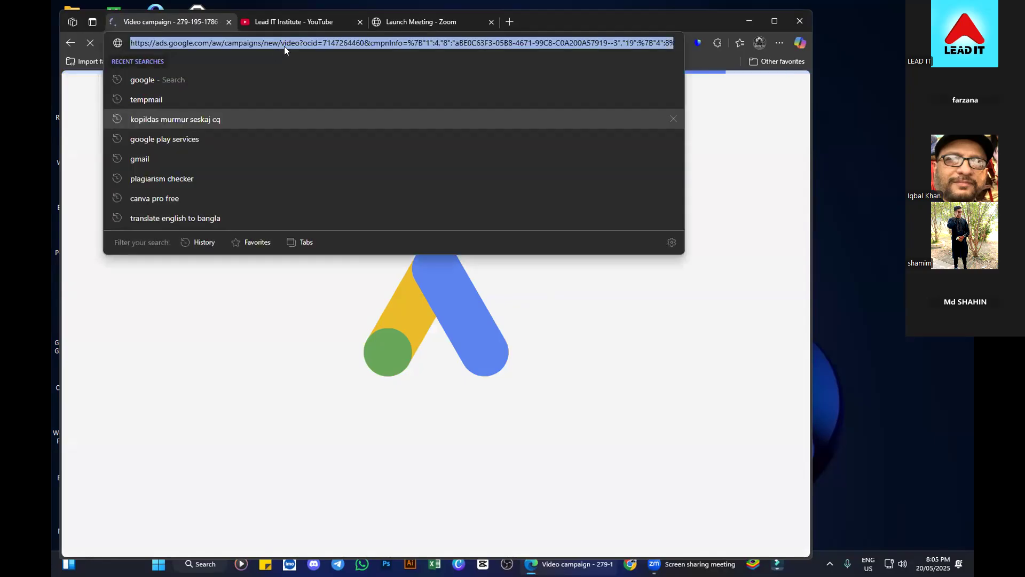
{"action": "key", "text": "Return"}
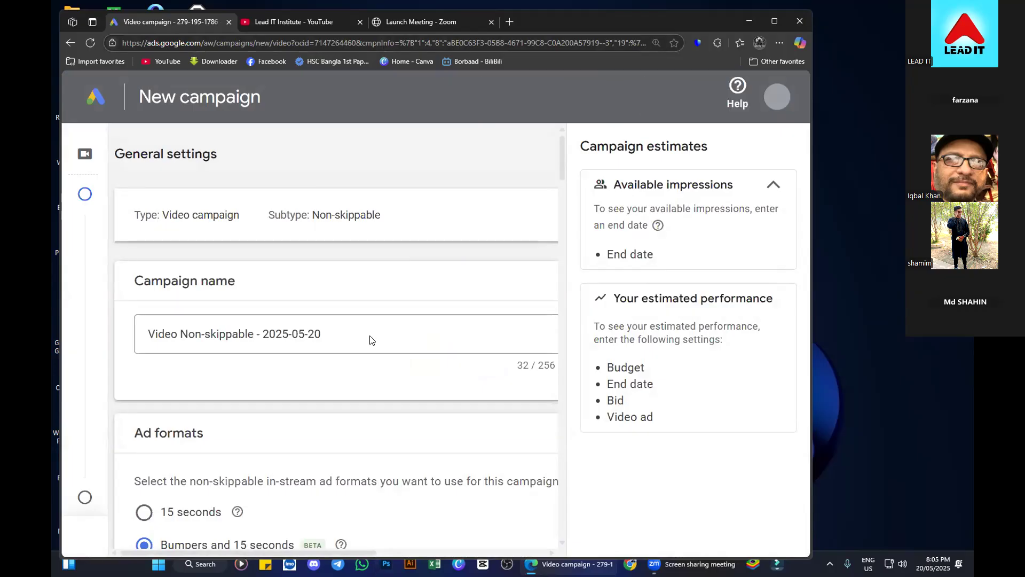
{"action": "scroll", "coordinate": [340, 319], "scroll_direction": "down", "scroll_amount": 4}
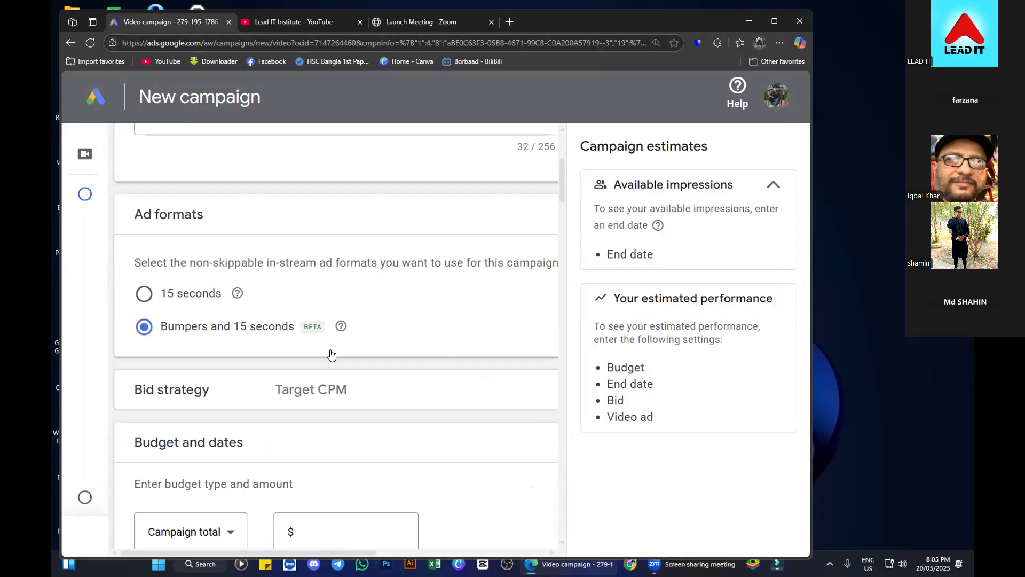
{"action": "scroll", "coordinate": [331, 354], "scroll_direction": "down", "scroll_amount": 5}
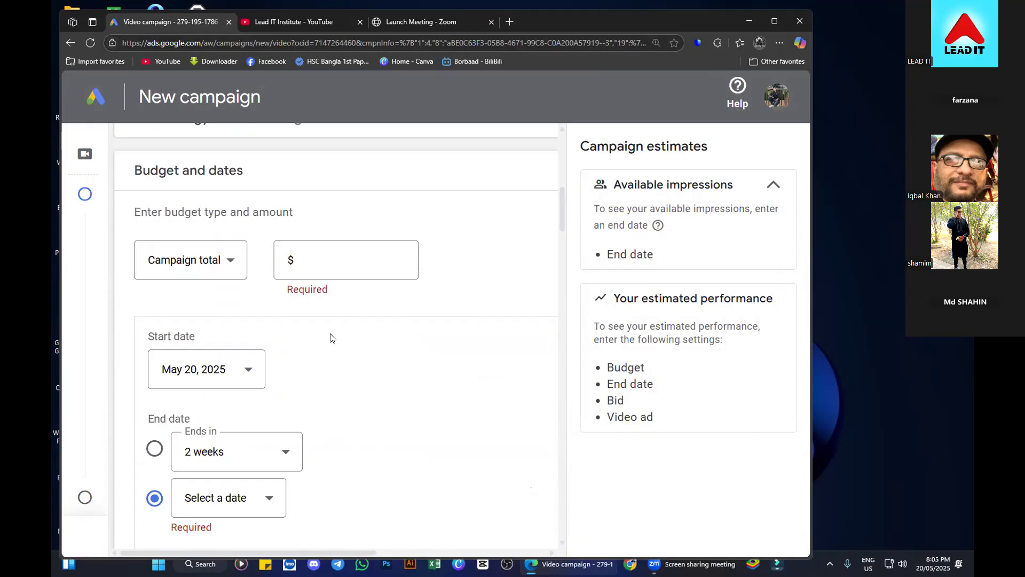
{"action": "scroll", "coordinate": [330, 337], "scroll_direction": "up", "scroll_amount": 6}
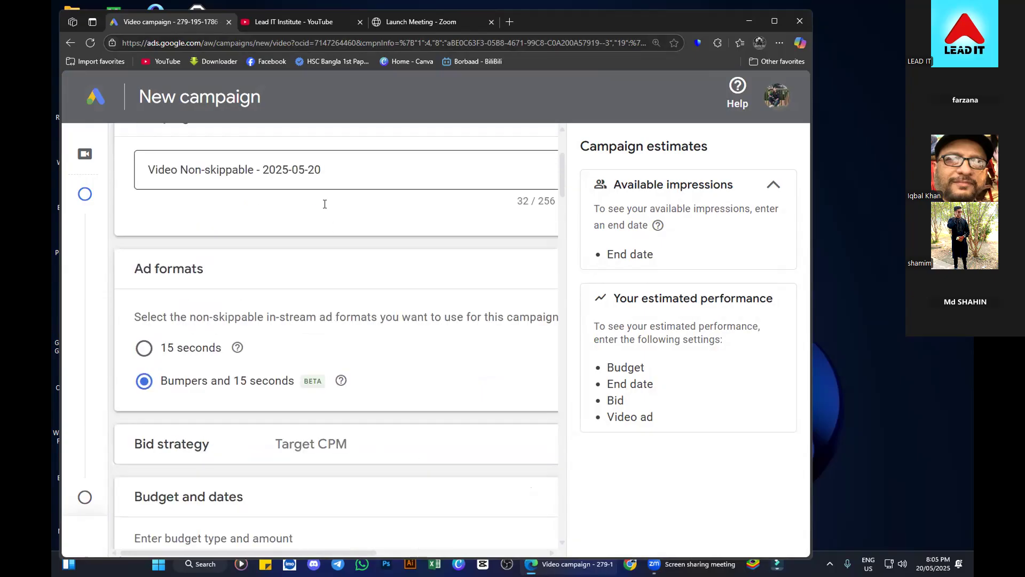
Name the campaign 'freelancing' and give it a $20.00 daily budget
{"action": "left_click", "coordinate": [337, 165]}
{"action": "left_click_drag", "start_coordinate": [341, 170], "coordinate": [84, 169]}
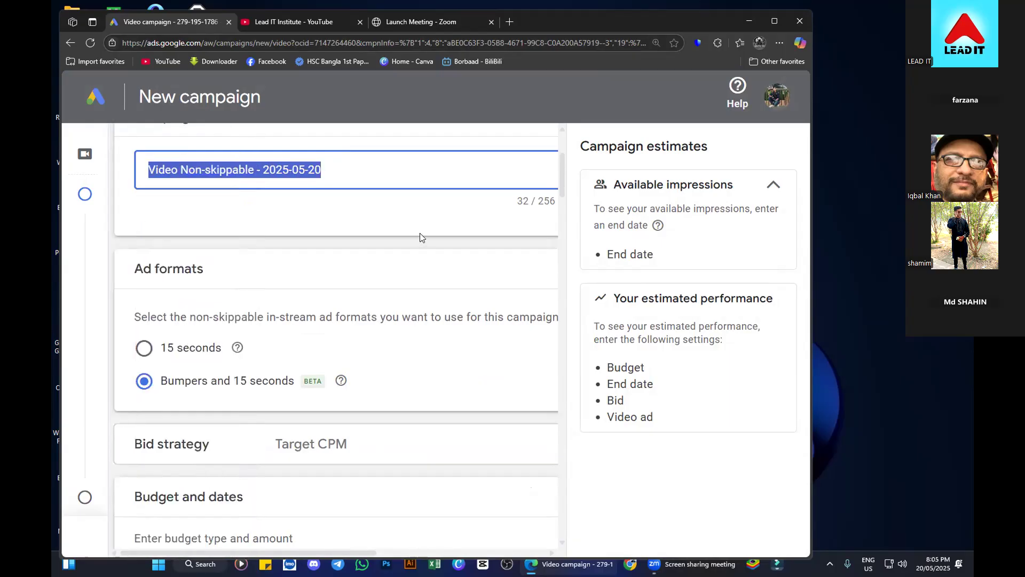
{"action": "type", "text": "freelancing"}
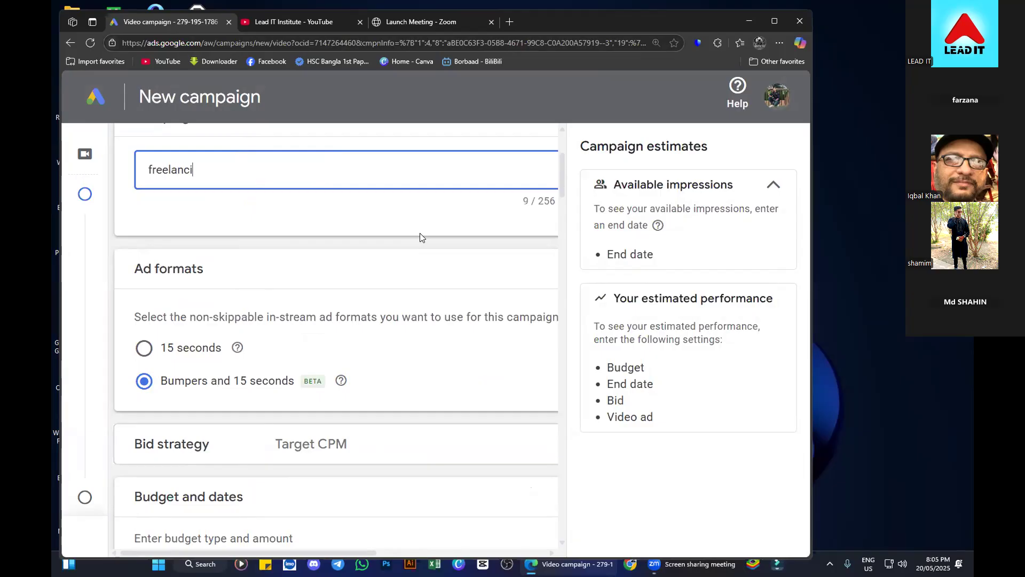
{"action": "scroll", "coordinate": [298, 449], "scroll_direction": "down", "scroll_amount": 1}
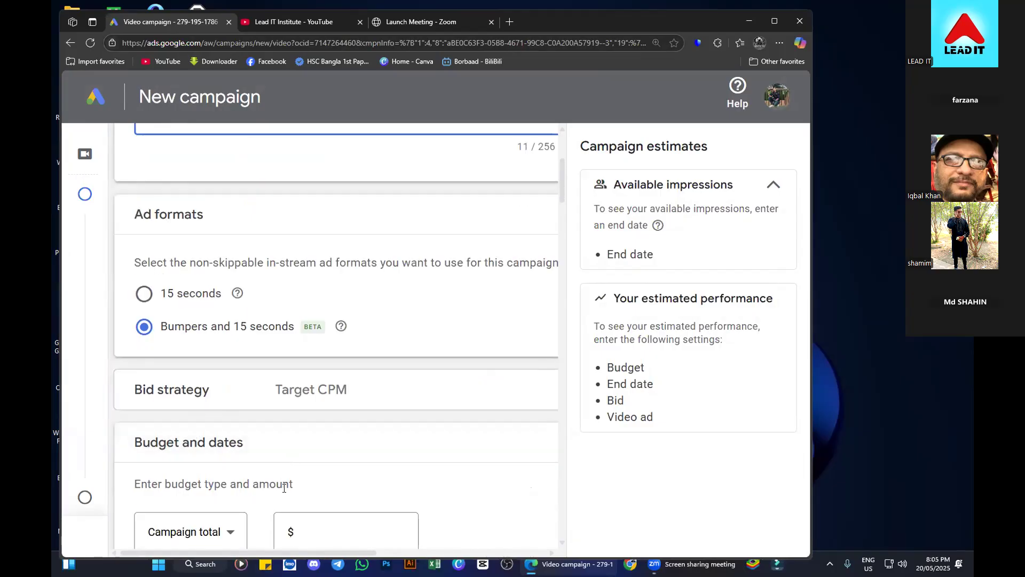
{"action": "scroll", "coordinate": [304, 465], "scroll_direction": "down", "scroll_amount": 1}
{"action": "left_click", "coordinate": [328, 472]}
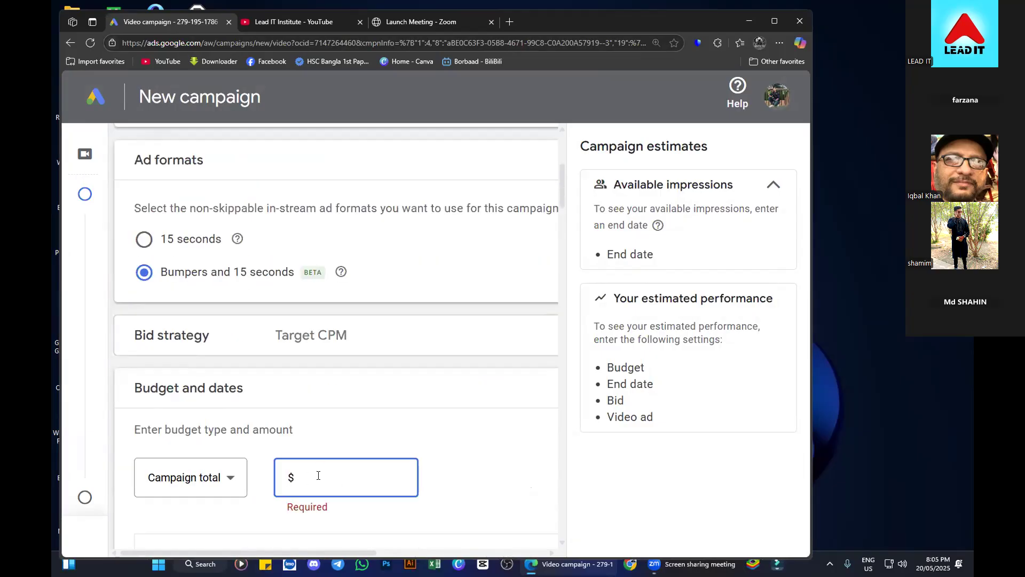
{"action": "type", "text": "20"}
{"action": "left_click", "coordinate": [194, 483]}
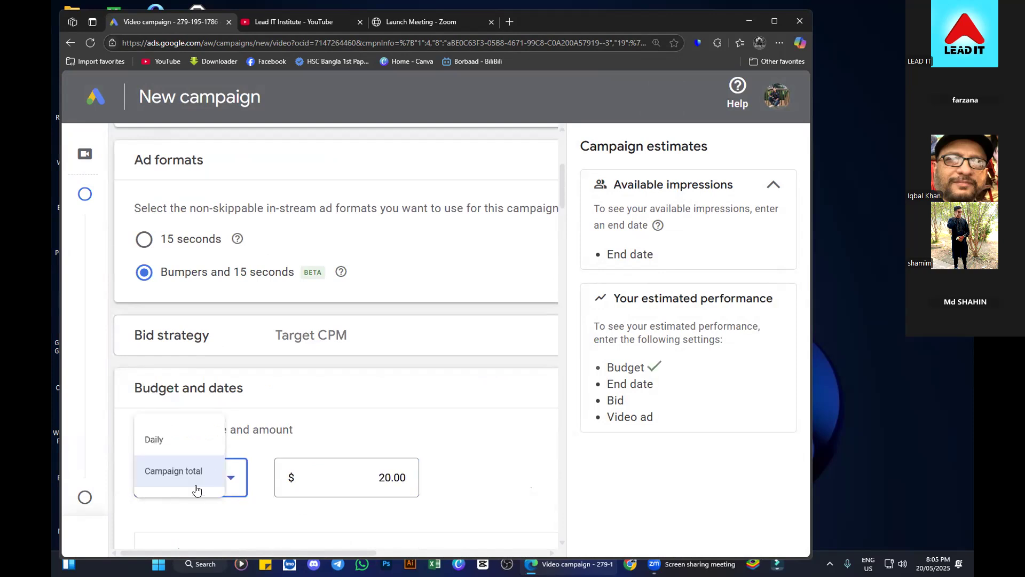
{"action": "left_click", "coordinate": [200, 424]}
Set the campaign end date to May 25, 2025
{"action": "scroll", "coordinate": [302, 406], "scroll_direction": "down", "scroll_amount": 3}
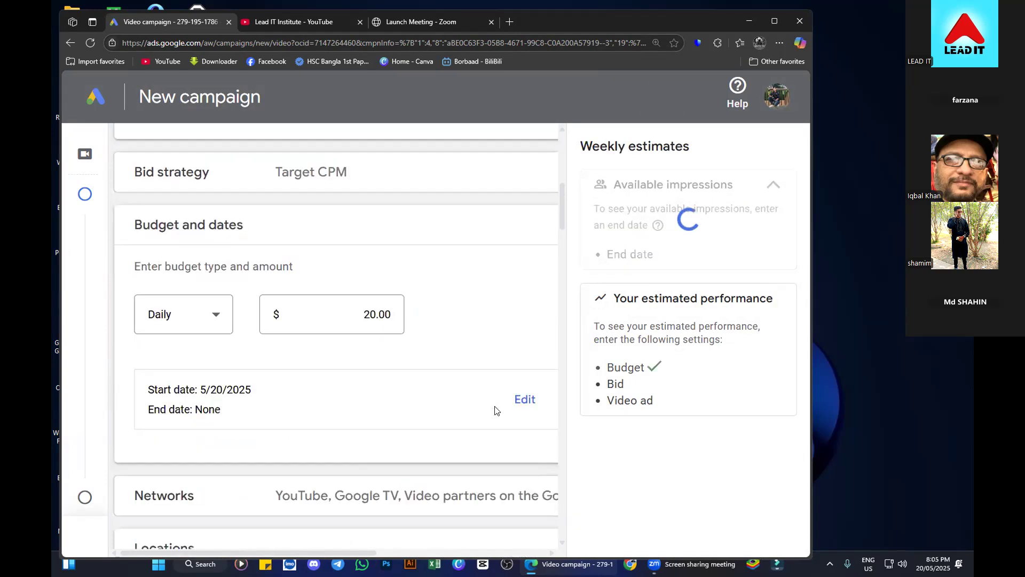
{"action": "scroll", "coordinate": [301, 406], "scroll_direction": "down", "scroll_amount": 1}
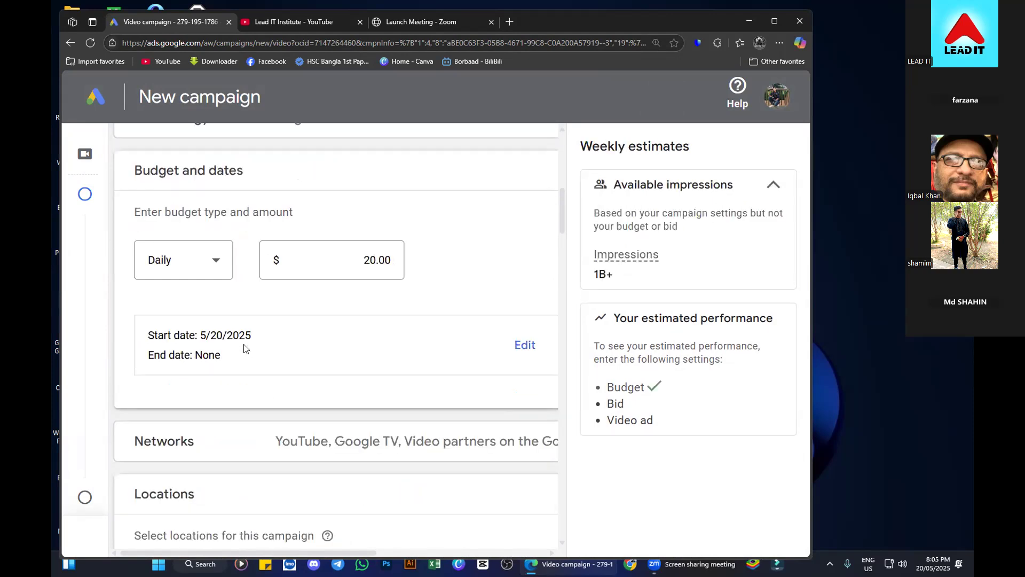
{"action": "left_click", "coordinate": [526, 346]}
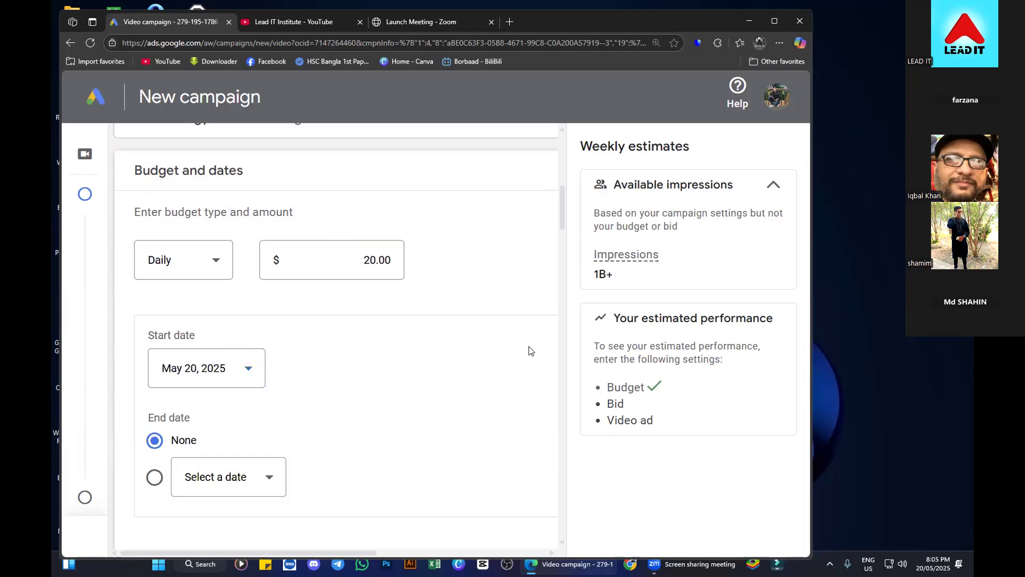
{"action": "left_click", "coordinate": [240, 486]}
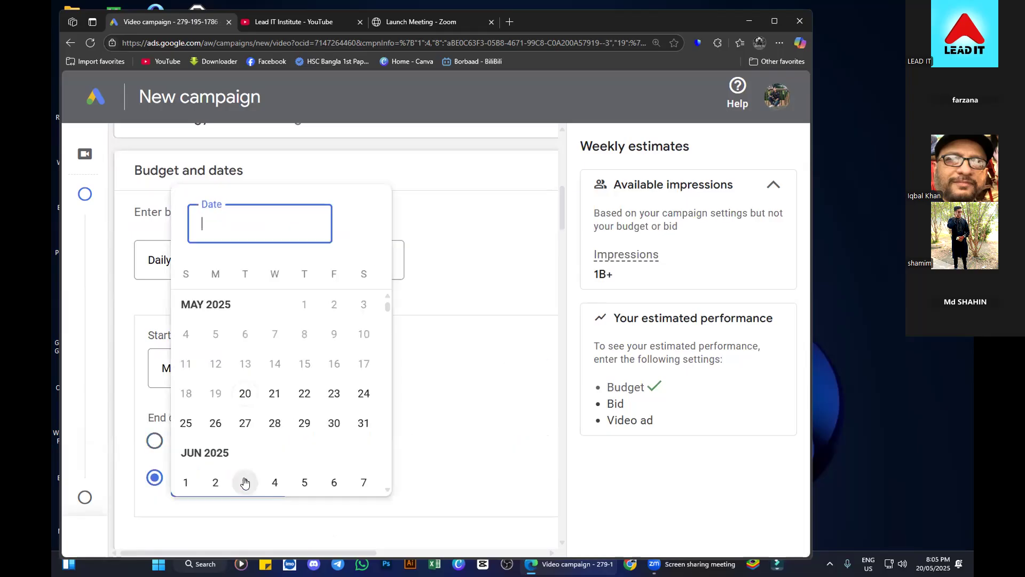
{"action": "left_click", "coordinate": [186, 423]}
{"action": "scroll", "coordinate": [452, 414], "scroll_direction": "down", "scroll_amount": 5}
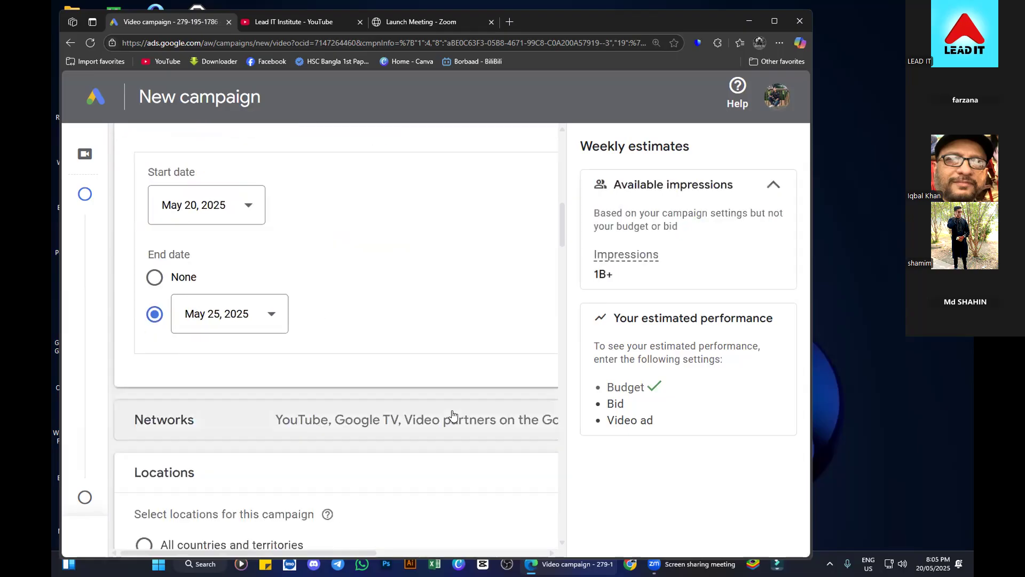
Target Bengali and English as the campaign languages
{"action": "scroll", "coordinate": [284, 415], "scroll_direction": "down", "scroll_amount": 5}
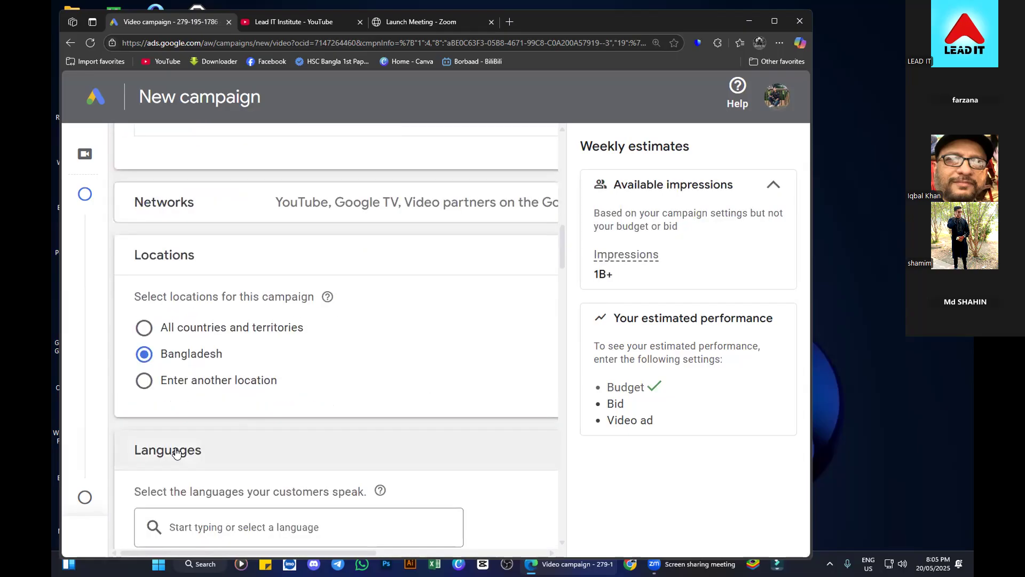
{"action": "left_click", "coordinate": [297, 363]}
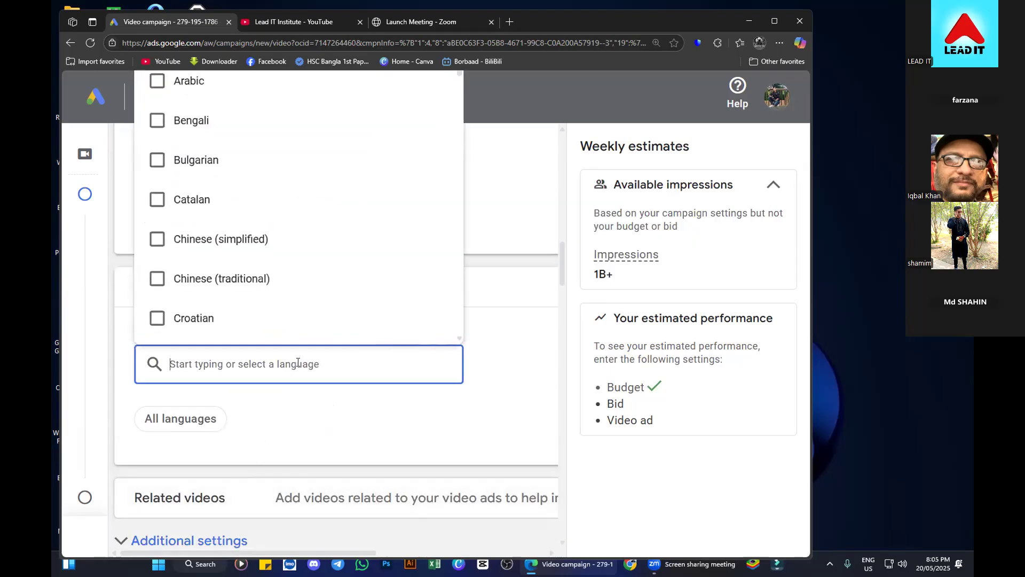
{"action": "left_click", "coordinate": [184, 123]}
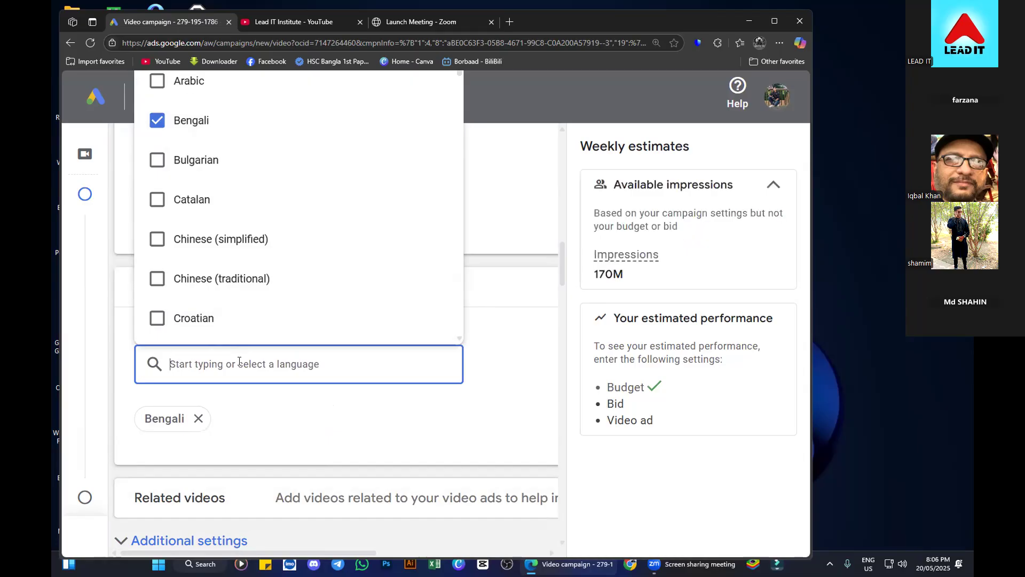
{"action": "type", "text": "e"}
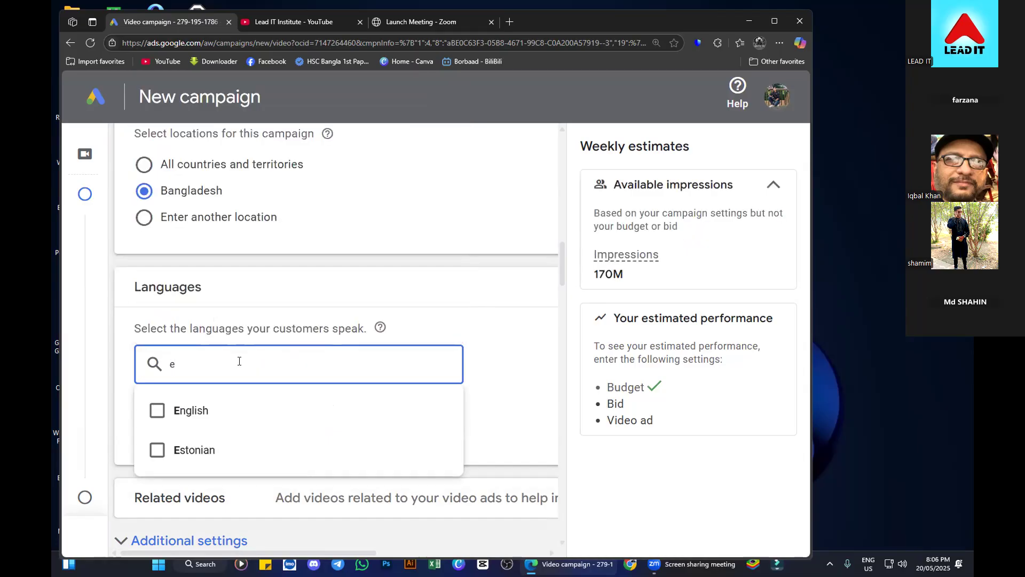
{"action": "type", "text": "ng"}
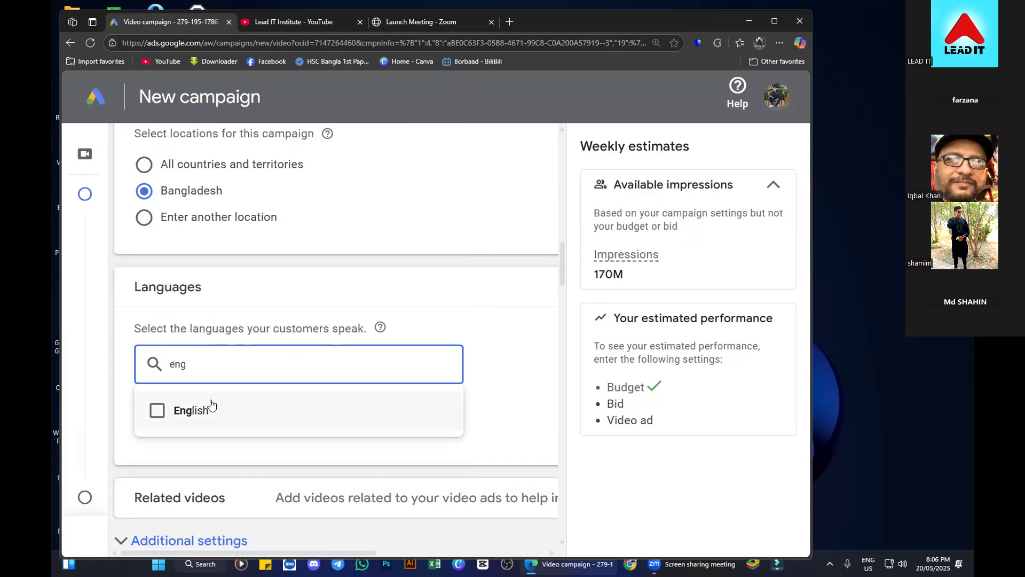
{"action": "left_click", "coordinate": [213, 406]}
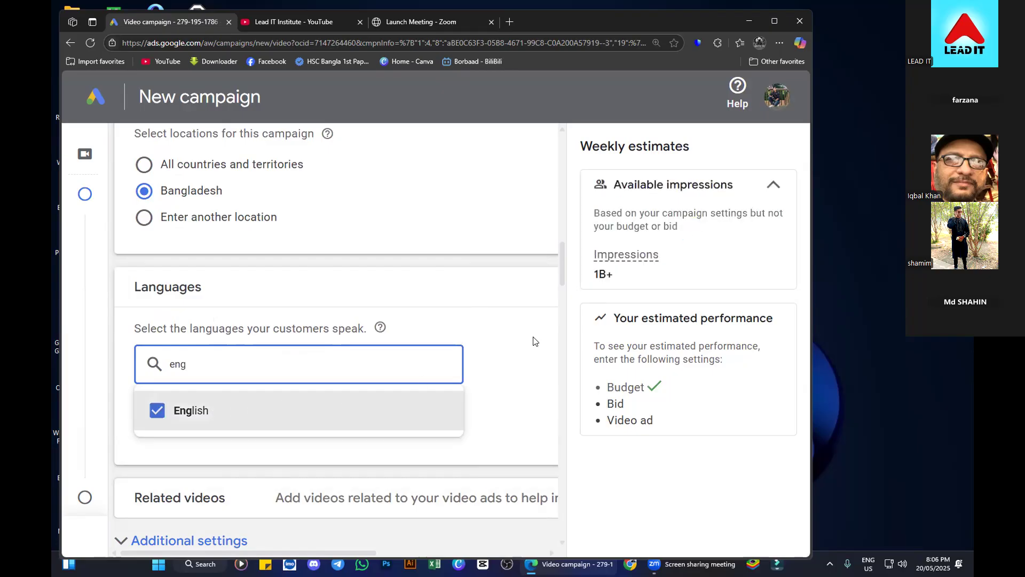
{"action": "left_click", "coordinate": [521, 357]}
Open the Related videos picker and bring up the Lead IT Institute YouTube channel
{"action": "scroll", "coordinate": [515, 373], "scroll_direction": "down", "scroll_amount": 4}
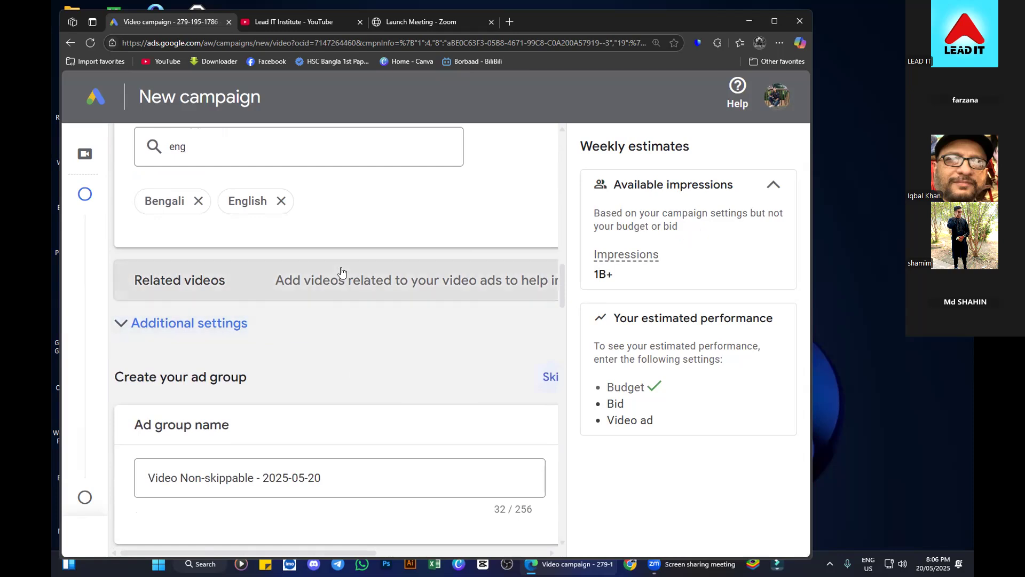
{"action": "left_click", "coordinate": [339, 276]}
{"action": "left_click", "coordinate": [222, 361]}
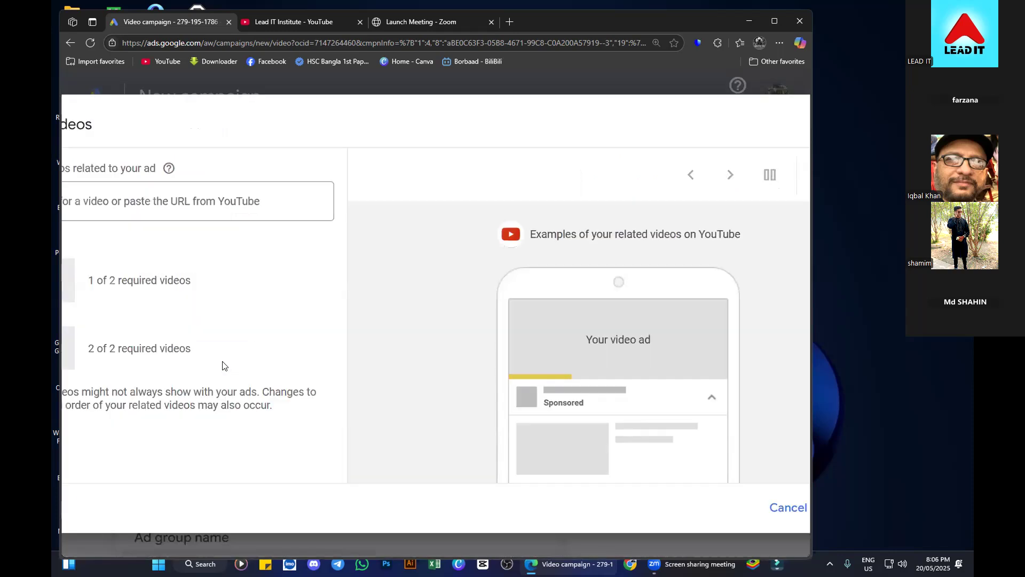
{"action": "left_click", "coordinate": [208, 216]}
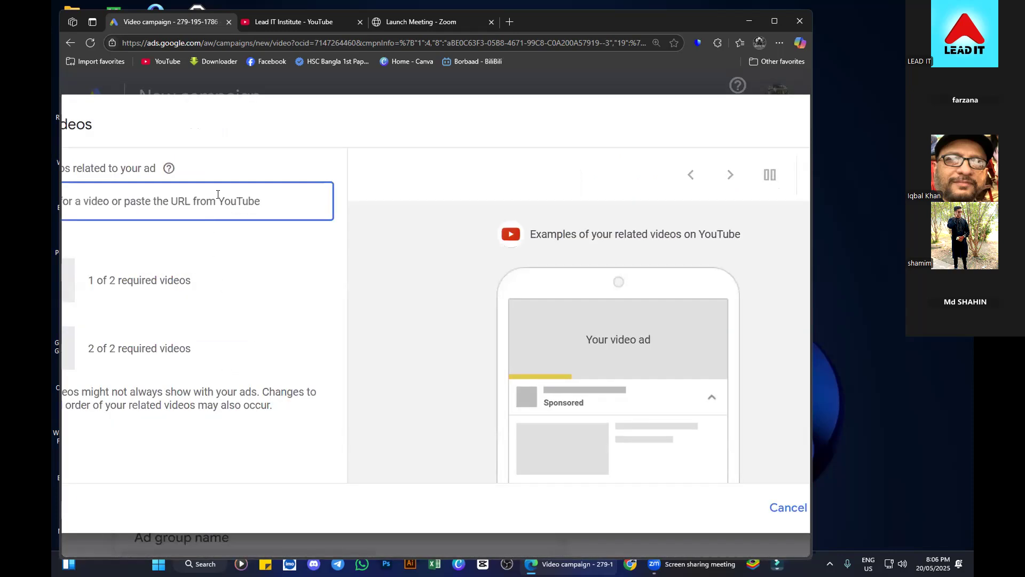
{"action": "left_click", "coordinate": [288, 24]}
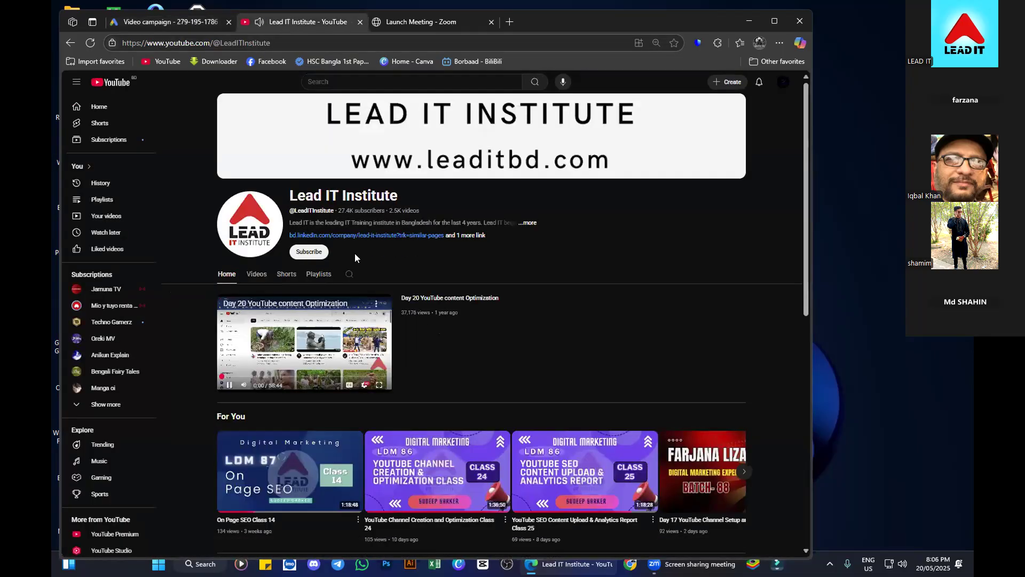
Add the YouTube Channel Creation and Optimization Class 24 video as a related video via its share link
{"action": "left_click", "coordinate": [505, 526]}
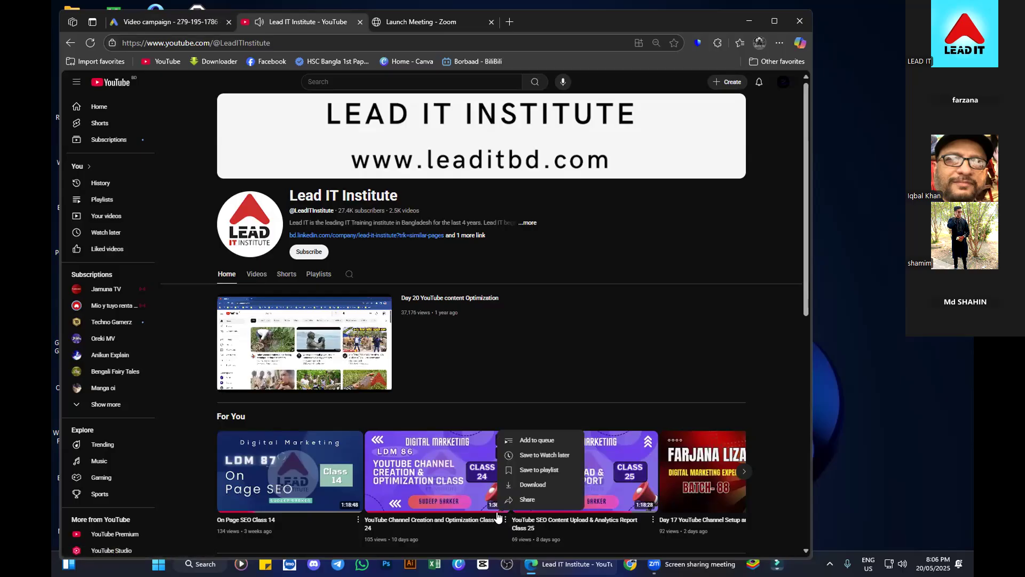
{"action": "left_click", "coordinate": [532, 500]}
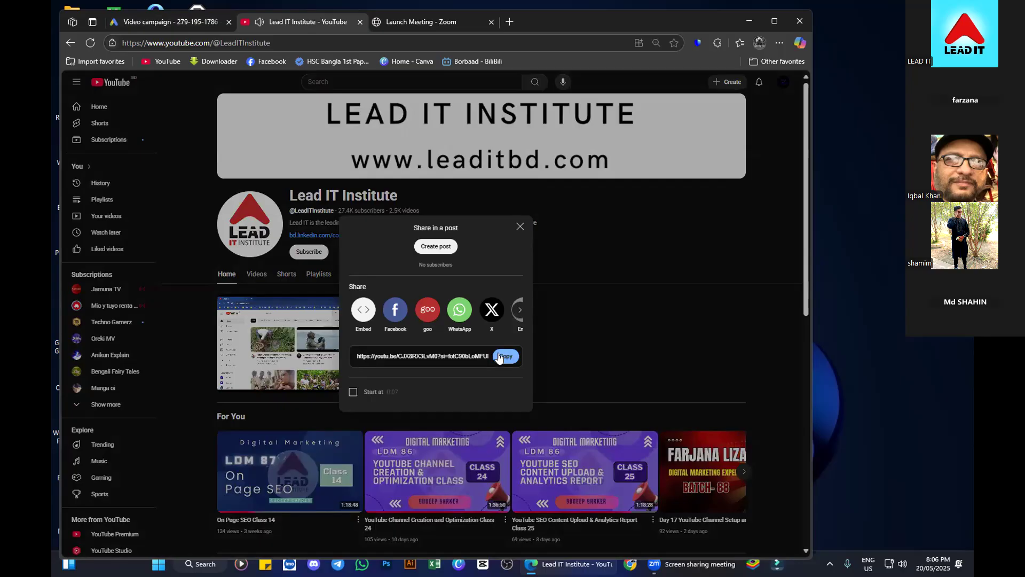
{"action": "left_click", "coordinate": [500, 356]}
{"action": "left_click", "coordinate": [208, 24]}
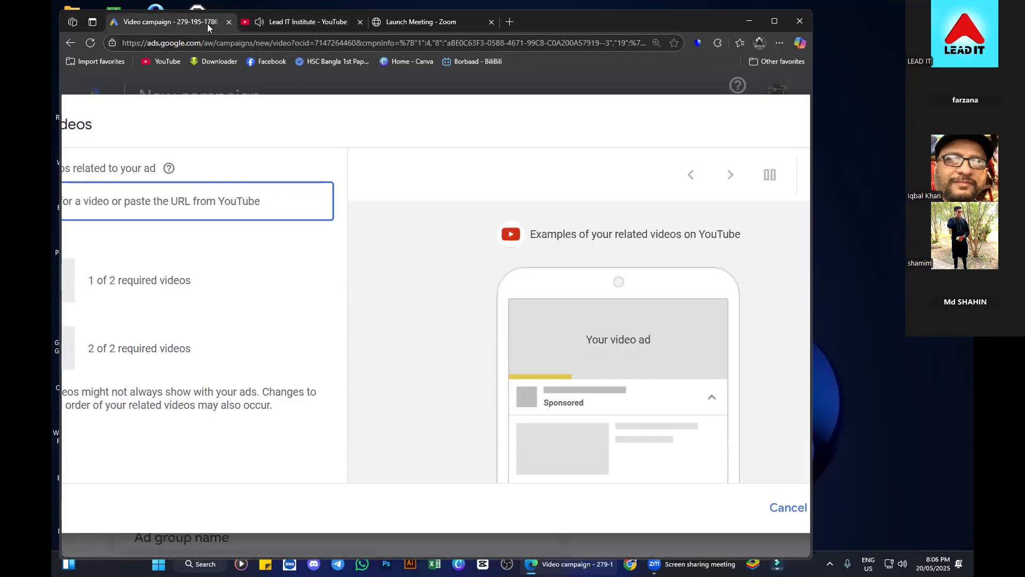
{"action": "key", "text": "ctrl+v"}
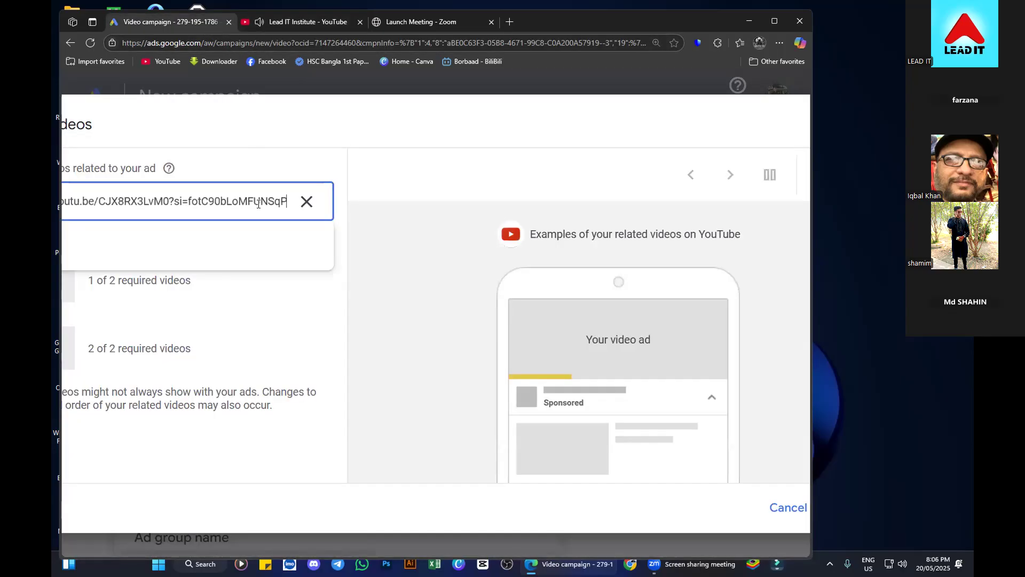
{"action": "left_click", "coordinate": [251, 240]}
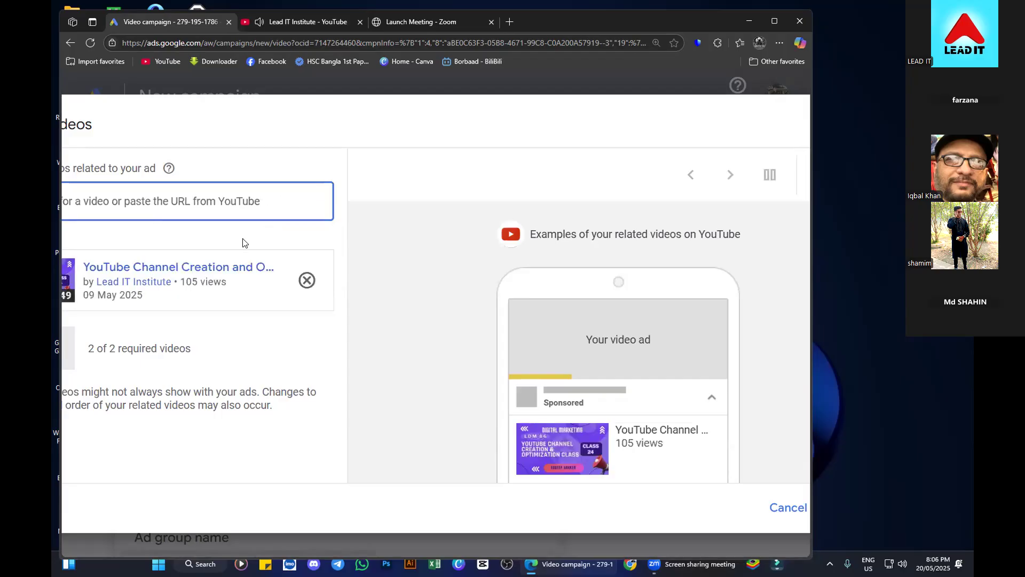
{"action": "left_click", "coordinate": [310, 24]}
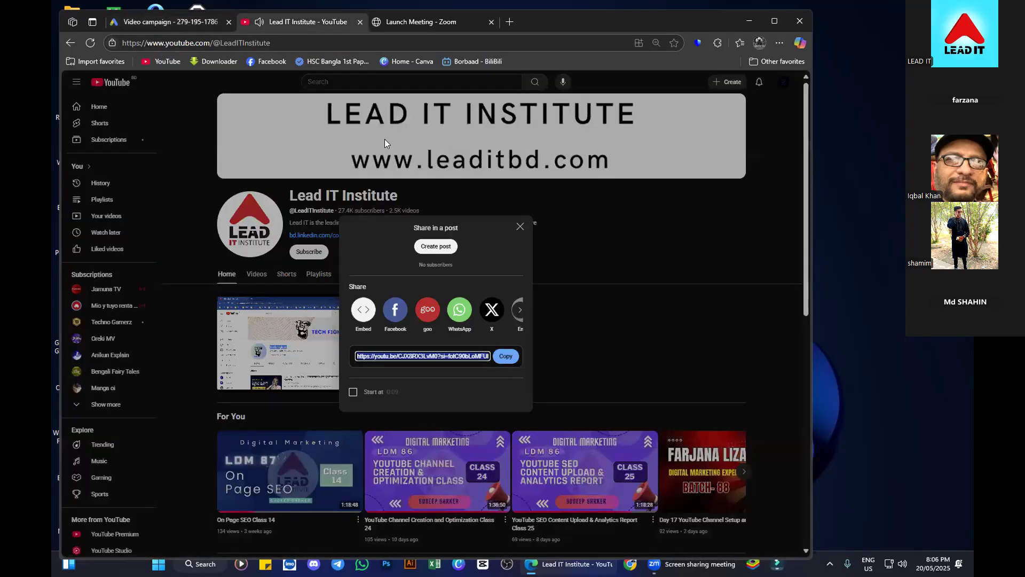
Copy the share link of the Day 17 YouTube Channel Setup and Customization video
{"action": "left_click", "coordinate": [744, 465]}
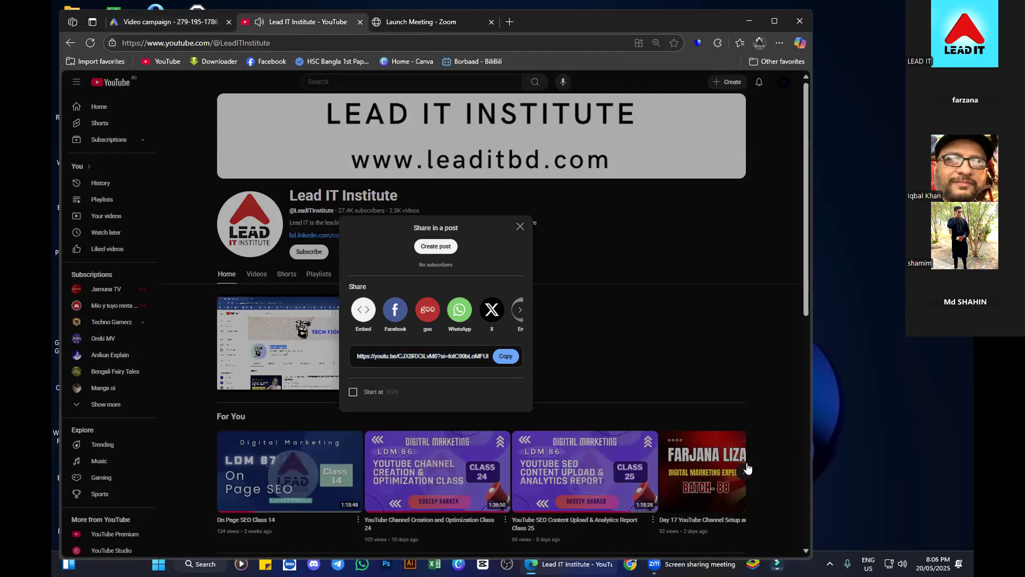
{"action": "left_click", "coordinate": [744, 471]}
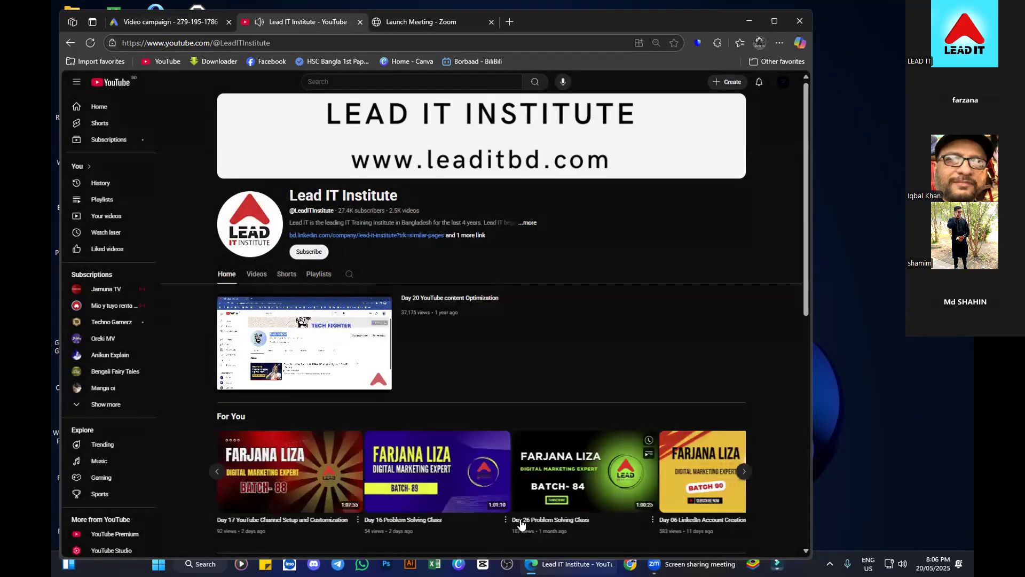
{"action": "left_click", "coordinate": [357, 520]}
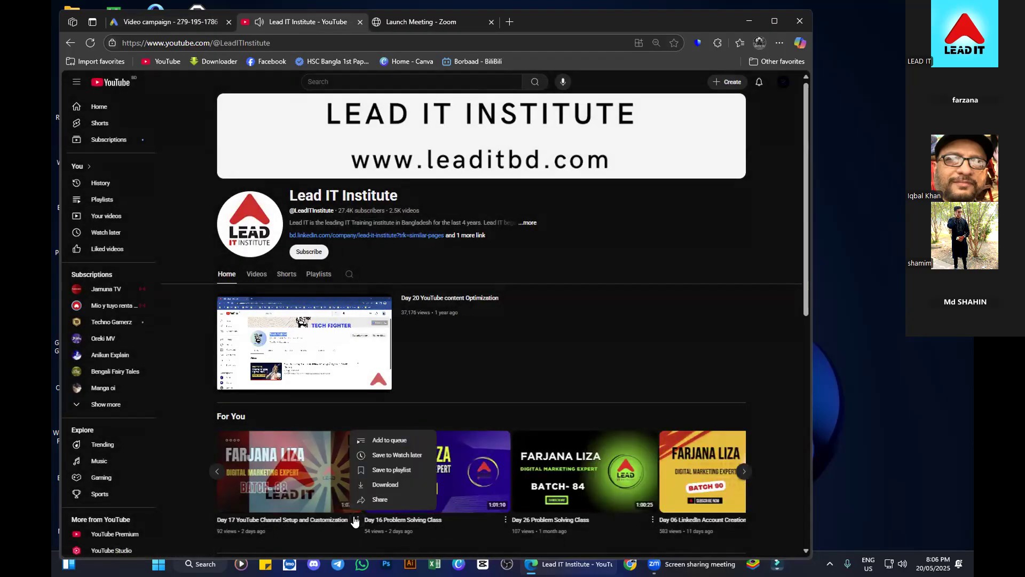
{"action": "left_click", "coordinate": [396, 492]}
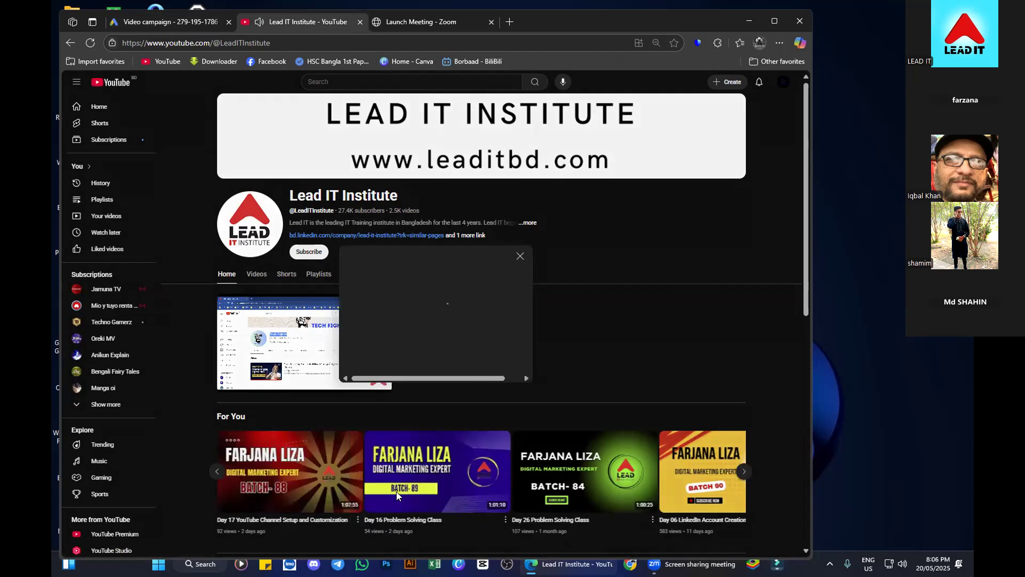
{"action": "left_click", "coordinate": [502, 357]}
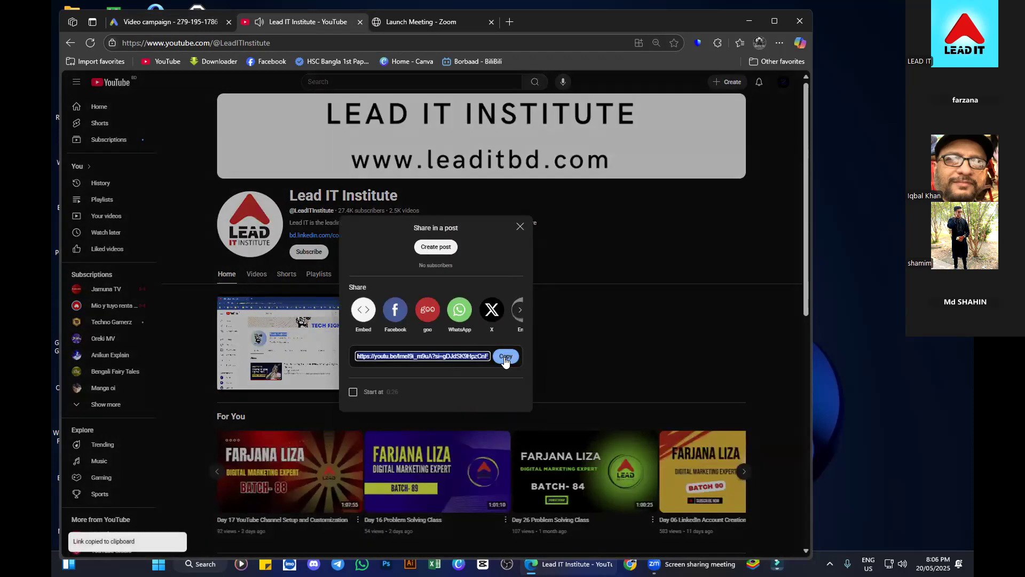
{"action": "left_click", "coordinate": [201, 20]}
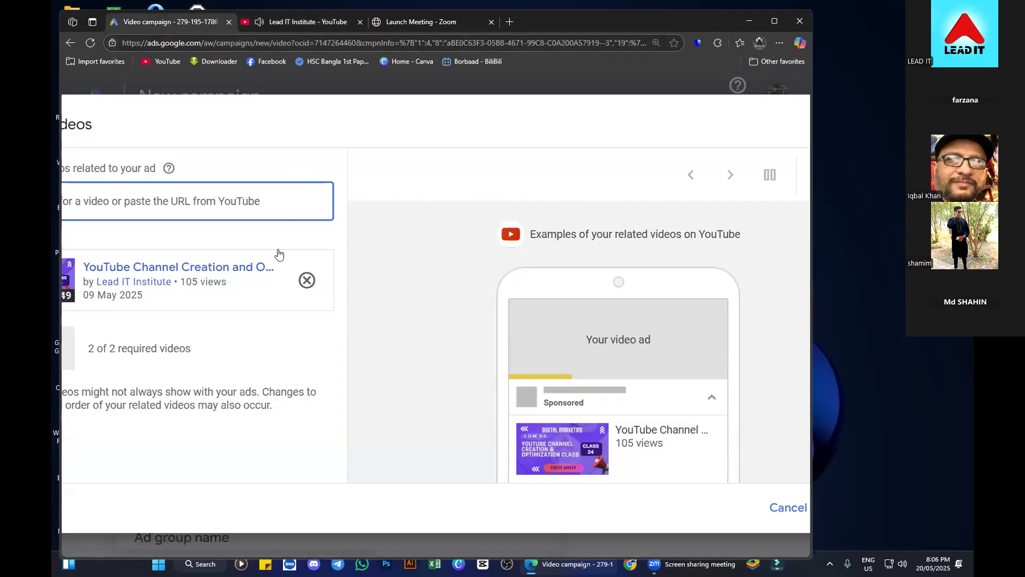
Add the Day 17 video as the second related video and confirm both selections
{"action": "key", "text": "ctrl+v"}
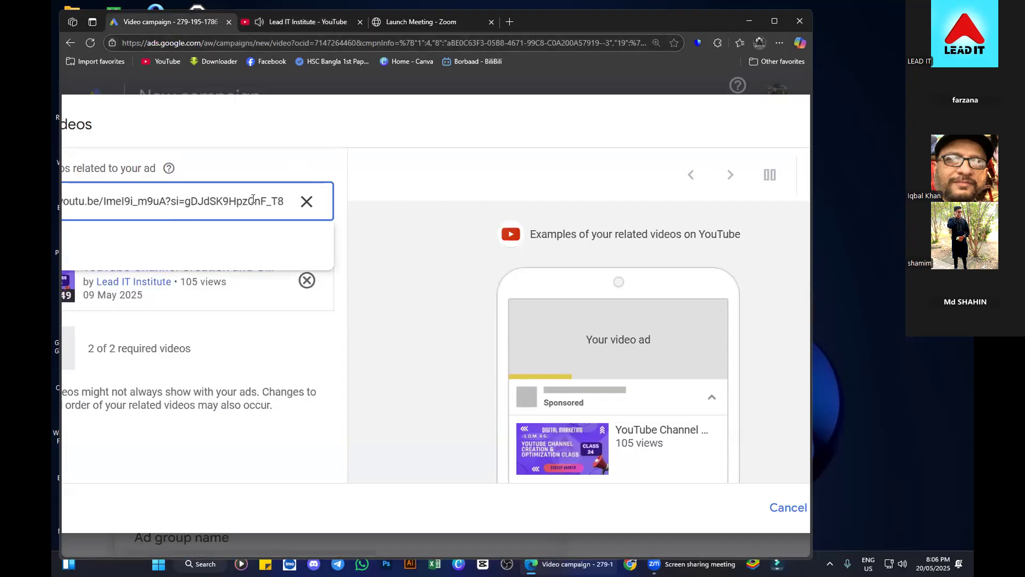
{"action": "left_click", "coordinate": [222, 238]}
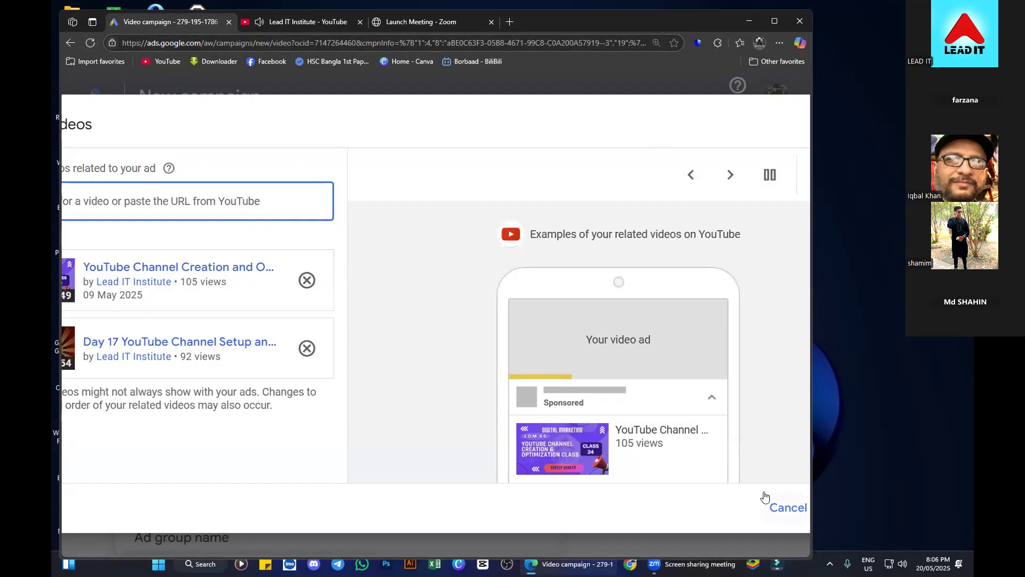
{"action": "left_click", "coordinate": [774, 21]}
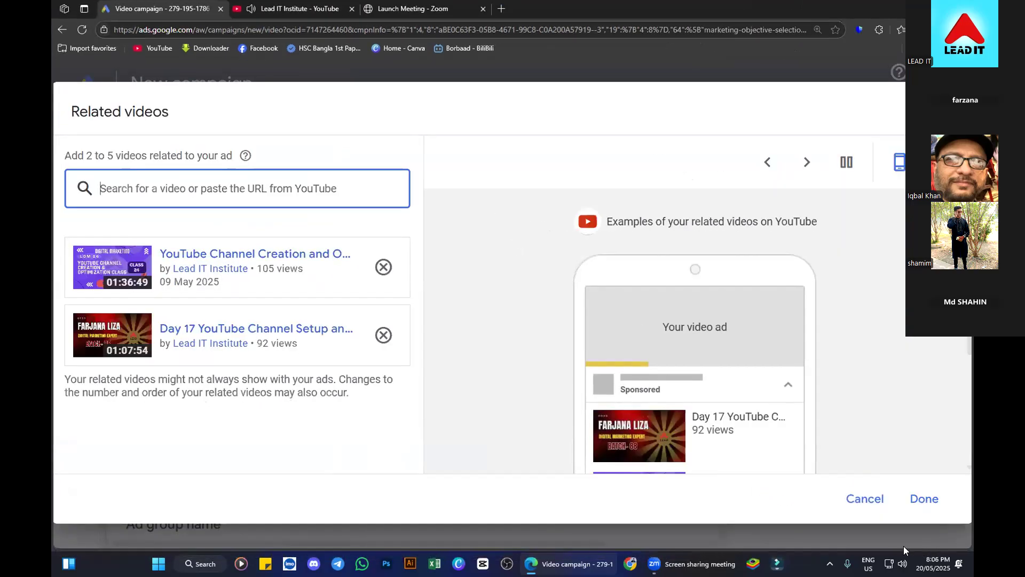
{"action": "left_click", "coordinate": [927, 502]}
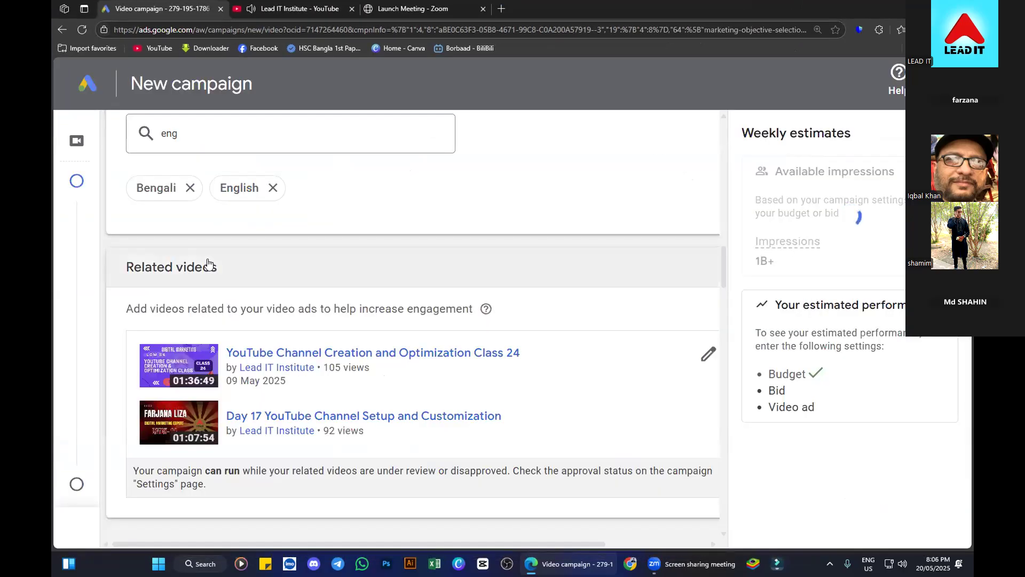
Expand additional settings and select the default ad group name 'Video Non-skippable - 2025-05-20'
{"action": "scroll", "coordinate": [342, 364], "scroll_direction": "down", "scroll_amount": 1}
{"action": "scroll", "coordinate": [341, 365], "scroll_direction": "down", "scroll_amount": 3}
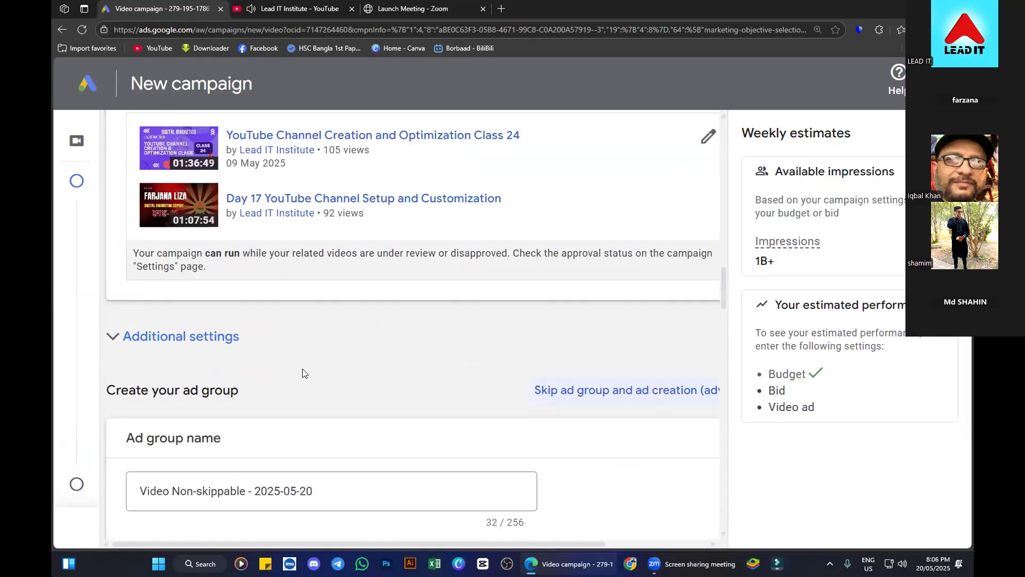
{"action": "scroll", "coordinate": [303, 373], "scroll_direction": "down", "scroll_amount": 1}
{"action": "left_click", "coordinate": [160, 276]}
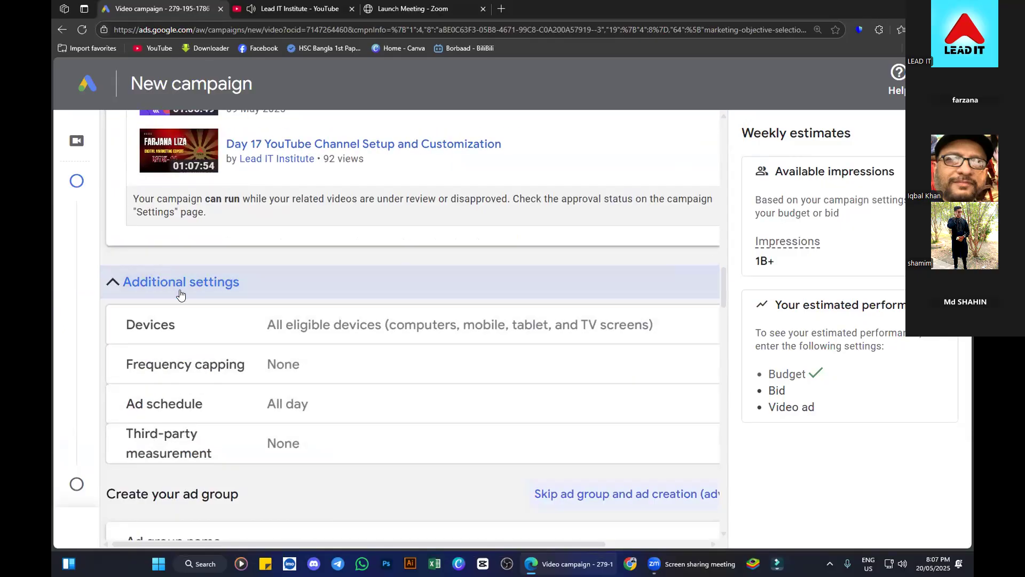
{"action": "scroll", "coordinate": [275, 368], "scroll_direction": "down", "scroll_amount": 2}
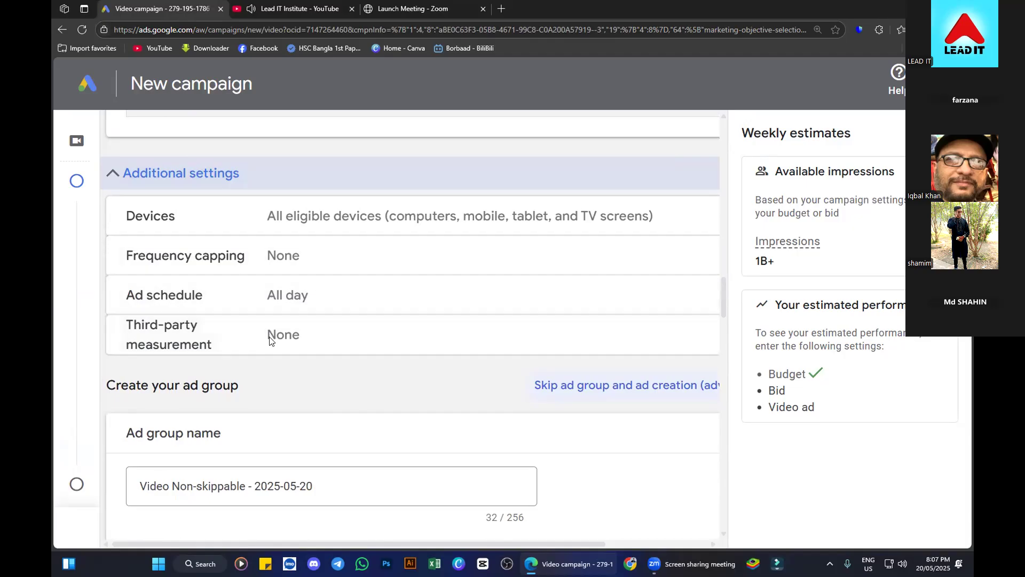
{"action": "scroll", "coordinate": [502, 464], "scroll_direction": "down", "scroll_amount": 3}
{"action": "left_click_drag", "start_coordinate": [339, 325], "coordinate": [65, 330]}
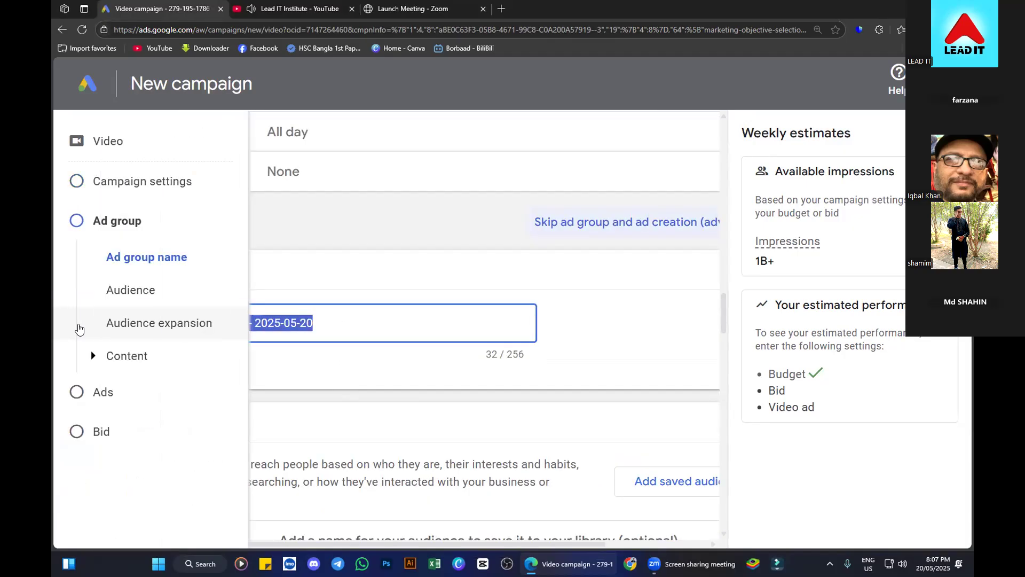
Name the ad group 'freelancing Audience', fixing the misspelling with spell-check
{"action": "type", "text": "f"}
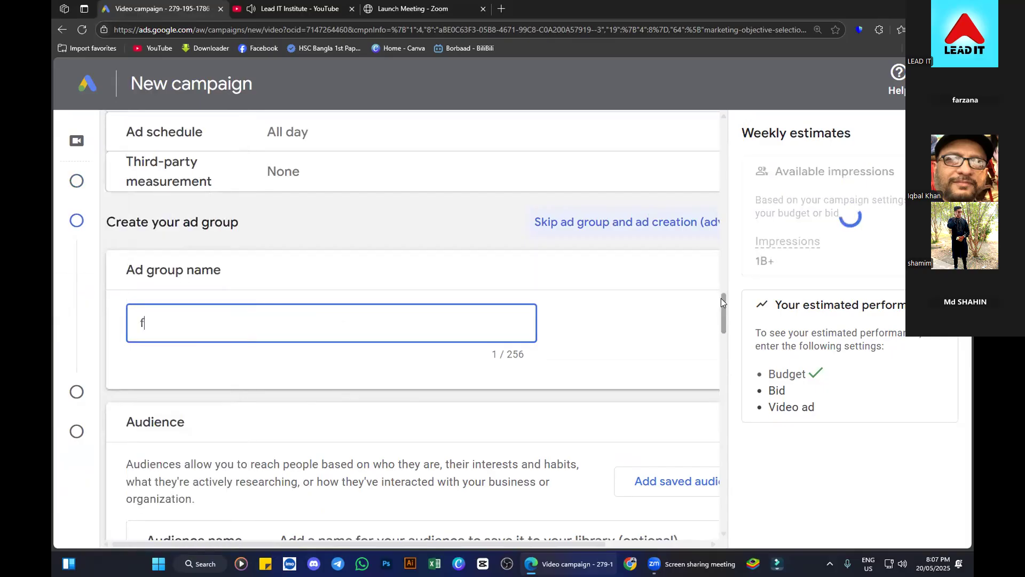
{"action": "type", "text": "reelancing A"}
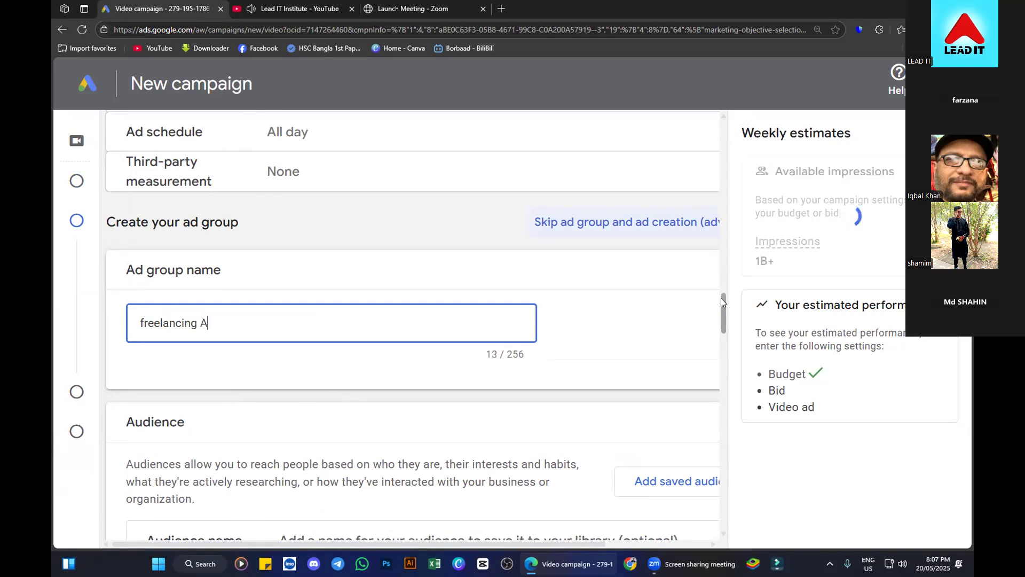
{"action": "type", "text": "udentc"}
{"action": "key", "text": "BackSpace"}
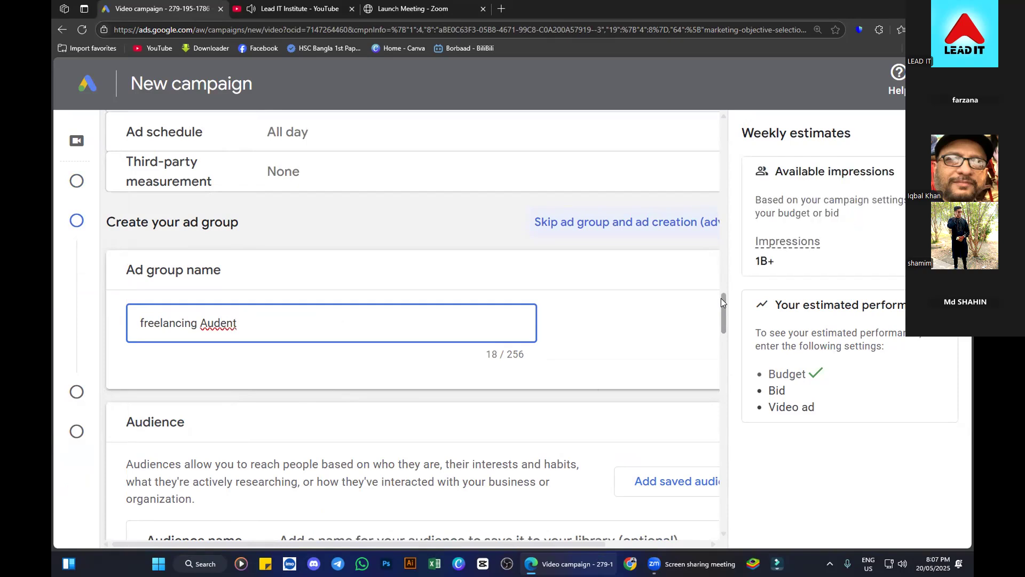
{"action": "key", "text": "BackSpace"}
{"action": "type", "text": "nce"}
{"action": "right_click", "coordinate": [223, 322]}
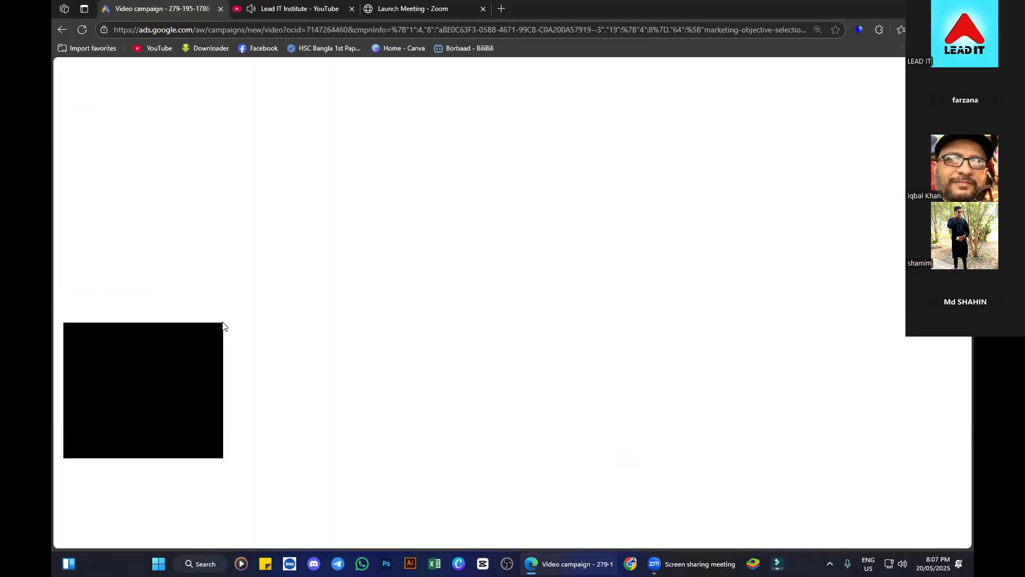
{"action": "left_click", "coordinate": [262, 334]}
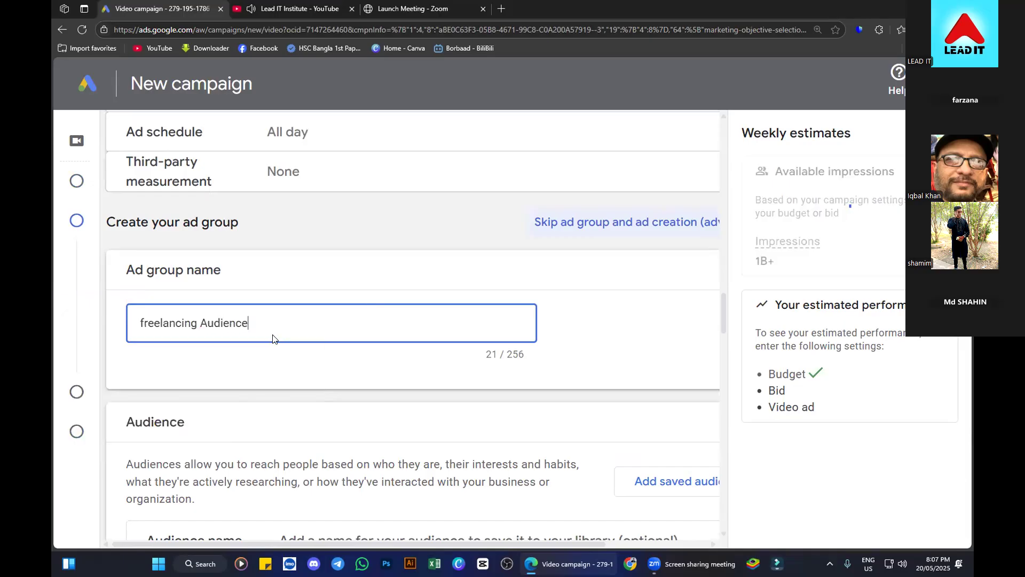
Expand the Interests & detailed demographics audience setting
{"action": "scroll", "coordinate": [336, 369], "scroll_direction": "down", "scroll_amount": 3}
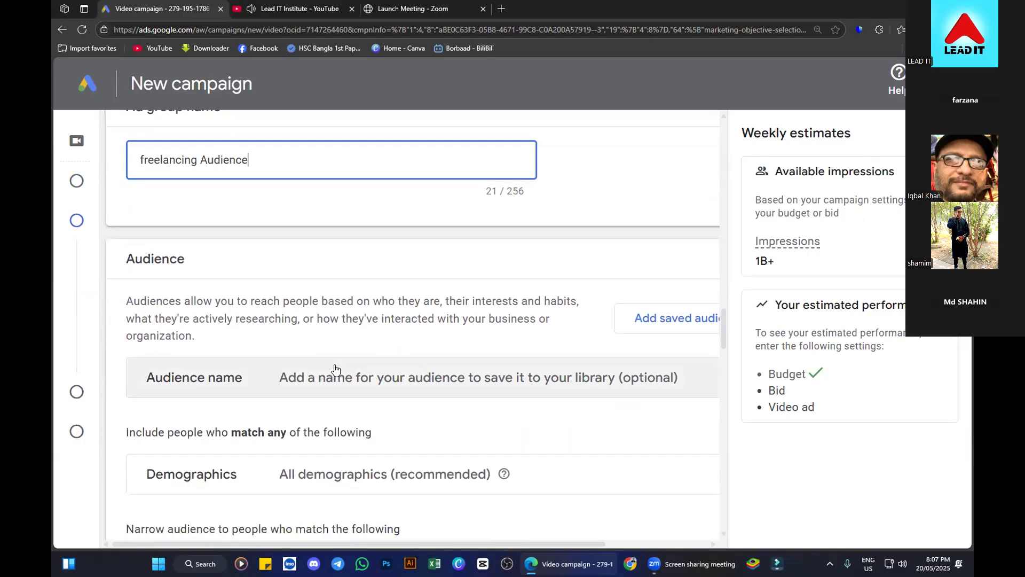
{"action": "scroll", "coordinate": [335, 374], "scroll_direction": "down", "scroll_amount": 1}
{"action": "scroll", "coordinate": [340, 481], "scroll_direction": "down", "scroll_amount": 1}
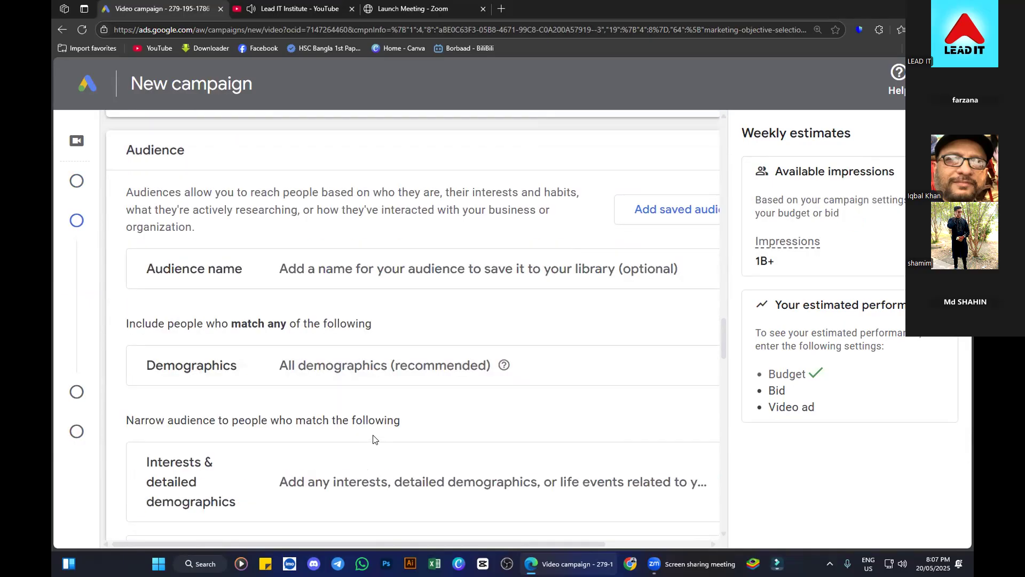
{"action": "scroll", "coordinate": [340, 502], "scroll_direction": "down", "scroll_amount": 1}
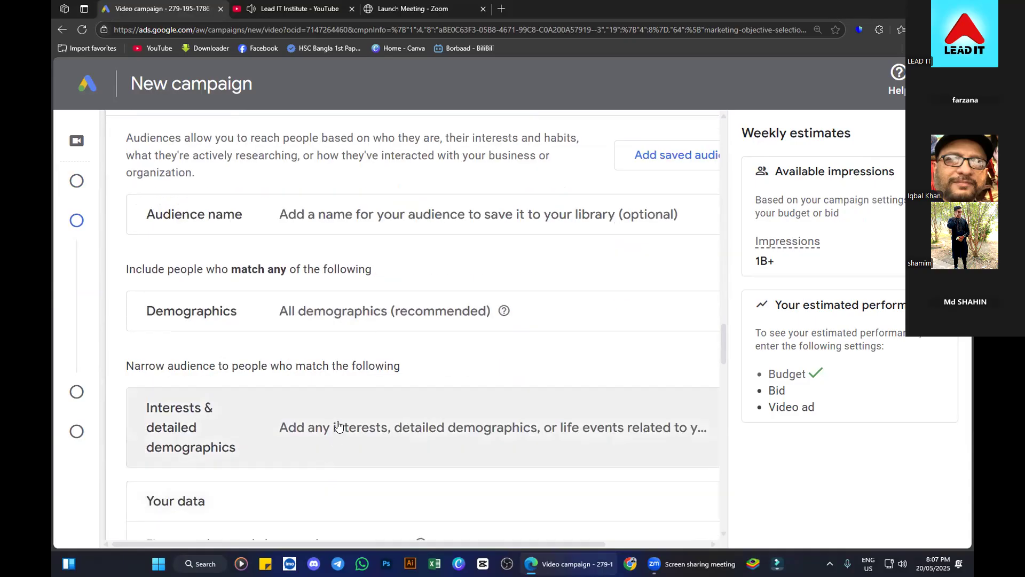
{"action": "left_click", "coordinate": [338, 425]}
Search 'freelancing' and add Freelance Jobs, Freelancer.com, PeoplePerHour, Freelance Writing Jobs and Web Design & Development
{"action": "left_click", "coordinate": [312, 496]}
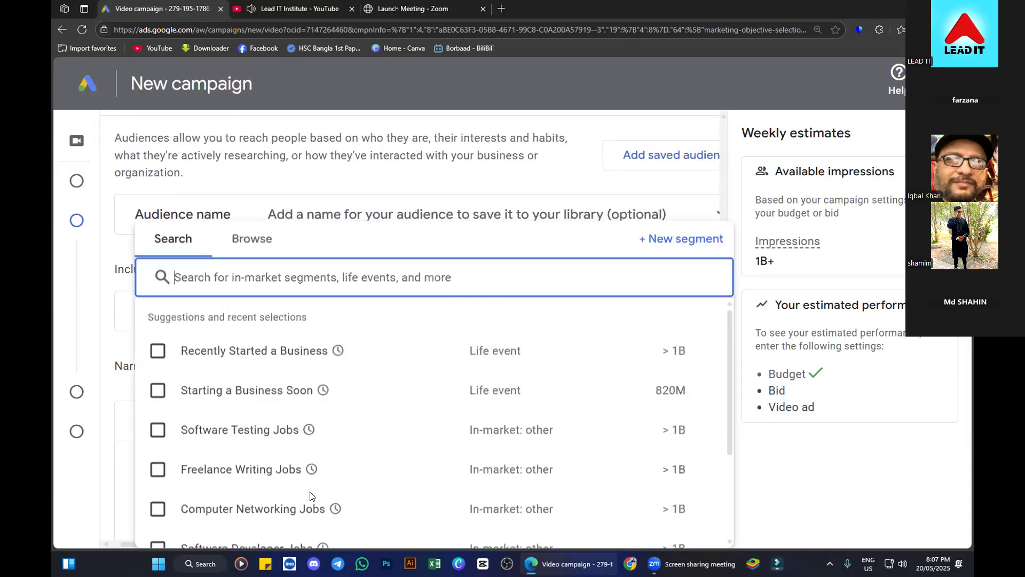
{"action": "scroll", "coordinate": [311, 496], "scroll_direction": "down", "scroll_amount": 2}
{"action": "scroll", "coordinate": [293, 428], "scroll_direction": "up", "scroll_amount": 3}
{"action": "type", "text": "free"}
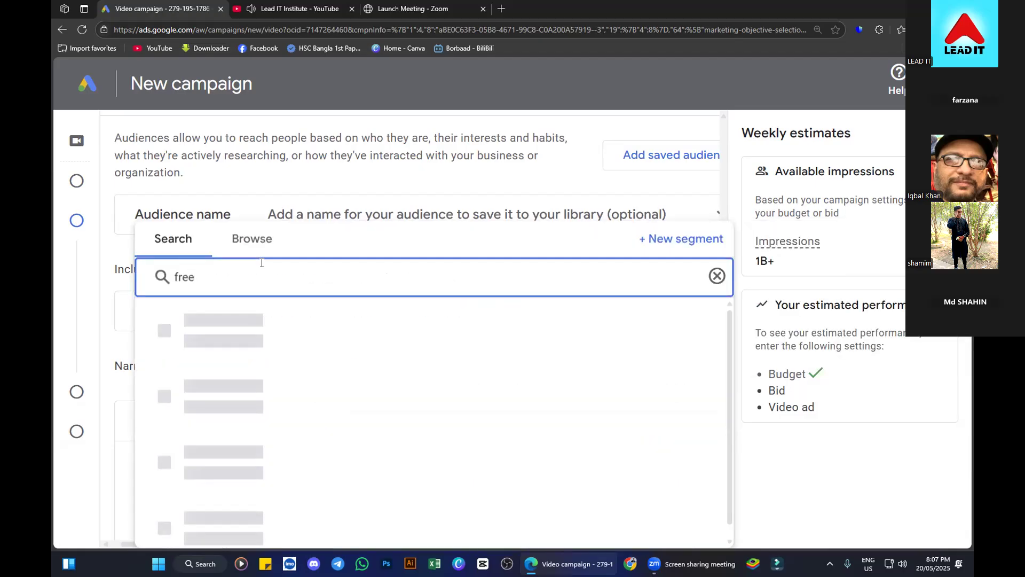
{"action": "type", "text": "lancing"}
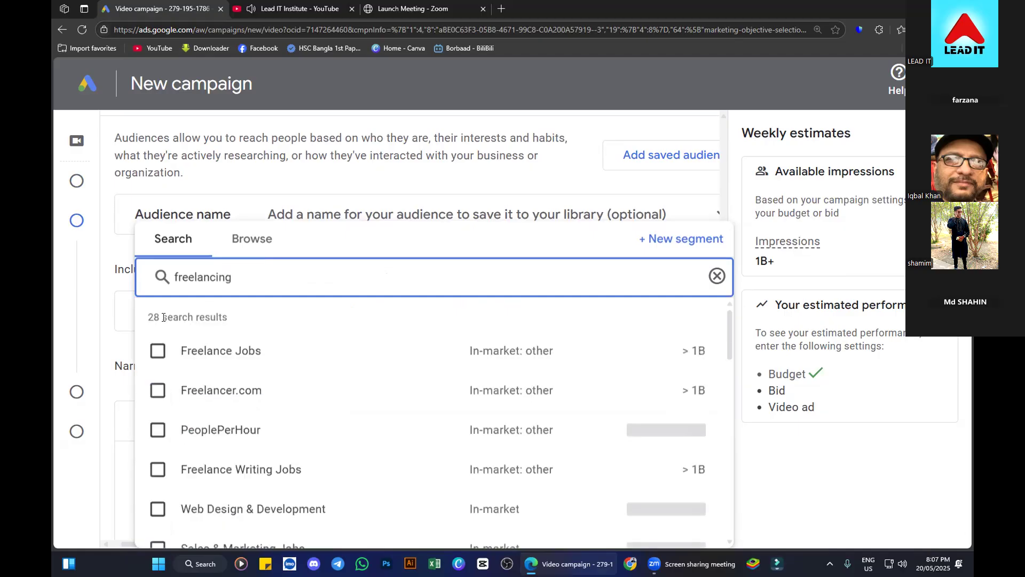
{"action": "left_click", "coordinate": [176, 354]}
{"action": "left_click", "coordinate": [200, 391]}
{"action": "left_click", "coordinate": [193, 428]}
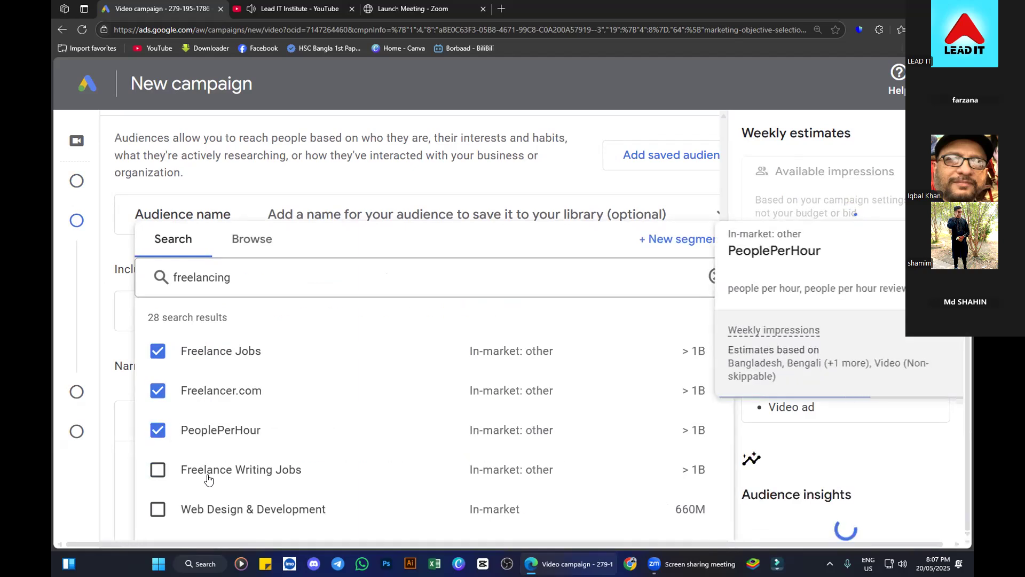
{"action": "left_click", "coordinate": [206, 471]}
{"action": "left_click", "coordinate": [201, 502]}
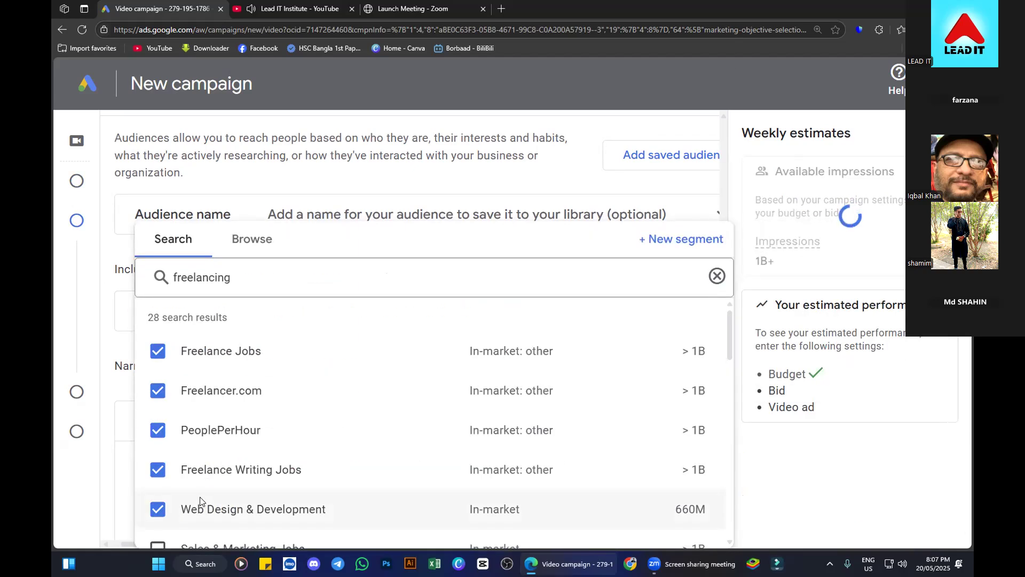
Search 'business' and add Starting a Business Soon, Recently Started a Business, Business Creation and Purchasing a Home
{"action": "left_click", "coordinate": [241, 278]}
{"action": "left_click_drag", "start_coordinate": [240, 278], "coordinate": [122, 263]}
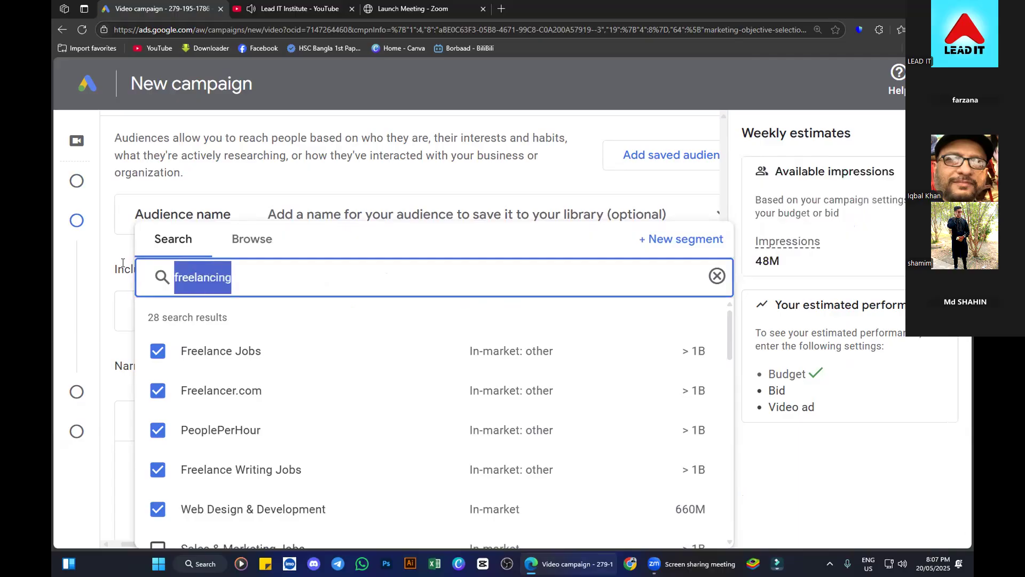
{"action": "type", "text": "business"}
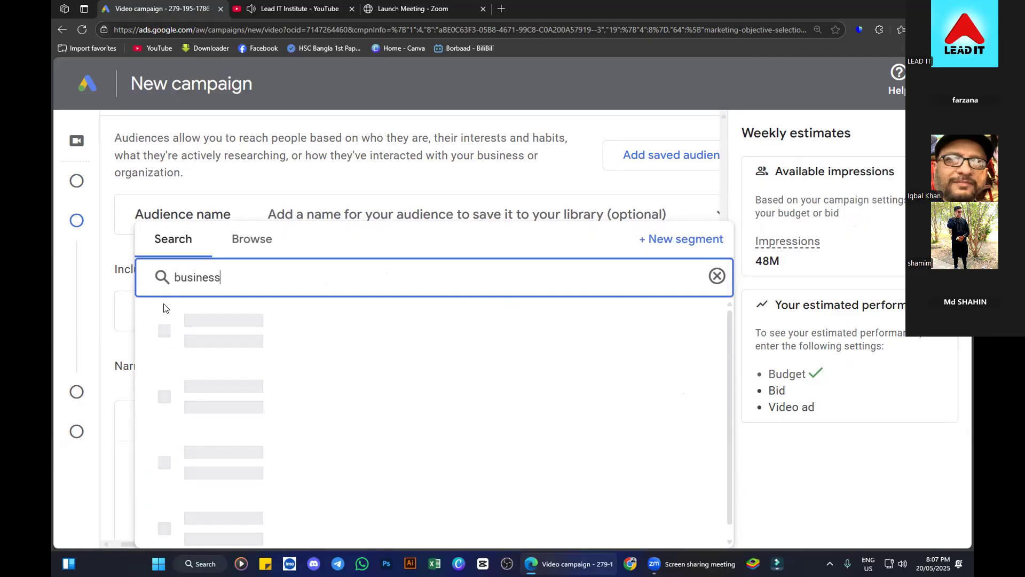
{"action": "left_click", "coordinate": [212, 366]}
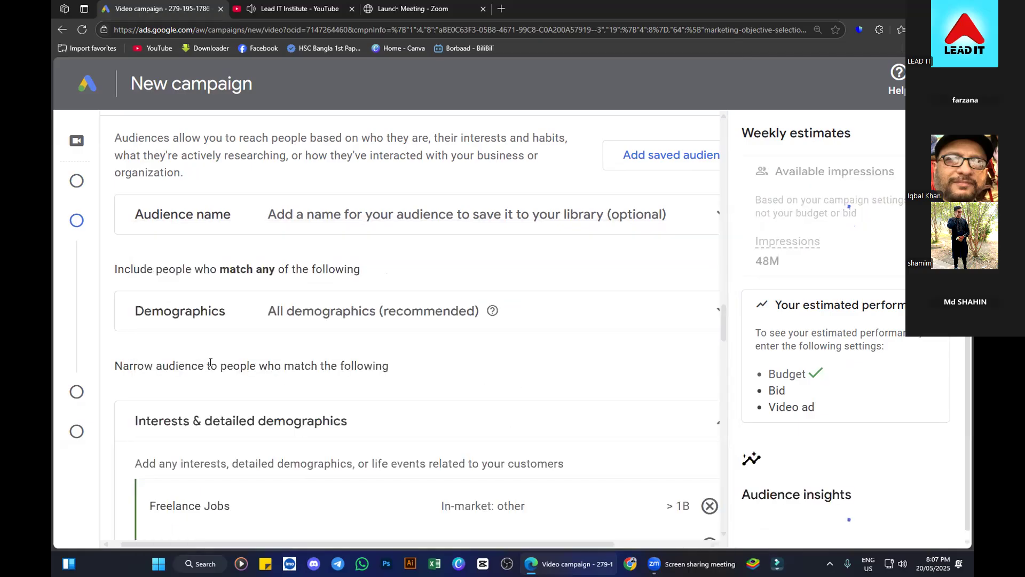
{"action": "left_click", "coordinate": [198, 398]}
{"action": "left_click", "coordinate": [199, 424]}
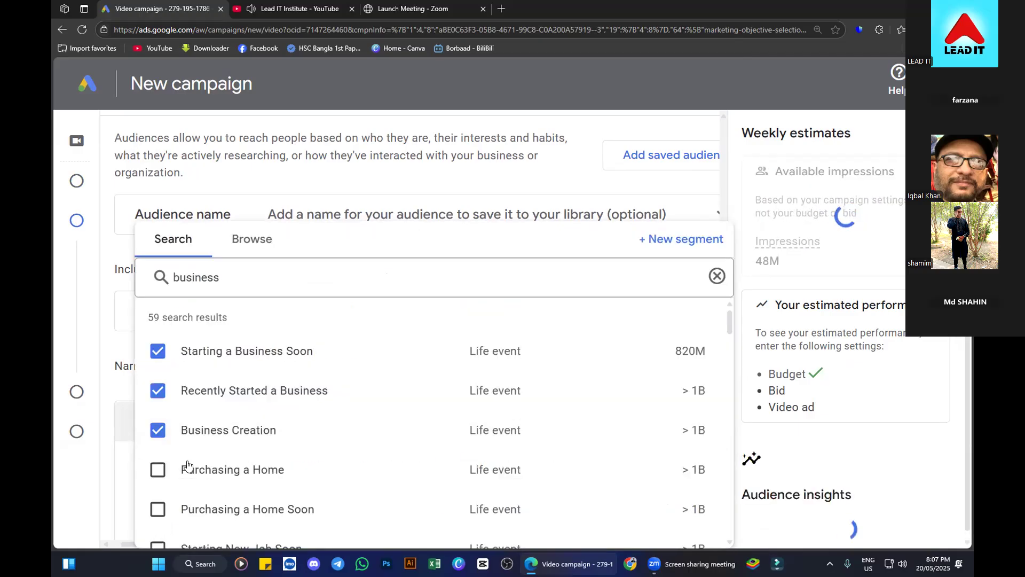
{"action": "left_click", "coordinate": [184, 467]}
Search 'mark' and add Marking Machines, Machine Shops, Laser Engraving Machine, Laser Engraving and Road Marking Machines
{"action": "double_click", "coordinate": [214, 277]}
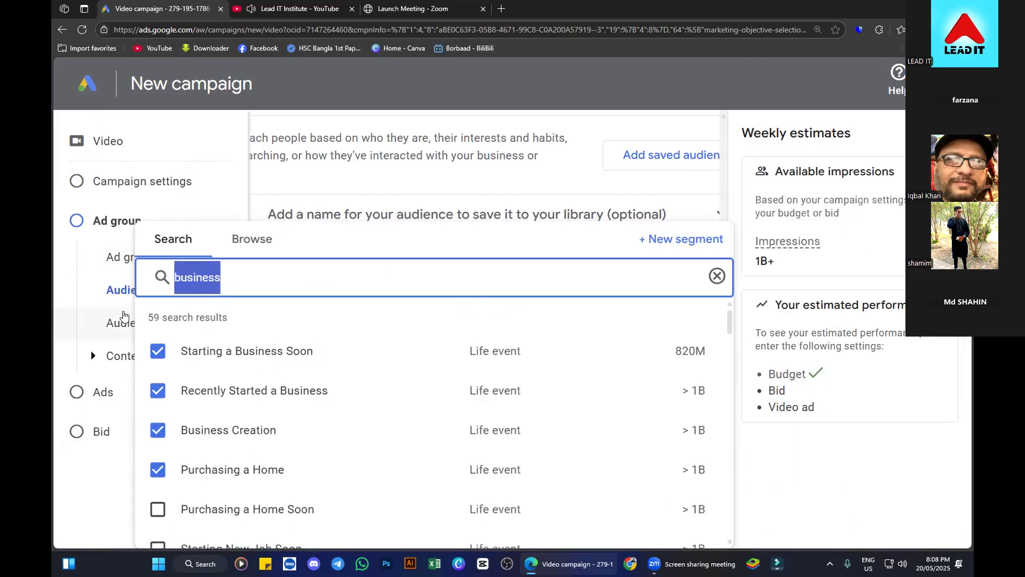
{"action": "type", "text": "marking"}
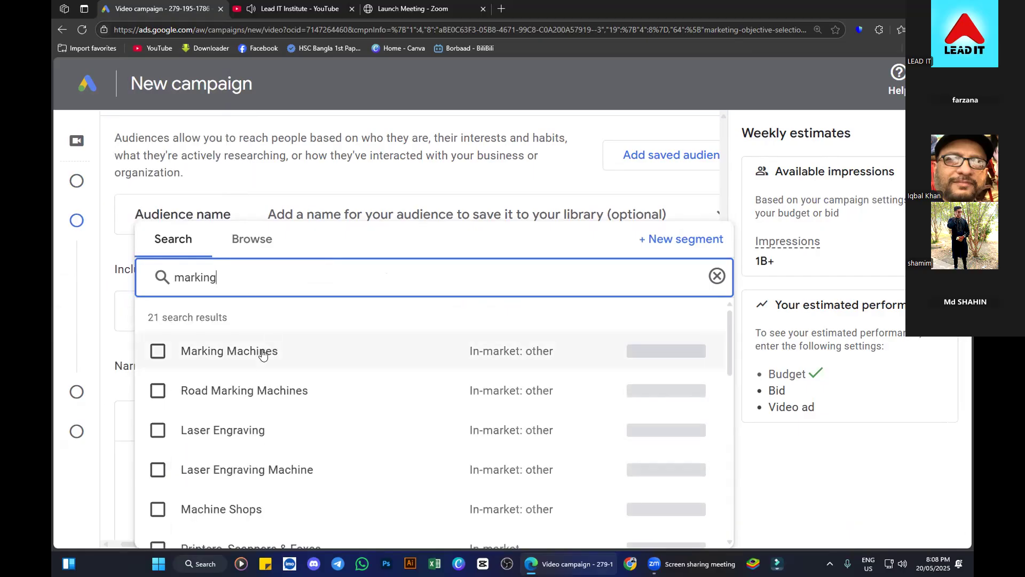
{"action": "left_click", "coordinate": [263, 354]}
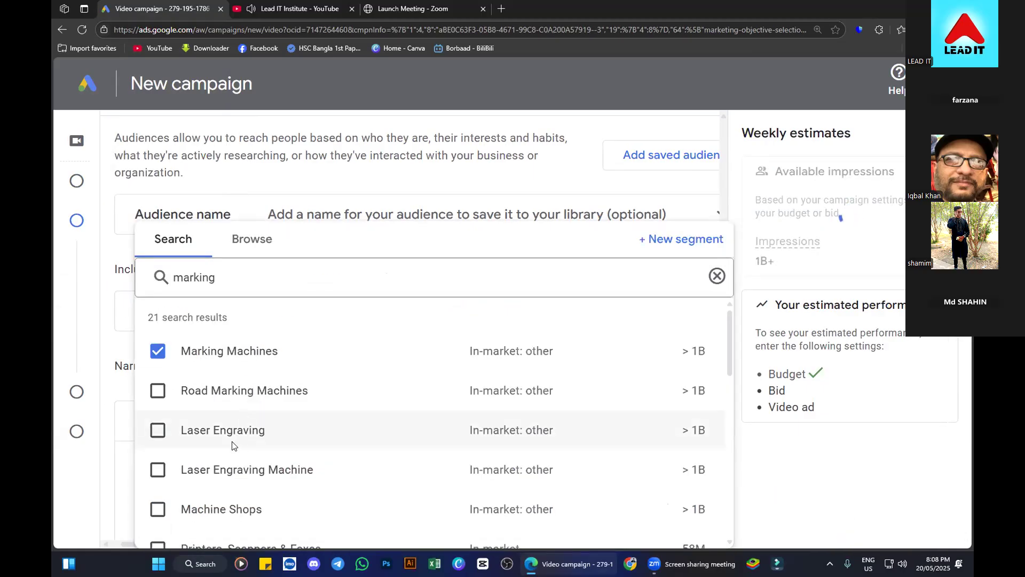
{"action": "left_click", "coordinate": [218, 512]}
{"action": "left_click", "coordinate": [214, 472]}
{"action": "left_click", "coordinate": [212, 418]}
{"action": "left_click", "coordinate": [219, 390]}
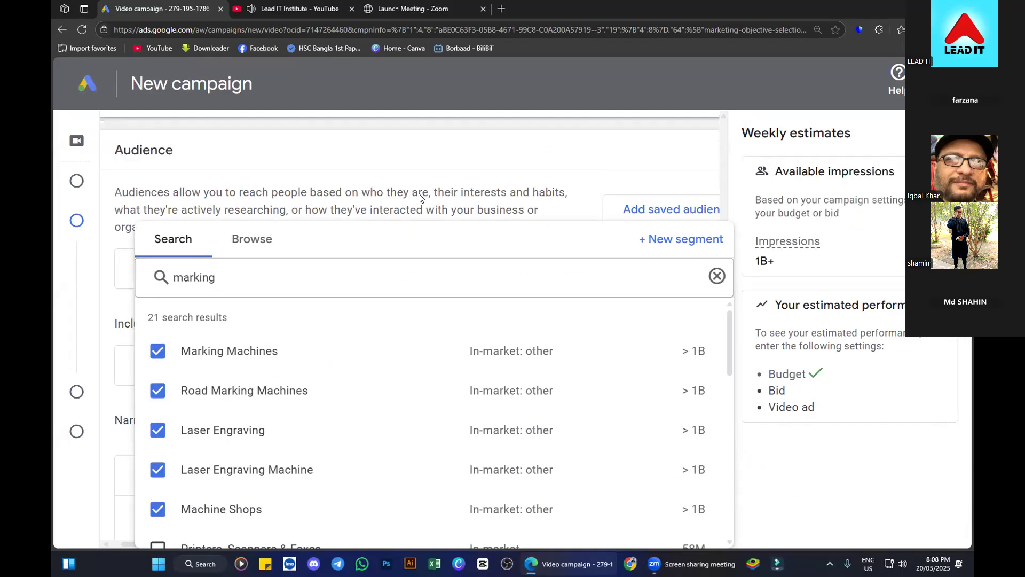
{"action": "left_click", "coordinate": [419, 166]}
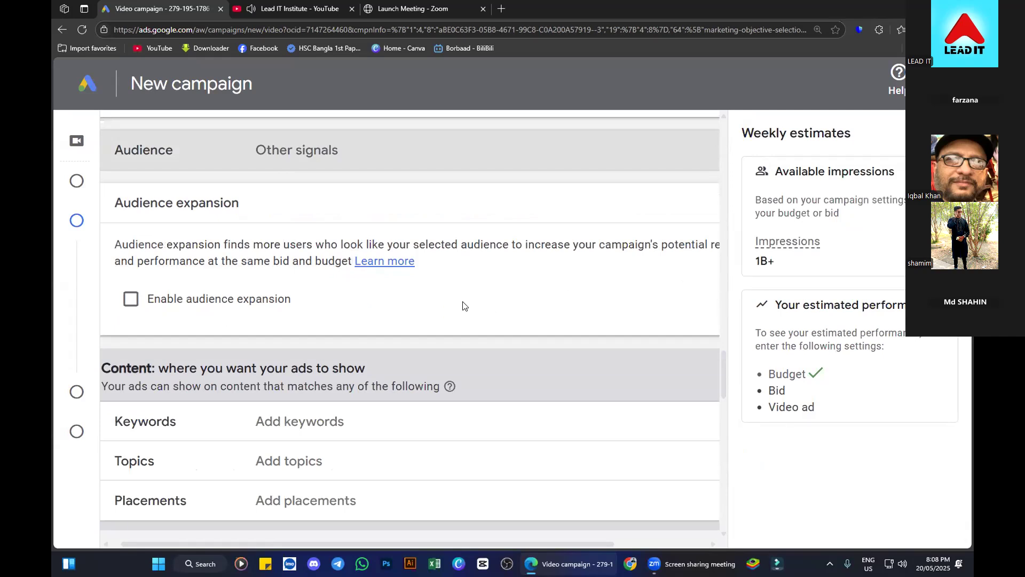
Review the 'freelancing Audience' ad group name, then re-expand its collapsed Audience section
{"action": "scroll", "coordinate": [260, 326], "scroll_direction": "up", "scroll_amount": 4}
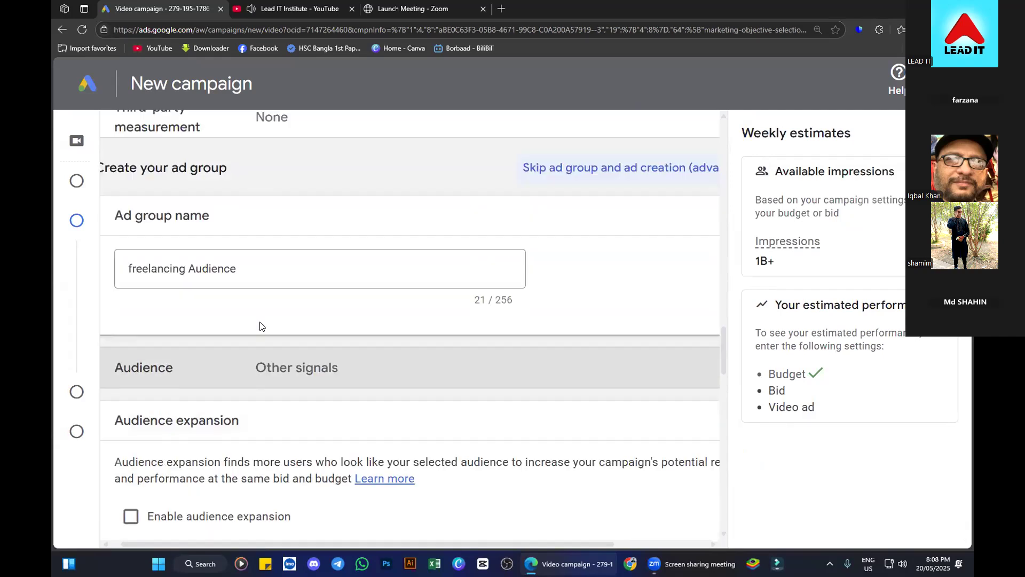
{"action": "left_click", "coordinate": [253, 262]}
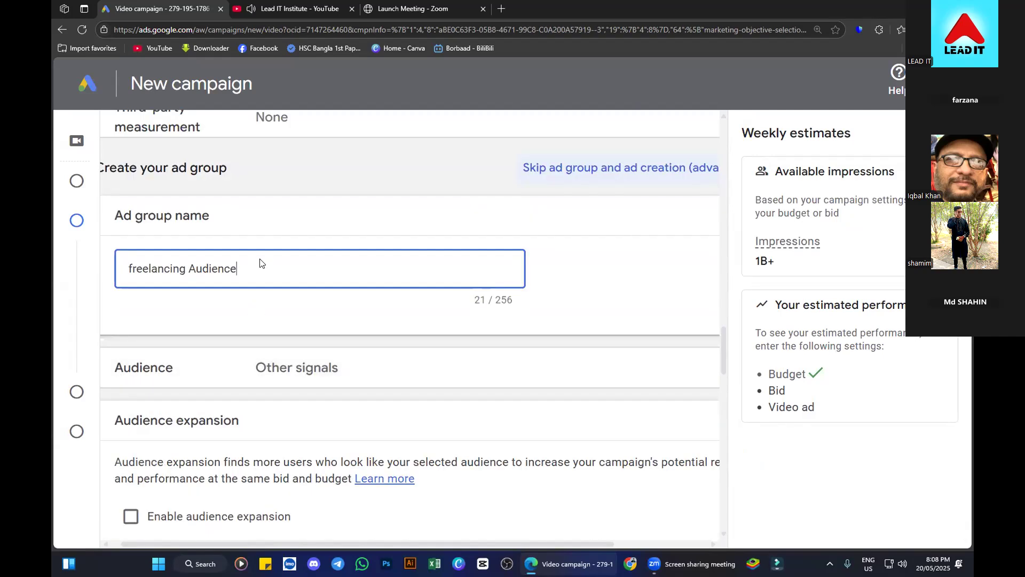
{"action": "scroll", "coordinate": [268, 268], "scroll_direction": "down", "scroll_amount": 1}
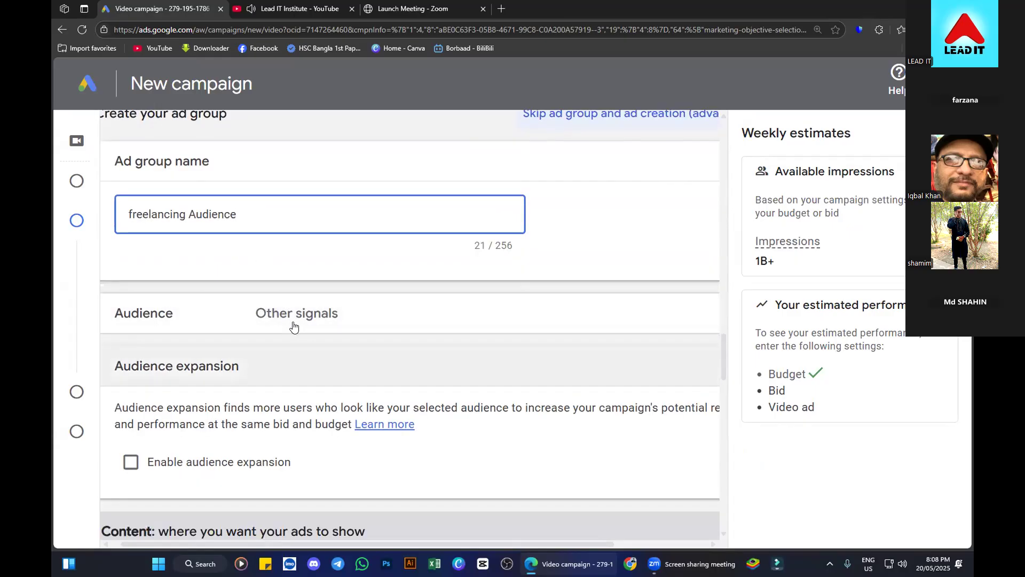
{"action": "scroll", "coordinate": [283, 374], "scroll_direction": "up", "scroll_amount": 3}
{"action": "scroll", "coordinate": [273, 410], "scroll_direction": "up", "scroll_amount": 2}
{"action": "scroll", "coordinate": [272, 410], "scroll_direction": "down", "scroll_amount": 1}
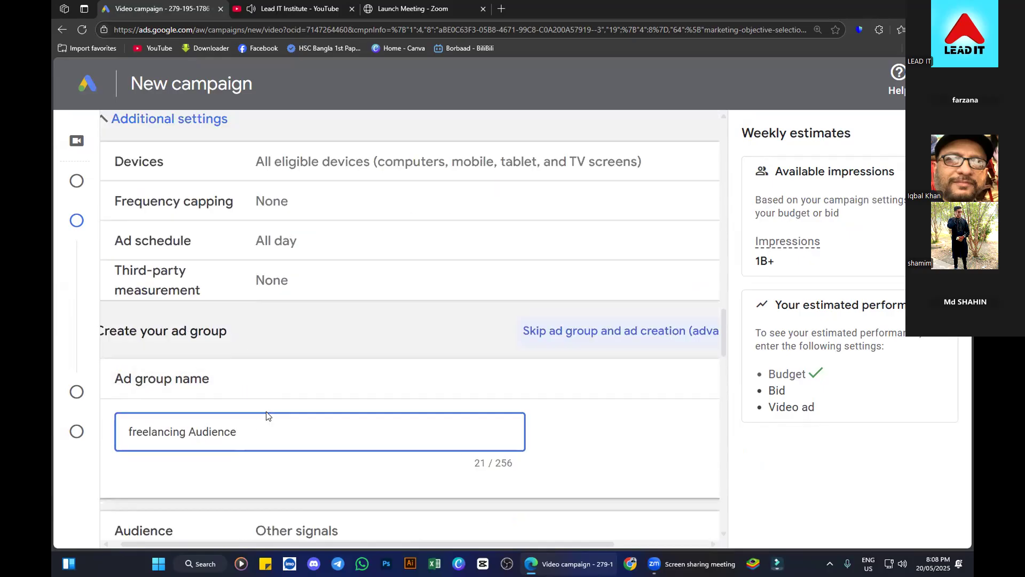
{"action": "scroll", "coordinate": [260, 427], "scroll_direction": "down", "scroll_amount": 1}
{"action": "scroll", "coordinate": [262, 426], "scroll_direction": "down", "scroll_amount": 1}
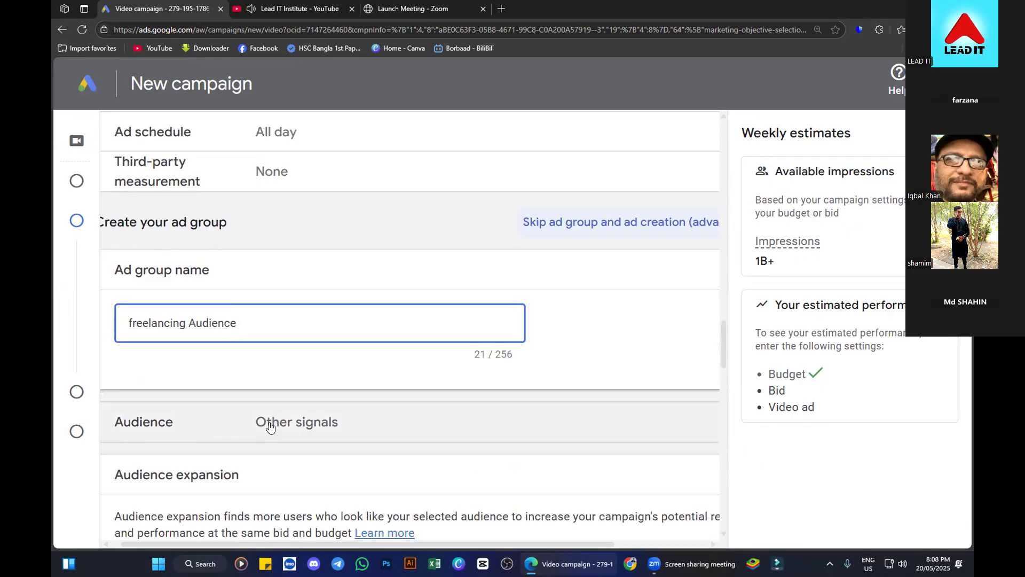
{"action": "left_click", "coordinate": [300, 435]}
{"action": "scroll", "coordinate": [302, 436], "scroll_direction": "down", "scroll_amount": 2}
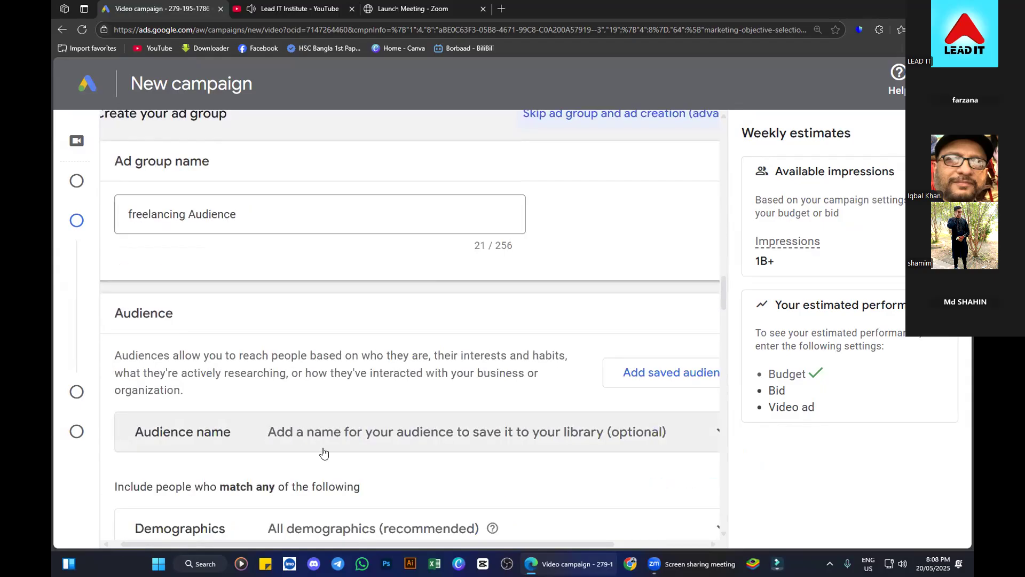
Name the audience 'Freelancing, Marketing and business'
{"action": "left_click", "coordinate": [320, 450]}
{"action": "scroll", "coordinate": [271, 507], "scroll_direction": "down", "scroll_amount": 2}
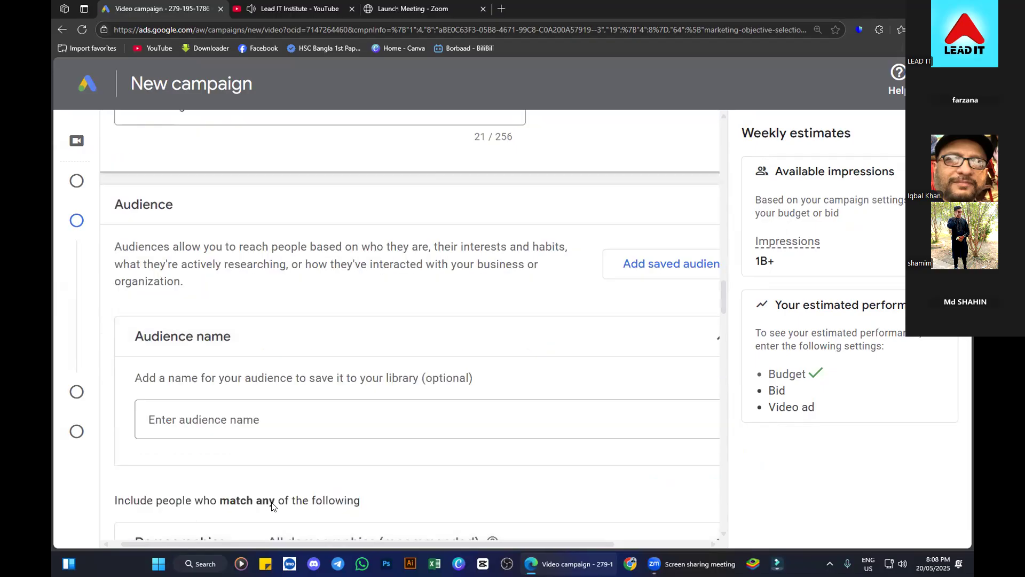
{"action": "left_click", "coordinate": [272, 426]}
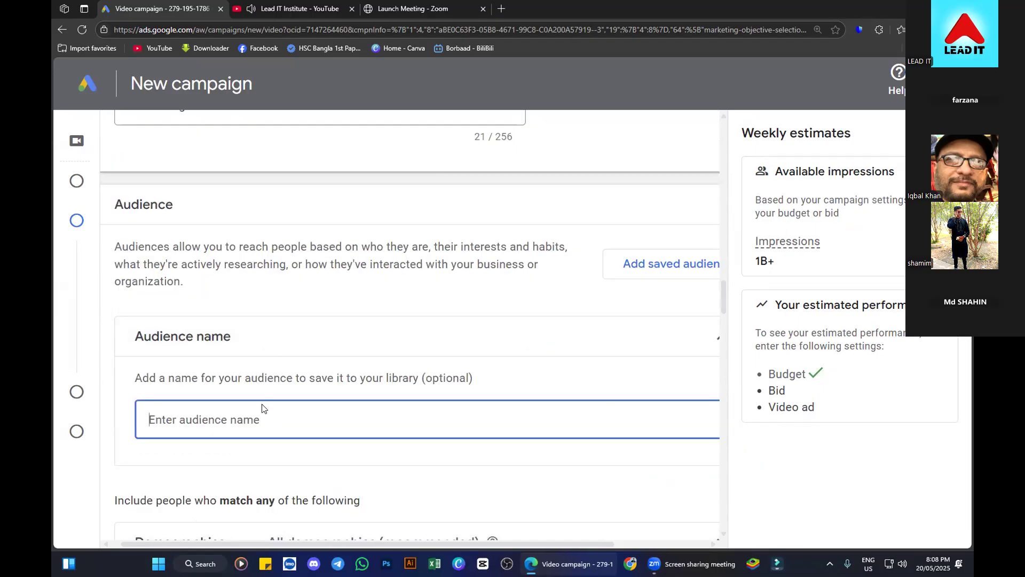
{"action": "type", "text": "Freelancing"}
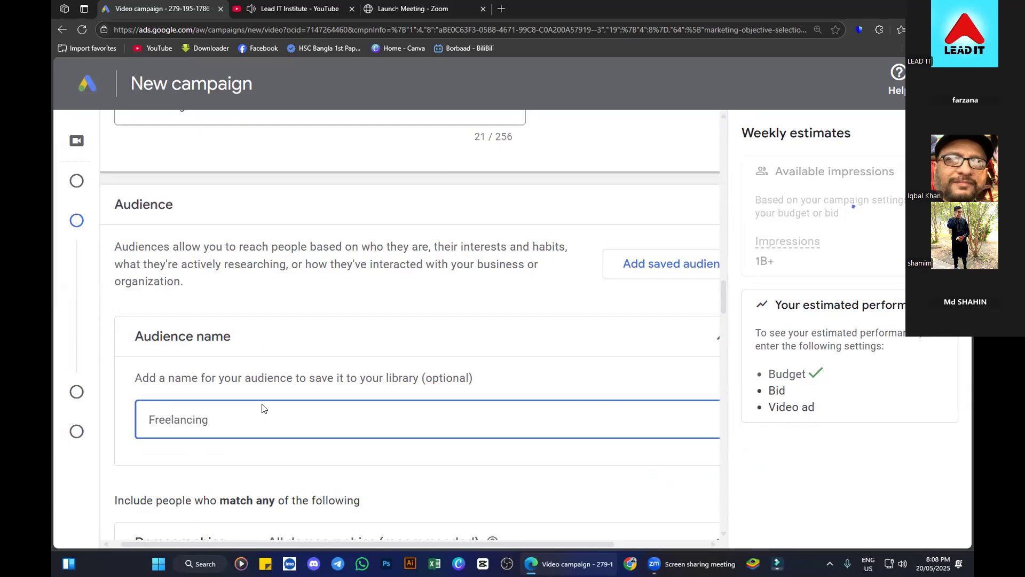
{"action": "type", "text": ", Marketing and business"}
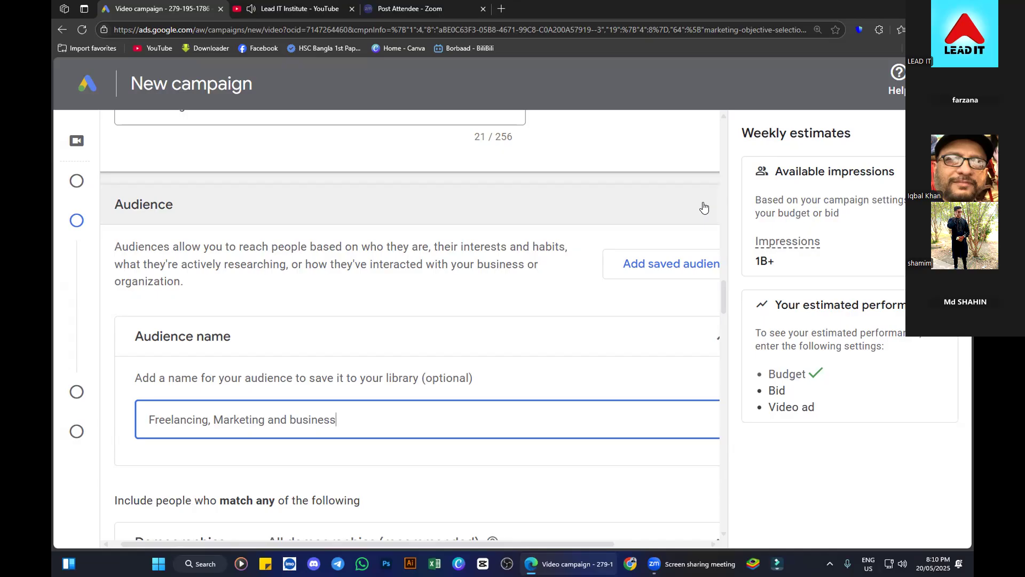
{"action": "left_click", "coordinate": [578, 348]}
{"action": "left_click", "coordinate": [561, 324]}
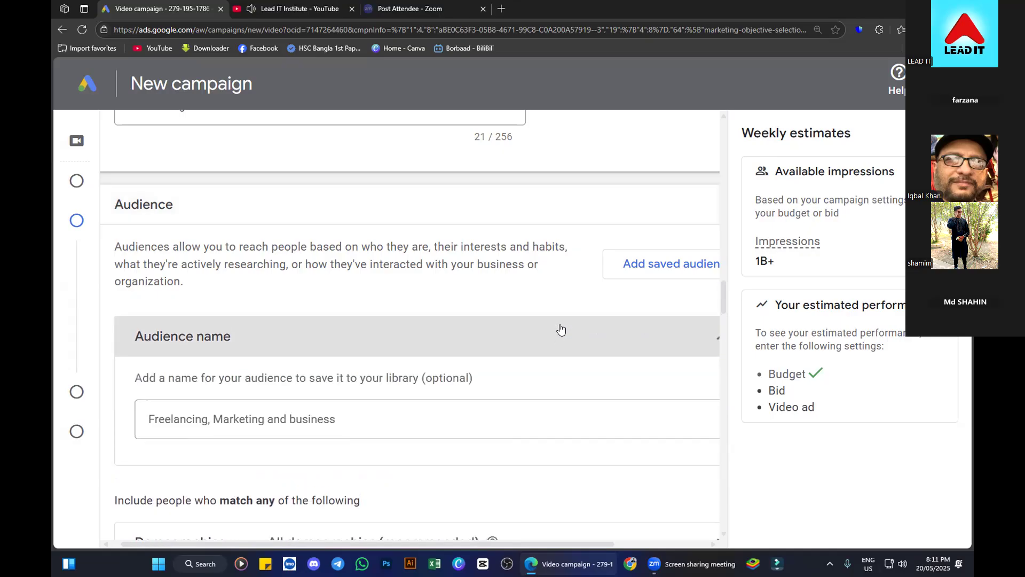
Clear the leftover 'marking' text from the interest segment search box
{"action": "scroll", "coordinate": [521, 439], "scroll_direction": "down", "scroll_amount": 2}
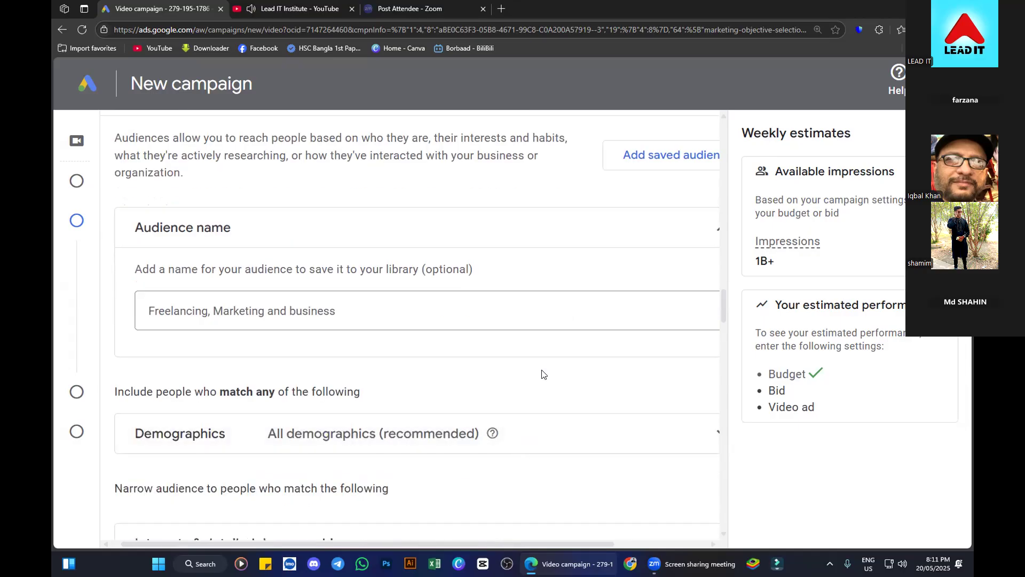
{"action": "scroll", "coordinate": [543, 374], "scroll_direction": "down", "scroll_amount": 1}
{"action": "scroll", "coordinate": [542, 374], "scroll_direction": "down", "scroll_amount": 1}
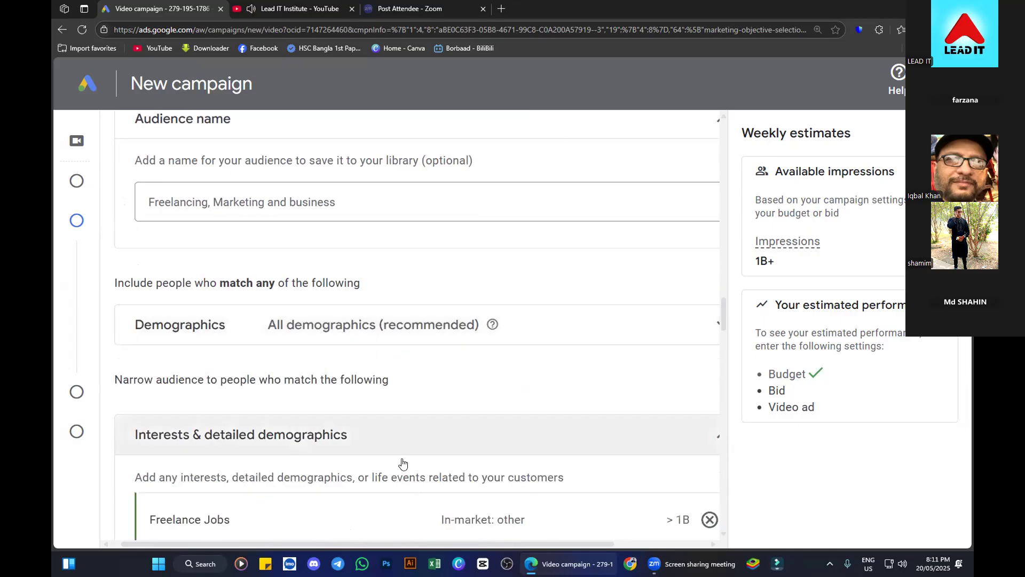
{"action": "scroll", "coordinate": [403, 441], "scroll_direction": "down", "scroll_amount": 2}
{"action": "scroll", "coordinate": [403, 427], "scroll_direction": "down", "scroll_amount": 3}
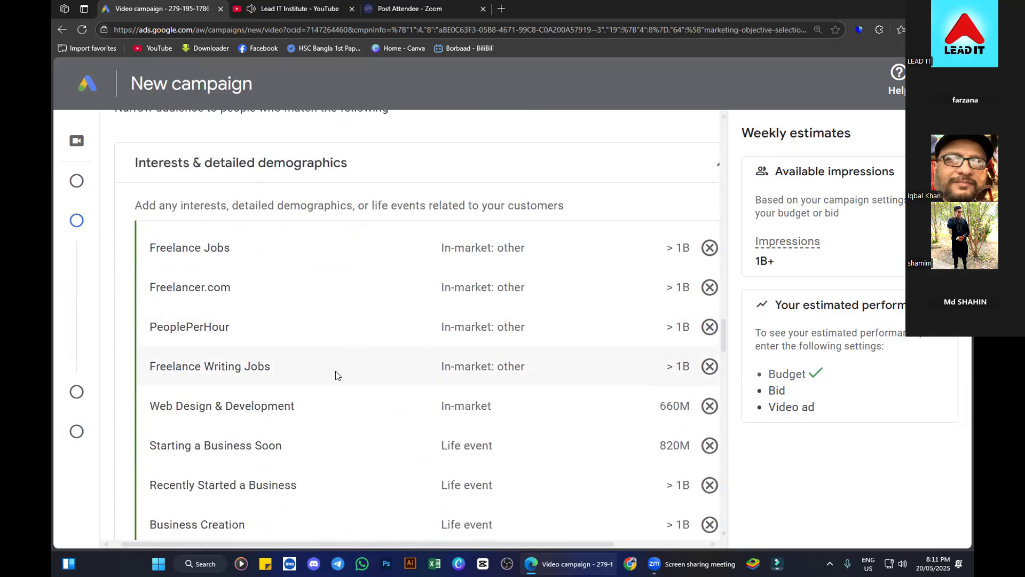
{"action": "scroll", "coordinate": [261, 416], "scroll_direction": "down", "scroll_amount": 2}
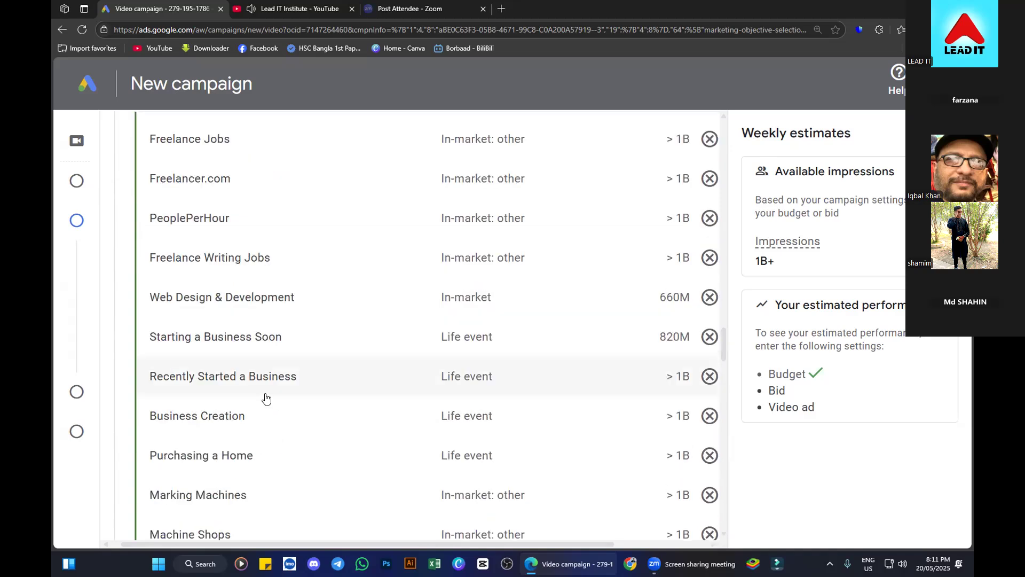
{"action": "scroll", "coordinate": [339, 442], "scroll_direction": "down", "scroll_amount": 2}
{"action": "scroll", "coordinate": [339, 442], "scroll_direction": "down", "scroll_amount": 3}
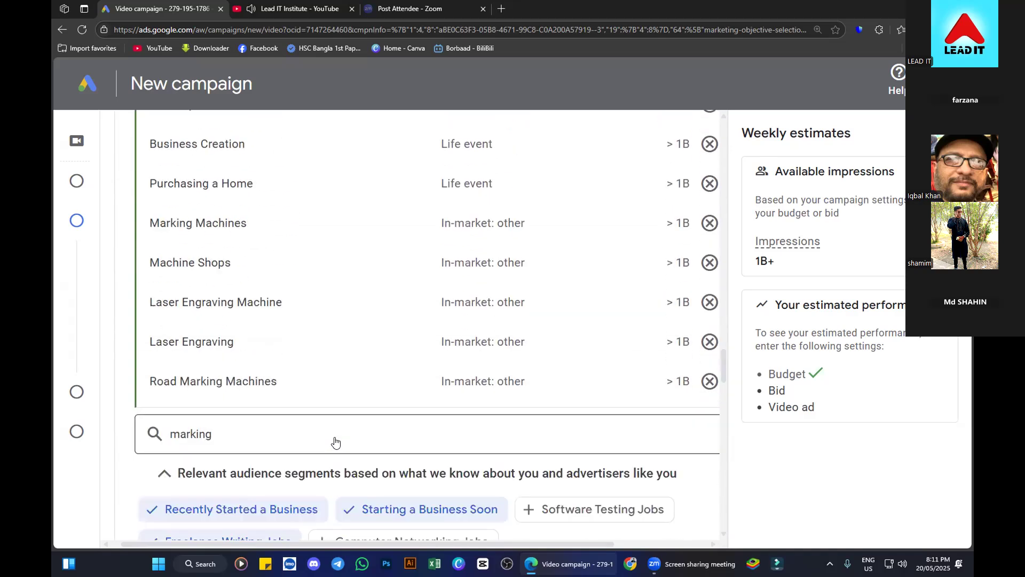
{"action": "scroll", "coordinate": [335, 442], "scroll_direction": "down", "scroll_amount": 4}
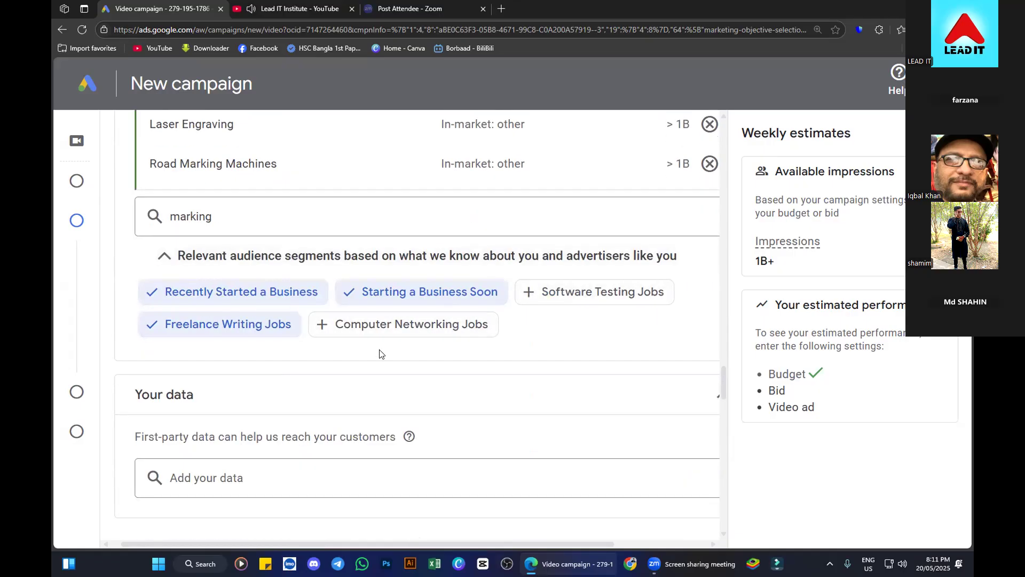
{"action": "left_click_drag", "start_coordinate": [265, 215], "coordinate": [52, 236]}
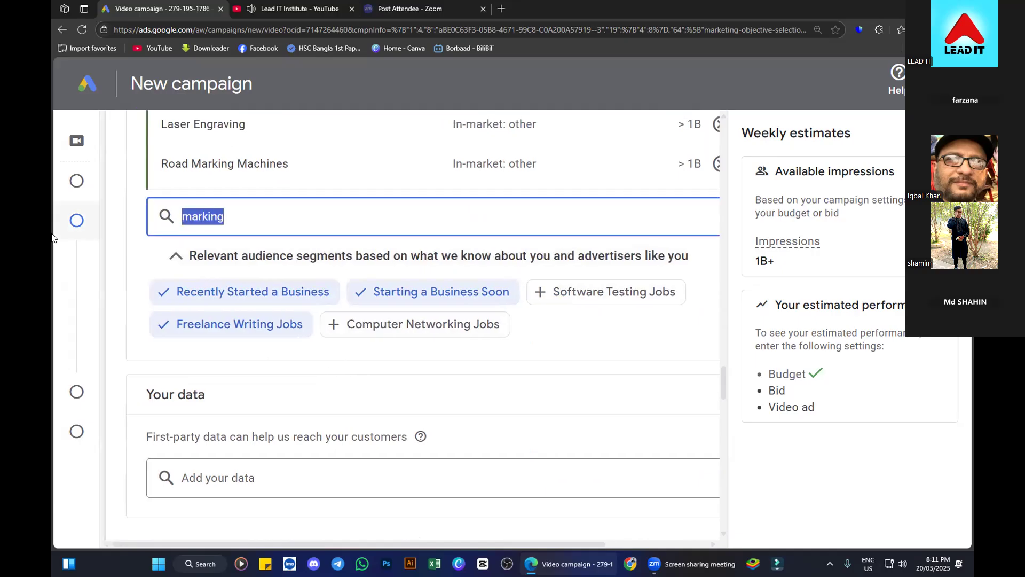
{"action": "key", "text": "BackSpace"}
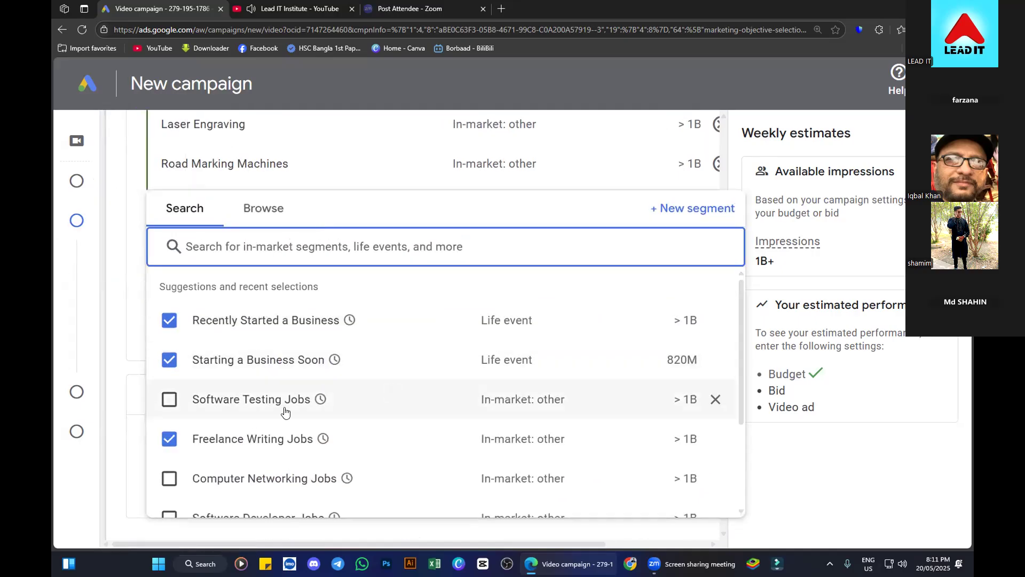
{"action": "left_click", "coordinate": [781, 453]}
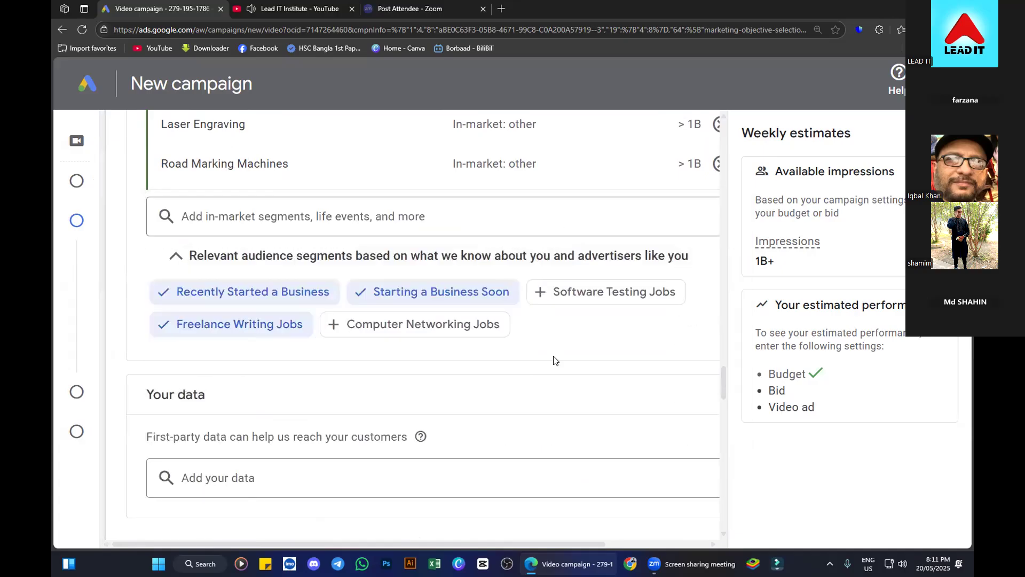
{"action": "scroll", "coordinate": [412, 380], "scroll_direction": "down", "scroll_amount": 3}
Add the Freelancing YouTube users list as a first-party data segment
{"action": "left_click", "coordinate": [308, 314]}
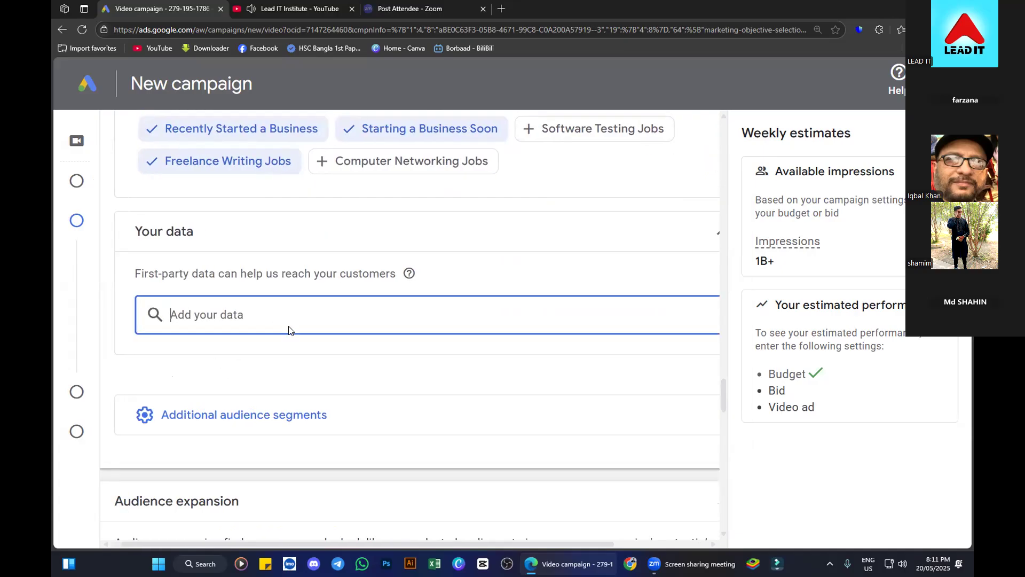
{"action": "left_click", "coordinate": [288, 328]}
{"action": "left_click", "coordinate": [255, 316]}
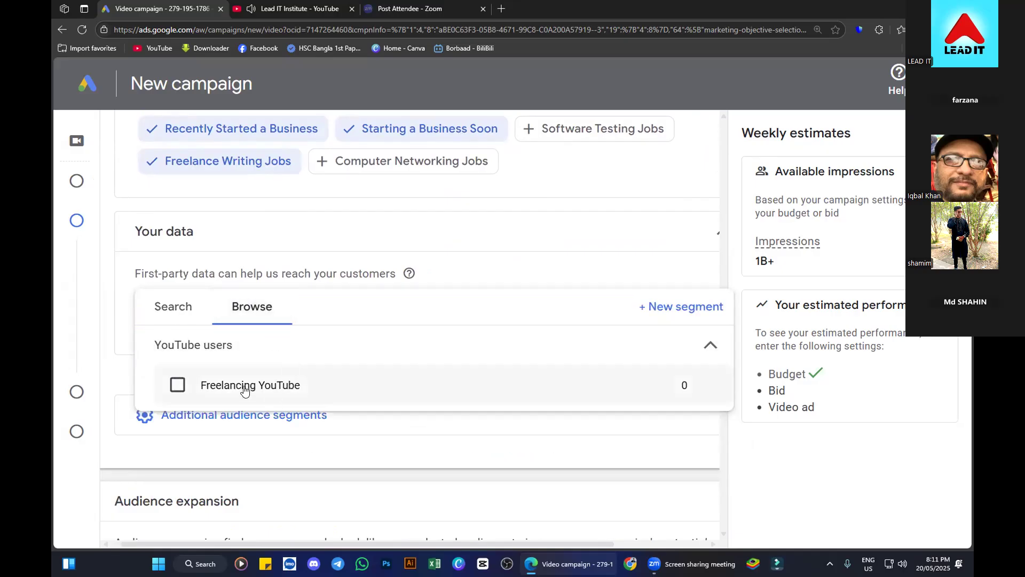
{"action": "left_click", "coordinate": [245, 388]}
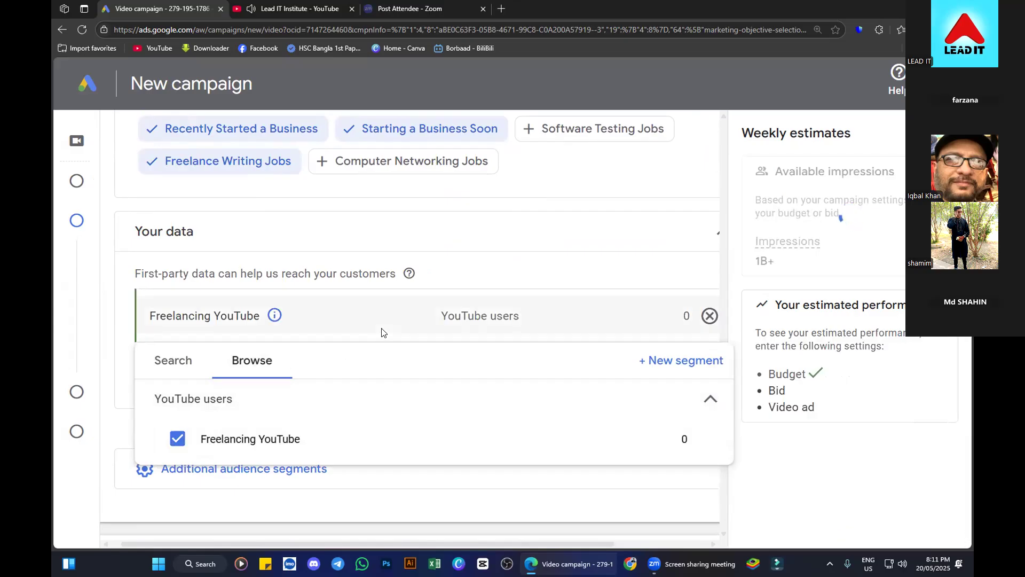
{"action": "left_click", "coordinate": [493, 281]}
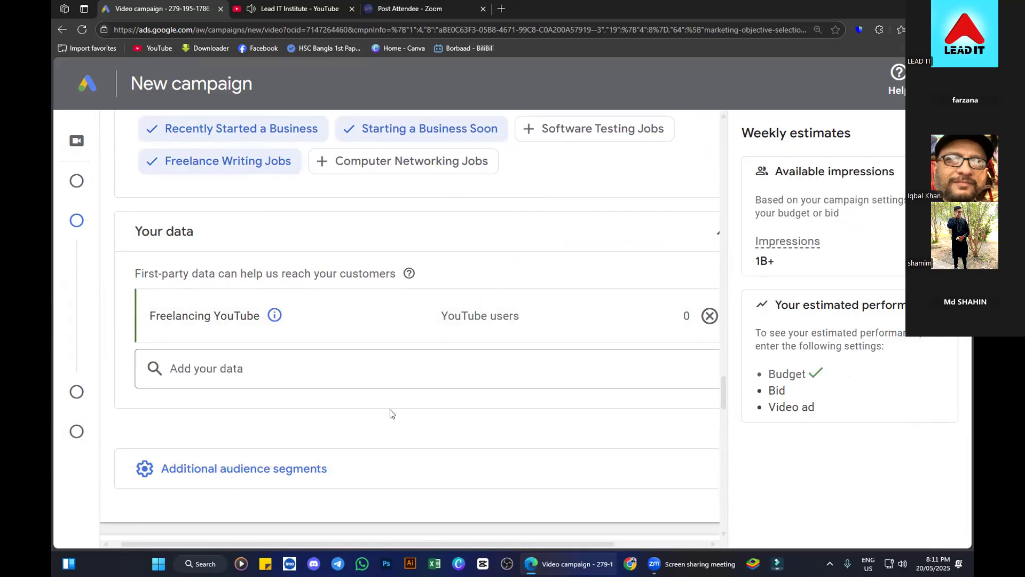
Enable audience expansion under Additional audience segments
{"action": "scroll", "coordinate": [354, 415], "scroll_direction": "down", "scroll_amount": 3}
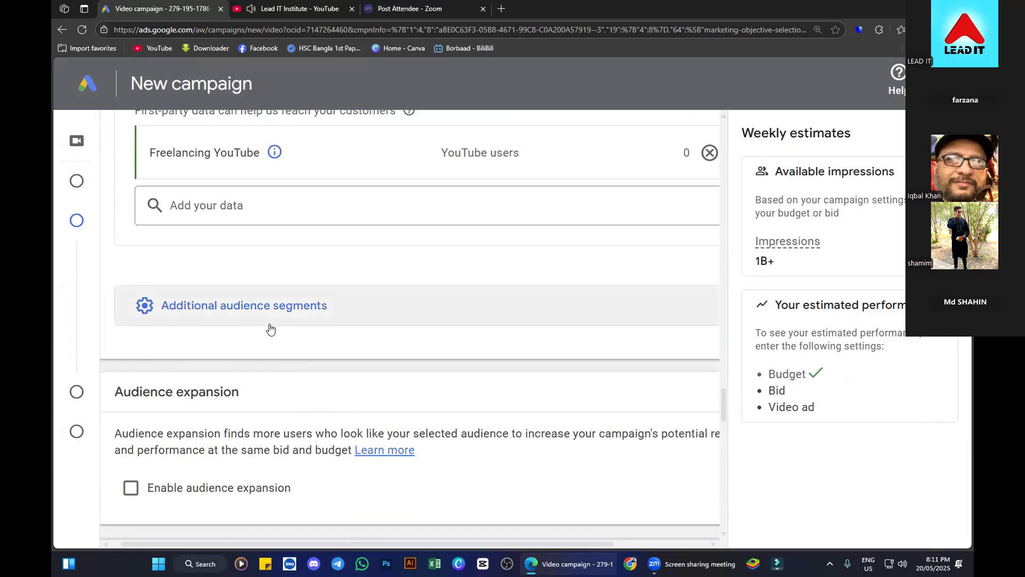
{"action": "left_click", "coordinate": [283, 307]}
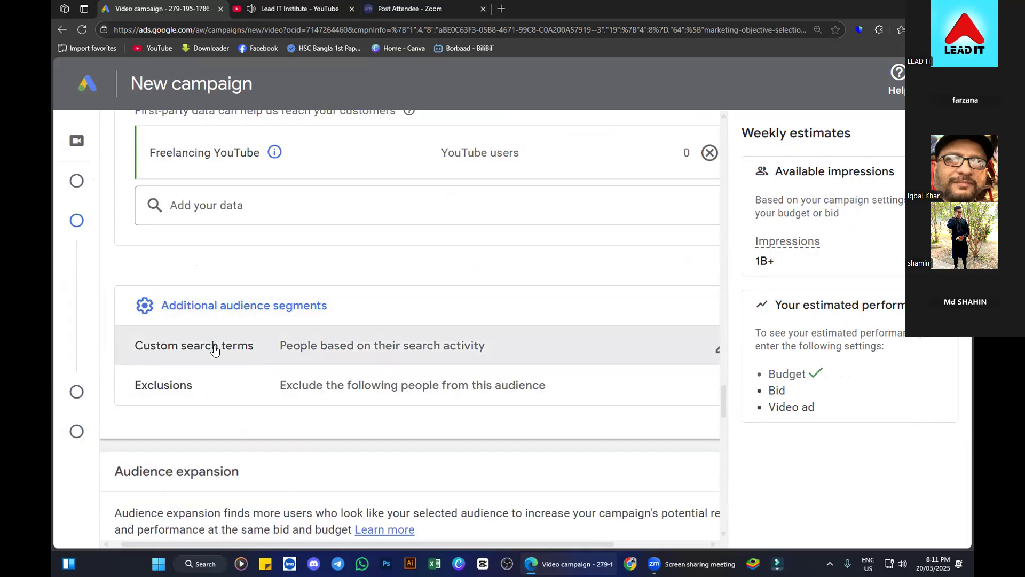
{"action": "scroll", "coordinate": [287, 401], "scroll_direction": "down", "scroll_amount": 2}
{"action": "scroll", "coordinate": [287, 400], "scroll_direction": "down", "scroll_amount": 2}
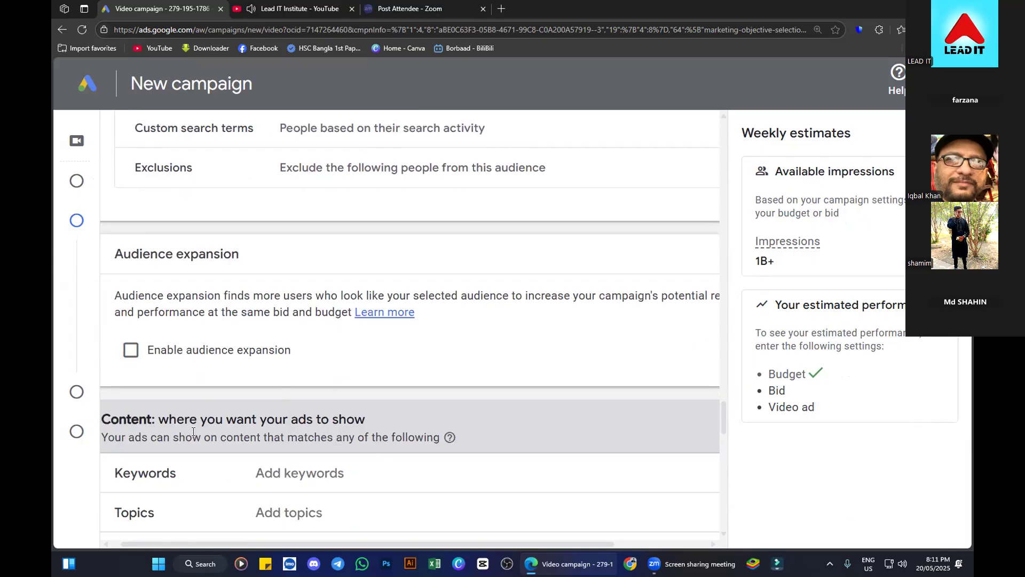
{"action": "left_click", "coordinate": [131, 351]}
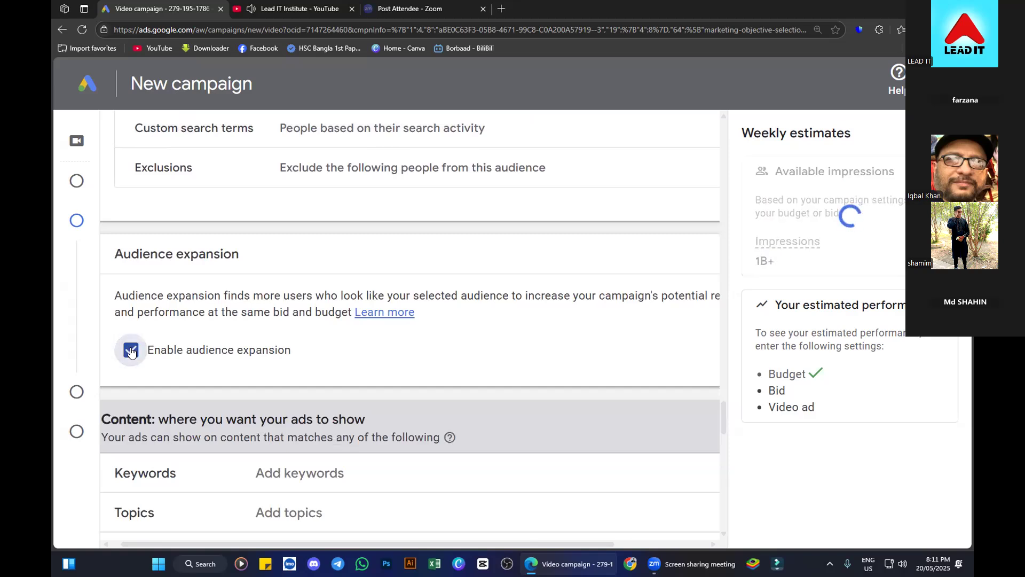
{"action": "scroll", "coordinate": [351, 417], "scroll_direction": "down", "scroll_amount": 2}
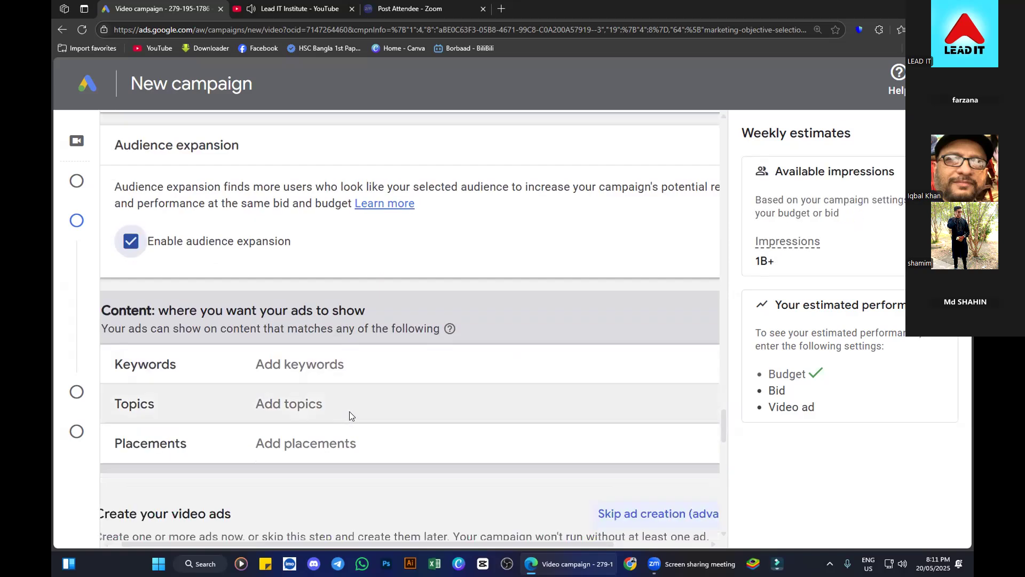
{"action": "scroll", "coordinate": [349, 415], "scroll_direction": "down", "scroll_amount": 1}
Fetch keyword ideas for 'freelancing' and add all of them, from 'freelancer' to 'top freelancing sites'
{"action": "left_click", "coordinate": [269, 312]}
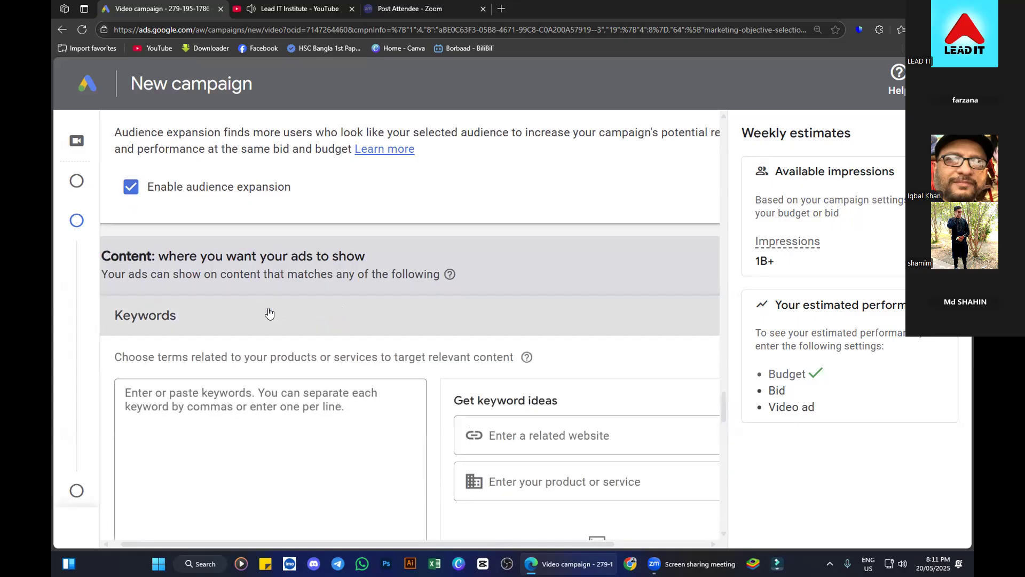
{"action": "scroll", "coordinate": [339, 386], "scroll_direction": "down", "scroll_amount": 2}
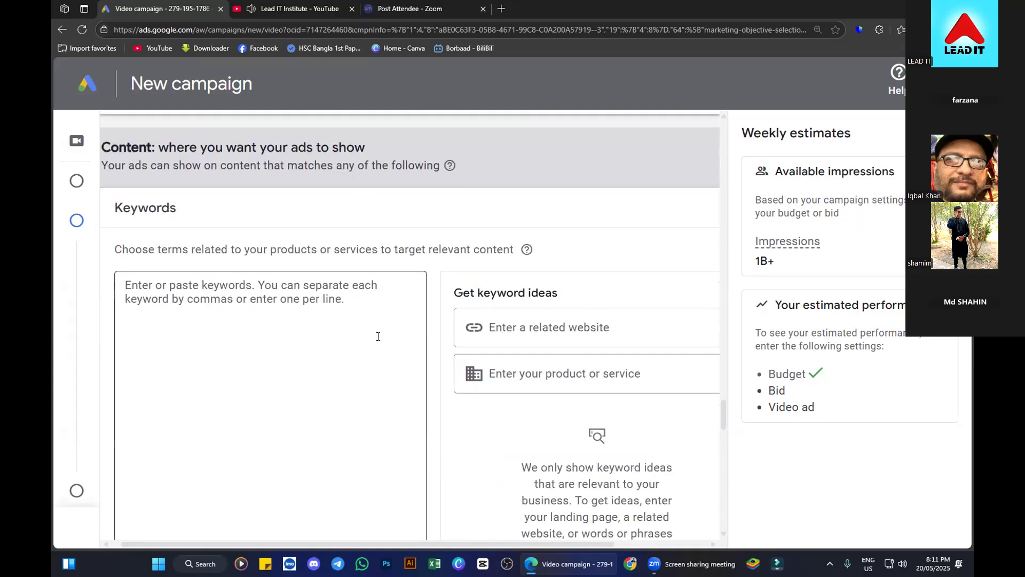
{"action": "left_click", "coordinate": [593, 371]}
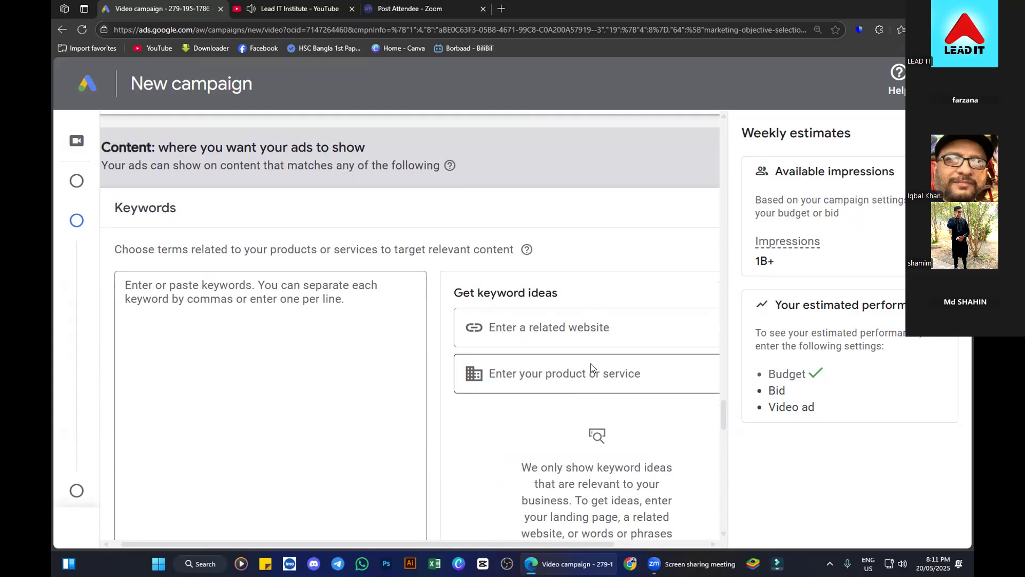
{"action": "type", "text": "f"}
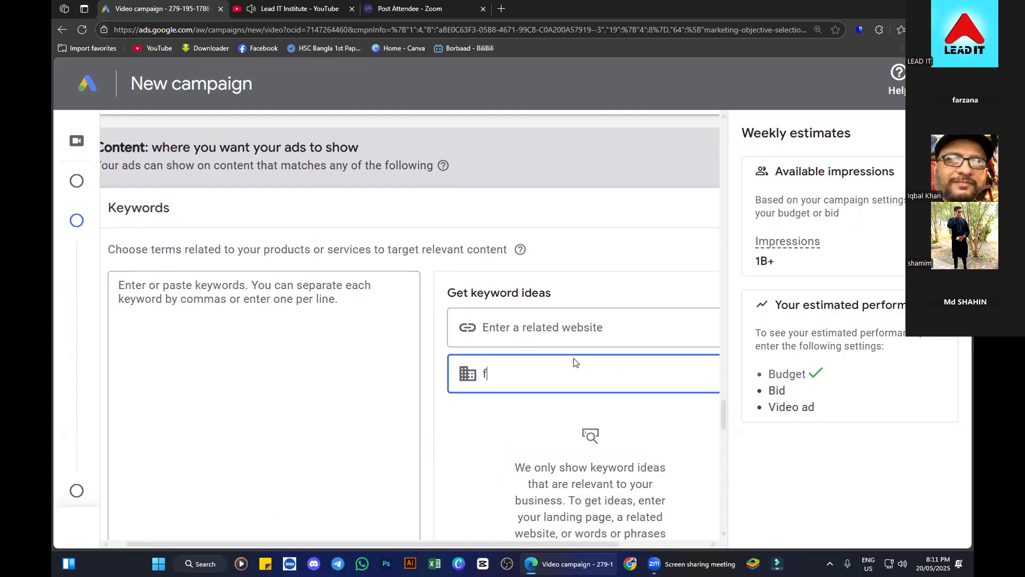
{"action": "type", "text": "reelancing"}
{"action": "scroll", "coordinate": [566, 354], "scroll_direction": "down", "scroll_amount": 3}
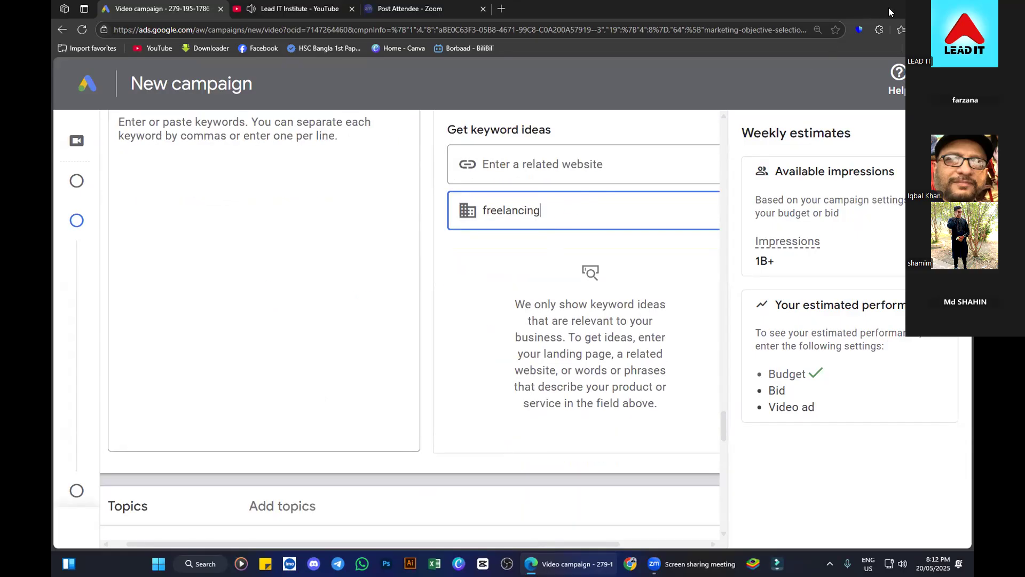
{"action": "left_click", "coordinate": [417, 478]}
{"action": "left_click_drag", "start_coordinate": [466, 473], "coordinate": [531, 464]}
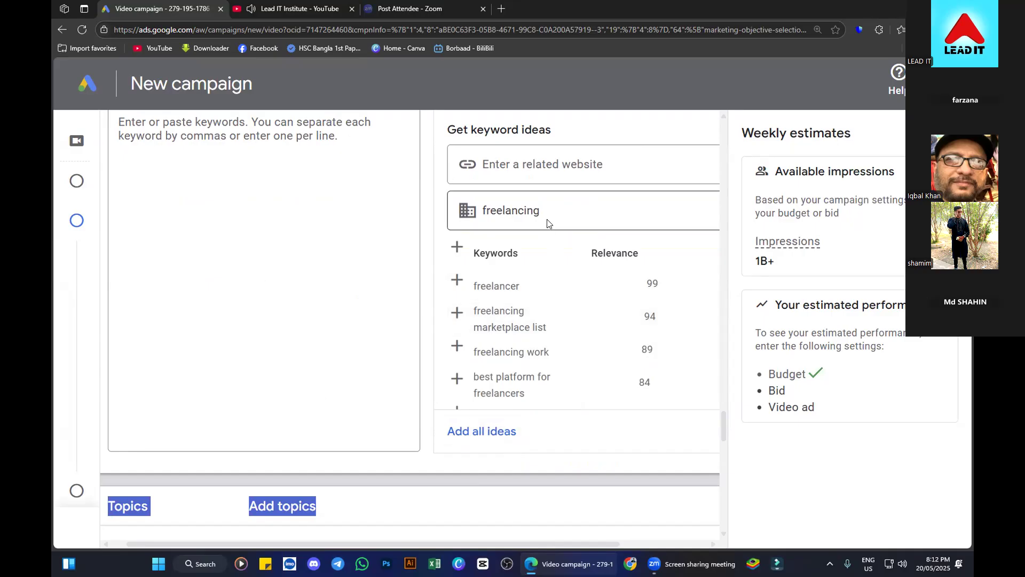
{"action": "left_click", "coordinate": [455, 432]}
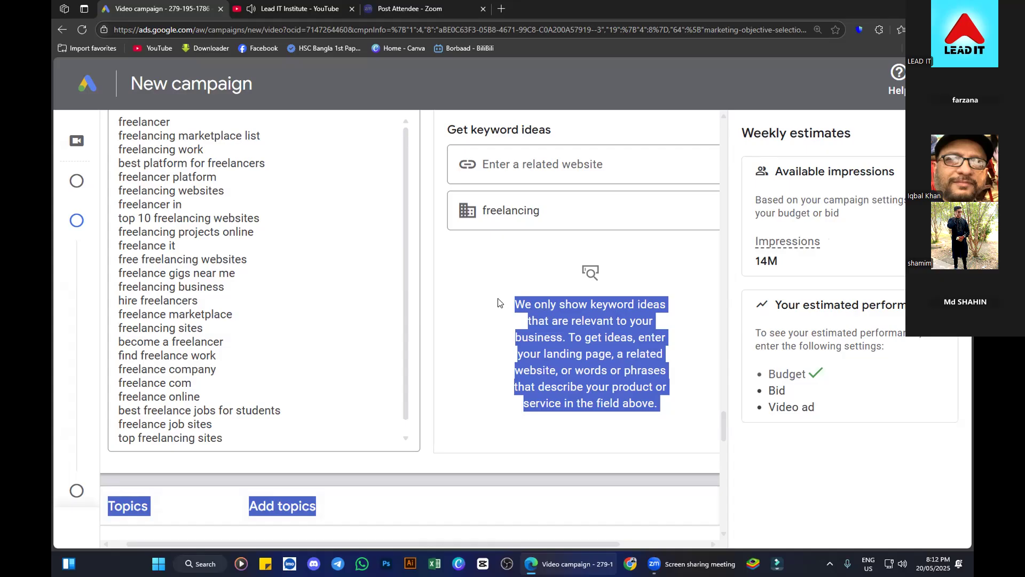
{"action": "left_click", "coordinate": [465, 244]}
{"action": "left_click_drag", "start_coordinate": [553, 208], "coordinate": [340, 191]}
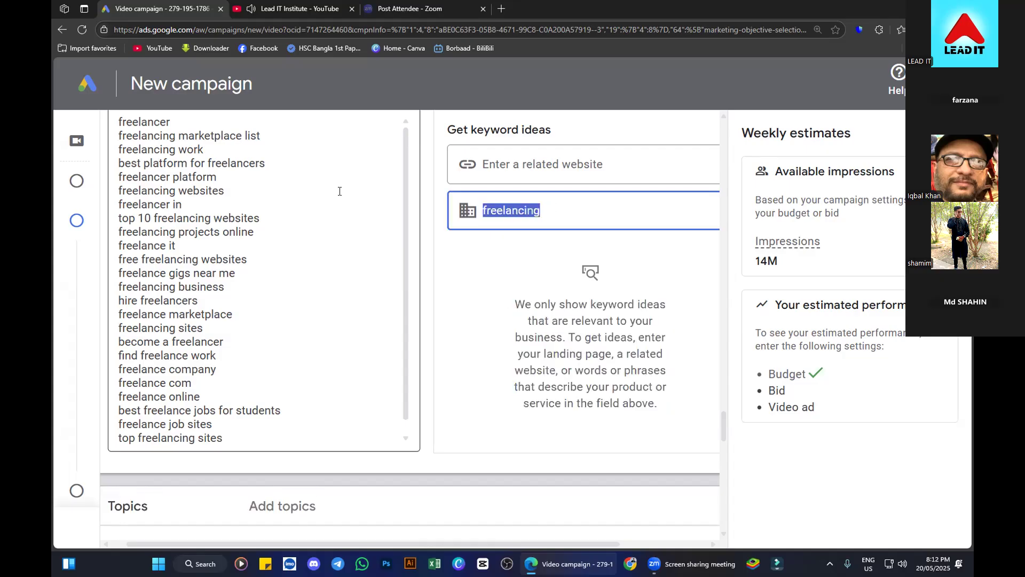
Add all keyword ideas for the seed 'lead generation'
{"action": "type", "text": "lead generation"}
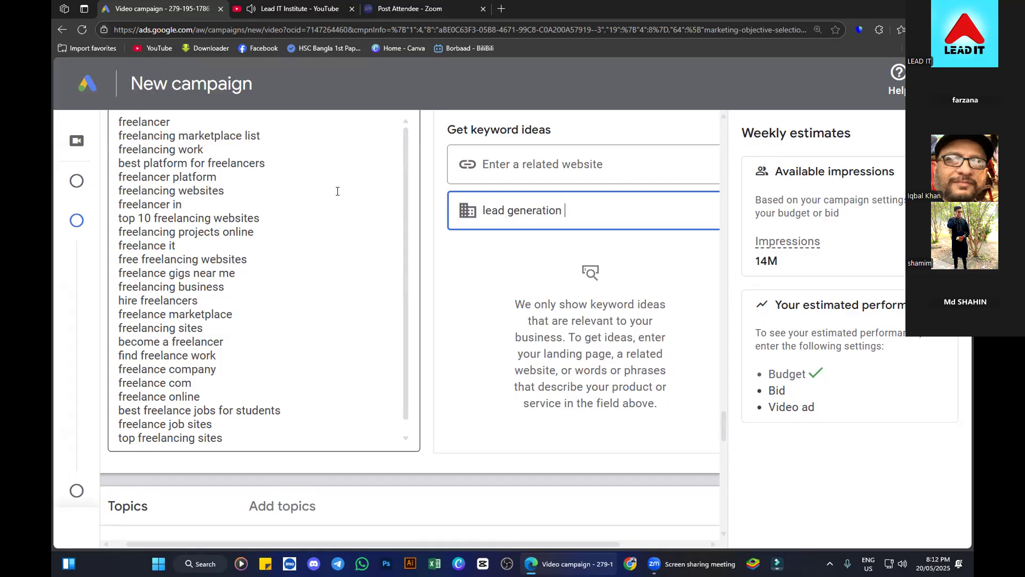
{"action": "key", "text": "BackSpace"}
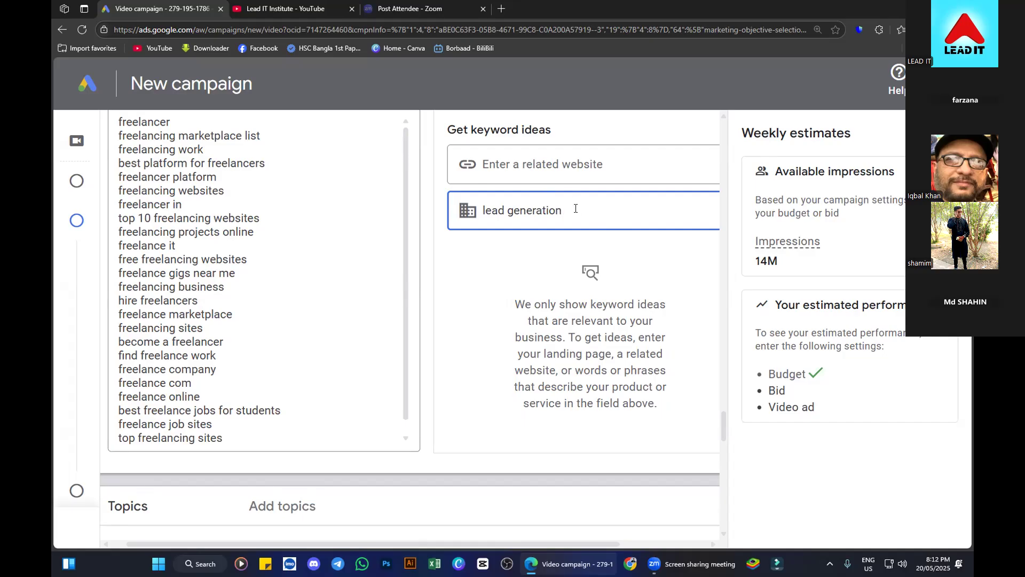
{"action": "key", "text": "Return"}
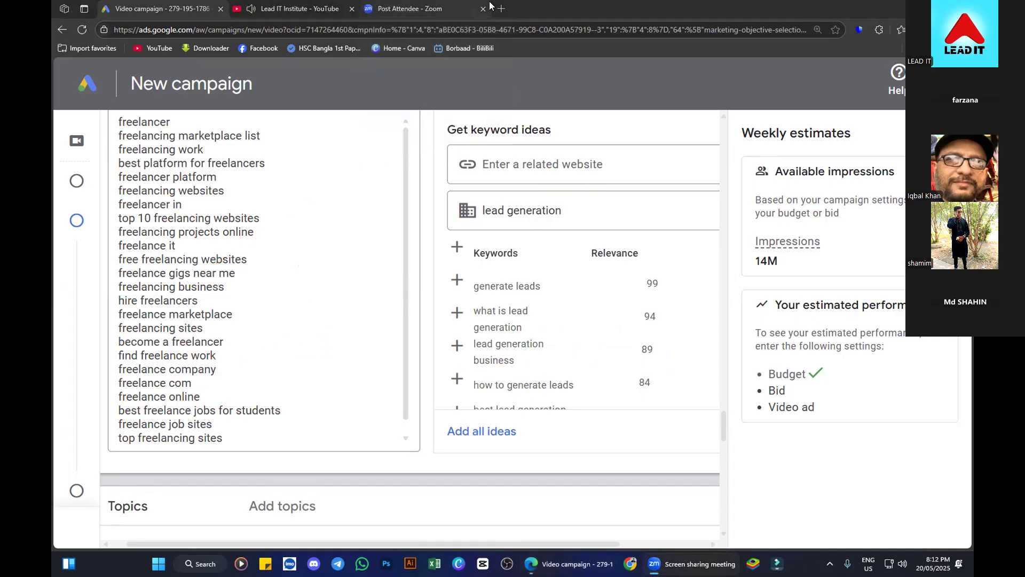
{"action": "left_click", "coordinate": [469, 430]}
Add all keyword ideas for 'digital marketing', raising weekly impressions to 51M
{"action": "left_click_drag", "start_coordinate": [571, 213], "coordinate": [483, 213]}
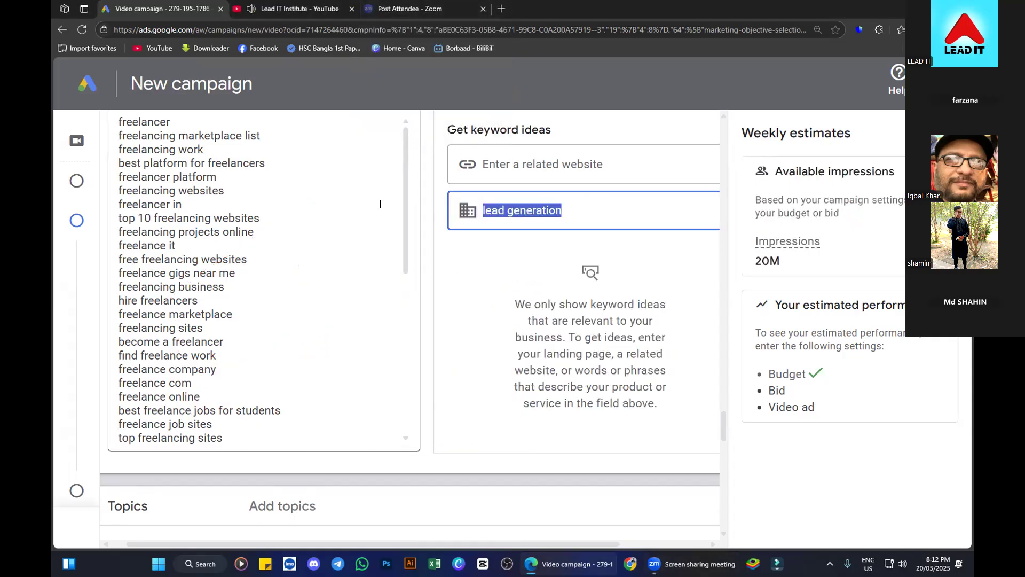
{"action": "type", "text": "digital marketing"}
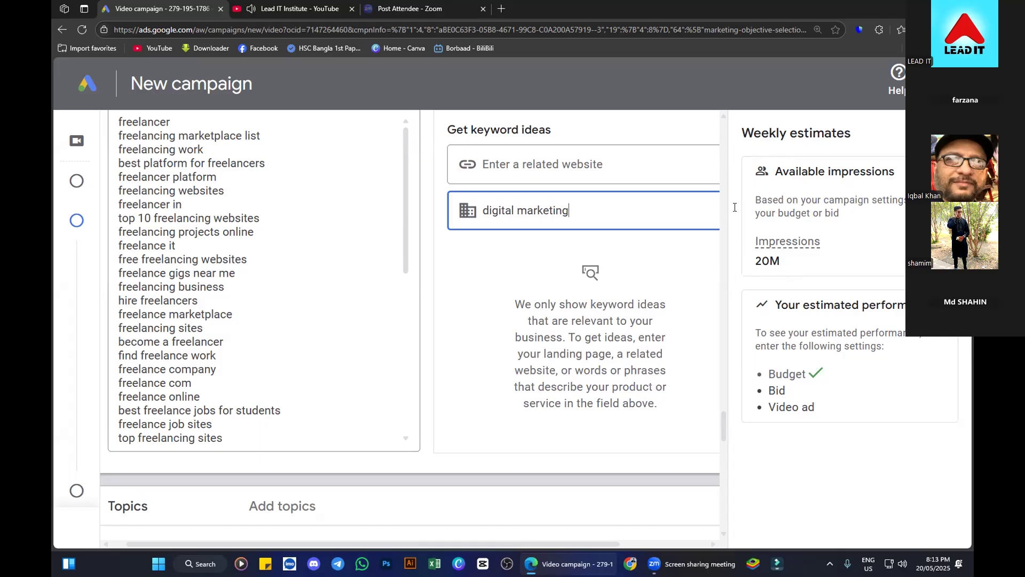
{"action": "key", "text": "Return"}
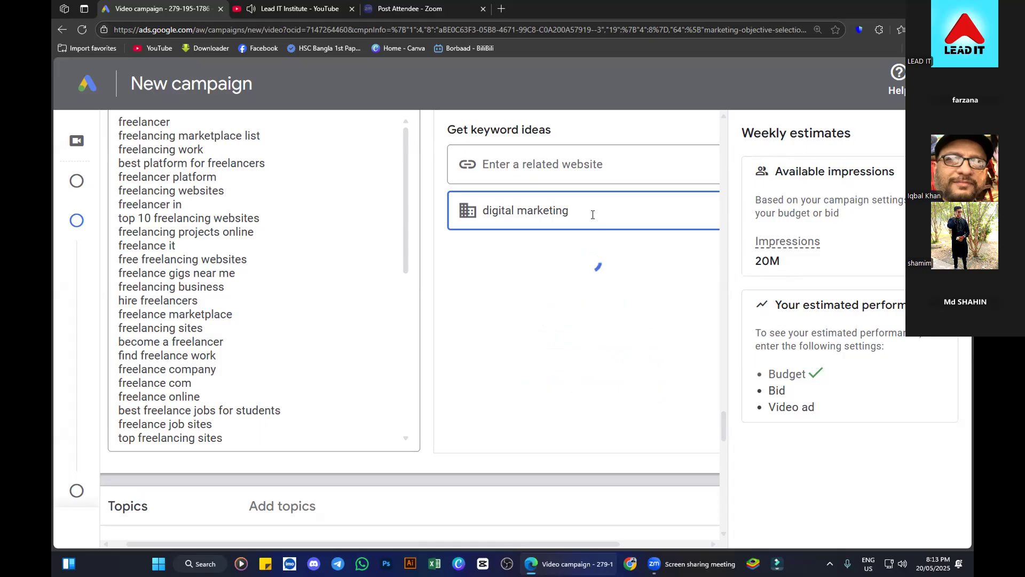
{"action": "left_click", "coordinate": [483, 432]}
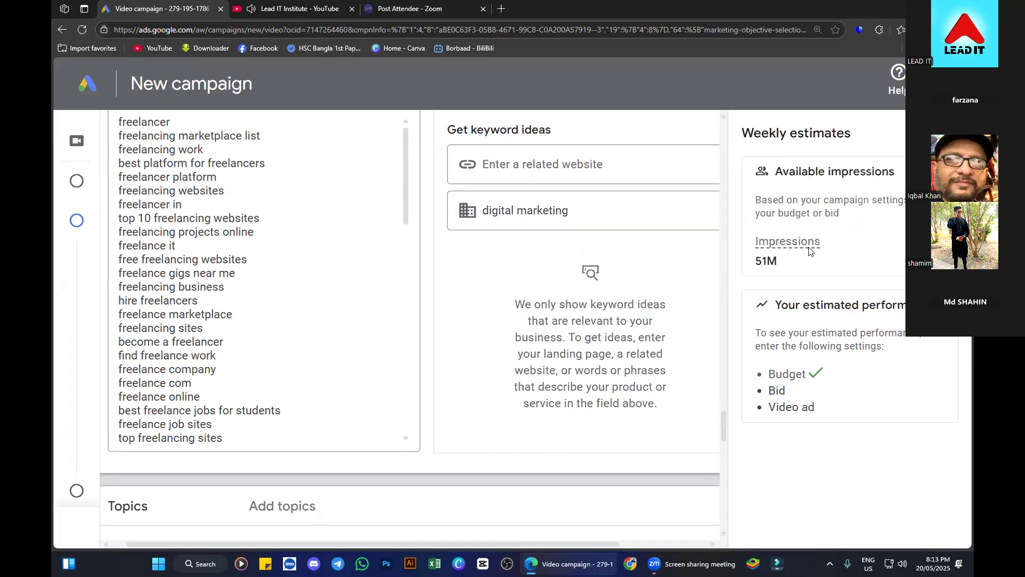
{"action": "left_click_drag", "start_coordinate": [633, 220], "coordinate": [336, 217]}
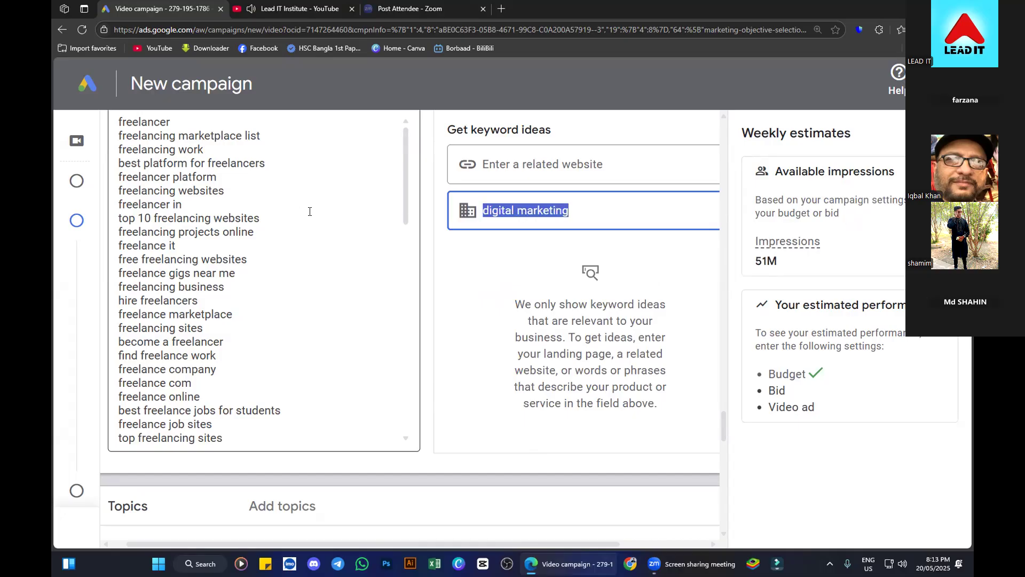
{"action": "key", "text": "BackSpace"}
Add all keyword ideas for 'Facebook ads marketing', correcting the spelling of Facebook
{"action": "type", "text": "facebook ads"}
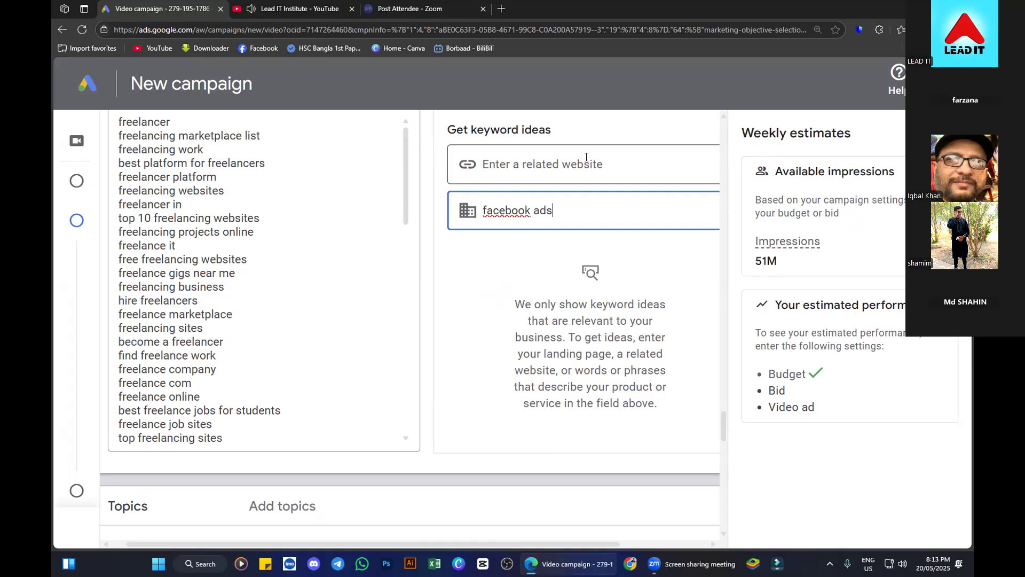
{"action": "type", "text": " marketing"}
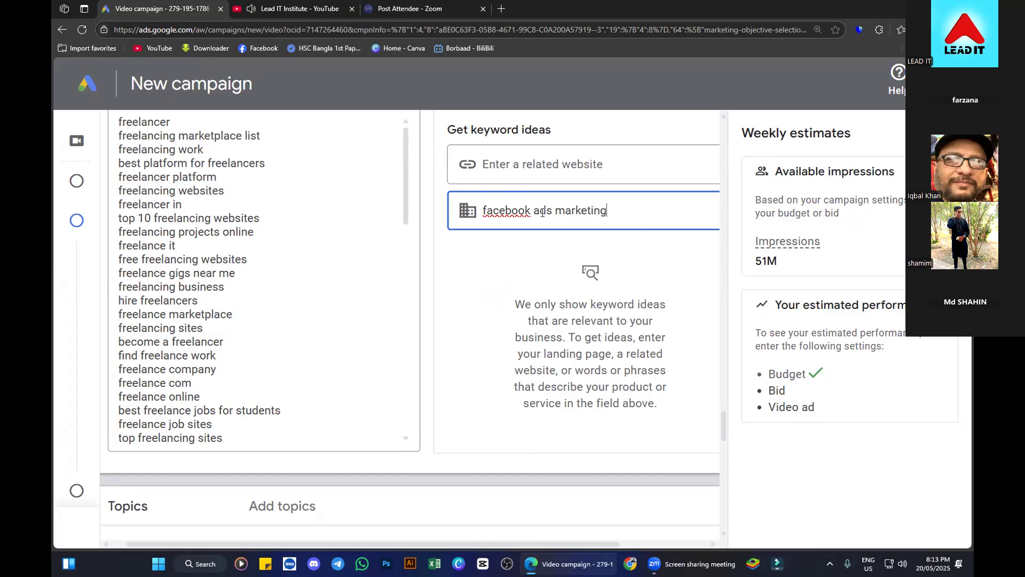
{"action": "right_click", "coordinate": [526, 212]}
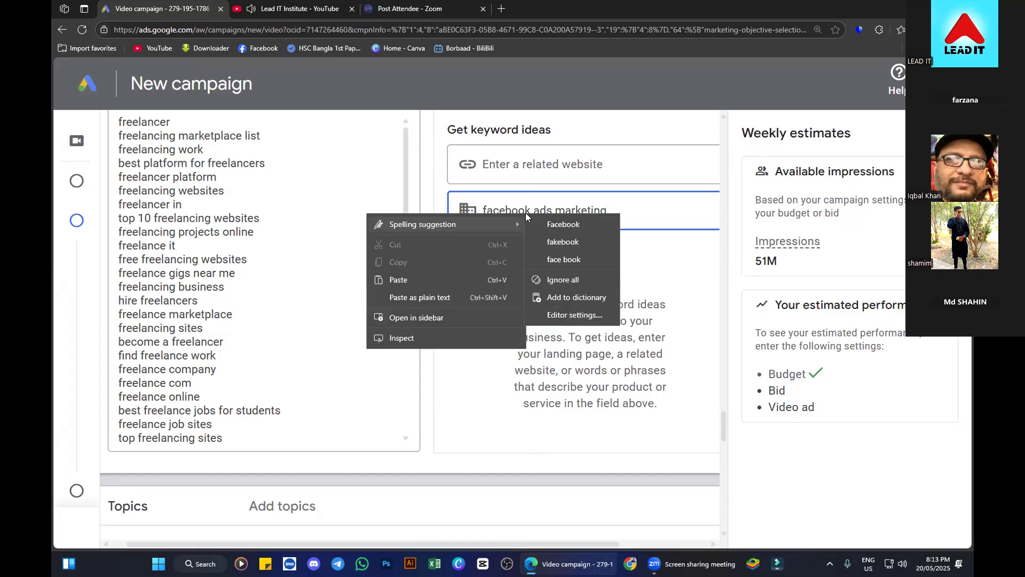
{"action": "left_click", "coordinate": [555, 224]}
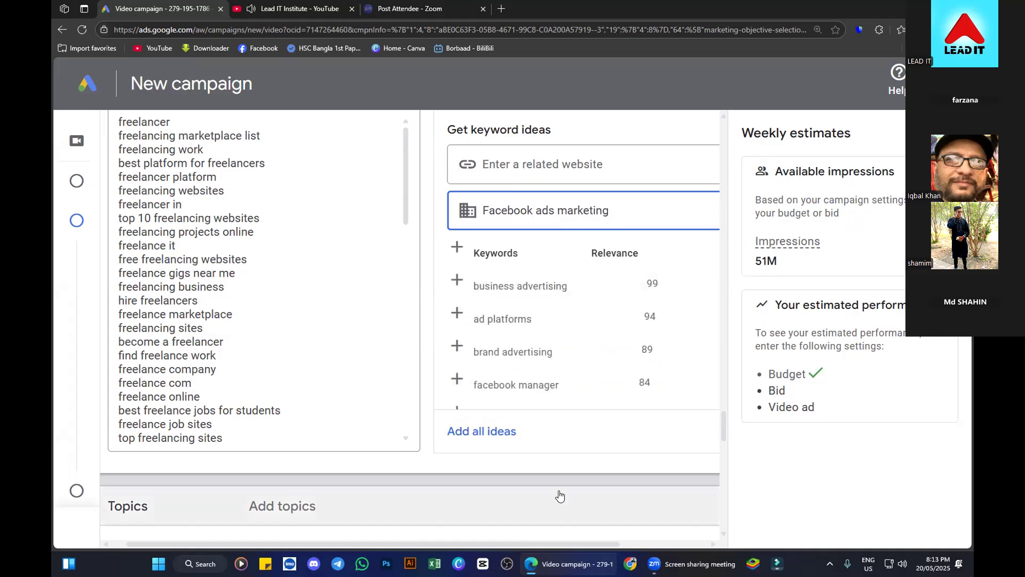
{"action": "left_click", "coordinate": [484, 433]}
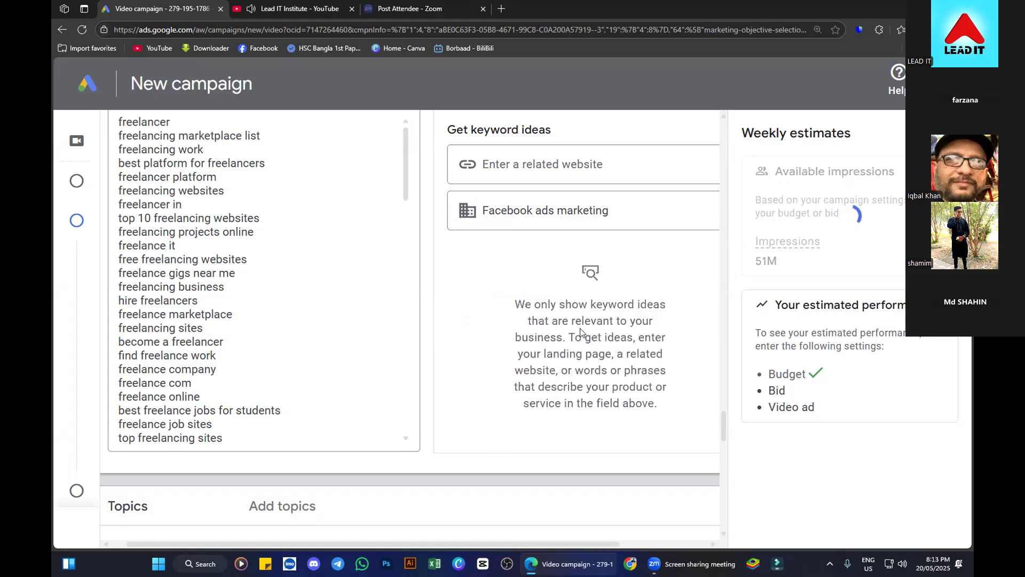
Replace the seed with 'fiverr' and add all its keyword ideas, like 'fiverr jobs'
{"action": "left_click", "coordinate": [670, 200]}
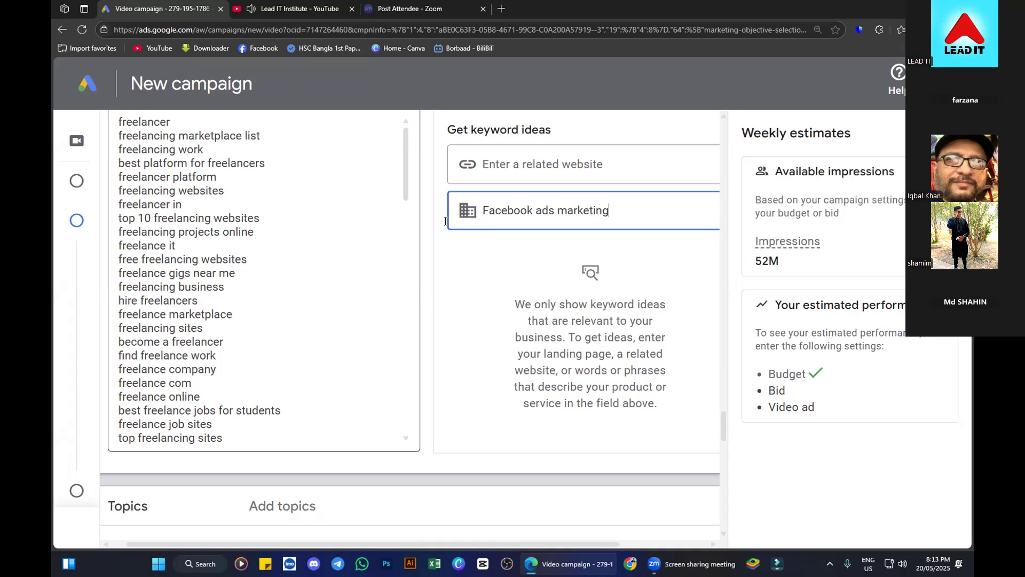
{"action": "key", "text": "ctrl+a"}
{"action": "key", "text": "BackSpace"}
{"action": "type", "text": "five"}
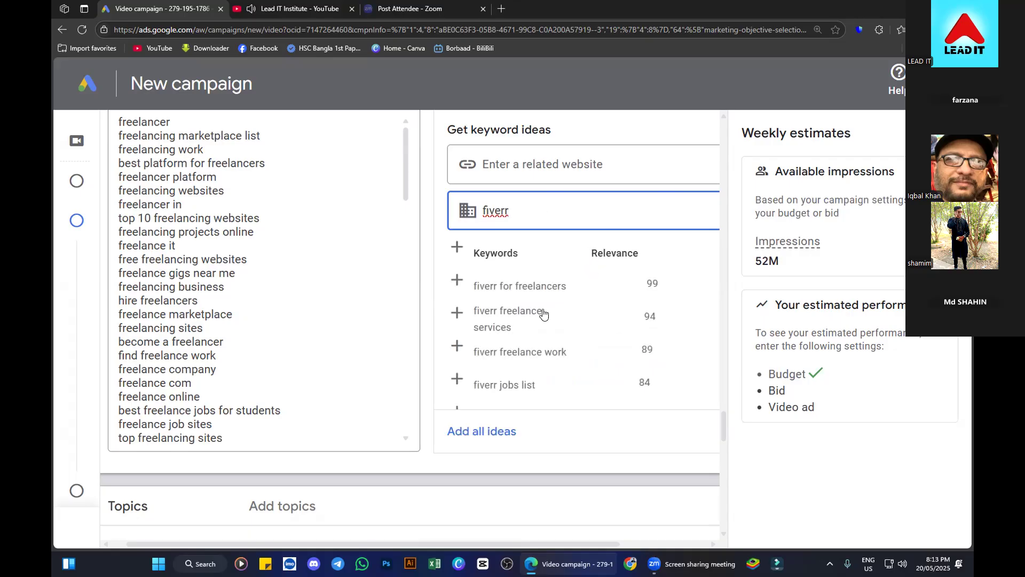
{"action": "left_click", "coordinate": [482, 431]}
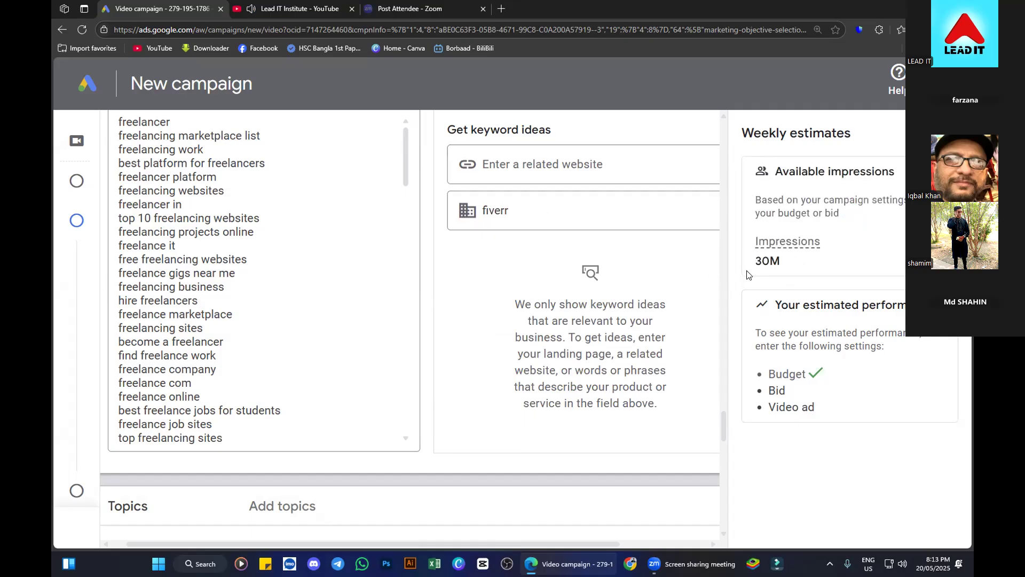
Expand the Topics targeting section of the ad group
{"action": "scroll", "coordinate": [261, 328], "scroll_direction": "down", "scroll_amount": 6}
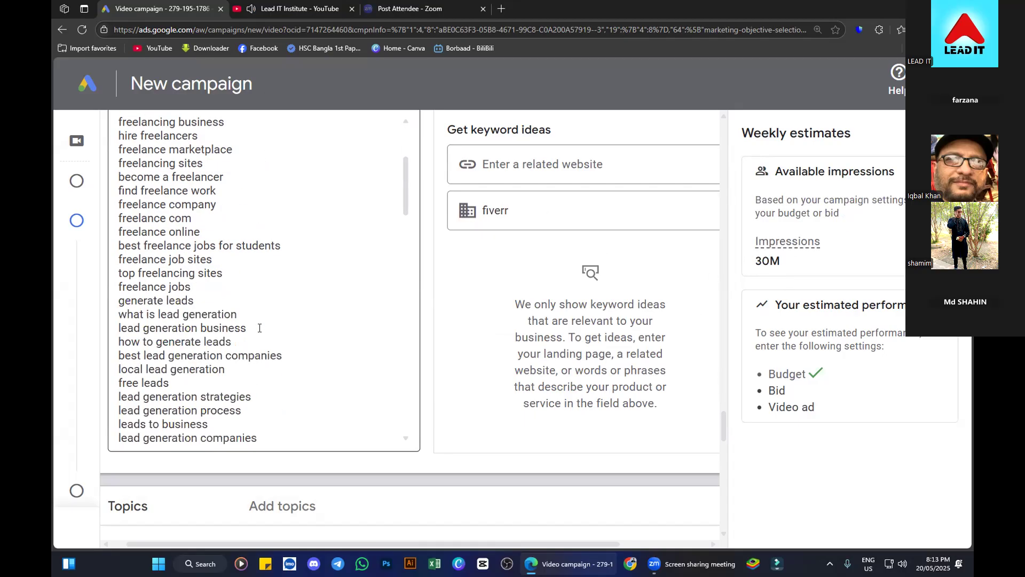
{"action": "scroll", "coordinate": [261, 328], "scroll_direction": "down", "scroll_amount": 15}
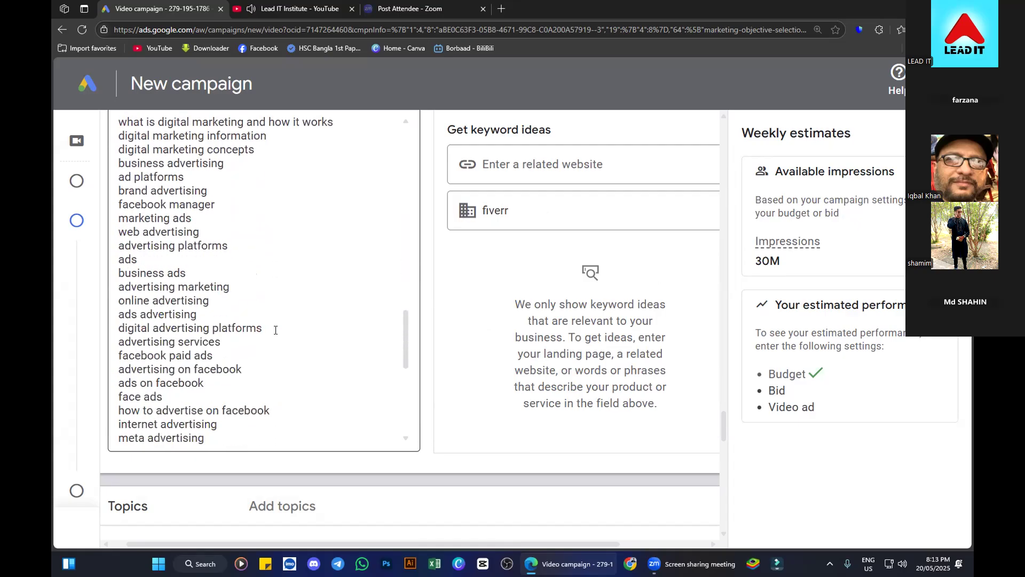
{"action": "scroll", "coordinate": [280, 335], "scroll_direction": "down", "scroll_amount": 3}
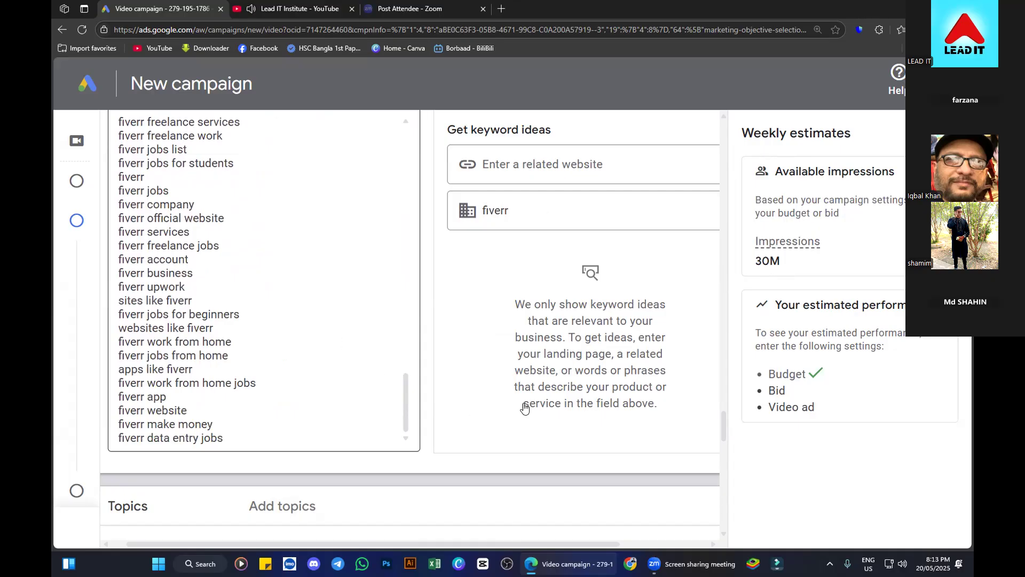
{"action": "scroll", "coordinate": [554, 397], "scroll_direction": "down", "scroll_amount": 2}
{"action": "scroll", "coordinate": [554, 398], "scroll_direction": "down", "scroll_amount": 3}
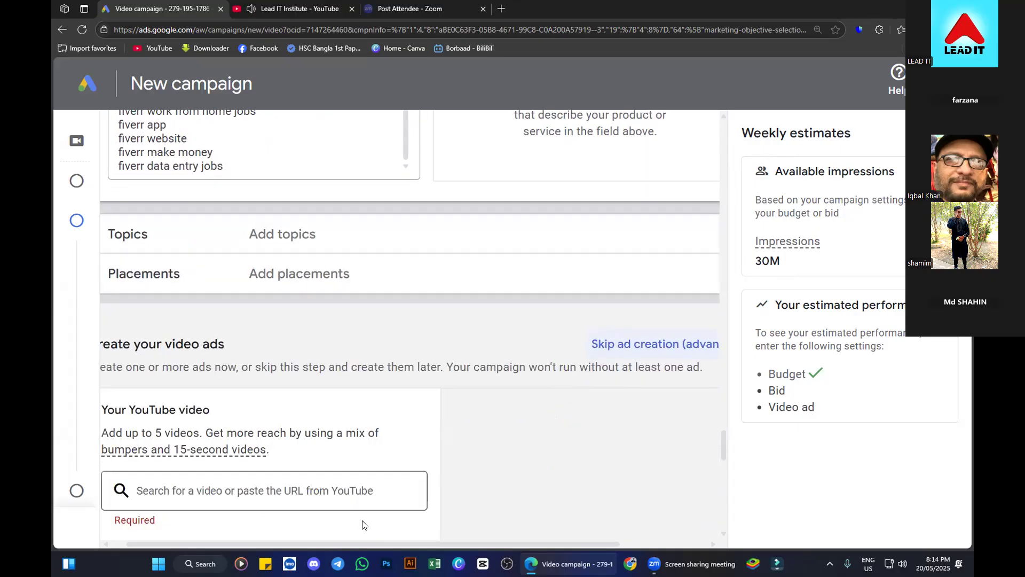
{"action": "scroll", "coordinate": [441, 425], "scroll_direction": "down", "scroll_amount": 2}
{"action": "scroll", "coordinate": [441, 425], "scroll_direction": "down", "scroll_amount": 1}
{"action": "scroll", "coordinate": [468, 412], "scroll_direction": "up", "scroll_amount": 6}
{"action": "scroll", "coordinate": [469, 412], "scroll_direction": "down", "scroll_amount": 3}
{"action": "scroll", "coordinate": [449, 410], "scroll_direction": "down", "scroll_amount": 3}
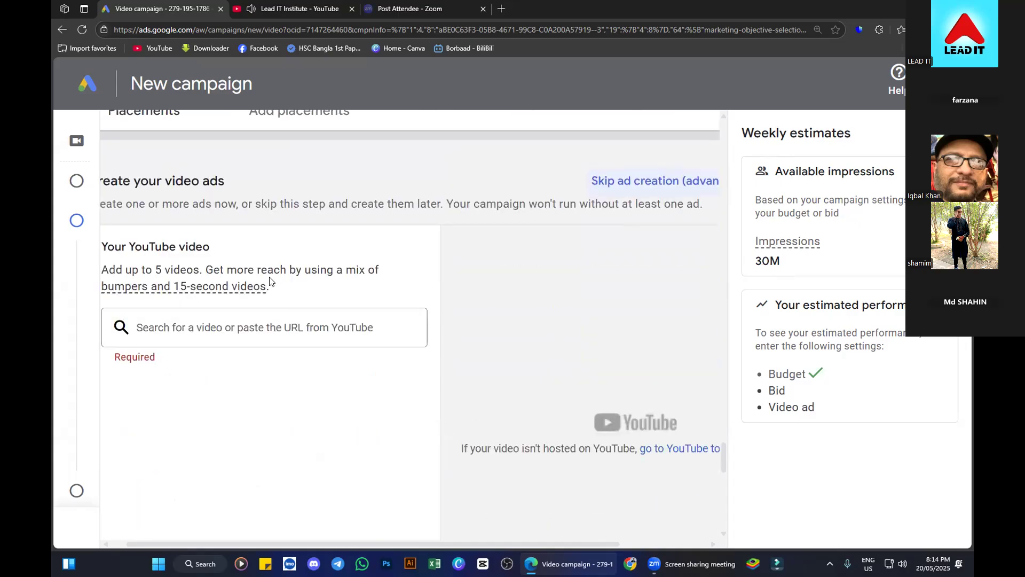
{"action": "scroll", "coordinate": [273, 321], "scroll_direction": "up", "scroll_amount": 2}
{"action": "scroll", "coordinate": [276, 342], "scroll_direction": "up", "scroll_amount": 2}
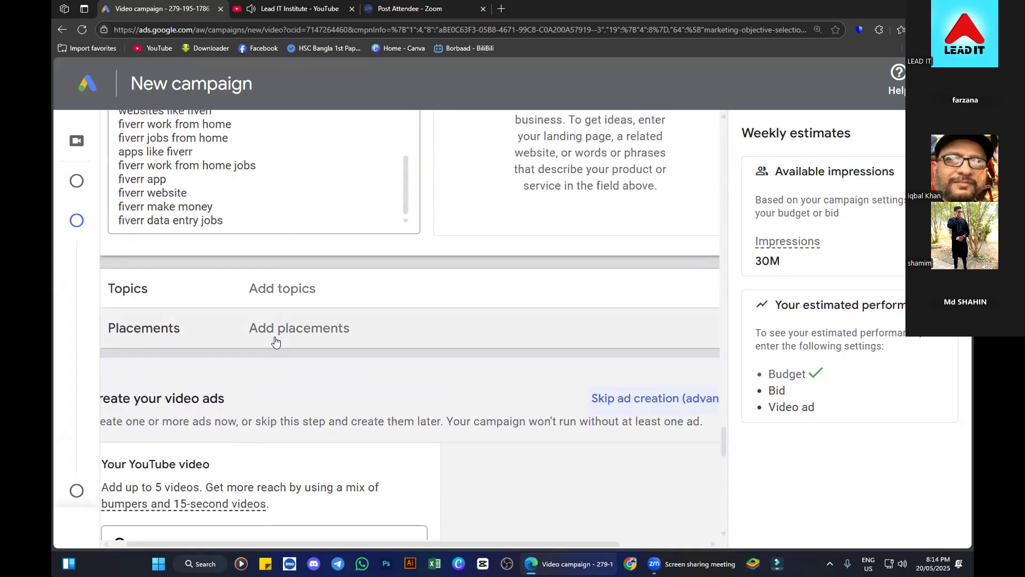
{"action": "left_click", "coordinate": [274, 288]}
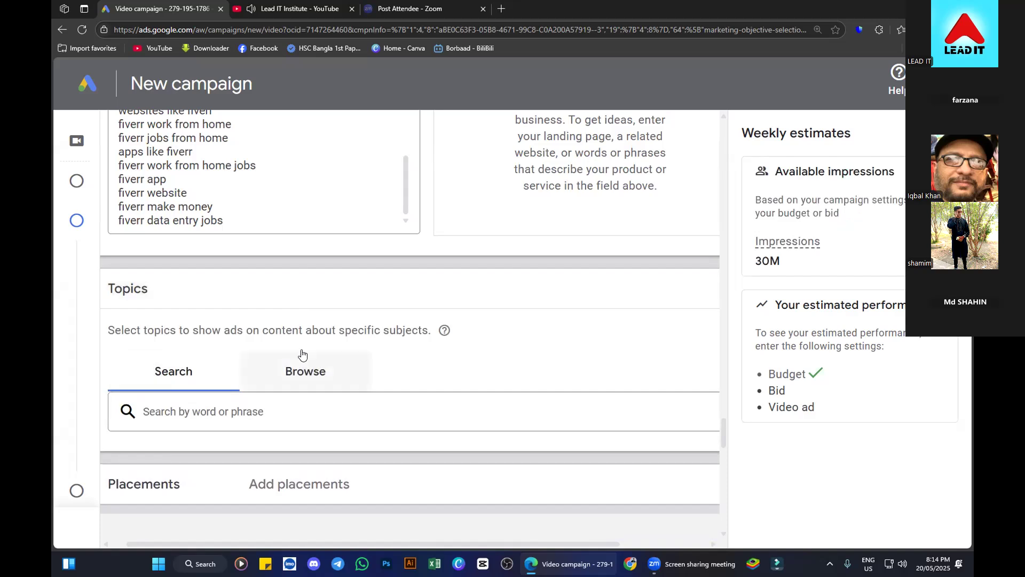
Browse topic categories and target Books & Literature, Business & Industrial and Computers & Electronics
{"action": "left_click", "coordinate": [296, 371]}
{"action": "scroll", "coordinate": [314, 368], "scroll_direction": "down", "scroll_amount": 2}
{"action": "scroll", "coordinate": [374, 422], "scroll_direction": "down", "scroll_amount": 1}
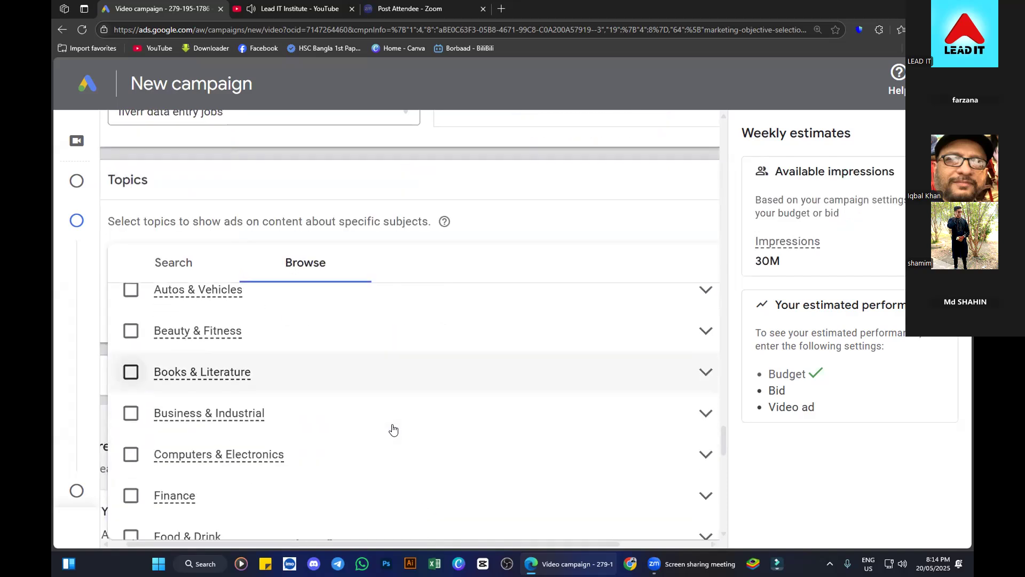
{"action": "scroll", "coordinate": [376, 405], "scroll_direction": "up", "scroll_amount": 1}
{"action": "scroll", "coordinate": [376, 405], "scroll_direction": "up", "scroll_amount": 2}
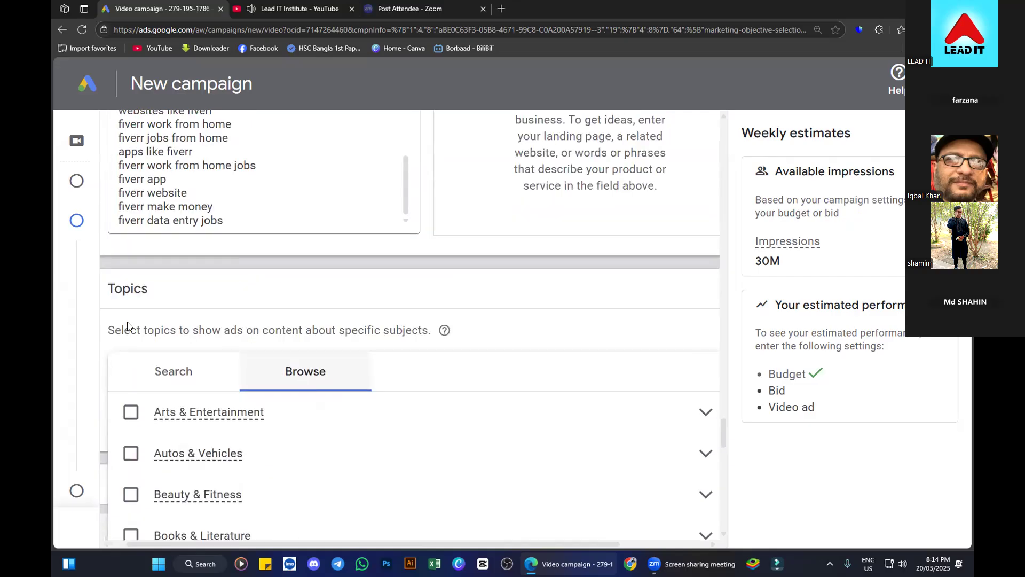
{"action": "left_click", "coordinate": [128, 419]}
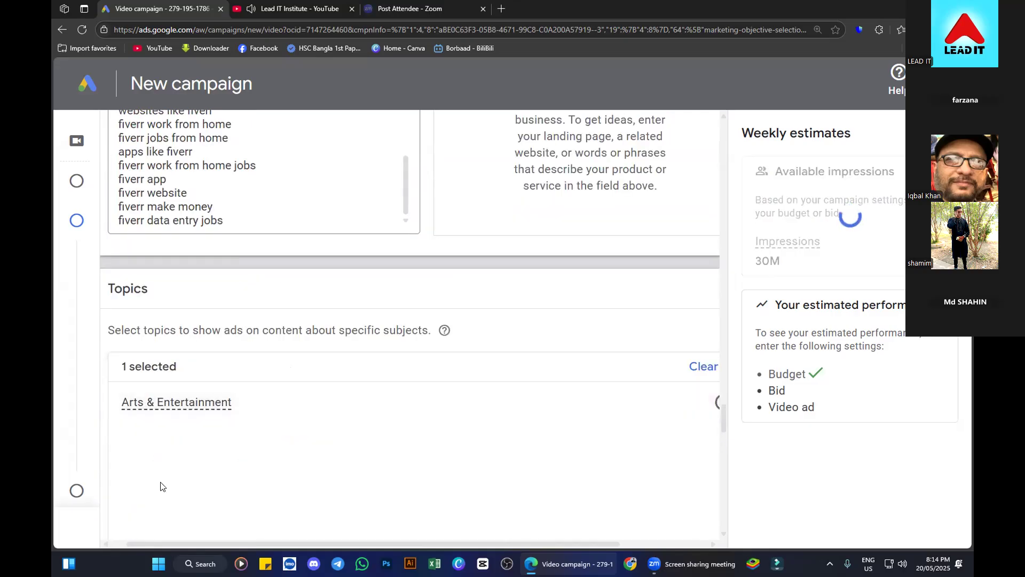
{"action": "scroll", "coordinate": [160, 488], "scroll_direction": "down", "scroll_amount": 1}
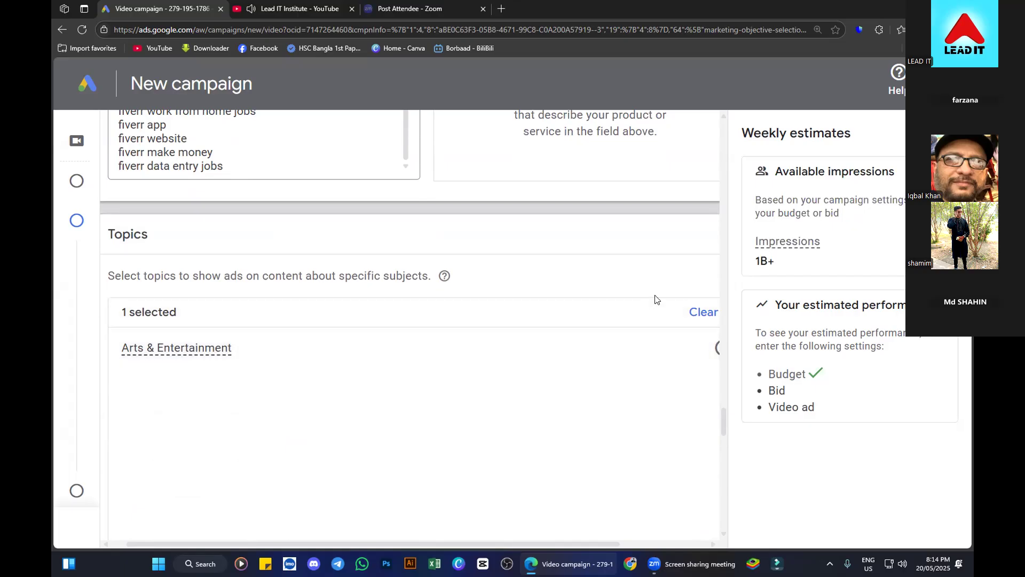
{"action": "scroll", "coordinate": [273, 371], "scroll_direction": "down", "scroll_amount": 5}
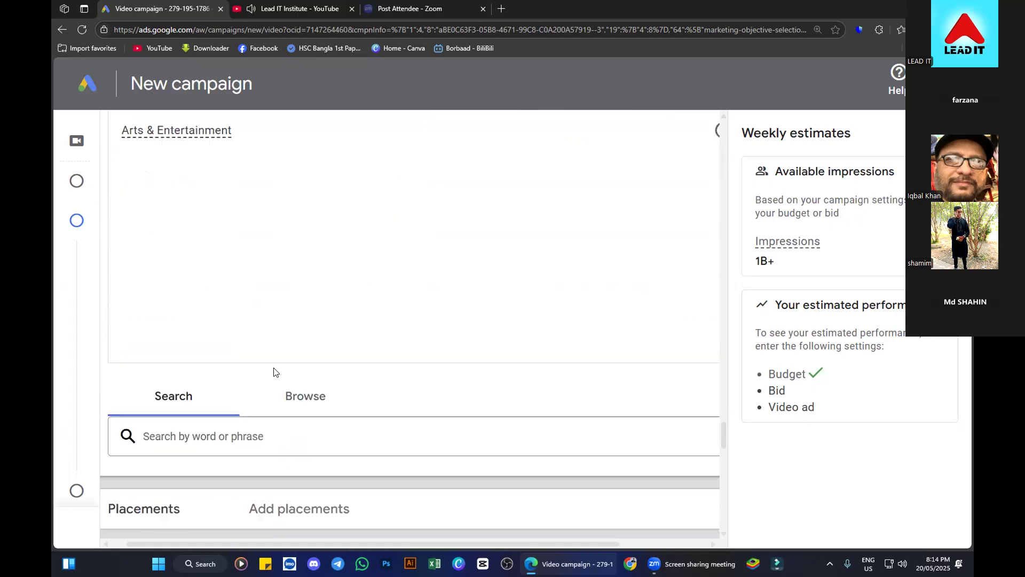
{"action": "left_click", "coordinate": [293, 341]}
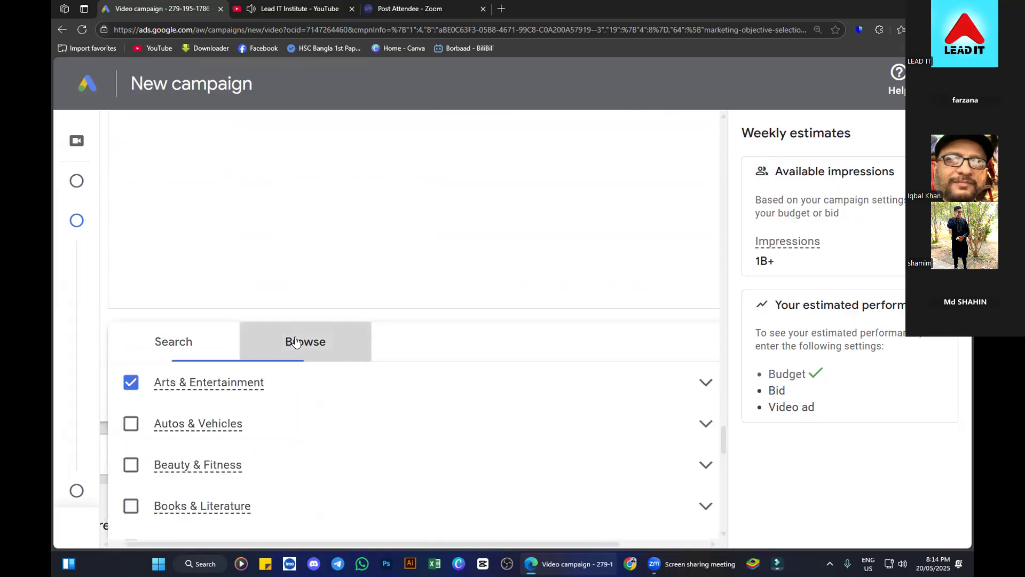
{"action": "scroll", "coordinate": [305, 359], "scroll_direction": "down", "scroll_amount": 1}
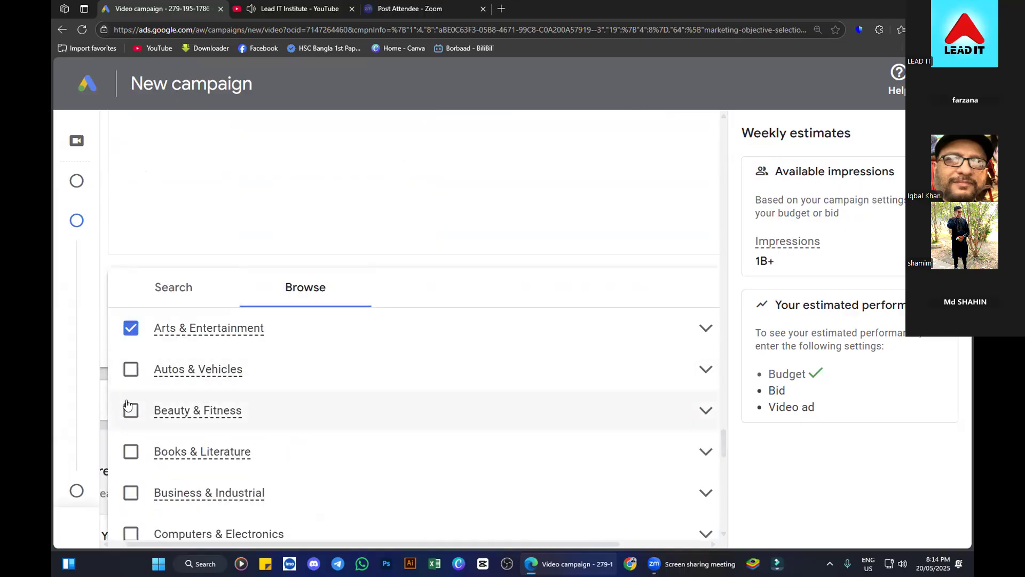
{"action": "left_click", "coordinate": [129, 450]}
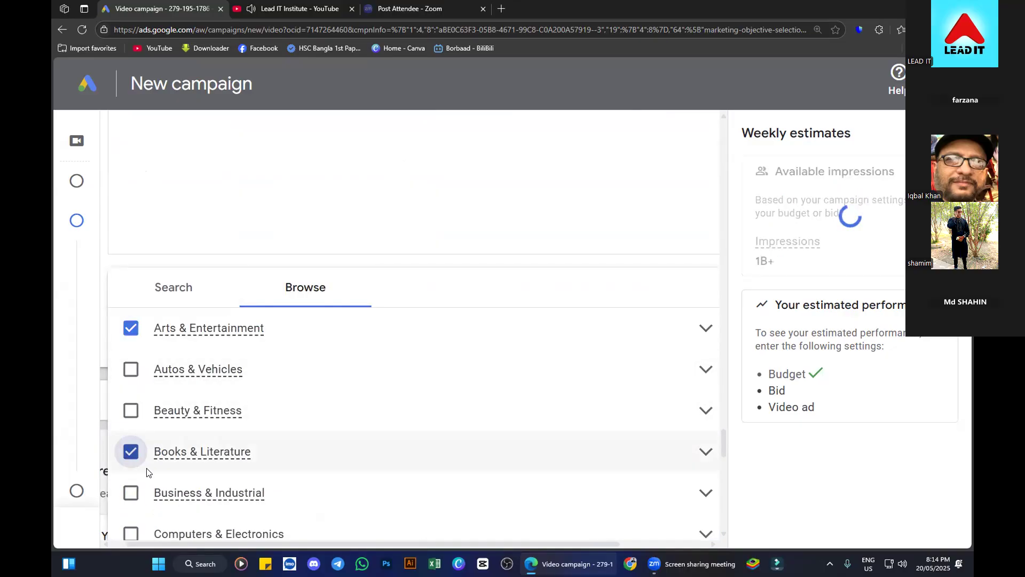
{"action": "scroll", "coordinate": [139, 481], "scroll_direction": "down", "scroll_amount": 1}
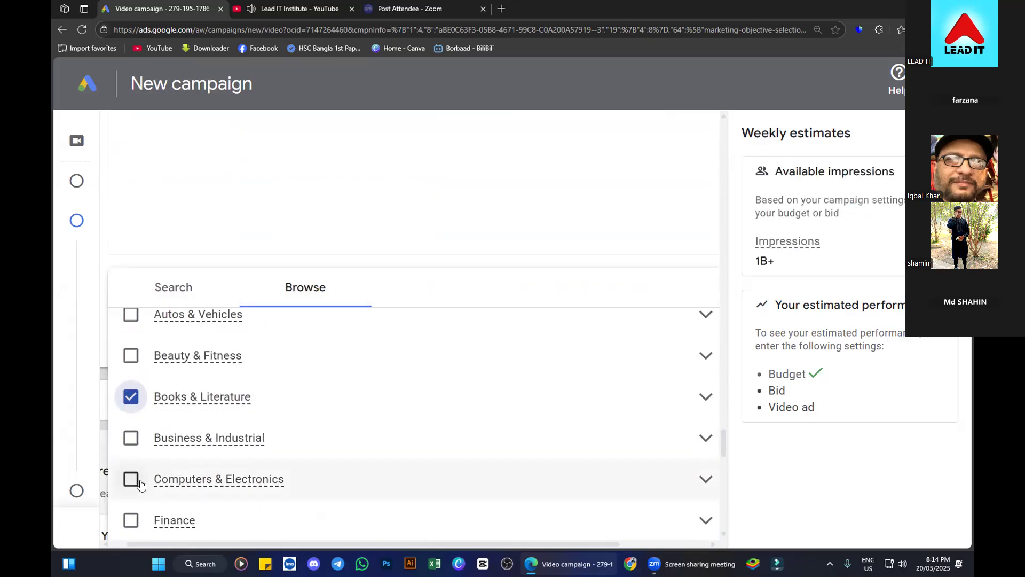
{"action": "left_click", "coordinate": [132, 445]}
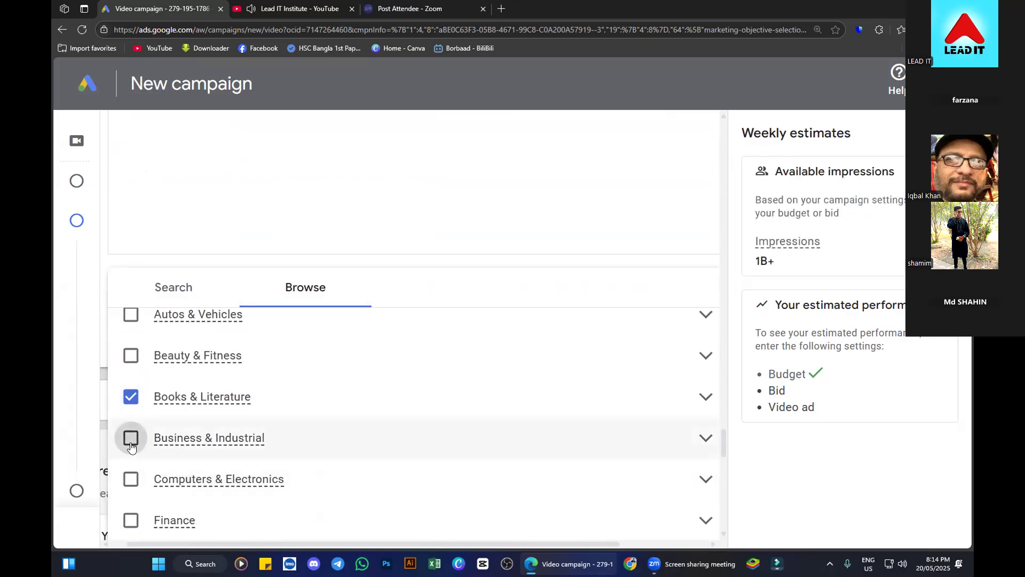
{"action": "left_click", "coordinate": [131, 479]}
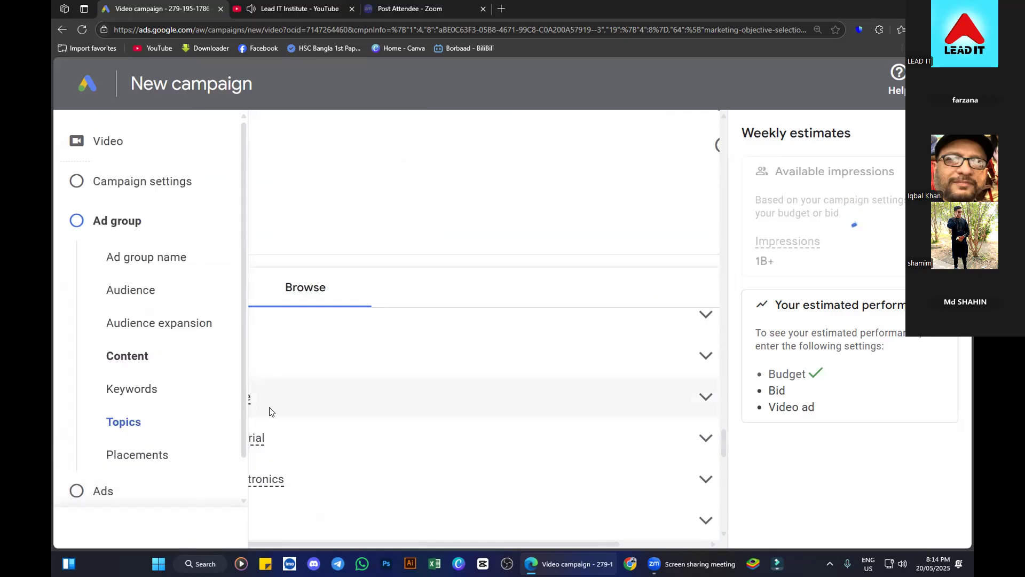
Also target Food & Drink, Jobs & Education, Law & Government and Online Communities
{"action": "scroll", "coordinate": [331, 447], "scroll_direction": "down", "scroll_amount": 2}
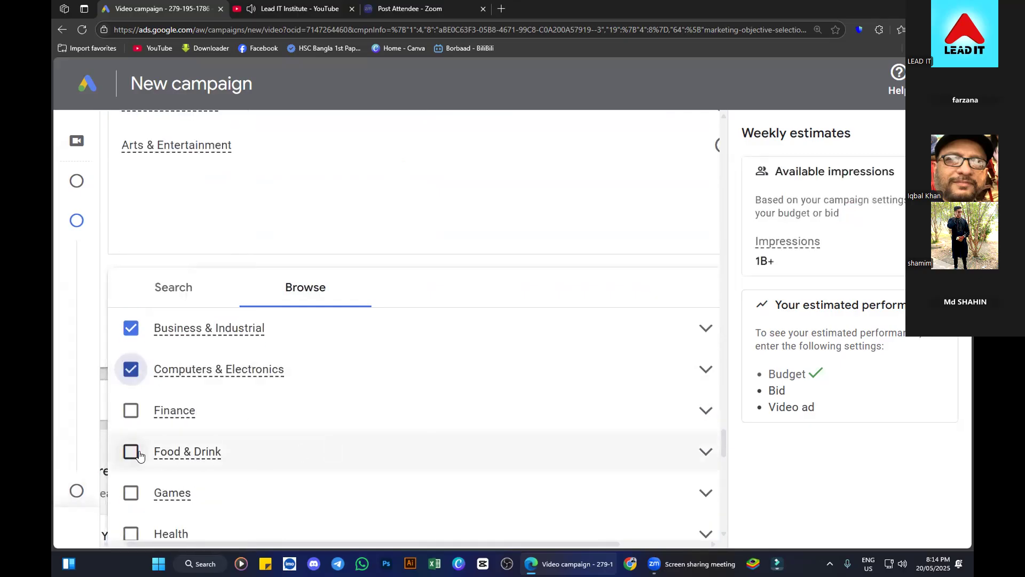
{"action": "left_click", "coordinate": [139, 454]}
{"action": "scroll", "coordinate": [147, 481], "scroll_direction": "down", "scroll_amount": 2}
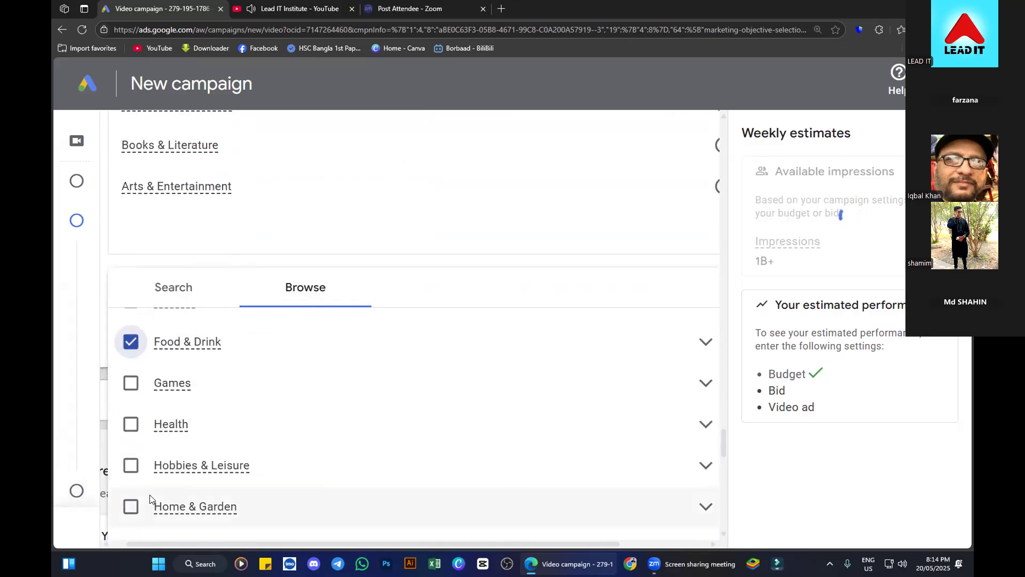
{"action": "scroll", "coordinate": [137, 482], "scroll_direction": "down", "scroll_amount": 2}
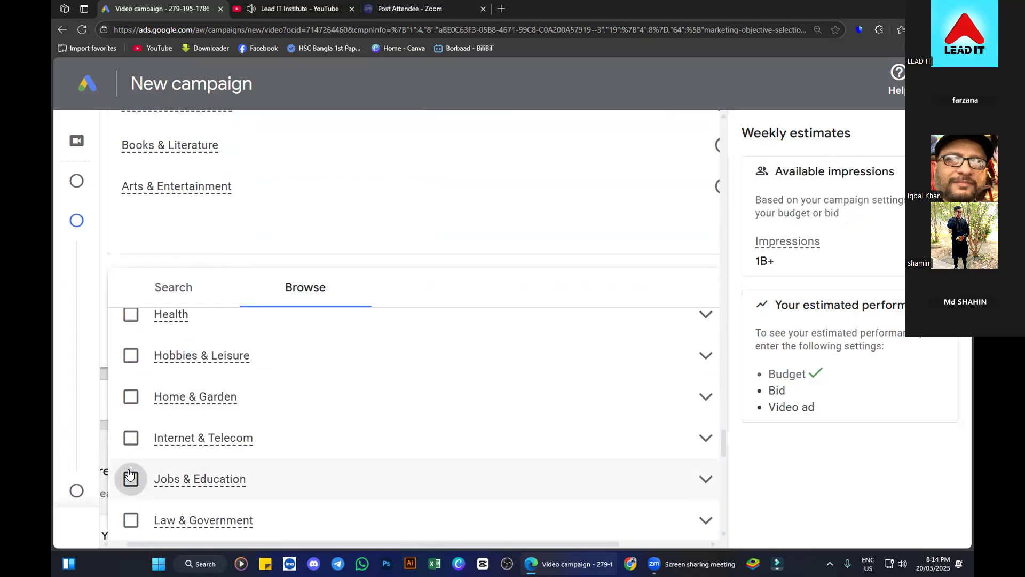
{"action": "left_click", "coordinate": [130, 476]}
{"action": "scroll", "coordinate": [133, 489], "scroll_direction": "down", "scroll_amount": 1}
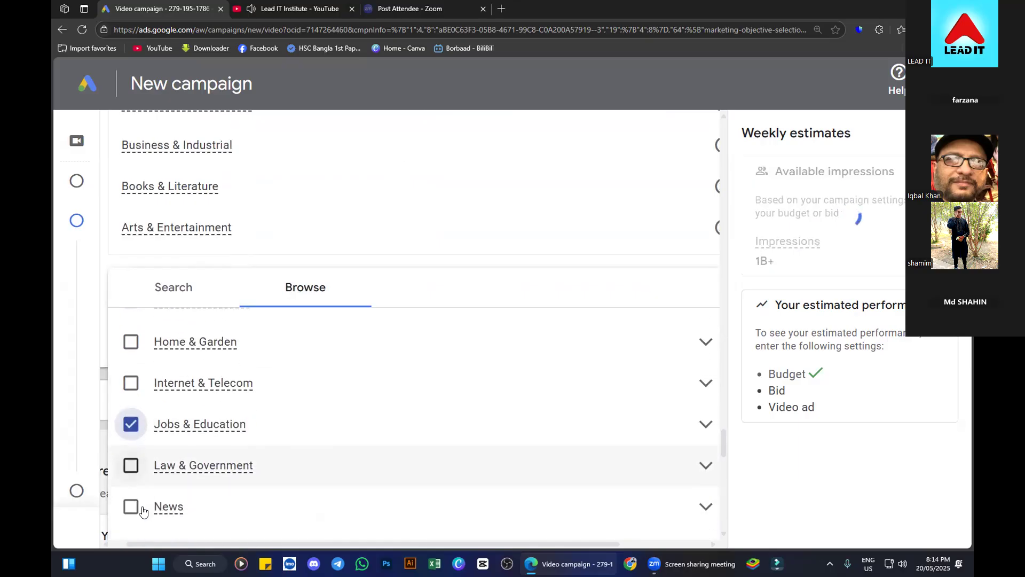
{"action": "left_click", "coordinate": [131, 469]}
{"action": "scroll", "coordinate": [137, 486], "scroll_direction": "down", "scroll_amount": 3}
{"action": "scroll", "coordinate": [144, 475], "scroll_direction": "up", "scroll_amount": 3}
{"action": "scroll", "coordinate": [149, 458], "scroll_direction": "up", "scroll_amount": 8}
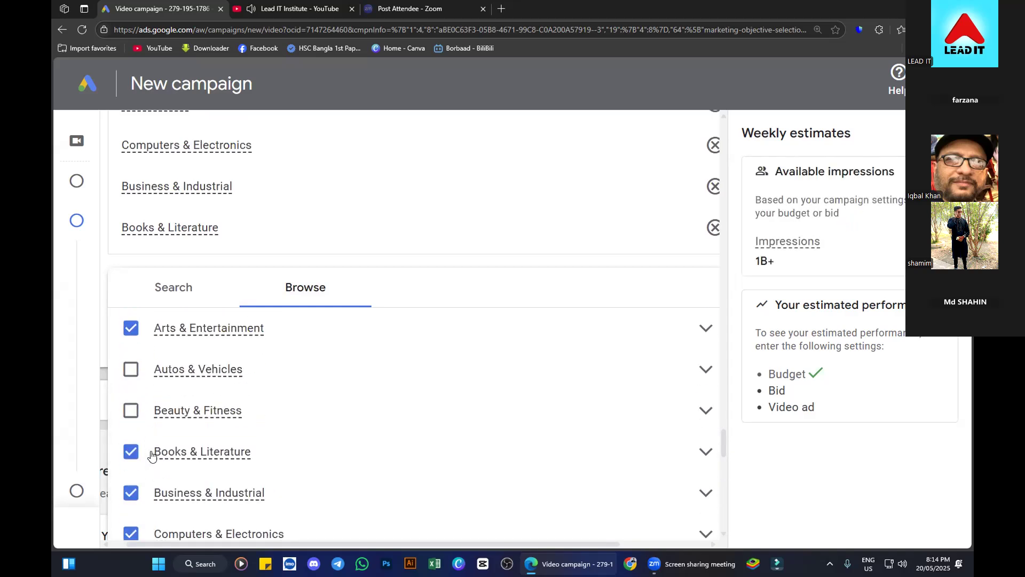
{"action": "scroll", "coordinate": [151, 454], "scroll_direction": "down", "scroll_amount": 8}
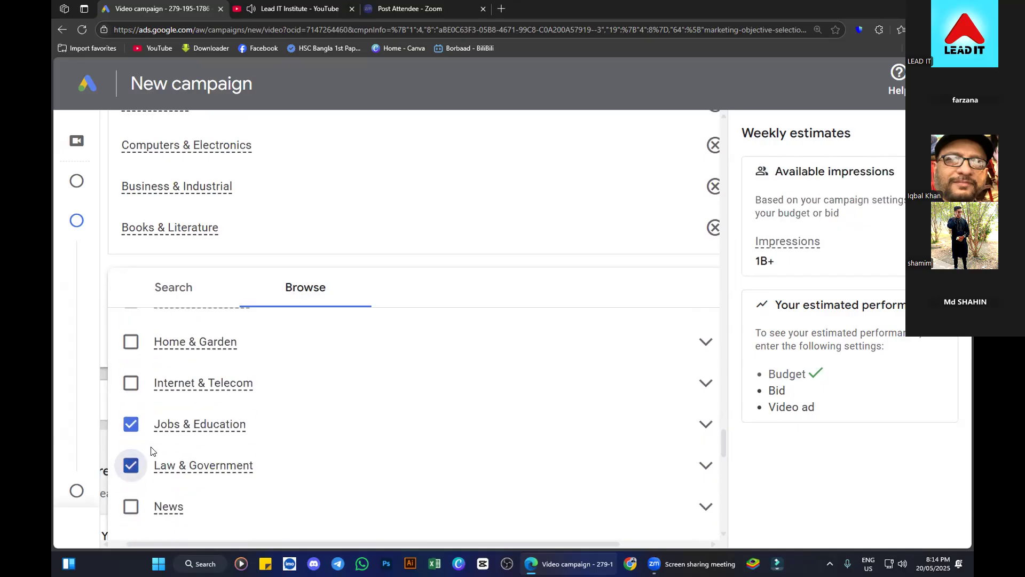
{"action": "scroll", "coordinate": [151, 454], "scroll_direction": "down", "scroll_amount": 1}
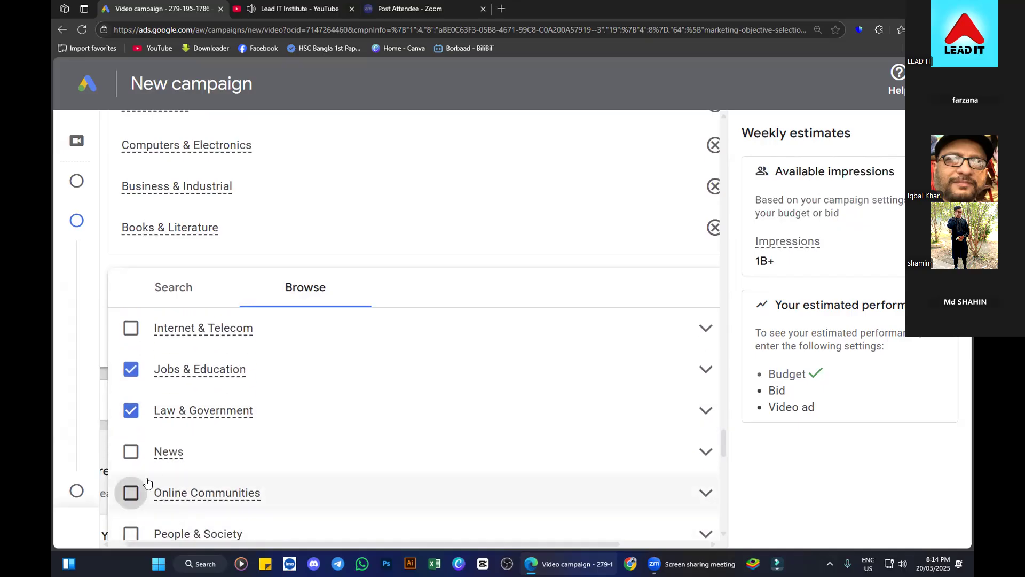
{"action": "left_click", "coordinate": [148, 483]}
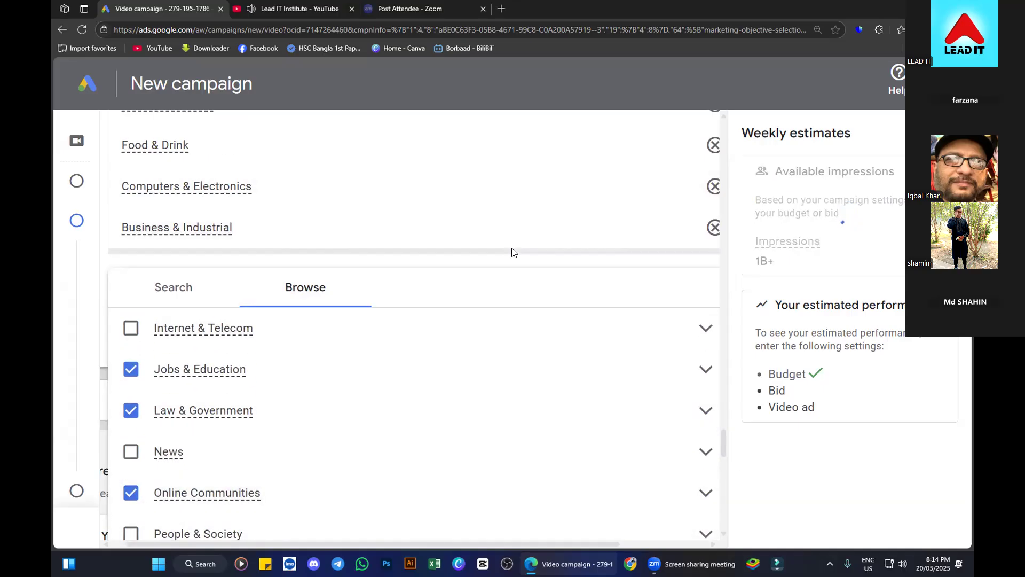
{"action": "left_click", "coordinate": [757, 482]}
{"action": "scroll", "coordinate": [362, 367], "scroll_direction": "down", "scroll_amount": 1}
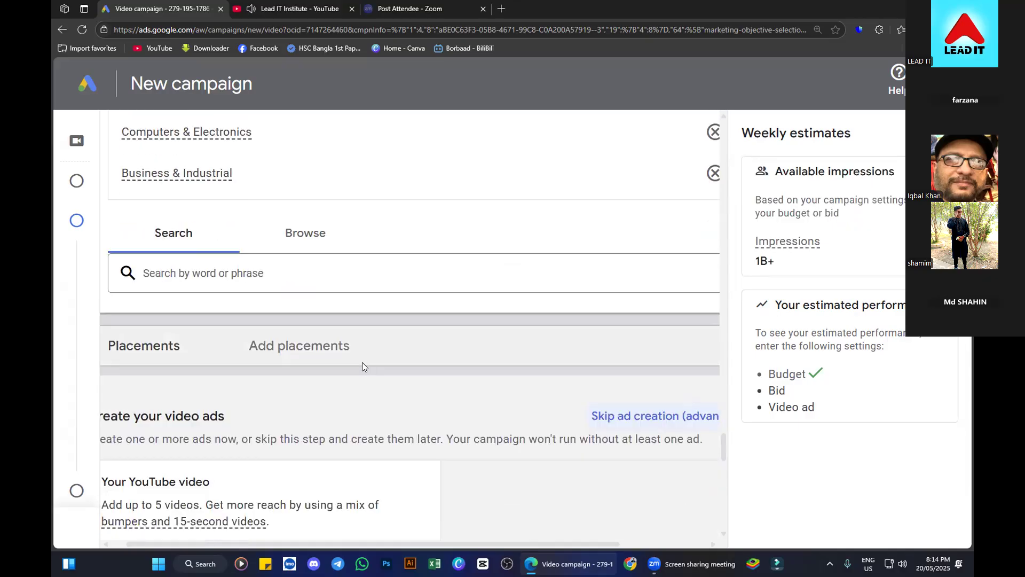
Expand Placements and look over its Browse options for YouTube channels, videos, websites and apps
{"action": "left_click", "coordinate": [289, 348]}
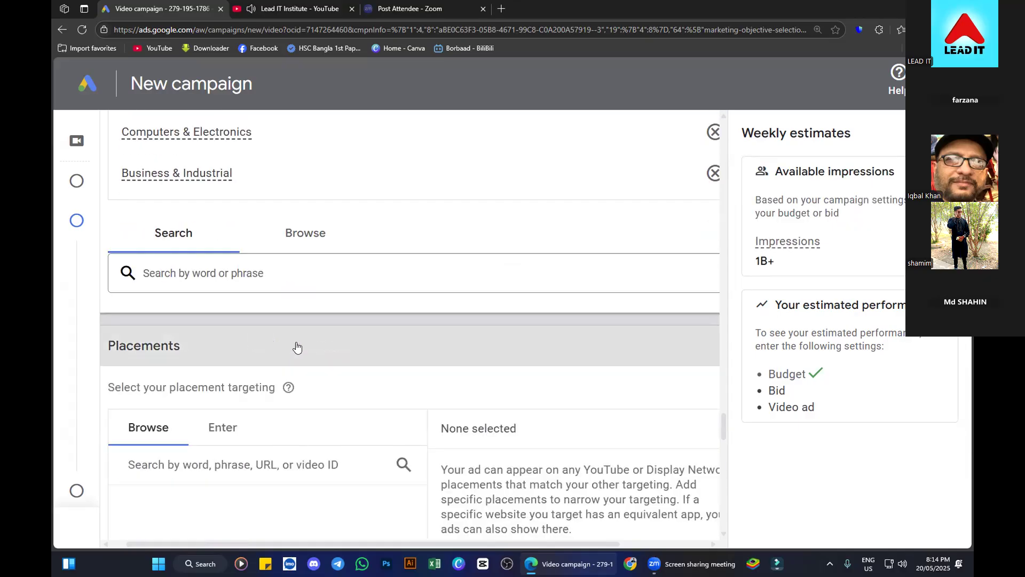
{"action": "scroll", "coordinate": [344, 419], "scroll_direction": "down", "scroll_amount": 3}
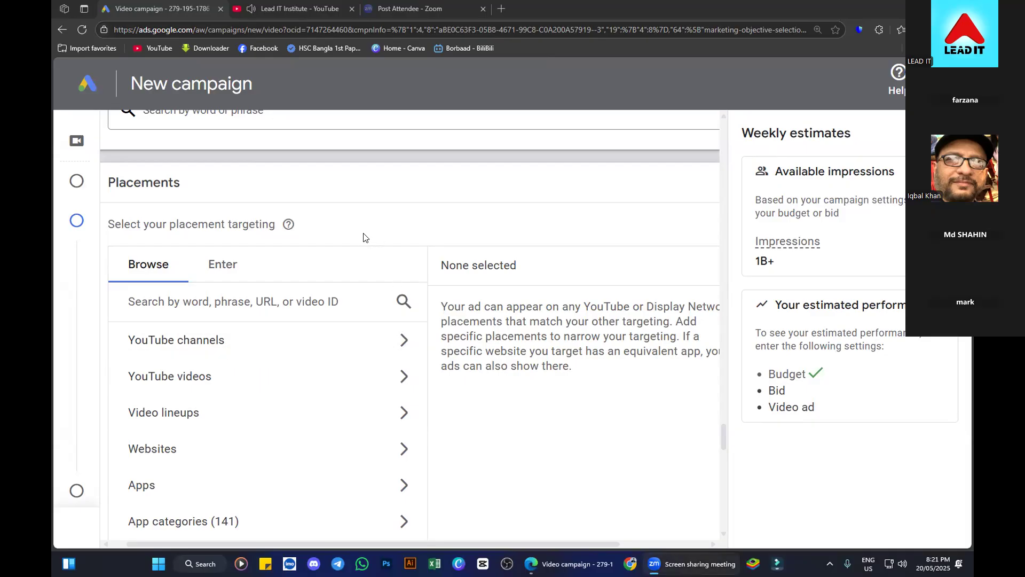
{"action": "scroll", "coordinate": [542, 445], "scroll_direction": "down", "scroll_amount": 2}
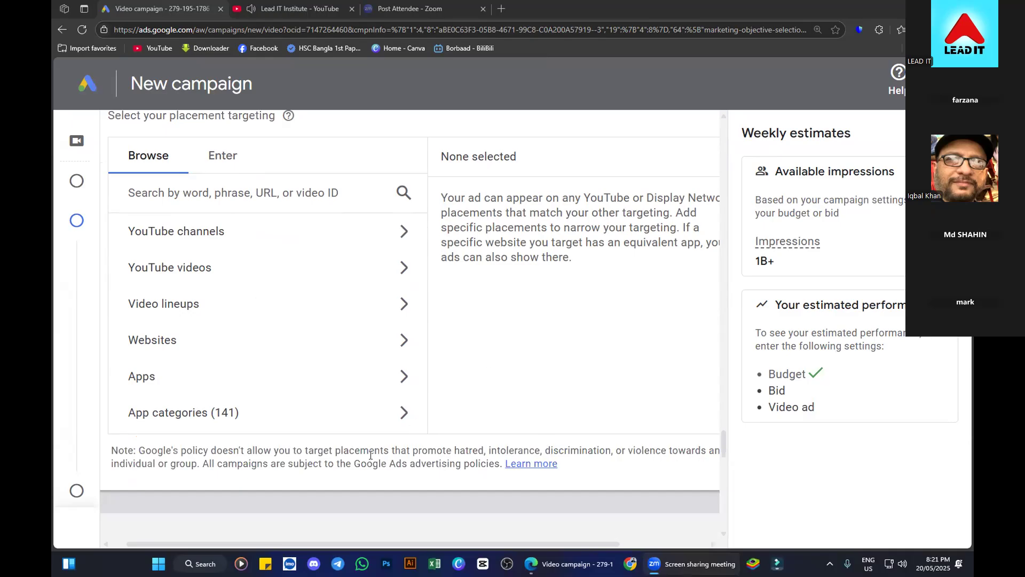
{"action": "scroll", "coordinate": [370, 454], "scroll_direction": "up", "scroll_amount": 2}
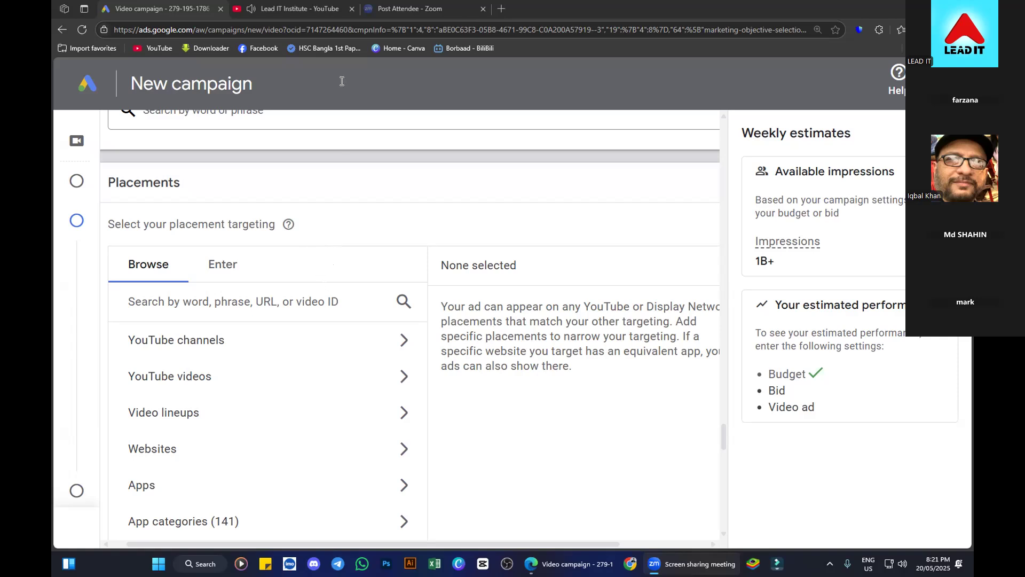
Copy the Lead IT Institute YouTube channel's web address and return to the Google Ads tab
{"action": "left_click", "coordinate": [315, 13]}
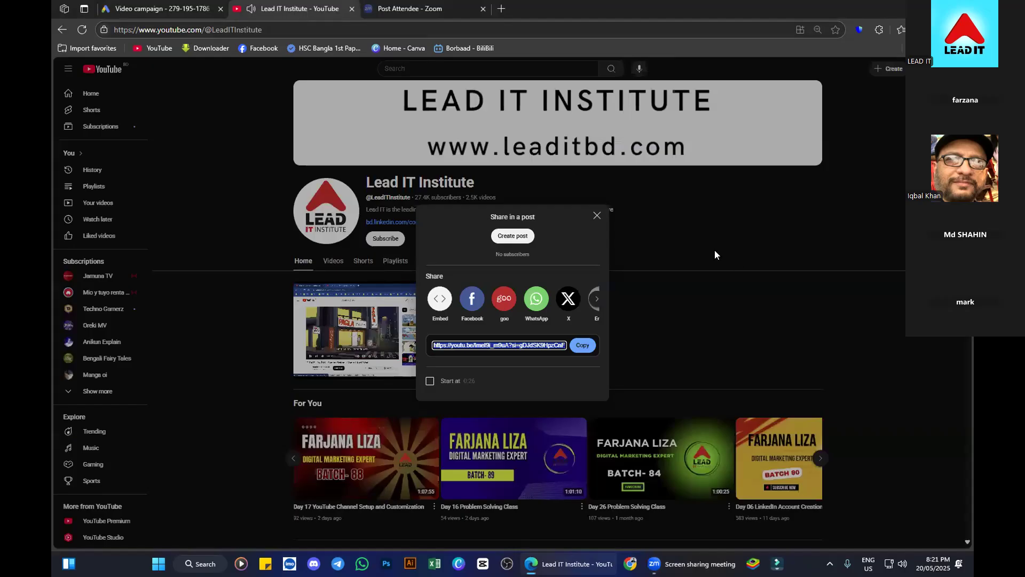
{"action": "left_click", "coordinate": [598, 215]}
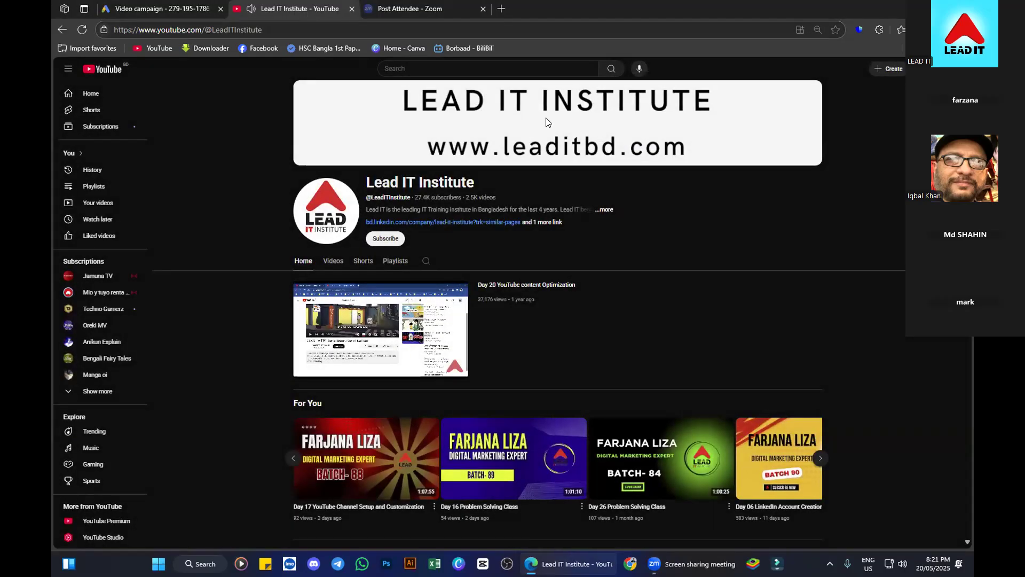
{"action": "left_click", "coordinate": [324, 28]}
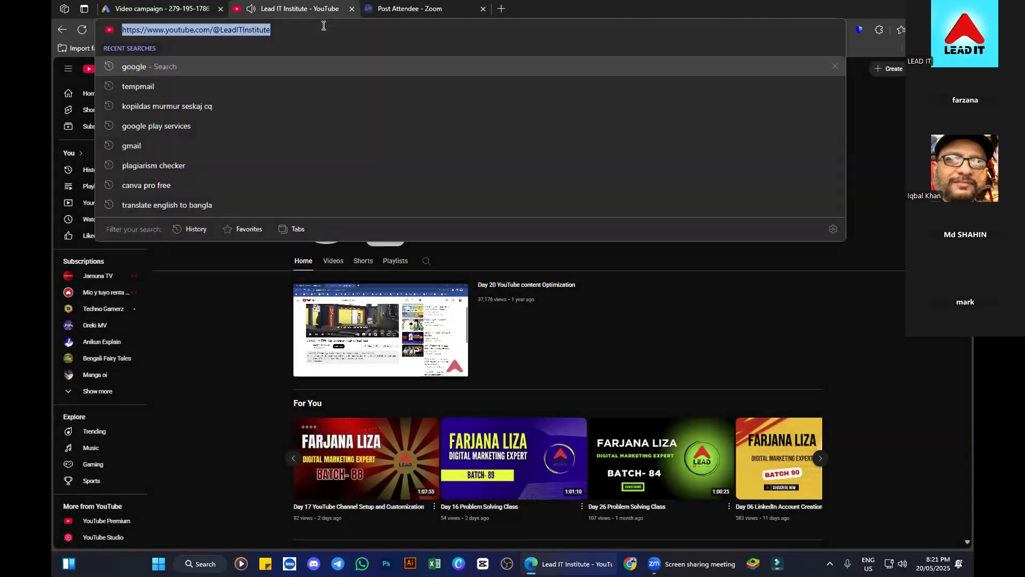
{"action": "right_click", "coordinate": [324, 25]}
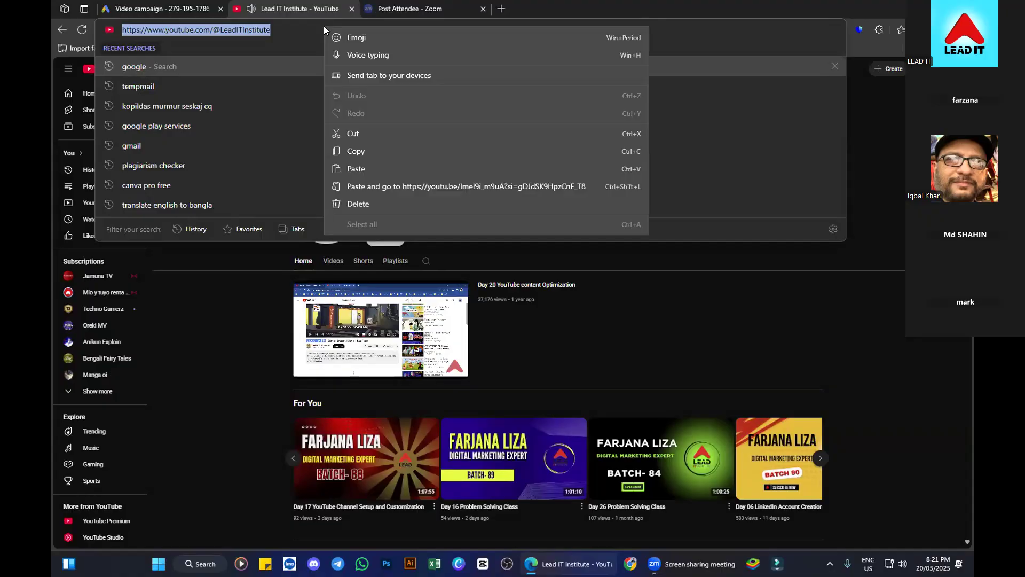
{"action": "left_click", "coordinate": [377, 151]}
{"action": "left_click", "coordinate": [146, 11]}
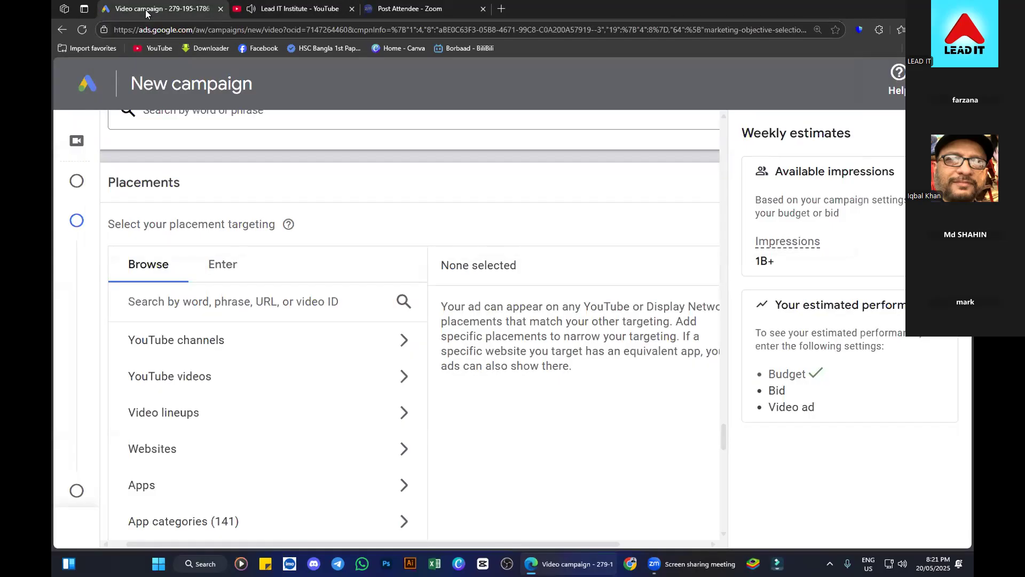
Search YouTube channel placements with the pasted Lead IT Institute channel address
{"action": "left_click", "coordinate": [212, 339]}
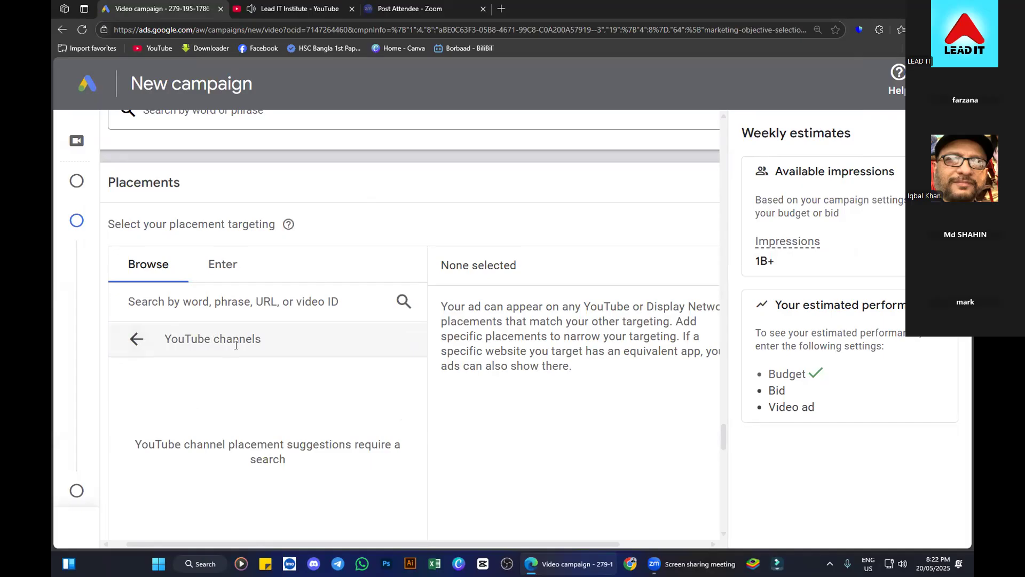
{"action": "left_click", "coordinate": [240, 304]}
{"action": "right_click", "coordinate": [240, 304]}
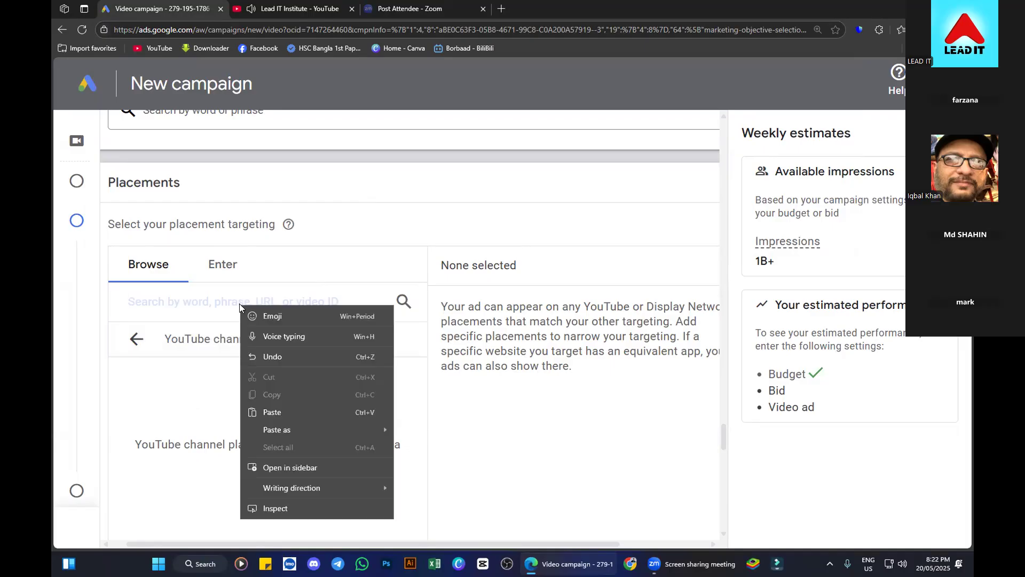
{"action": "left_click", "coordinate": [297, 412]}
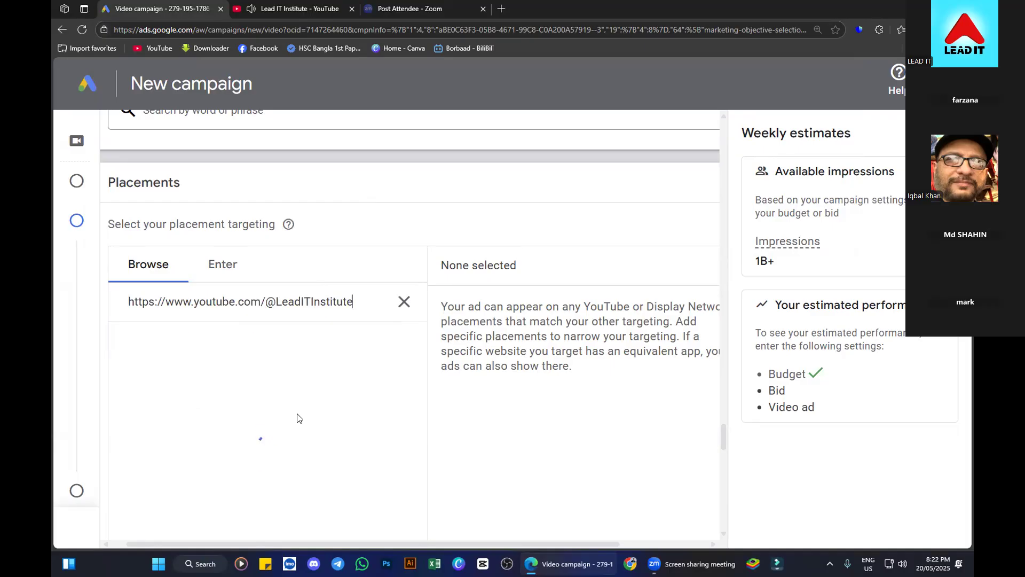
Add Lead IT Institute as a channel placement, then remove it from the selection
{"action": "left_click", "coordinate": [137, 398]}
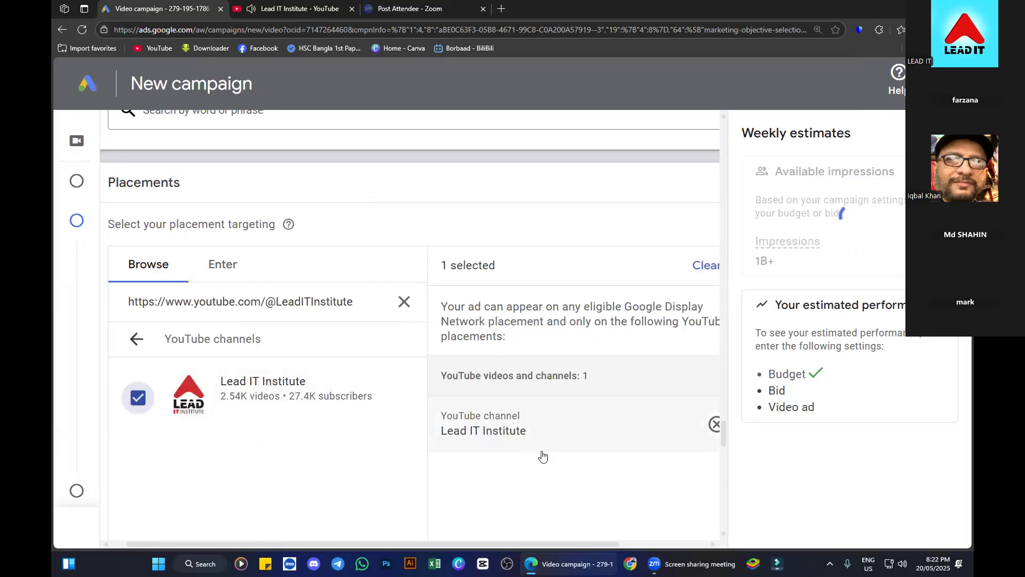
{"action": "scroll", "coordinate": [544, 459], "scroll_direction": "down", "scroll_amount": 1}
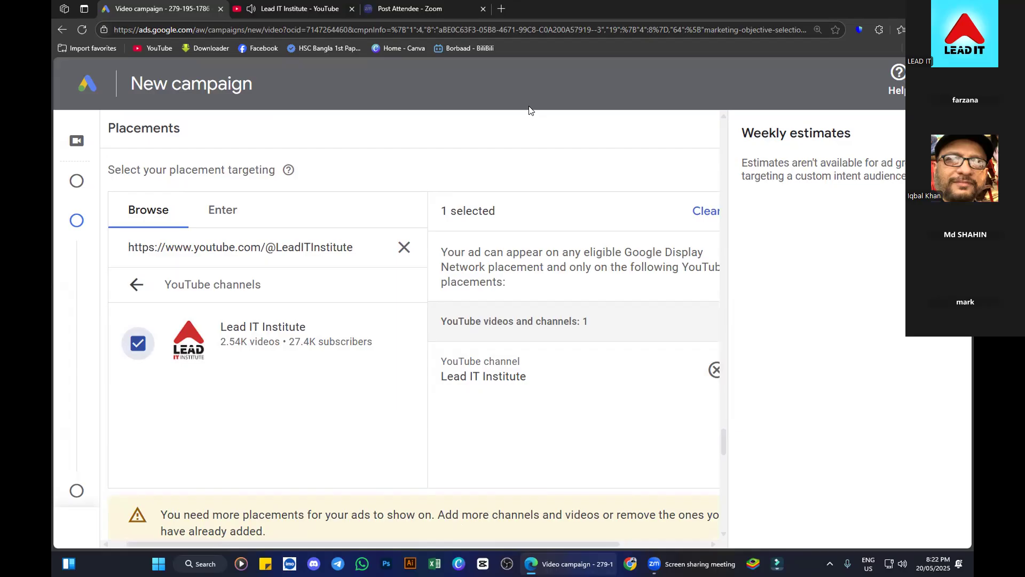
{"action": "left_click", "coordinate": [714, 370]}
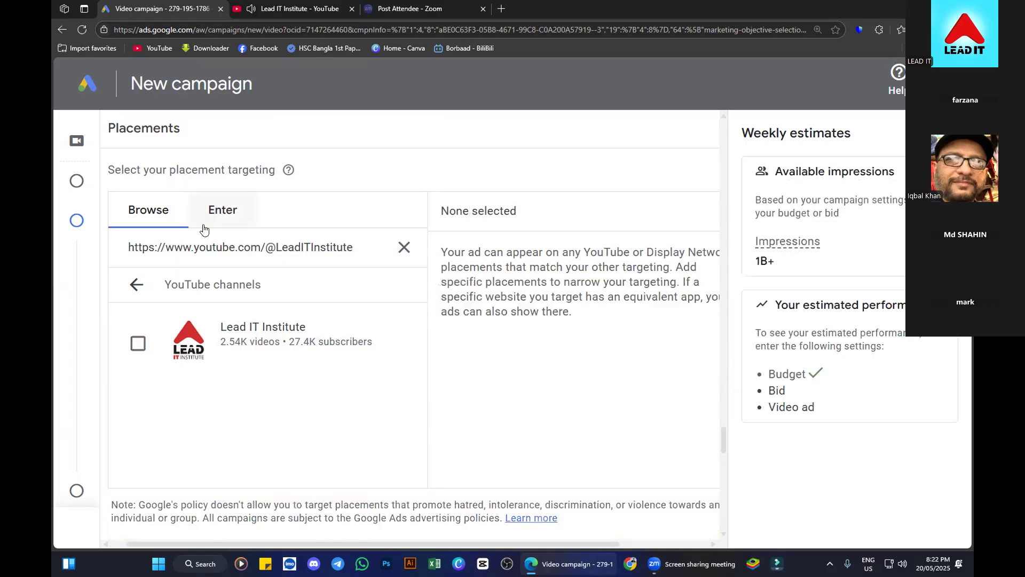
Clear the placement search, then copy the Day 26 Problem Solving Class video's share link on YouTube
{"action": "left_click", "coordinate": [402, 255]}
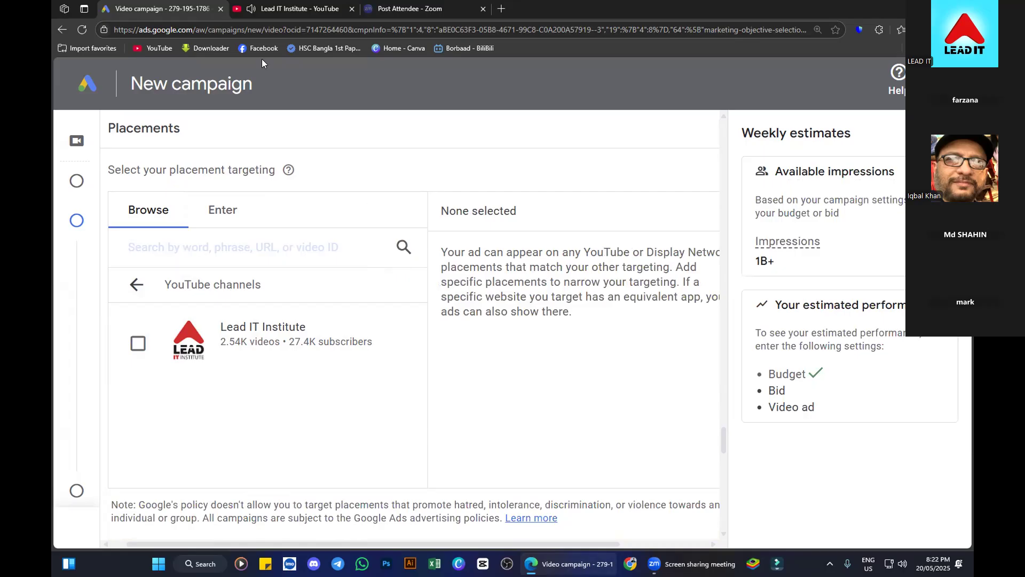
{"action": "left_click", "coordinate": [269, 15]}
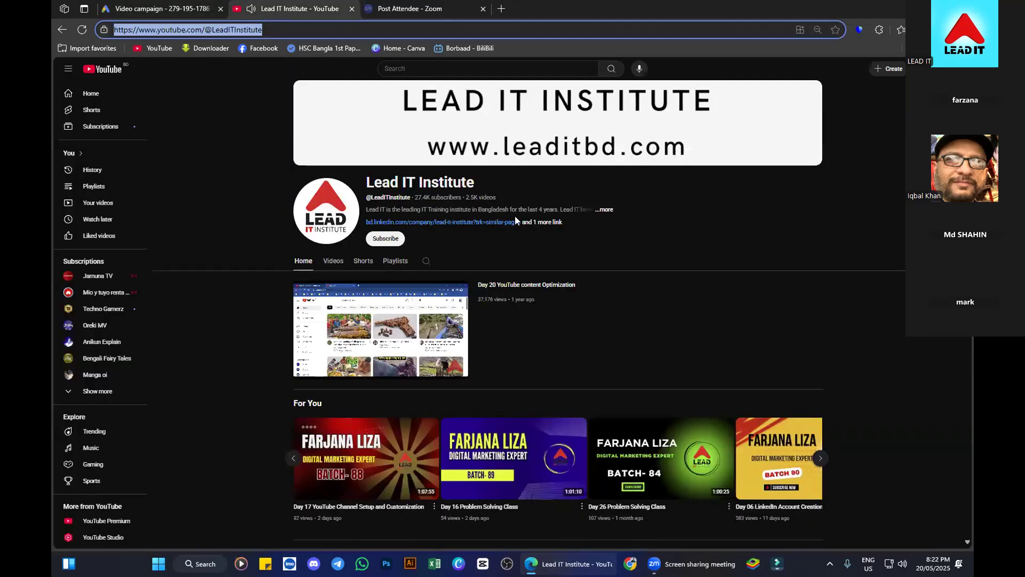
{"action": "scroll", "coordinate": [669, 372], "scroll_direction": "down", "scroll_amount": 2}
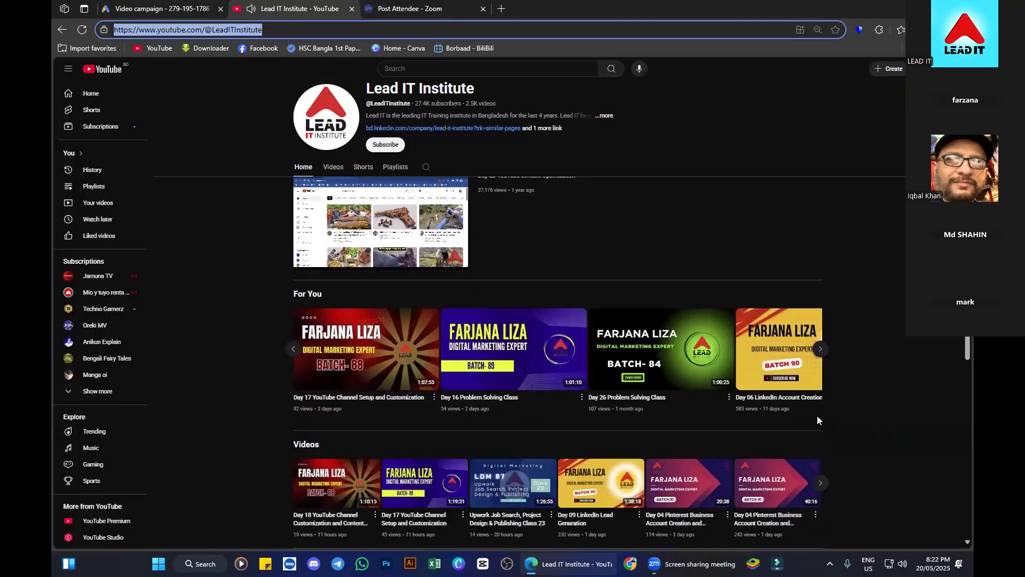
{"action": "left_click", "coordinate": [729, 396]}
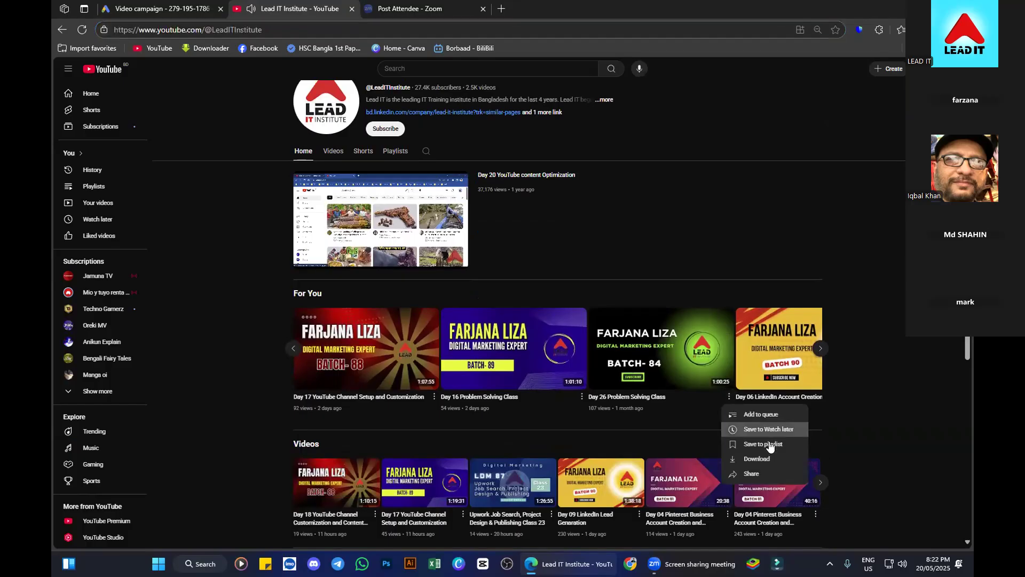
{"action": "left_click", "coordinate": [753, 474]}
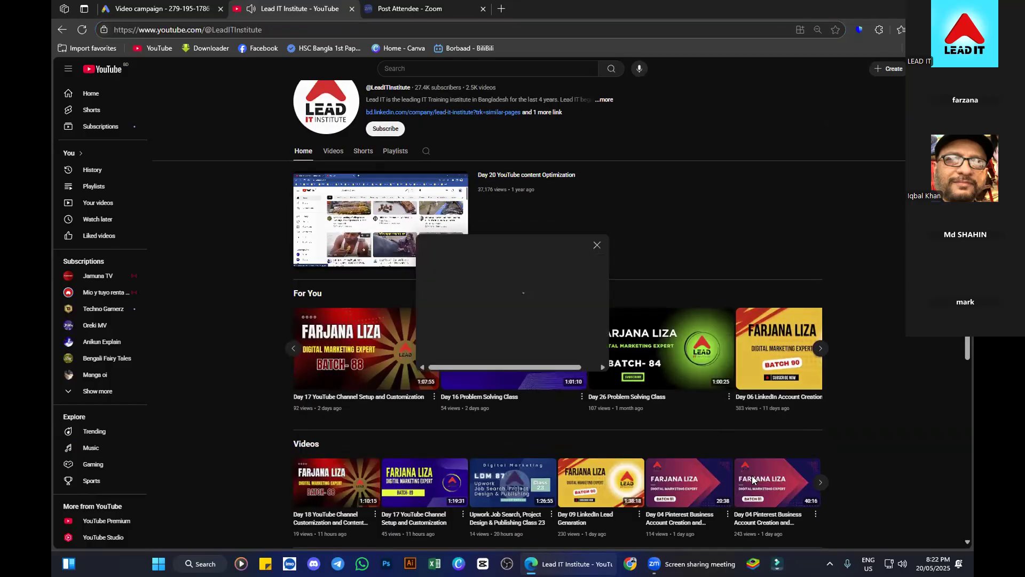
{"action": "left_click", "coordinate": [582, 345]}
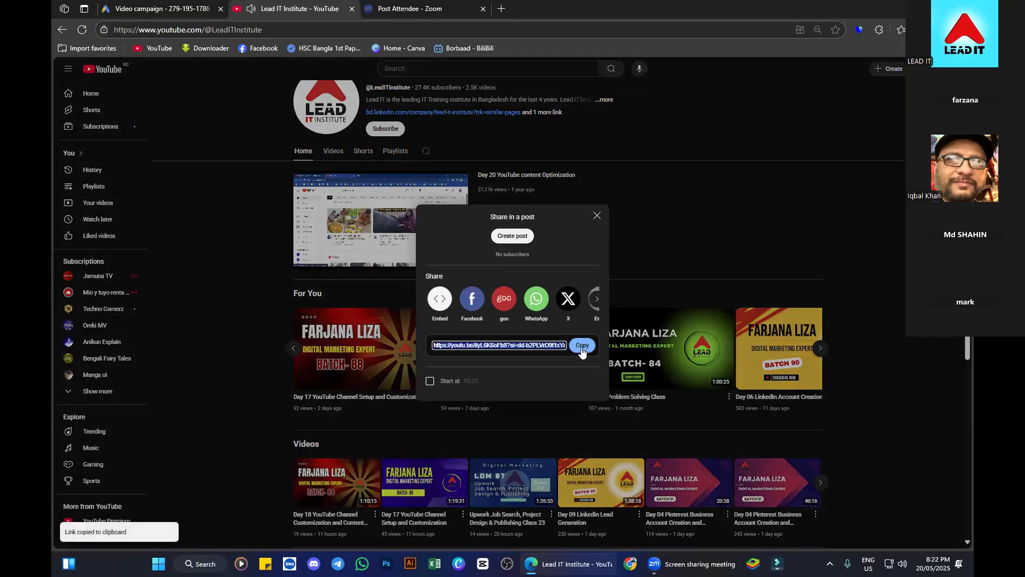
Search YouTube video placements with the pasted Day 26 Problem Solving Class link
{"action": "left_click", "coordinate": [140, 9]}
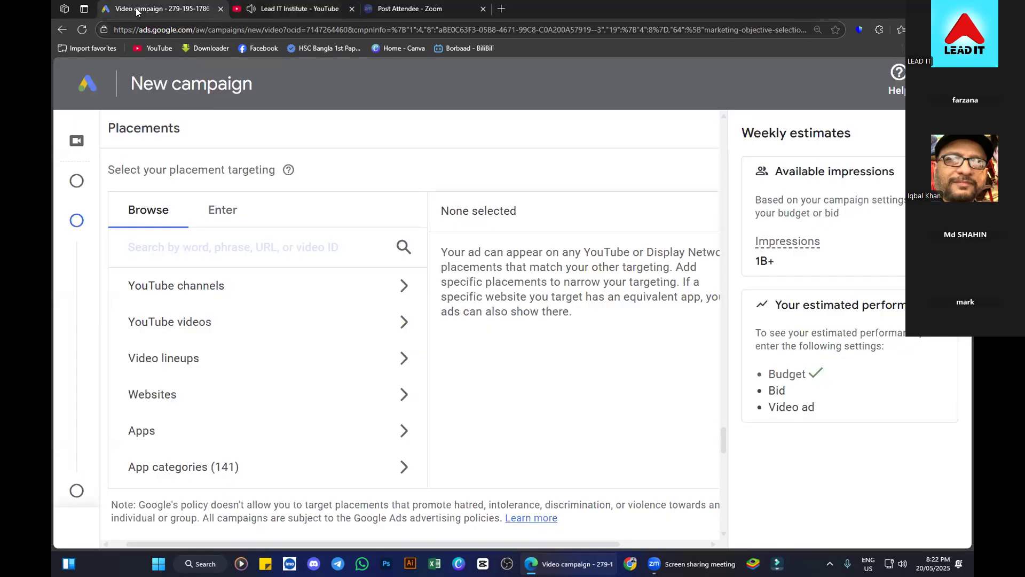
{"action": "left_click", "coordinate": [266, 229]}
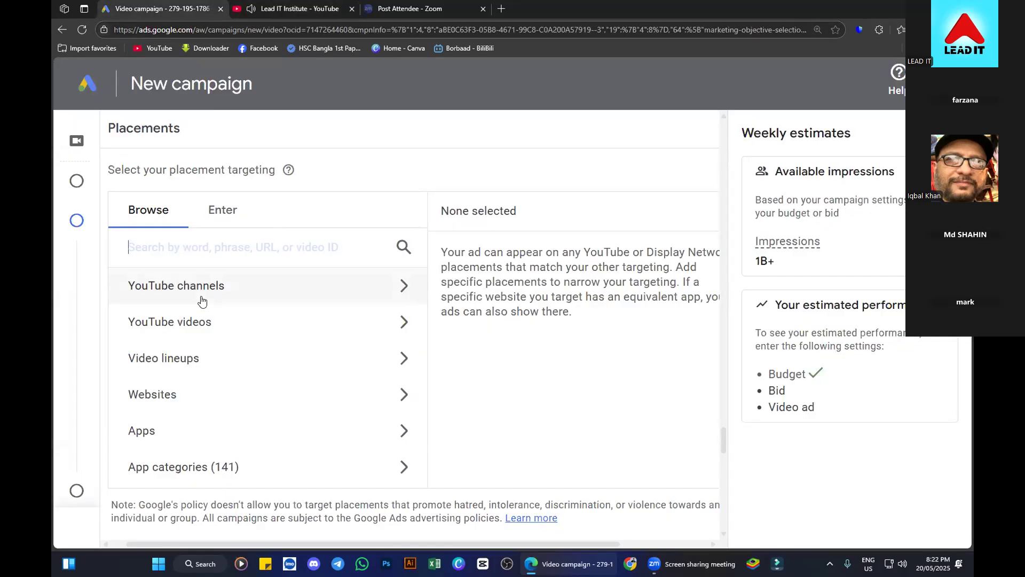
{"action": "left_click", "coordinate": [183, 322]}
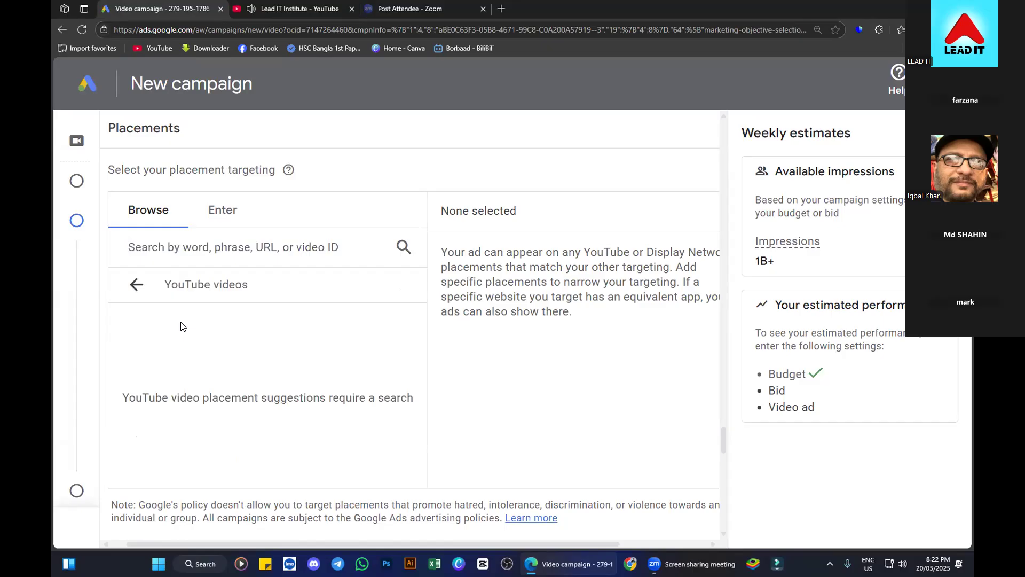
{"action": "left_click", "coordinate": [218, 245]}
{"action": "key", "text": "ctrl+v"}
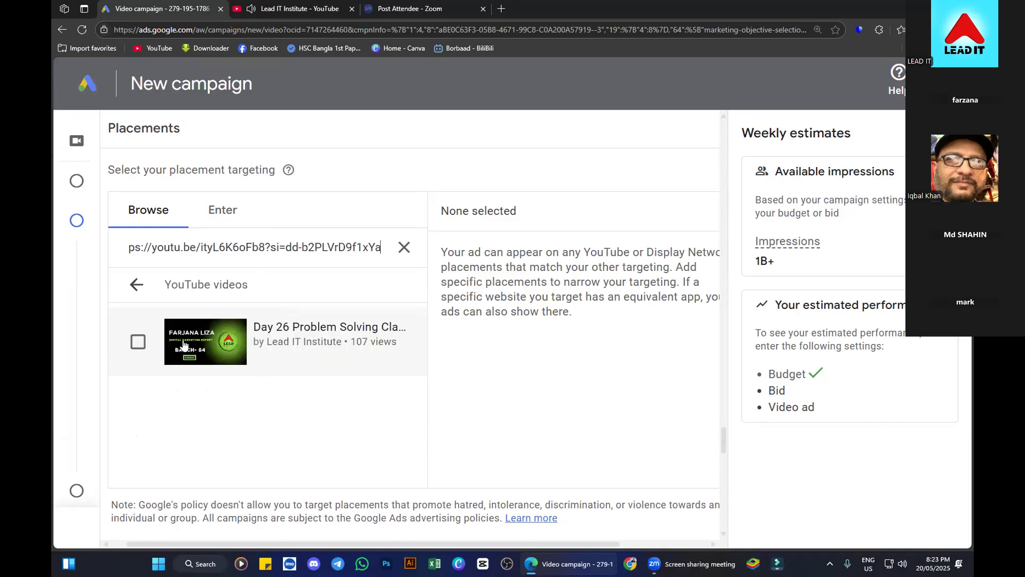
Add the Day 26 video as a placement, then remove it and clear the search
{"action": "left_click", "coordinate": [140, 345]}
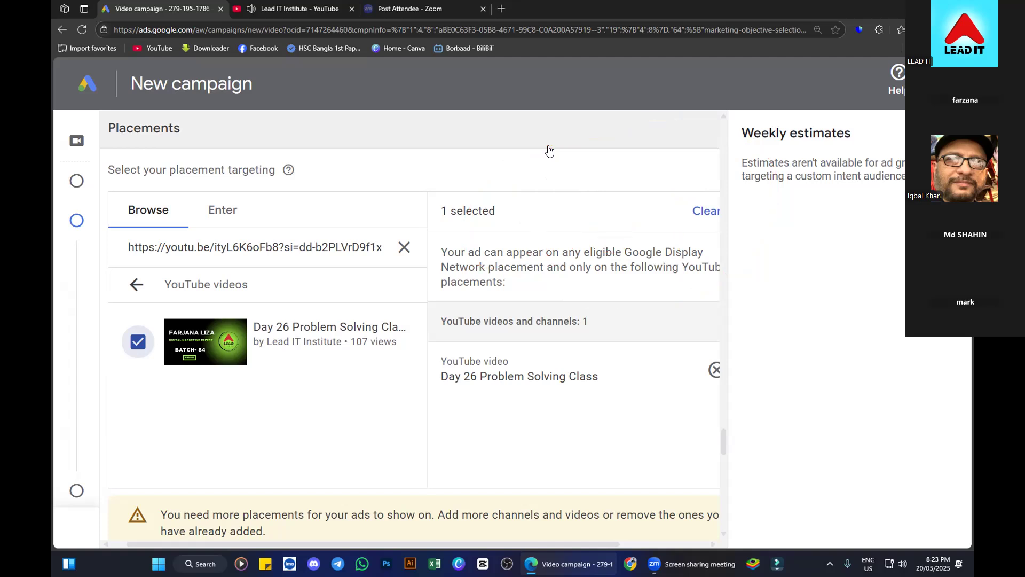
{"action": "left_click", "coordinate": [714, 369]}
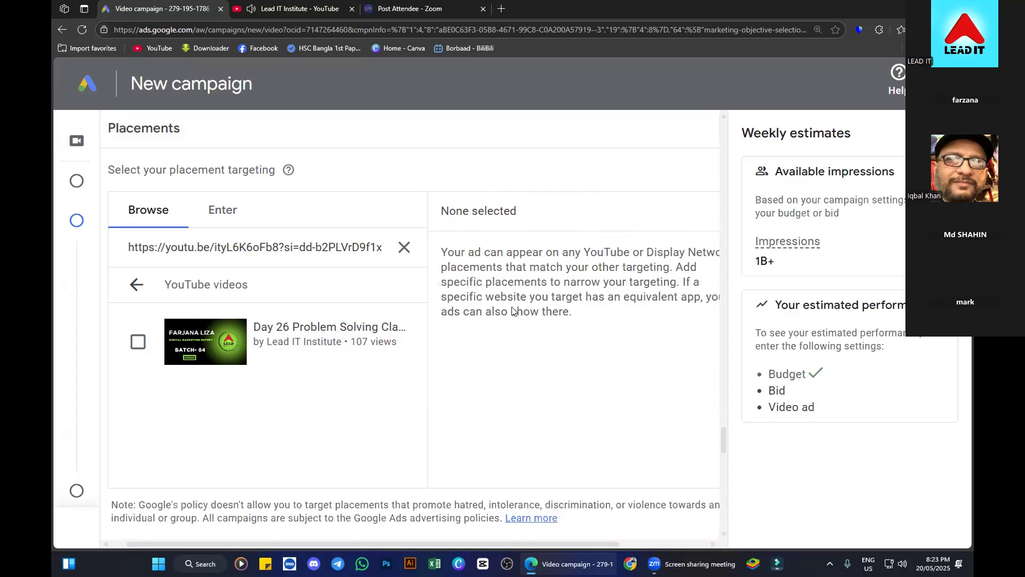
{"action": "left_click", "coordinate": [409, 252]}
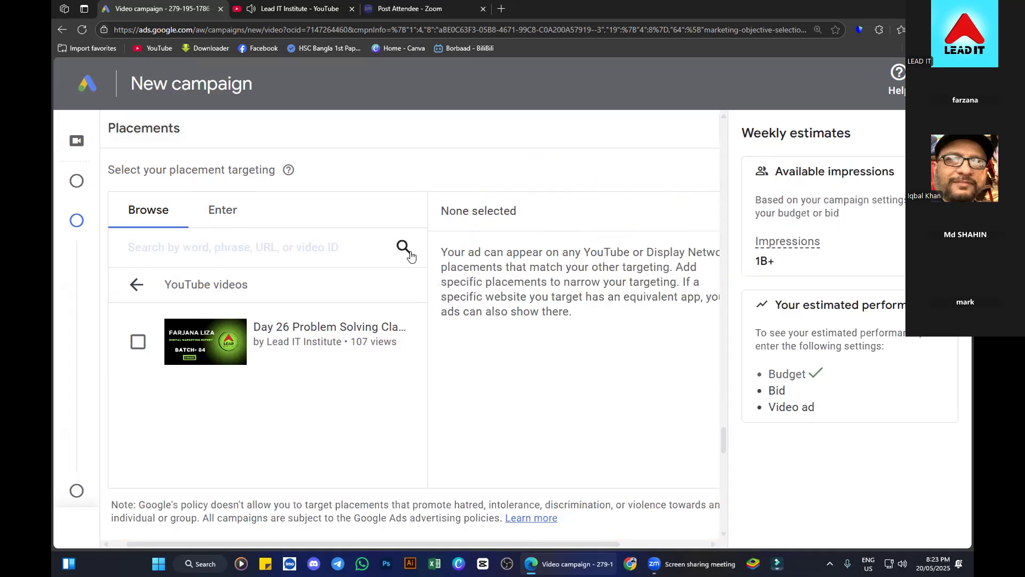
Search website placements for 'yelp'
{"action": "scroll", "coordinate": [247, 421], "scroll_direction": "down", "scroll_amount": 1}
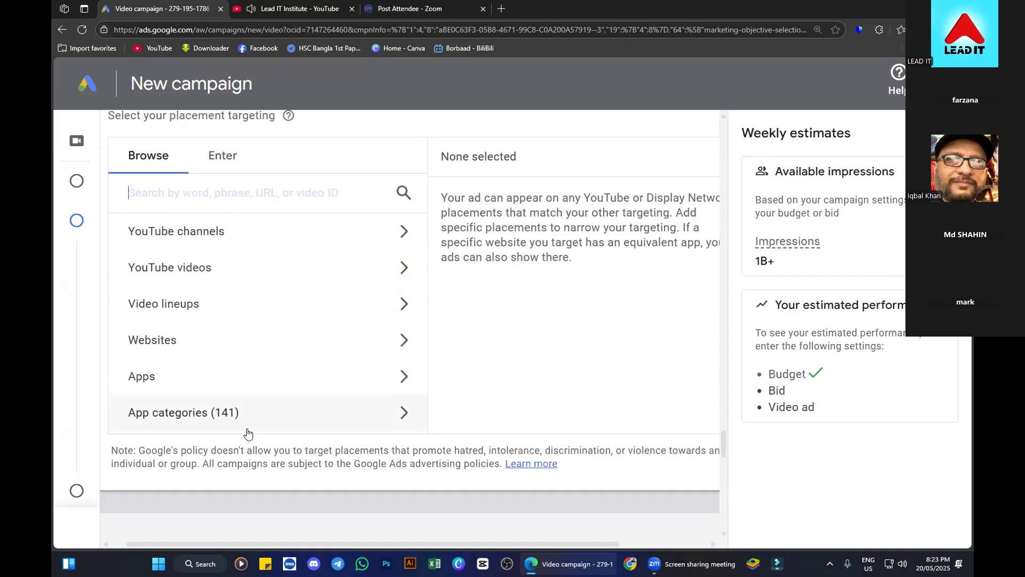
{"action": "scroll", "coordinate": [188, 409], "scroll_direction": "up", "scroll_amount": 1}
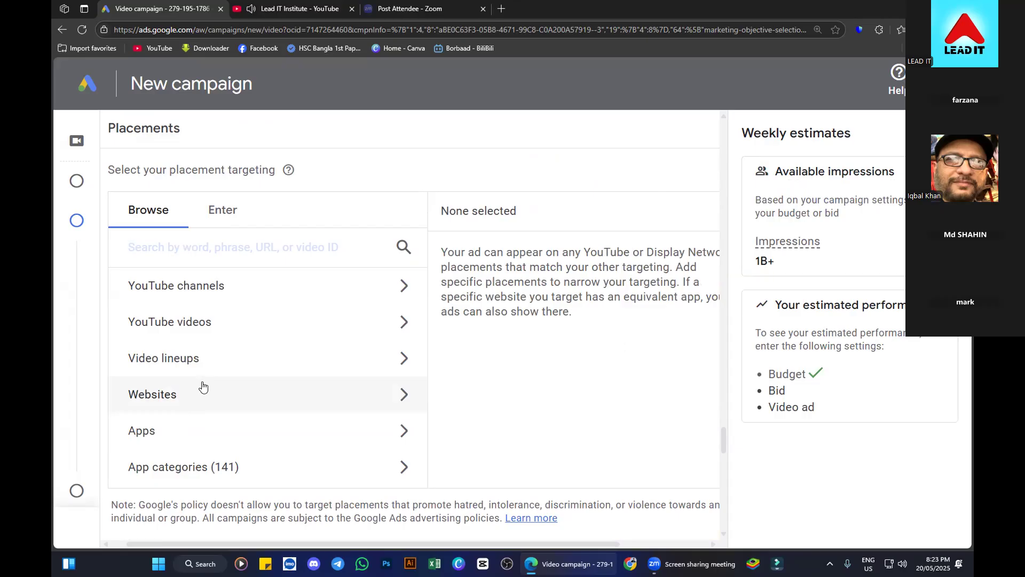
{"action": "left_click", "coordinate": [203, 386]}
{"action": "left_click", "coordinate": [205, 256]}
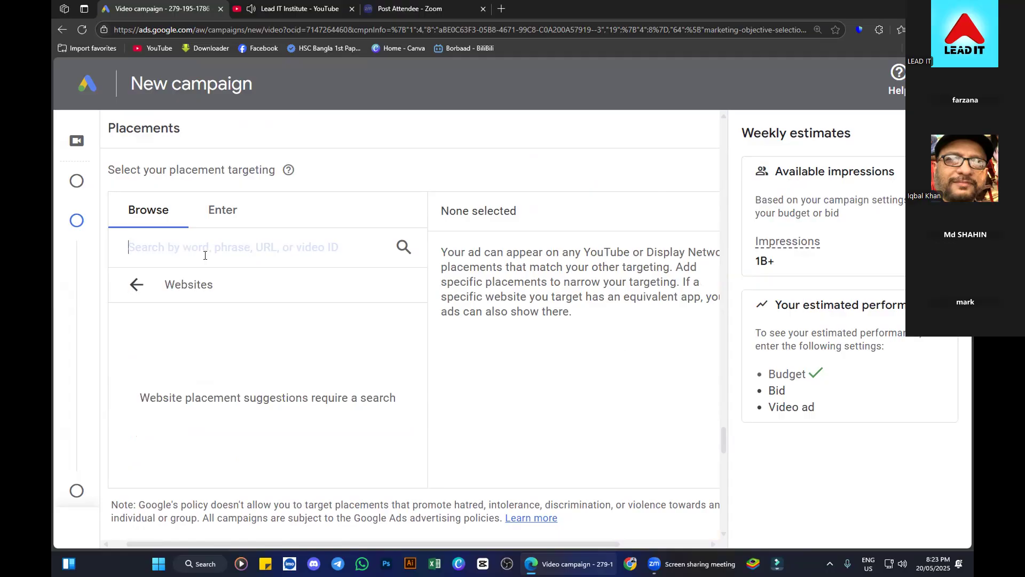
{"action": "type", "text": "yelp"}
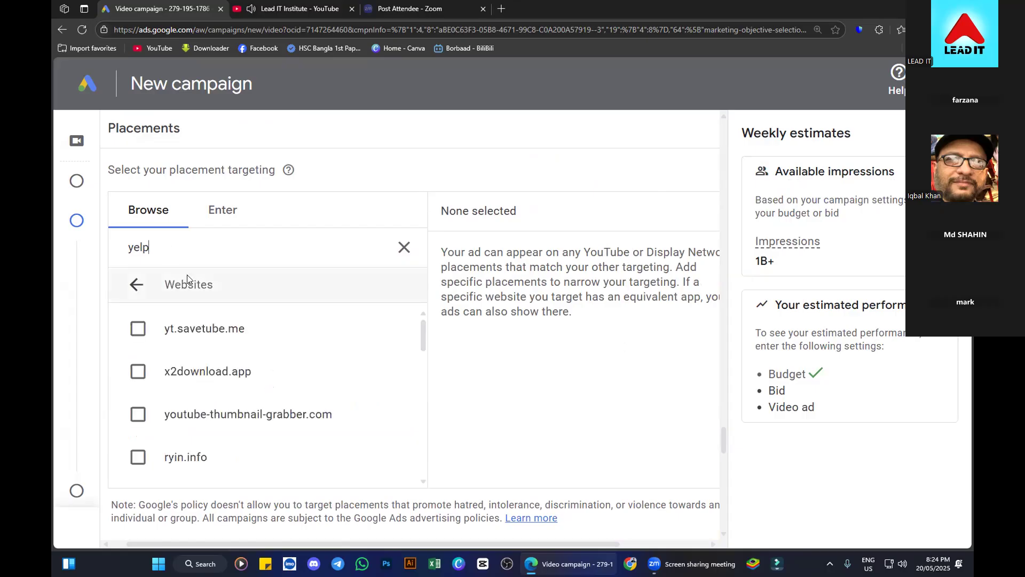
Add x2download.app as a website placement, then remove it and clear the search
{"action": "left_click", "coordinate": [139, 370]}
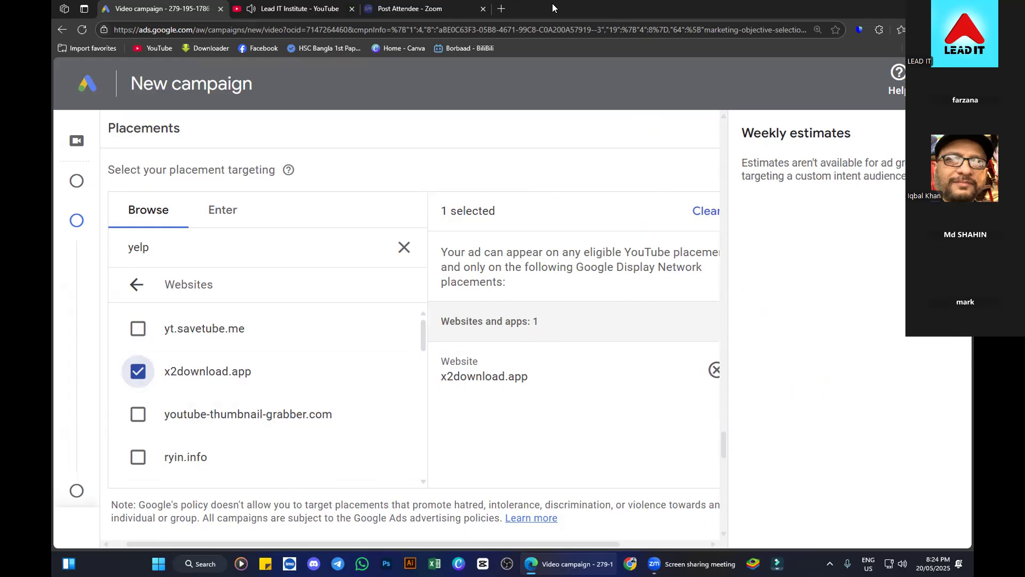
{"action": "left_click", "coordinate": [711, 372]}
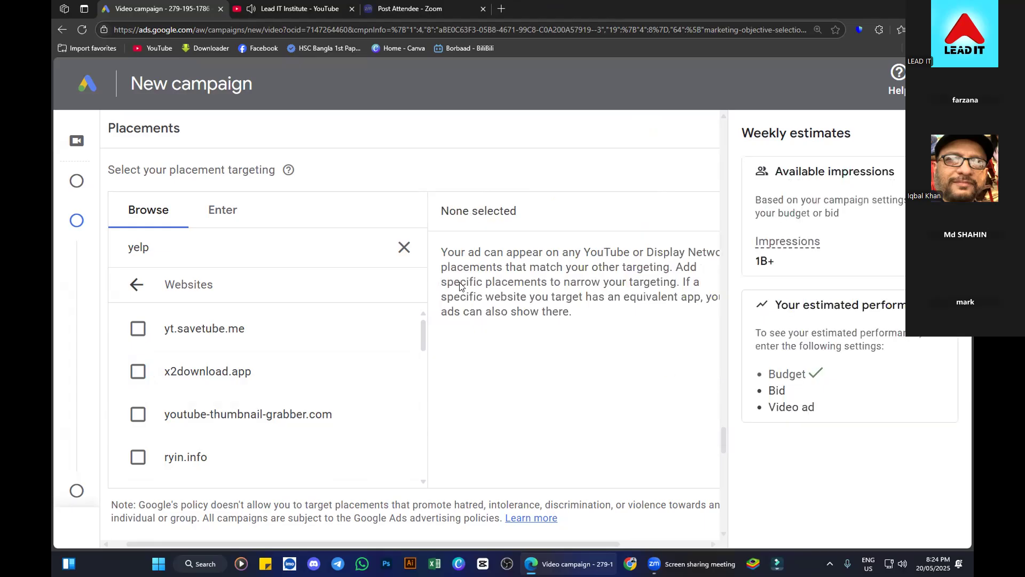
{"action": "left_click", "coordinate": [404, 246]}
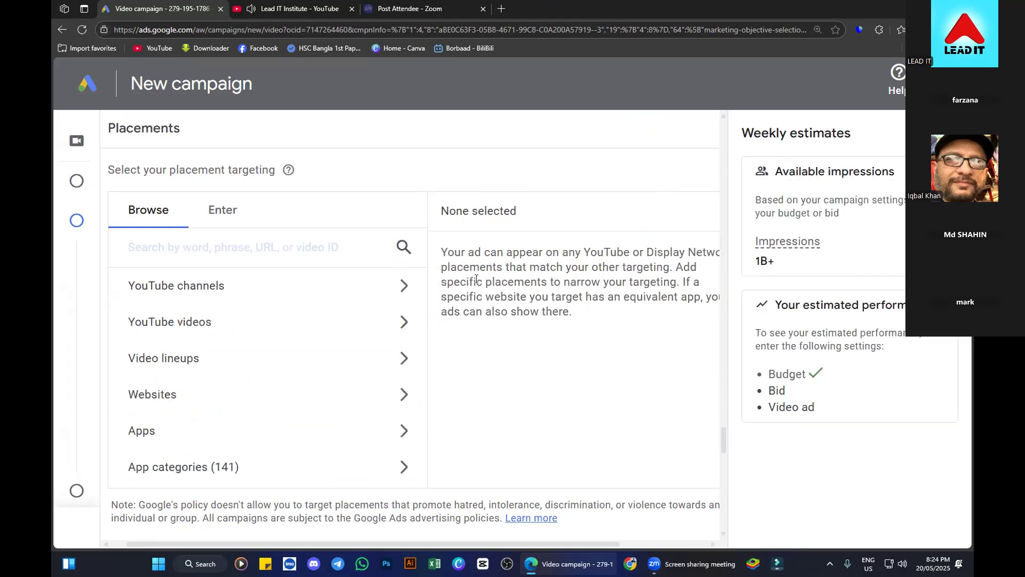
Under Create your video ads, follow the 'go to YouTube to upload' link into YouTube Studio
{"action": "scroll", "coordinate": [582, 336], "scroll_direction": "down", "scroll_amount": 3}
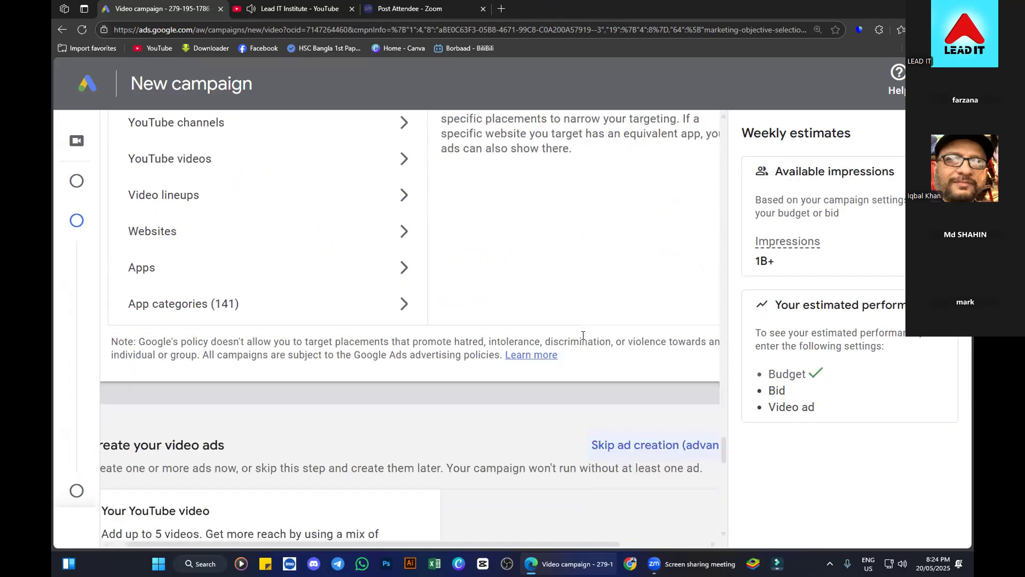
{"action": "left_click_drag", "start_coordinate": [775, 264], "coordinate": [756, 263]}
{"action": "left_click", "coordinate": [757, 264]}
{"action": "scroll", "coordinate": [442, 464], "scroll_direction": "down", "scroll_amount": 1}
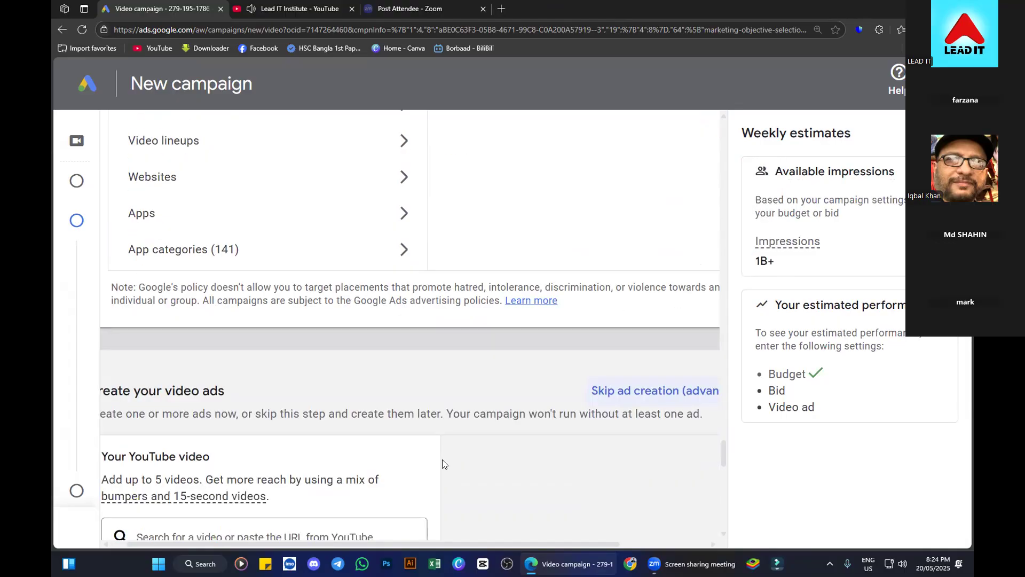
{"action": "scroll", "coordinate": [443, 463], "scroll_direction": "down", "scroll_amount": 1}
{"action": "scroll", "coordinate": [442, 463], "scroll_direction": "down", "scroll_amount": 1}
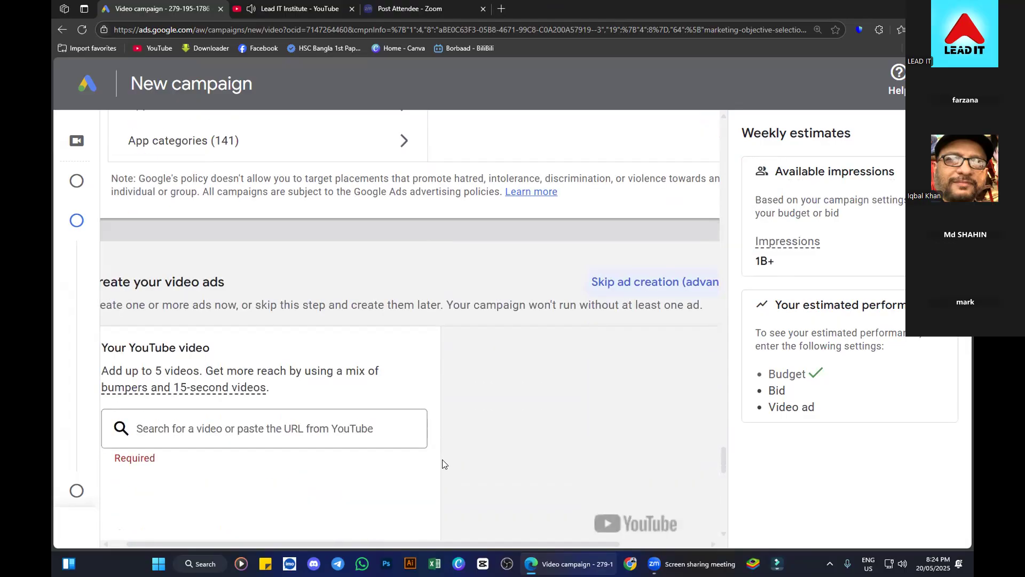
{"action": "scroll", "coordinate": [442, 463], "scroll_direction": "down", "scroll_amount": 1}
{"action": "scroll", "coordinate": [320, 409], "scroll_direction": "down", "scroll_amount": 1}
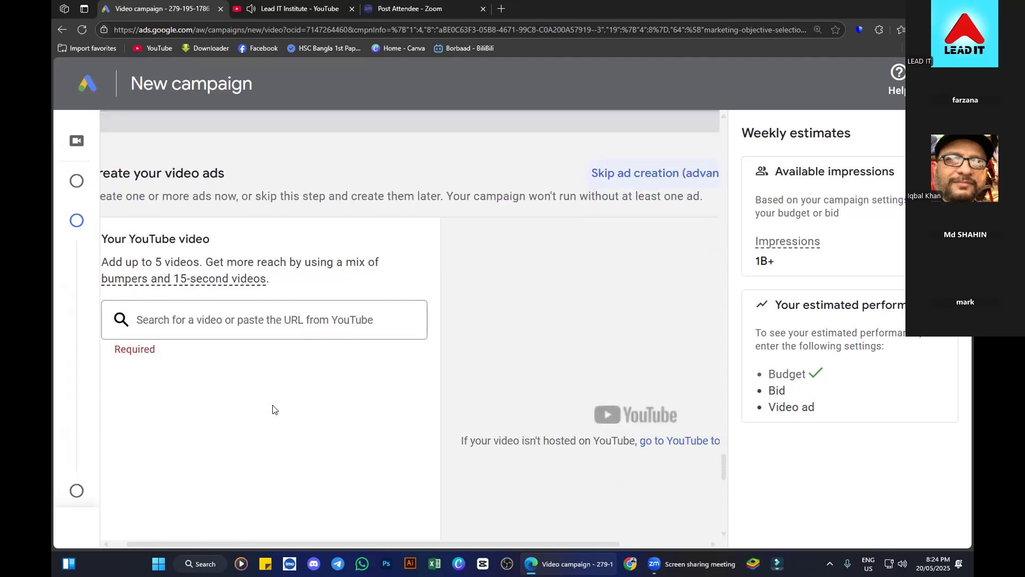
{"action": "scroll", "coordinate": [274, 409], "scroll_direction": "down", "scroll_amount": 1}
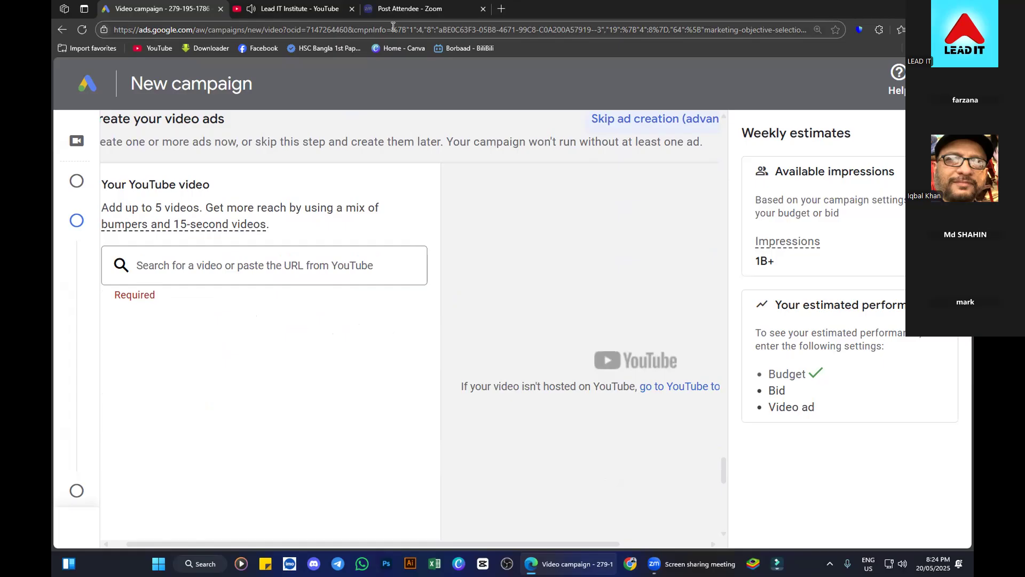
{"action": "left_click", "coordinate": [214, 266]}
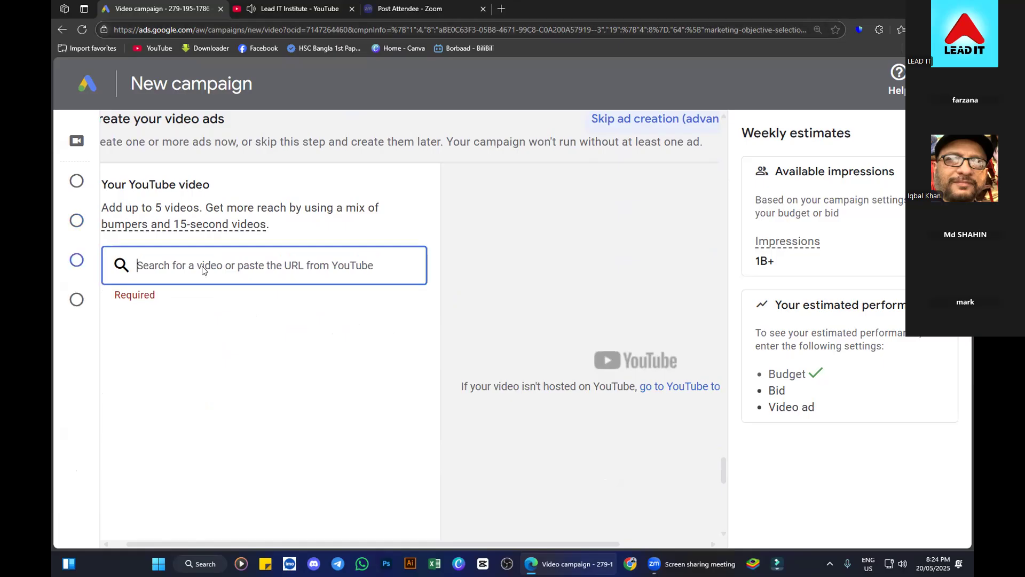
{"action": "scroll", "coordinate": [220, 255], "scroll_direction": "down", "scroll_amount": 2}
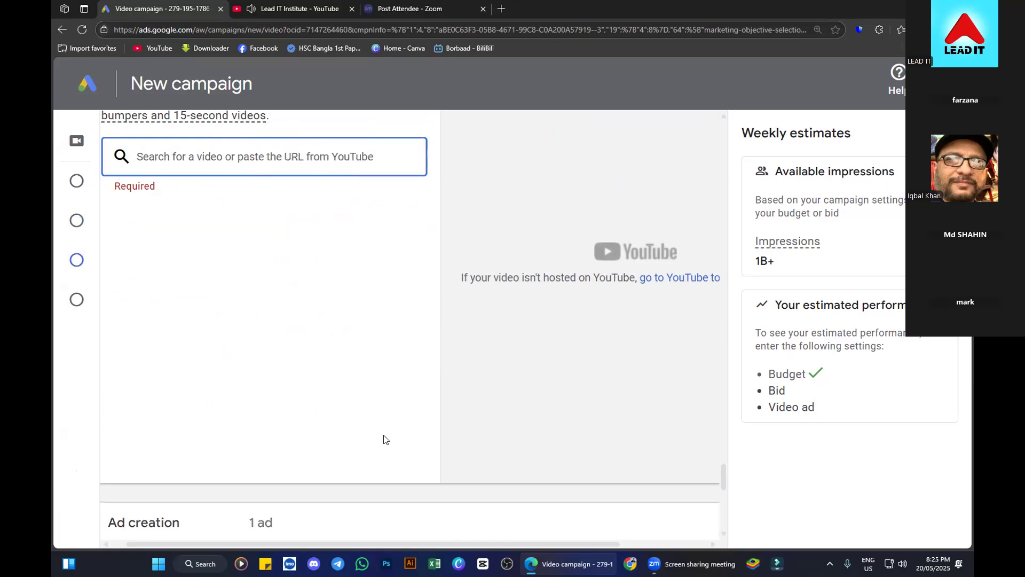
{"action": "left_click", "coordinate": [677, 278]}
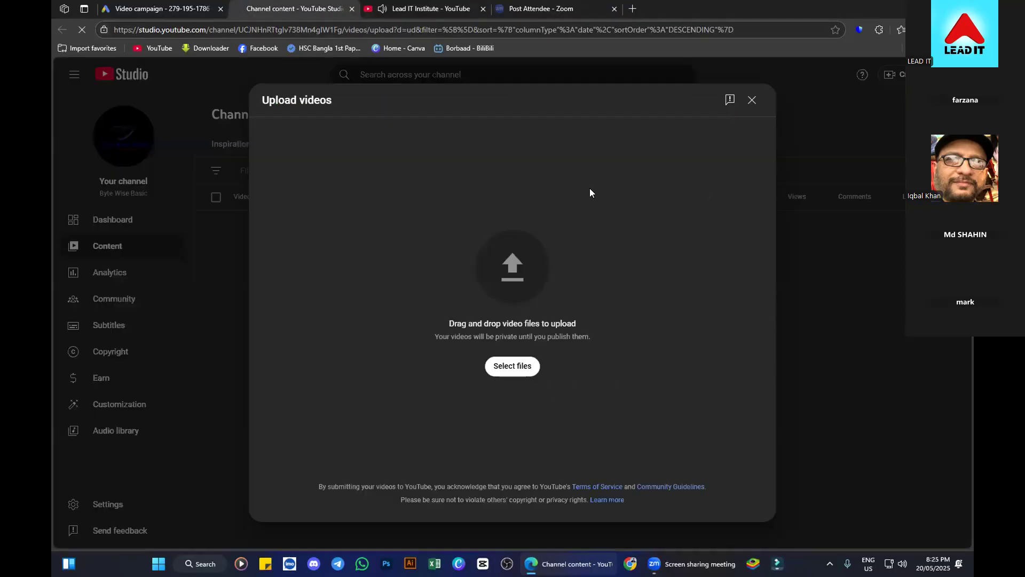
Close the Channel content YouTube Studio tab, returning to the Video campaign's ad section
{"action": "left_click", "coordinate": [352, 9]}
{"action": "scroll", "coordinate": [393, 373], "scroll_direction": "up", "scroll_amount": 3}
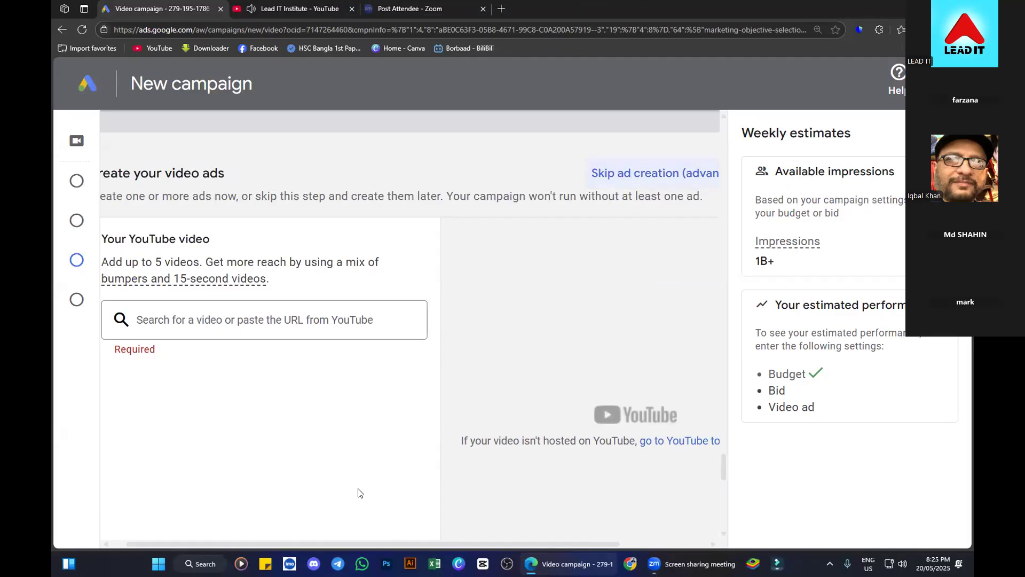
{"action": "left_click", "coordinate": [169, 306]}
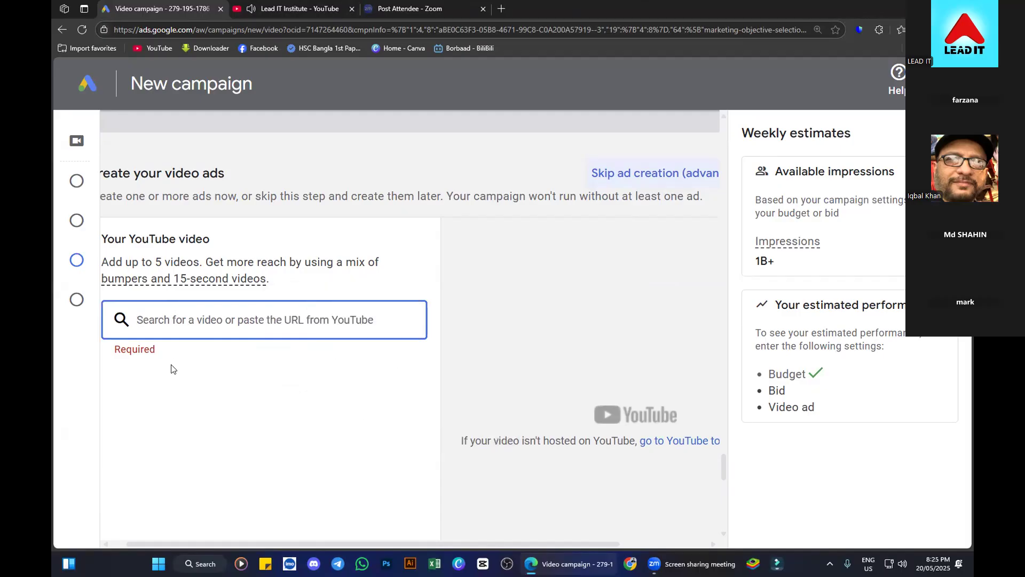
{"action": "scroll", "coordinate": [240, 405], "scroll_direction": "down", "scroll_amount": 5}
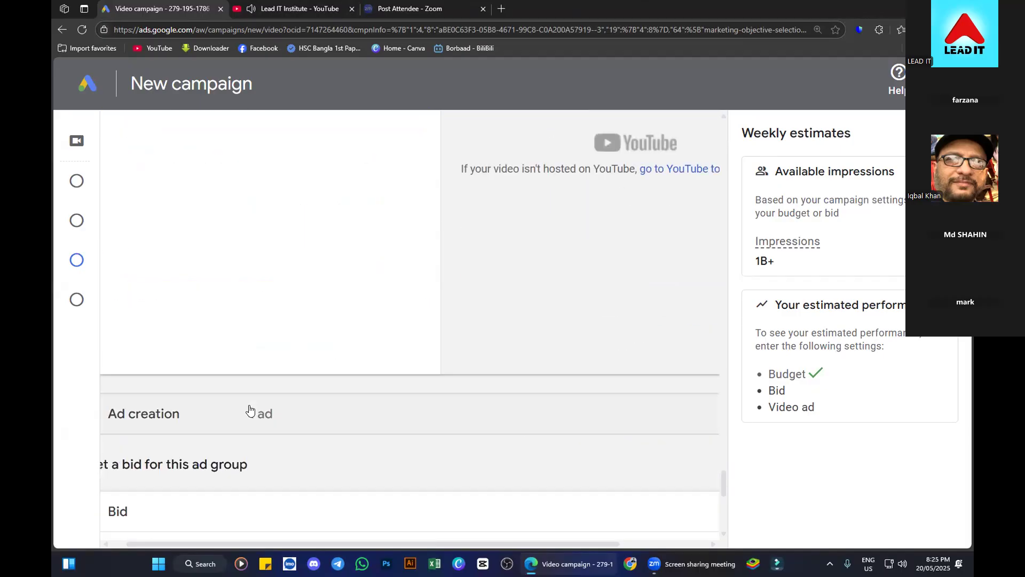
{"action": "scroll", "coordinate": [251, 411], "scroll_direction": "up", "scroll_amount": 2}
{"action": "scroll", "coordinate": [249, 409], "scroll_direction": "up", "scroll_amount": 5}
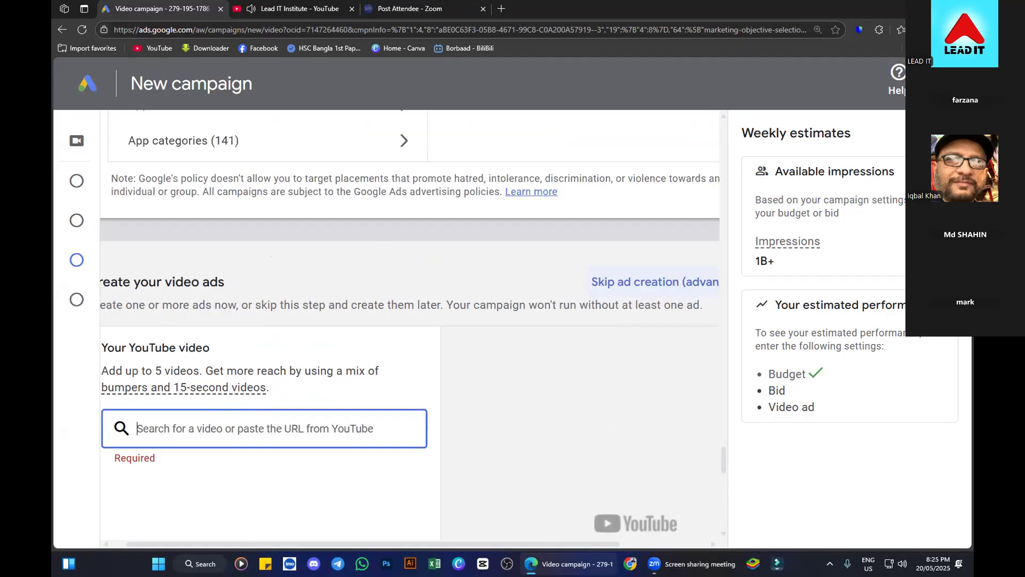
{"action": "left_click", "coordinate": [936, 8]}
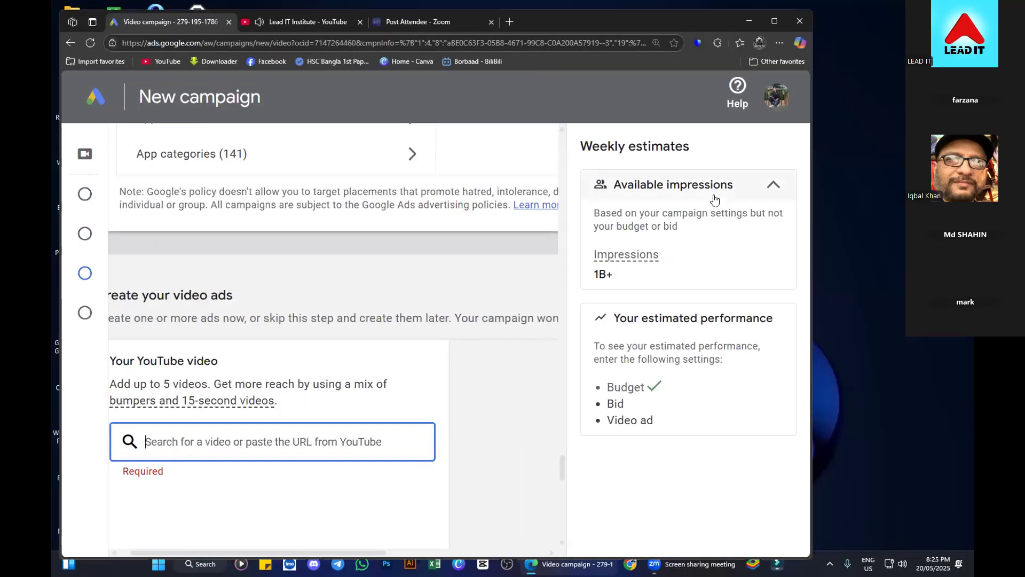
{"action": "left_click", "coordinate": [331, 401]}
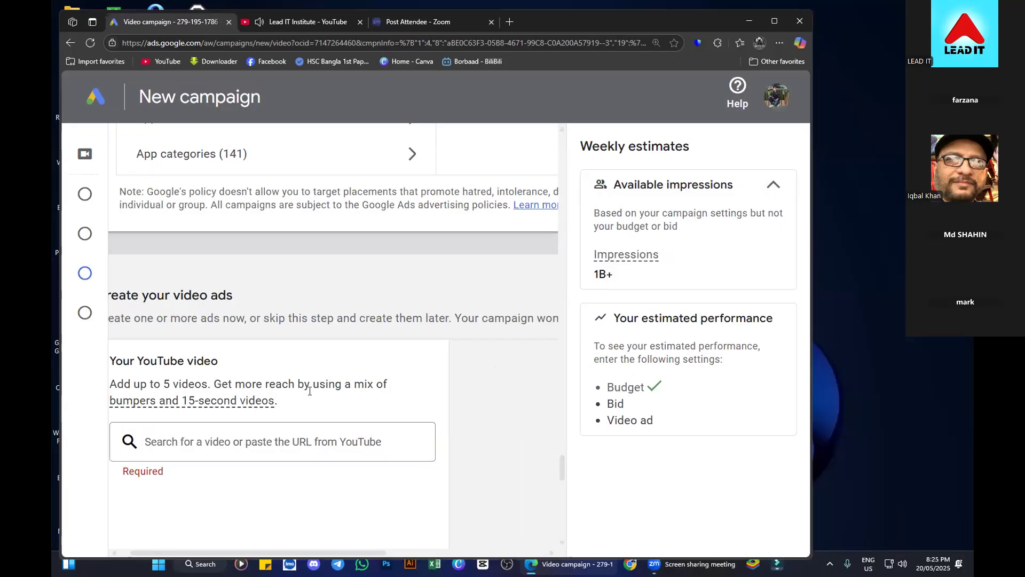
{"action": "left_click", "coordinate": [339, 472]}
{"action": "left_click", "coordinate": [285, 500]}
{"action": "scroll", "coordinate": [266, 510], "scroll_direction": "left", "scroll_amount": 1}
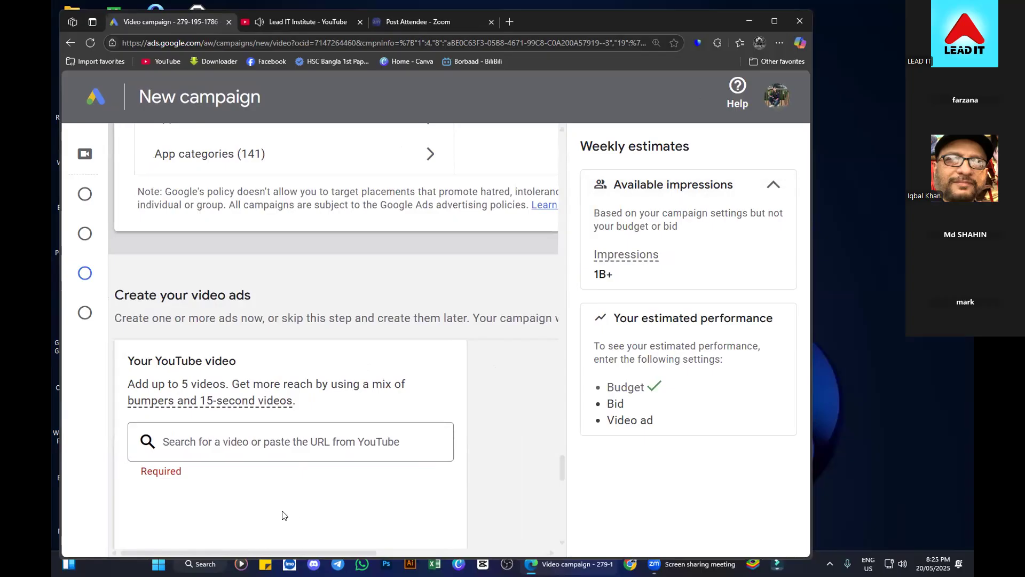
{"action": "left_click", "coordinate": [231, 457]}
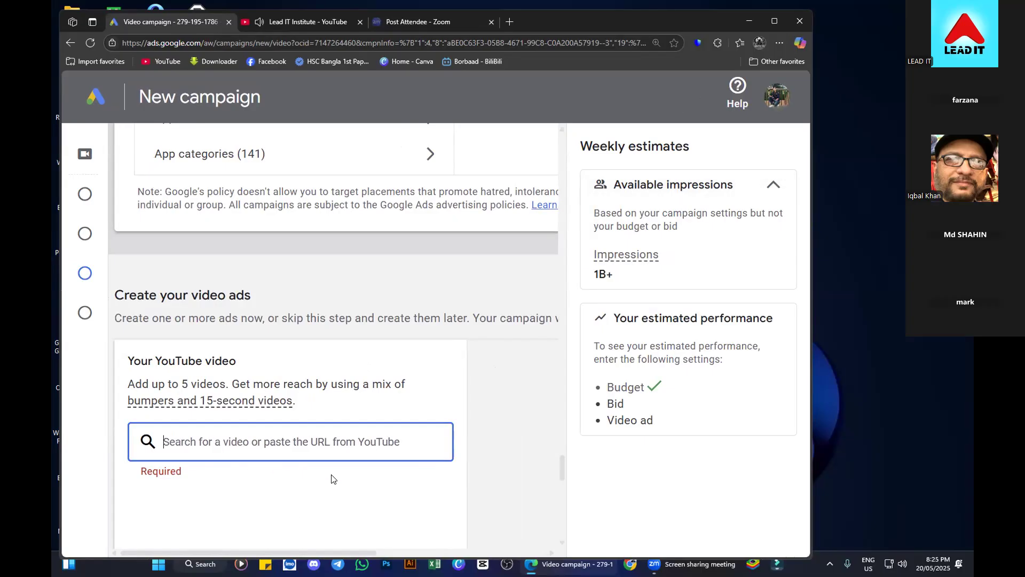
{"action": "left_click", "coordinate": [506, 395]}
{"action": "scroll", "coordinate": [507, 394], "scroll_direction": "right", "scroll_amount": 5}
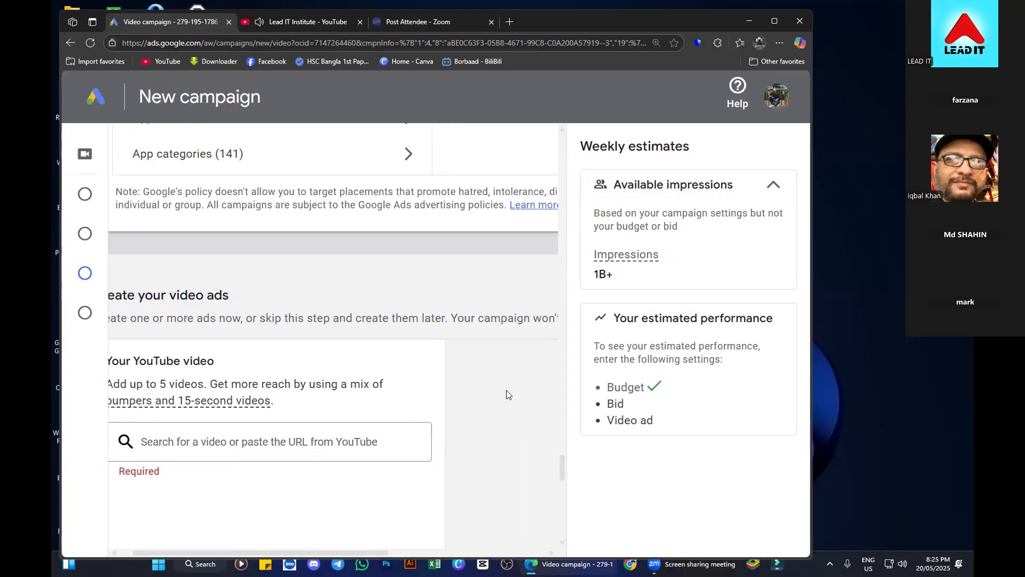
{"action": "scroll", "coordinate": [507, 395], "scroll_direction": "left", "scroll_amount": 5}
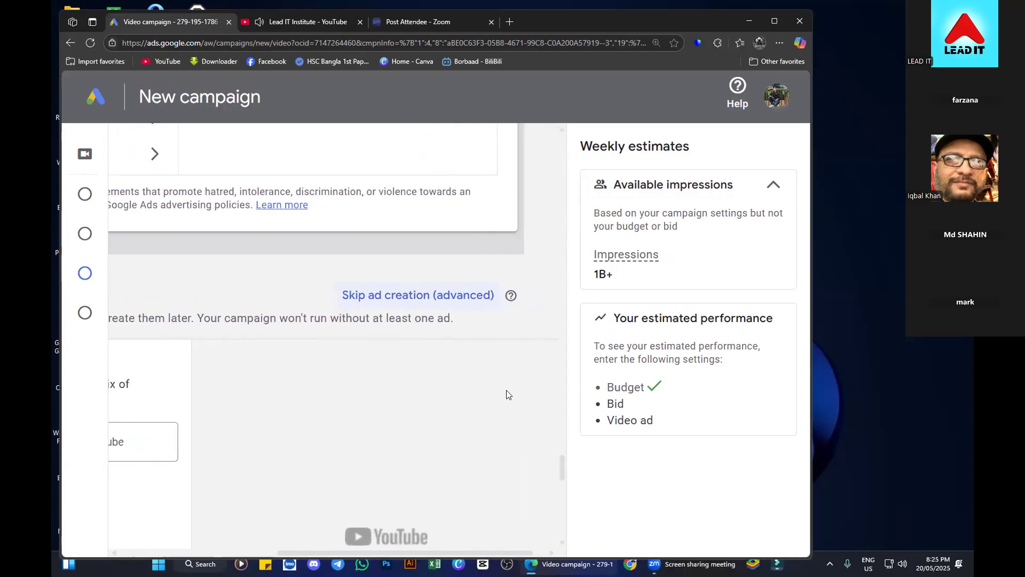
{"action": "scroll", "coordinate": [506, 395], "scroll_direction": "right", "scroll_amount": 2}
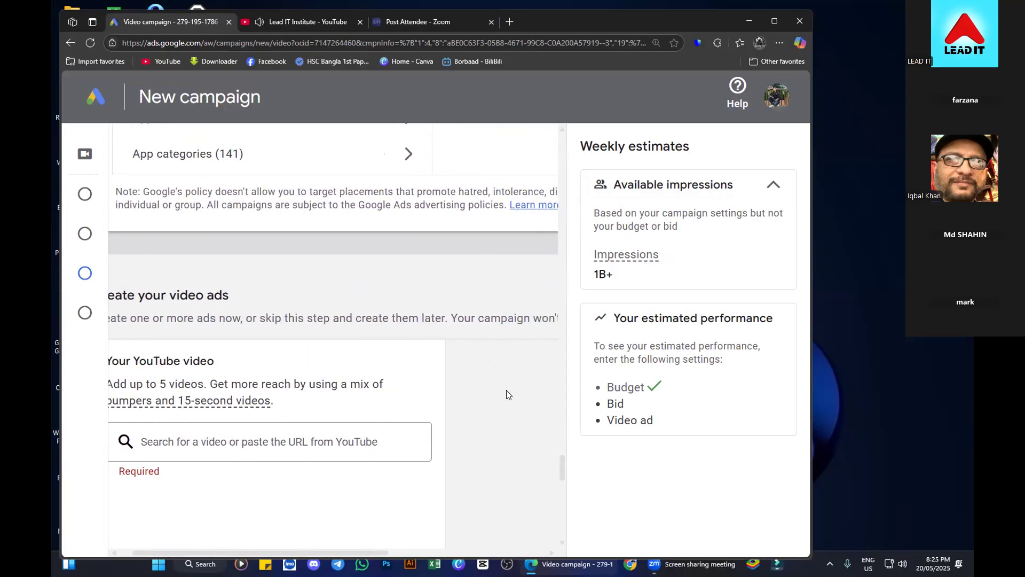
{"action": "scroll", "coordinate": [347, 435], "scroll_direction": "left", "scroll_amount": 2}
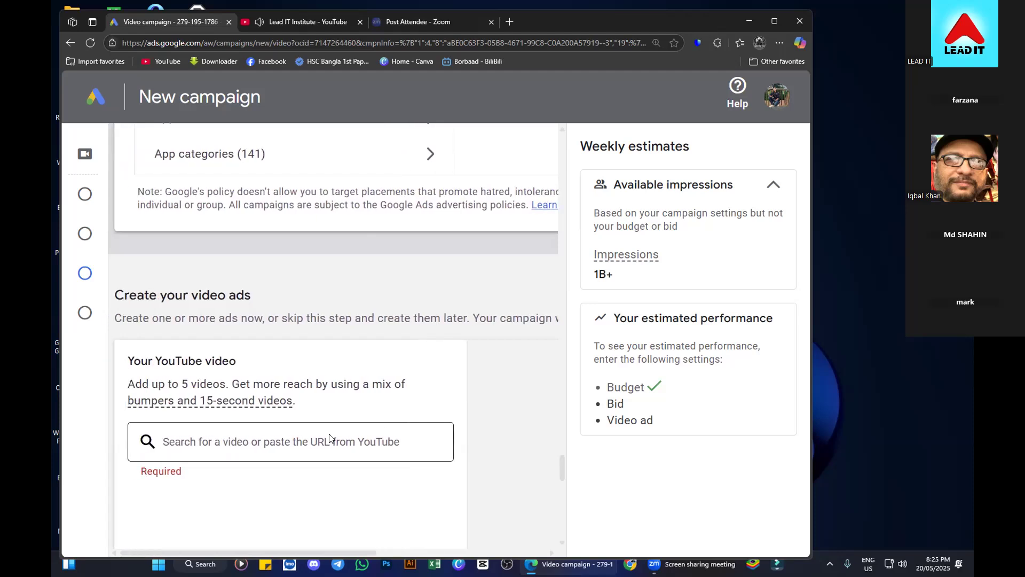
{"action": "double_click", "coordinate": [235, 400]}
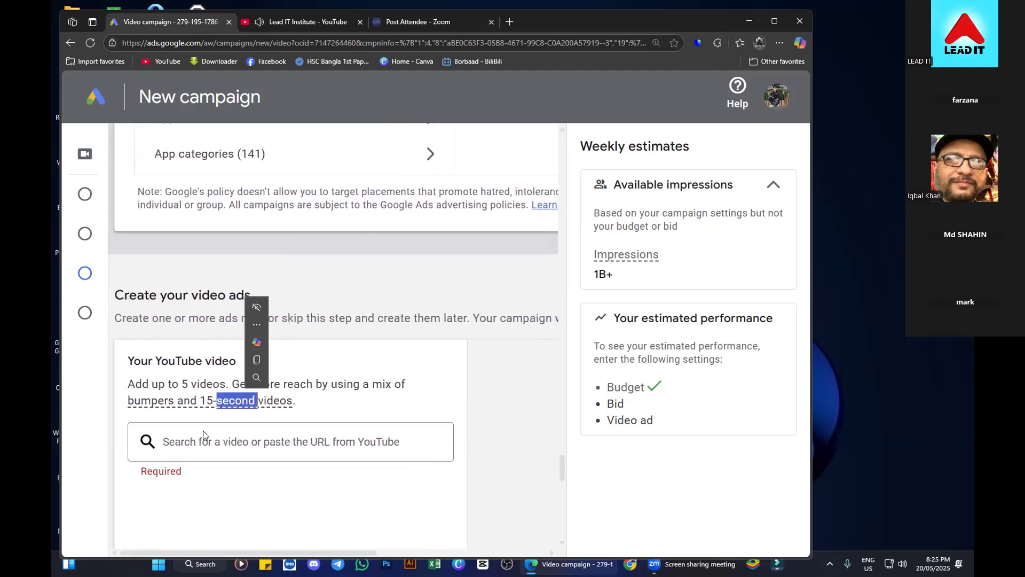
{"action": "left_click", "coordinate": [220, 403]}
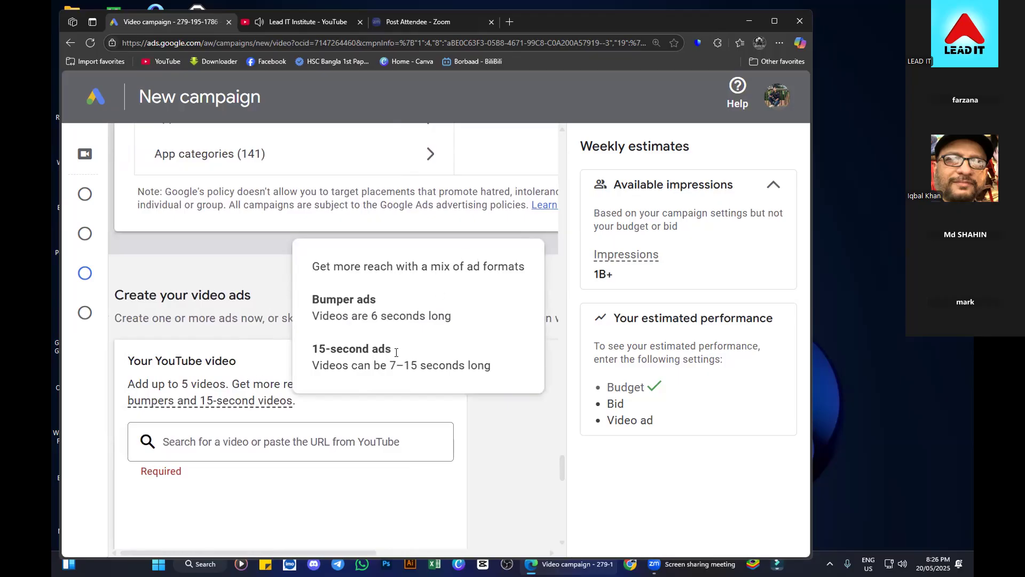
{"action": "left_click", "coordinate": [290, 455]}
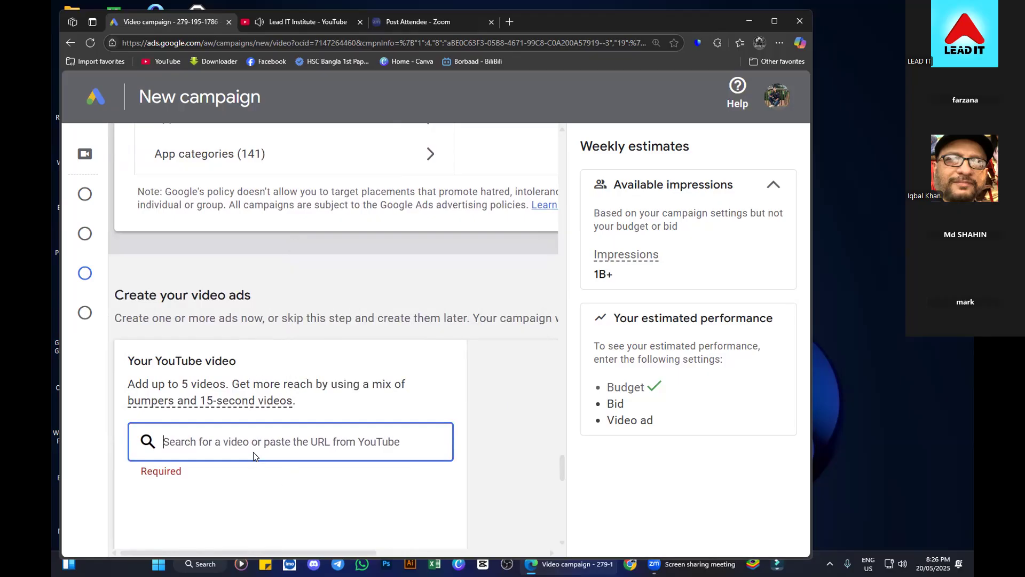
{"action": "scroll", "coordinate": [254, 456], "scroll_direction": "up", "scroll_amount": 15}
{"action": "scroll", "coordinate": [292, 368], "scroll_direction": "up", "scroll_amount": 15}
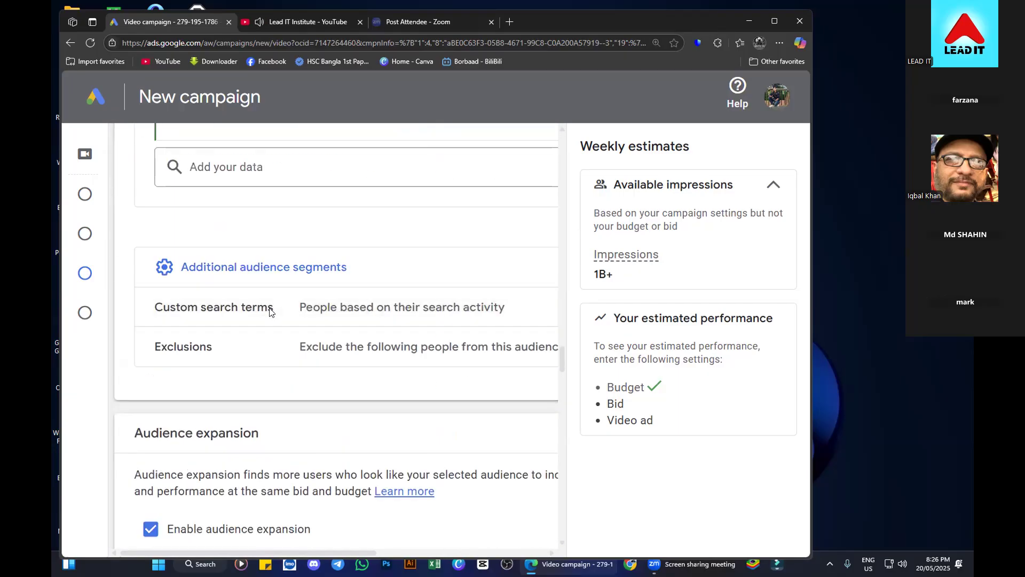
{"action": "scroll", "coordinate": [269, 313], "scroll_direction": "up", "scroll_amount": 3}
{"action": "mouse_move", "coordinate": [214, 318]}
{"action": "scroll", "coordinate": [316, 316], "scroll_direction": "up", "scroll_amount": 10}
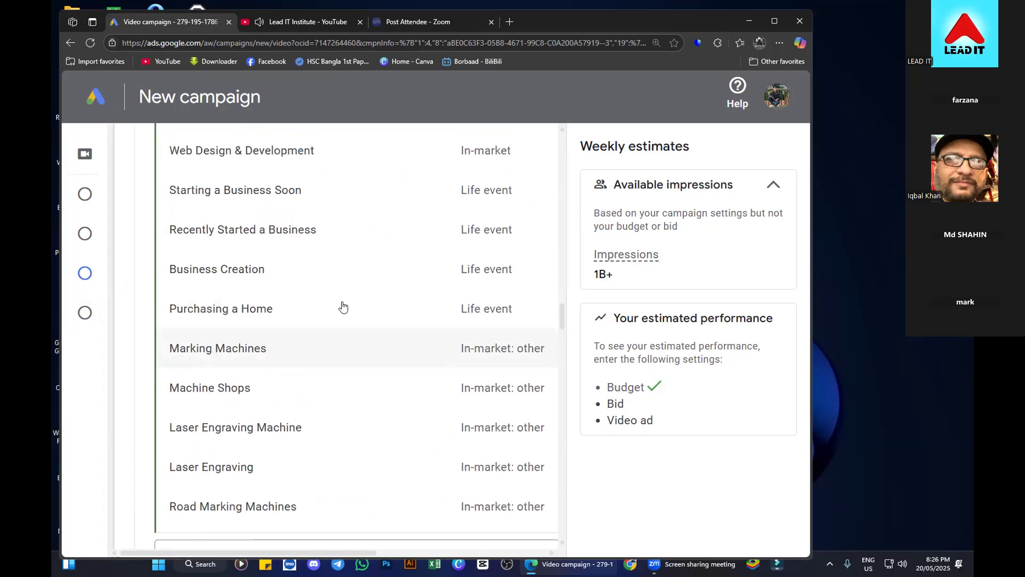
{"action": "scroll", "coordinate": [350, 312], "scroll_direction": "up", "scroll_amount": 10}
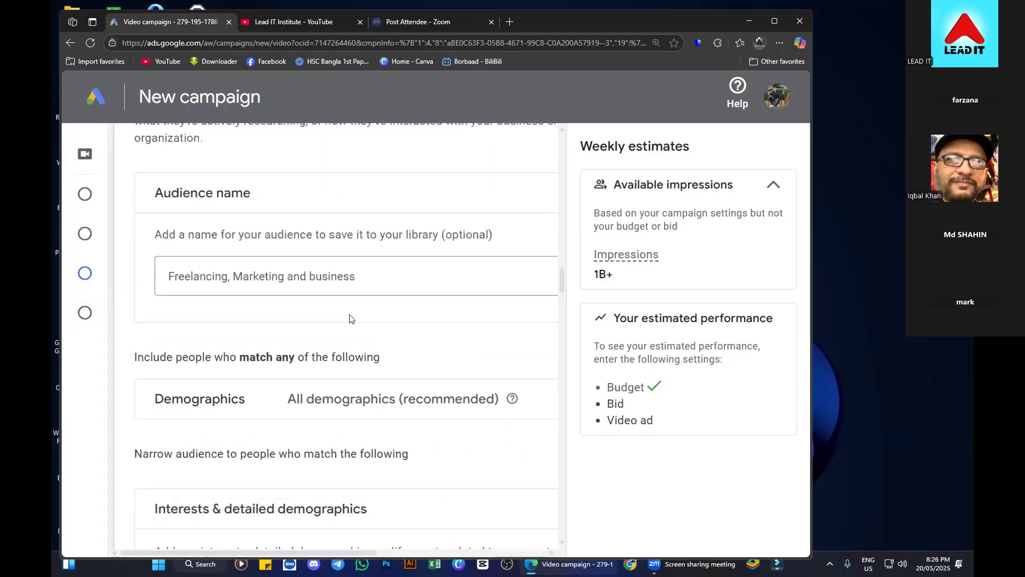
{"action": "scroll", "coordinate": [435, 312], "scroll_direction": "up", "scroll_amount": 15}
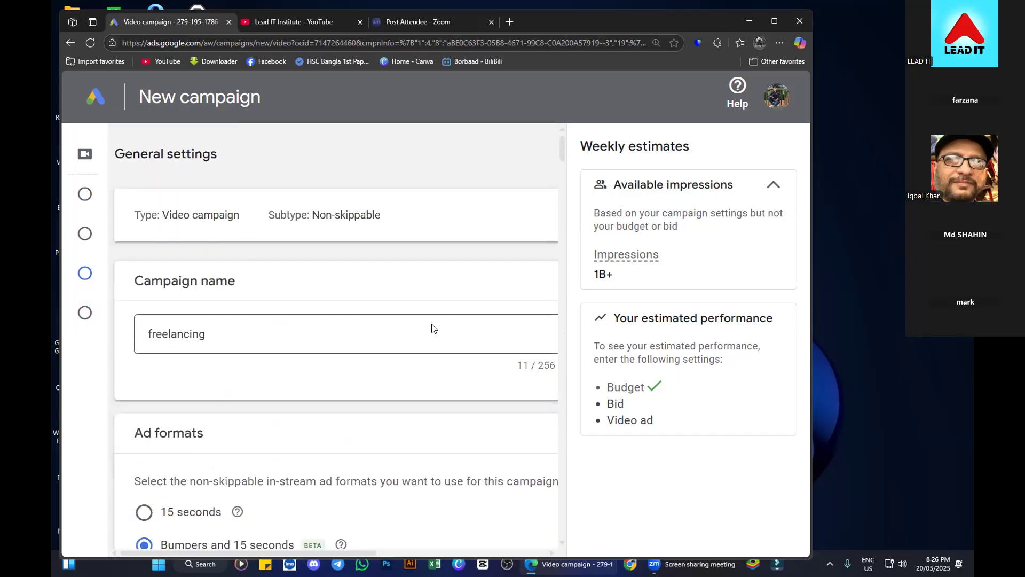
{"action": "scroll", "coordinate": [430, 328], "scroll_direction": "down", "scroll_amount": 1}
Set the ad format to 15 seconds and launch 'Create a video in a few steps' in a new tab
{"action": "left_click", "coordinate": [145, 460]}
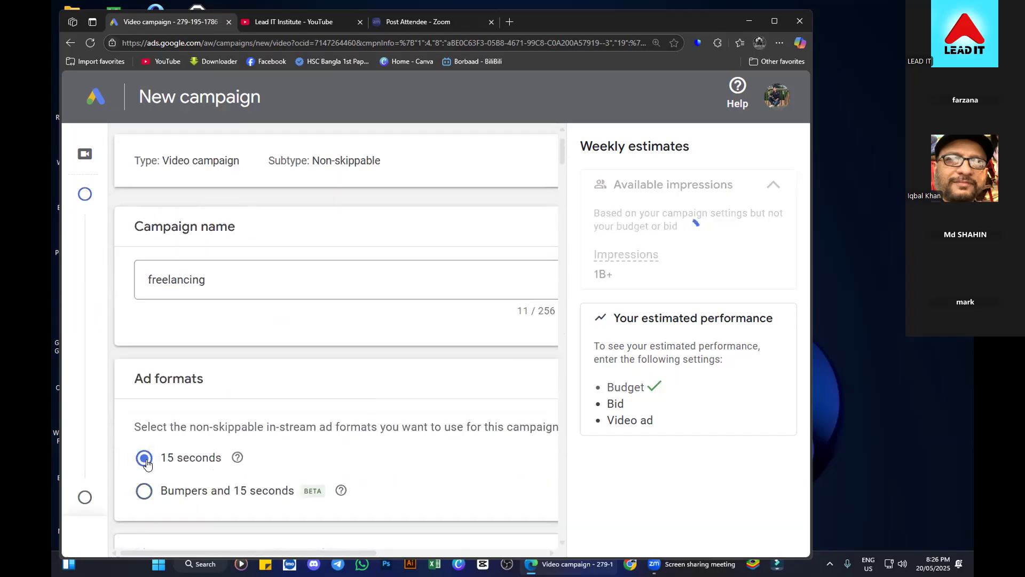
{"action": "scroll", "coordinate": [395, 436], "scroll_direction": "down", "scroll_amount": 15}
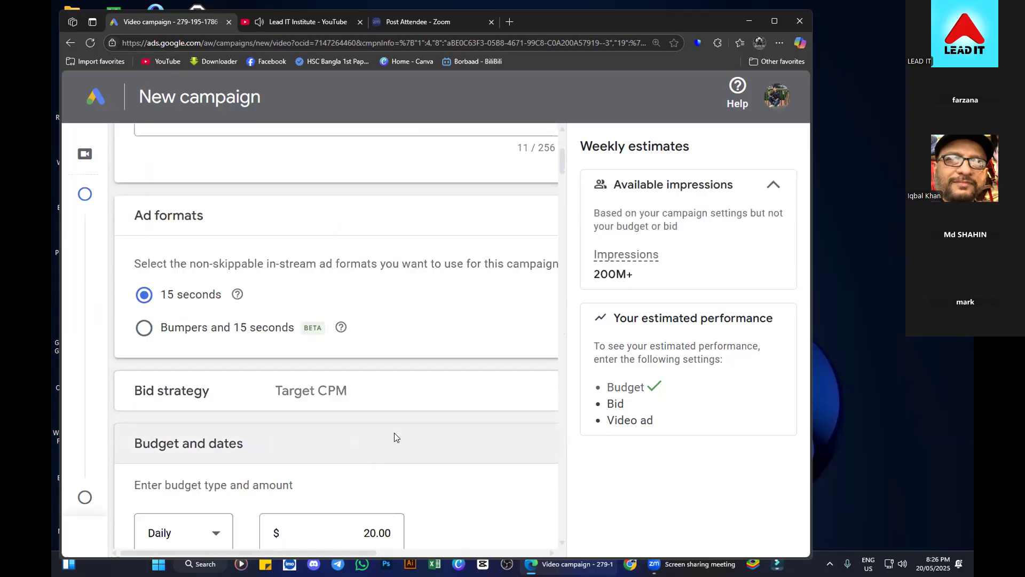
{"action": "scroll", "coordinate": [409, 438], "scroll_direction": "down", "scroll_amount": 20}
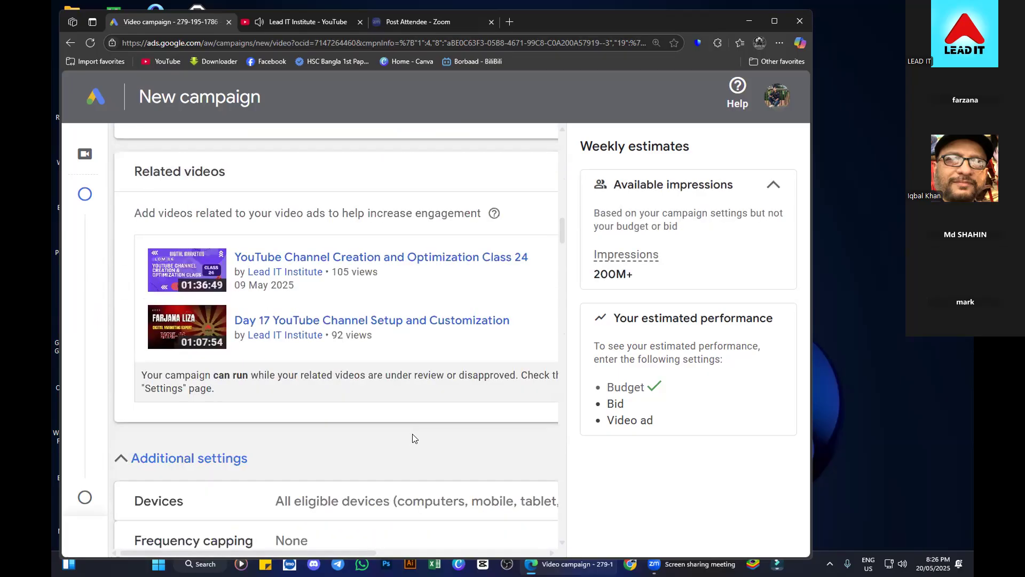
{"action": "scroll", "coordinate": [418, 437], "scroll_direction": "down", "scroll_amount": 15}
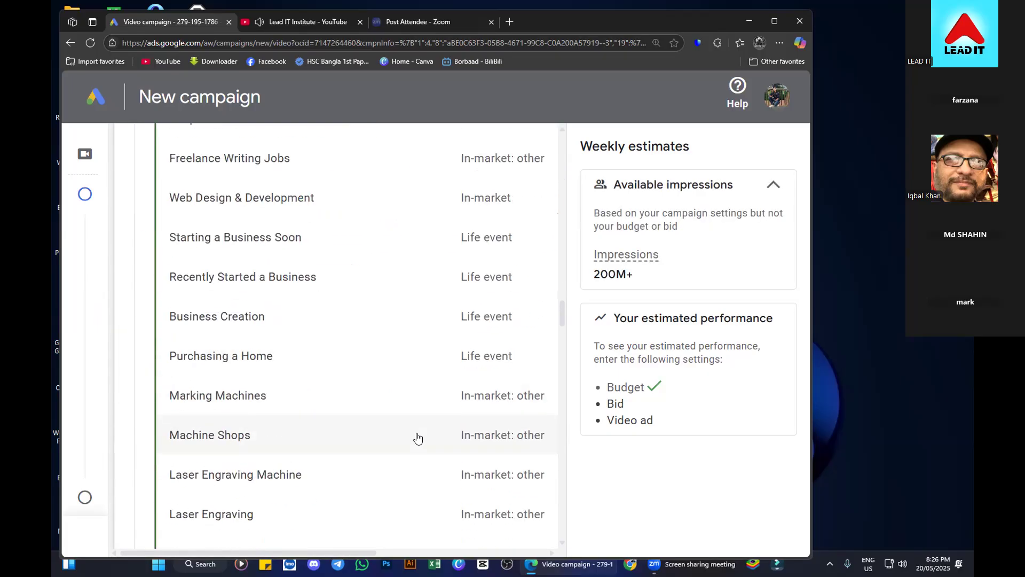
{"action": "scroll", "coordinate": [418, 437], "scroll_direction": "down", "scroll_amount": 15}
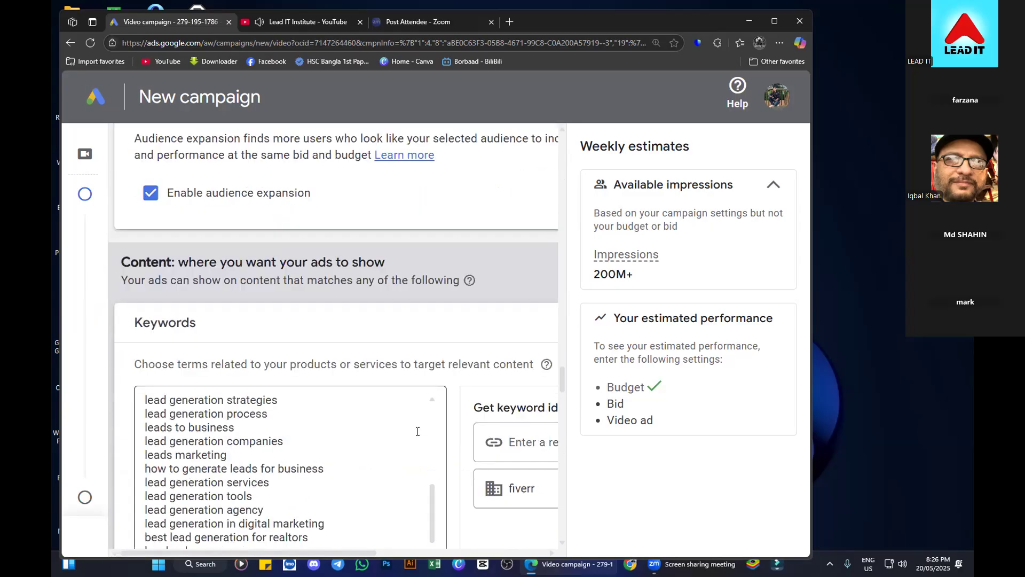
{"action": "scroll", "coordinate": [530, 461], "scroll_direction": "down", "scroll_amount": 3}
{"action": "scroll", "coordinate": [530, 462], "scroll_direction": "down", "scroll_amount": 12}
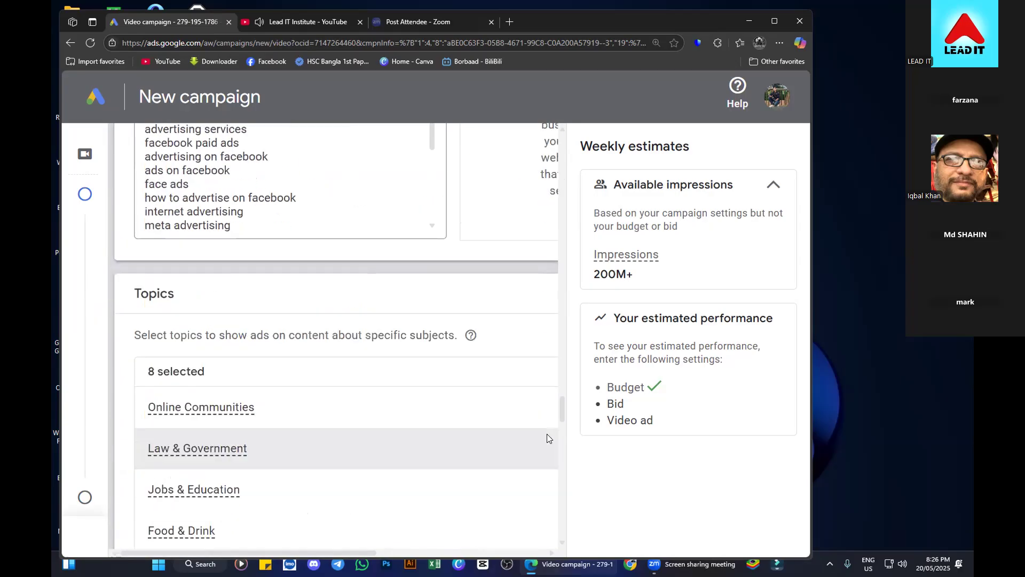
{"action": "scroll", "coordinate": [531, 492], "scroll_direction": "down", "scroll_amount": 12}
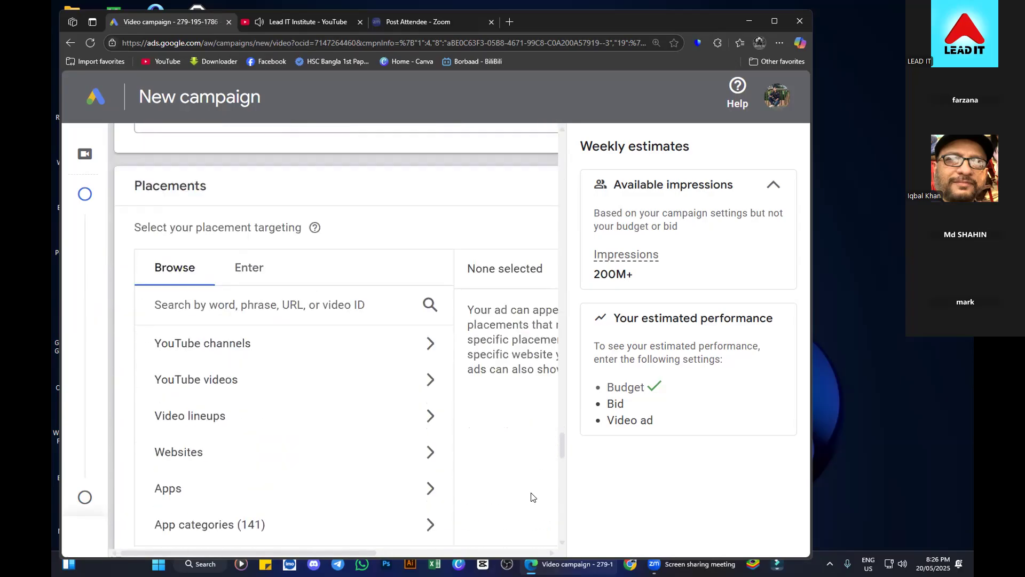
{"action": "scroll", "coordinate": [479, 497], "scroll_direction": "down", "scroll_amount": 3}
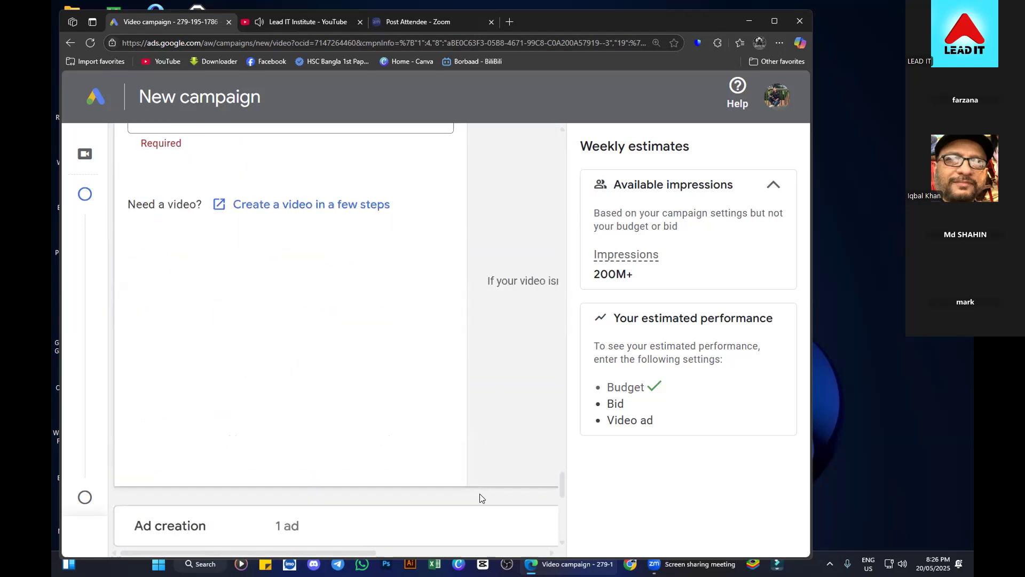
{"action": "scroll", "coordinate": [424, 477], "scroll_direction": "up", "scroll_amount": 2}
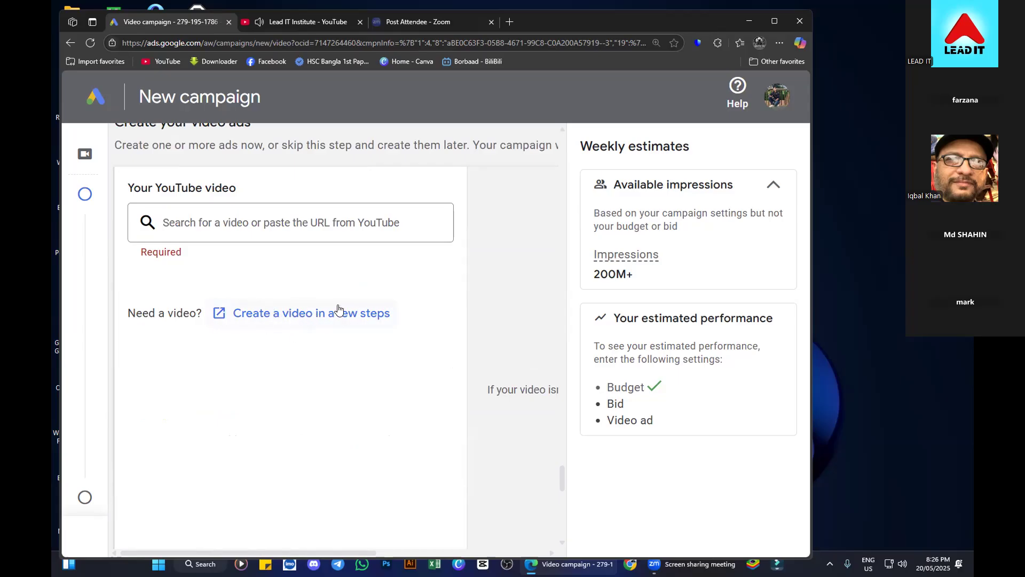
{"action": "left_click", "coordinate": [313, 315]}
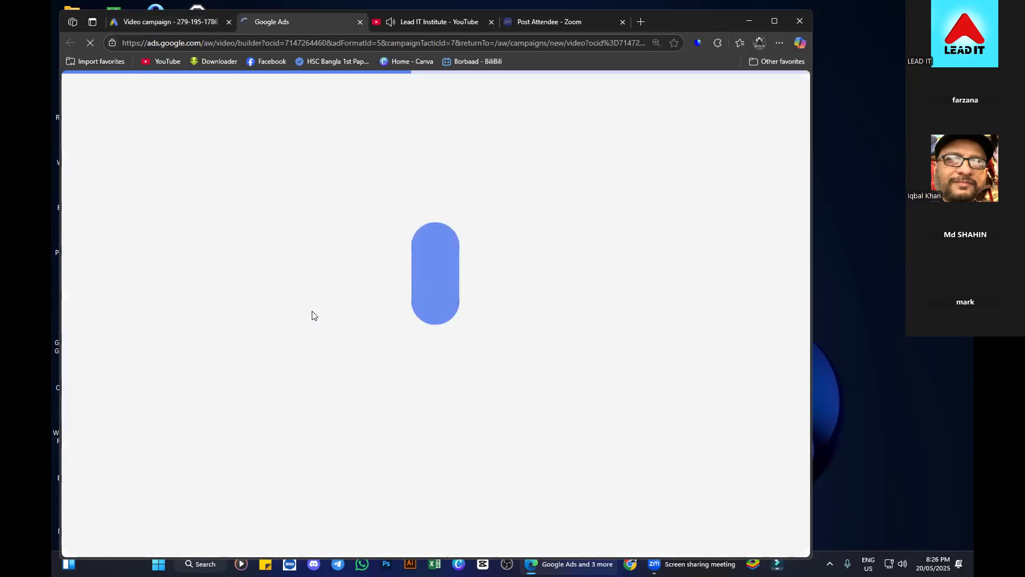
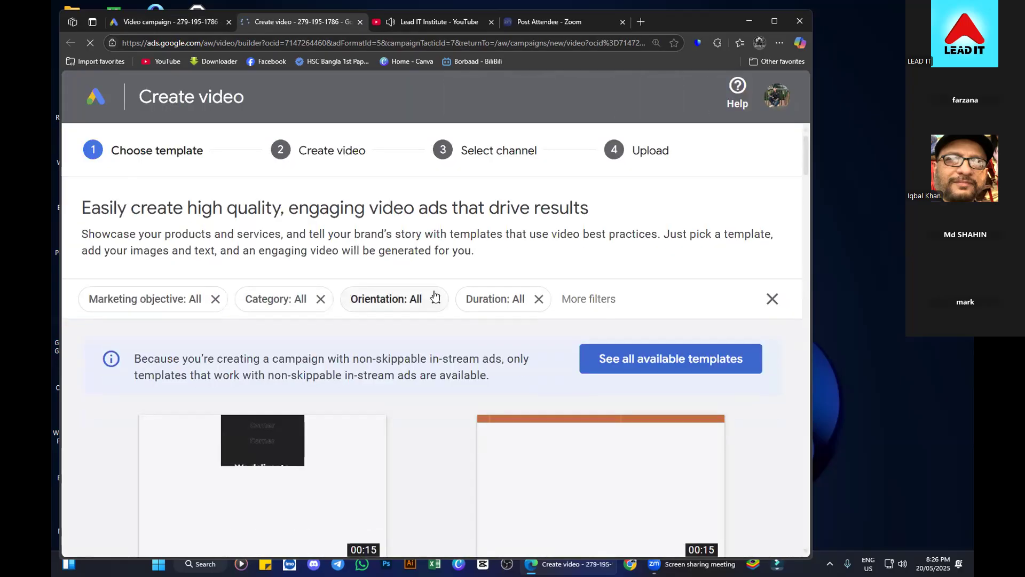
Browse the video templates and preview Striped wrapping paper (2 images, 1 logo, 5 text areas, 00:15)
{"action": "scroll", "coordinate": [433, 451], "scroll_direction": "down", "scroll_amount": 2}
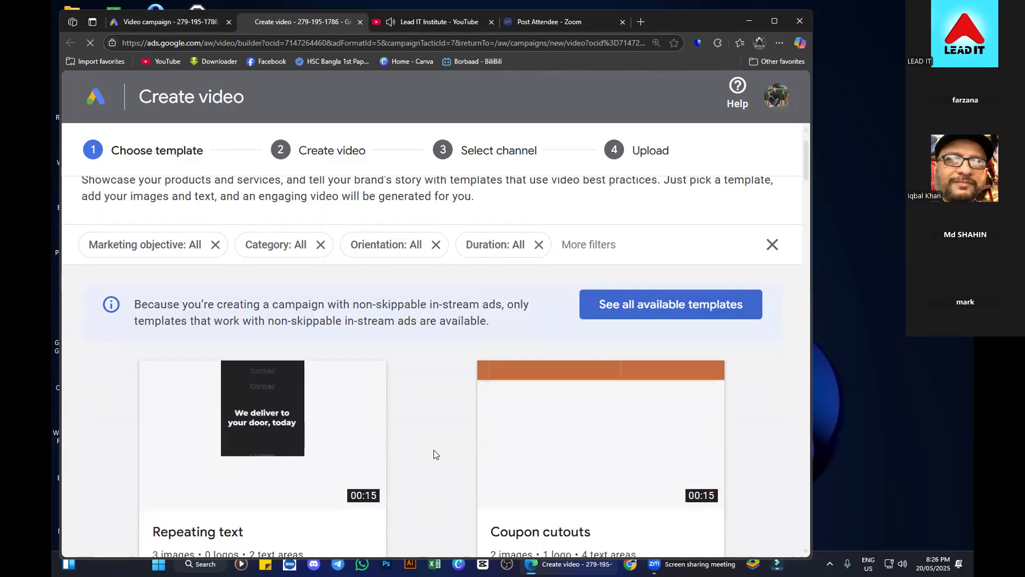
{"action": "scroll", "coordinate": [434, 449], "scroll_direction": "down", "scroll_amount": 1}
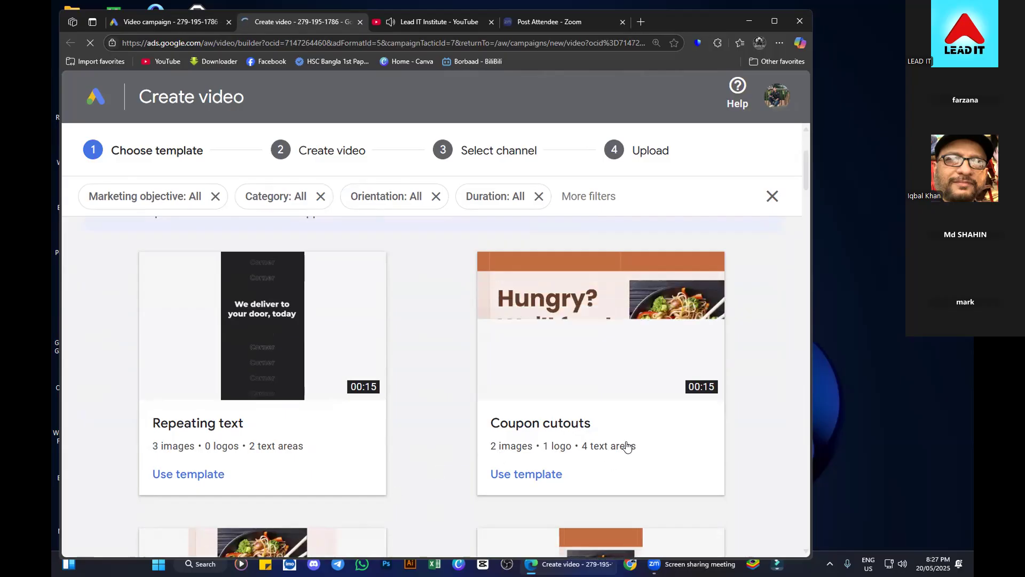
{"action": "scroll", "coordinate": [737, 446], "scroll_direction": "down", "scroll_amount": 1}
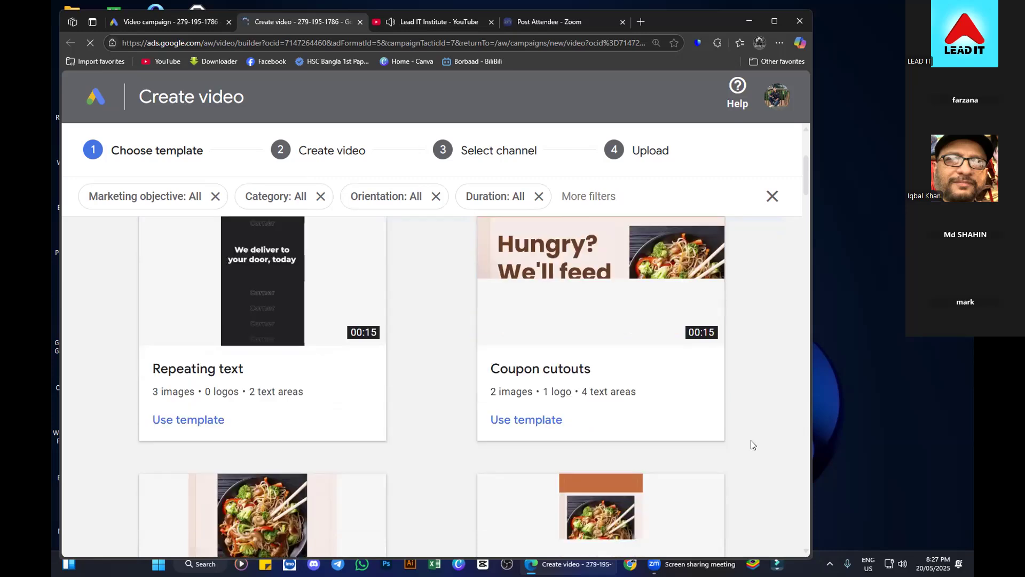
{"action": "scroll", "coordinate": [716, 368], "scroll_direction": "down", "scroll_amount": 1}
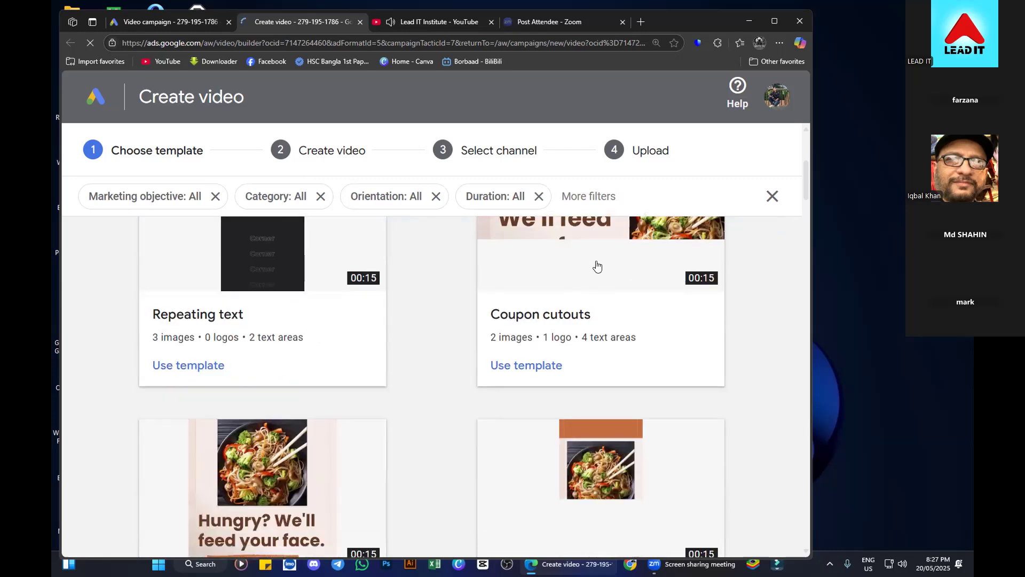
{"action": "scroll", "coordinate": [437, 370], "scroll_direction": "down", "scroll_amount": 3}
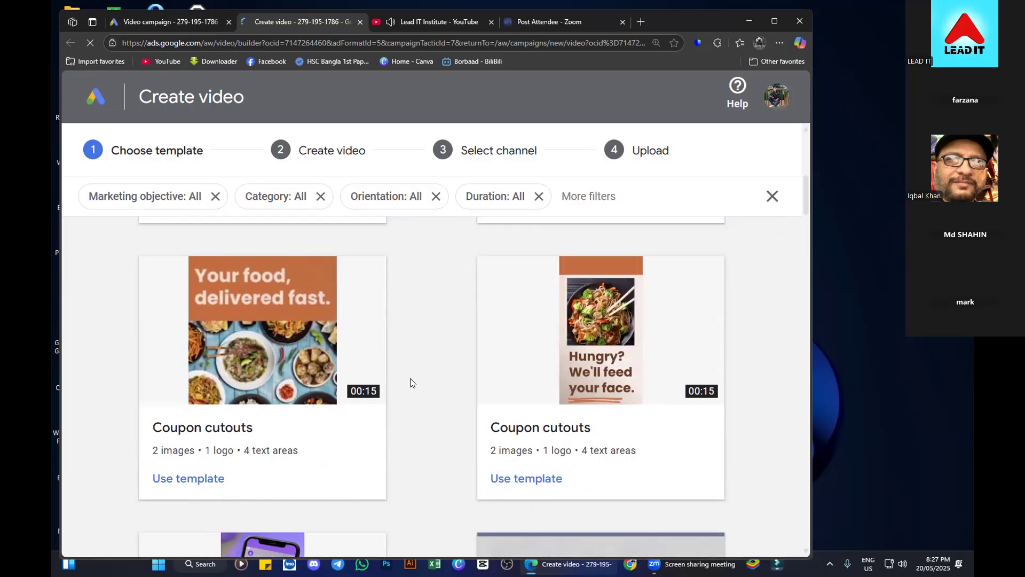
{"action": "scroll", "coordinate": [411, 382], "scroll_direction": "down", "scroll_amount": 1}
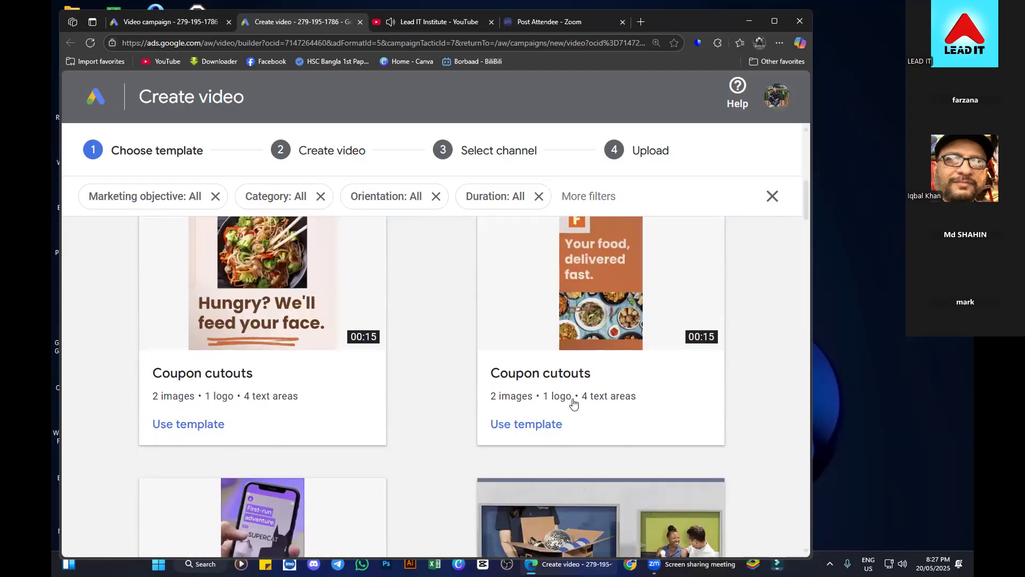
{"action": "scroll", "coordinate": [601, 402], "scroll_direction": "up", "scroll_amount": 1}
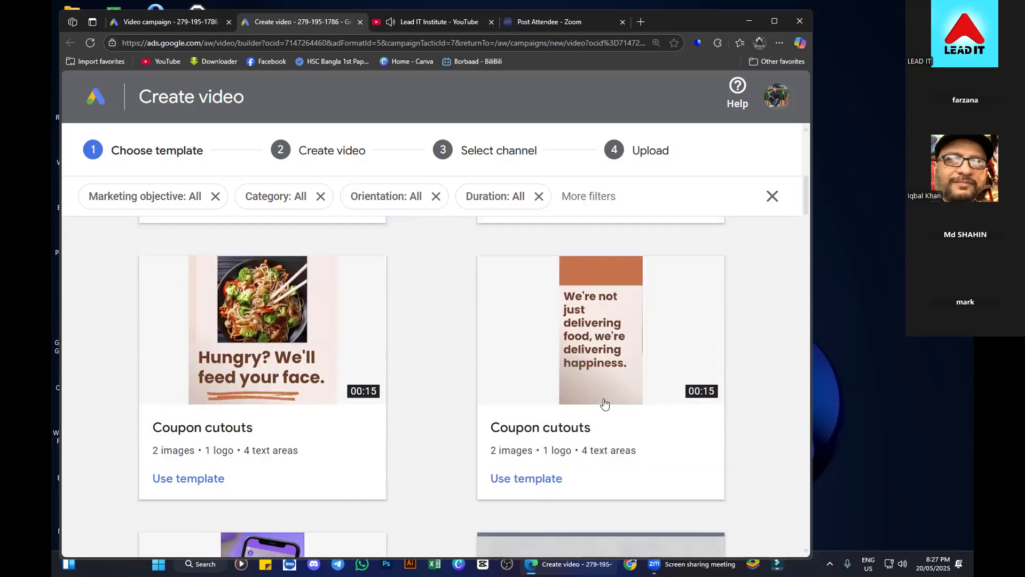
{"action": "scroll", "coordinate": [422, 382], "scroll_direction": "down", "scroll_amount": 4}
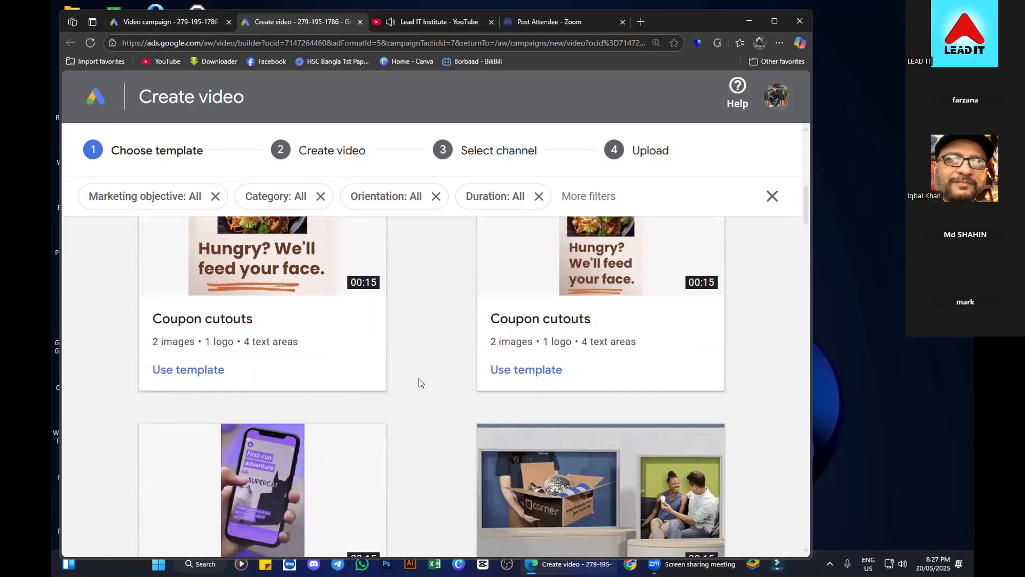
{"action": "scroll", "coordinate": [419, 382], "scroll_direction": "down", "scroll_amount": 1}
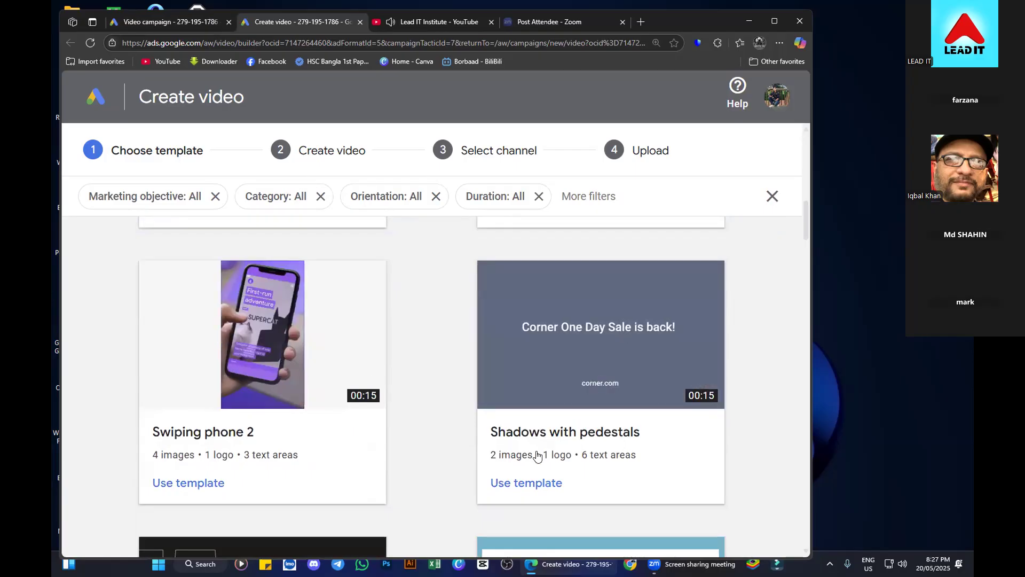
{"action": "scroll", "coordinate": [433, 451], "scroll_direction": "down", "scroll_amount": 2}
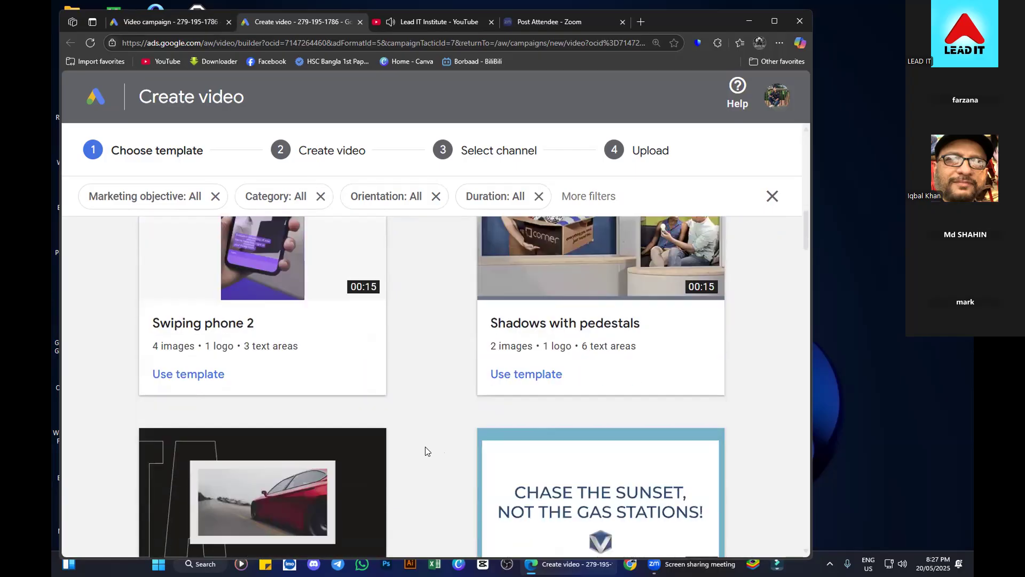
{"action": "scroll", "coordinate": [425, 451], "scroll_direction": "down", "scroll_amount": 2}
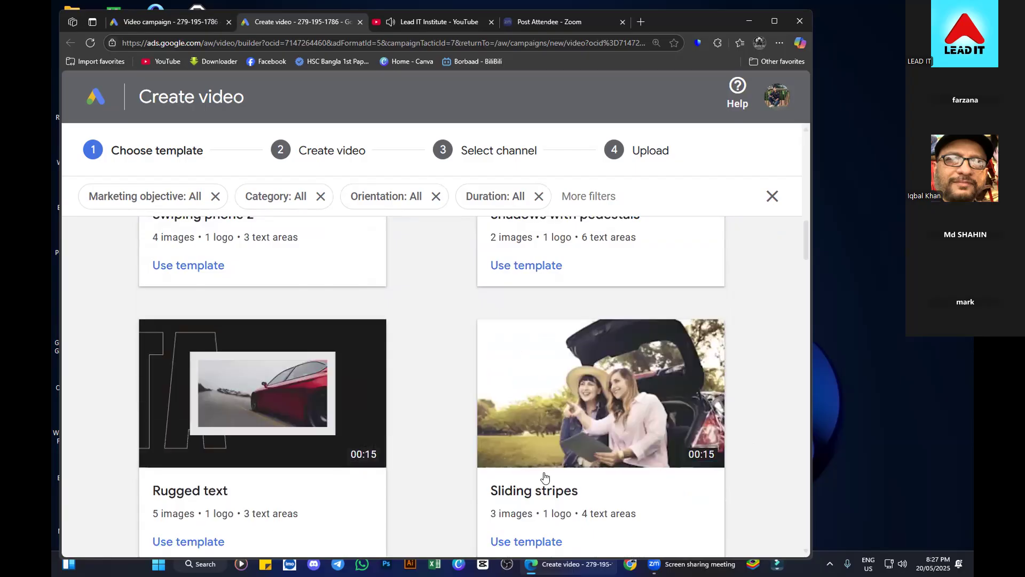
{"action": "scroll", "coordinate": [718, 510], "scroll_direction": "down", "scroll_amount": 3}
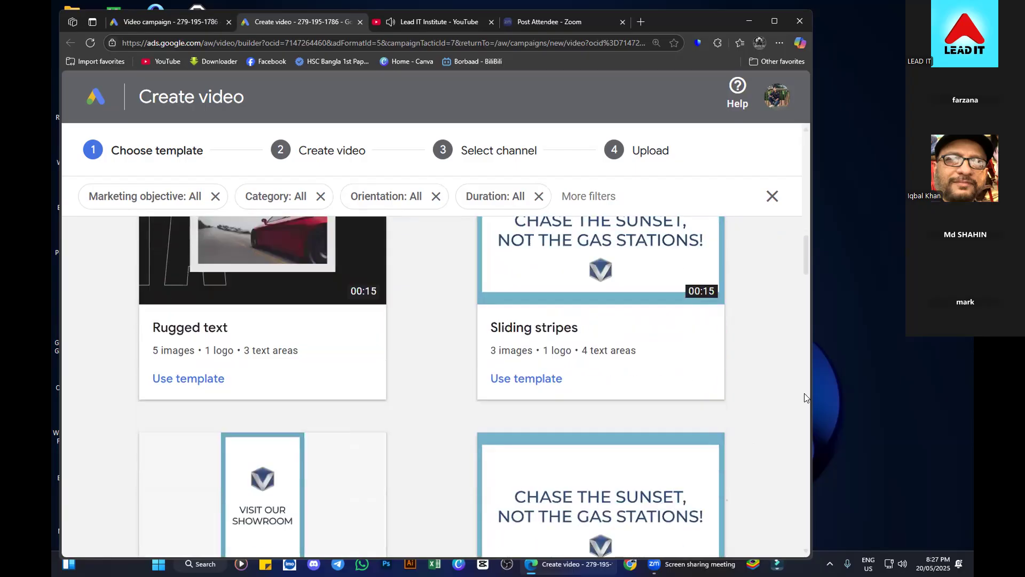
{"action": "scroll", "coordinate": [434, 415], "scroll_direction": "down", "scroll_amount": 3}
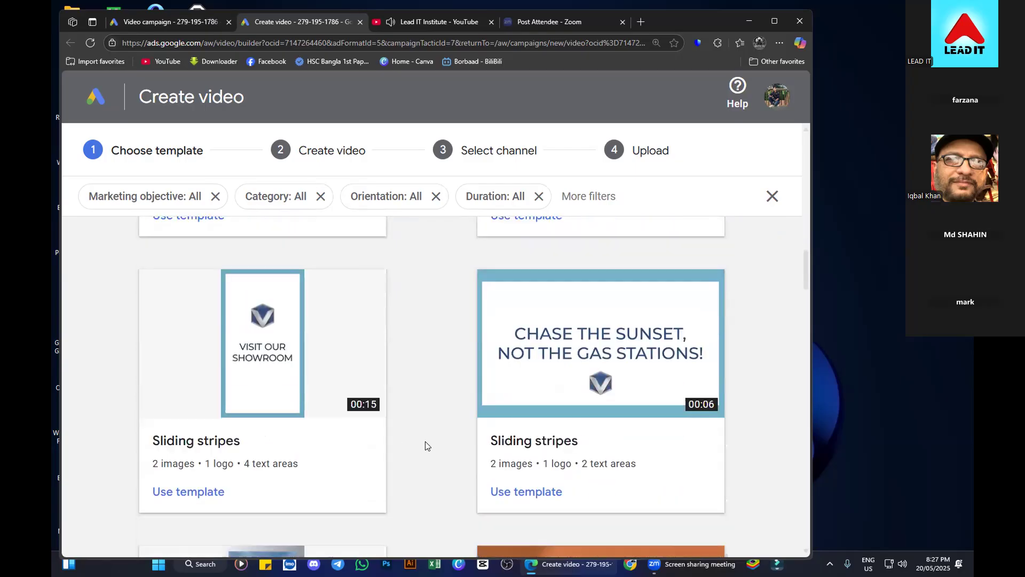
{"action": "scroll", "coordinate": [428, 445], "scroll_direction": "down", "scroll_amount": 1}
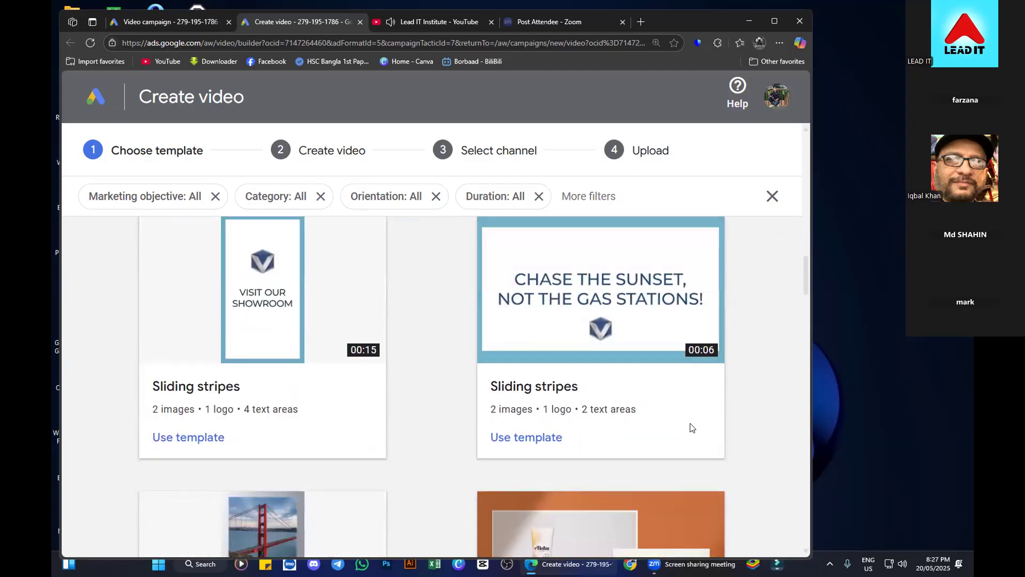
{"action": "scroll", "coordinate": [748, 442], "scroll_direction": "down", "scroll_amount": 2}
{"action": "scroll", "coordinate": [749, 442], "scroll_direction": "up", "scroll_amount": 3}
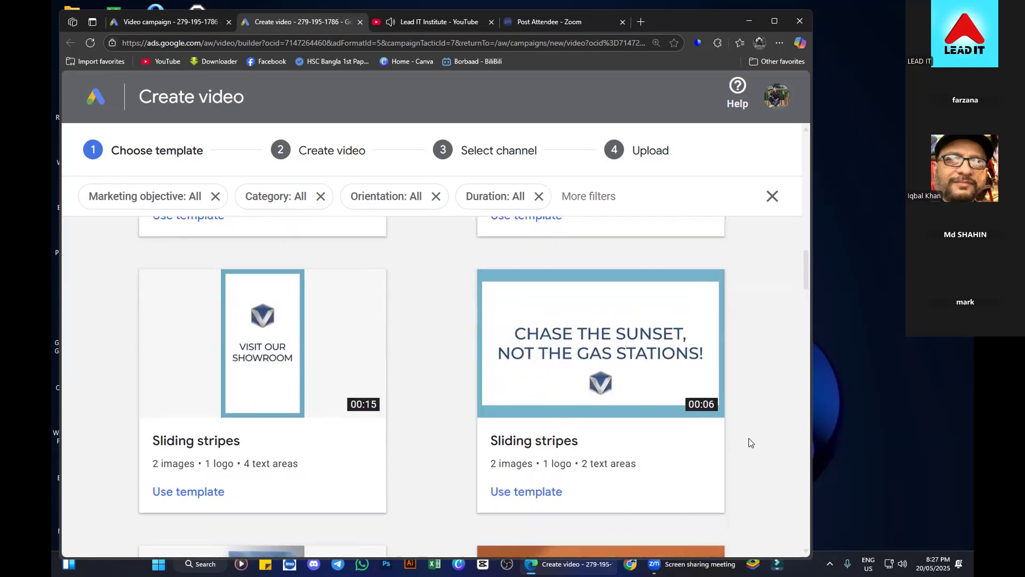
{"action": "scroll", "coordinate": [753, 444], "scroll_direction": "up", "scroll_amount": 2}
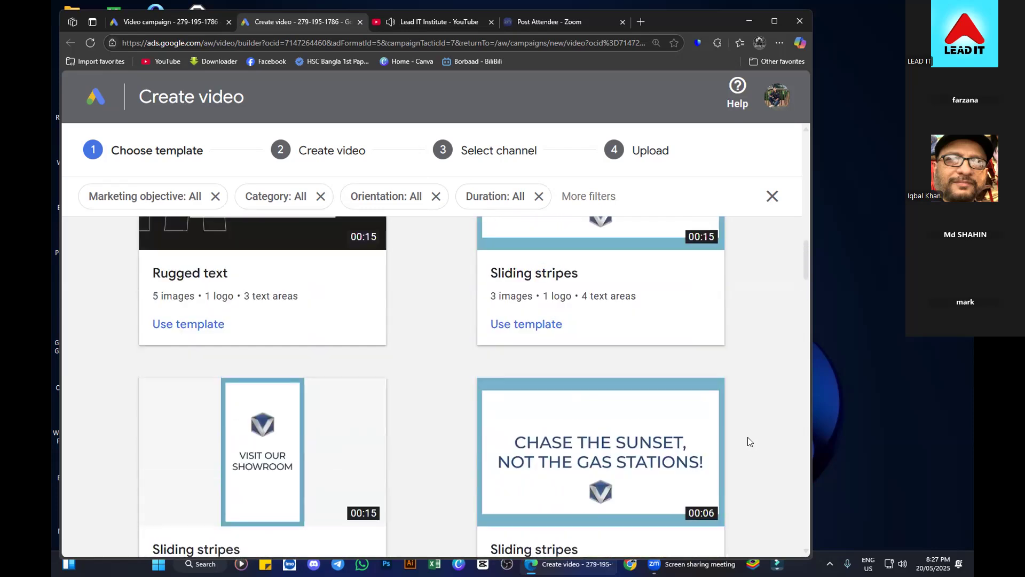
{"action": "scroll", "coordinate": [750, 442], "scroll_direction": "up", "scroll_amount": 3}
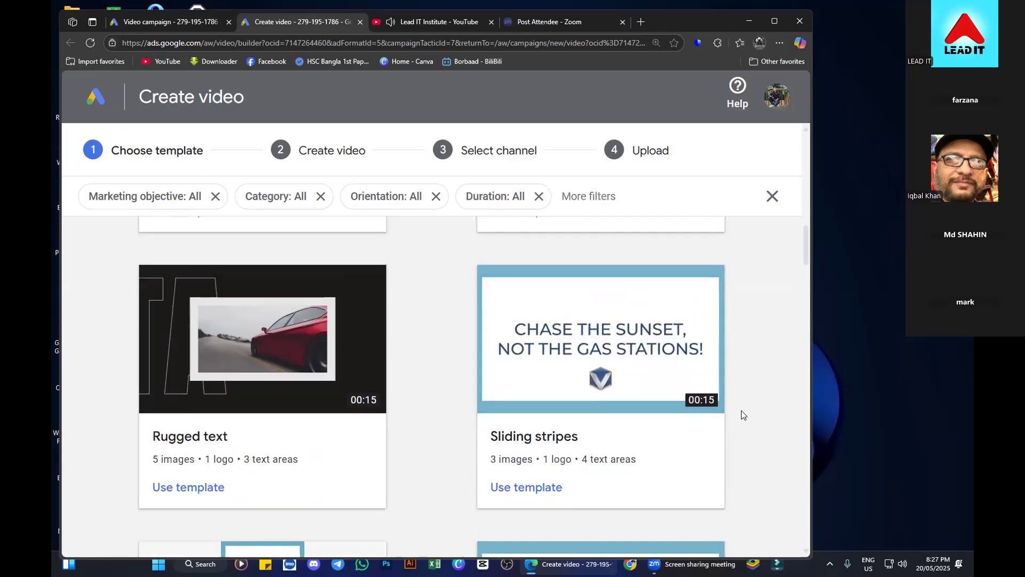
{"action": "scroll", "coordinate": [748, 413], "scroll_direction": "down", "scroll_amount": 4}
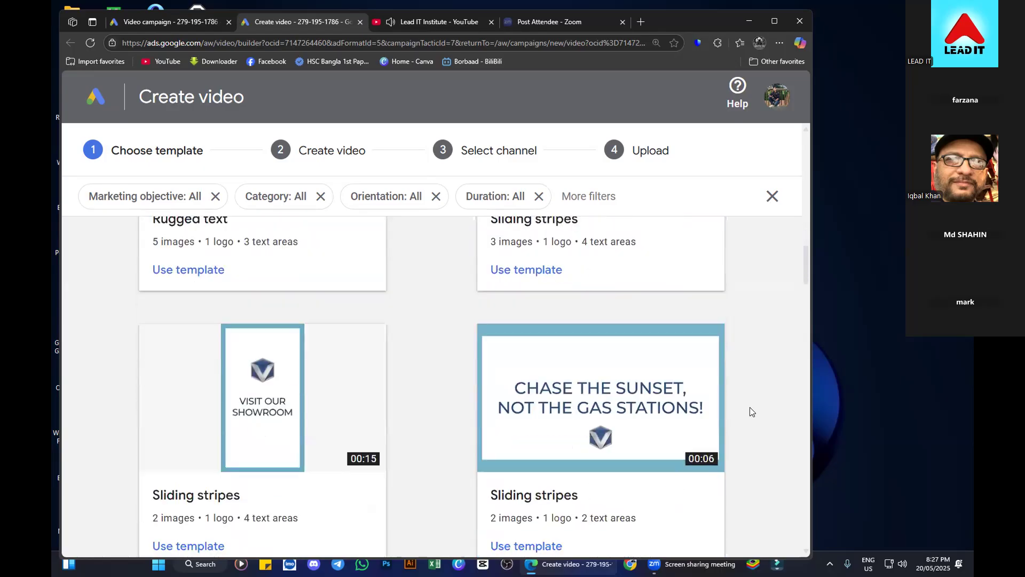
{"action": "scroll", "coordinate": [750, 412], "scroll_direction": "down", "scroll_amount": 6}
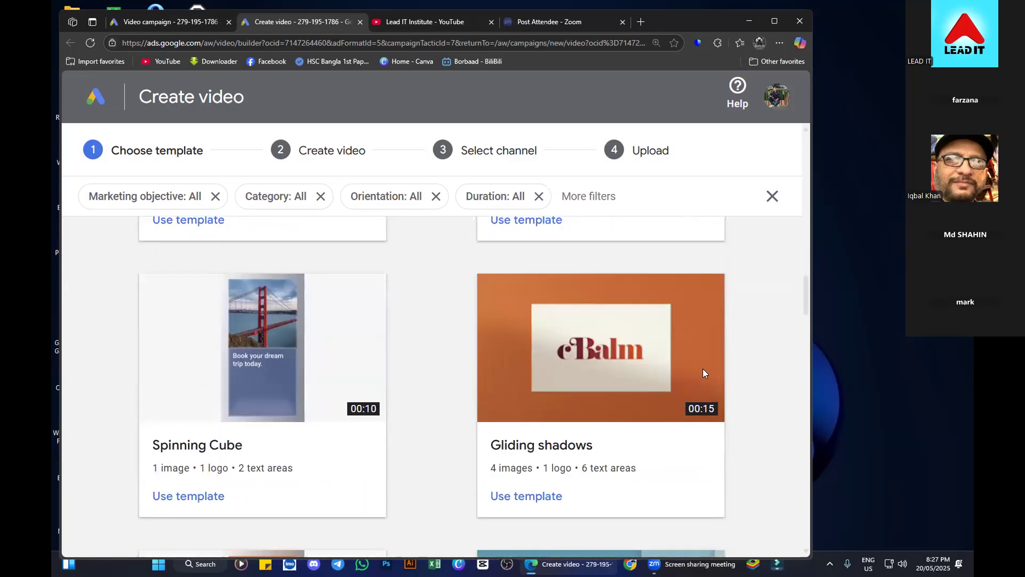
{"action": "scroll", "coordinate": [737, 393], "scroll_direction": "down", "scroll_amount": 2}
{"action": "scroll", "coordinate": [759, 410], "scroll_direction": "down", "scroll_amount": 2}
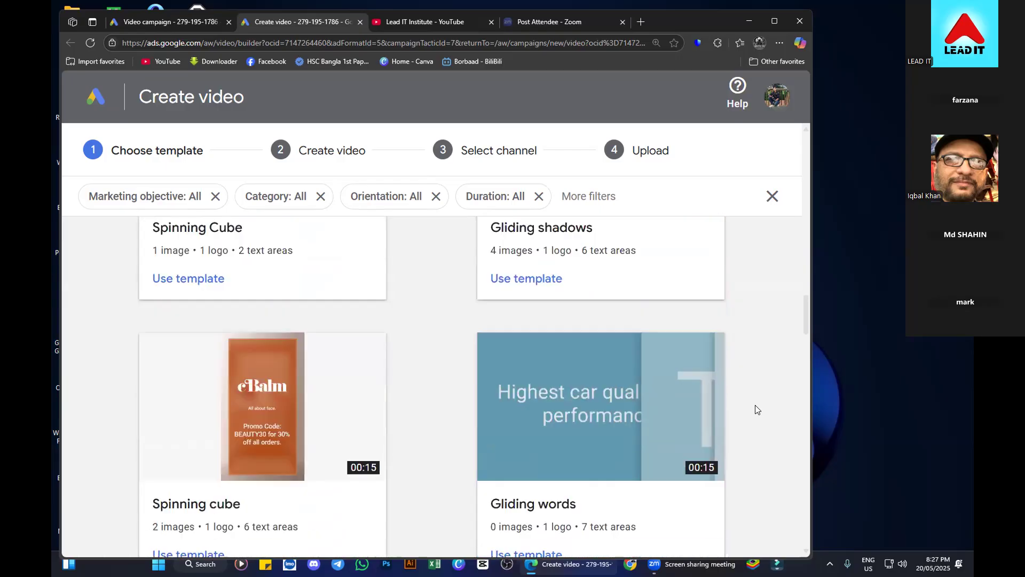
{"action": "scroll", "coordinate": [735, 408], "scroll_direction": "down", "scroll_amount": 2}
{"action": "scroll", "coordinate": [735, 408], "scroll_direction": "down", "scroll_amount": 4}
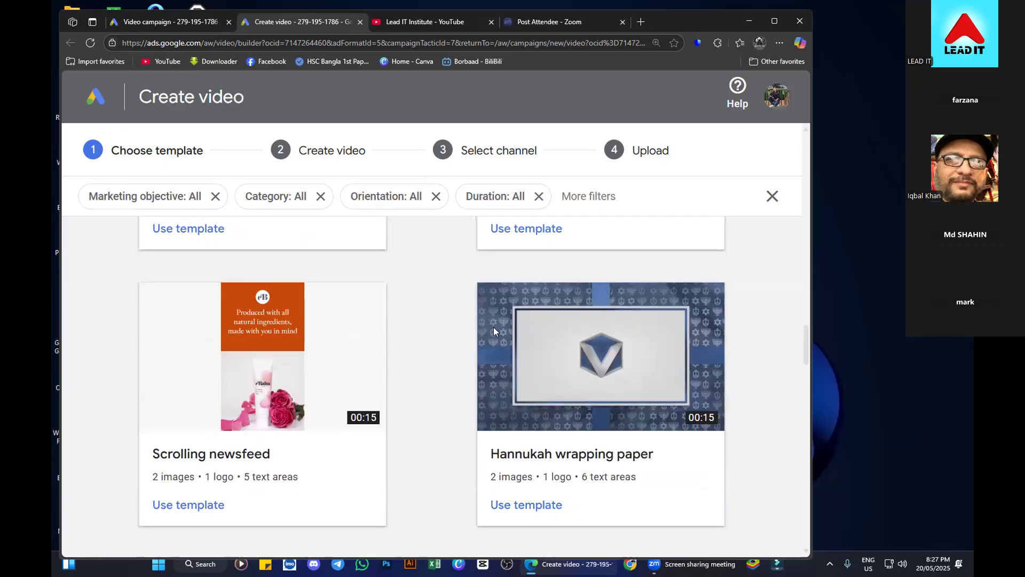
{"action": "scroll", "coordinate": [426, 381], "scroll_direction": "up", "scroll_amount": 12}
{"action": "scroll", "coordinate": [426, 380], "scroll_direction": "up", "scroll_amount": 4}
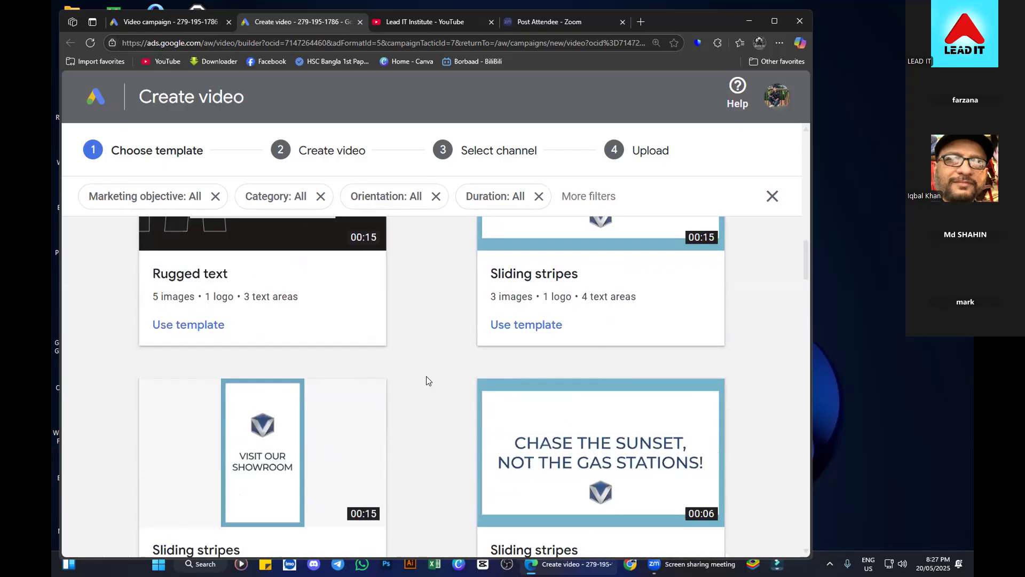
{"action": "scroll", "coordinate": [427, 380], "scroll_direction": "up", "scroll_amount": 13}
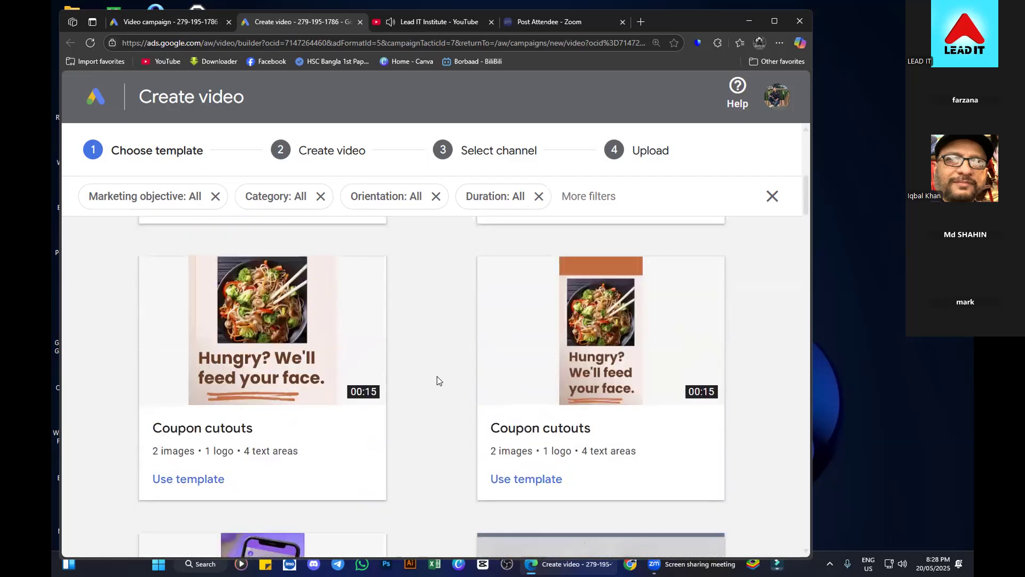
{"action": "scroll", "coordinate": [438, 380], "scroll_direction": "up", "scroll_amount": 1}
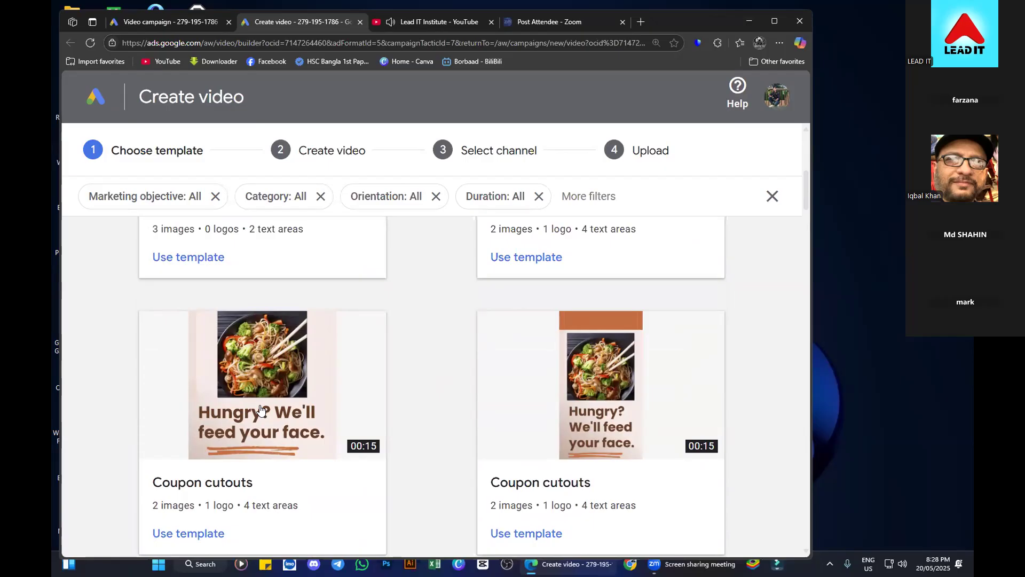
{"action": "scroll", "coordinate": [260, 410], "scroll_direction": "up", "scroll_amount": 1}
{"action": "scroll", "coordinate": [420, 403], "scroll_direction": "up", "scroll_amount": 1}
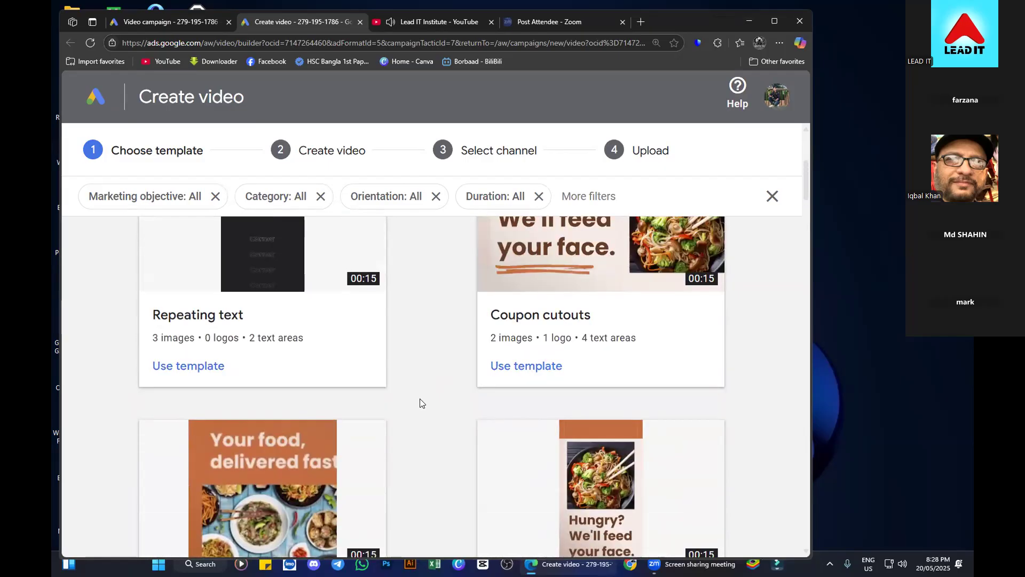
{"action": "scroll", "coordinate": [420, 404], "scroll_direction": "up", "scroll_amount": 3}
{"action": "scroll", "coordinate": [421, 404], "scroll_direction": "down", "scroll_amount": 5}
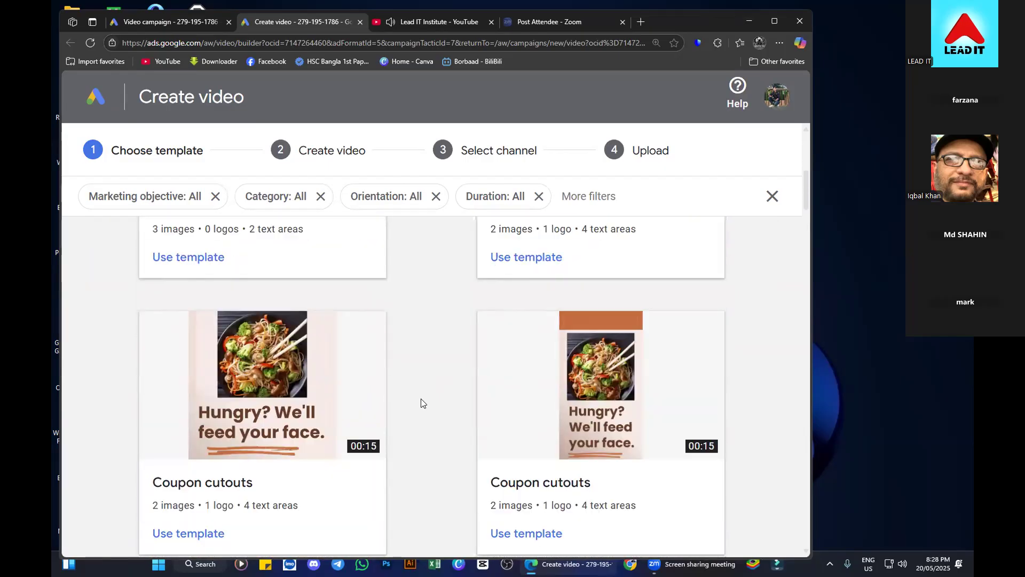
{"action": "scroll", "coordinate": [422, 403], "scroll_direction": "up", "scroll_amount": 1}
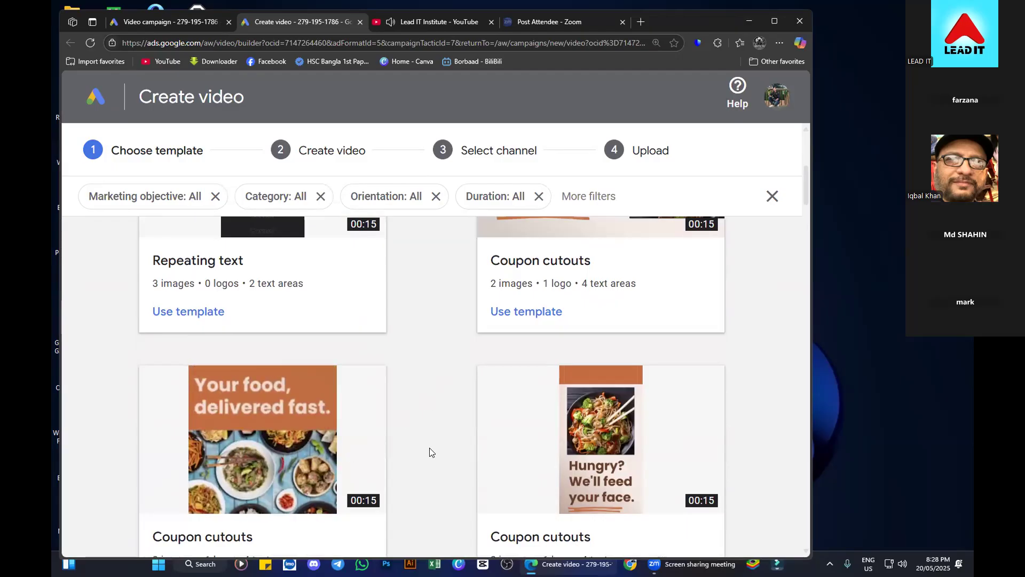
{"action": "scroll", "coordinate": [430, 451], "scroll_direction": "down", "scroll_amount": 9}
{"action": "scroll", "coordinate": [432, 452], "scroll_direction": "down", "scroll_amount": 5}
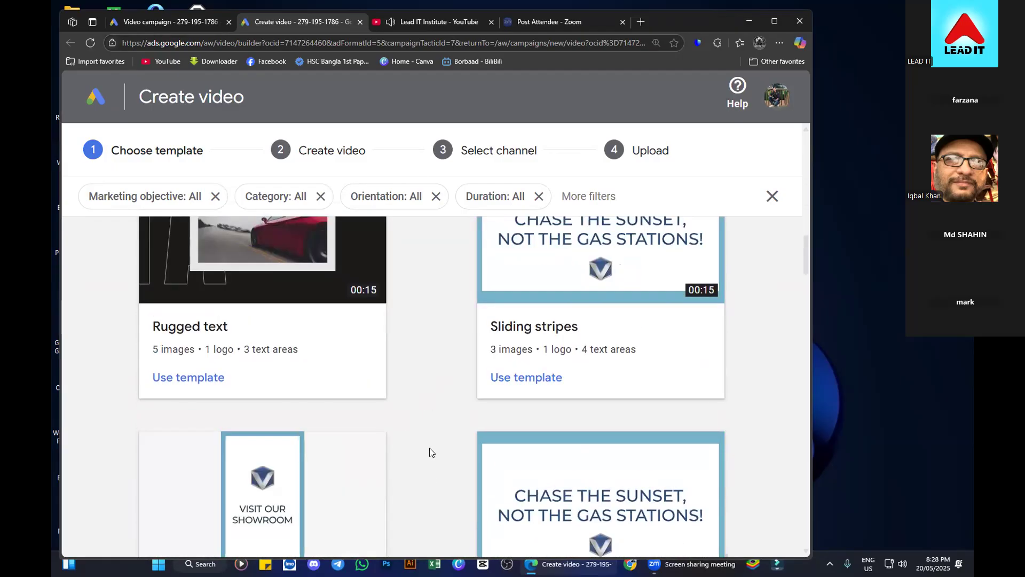
{"action": "scroll", "coordinate": [431, 452], "scroll_direction": "up", "scroll_amount": 3}
{"action": "scroll", "coordinate": [431, 452], "scroll_direction": "up", "scroll_amount": 2}
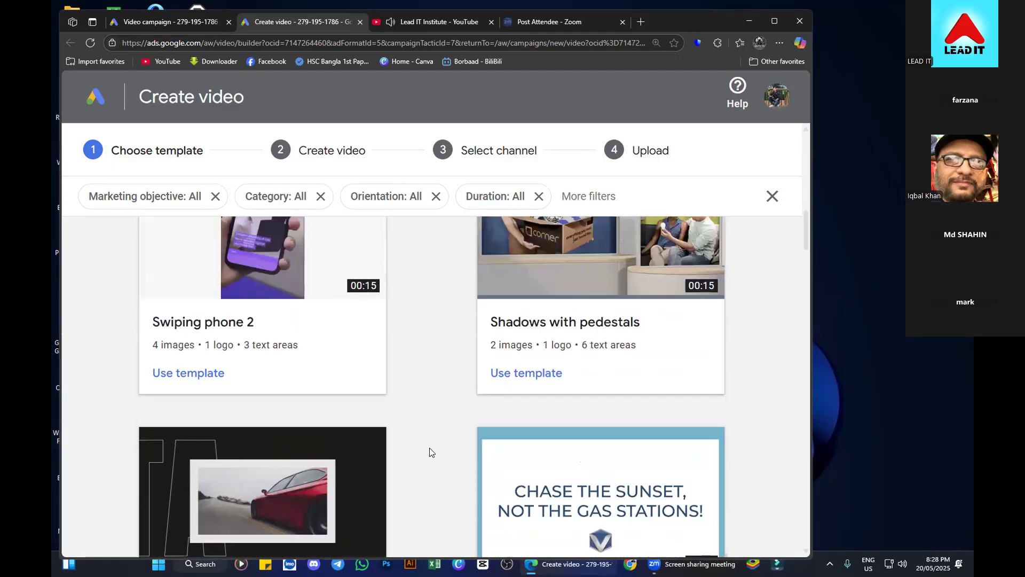
{"action": "scroll", "coordinate": [432, 452], "scroll_direction": "up", "scroll_amount": 1}
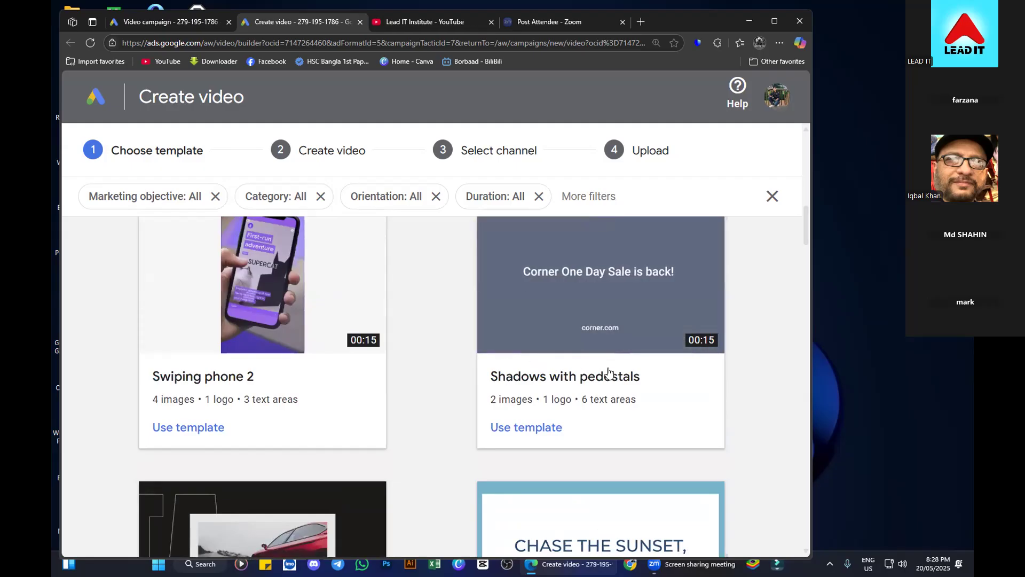
{"action": "scroll", "coordinate": [398, 414], "scroll_direction": "down", "scroll_amount": 4}
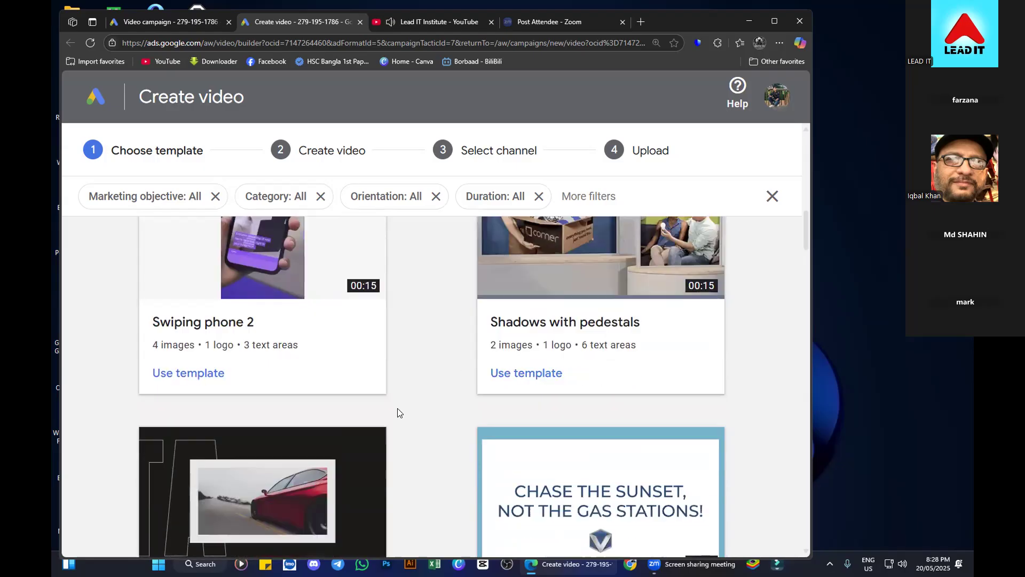
{"action": "scroll", "coordinate": [398, 414], "scroll_direction": "down", "scroll_amount": 5}
{"action": "scroll", "coordinate": [402, 416], "scroll_direction": "up", "scroll_amount": 3}
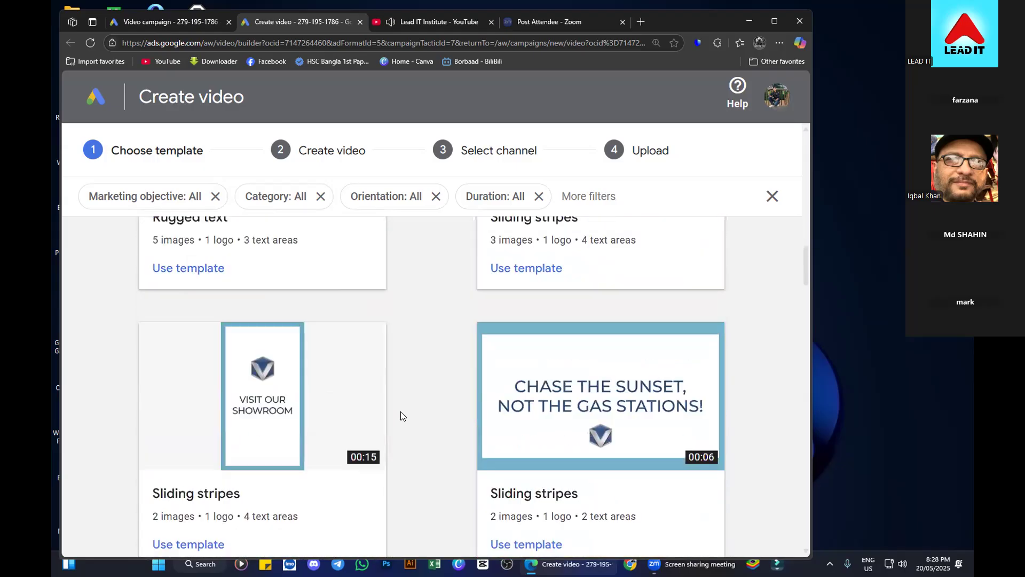
{"action": "scroll", "coordinate": [402, 416], "scroll_direction": "down", "scroll_amount": 3}
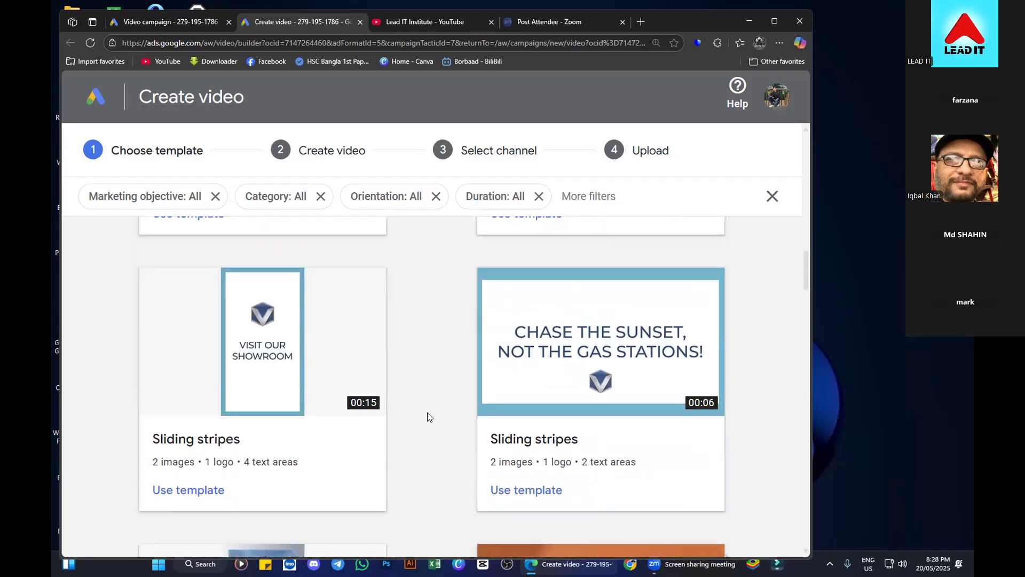
{"action": "scroll", "coordinate": [430, 417], "scroll_direction": "down", "scroll_amount": 5}
{"action": "mouse_move", "coordinate": [601, 346]}
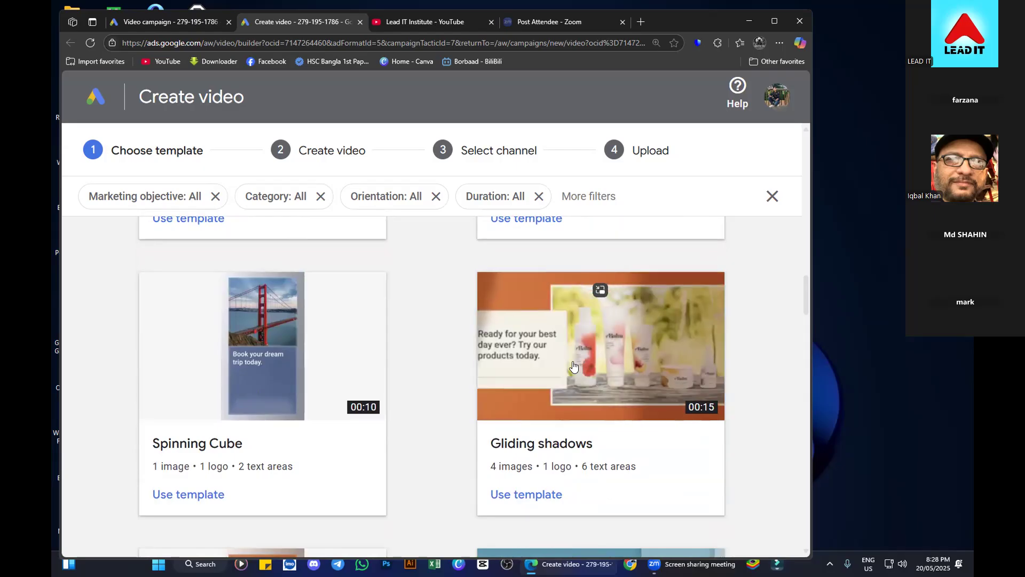
{"action": "scroll", "coordinate": [464, 415], "scroll_direction": "down", "scroll_amount": 4}
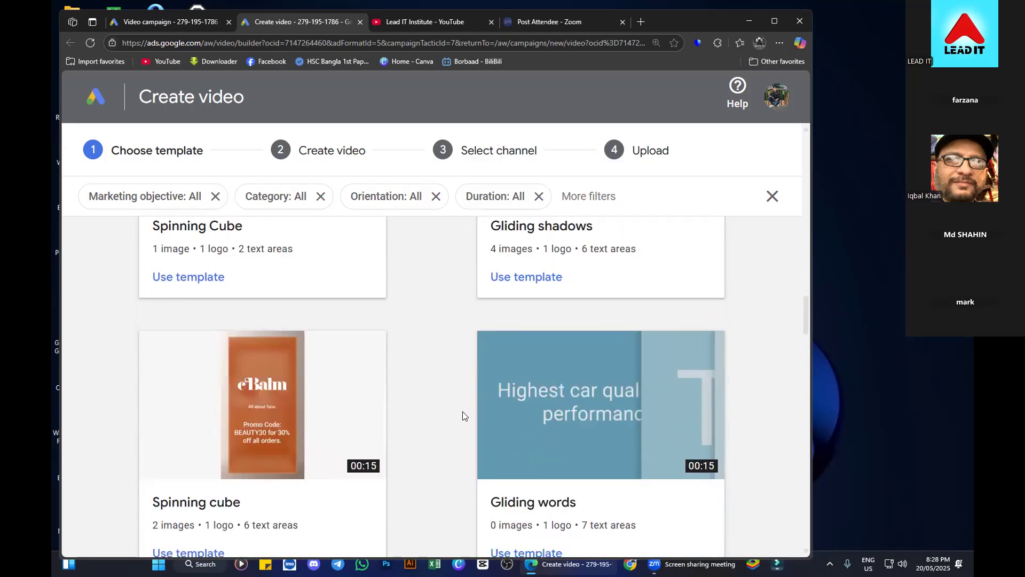
{"action": "scroll", "coordinate": [464, 416], "scroll_direction": "down", "scroll_amount": 2}
{"action": "scroll", "coordinate": [464, 415], "scroll_direction": "down", "scroll_amount": 2}
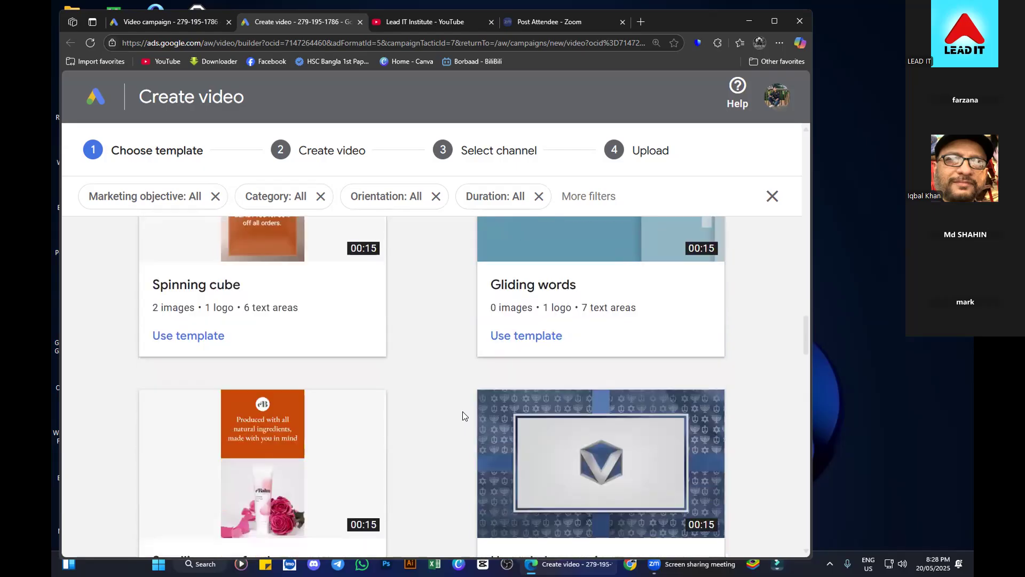
{"action": "scroll", "coordinate": [463, 415], "scroll_direction": "down", "scroll_amount": 2}
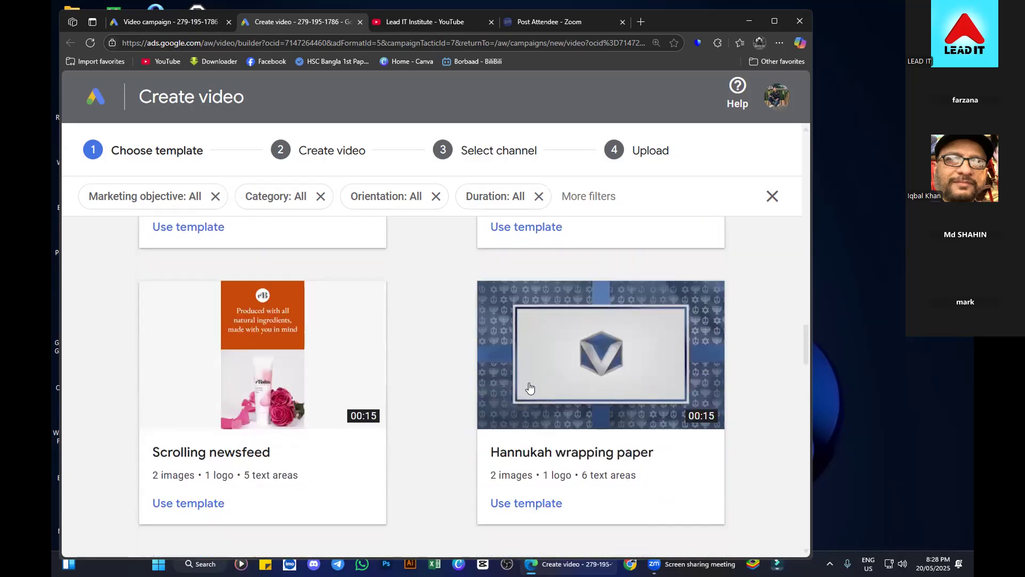
{"action": "scroll", "coordinate": [496, 393], "scroll_direction": "down", "scroll_amount": 2}
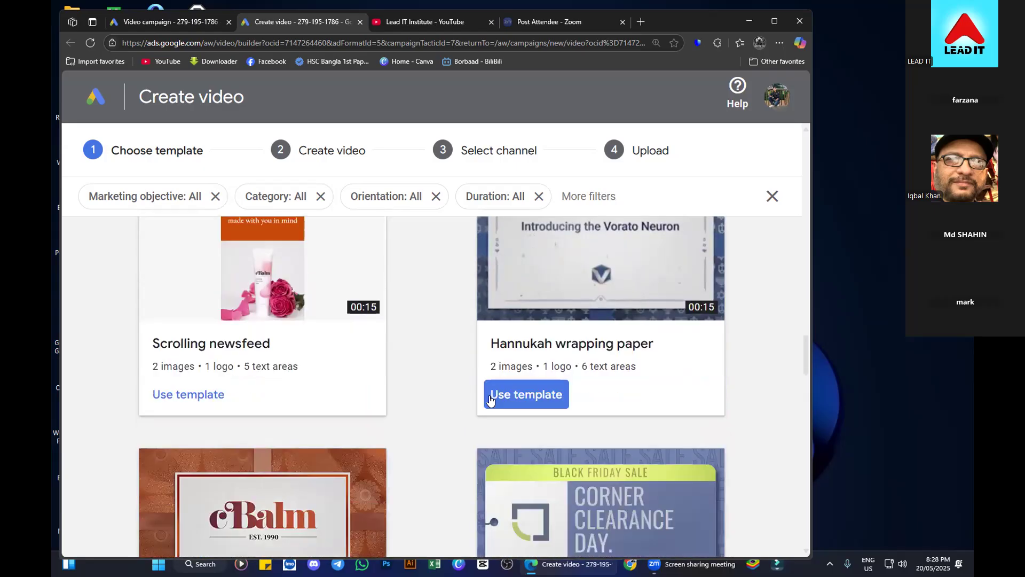
{"action": "scroll", "coordinate": [463, 406], "scroll_direction": "down", "scroll_amount": 3}
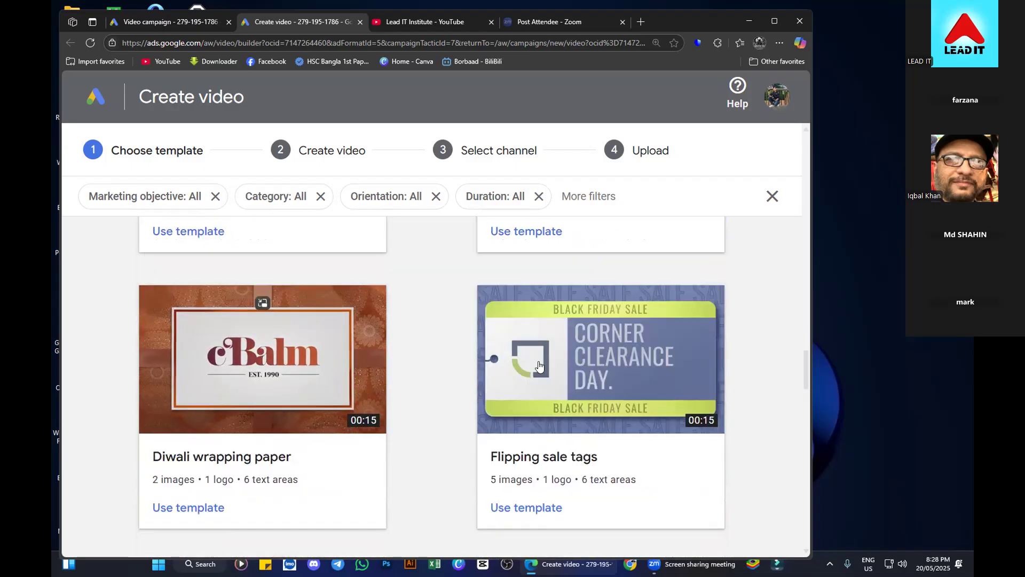
{"action": "scroll", "coordinate": [529, 376], "scroll_direction": "down", "scroll_amount": 1}
{"action": "scroll", "coordinate": [450, 392], "scroll_direction": "down", "scroll_amount": 6}
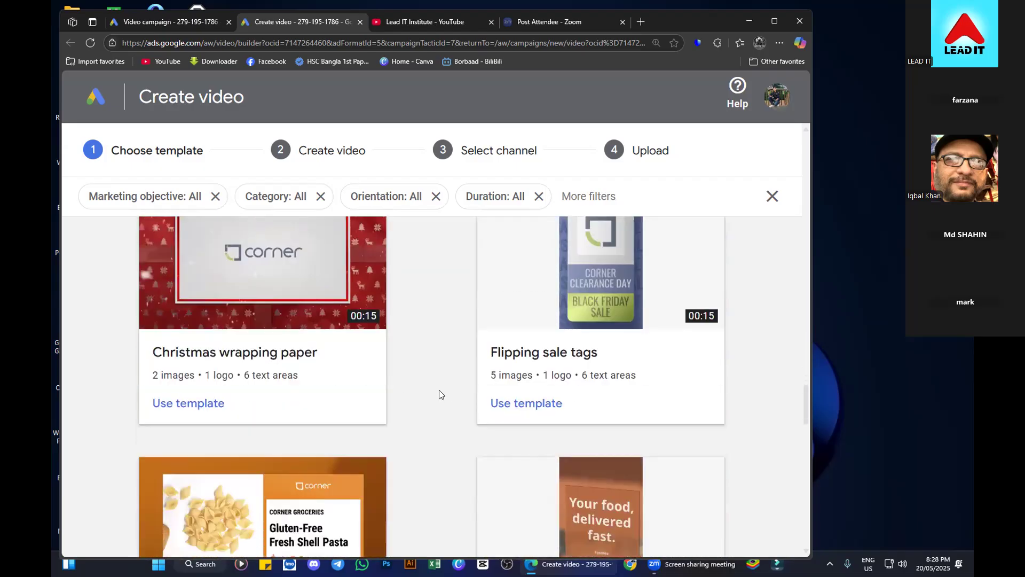
{"action": "scroll", "coordinate": [293, 322], "scroll_direction": "up", "scroll_amount": 1}
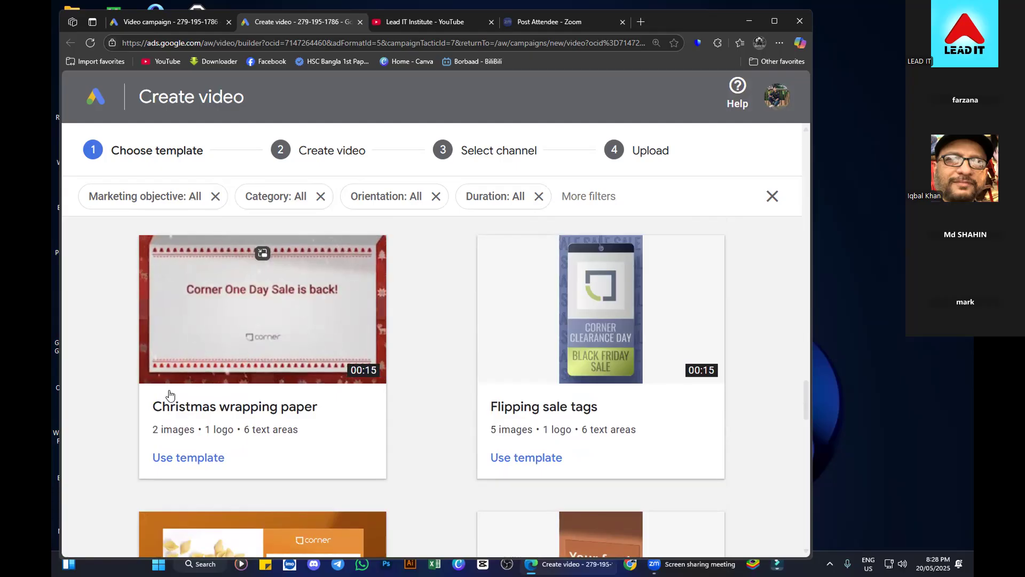
{"action": "scroll", "coordinate": [169, 394], "scroll_direction": "down", "scroll_amount": 4}
{"action": "scroll", "coordinate": [133, 412], "scroll_direction": "down", "scroll_amount": 5}
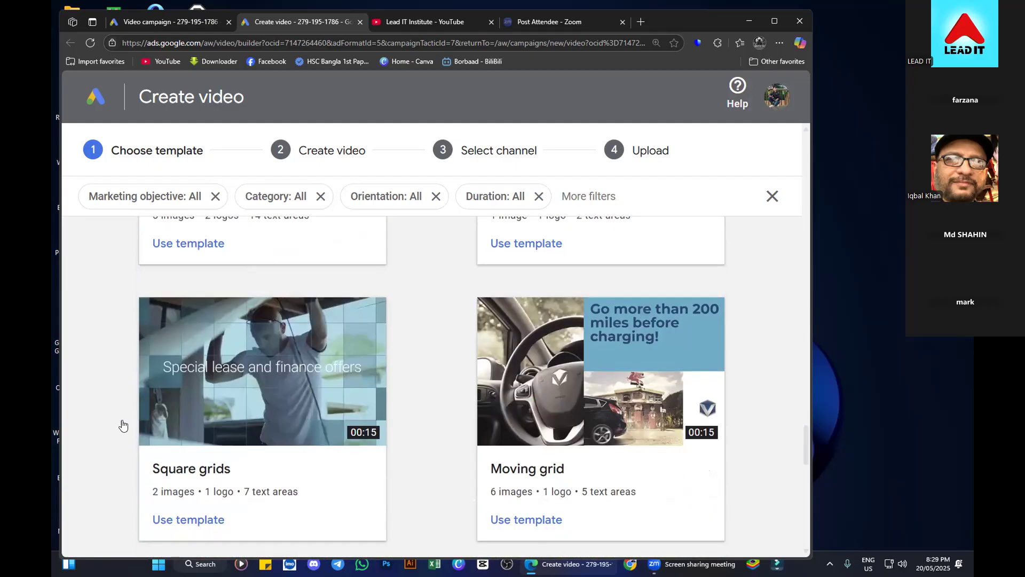
{"action": "scroll", "coordinate": [197, 426], "scroll_direction": "down", "scroll_amount": 2}
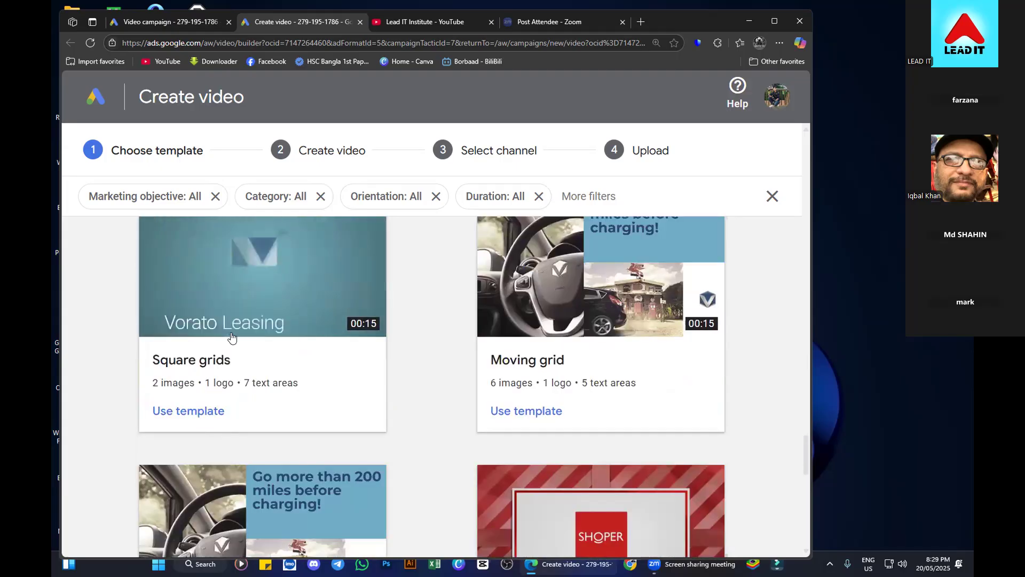
{"action": "scroll", "coordinate": [231, 337], "scroll_direction": "down", "scroll_amount": 4}
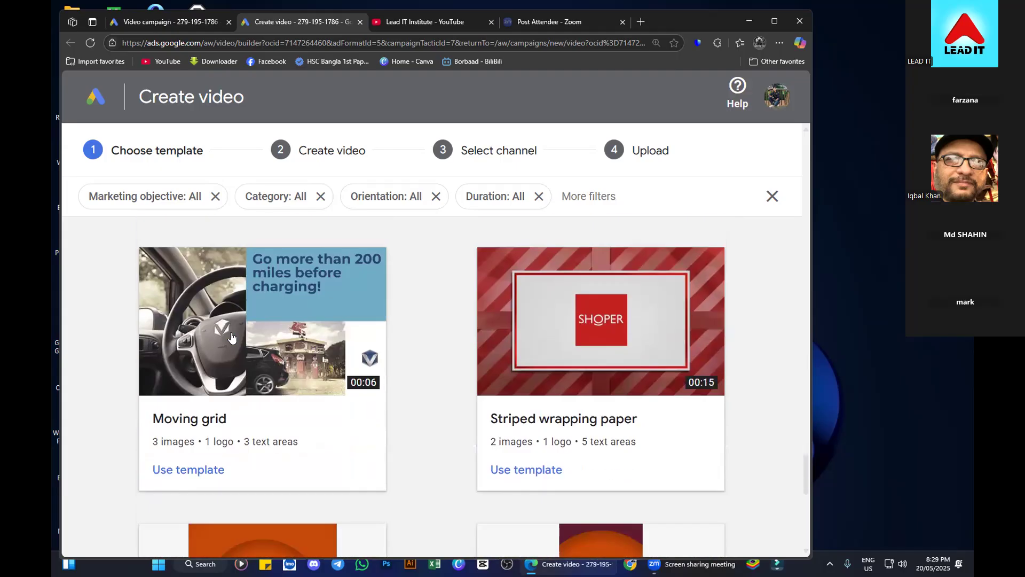
{"action": "mouse_move", "coordinate": [534, 394]}
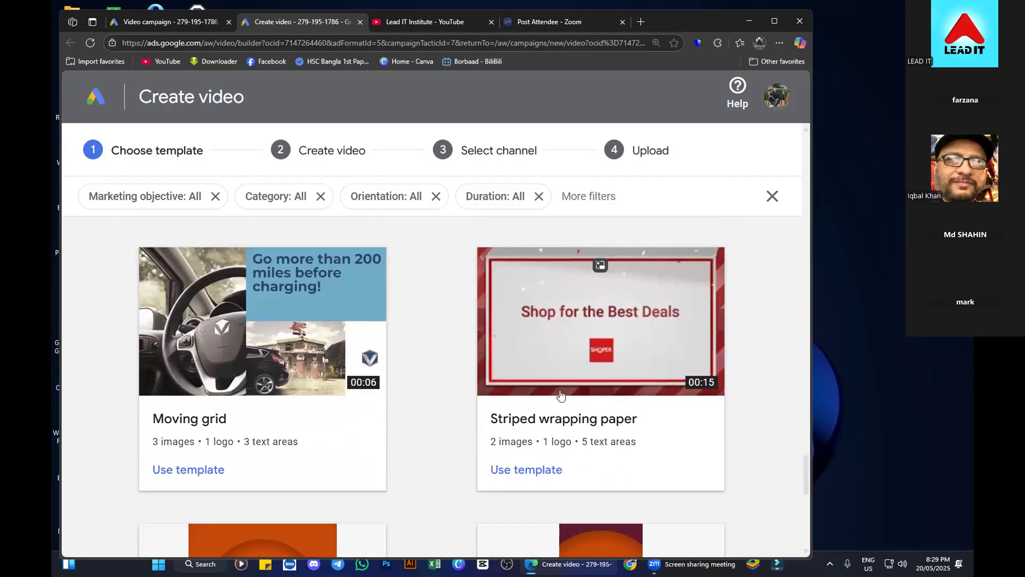
{"action": "scroll", "coordinate": [550, 390], "scroll_direction": "down", "scroll_amount": 6}
{"action": "scroll", "coordinate": [541, 383], "scroll_direction": "down", "scroll_amount": 3}
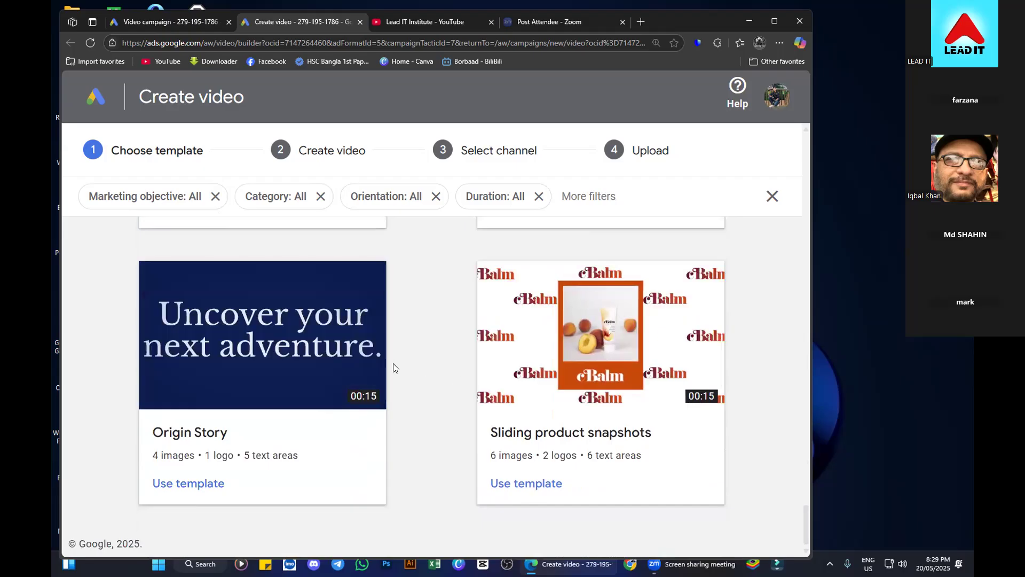
{"action": "scroll", "coordinate": [427, 367], "scroll_direction": "up", "scroll_amount": 5}
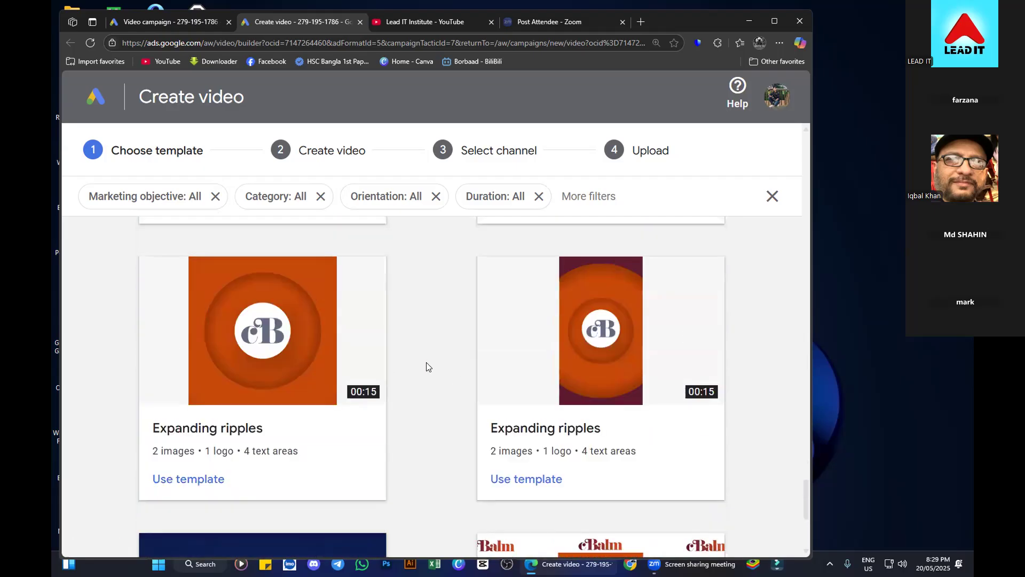
{"action": "scroll", "coordinate": [427, 366], "scroll_direction": "up", "scroll_amount": 5}
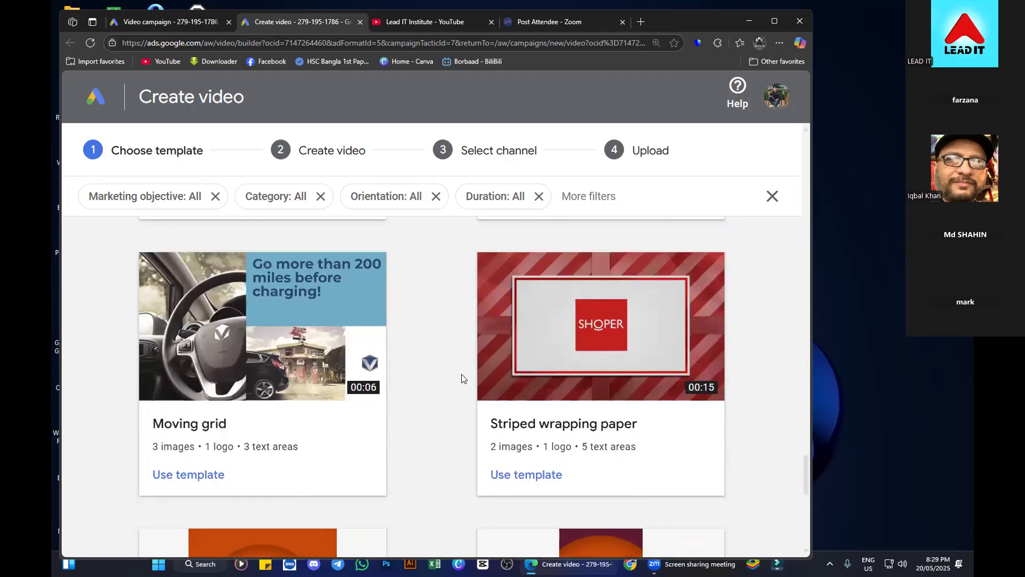
{"action": "mouse_move", "coordinate": [569, 380]}
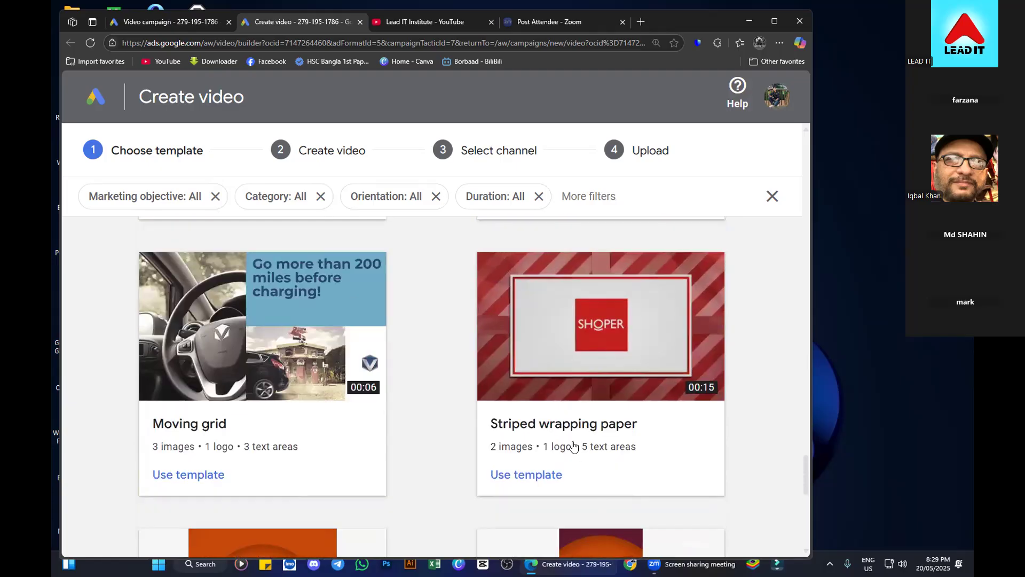
{"action": "left_click", "coordinate": [570, 379]}
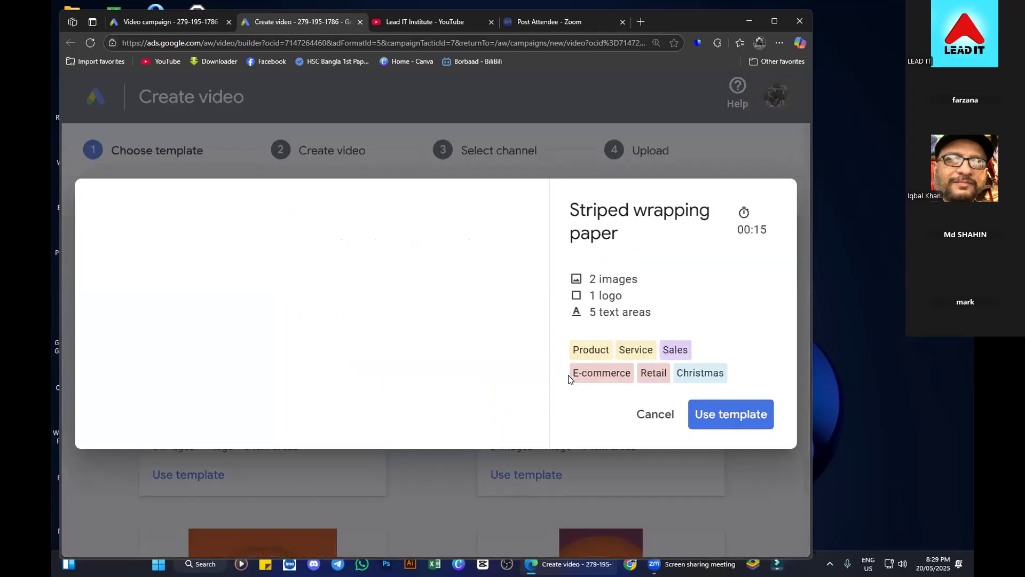
Use the Striped wrapping paper template to start the video
{"action": "left_click", "coordinate": [751, 411]}
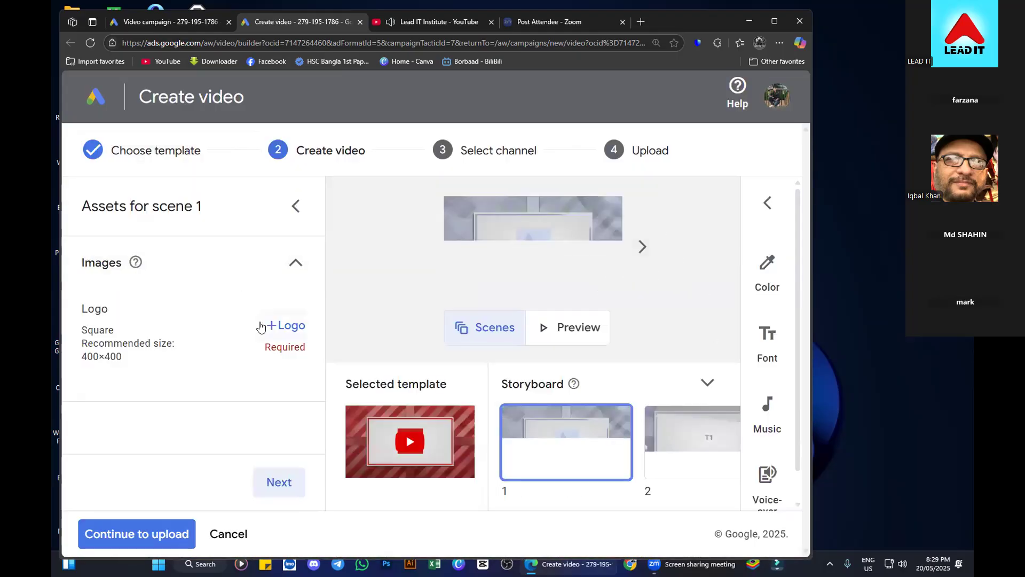
Switch to the Lead IT Institute YouTube tab
{"action": "left_click", "coordinate": [431, 23]}
Open the shared Canva design link suggested in the address bar
{"action": "left_click", "coordinate": [399, 42]}
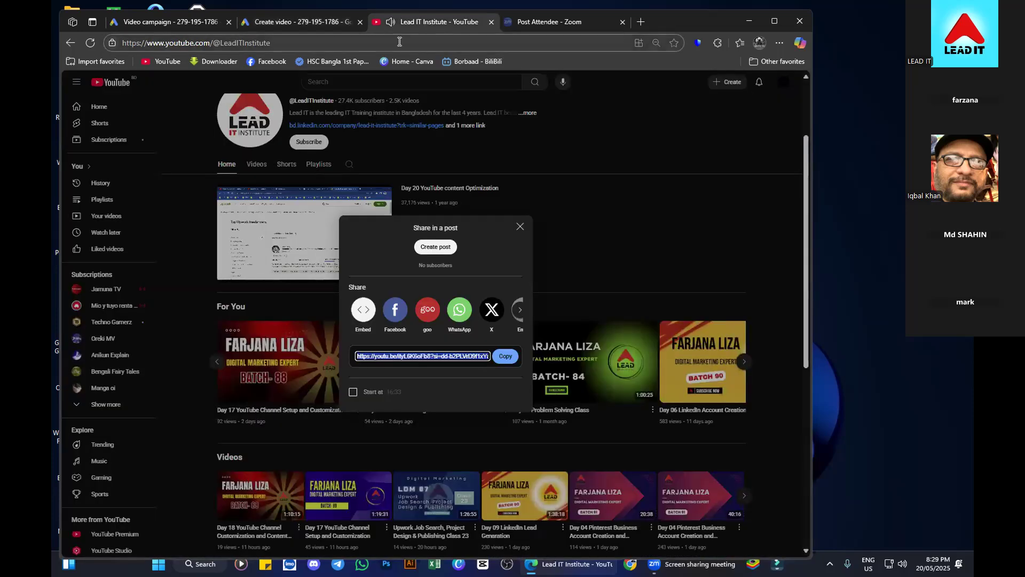
{"action": "type", "text": "ca"}
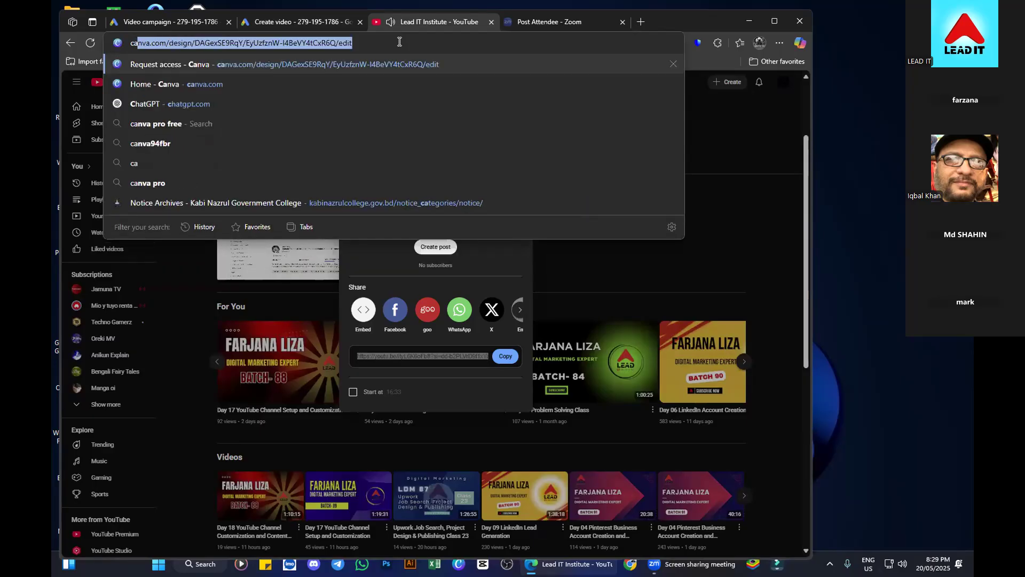
{"action": "left_click", "coordinate": [152, 60]}
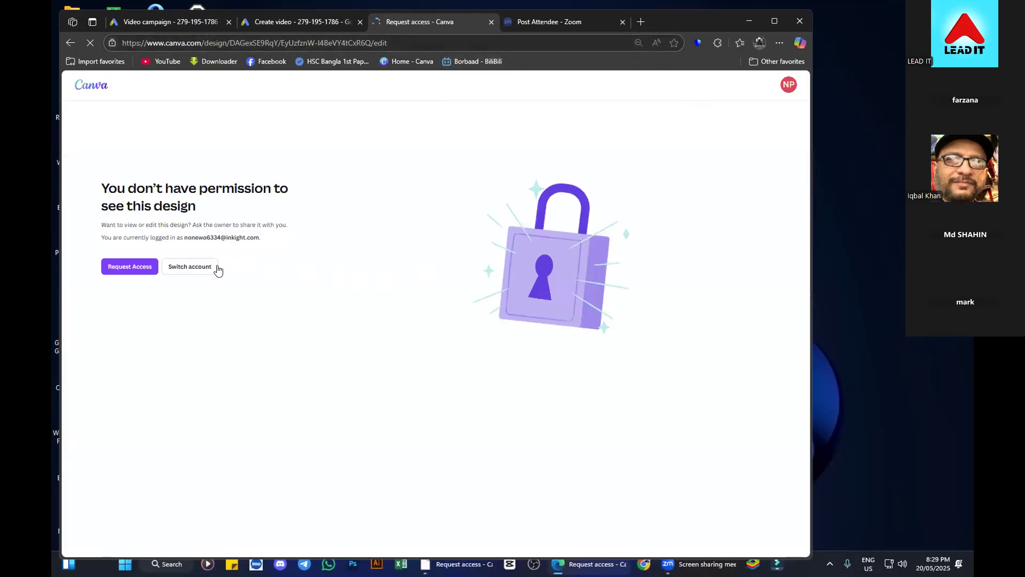
Retry the design under another Canva account; access stays denied and Edge's import dialog opens
{"action": "left_click", "coordinate": [179, 269]}
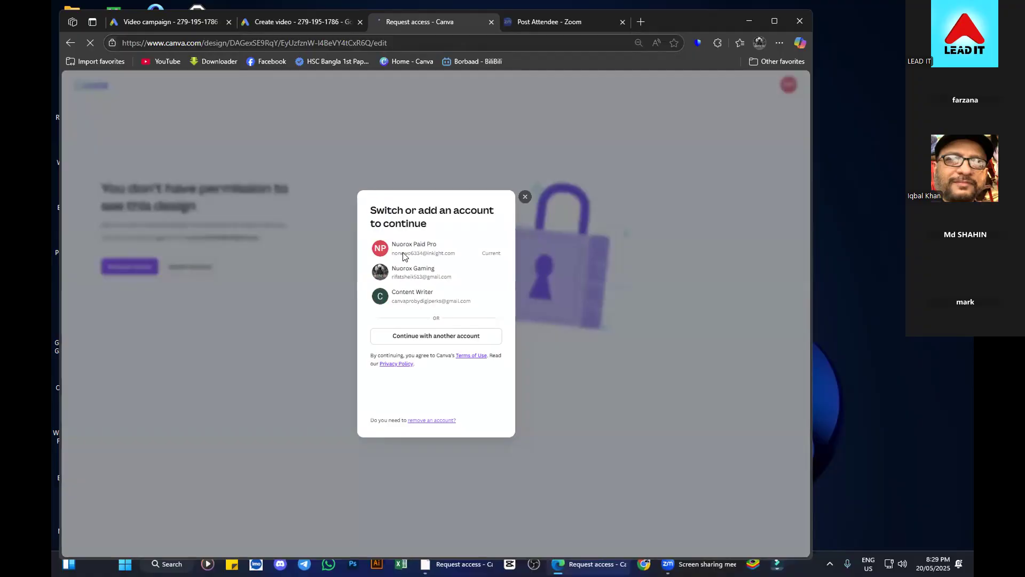
{"action": "left_click", "coordinate": [427, 267]}
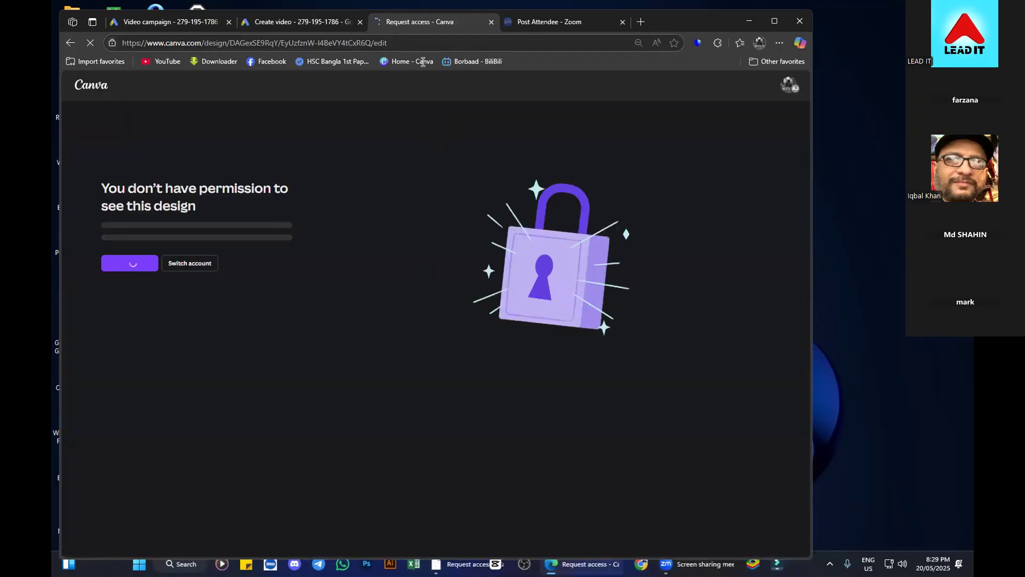
{"action": "left_click", "coordinate": [408, 44]}
{"action": "left_click", "coordinate": [78, 63]}
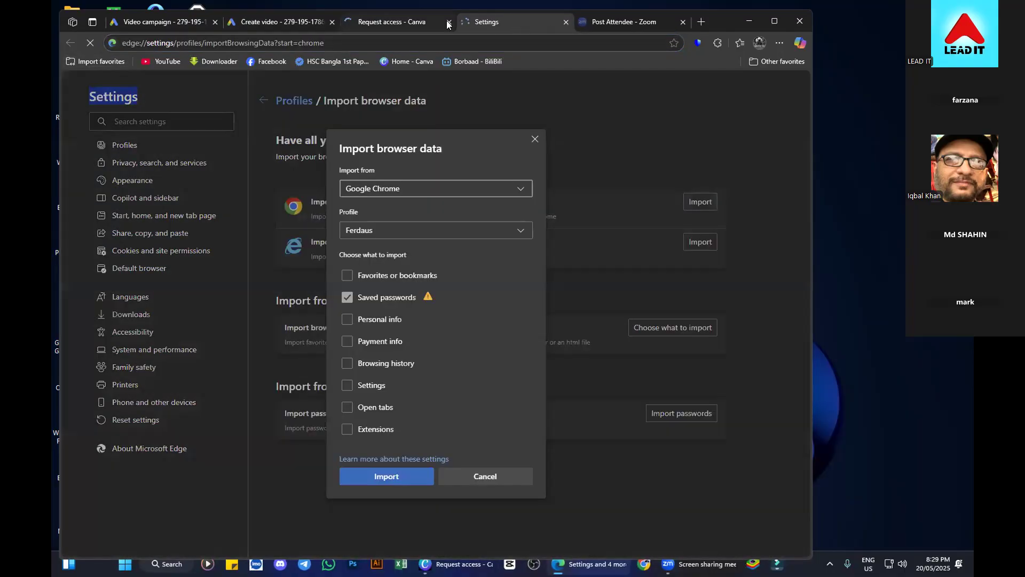
Close the Canva permission and settings pages and run a 'google' search from the address bar
{"action": "left_click", "coordinate": [448, 22]}
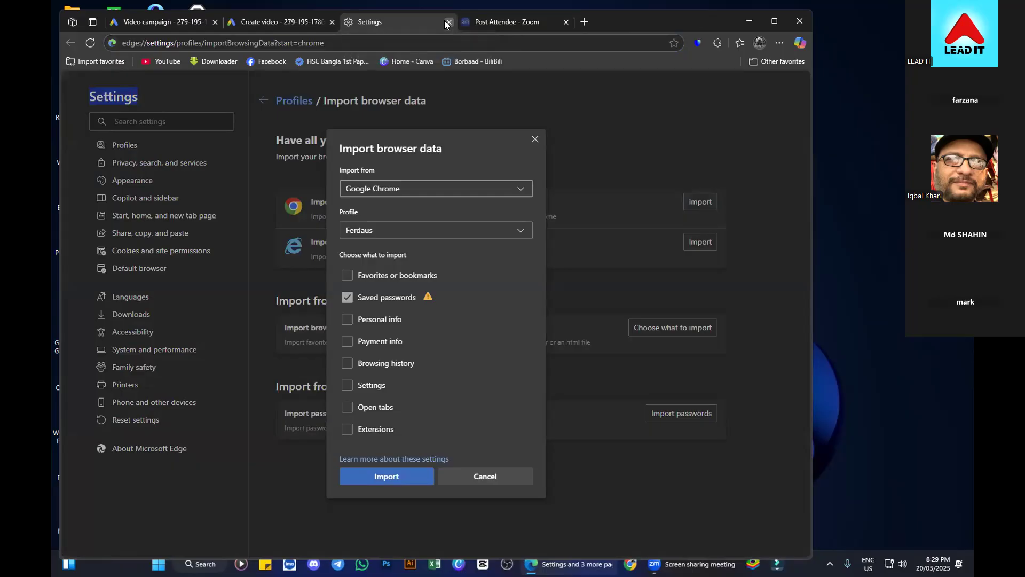
{"action": "left_click", "coordinate": [445, 21]}
{"action": "left_click", "coordinate": [447, 41]}
{"action": "type", "text": "ca"}
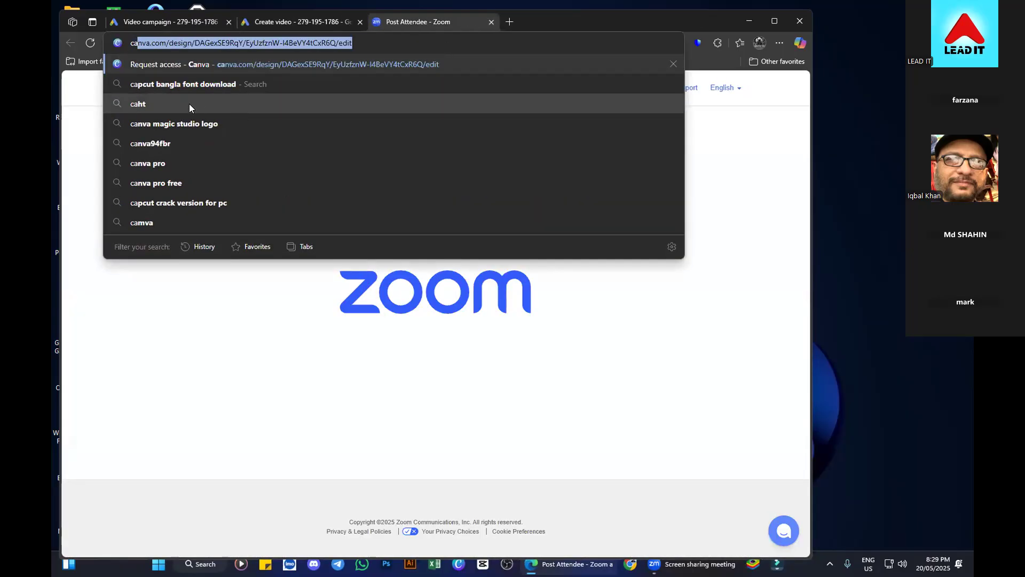
{"action": "left_click_drag", "start_coordinate": [392, 46], "coordinate": [53, 47]}
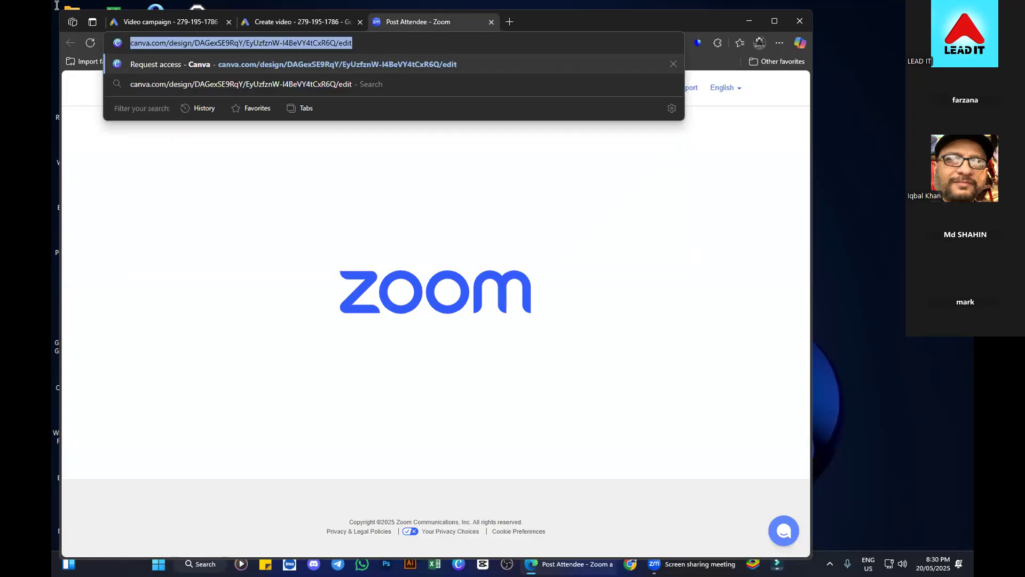
{"action": "type", "text": "g"}
{"action": "key", "text": "Down"}
{"action": "key", "text": "Down"}
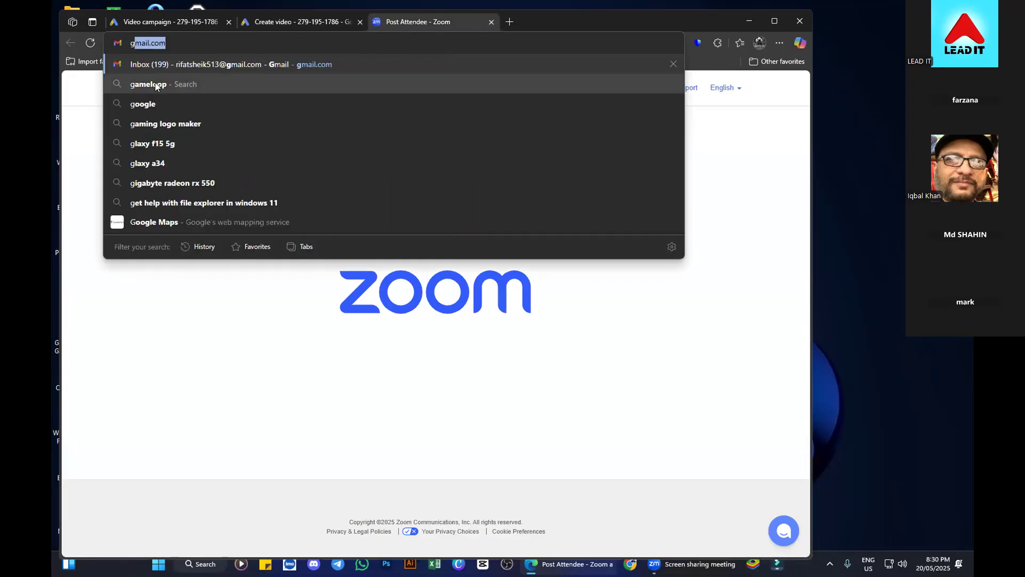
{"action": "key", "text": "Return"}
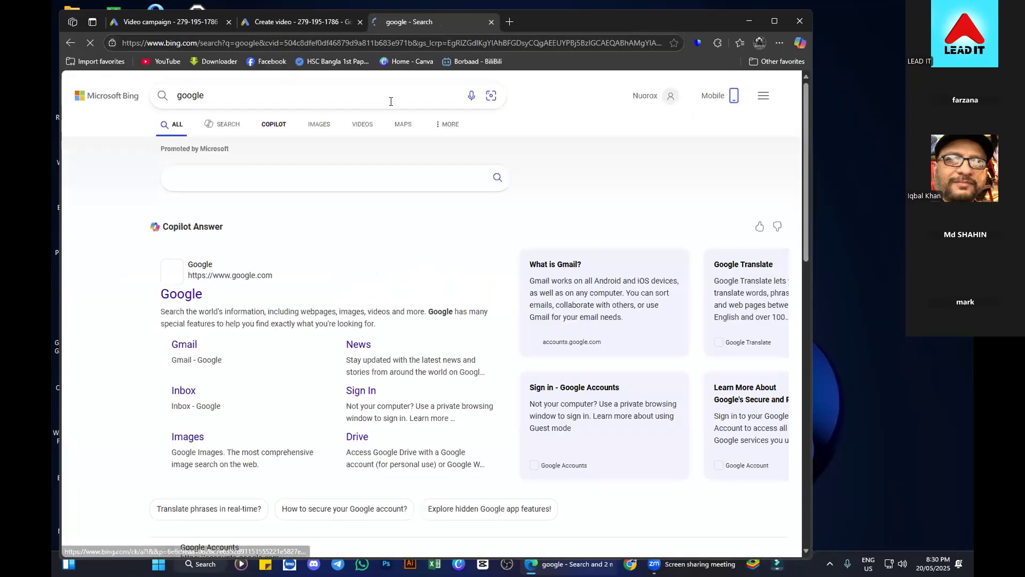
Search Bing for 'canva' and open the official canva.com result
{"action": "left_click", "coordinate": [455, 91]}
{"action": "type", "text": "canva"}
{"action": "key", "text": "Return"}
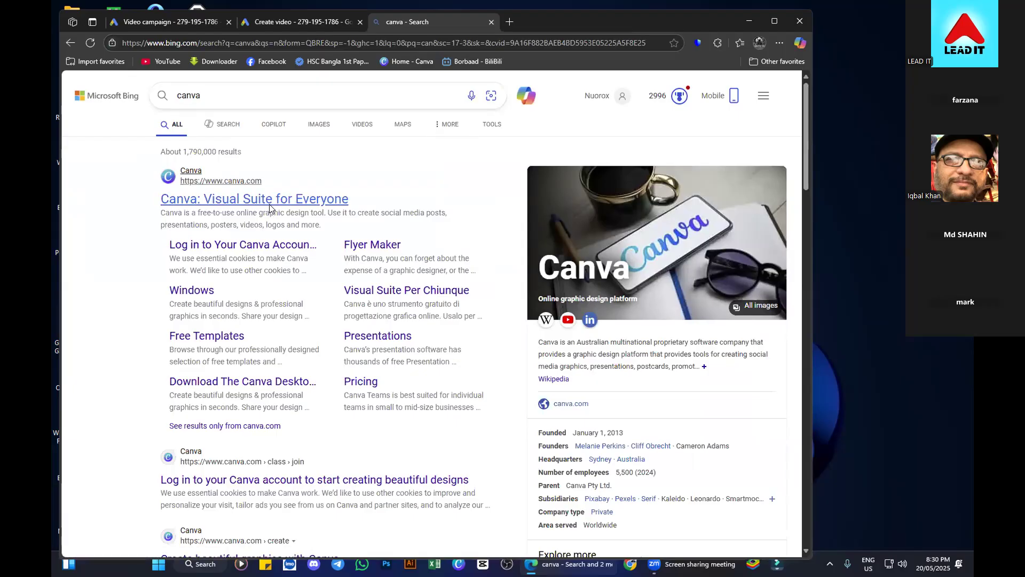
{"action": "left_click", "coordinate": [269, 205]}
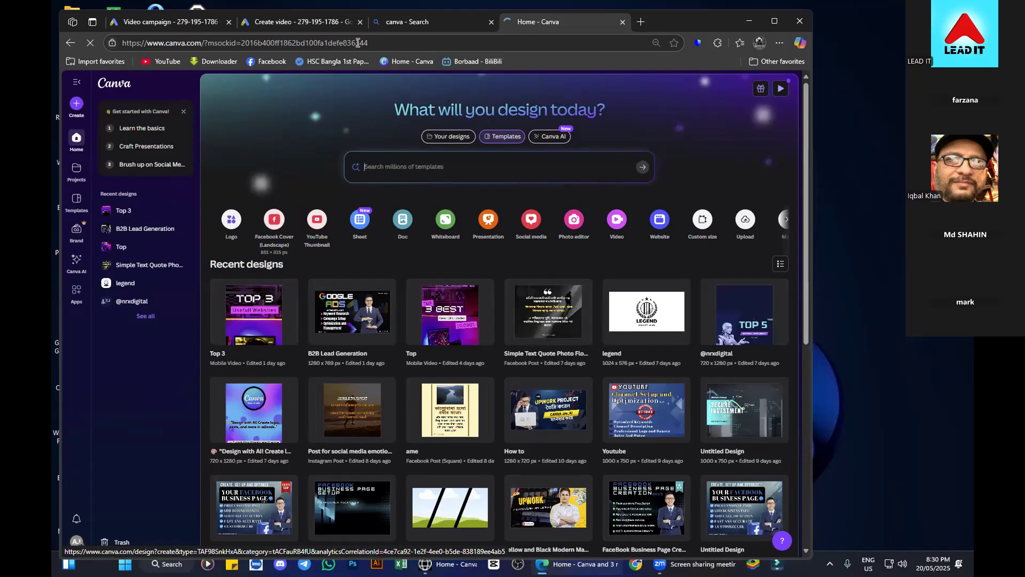
{"action": "left_click", "coordinate": [278, 24]}
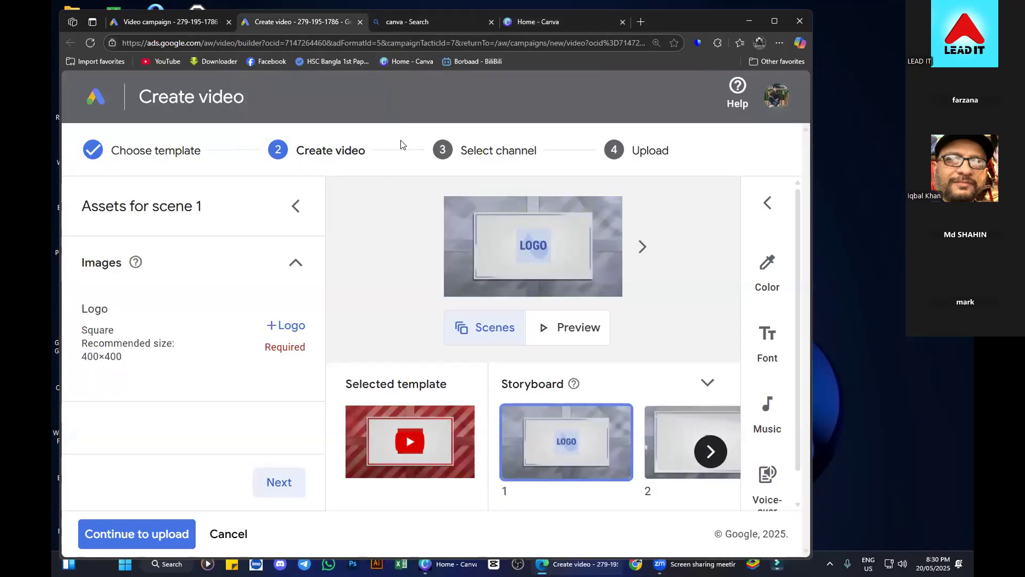
{"action": "left_click", "coordinate": [295, 262]}
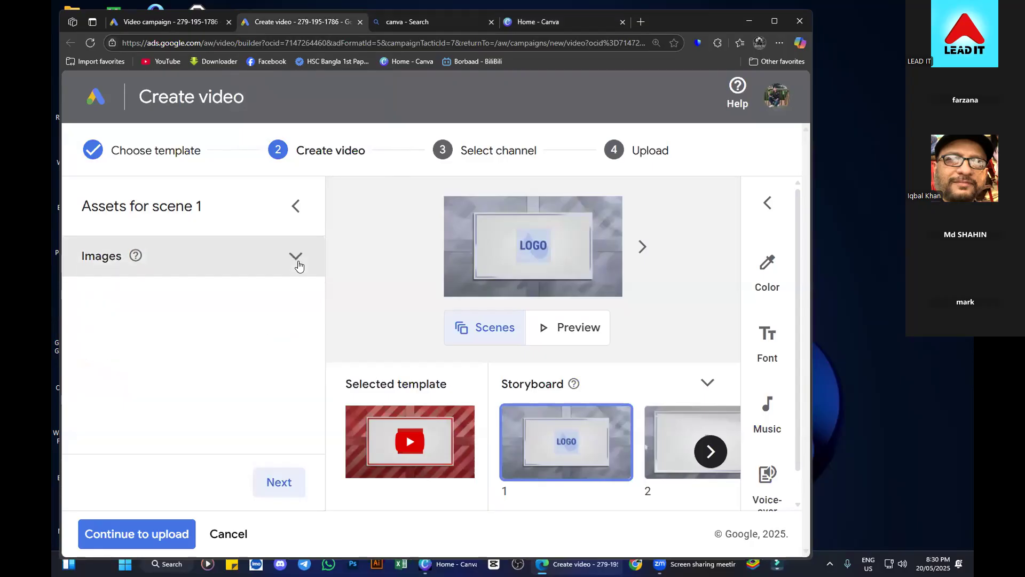
{"action": "left_click", "coordinate": [297, 258]}
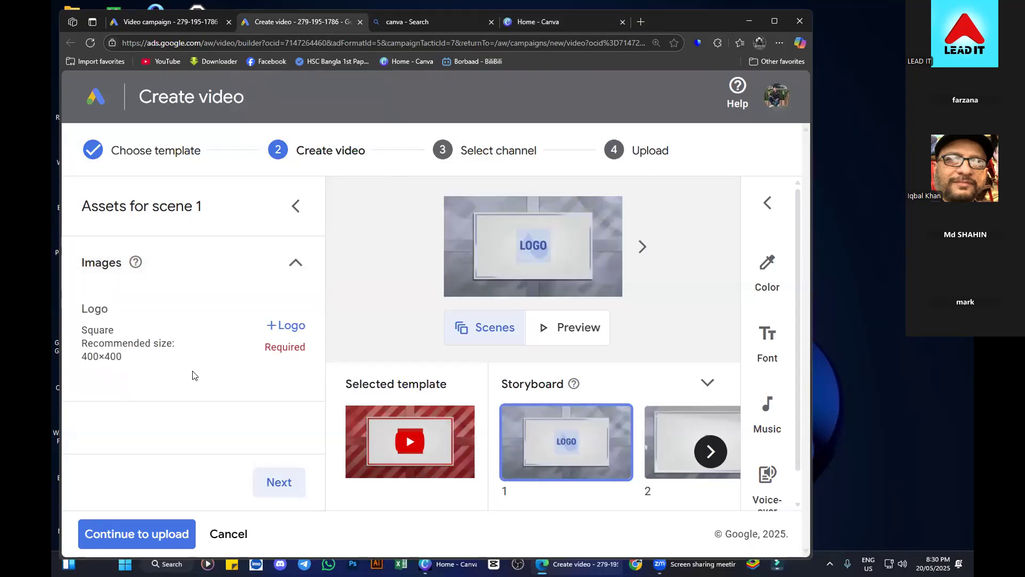
{"action": "left_click", "coordinate": [518, 23]}
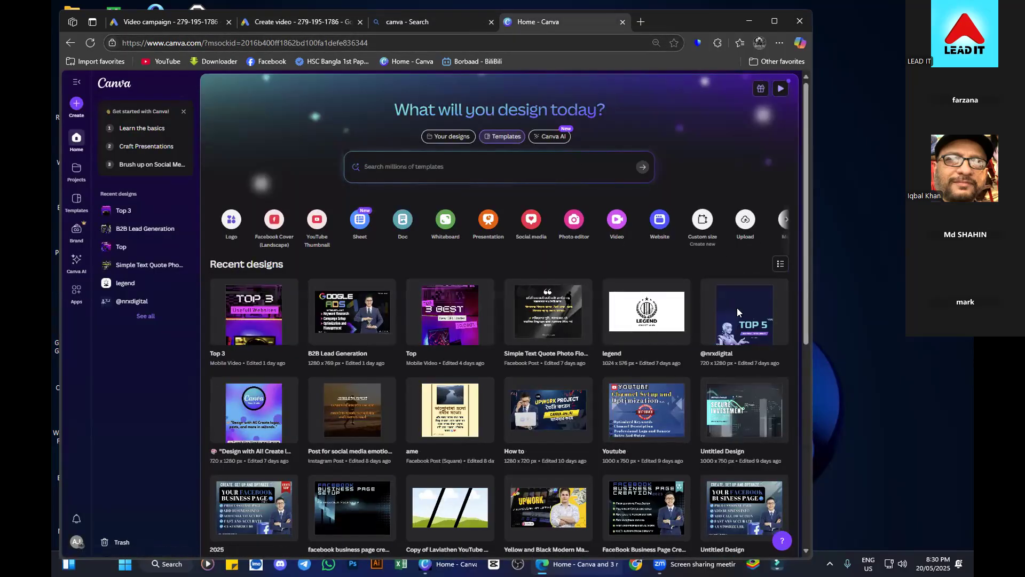
{"action": "left_click", "coordinate": [703, 230]}
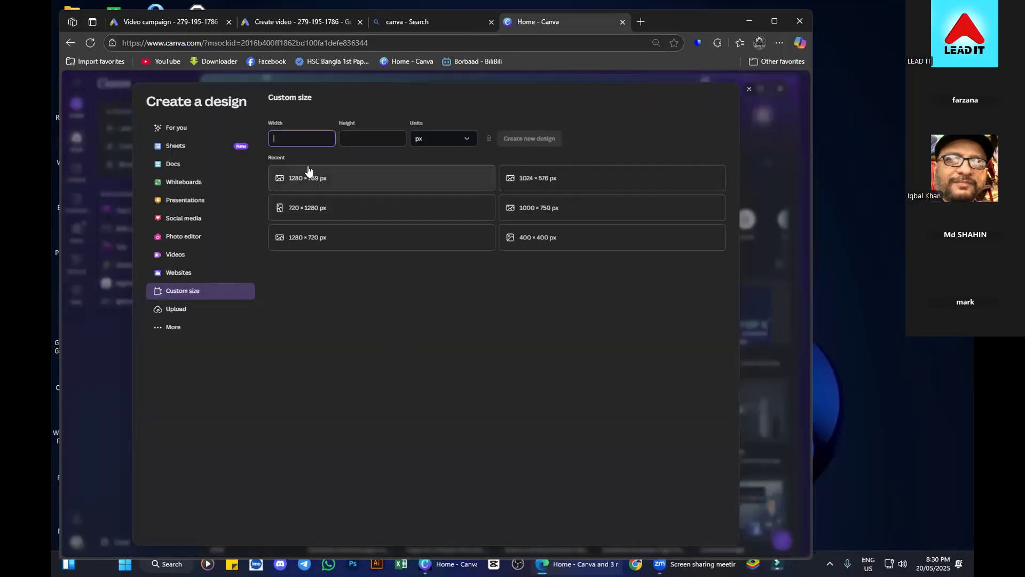
Enter a 400 px height and create the 400 × 400 px custom design
{"action": "left_click", "coordinate": [358, 133]}
{"action": "type", "text": "4"}
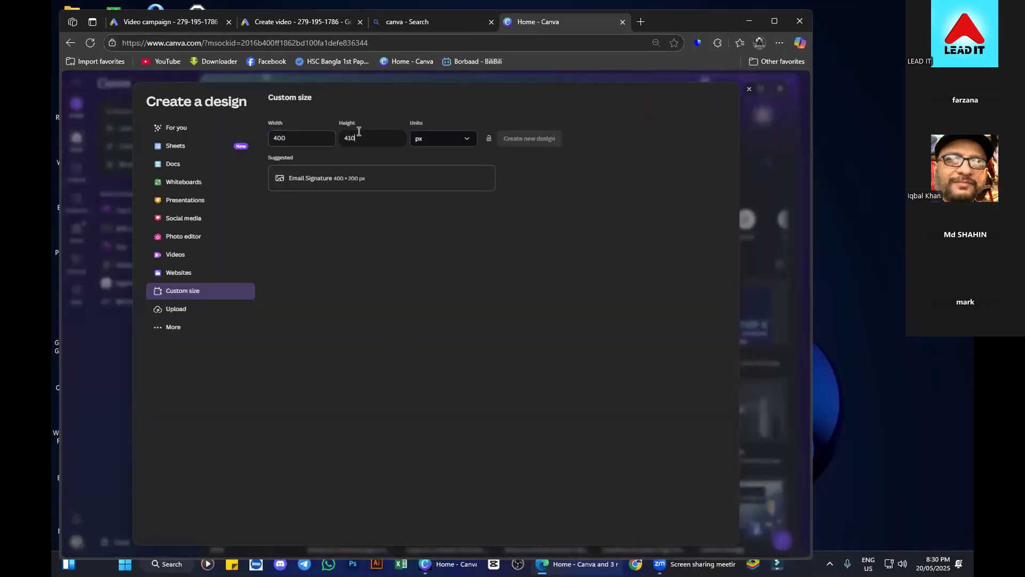
{"action": "type", "text": "10"}
{"action": "key", "text": "BackSpace"}
{"action": "type", "text": "00"}
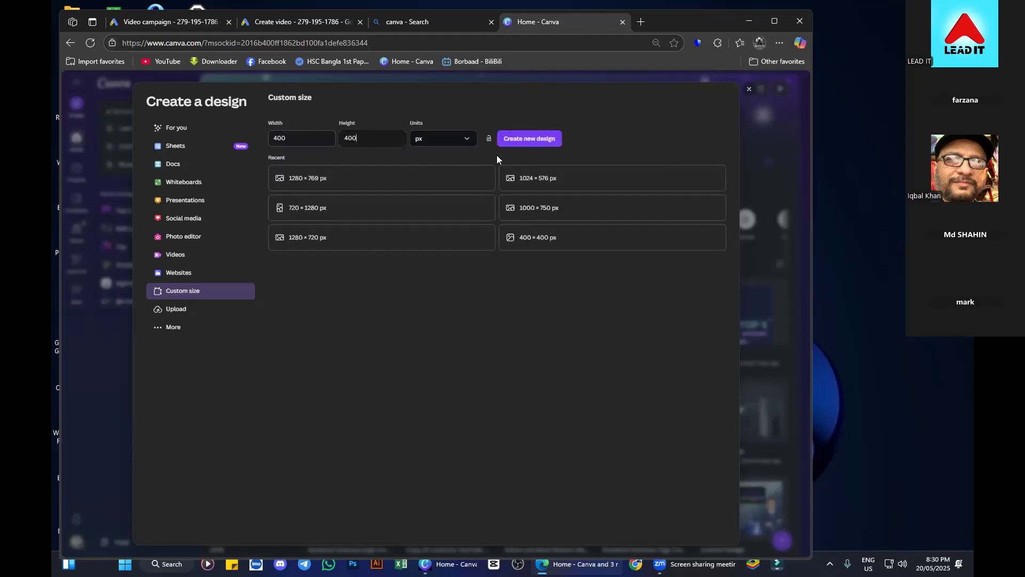
{"action": "left_click", "coordinate": [537, 137]}
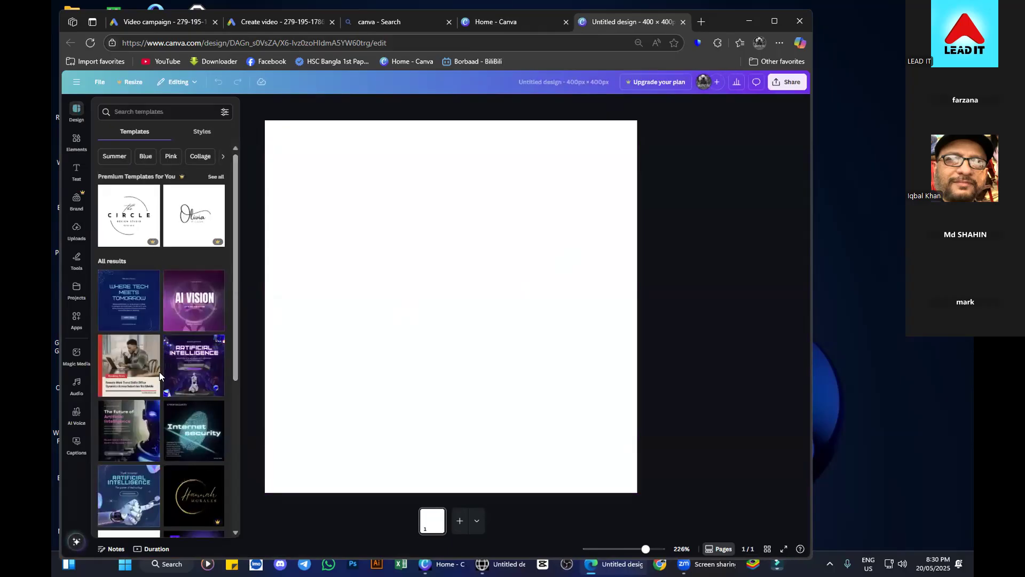
Search templates for 'it logo' and apply the Digital Tech Company logo template
{"action": "scroll", "coordinate": [159, 376], "scroll_direction": "down", "scroll_amount": 1}
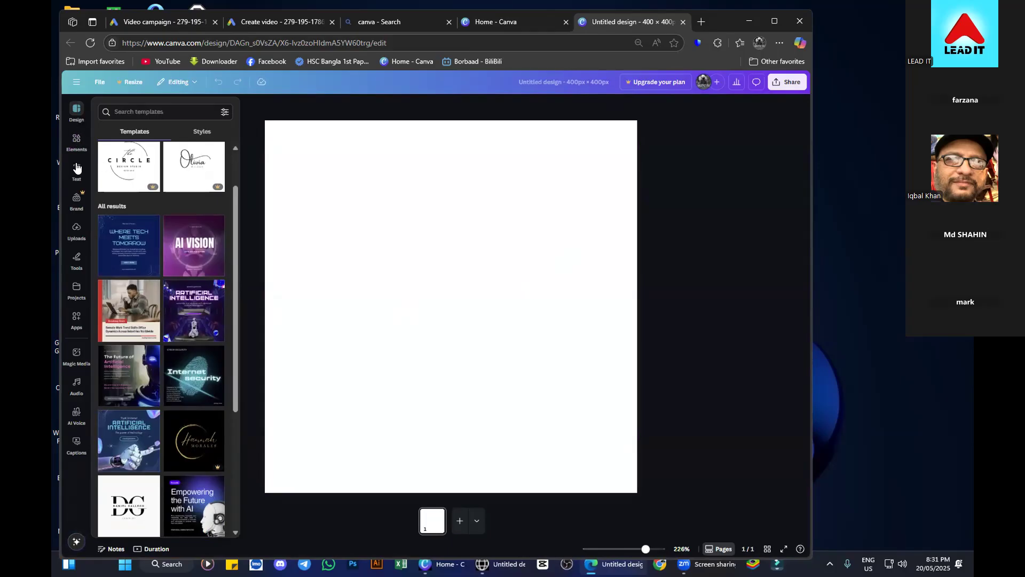
{"action": "left_click", "coordinate": [143, 111]}
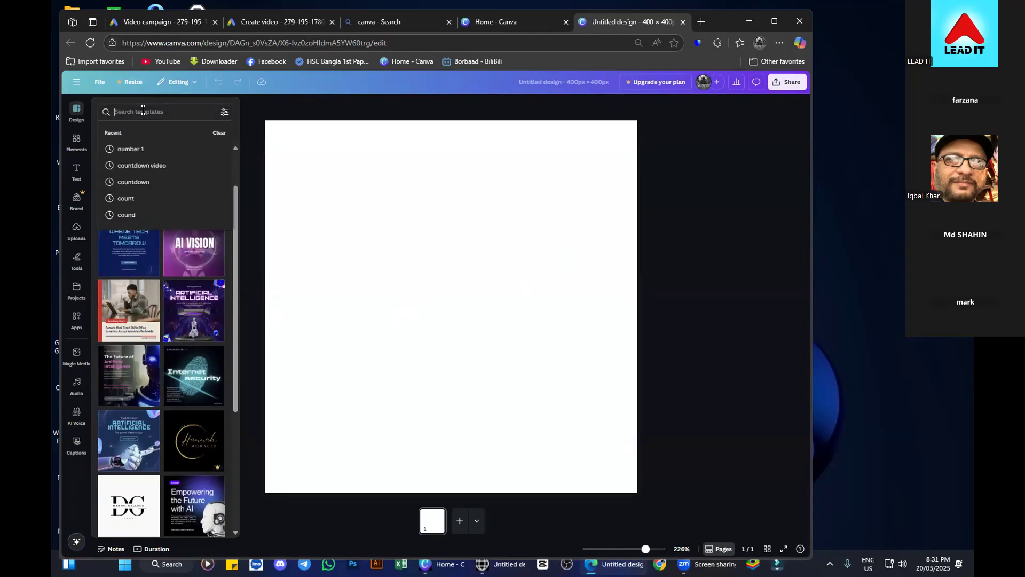
{"action": "type", "text": "it"}
{"action": "key", "text": "Return"}
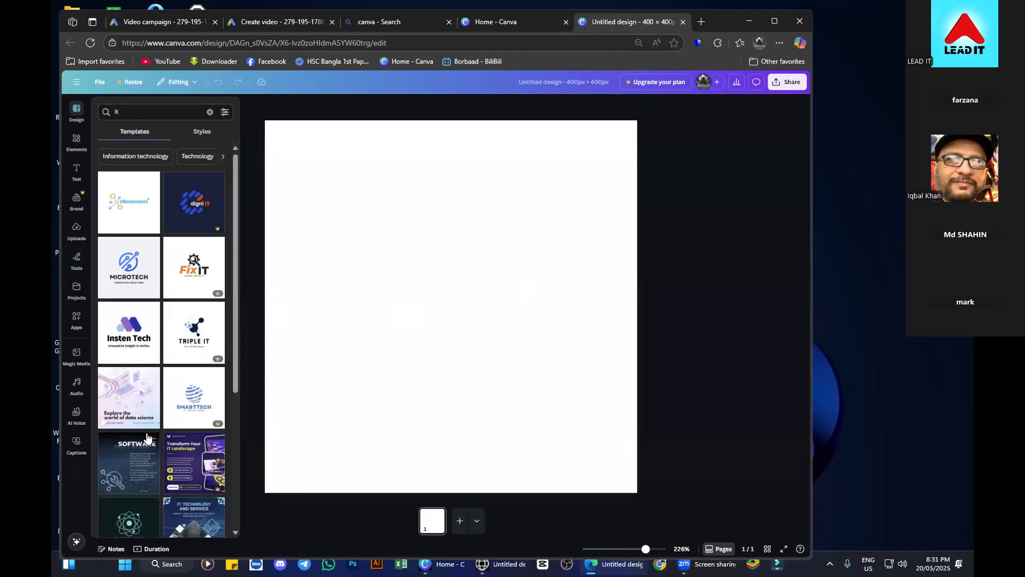
{"action": "scroll", "coordinate": [136, 427], "scroll_direction": "down", "scroll_amount": 6}
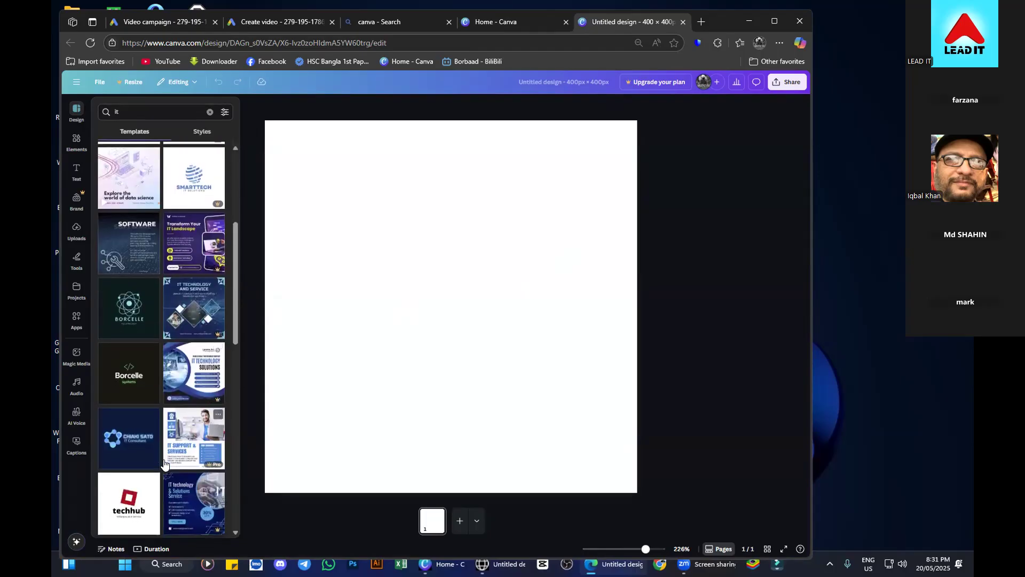
{"action": "left_click", "coordinate": [157, 111]}
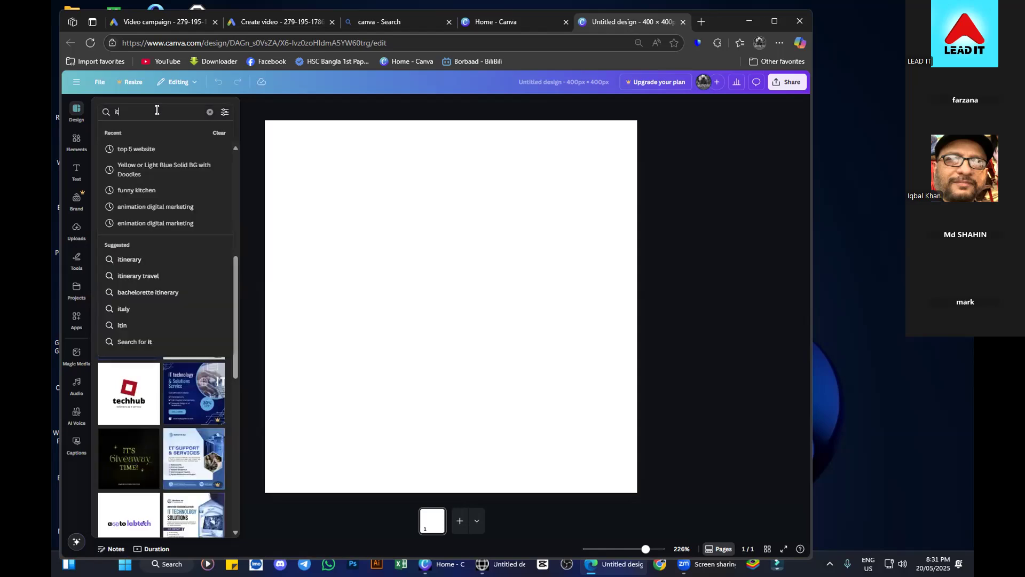
{"action": "left_click_drag", "start_coordinate": [157, 110], "coordinate": [52, 111]}
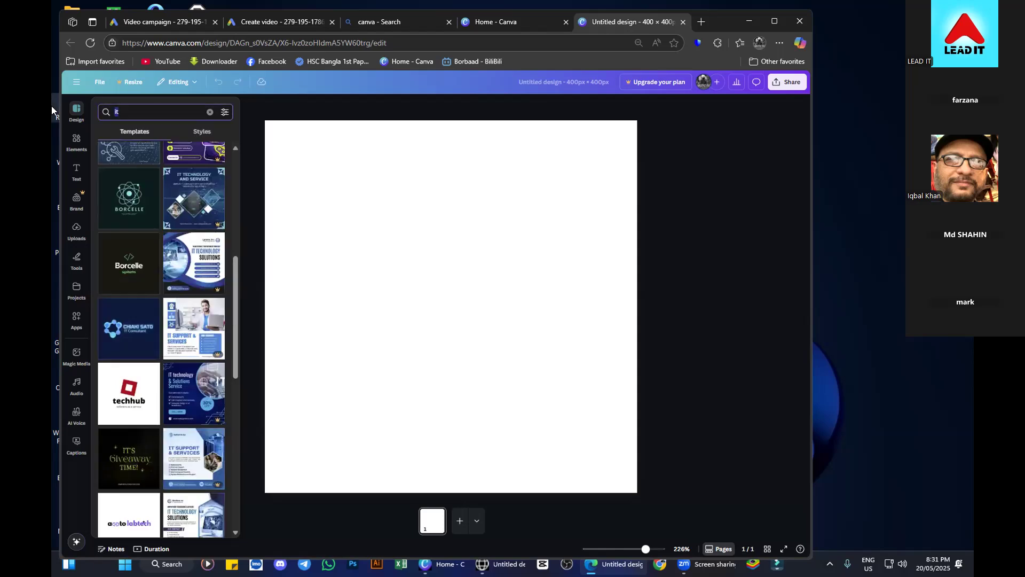
{"action": "type", "text": "it logo"}
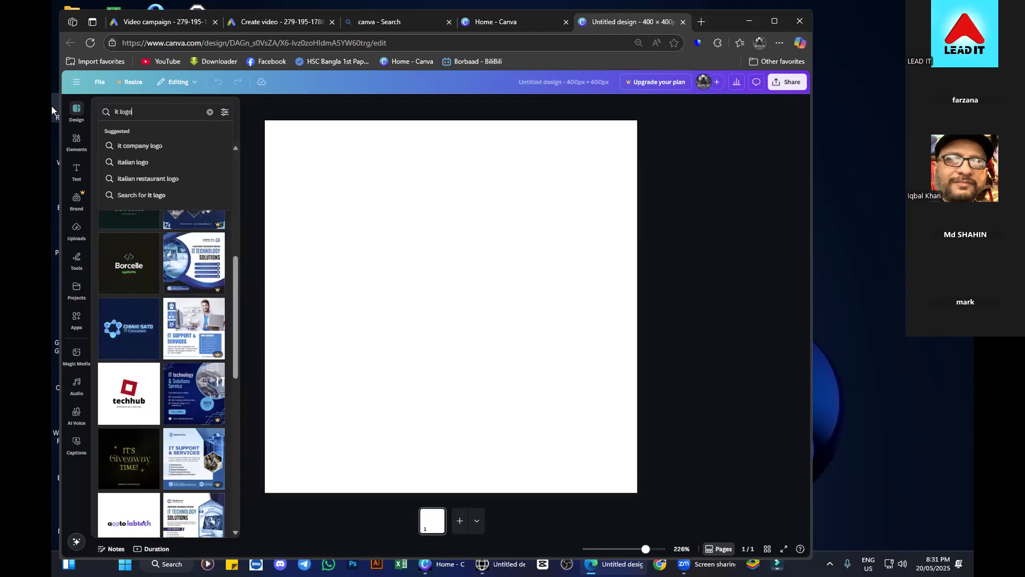
{"action": "key", "text": "Return"}
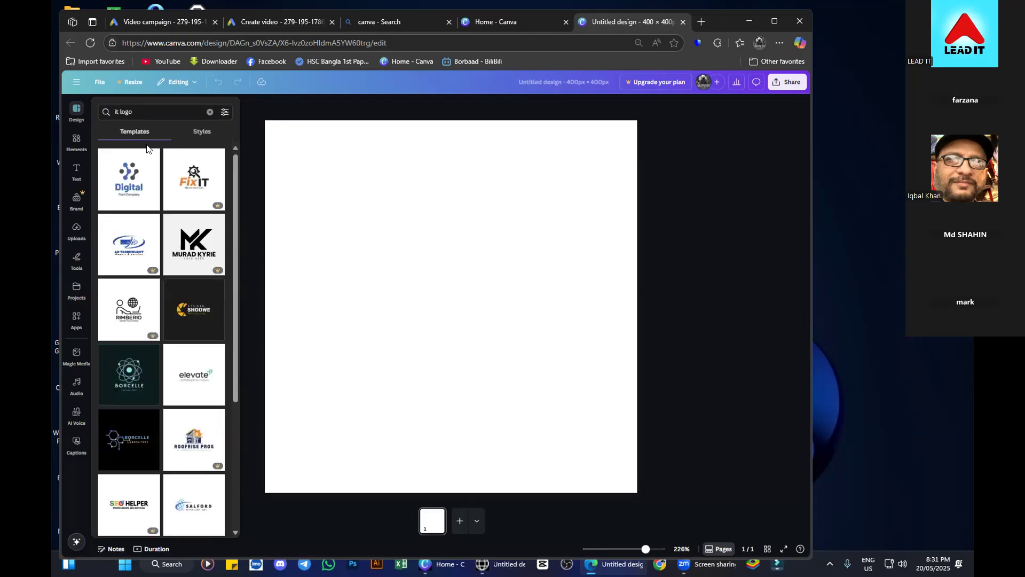
{"action": "left_click", "coordinate": [121, 195]}
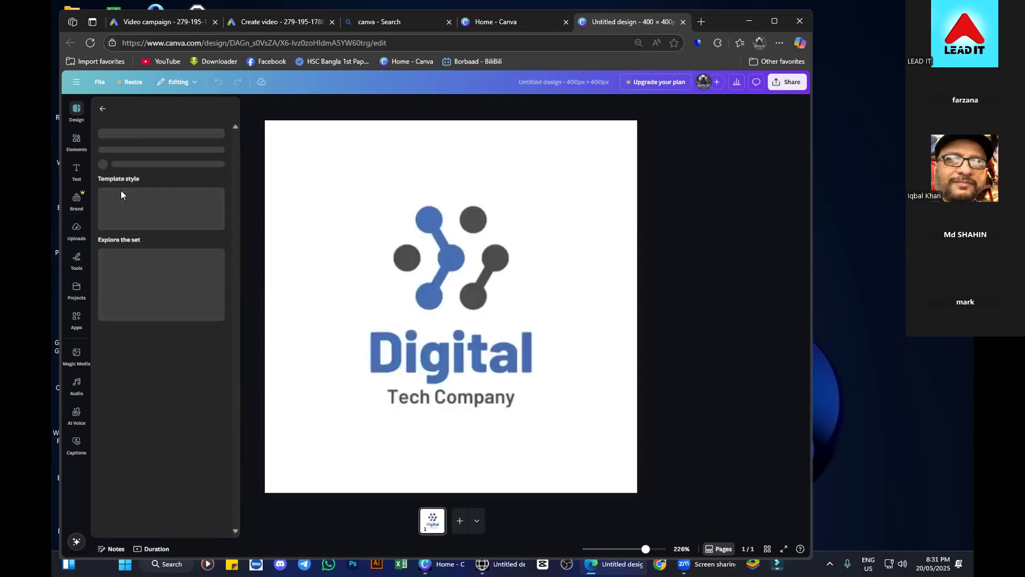
Change the headline to 'Lead IT' and the tagline to 'Digital Marketing'
{"action": "left_click", "coordinate": [456, 377]}
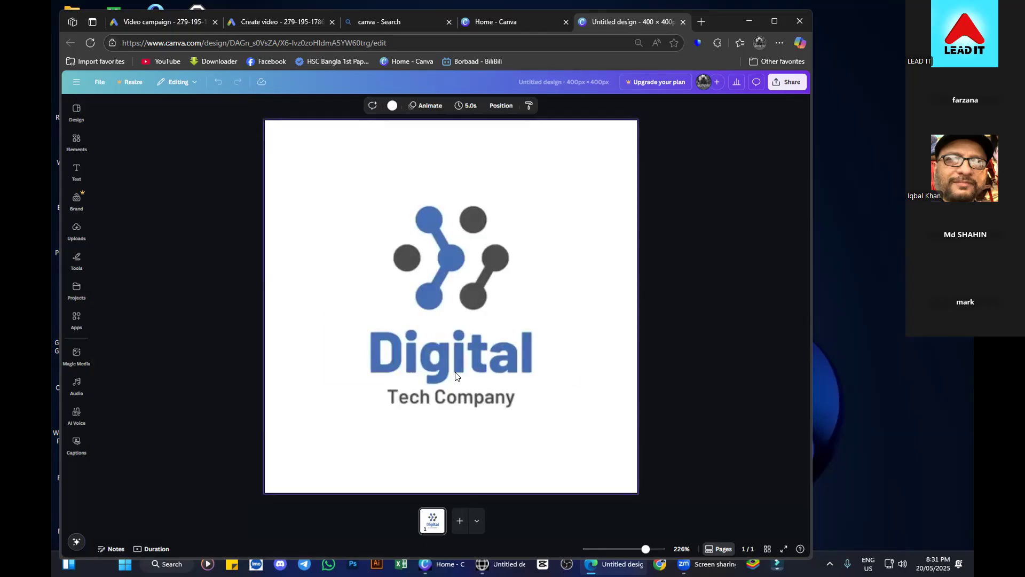
{"action": "left_click", "coordinate": [516, 342]}
{"action": "left_click", "coordinate": [525, 338]}
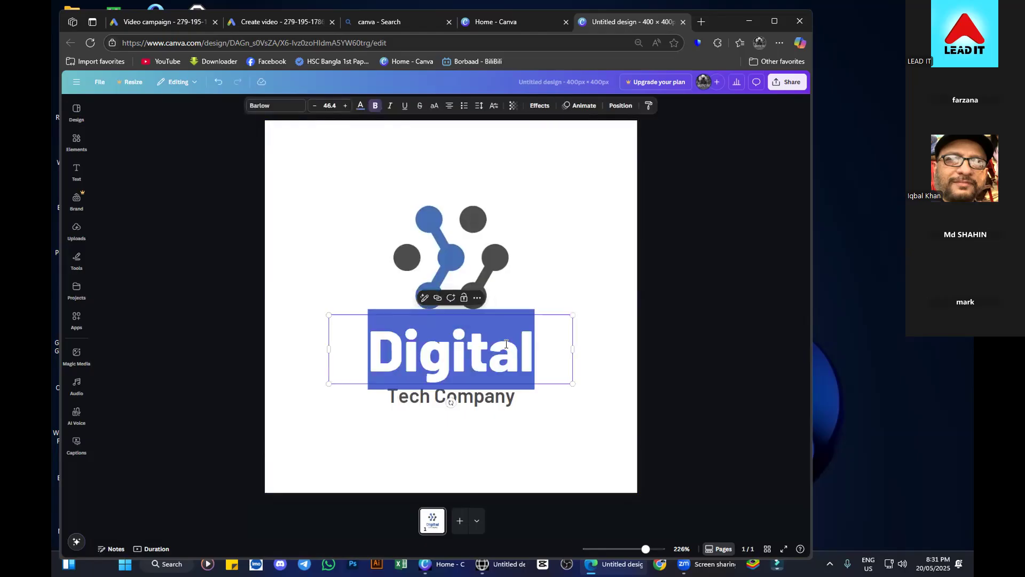
{"action": "type", "text": "Lead"}
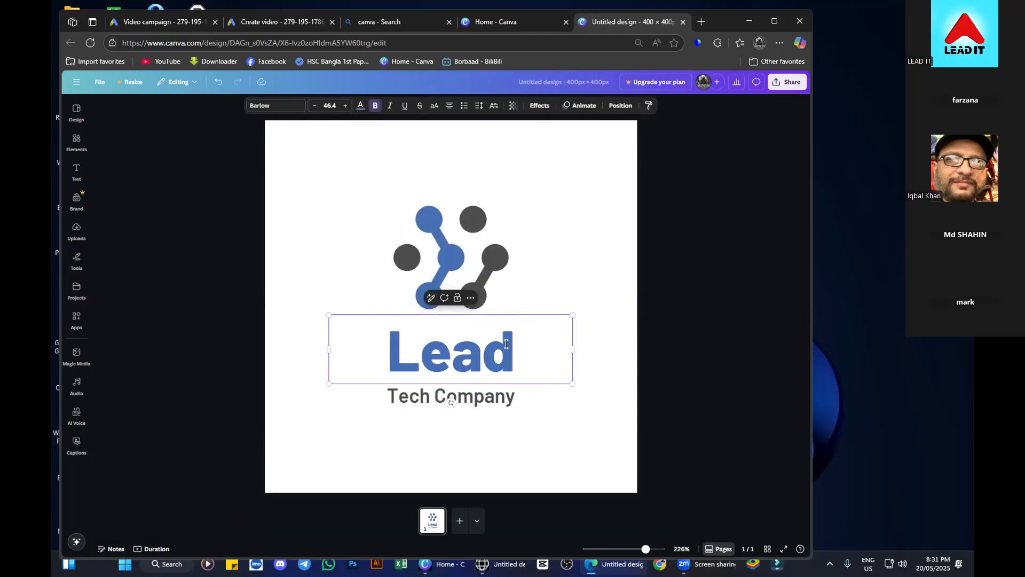
{"action": "type", "text": " IT"}
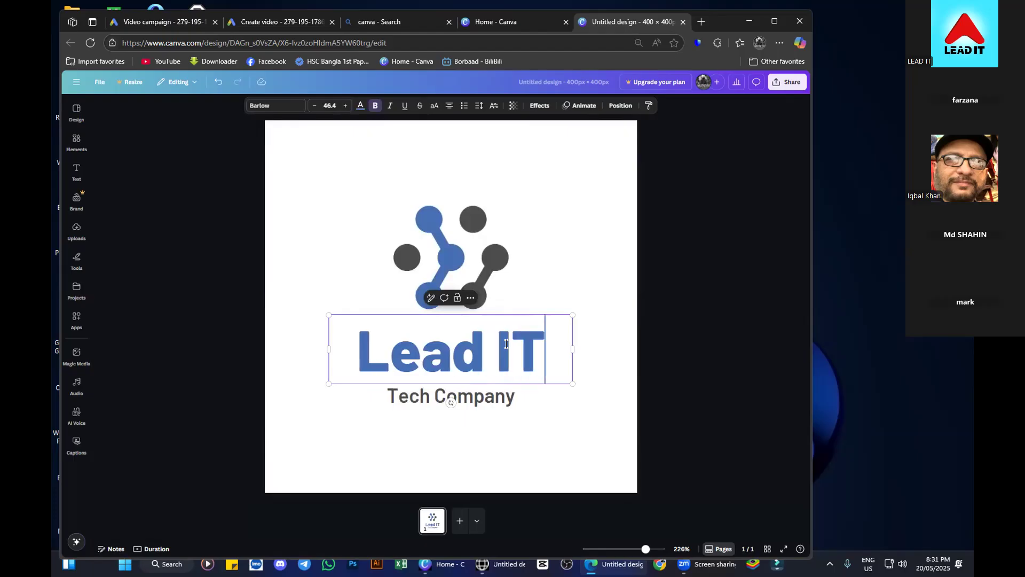
{"action": "double_click", "coordinate": [509, 401]}
{"action": "type", "text": "Dig"}
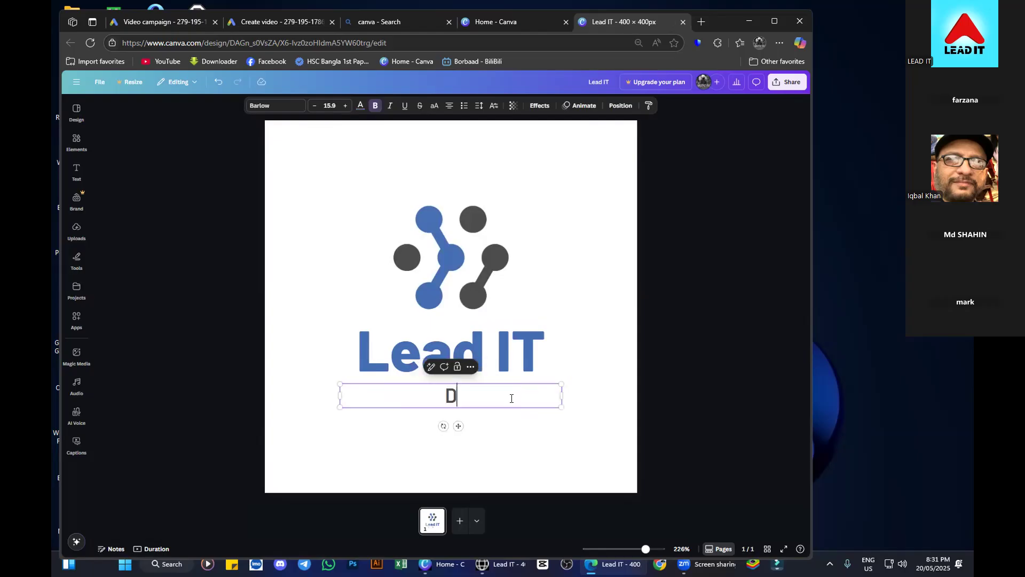
{"action": "key", "text": "BackSpace"}
{"action": "key", "text": "BackSpace"}
{"action": "key", "text": "BackSpace"}
{"action": "type", "text": "Edu"}
{"action": "key", "text": "BackSpace"}
{"action": "key", "text": "BackSpace"}
{"action": "key", "text": "BackSpace"}
{"action": "type", "text": "Digital "}
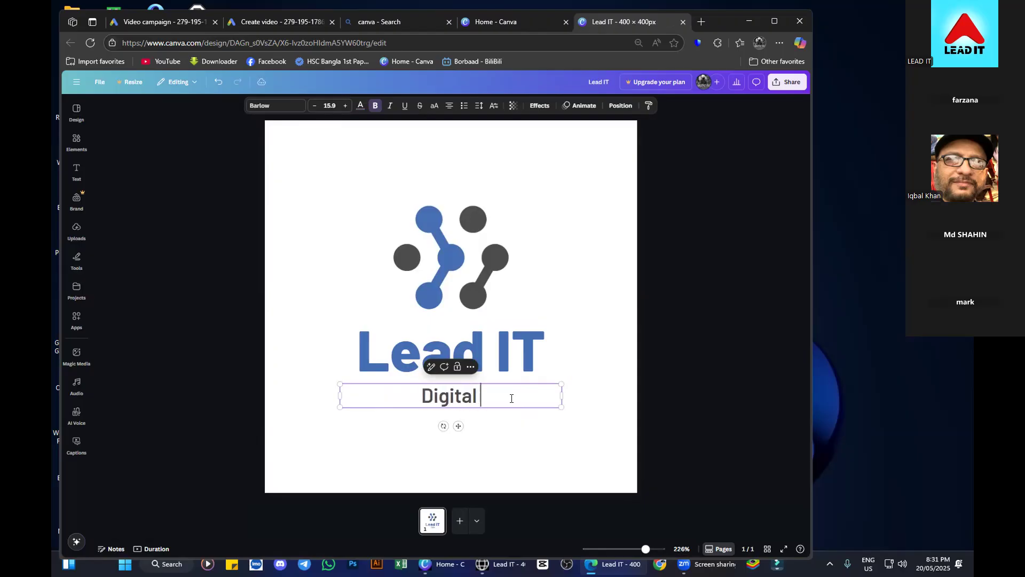
{"action": "type", "text": "Marketing"}
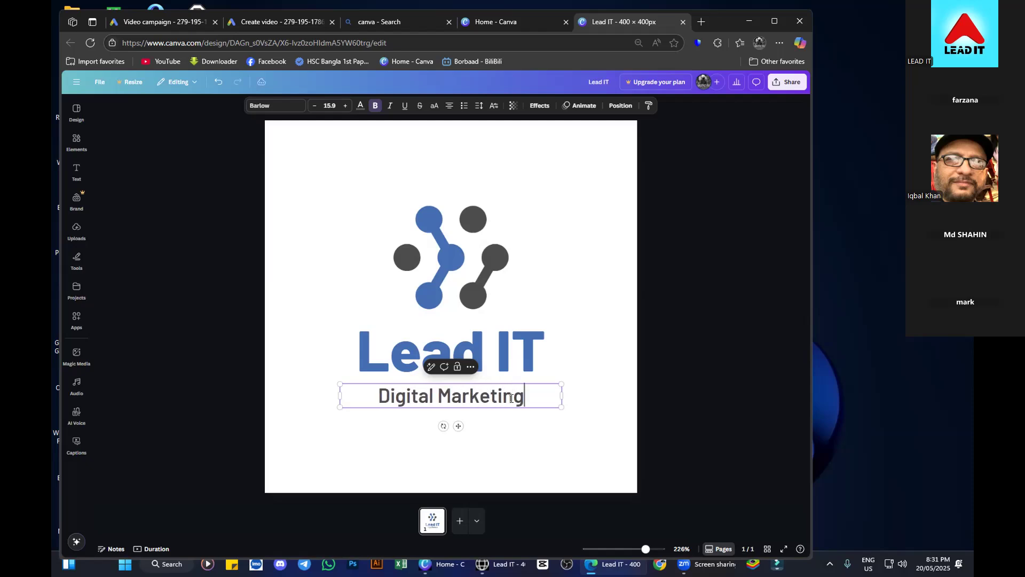
{"action": "key", "text": "BackSpace"}
{"action": "left_click", "coordinate": [600, 432]}
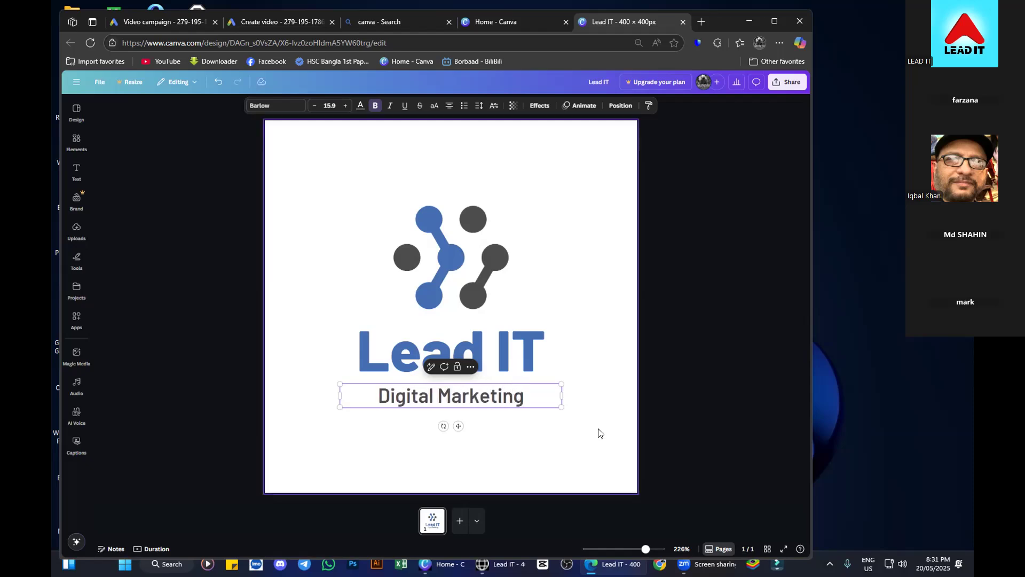
Enlarge the logo graphic and text together and centre them on the canvas
{"action": "left_click_drag", "start_coordinate": [336, 156], "coordinate": [567, 449]}
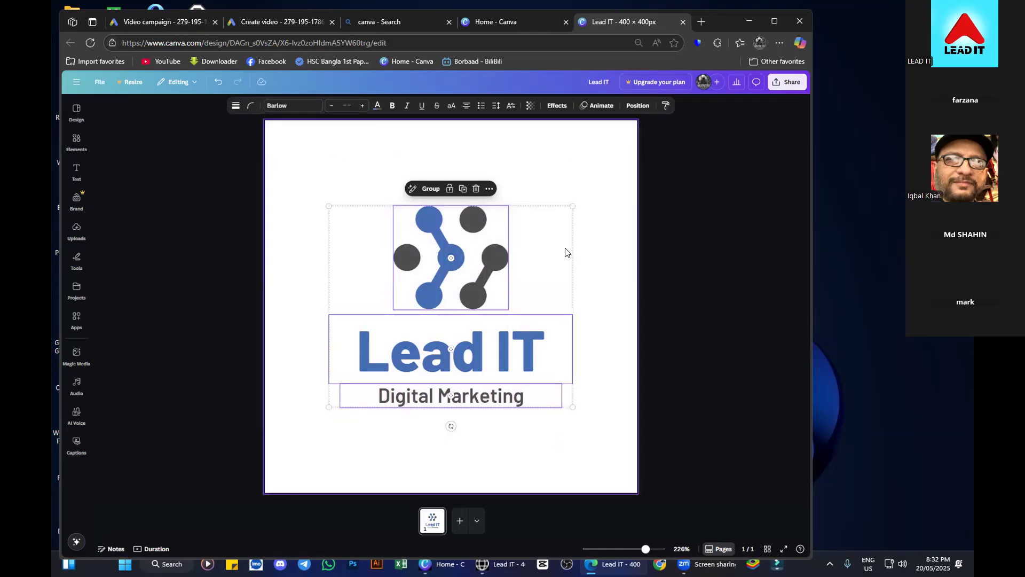
{"action": "left_click", "coordinate": [575, 202]}
{"action": "left_click_drag", "start_coordinate": [342, 224], "coordinate": [573, 450]}
{"action": "left_click_drag", "start_coordinate": [570, 206], "coordinate": [633, 155]}
{"action": "left_click_drag", "start_coordinate": [496, 292], "coordinate": [472, 305]}
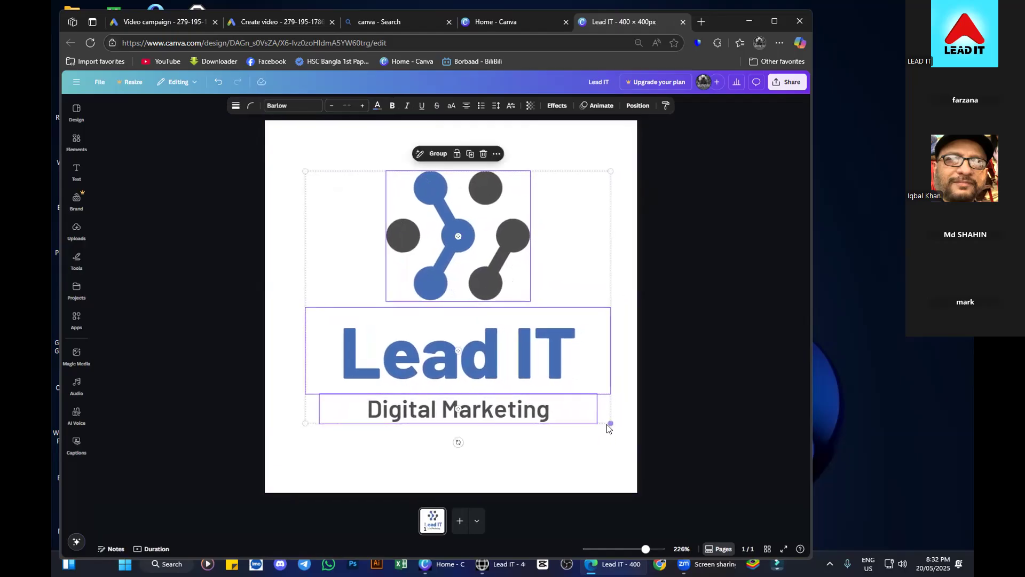
{"action": "left_click_drag", "start_coordinate": [609, 423], "coordinate": [657, 462]}
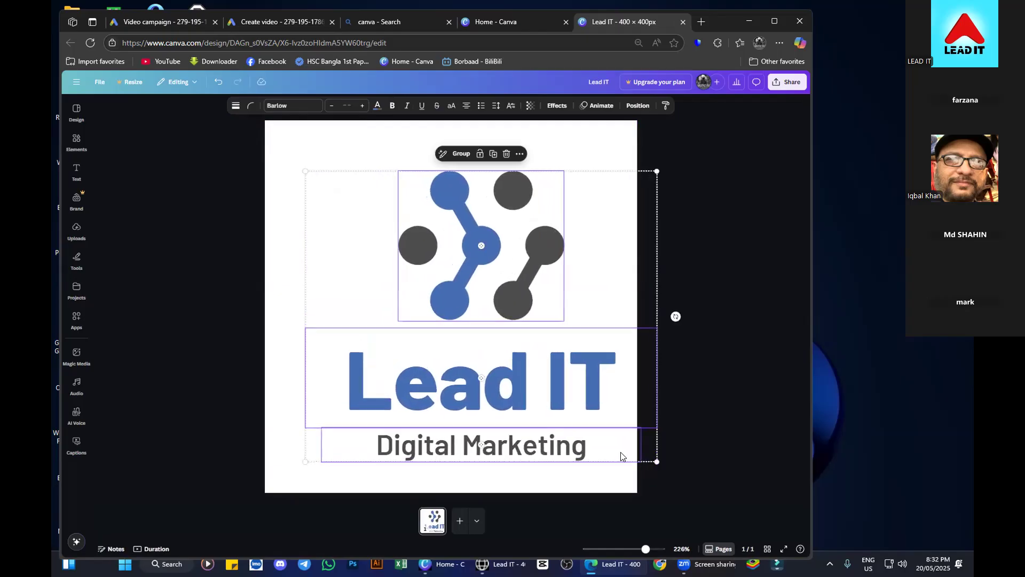
{"action": "left_click_drag", "start_coordinate": [524, 398], "coordinate": [498, 394]}
{"action": "left_click", "coordinate": [652, 342]}
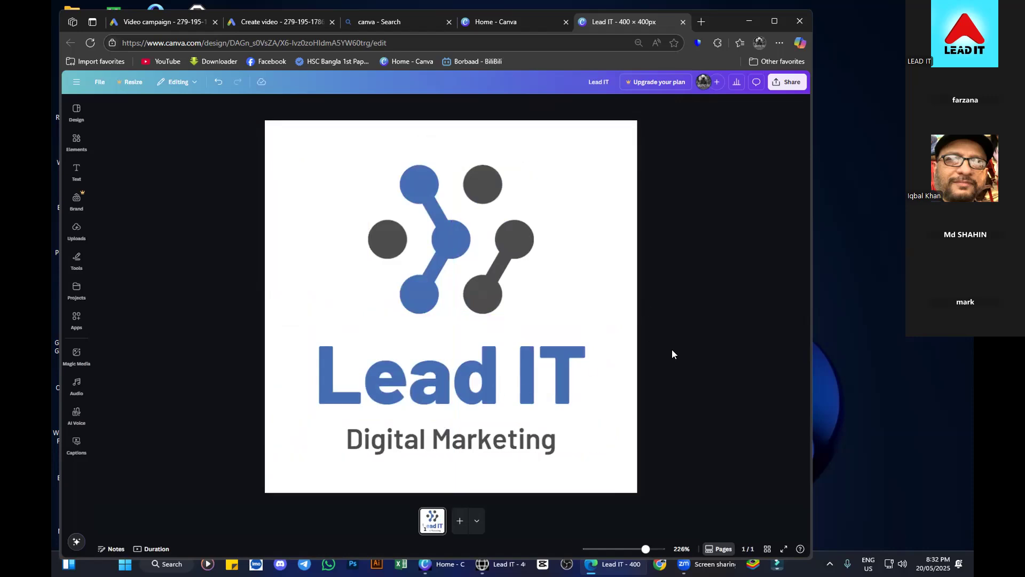
Nudge the 'Lead IT' headline slightly upward
{"action": "left_click", "coordinate": [401, 385]}
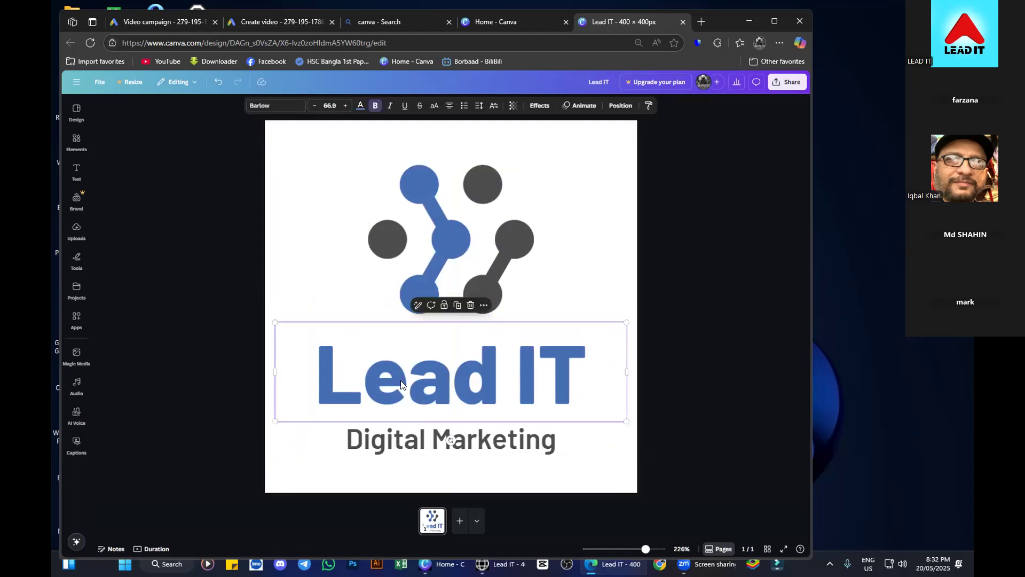
{"action": "key", "text": "Up"}
{"action": "key", "text": "Up"}
{"action": "key", "text": "Up"}
{"action": "key", "text": "Up"}
{"action": "key", "text": "Up"}
{"action": "key", "text": "Up"}
{"action": "key", "text": "Up"}
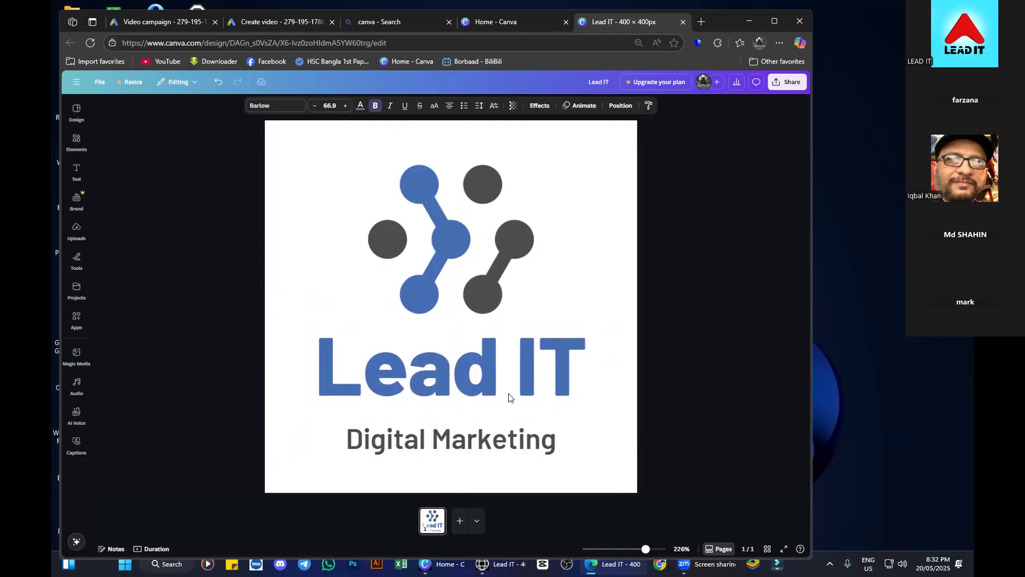
{"action": "left_click", "coordinate": [671, 410]}
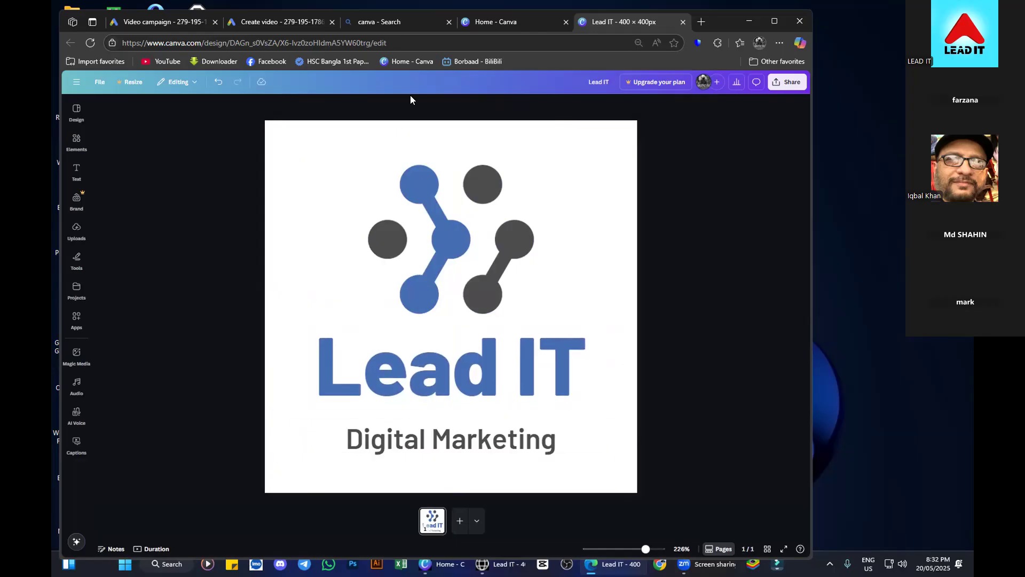
{"action": "left_click", "coordinate": [789, 80]}
Download the logo as PNG (Lead IT.png) and return to the Google Ads Create video tab
{"action": "left_click", "coordinate": [788, 81]}
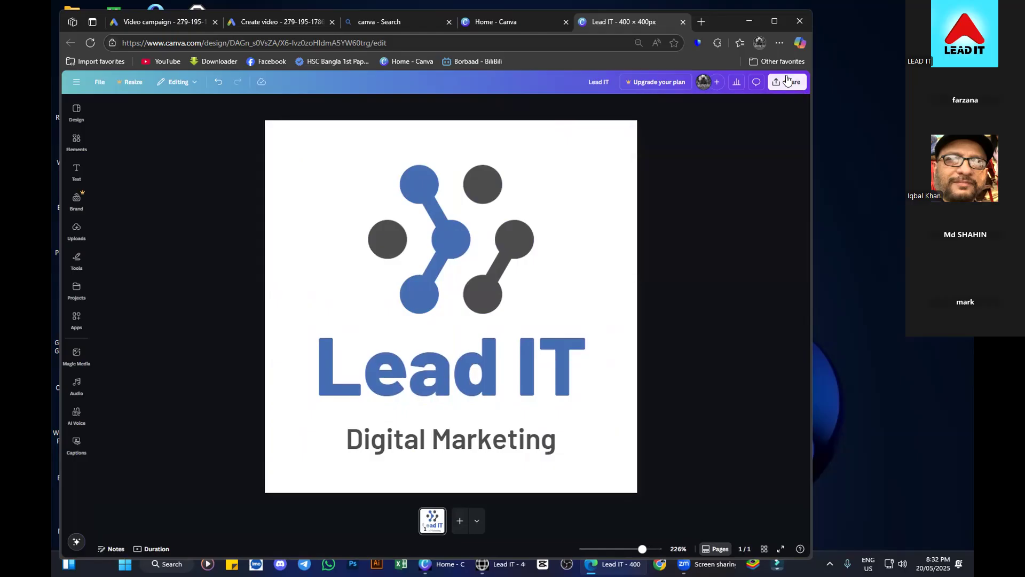
{"action": "left_click", "coordinate": [788, 79]}
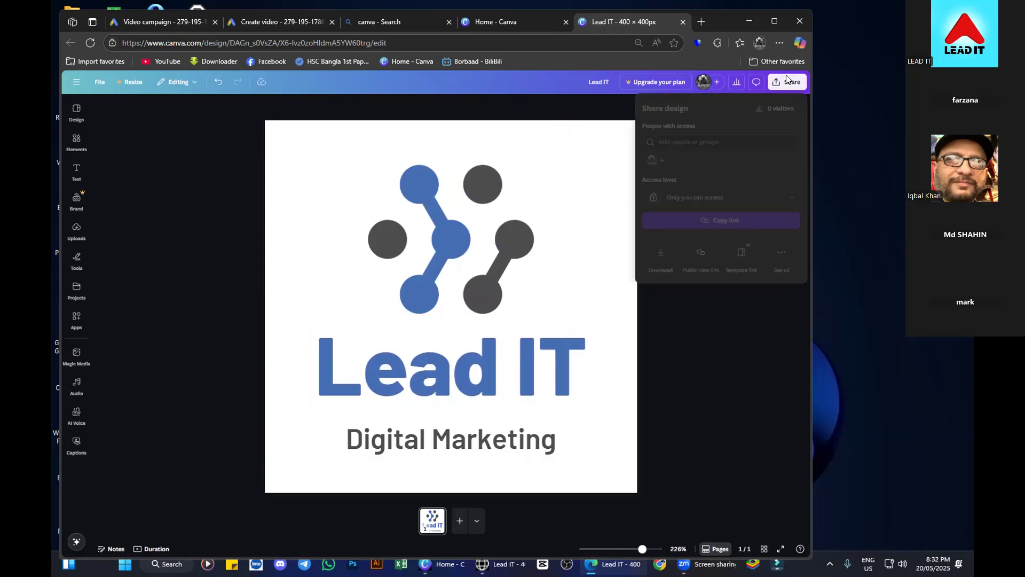
{"action": "left_click", "coordinate": [666, 259]}
{"action": "left_click", "coordinate": [702, 138]}
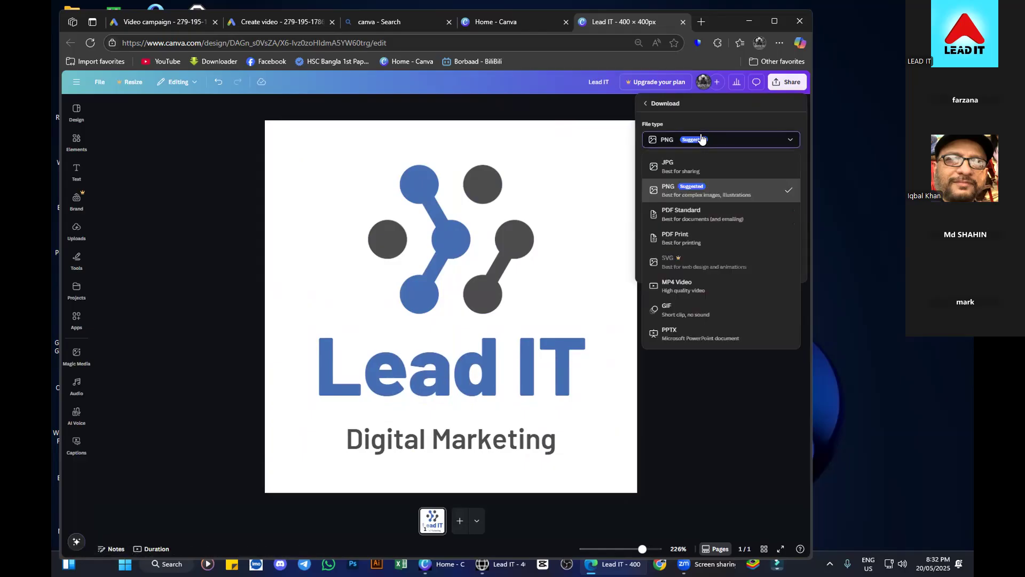
{"action": "left_click", "coordinate": [701, 139]}
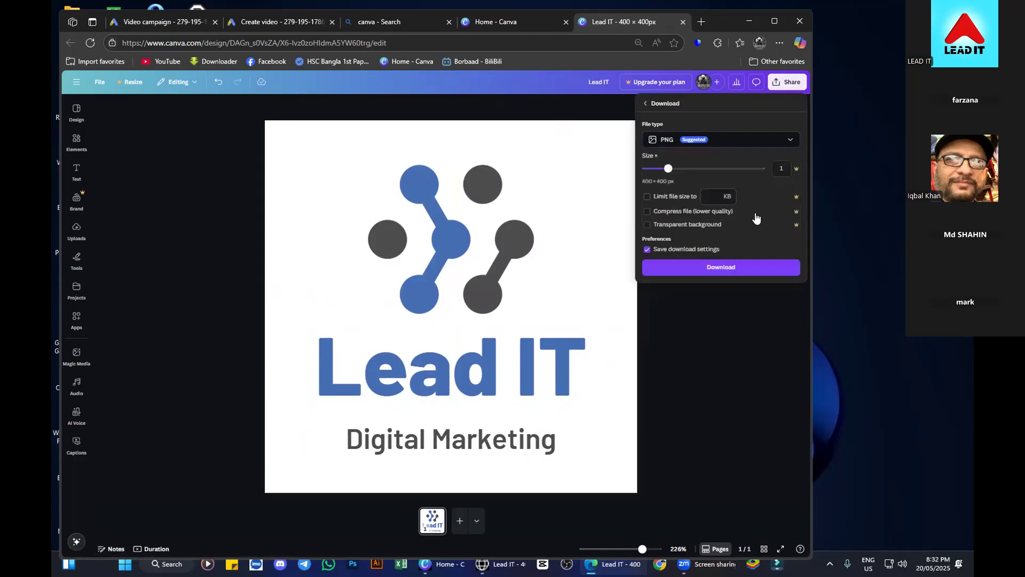
{"action": "left_click", "coordinate": [739, 261]}
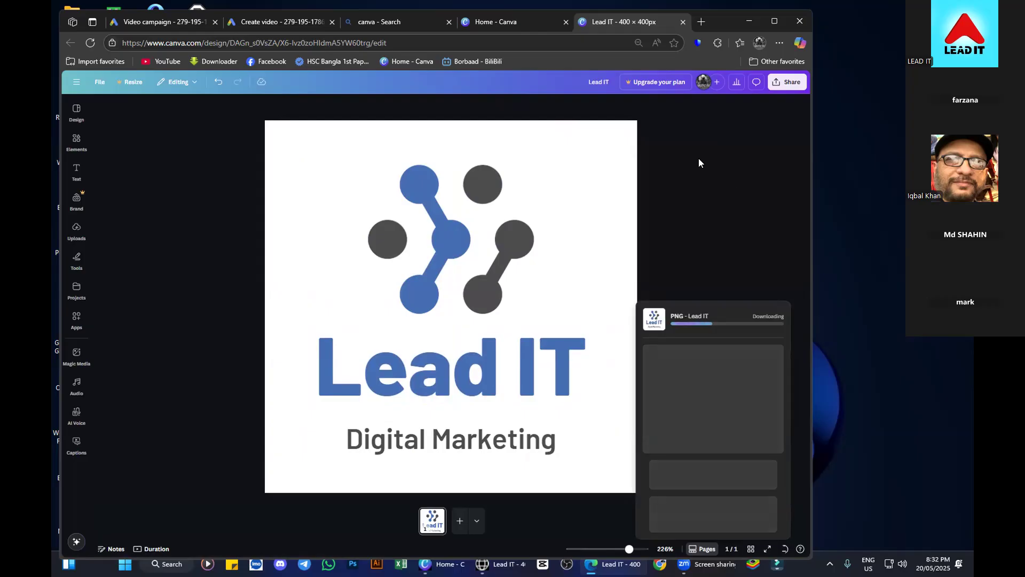
{"action": "left_click", "coordinate": [266, 26]}
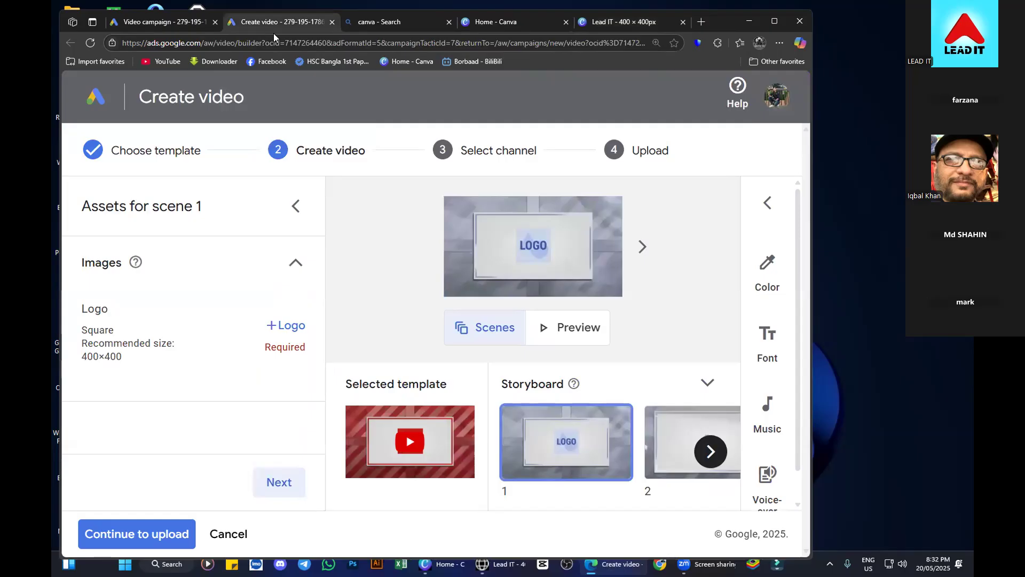
Upload Lead IT.png from the Extra drive's Download folder as scene 1's logo and save it
{"action": "left_click", "coordinate": [293, 324]}
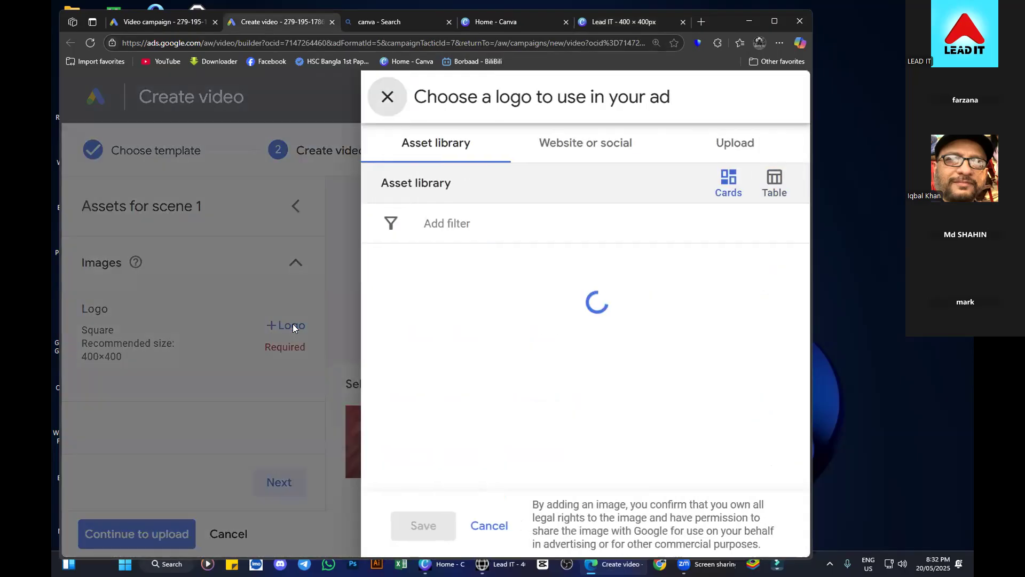
{"action": "left_click", "coordinate": [724, 142]}
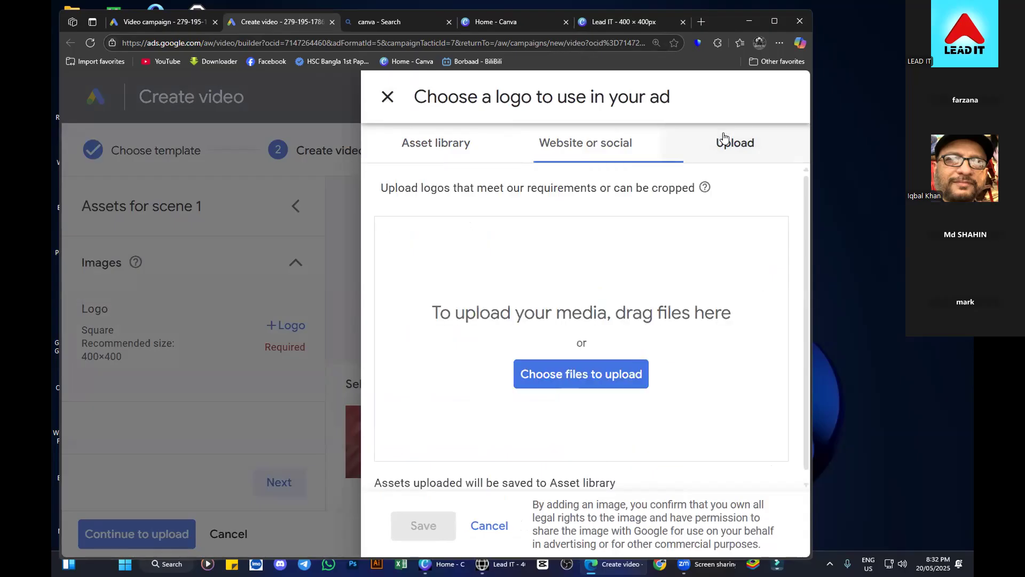
{"action": "left_click", "coordinate": [577, 374]}
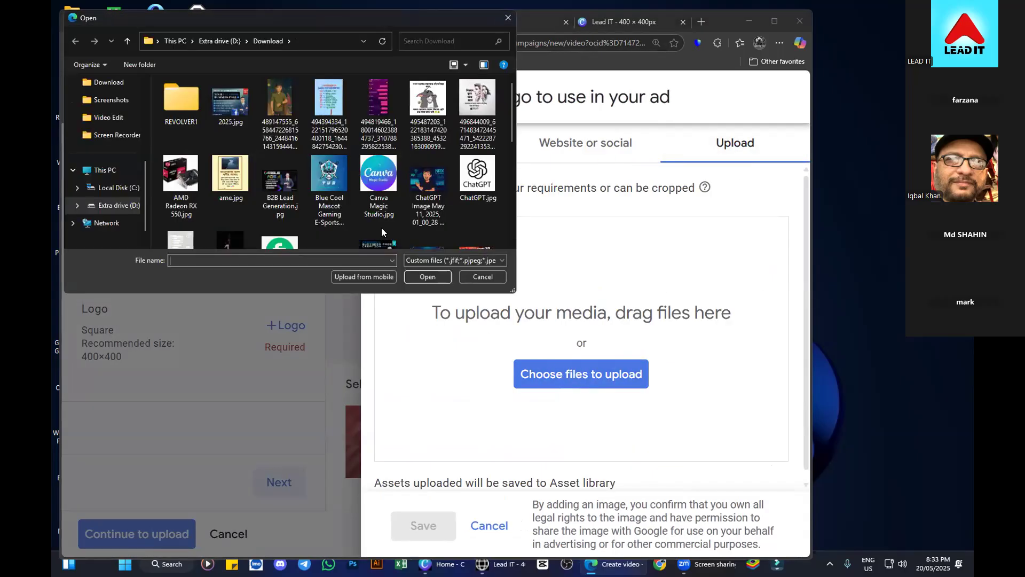
{"action": "scroll", "coordinate": [114, 180], "scroll_direction": "up", "scroll_amount": 3}
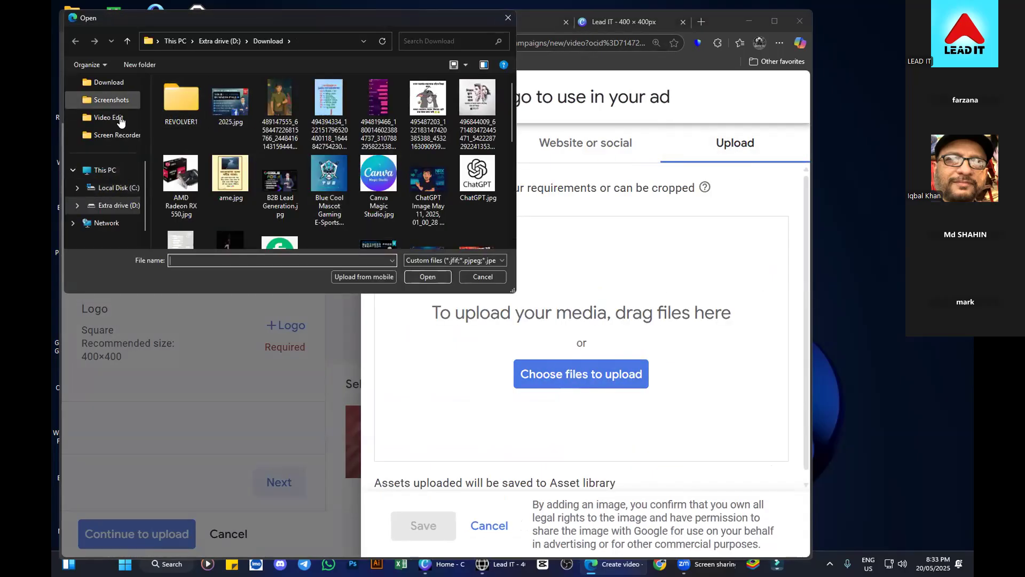
{"action": "left_click", "coordinate": [118, 158]}
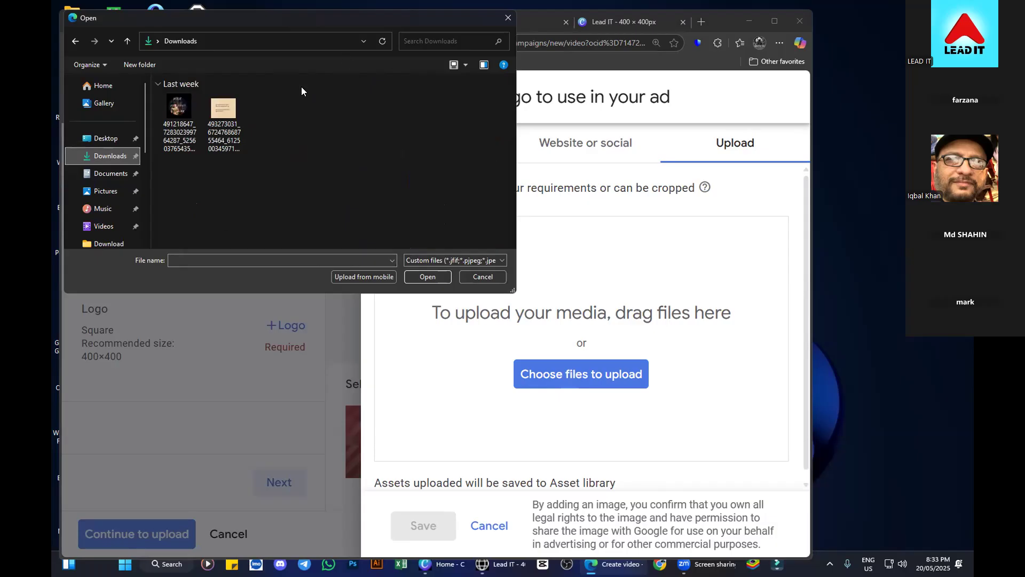
{"action": "scroll", "coordinate": [113, 180], "scroll_direction": "down", "scroll_amount": 3}
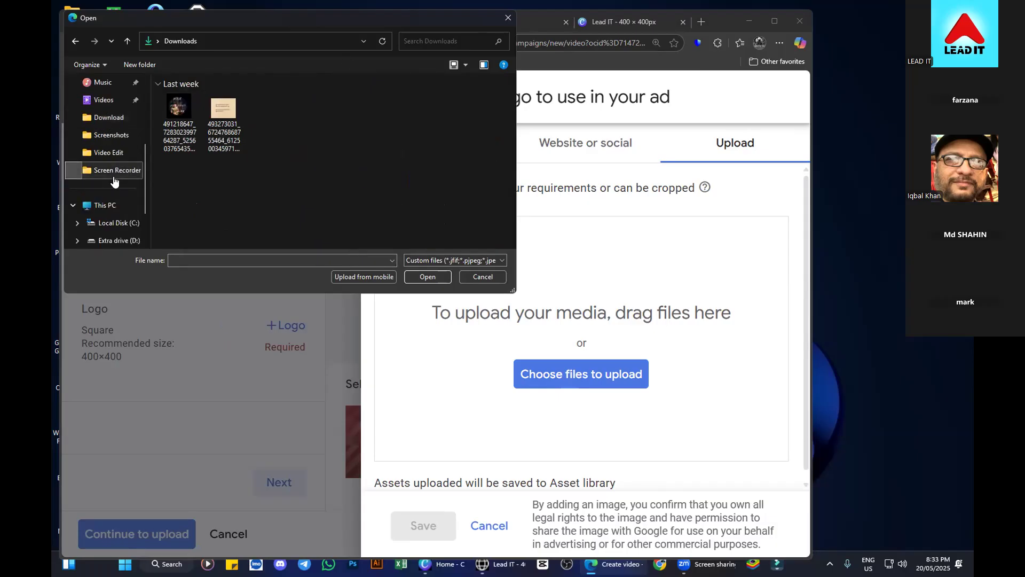
{"action": "left_click", "coordinate": [113, 177]}
{"action": "left_click", "coordinate": [122, 118]}
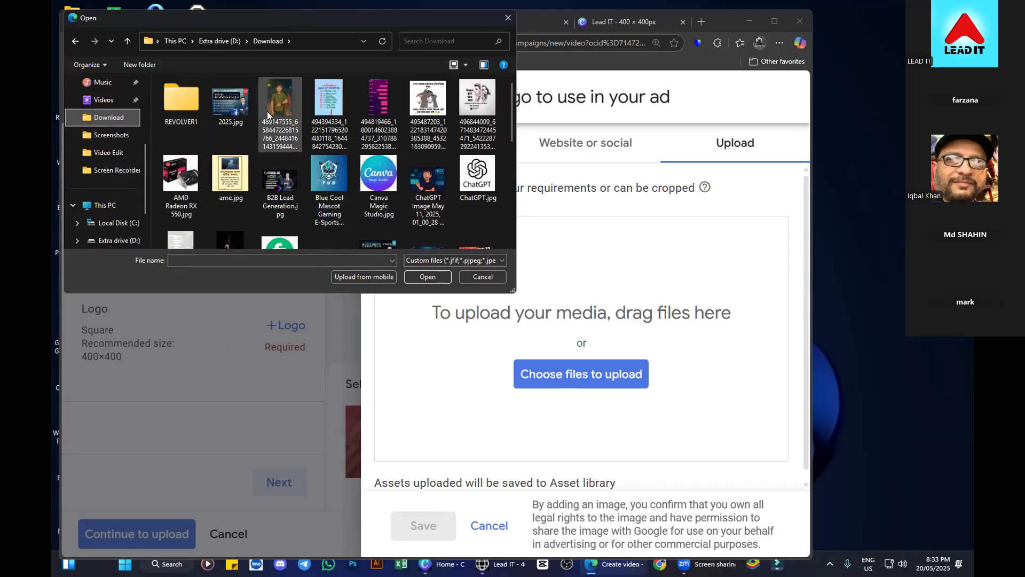
{"action": "scroll", "coordinate": [267, 111], "scroll_direction": "down", "scroll_amount": 6}
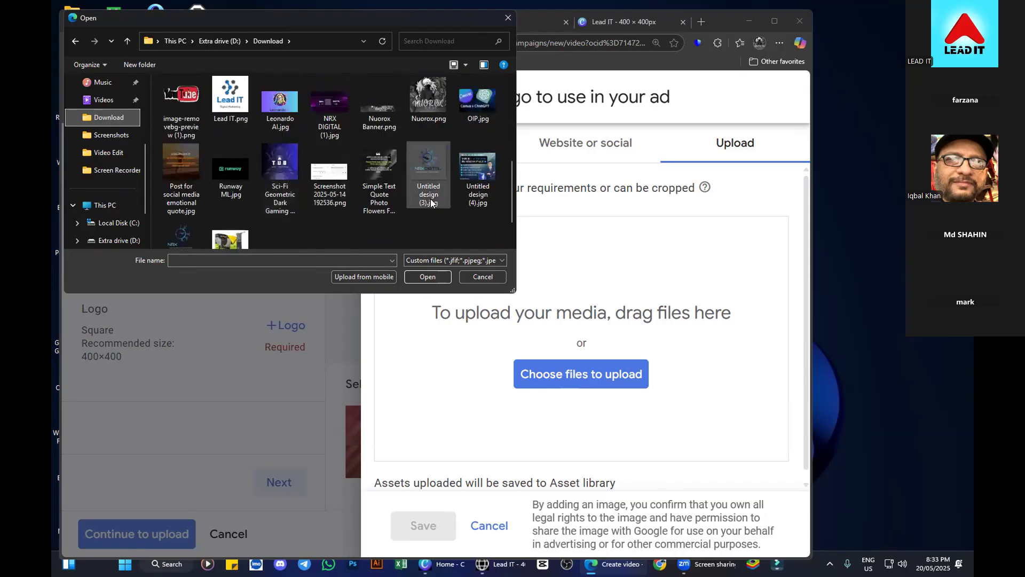
{"action": "scroll", "coordinate": [430, 202], "scroll_direction": "up", "scroll_amount": 2}
{"action": "double_click", "coordinate": [242, 181]}
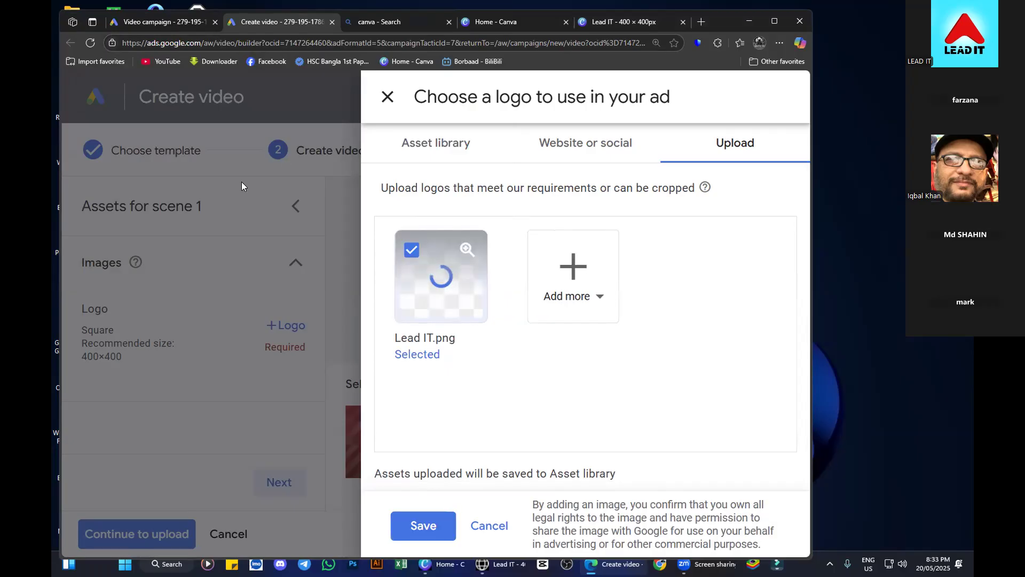
{"action": "left_click", "coordinate": [408, 531]}
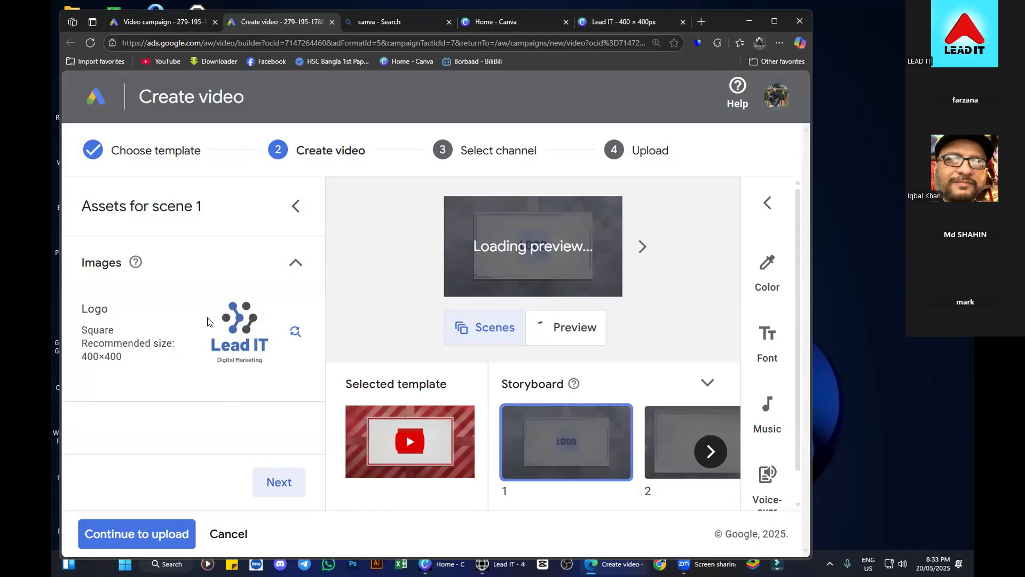
Collapse Images, then enter 'Turn your Skill into A Carrer' as scene 2's Text 1 line
{"action": "left_click", "coordinate": [294, 262]}
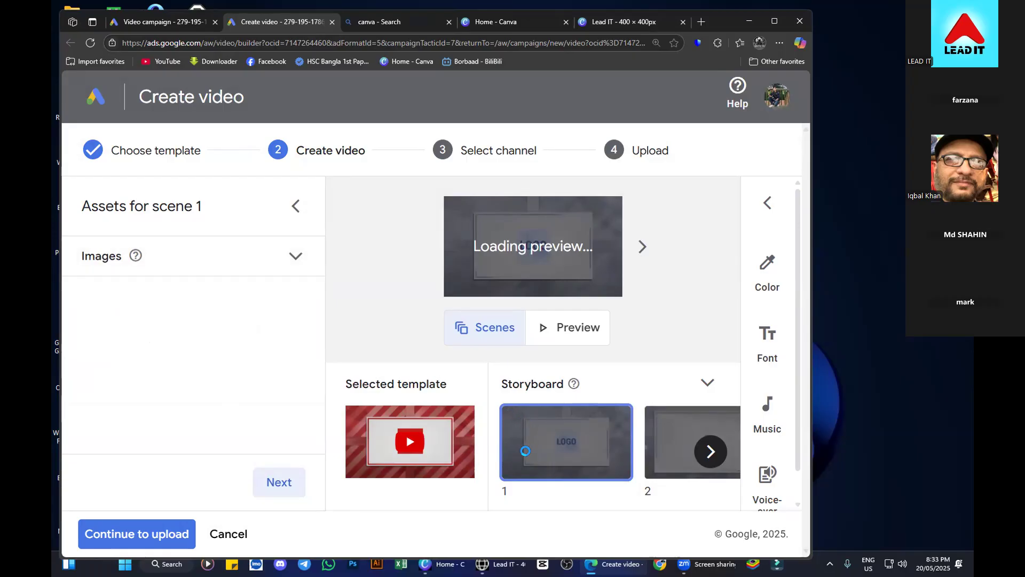
{"action": "left_click", "coordinate": [275, 484]}
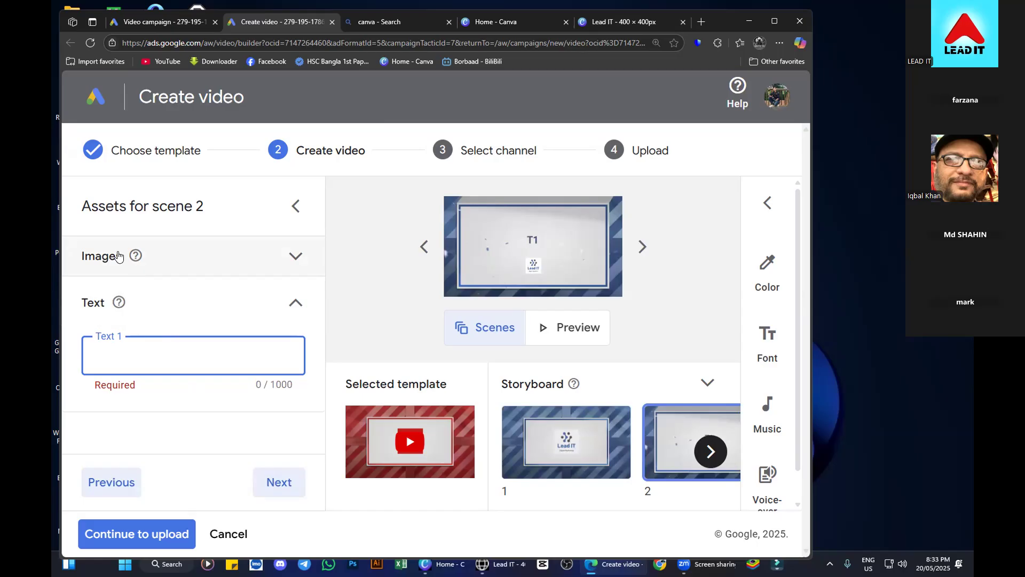
{"action": "type", "text": "Turn your Sk"}
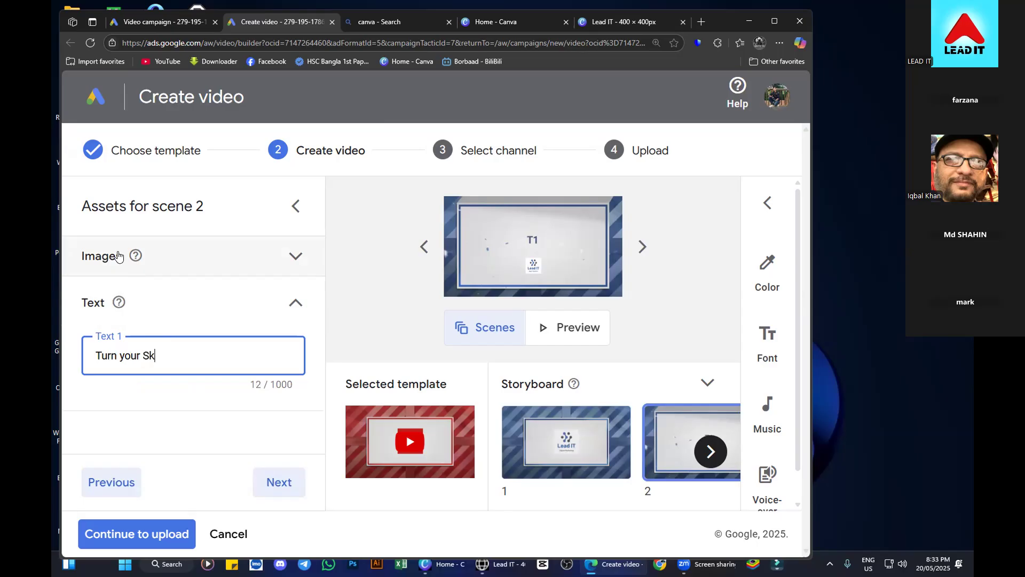
{"action": "type", "text": "ill into A Carrer"}
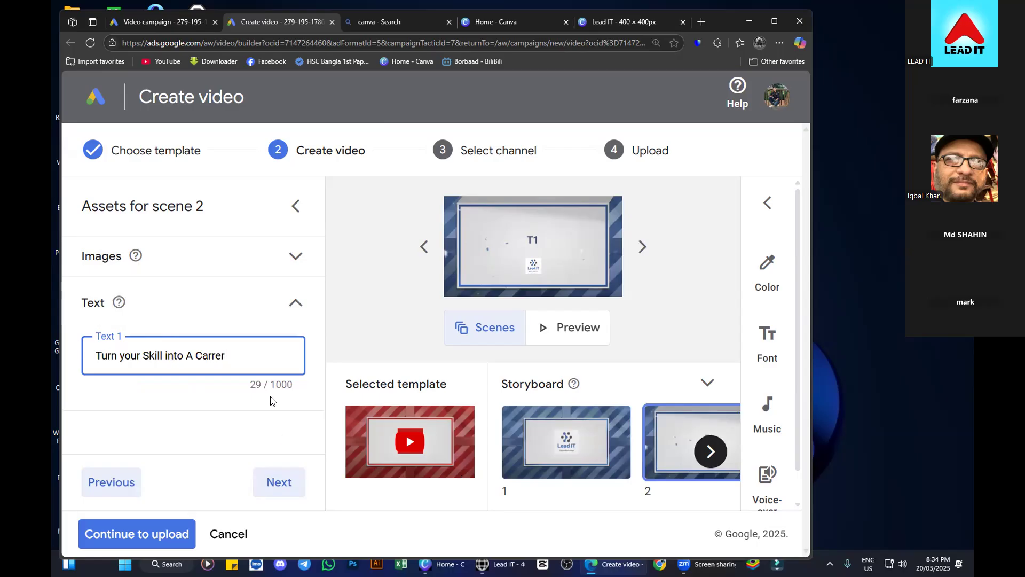
{"action": "left_click", "coordinate": [286, 489]}
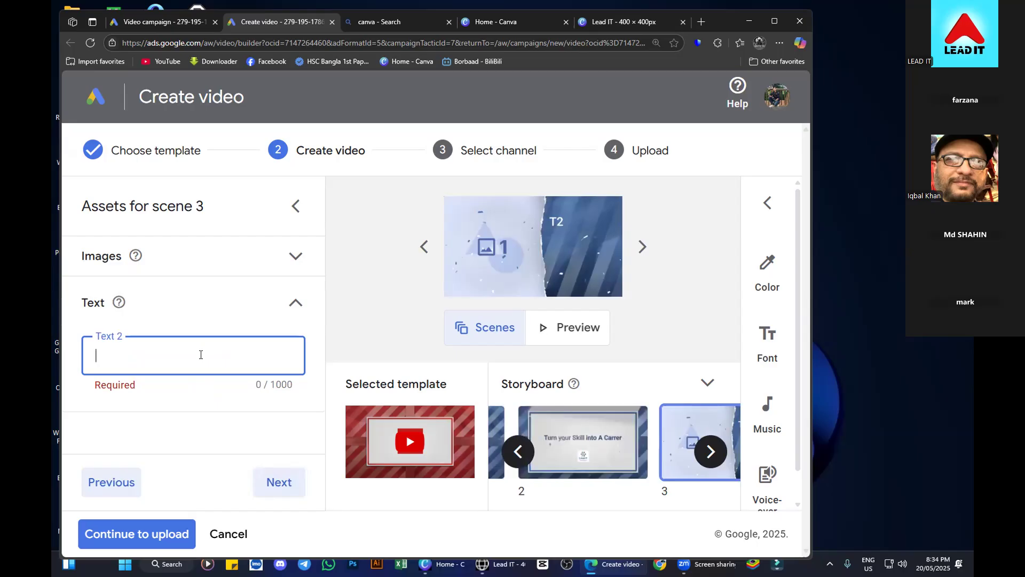
Set scene 3's Text 2 to 'Make Your Dream a Reality', fixing the typo with a spelling suggestion
{"action": "type", "text": "Make Your Dream a "}
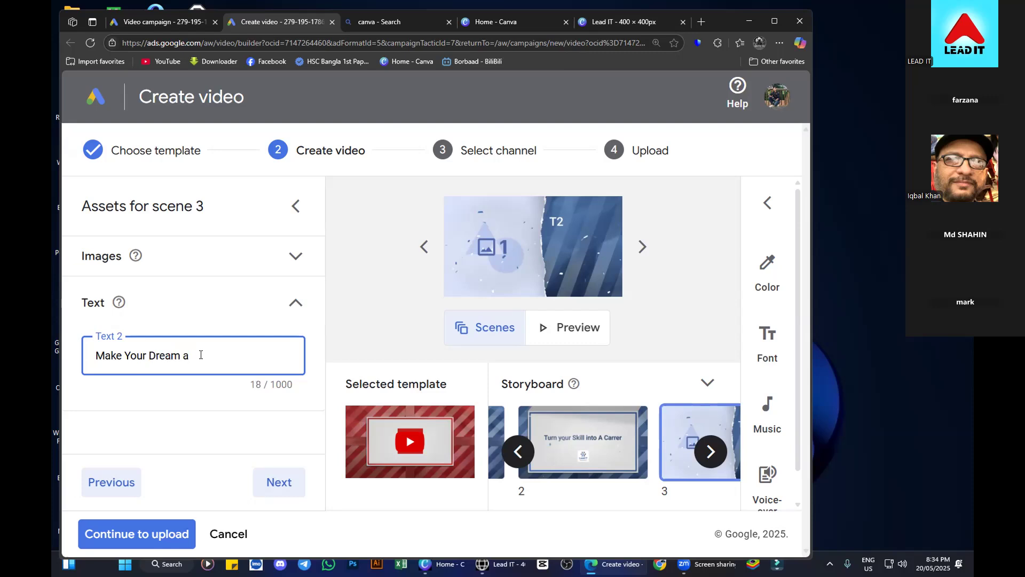
{"action": "type", "text": "Realmlityu"}
{"action": "key", "text": "BackSpace"}
{"action": "right_click", "coordinate": [202, 368]}
{"action": "left_click", "coordinate": [195, 358]}
{"action": "right_click", "coordinate": [196, 357]}
{"action": "mouse_move", "coordinate": [195, 363]}
{"action": "left_click", "coordinate": [241, 364]}
Enter 'Polish Your Skill and Earn from it' as scene 4's Text 3 line
{"action": "left_click", "coordinate": [268, 483]}
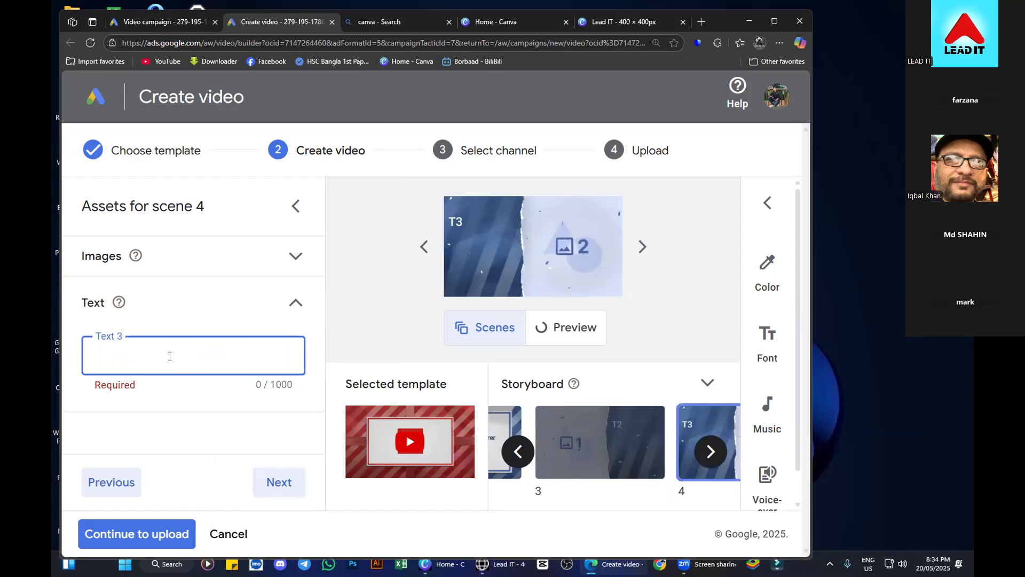
{"action": "type", "text": "Work"}
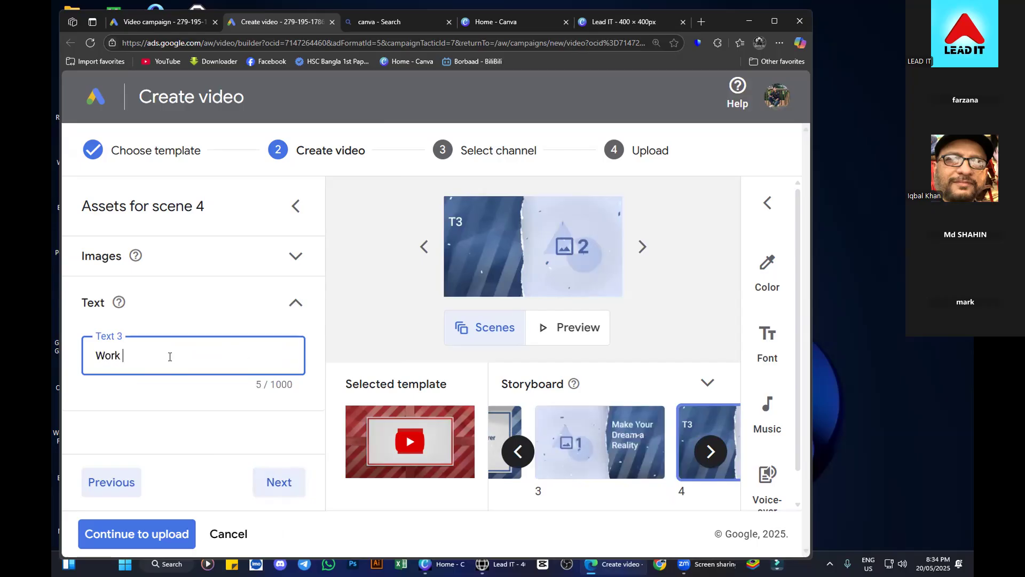
{"action": "key", "text": "BackSpace"}
{"action": "key", "text": "BackSpace"}
{"action": "key", "text": "BackSpace"}
{"action": "key", "text": "BackSpace"}
{"action": "key", "text": "BackSpace"}
{"action": "type", "text": "Polish Your SK"}
{"action": "key", "text": "BackSpace"}
{"action": "key", "text": "BackSpace"}
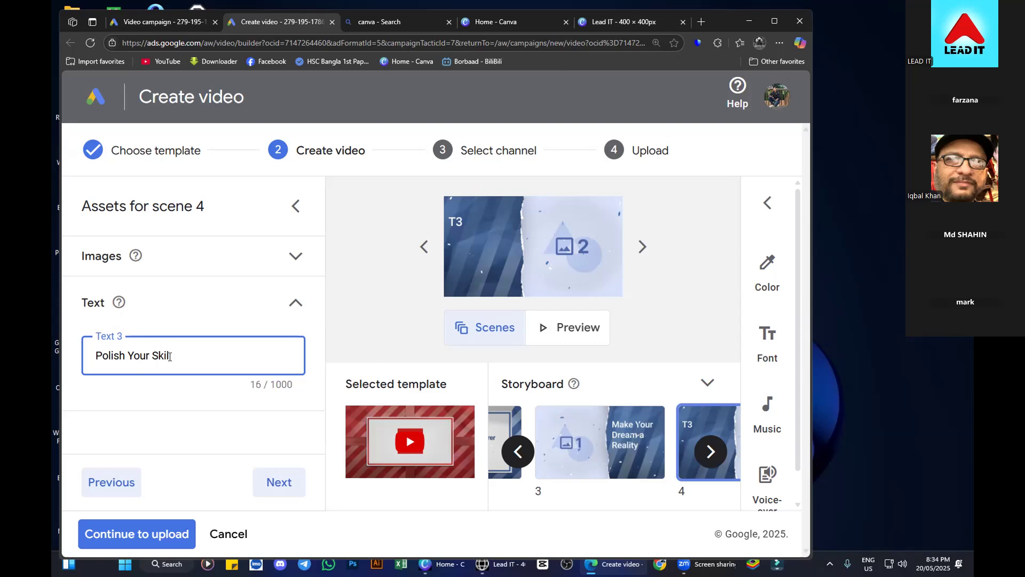
{"action": "key", "text": "BackSpace"}
{"action": "key", "text": "BackSpace"}
{"action": "type", "text": "ill and Earm f"}
{"action": "key", "text": "BackSpace"}
{"action": "key", "text": "BackSpace"}
{"action": "key", "text": "BackSpace"}
{"action": "type", "text": "n from"}
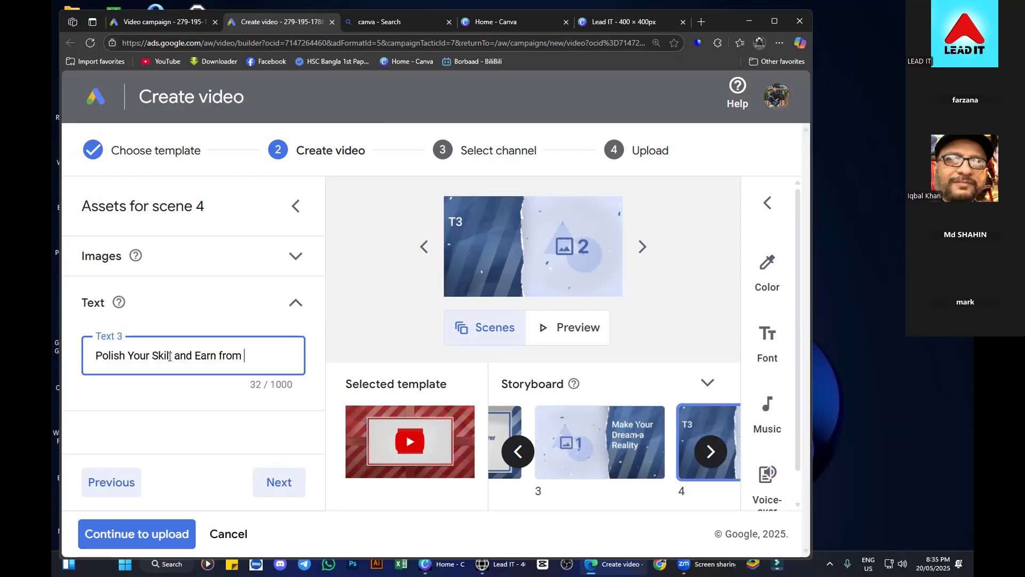
{"action": "type", "text": " it"}
{"action": "left_click", "coordinate": [275, 483]}
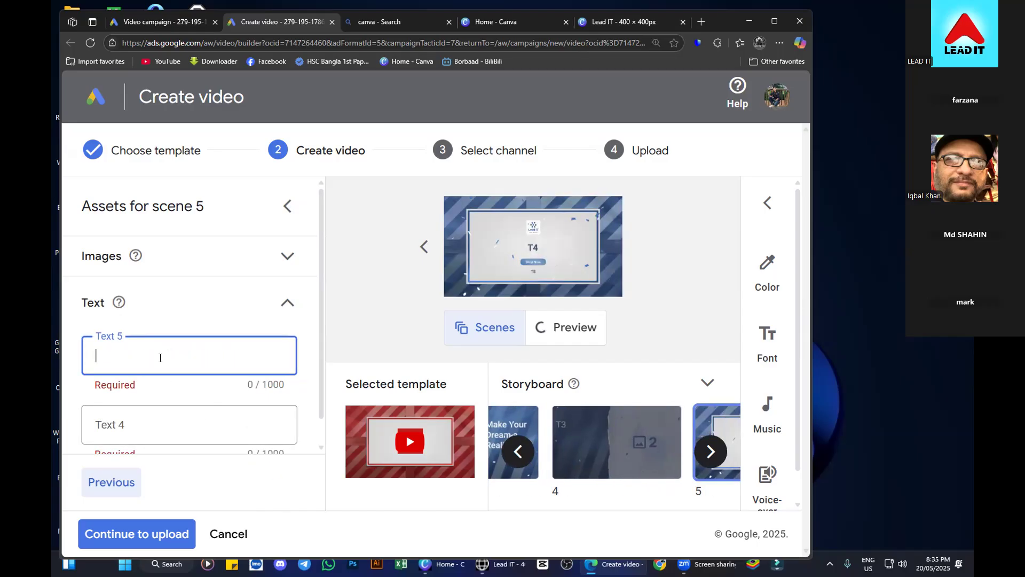
Write 'Achieve your all goals with every project' into scene 5's Text 5 field
{"action": "type", "text": "L"}
{"action": "key", "text": "BackSpace"}
{"action": "type", "text": "W"}
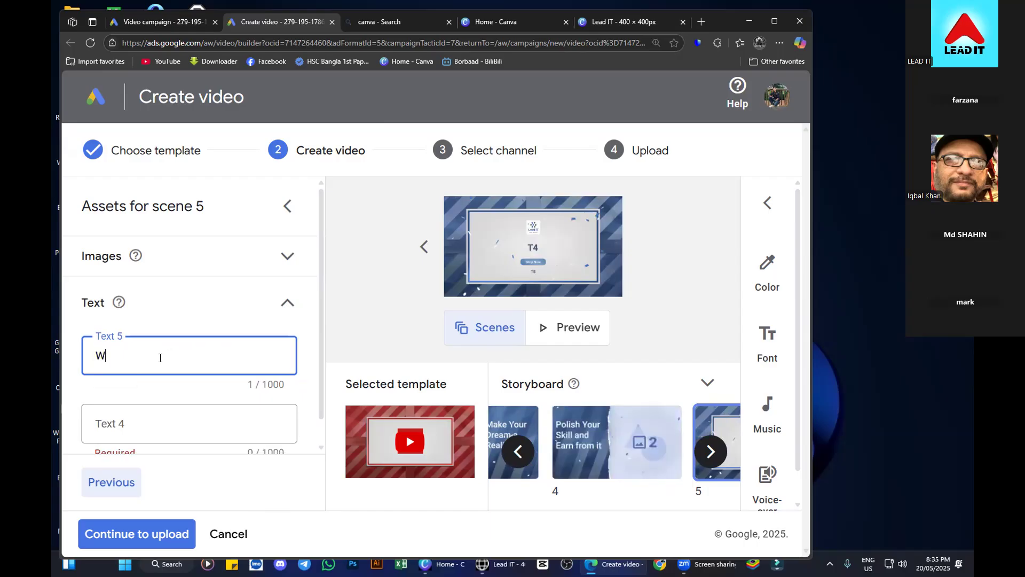
{"action": "key", "text": "BackSpace"}
{"action": "type", "text": "Lead"}
{"action": "key", "text": "BackSpace"}
{"action": "key", "text": "BackSpace"}
{"action": "key", "text": "BackSpace"}
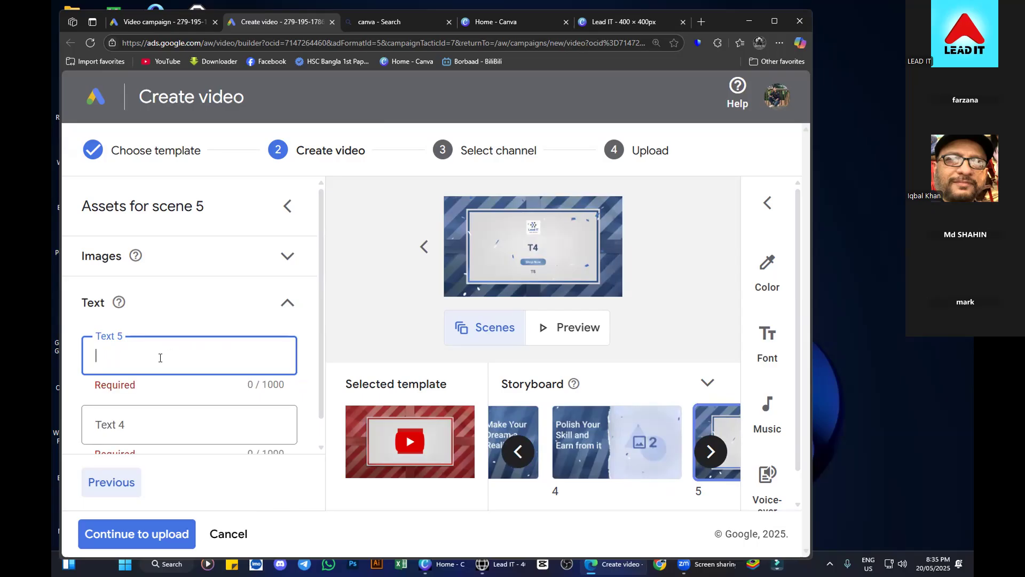
{"action": "type", "text": "Achive"}
{"action": "key", "text": "BackSpace"}
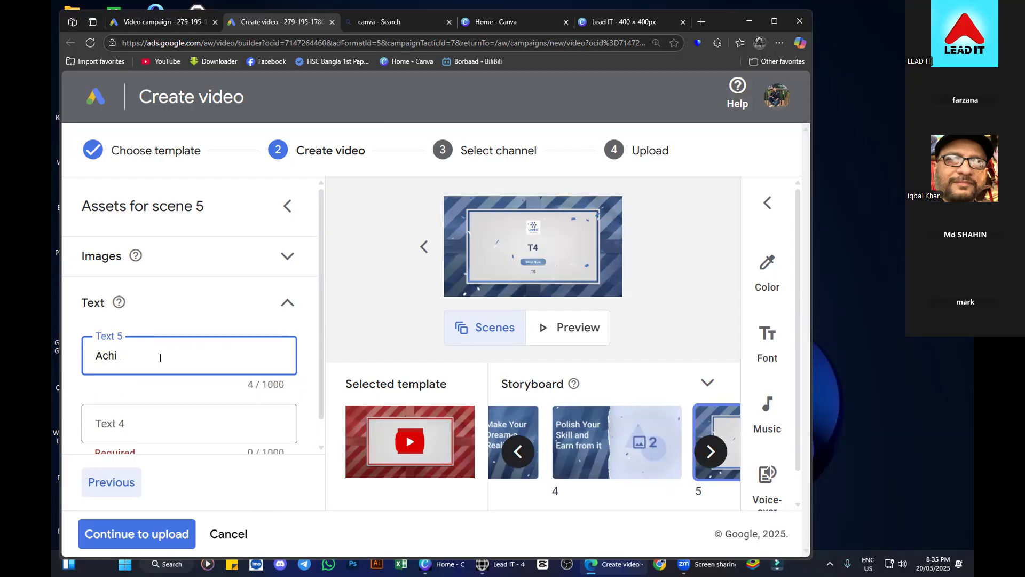
{"action": "type", "text": "eve your all goals"}
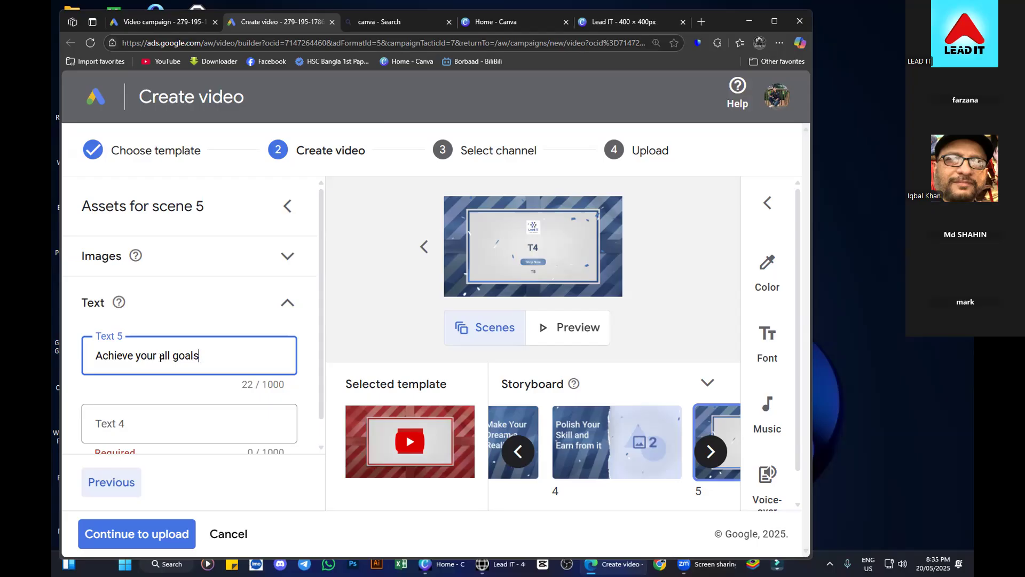
{"action": "type", "text": " here in Lead IT"}
{"action": "left_click", "coordinate": [189, 418]}
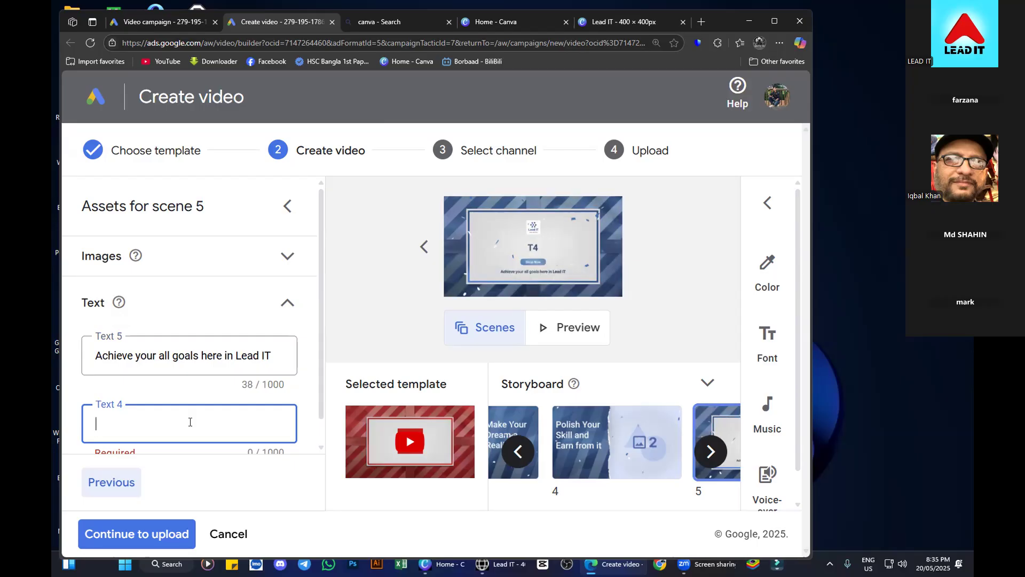
{"action": "left_click", "coordinate": [269, 353]}
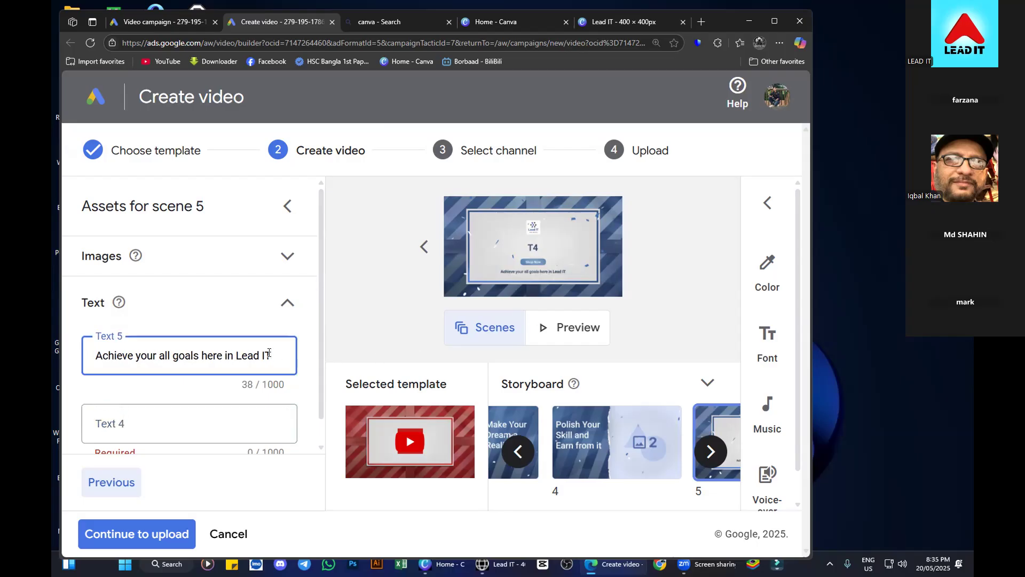
{"action": "key", "text": "BackSpace"}
{"action": "key", "text": "BackSpace"}
{"action": "key", "text": "BackSpace"}
{"action": "key", "text": "BackSpace"}
{"action": "key", "text": "BackSpace"}
{"action": "key", "text": "BackSpace"}
{"action": "key", "text": "BackSpace"}
{"action": "key", "text": "BackSpace"}
{"action": "key", "text": "BackSpace"}
{"action": "key", "text": "BackSpace"}
{"action": "key", "text": "BackSpace"}
{"action": "key", "text": "BackSpace"}
{"action": "key", "text": "BackSpace"}
{"action": "key", "text": "BackSpace"}
{"action": "type", "text": "with every project"}
Fill scene 5's Text 4 with 'Live your Dream with Lead IT'
{"action": "left_click", "coordinate": [223, 418]}
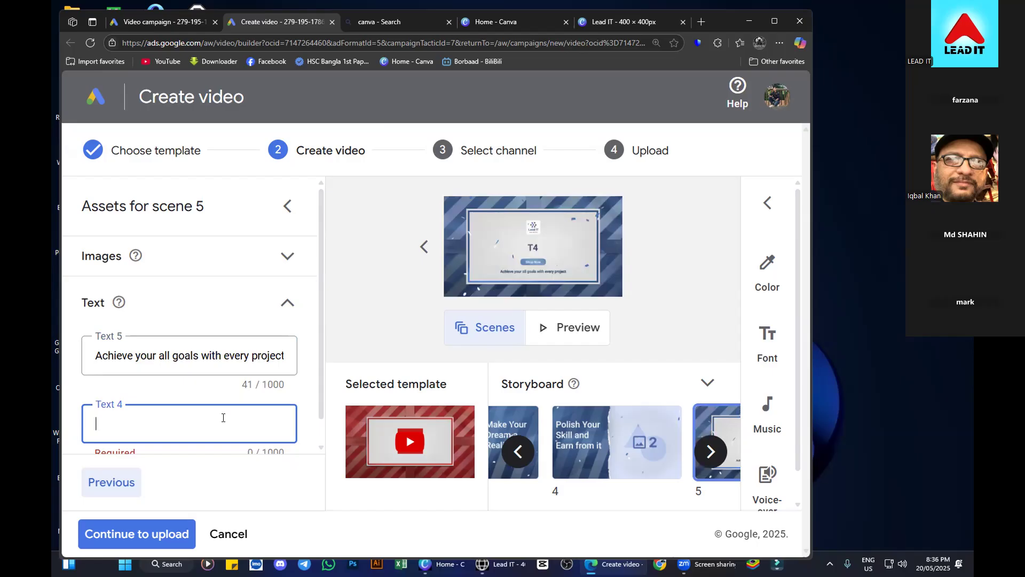
{"action": "type", "text": "Joi"}
{"action": "key", "text": "BackSpace"}
{"action": "key", "text": "BackSpace"}
{"action": "key", "text": "BackSpace"}
{"action": "key", "text": "BackSpace"}
{"action": "type", "text": "Live your Dre"}
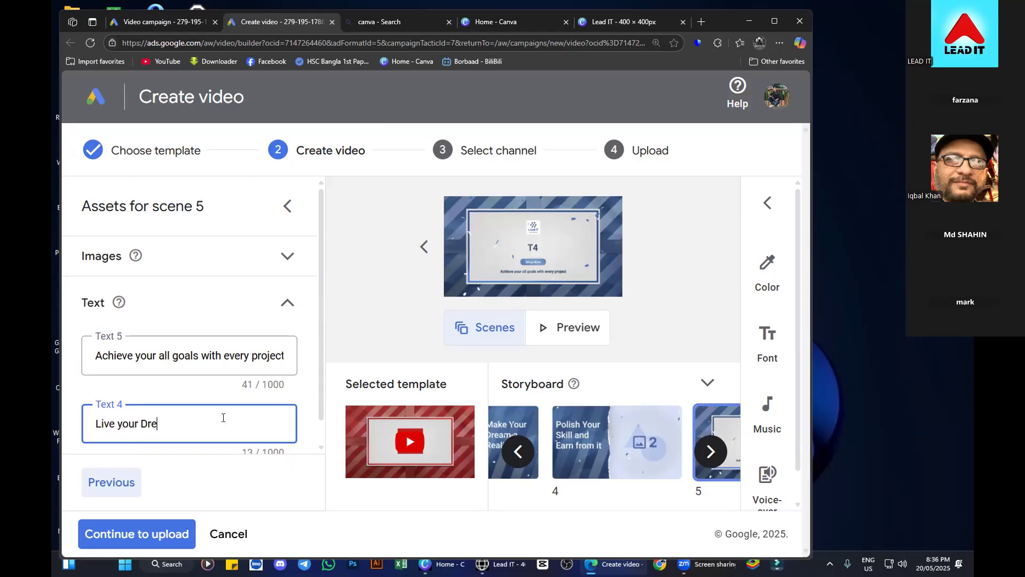
{"action": "type", "text": "am with Lead IT"}
Preview the chosen video template, then expand scene 5's image assets
{"action": "scroll", "coordinate": [243, 416], "scroll_direction": "down", "scroll_amount": 1}
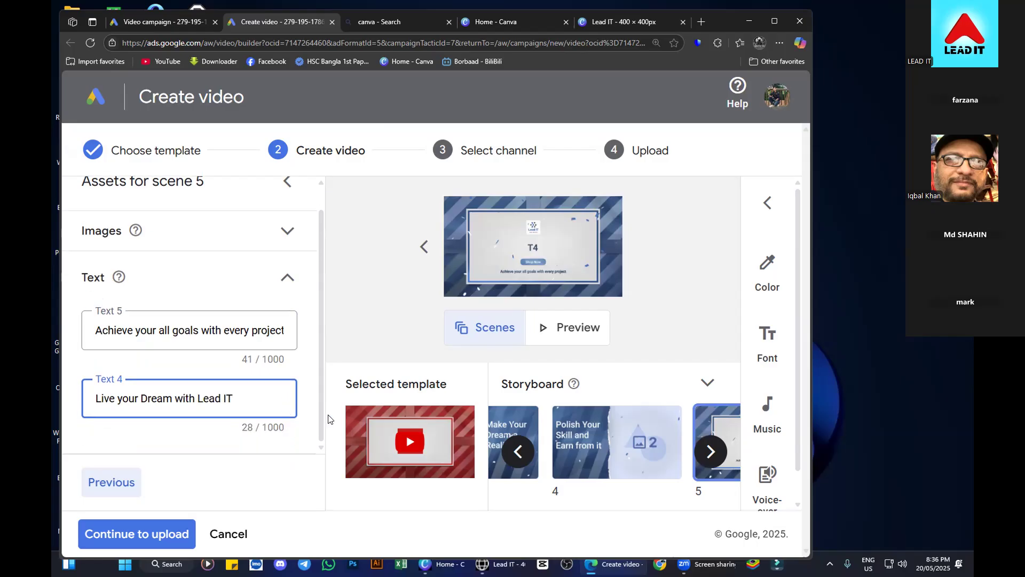
{"action": "left_click", "coordinate": [409, 447]}
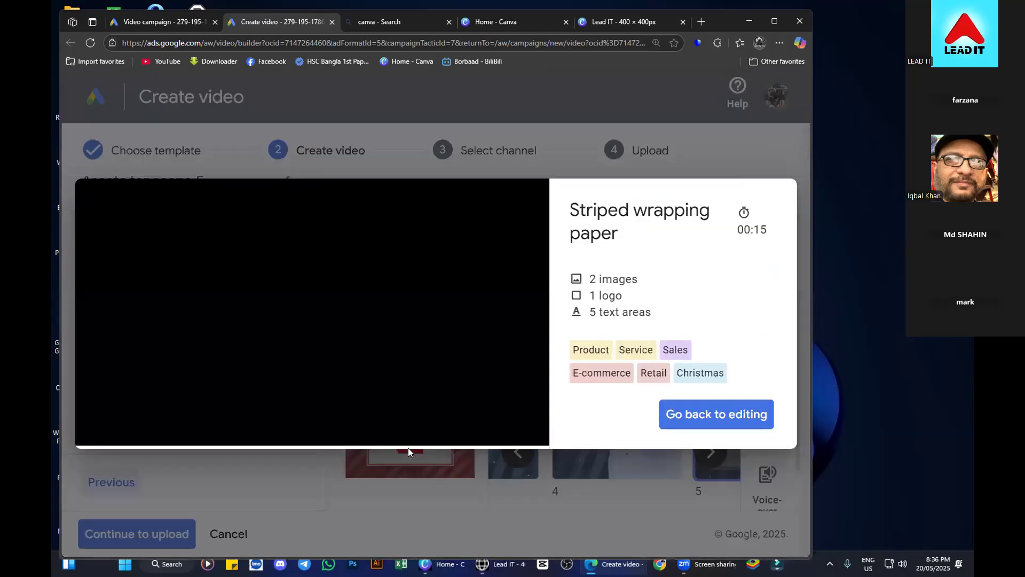
{"action": "left_click", "coordinate": [446, 480]}
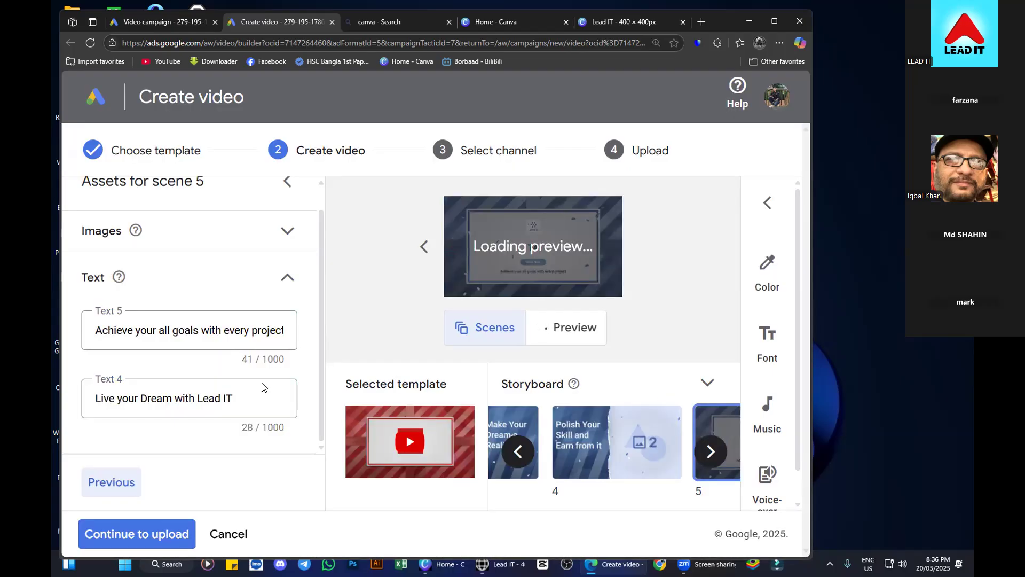
{"action": "left_click", "coordinate": [239, 268]}
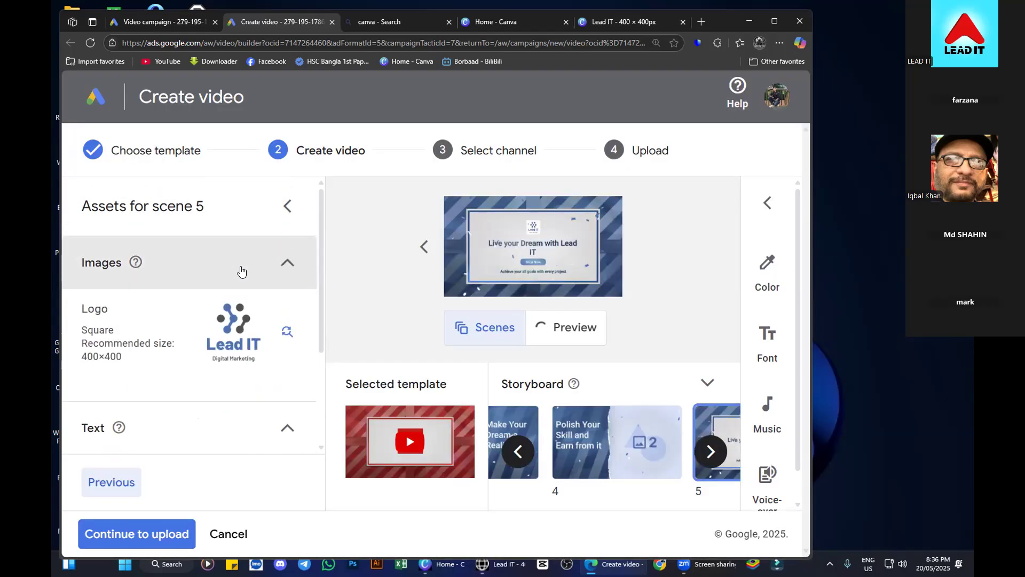
{"action": "scroll", "coordinate": [255, 345], "scroll_direction": "down", "scroll_amount": 2}
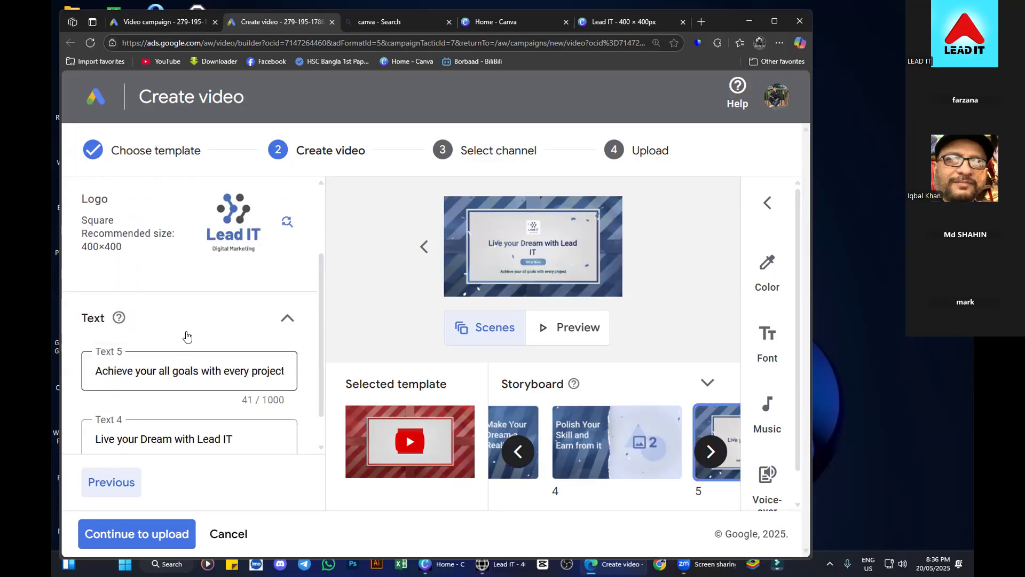
{"action": "scroll", "coordinate": [195, 375], "scroll_direction": "down", "scroll_amount": 1}
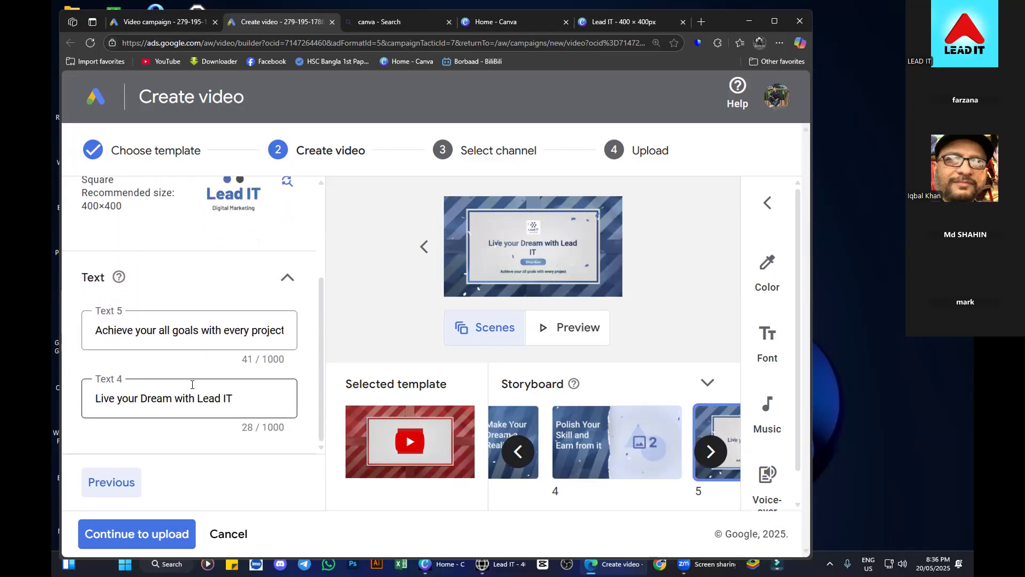
Page the storyboard back to scene 1, then forward, and open scene 3's assets
{"action": "left_click", "coordinate": [519, 450]}
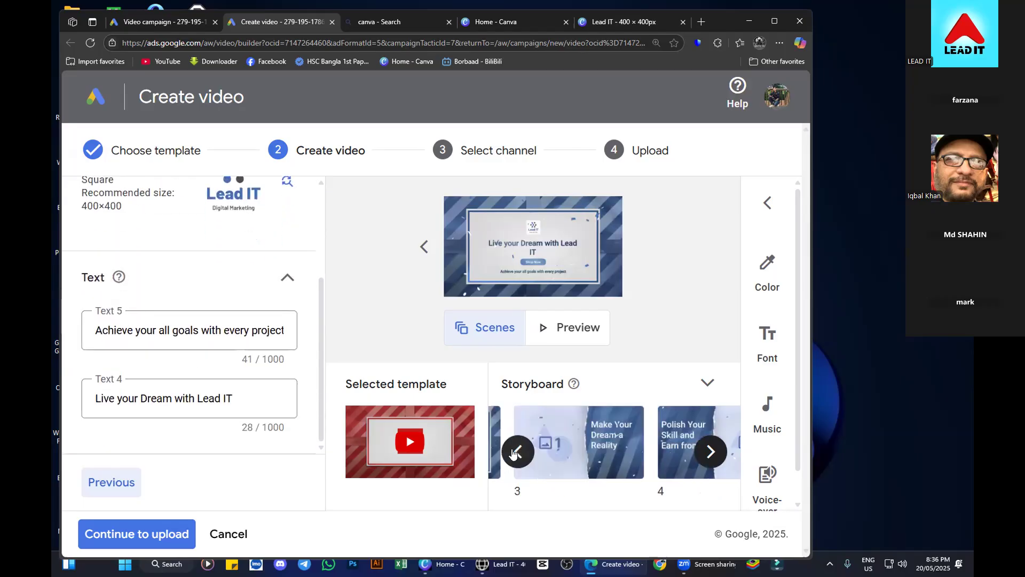
{"action": "left_click", "coordinate": [523, 449]}
{"action": "left_click", "coordinate": [523, 449]}
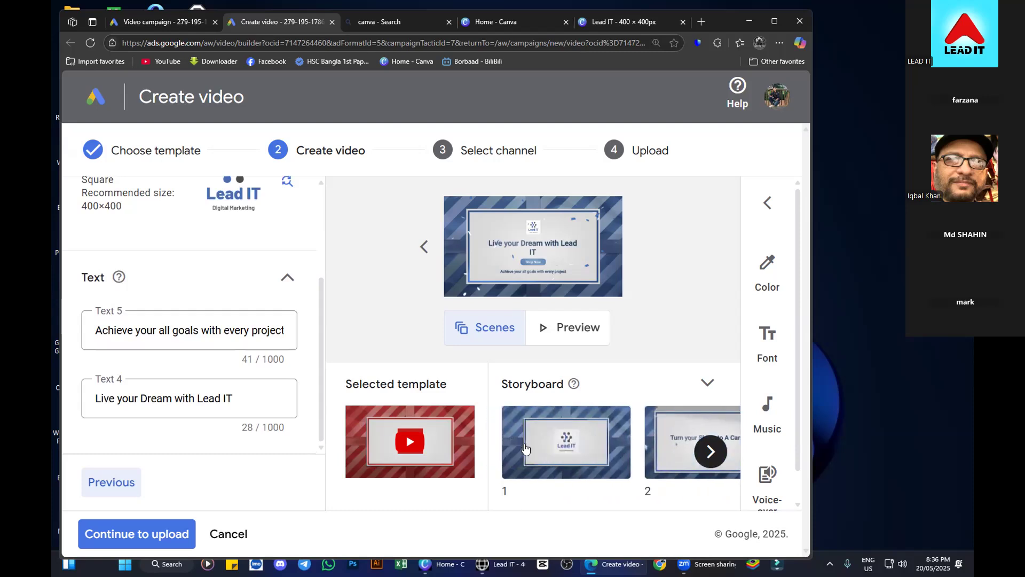
{"action": "left_click", "coordinate": [589, 462]}
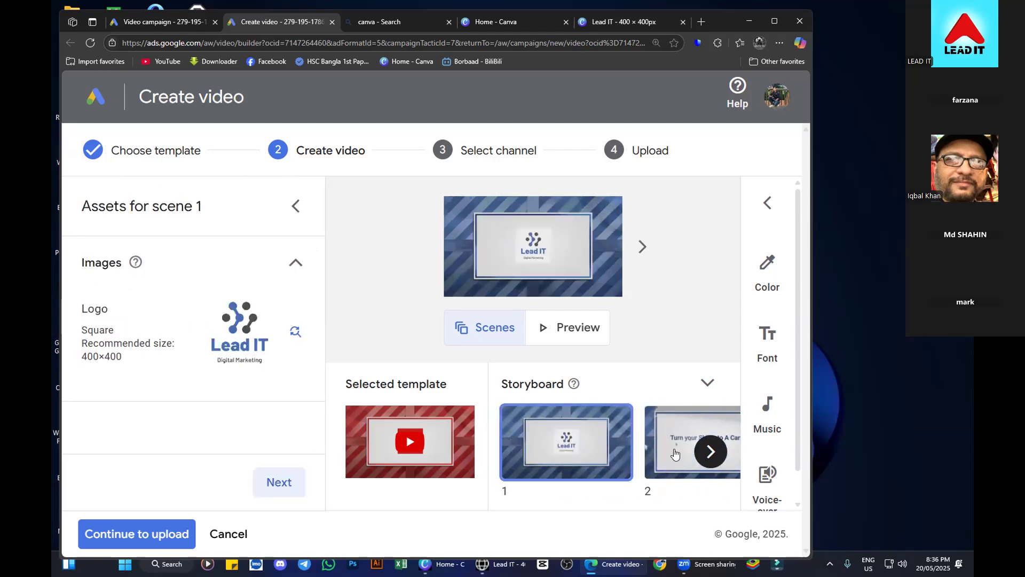
{"action": "left_click", "coordinate": [704, 454]}
{"action": "left_click", "coordinate": [704, 453]}
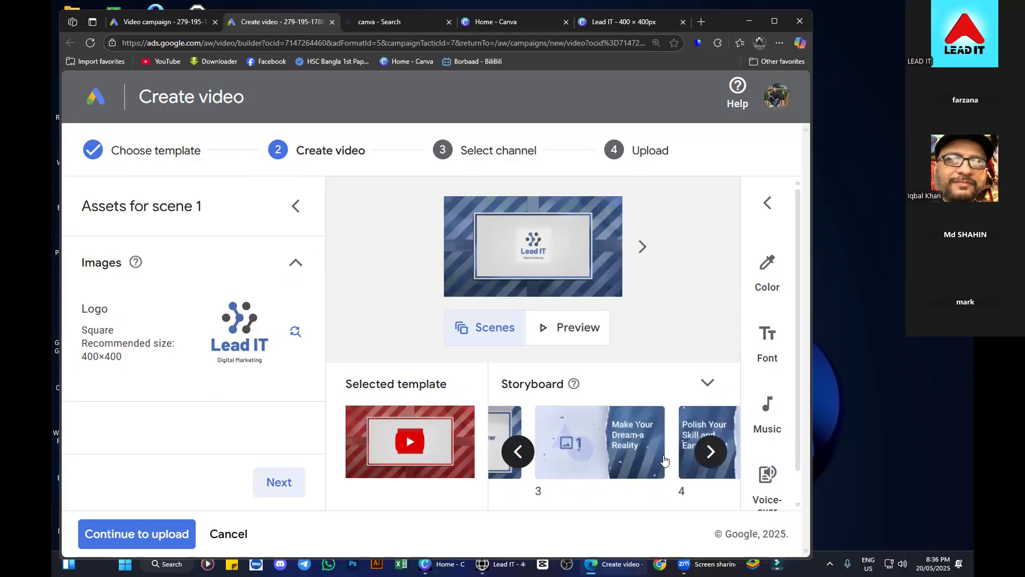
{"action": "left_click", "coordinate": [582, 463]}
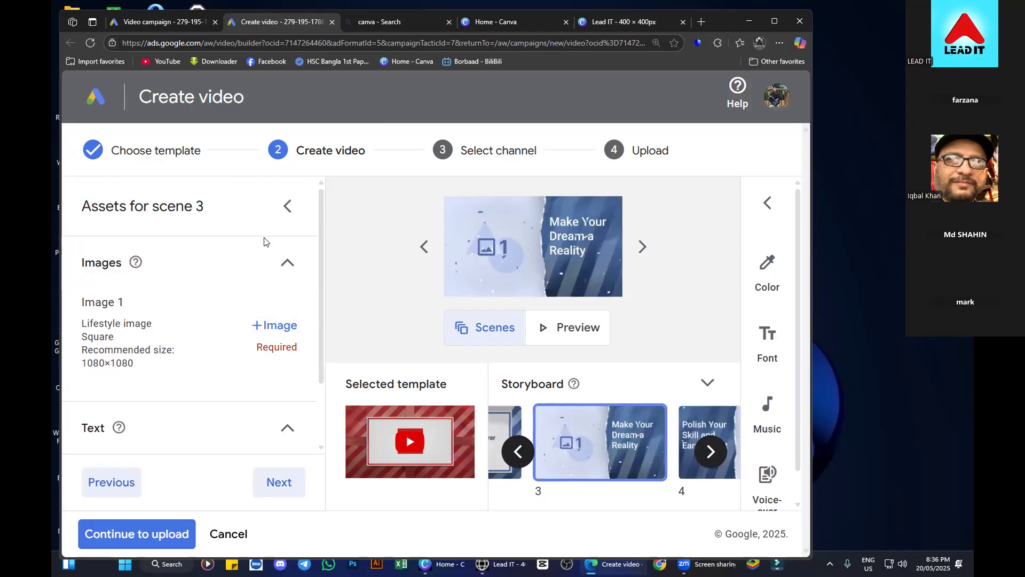
On Canva's home page, set a 1080 × 1080 px custom size and create the design
{"action": "left_click", "coordinate": [369, 27]}
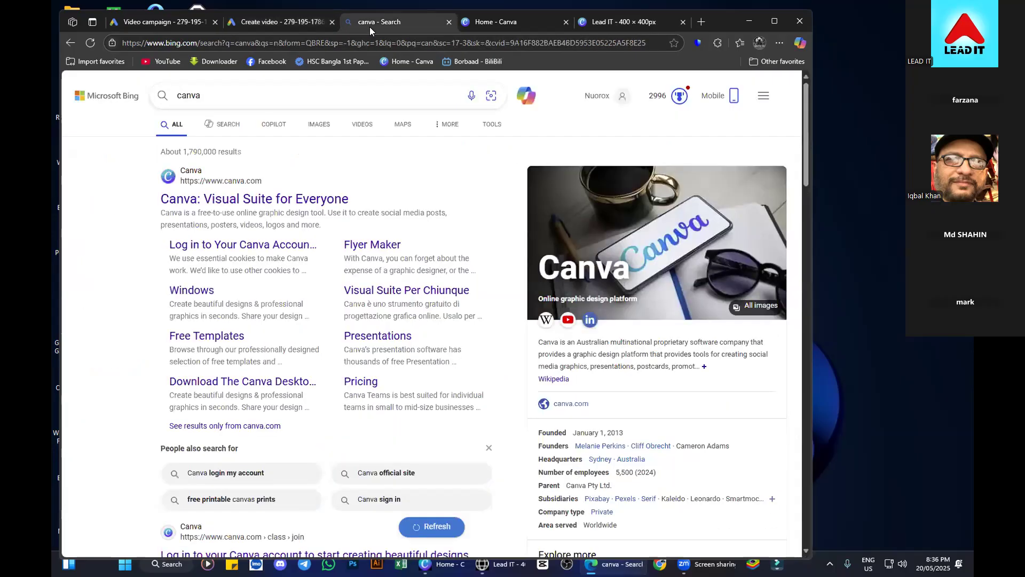
{"action": "left_click", "coordinate": [492, 28]}
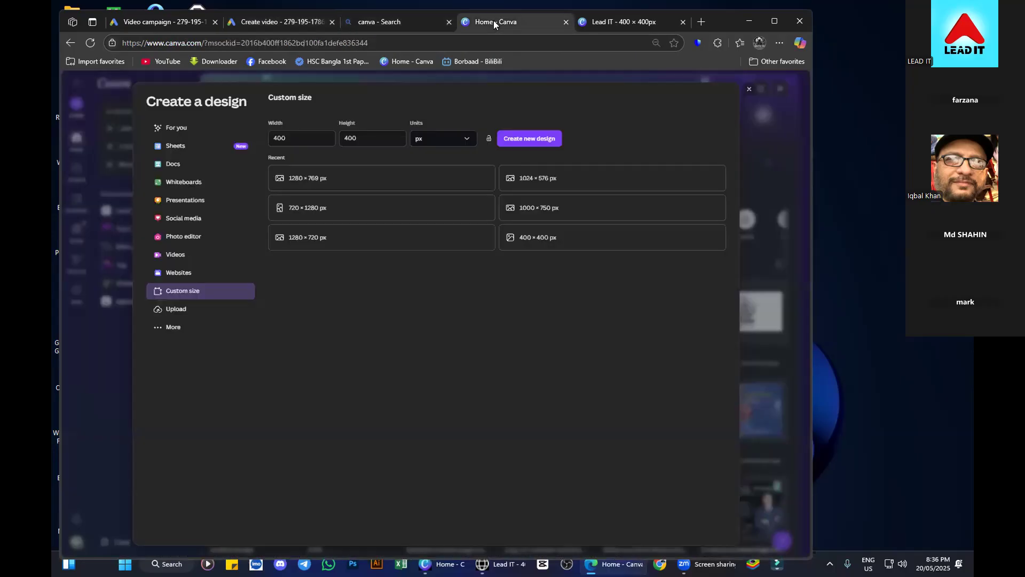
{"action": "left_click", "coordinate": [303, 138]}
{"action": "type", "text": "1080"}
{"action": "key", "text": "Tab"}
{"action": "type", "text": "10"}
{"action": "left_click", "coordinate": [508, 139]}
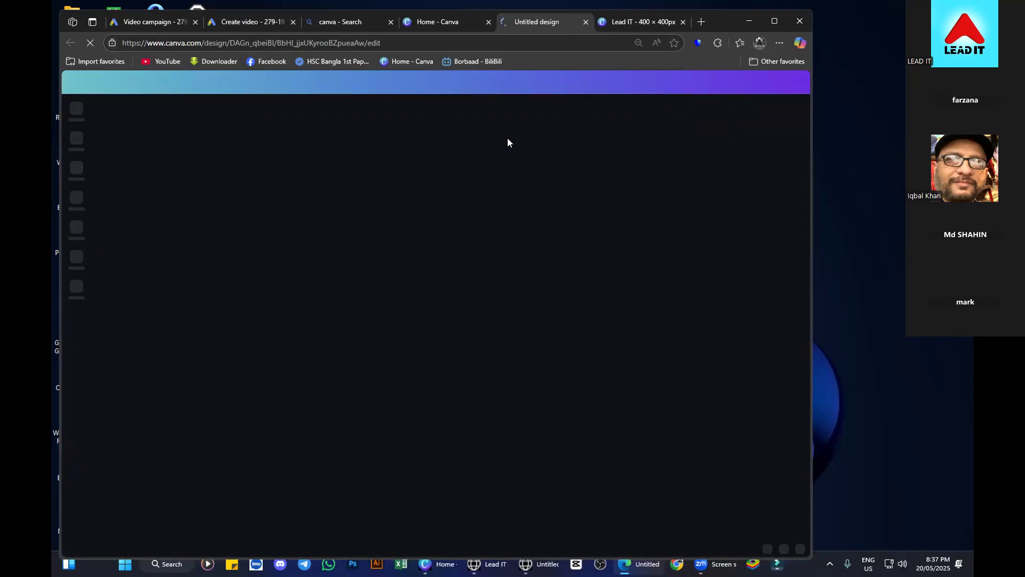
Switch browser tabs to reach the new Untitled Canva design
{"action": "left_click", "coordinate": [346, 28]}
{"action": "left_click", "coordinate": [221, 22]}
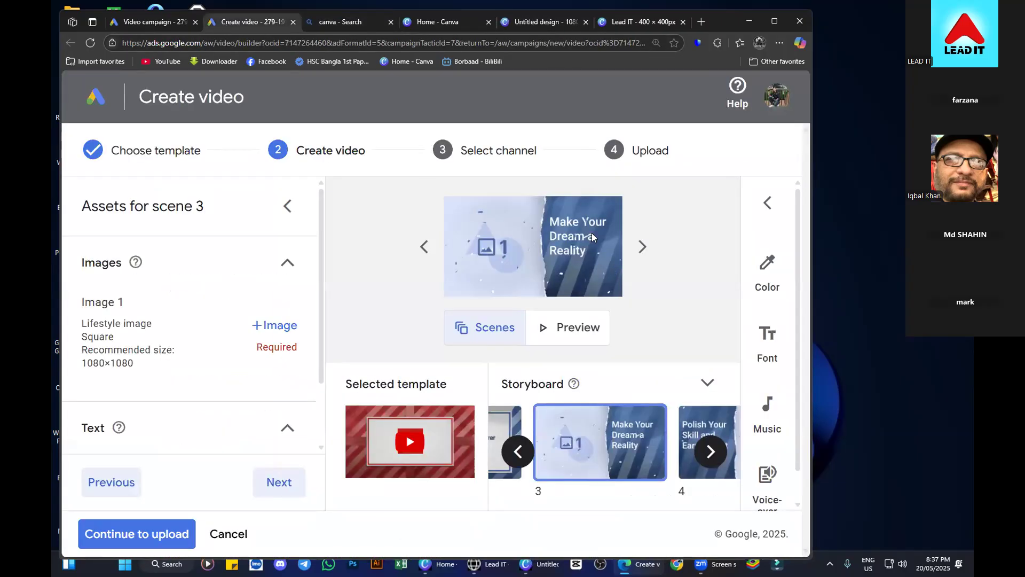
{"action": "left_click", "coordinate": [453, 23]}
{"action": "left_click", "coordinate": [539, 20]}
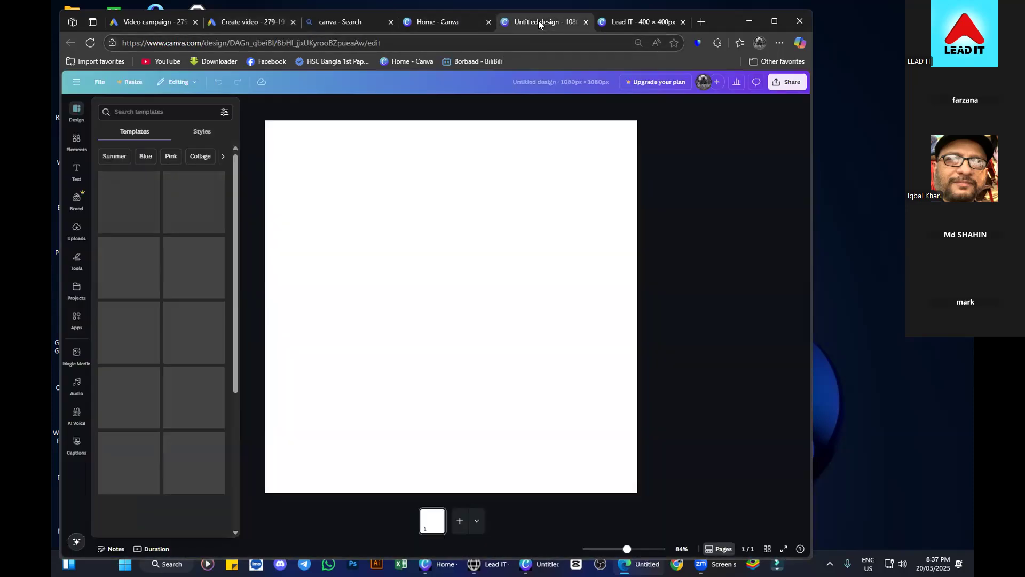
Search the design templates for 'it', then clear that search
{"action": "left_click", "coordinate": [175, 111]}
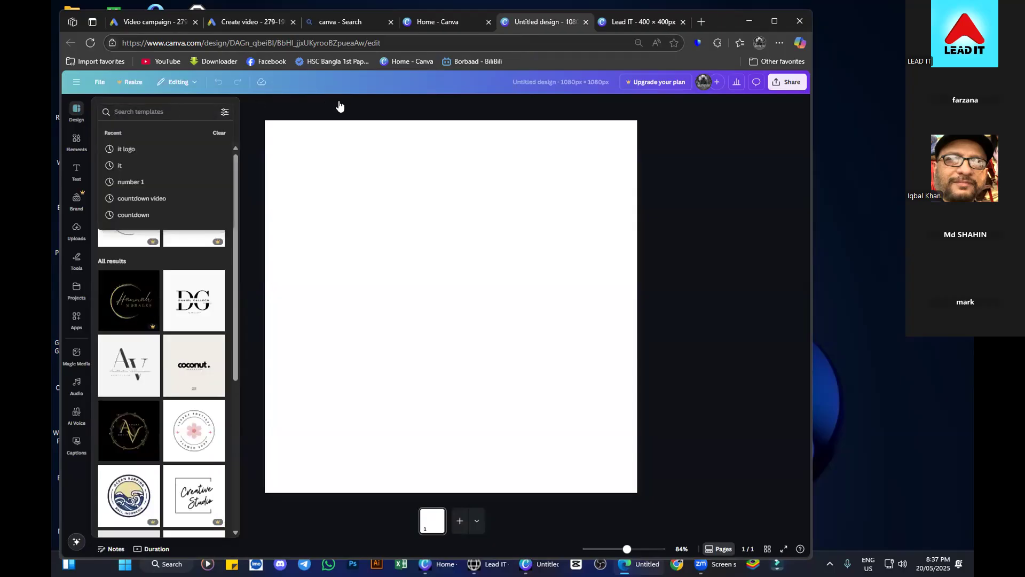
{"action": "type", "text": "wo"}
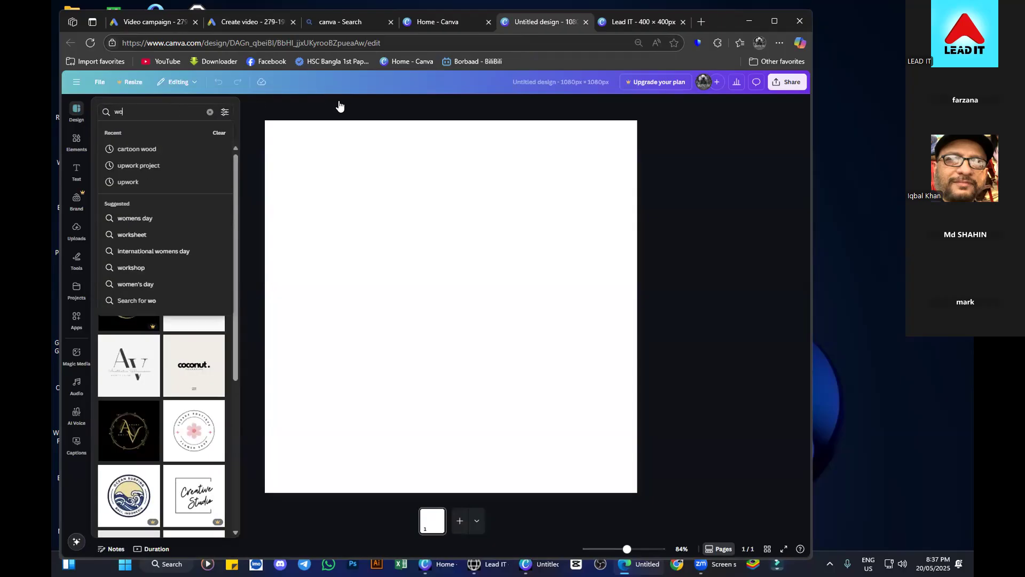
{"action": "key", "text": "BackSpace"}
{"action": "key", "text": "BackSpace"}
{"action": "type", "text": "it"}
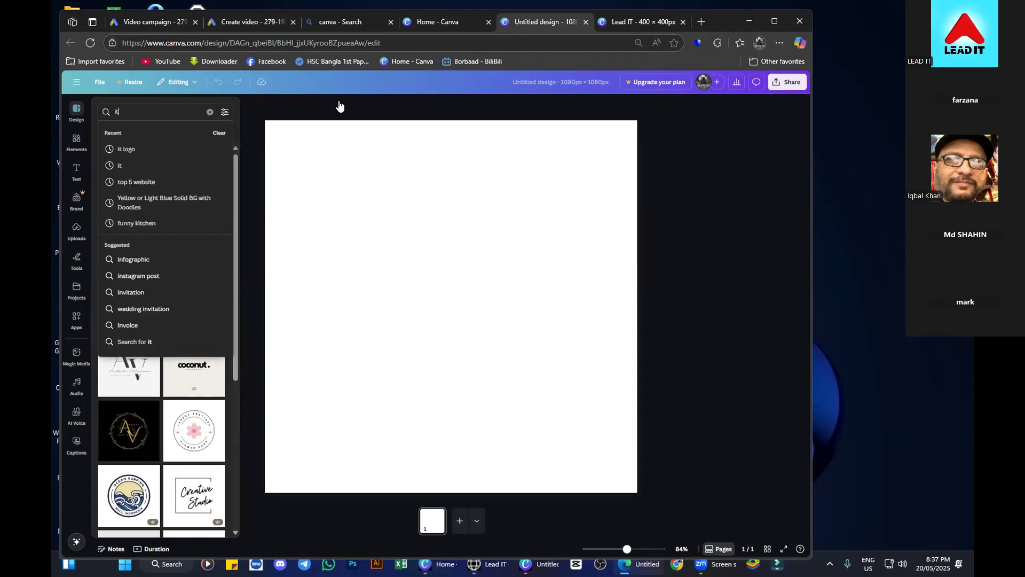
{"action": "key", "text": "Return"}
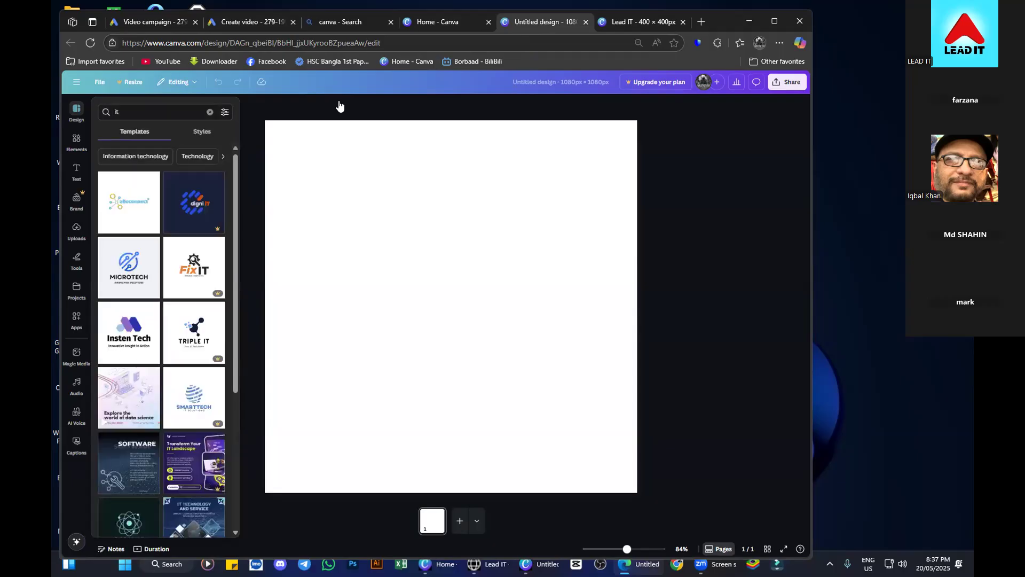
{"action": "left_click", "coordinate": [197, 109]}
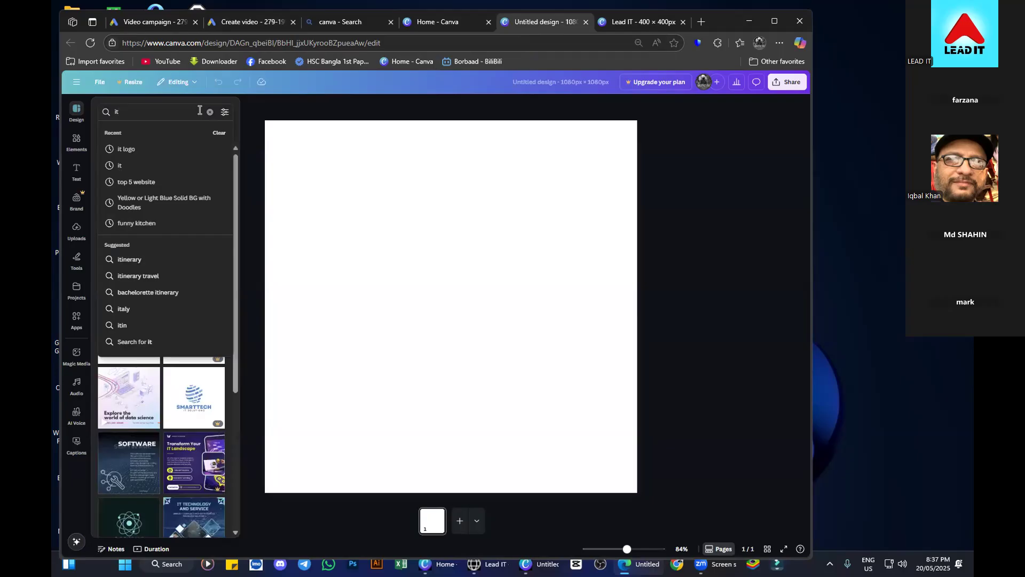
{"action": "scroll", "coordinate": [148, 455], "scroll_direction": "down", "scroll_amount": 1}
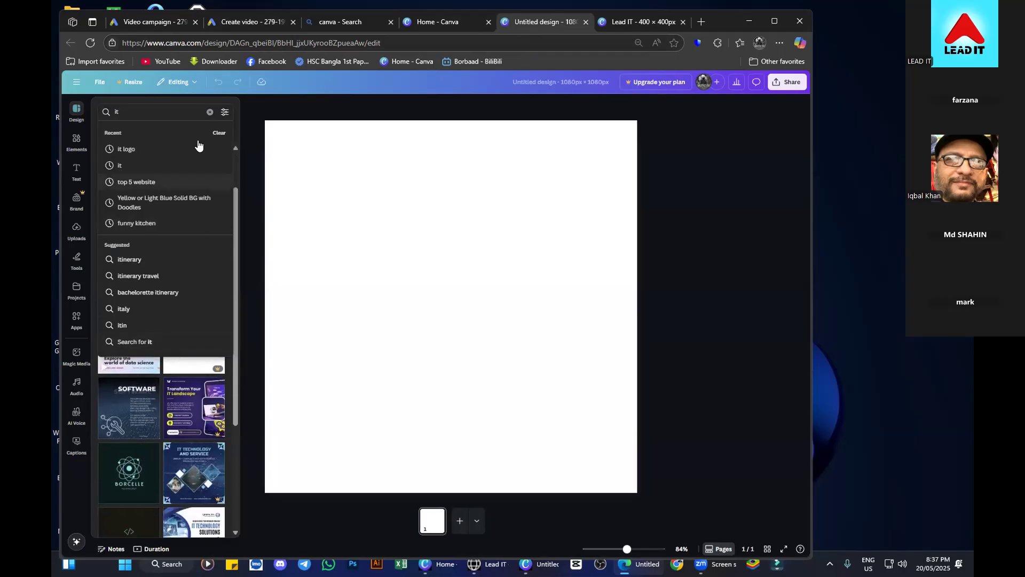
{"action": "left_click", "coordinate": [209, 112]}
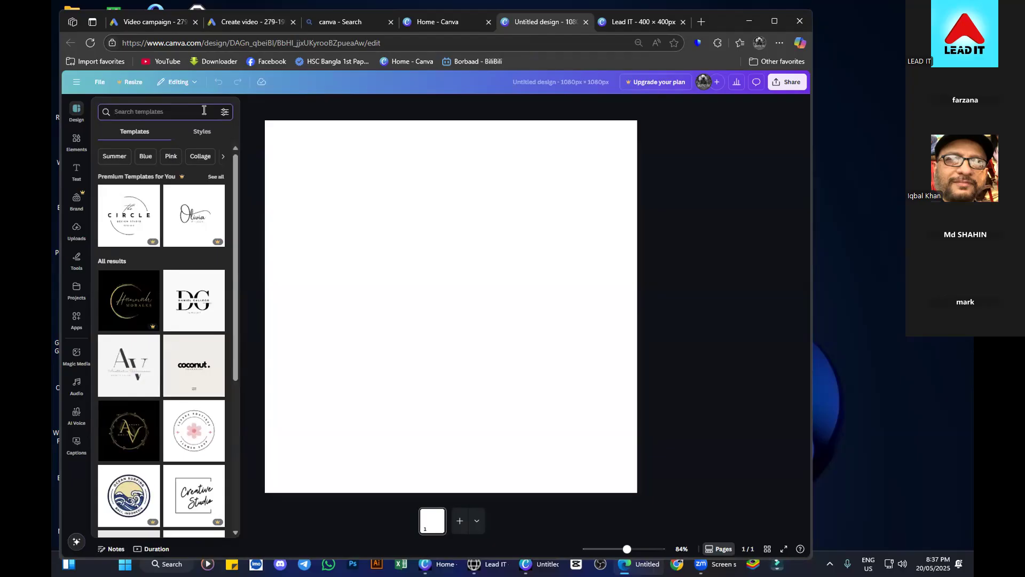
Search templates for 'earning' and apply 'Ways to Start Earning Money Online'
{"action": "left_click", "coordinate": [204, 110]}
{"action": "type", "text": "earing"}
{"action": "key", "text": "Return"}
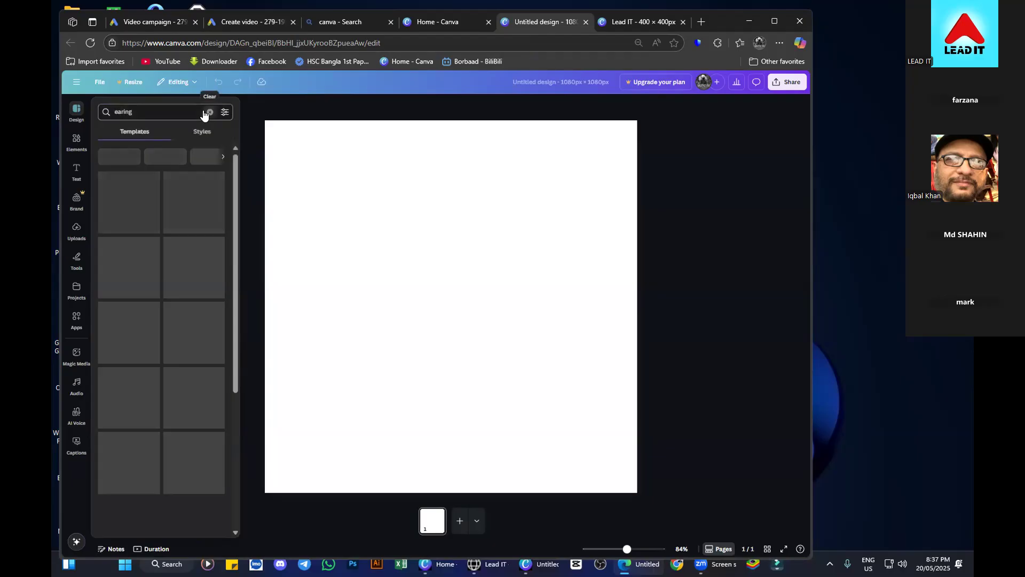
{"action": "scroll", "coordinate": [141, 422], "scroll_direction": "down", "scroll_amount": 1}
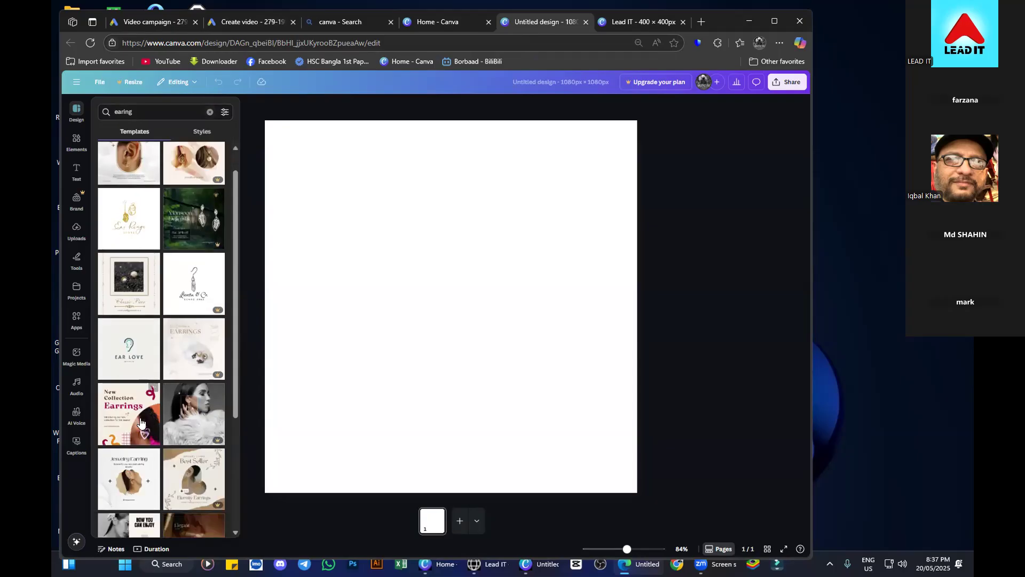
{"action": "scroll", "coordinate": [141, 423], "scroll_direction": "down", "scroll_amount": 3}
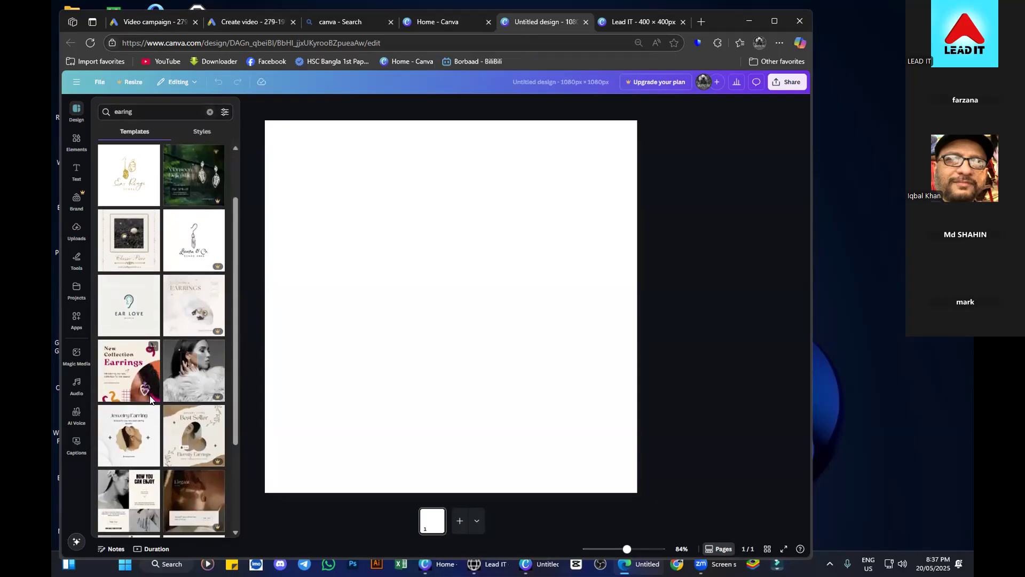
{"action": "left_click", "coordinate": [143, 107]}
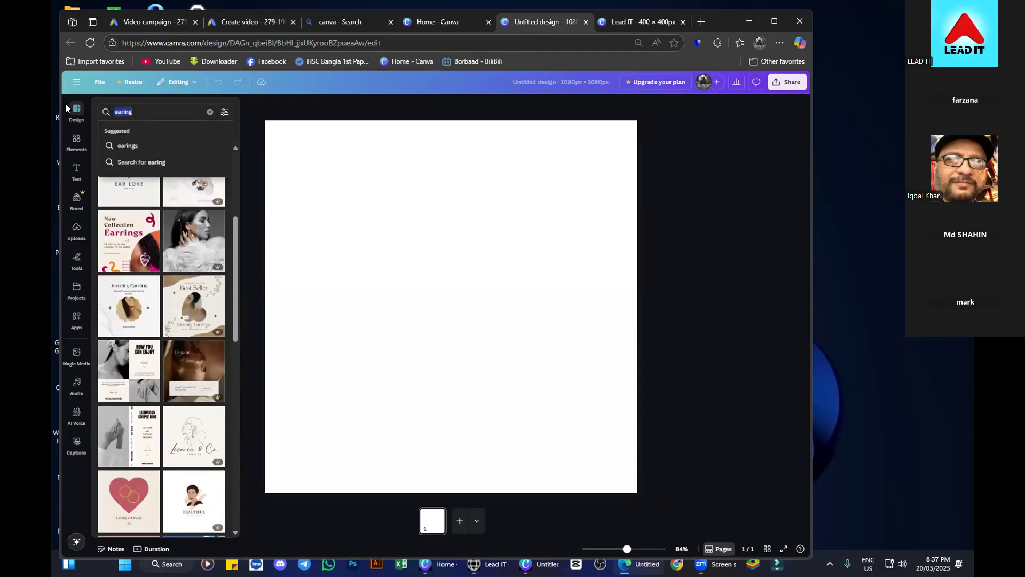
{"action": "type", "text": "earning"}
{"action": "key", "text": "Return"}
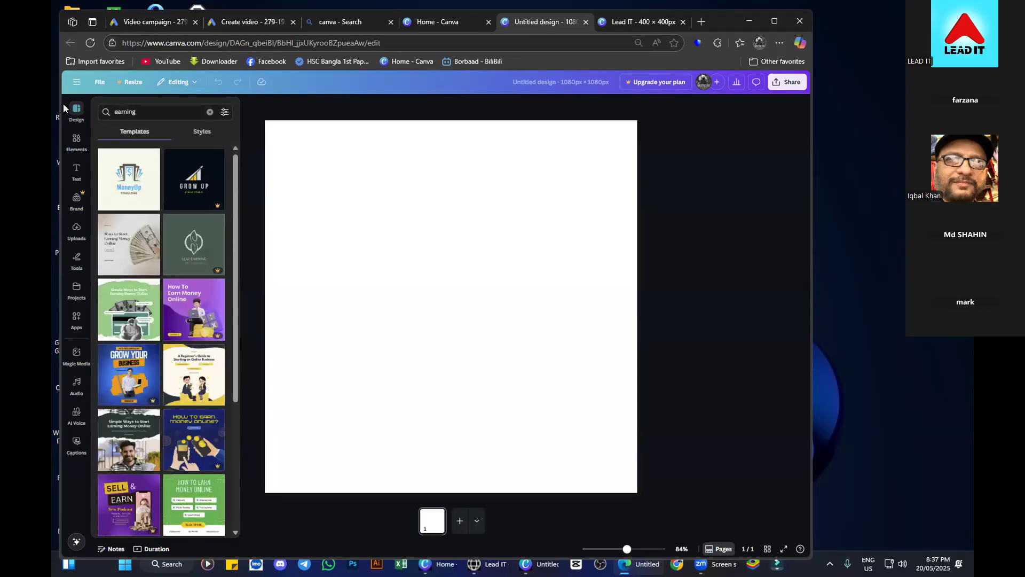
{"action": "scroll", "coordinate": [116, 391], "scroll_direction": "down", "scroll_amount": 2}
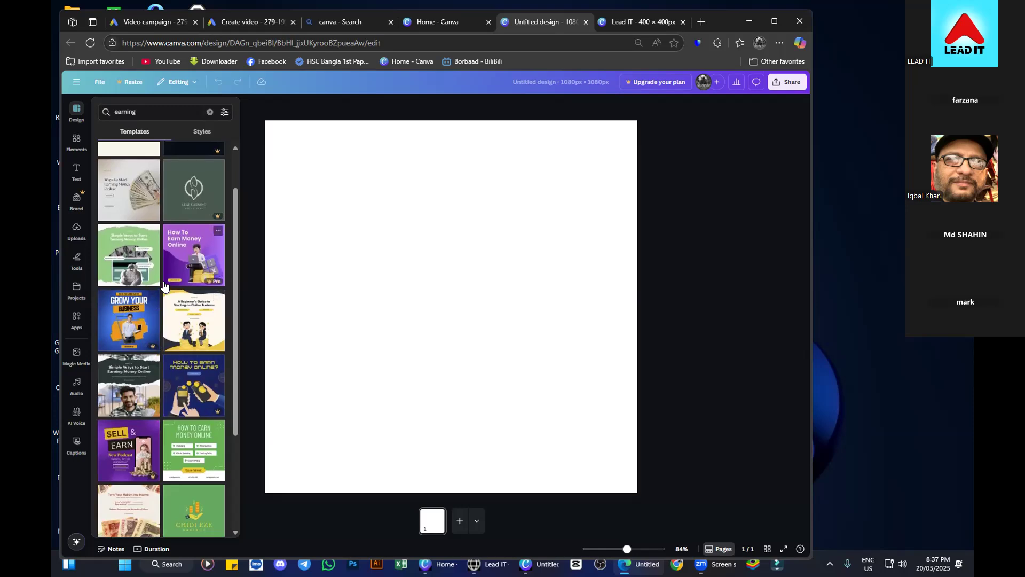
{"action": "scroll", "coordinate": [159, 259], "scroll_direction": "up", "scroll_amount": 2}
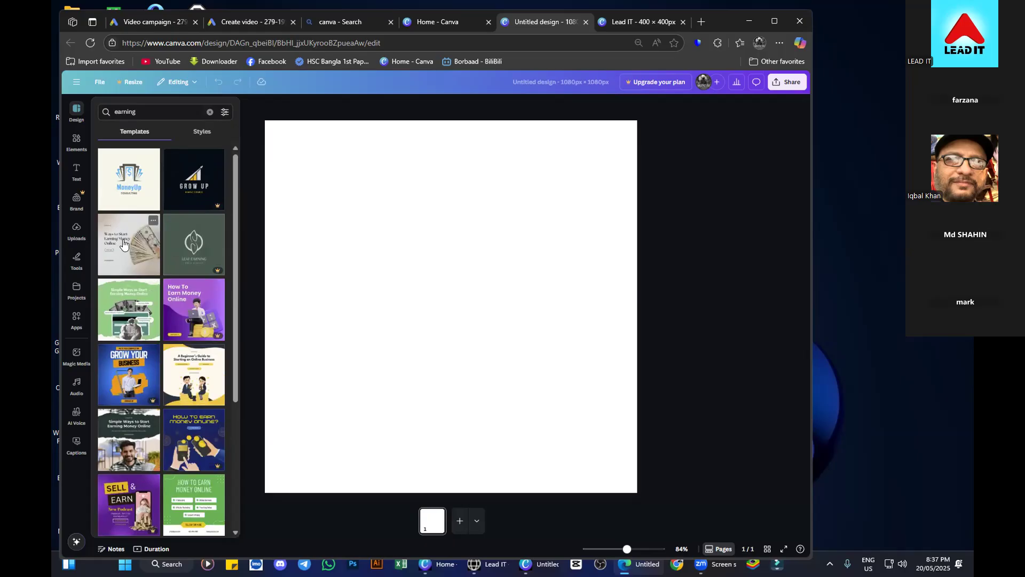
{"action": "left_click", "coordinate": [123, 241]}
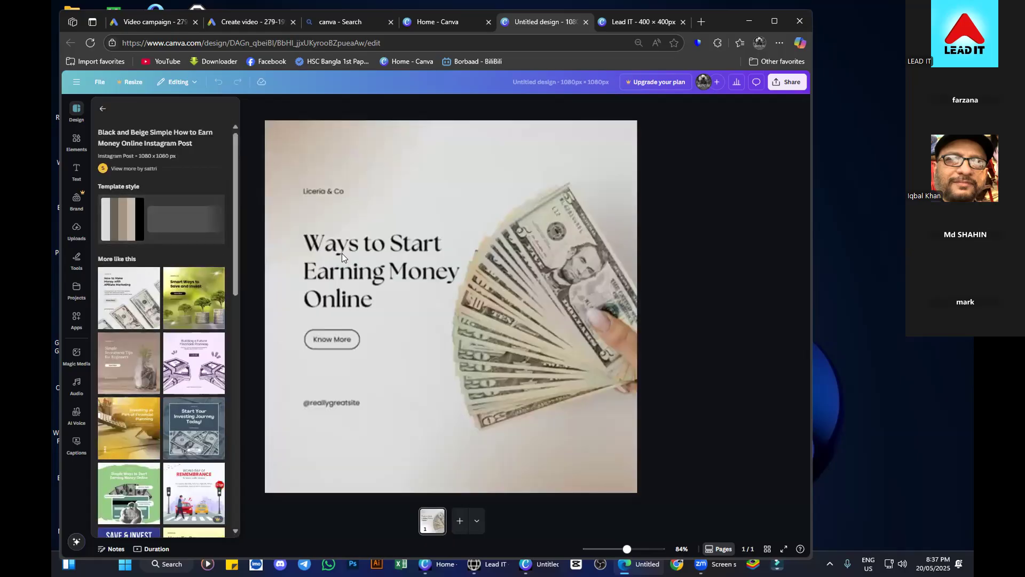
Try the premium Save & Invest and How To Make Money Online templates, dismissing upgrade offers
{"action": "left_click", "coordinate": [103, 109]}
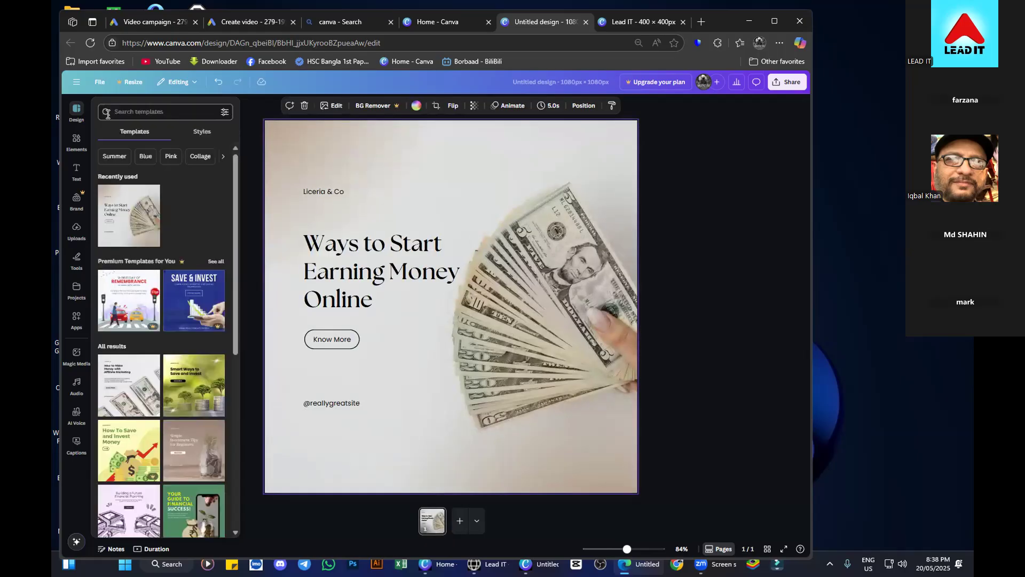
{"action": "scroll", "coordinate": [154, 403], "scroll_direction": "down", "scroll_amount": 3}
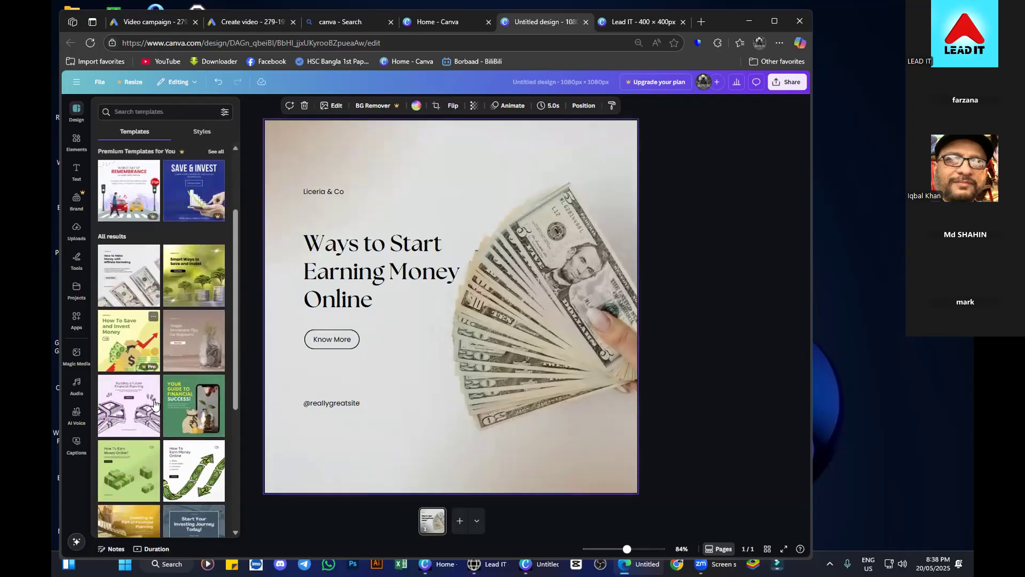
{"action": "left_click", "coordinate": [215, 195]}
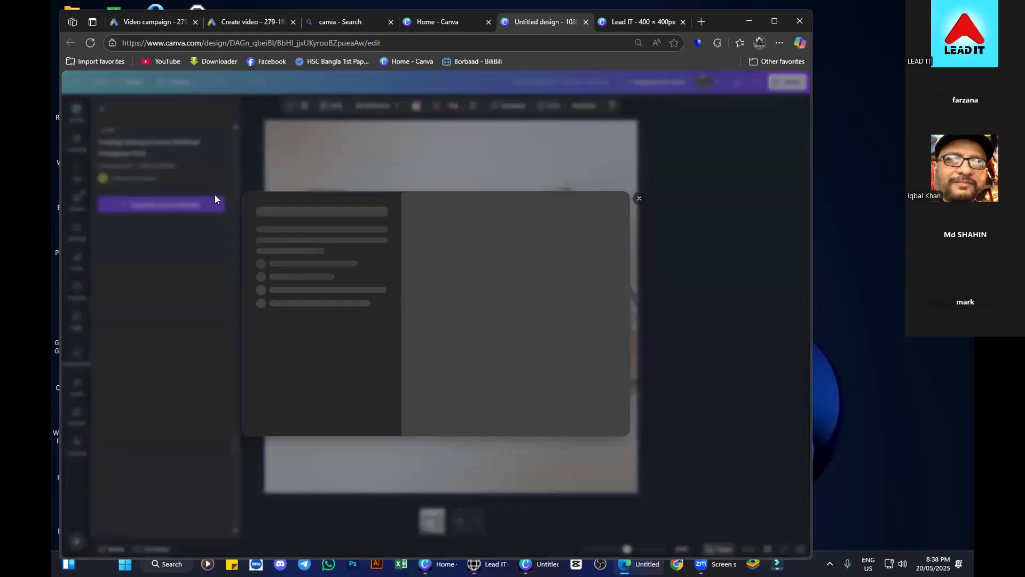
{"action": "left_click", "coordinate": [635, 202]}
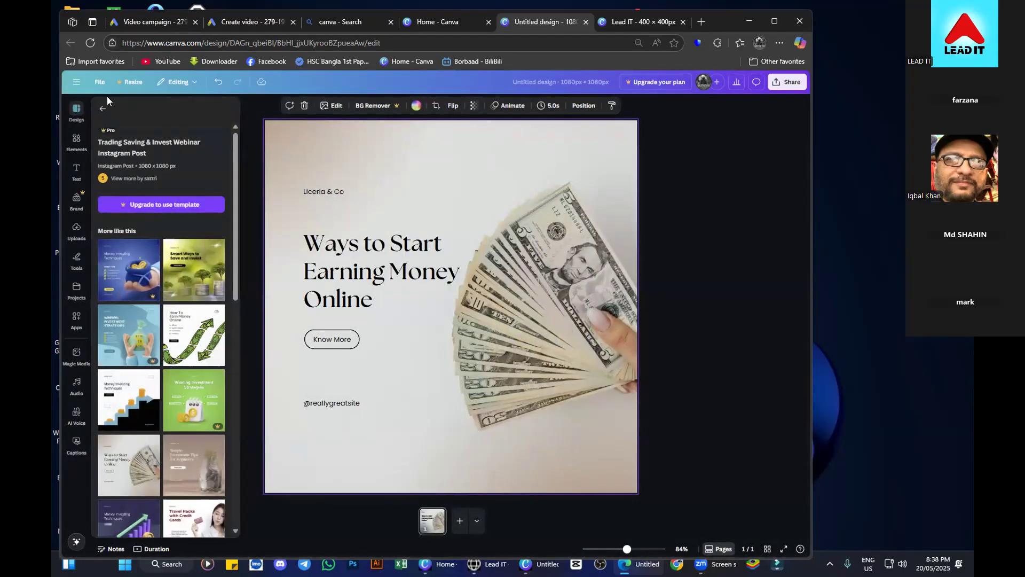
{"action": "left_click", "coordinate": [103, 110]}
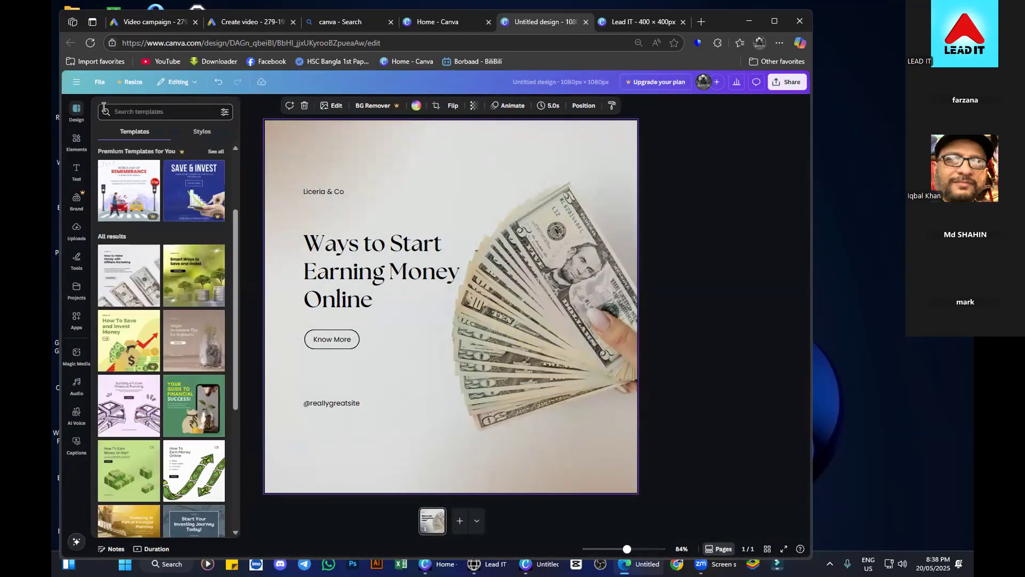
{"action": "scroll", "coordinate": [144, 404], "scroll_direction": "down", "scroll_amount": 5}
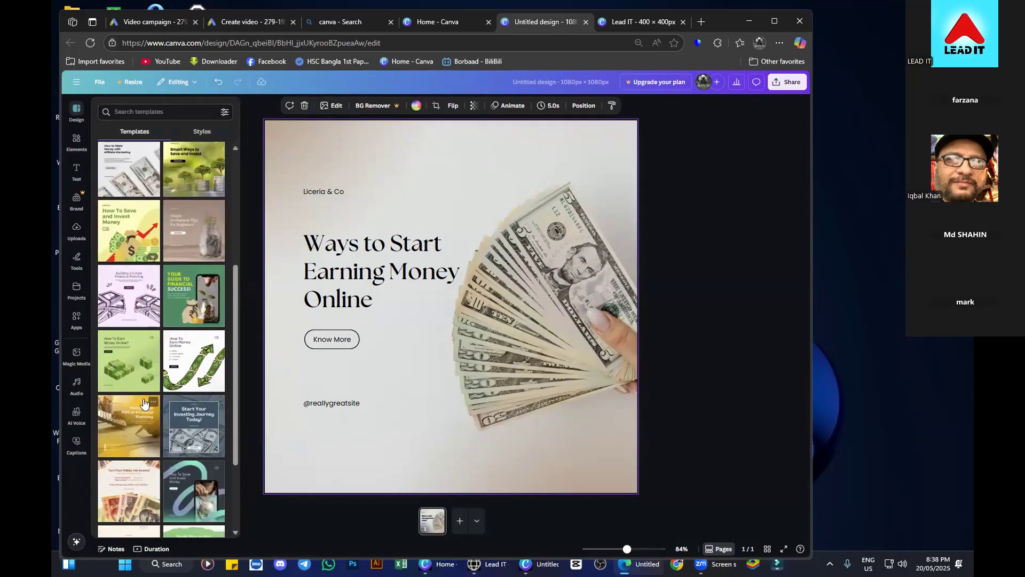
{"action": "scroll", "coordinate": [145, 403], "scroll_direction": "down", "scroll_amount": 4}
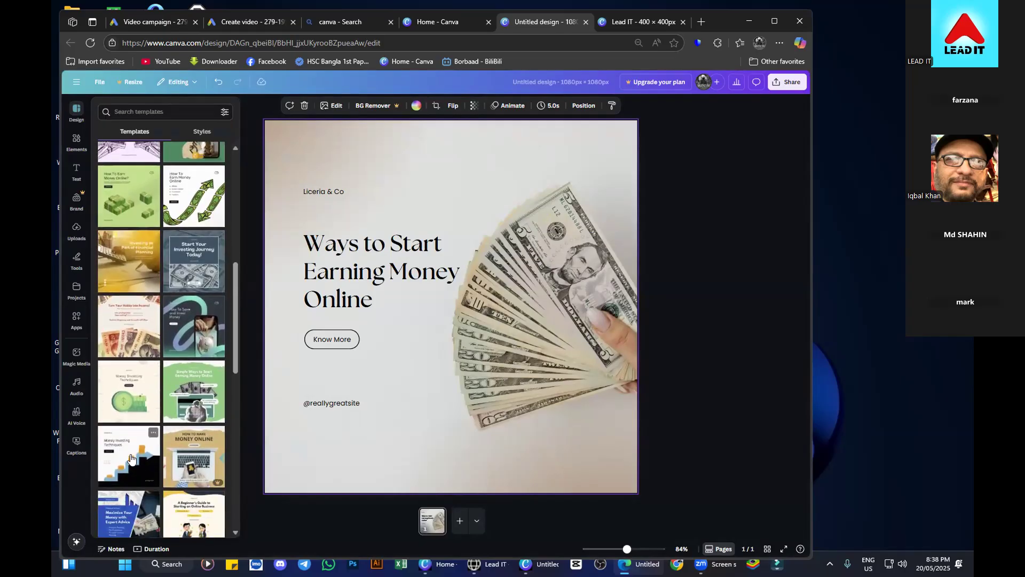
{"action": "scroll", "coordinate": [130, 458], "scroll_direction": "down", "scroll_amount": 1}
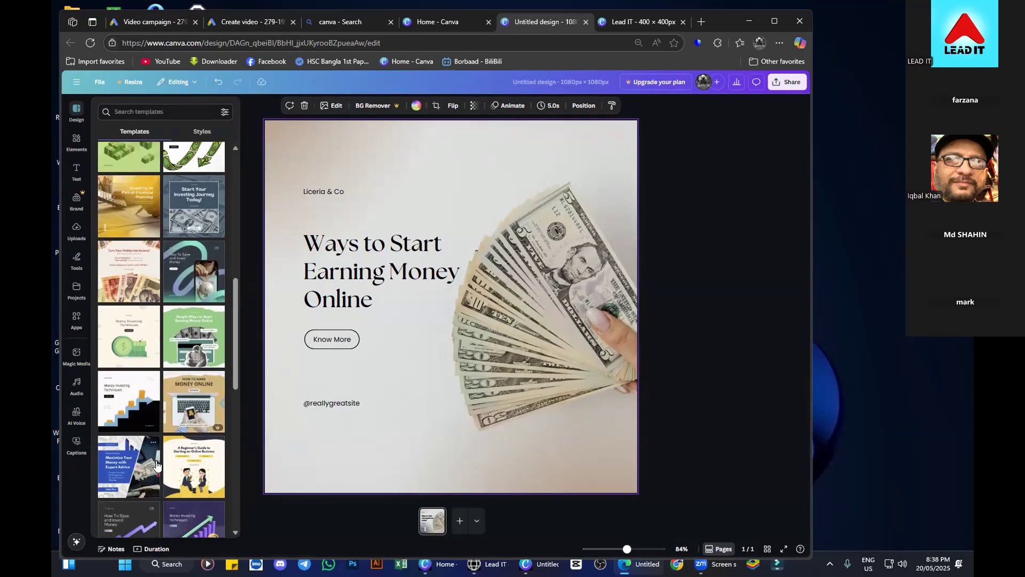
{"action": "left_click", "coordinate": [194, 397]}
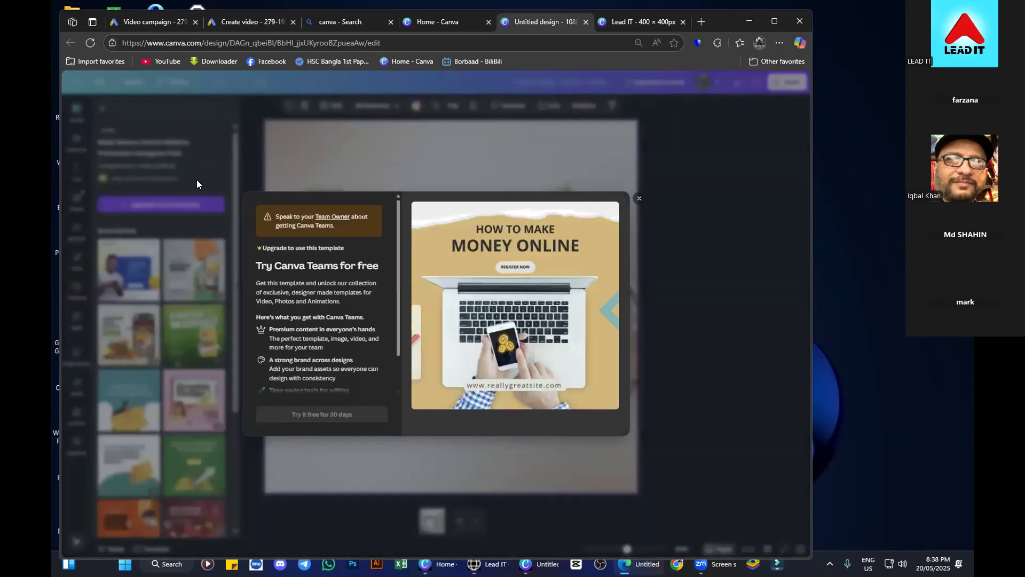
{"action": "left_click", "coordinate": [195, 179]}
{"action": "left_click", "coordinate": [102, 108]}
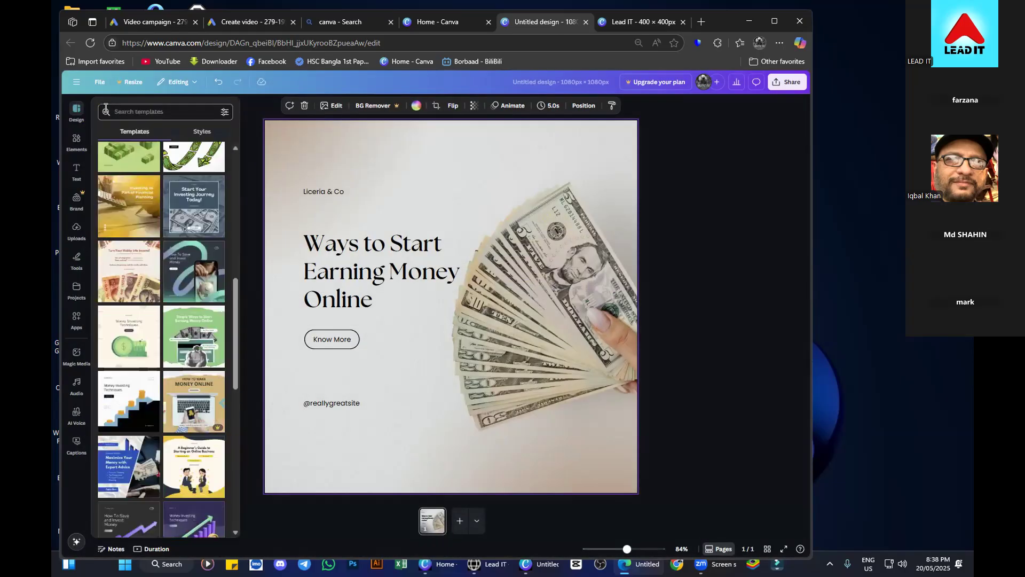
Rerun the 'earning' search and try How To Earn Money Online, closing the Teams offer
{"action": "scroll", "coordinate": [105, 398], "scroll_direction": "down", "scroll_amount": 4}
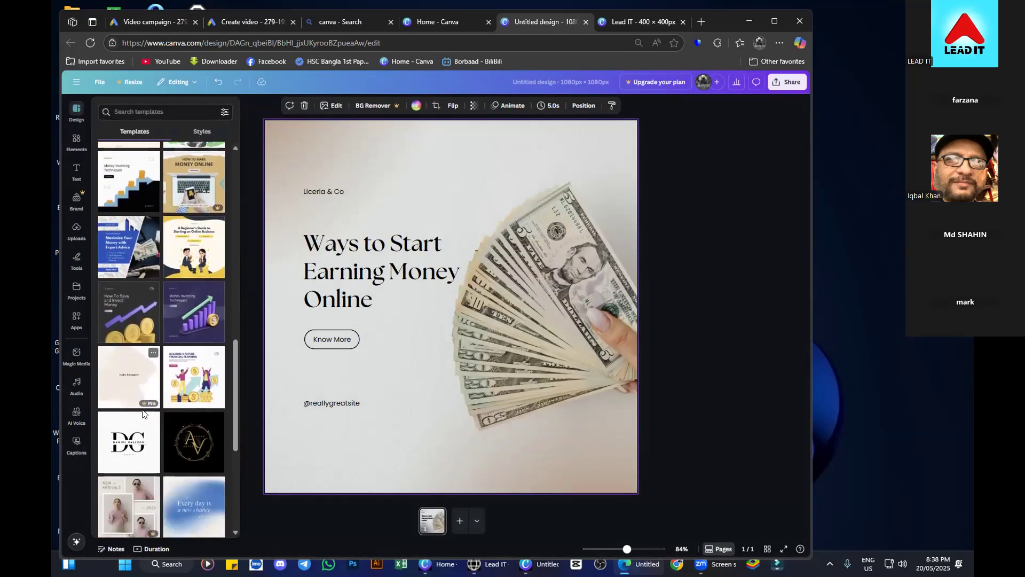
{"action": "scroll", "coordinate": [136, 427], "scroll_direction": "down", "scroll_amount": 3}
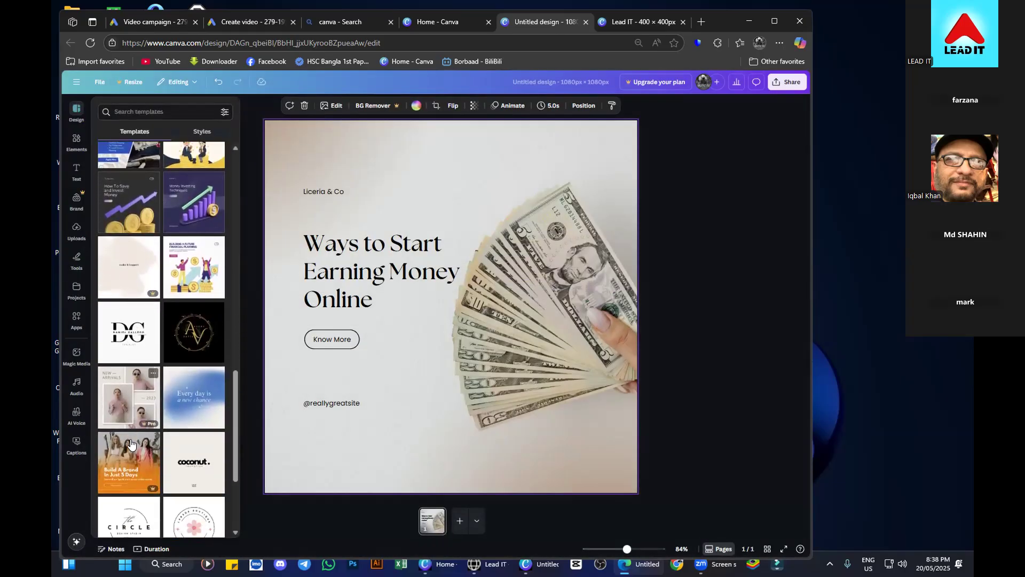
{"action": "scroll", "coordinate": [131, 443], "scroll_direction": "down", "scroll_amount": 5}
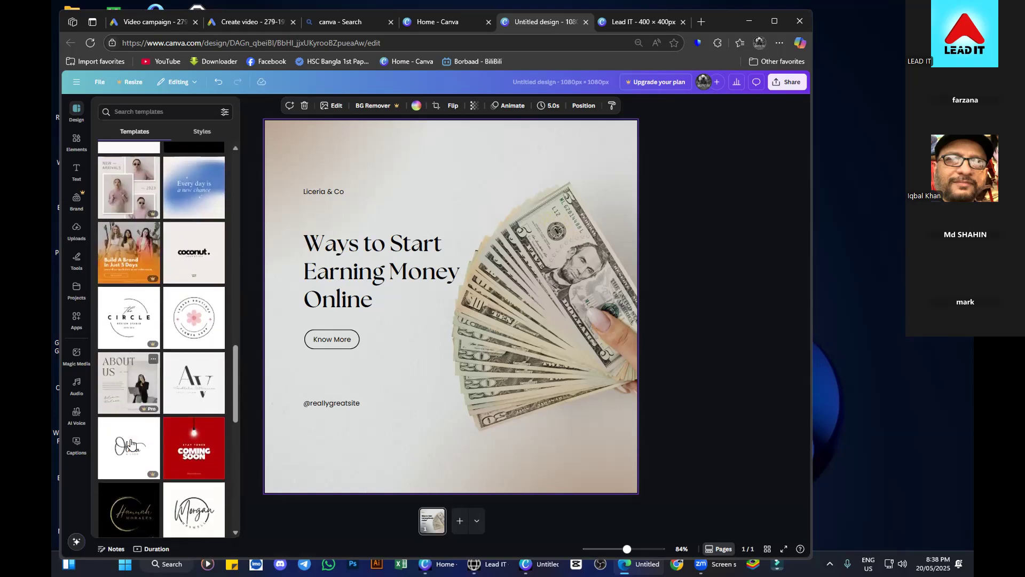
{"action": "scroll", "coordinate": [131, 438], "scroll_direction": "down", "scroll_amount": 5}
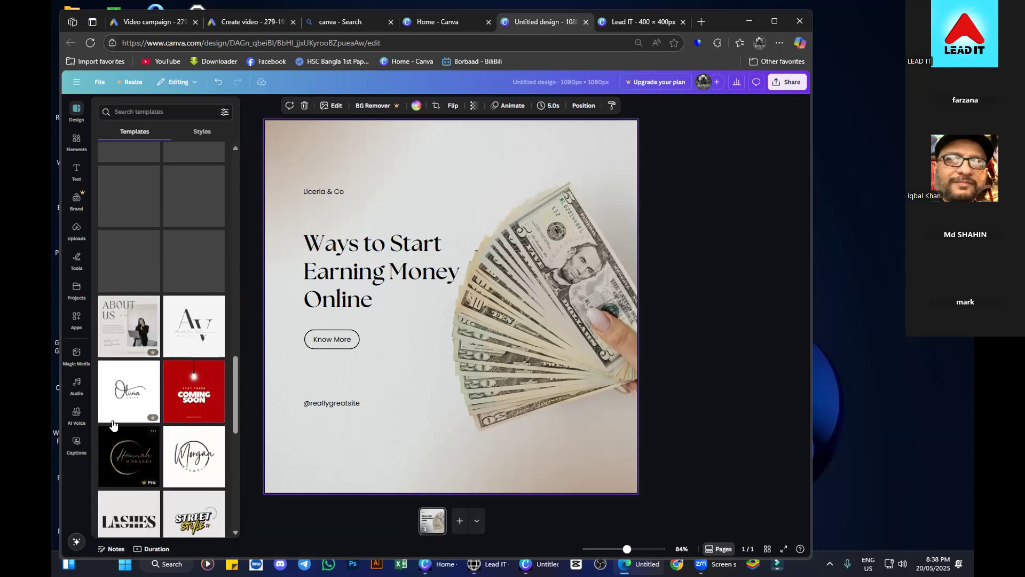
{"action": "scroll", "coordinate": [113, 393], "scroll_direction": "up", "scroll_amount": 12}
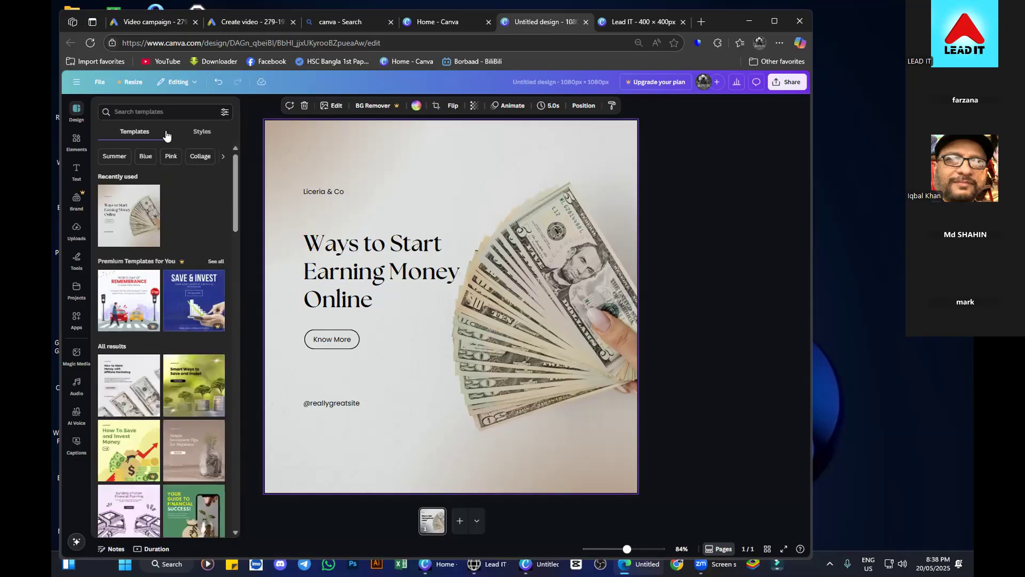
{"action": "left_click", "coordinate": [160, 111]}
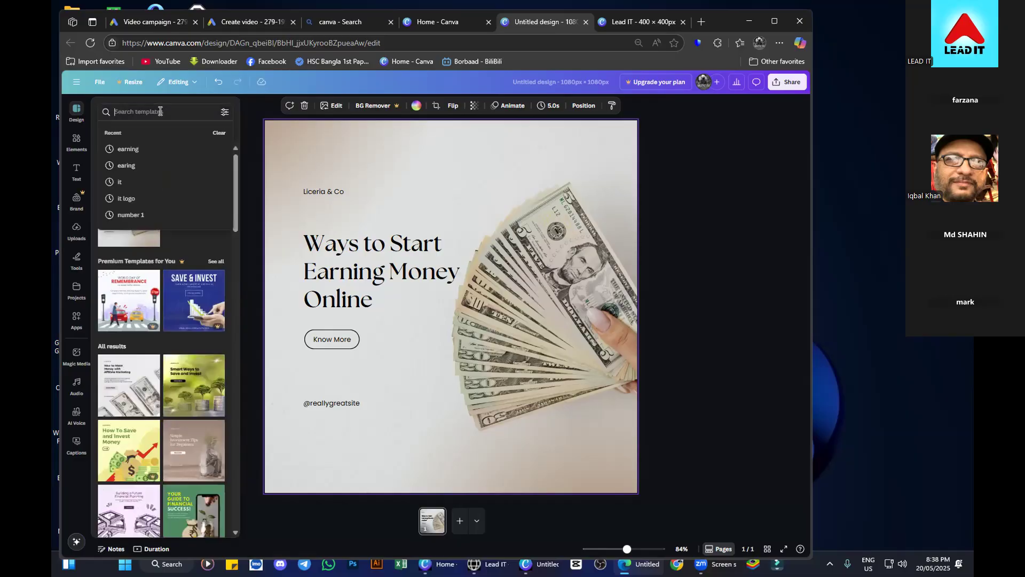
{"action": "left_click", "coordinate": [157, 149]}
{"action": "scroll", "coordinate": [127, 386], "scroll_direction": "down", "scroll_amount": 2}
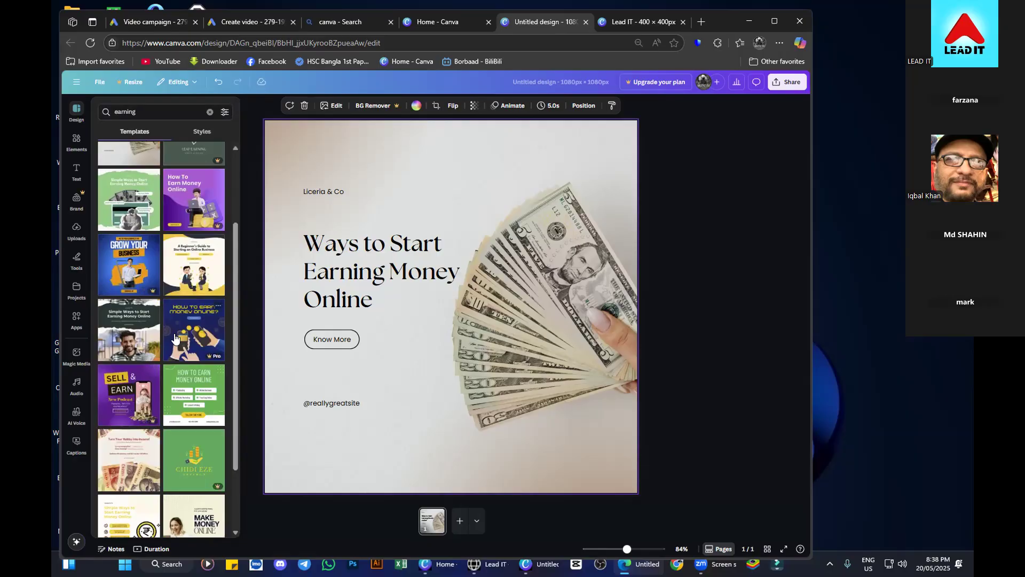
{"action": "left_click", "coordinate": [183, 203]}
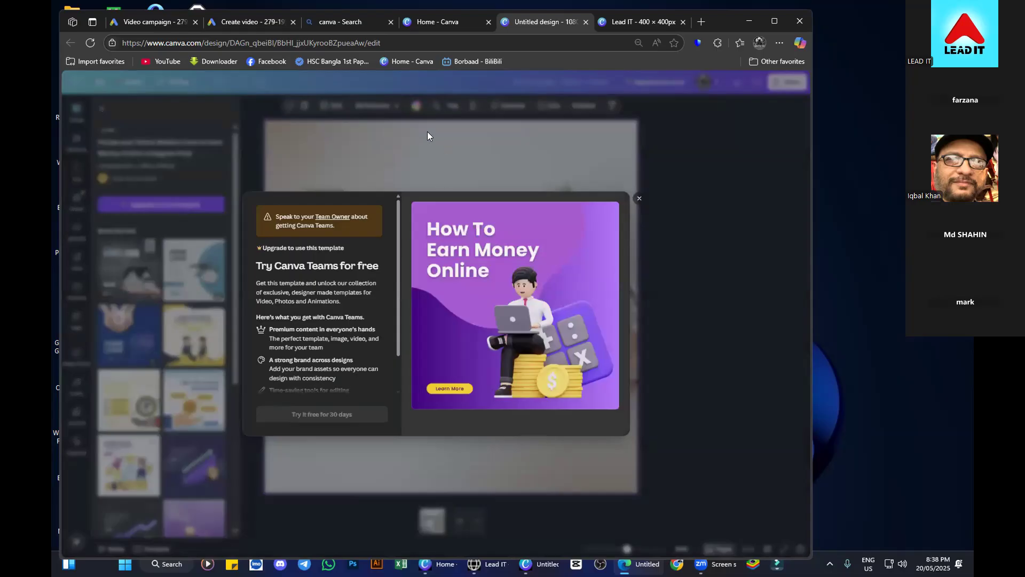
{"action": "left_click", "coordinate": [427, 131]}
{"action": "left_click", "coordinate": [103, 108]}
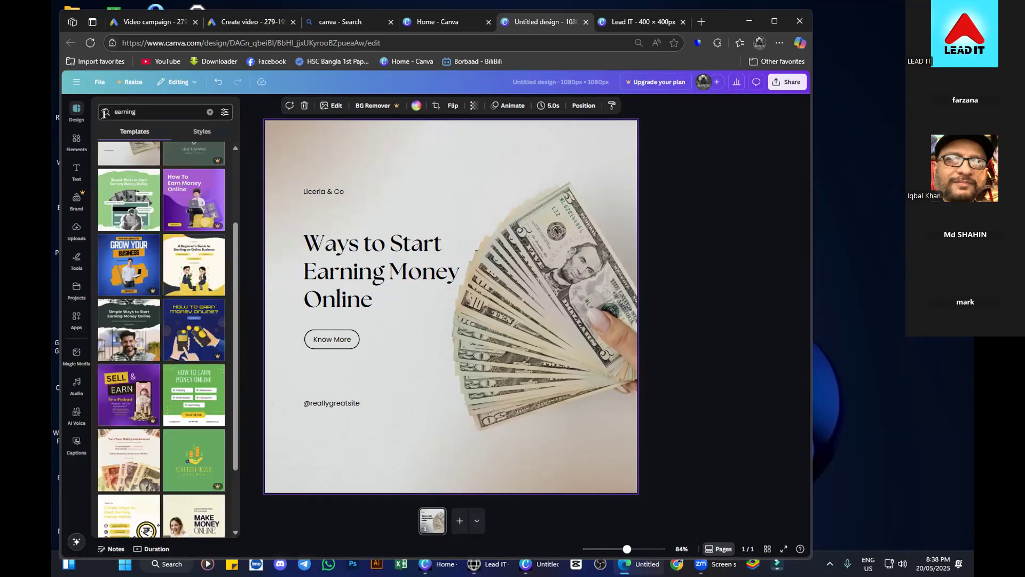
{"action": "scroll", "coordinate": [114, 446], "scroll_direction": "down", "scroll_amount": 5}
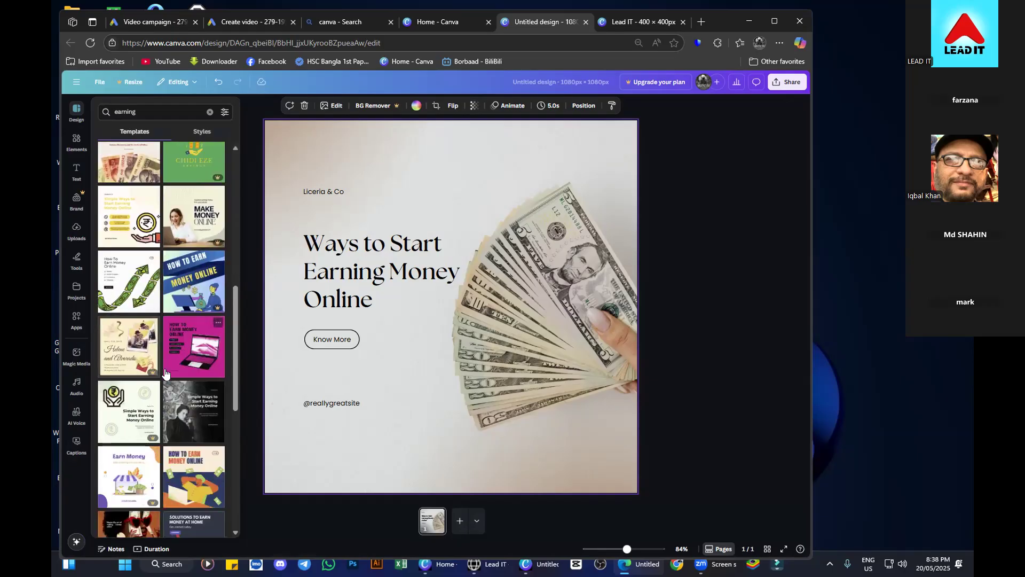
{"action": "scroll", "coordinate": [139, 417], "scroll_direction": "down", "scroll_amount": 1}
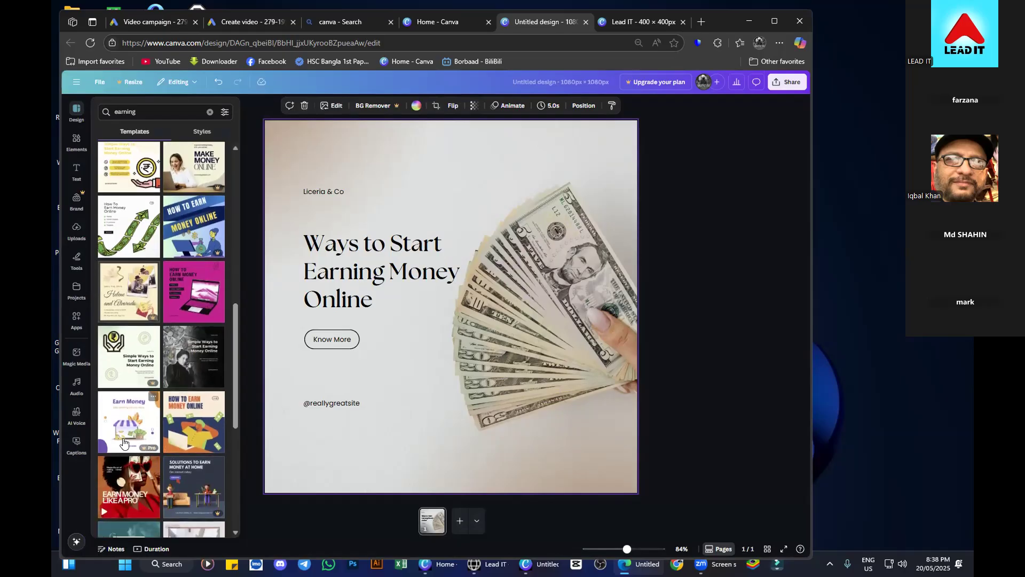
Apply the orange and blue How to Earn Money Online template and clear its headline
{"action": "left_click", "coordinate": [175, 415]}
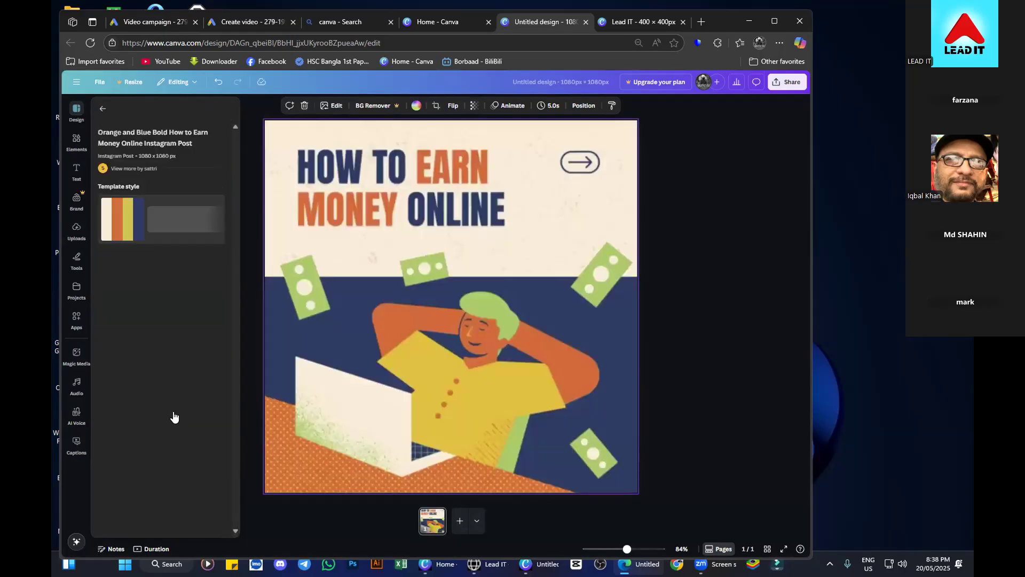
{"action": "left_click", "coordinate": [346, 180]}
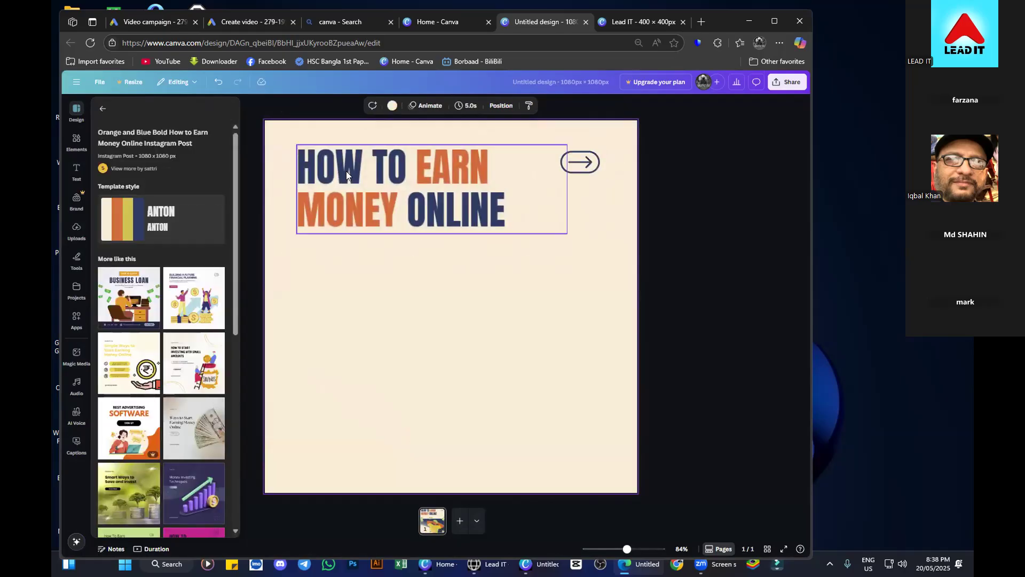
{"action": "double_click", "coordinate": [346, 172]}
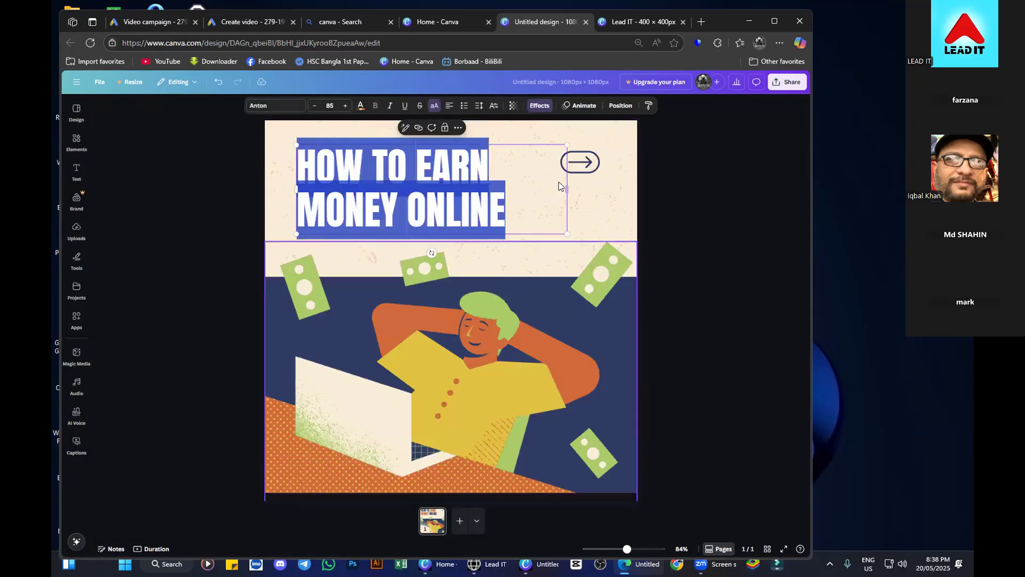
{"action": "type", "text": "LE"}
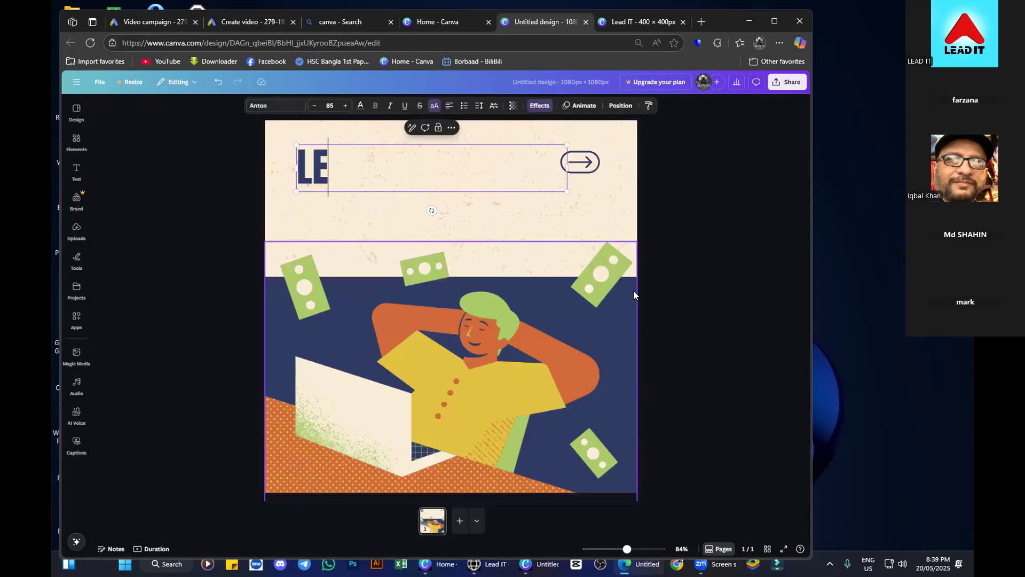
{"action": "type", "text": "AD IT"}
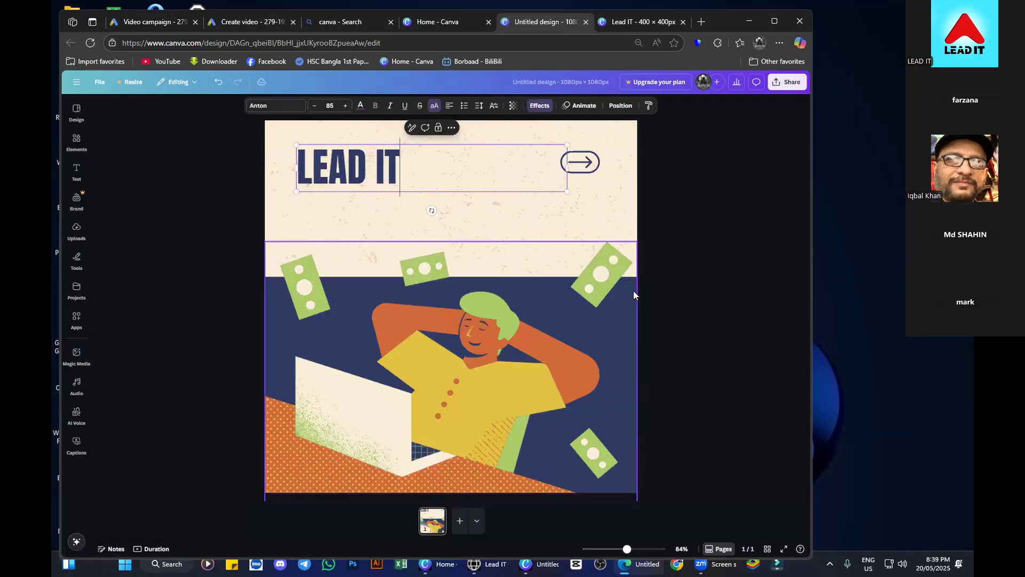
{"action": "key", "text": "BackSpace"}
{"action": "key", "text": "BackSpace"}
{"action": "key", "text": "BackSpace"}
{"action": "key", "text": "BackSpace"}
{"action": "key", "text": "BackSpace"}
{"action": "key", "text": "BackSpace"}
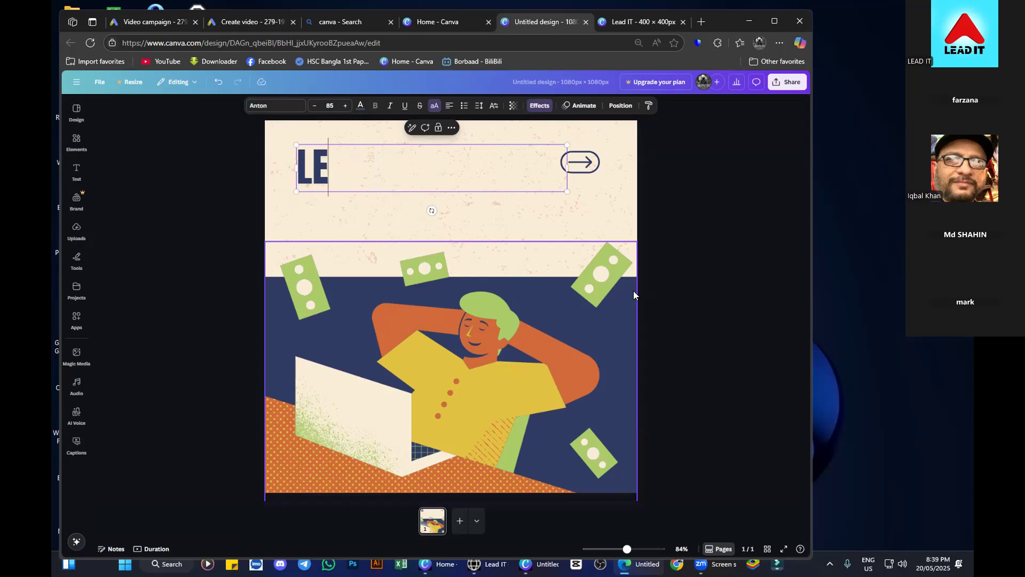
{"action": "key", "text": "BackSpace"}
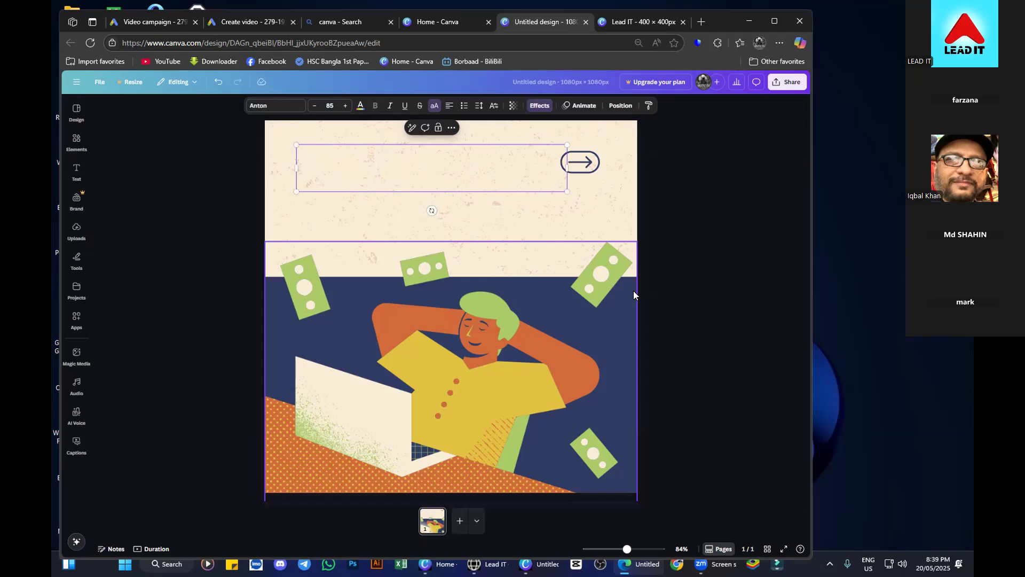
Type the headline 'MAKE YOUR DRAM' with 'A REALITY' on a second line
{"action": "type", "text": "MAKE"}
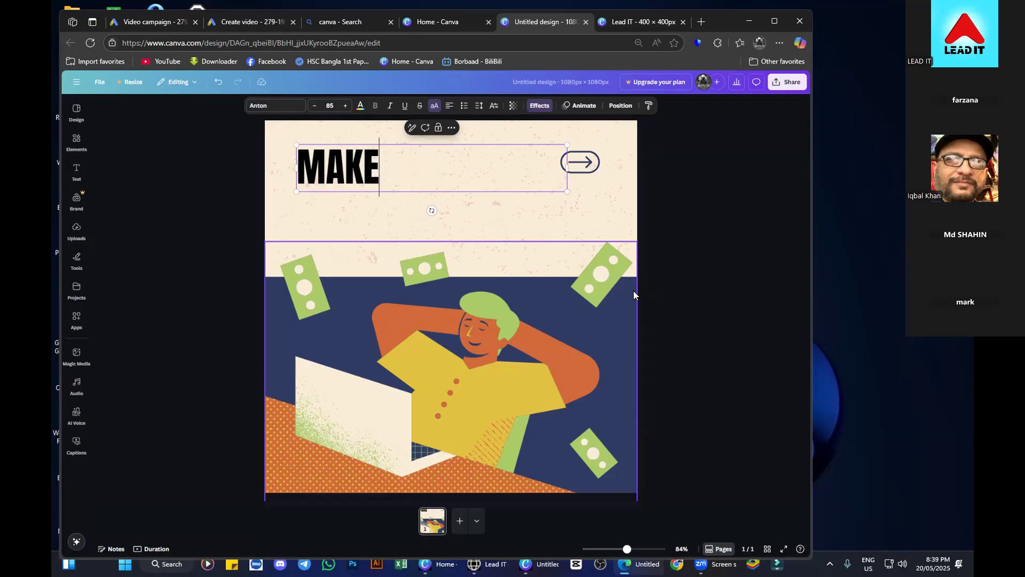
{"action": "type", "text": " YOUR "}
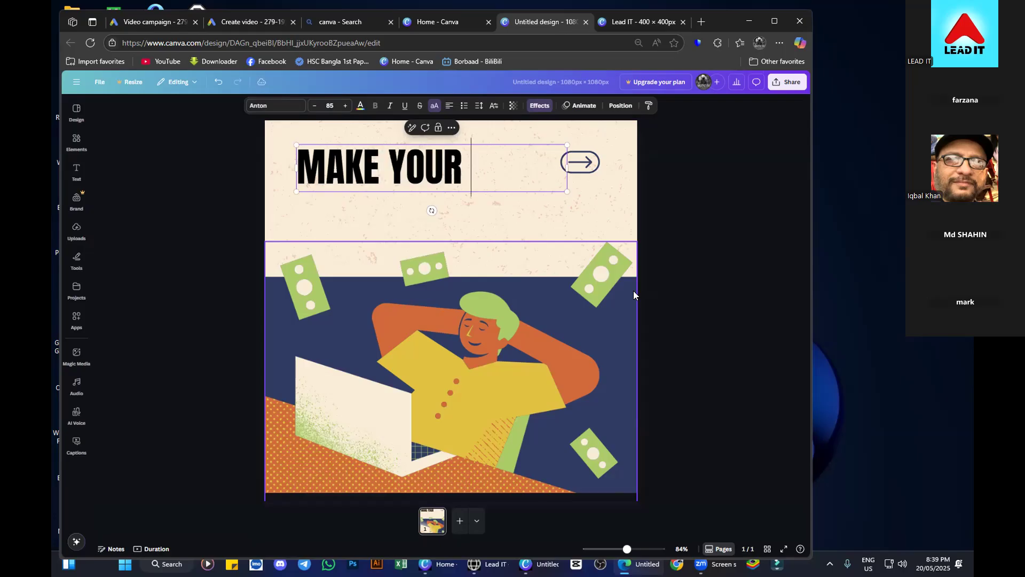
{"action": "type", "text": "DRAM"}
{"action": "key", "text": "Return"}
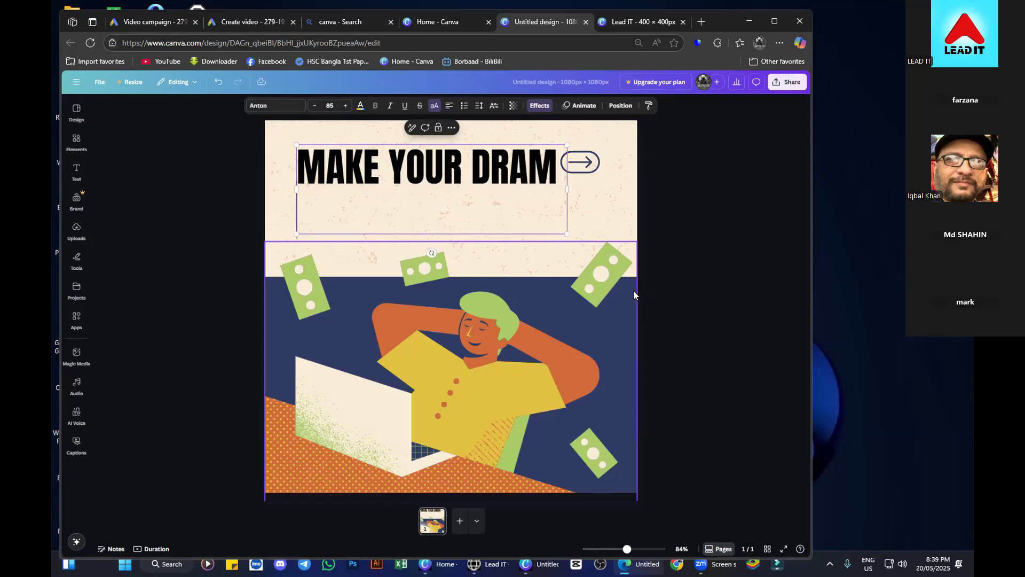
{"action": "type", "text": "A REALITY"}
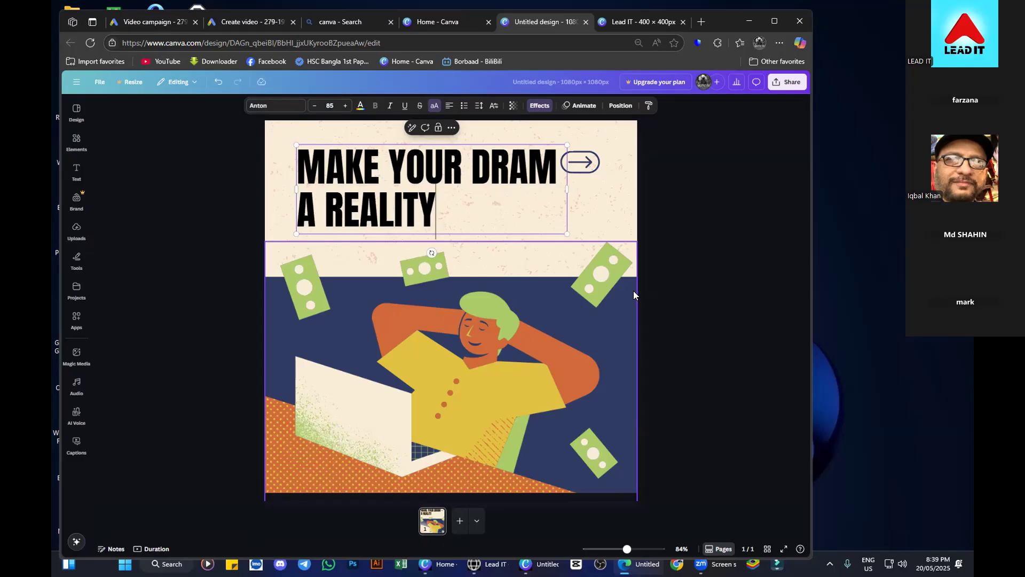
{"action": "left_click", "coordinate": [677, 294]}
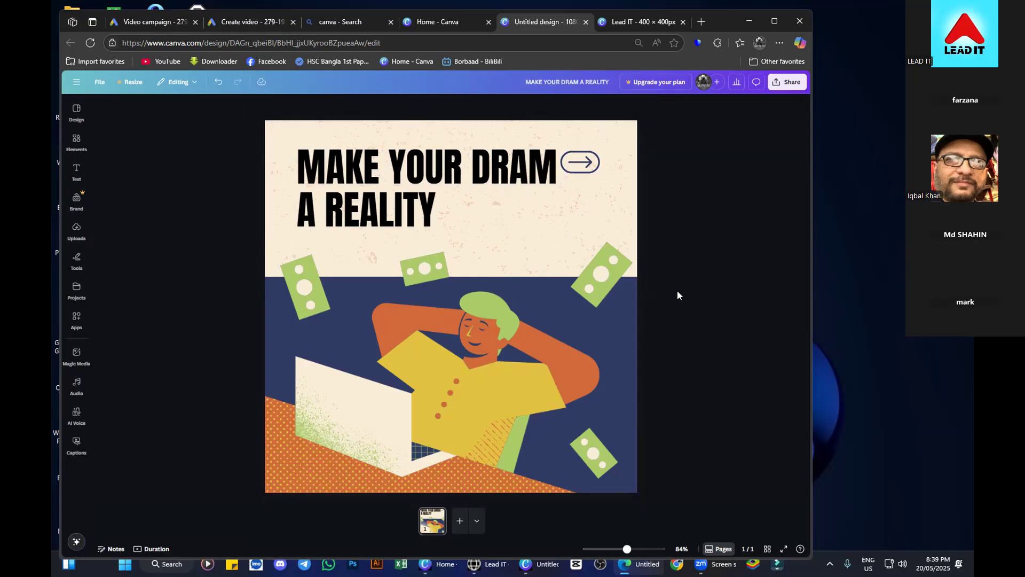
Glance through the design's sharing options, uploaded media and template details
{"action": "left_click", "coordinate": [789, 81]}
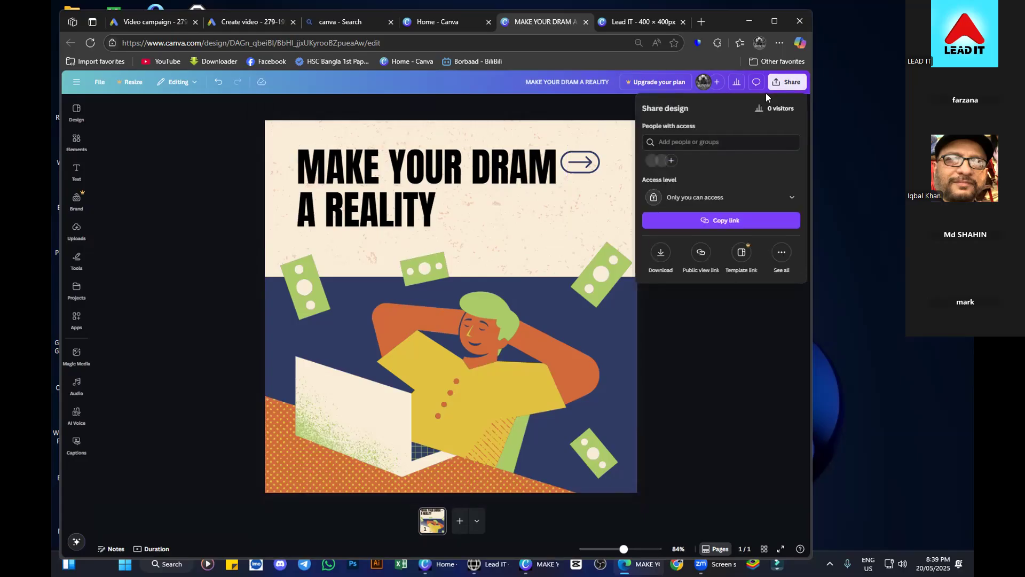
{"action": "left_click", "coordinate": [184, 251]}
{"action": "left_click", "coordinate": [77, 228]}
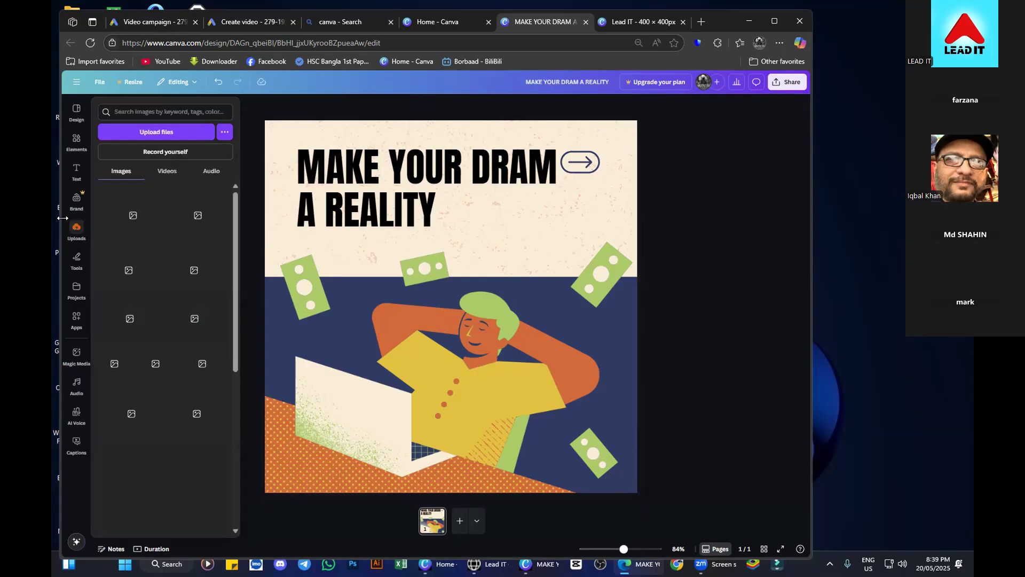
{"action": "left_click", "coordinate": [67, 154]}
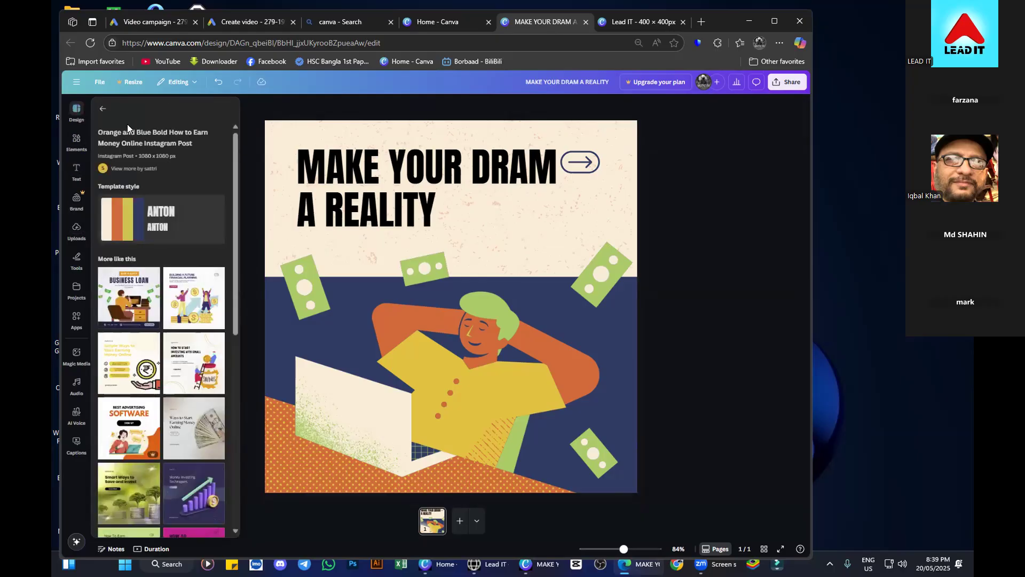
Search the elements for 'frame' and add a circle frame to the page
{"action": "left_click", "coordinate": [76, 140]}
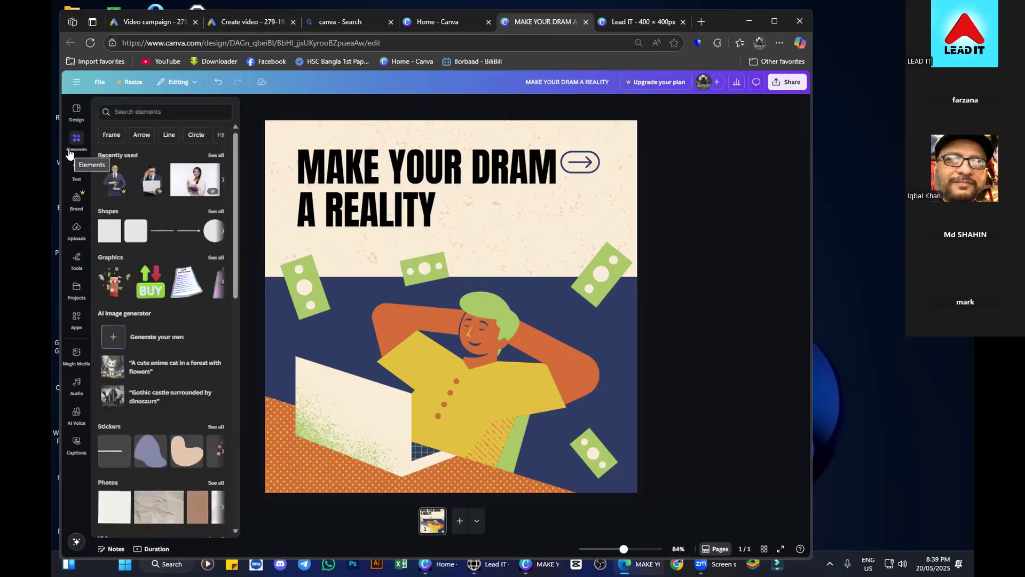
{"action": "left_click", "coordinate": [124, 113]}
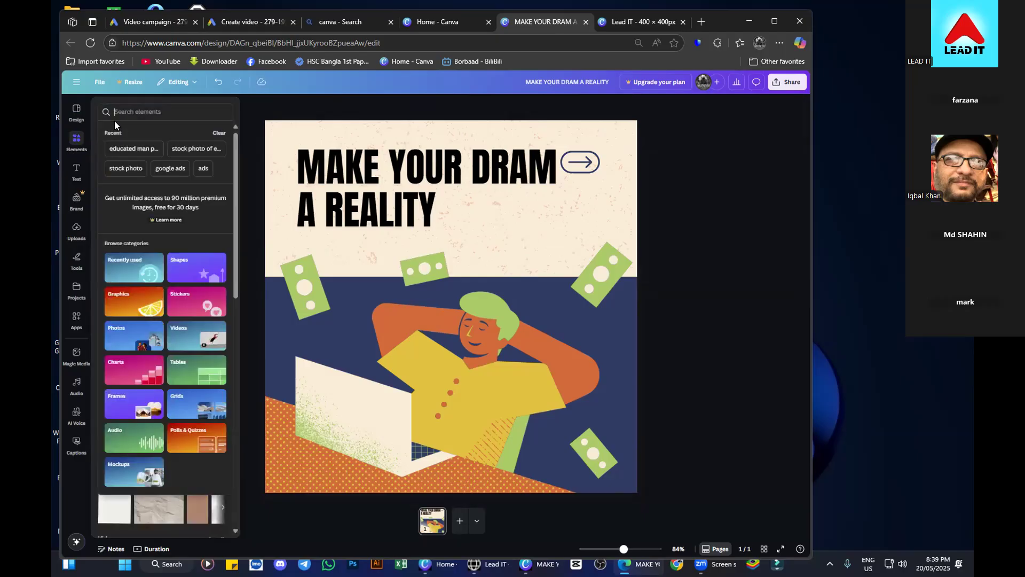
{"action": "type", "text": "frame"}
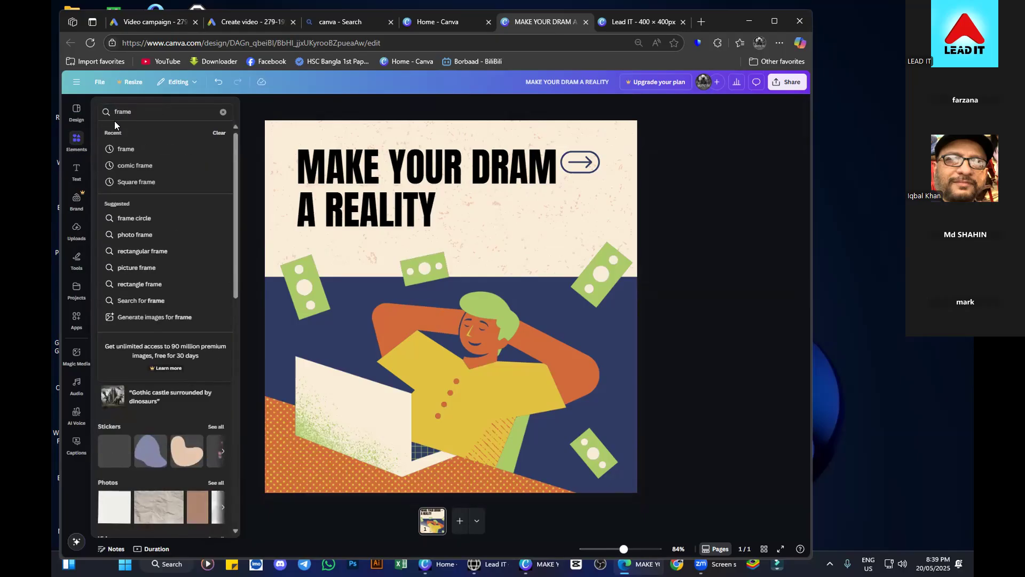
{"action": "left_click", "coordinate": [126, 150]}
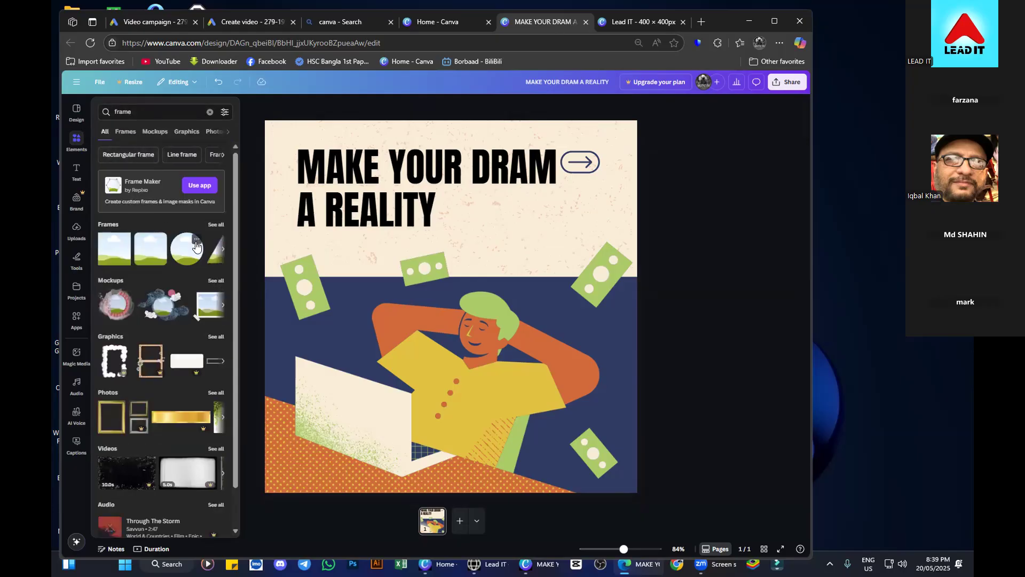
{"action": "left_click", "coordinate": [187, 249]}
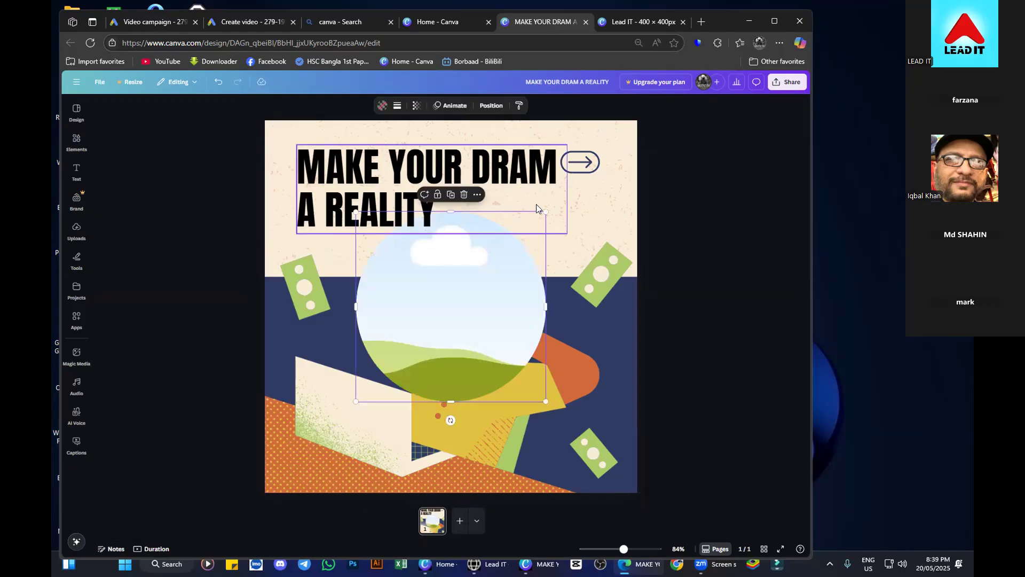
Shrink the circle frame and move it down onto the laptop screen
{"action": "left_click_drag", "start_coordinate": [544, 211], "coordinate": [511, 246]}
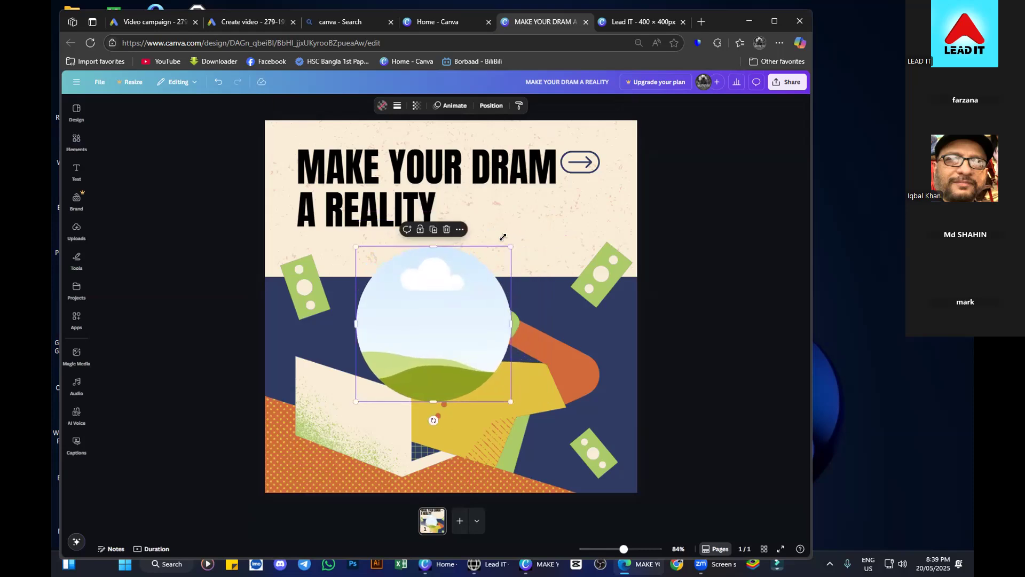
{"action": "left_click_drag", "start_coordinate": [411, 319], "coordinate": [513, 389]}
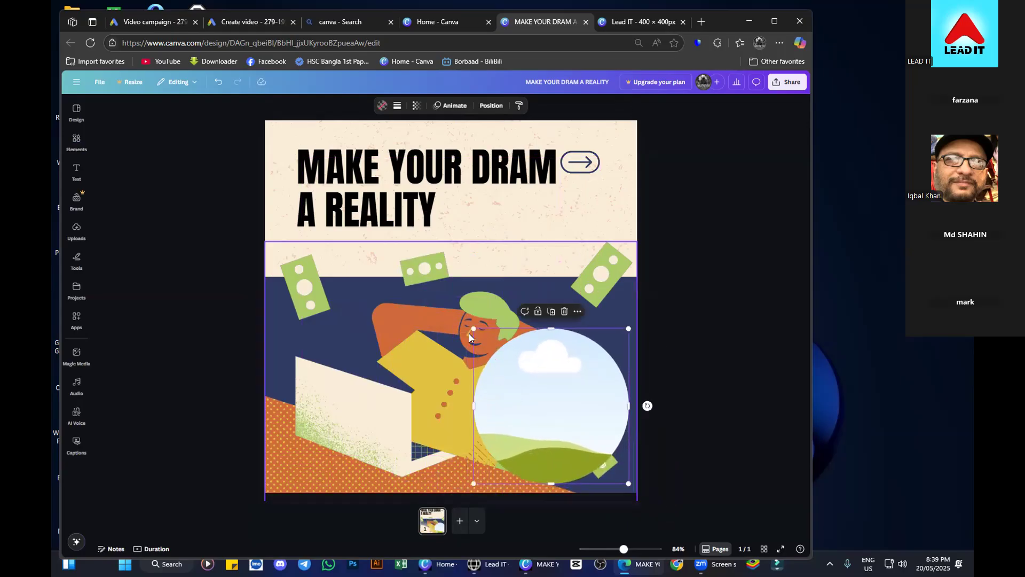
{"action": "left_click", "coordinate": [474, 324]}
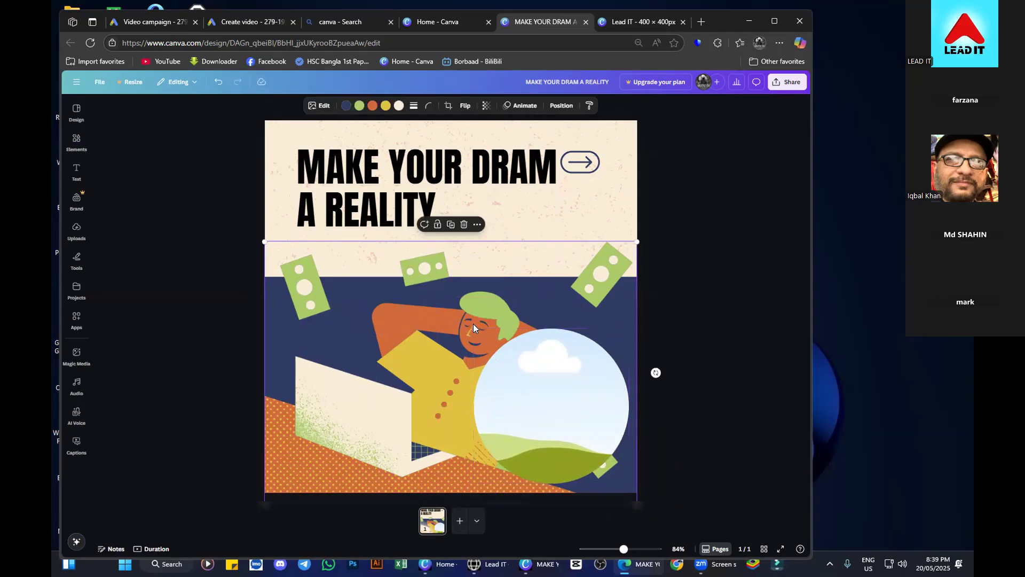
{"action": "left_click", "coordinate": [503, 400]}
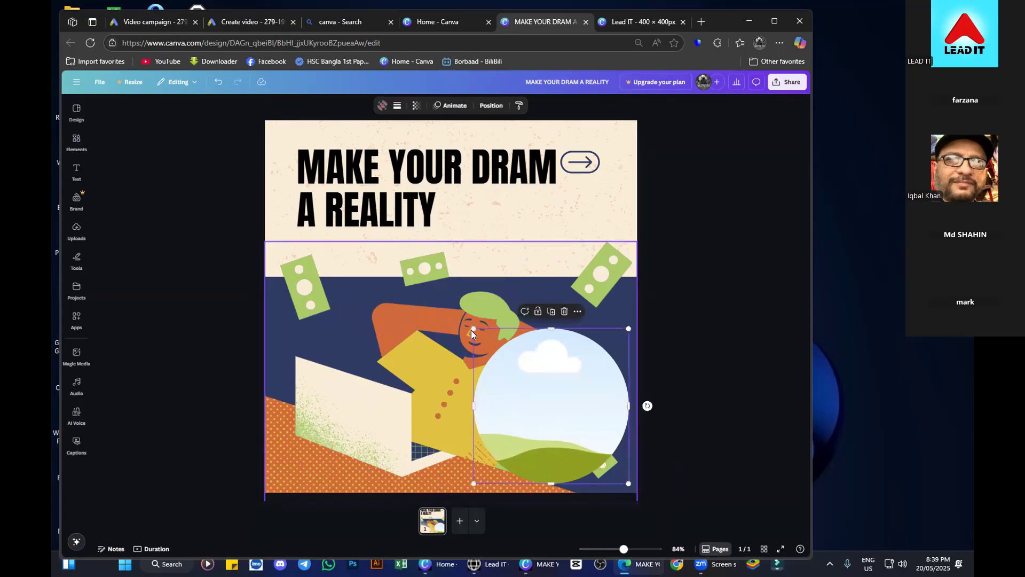
{"action": "left_click_drag", "start_coordinate": [473, 330], "coordinate": [525, 381]}
{"action": "left_click_drag", "start_coordinate": [575, 430], "coordinate": [331, 413]}
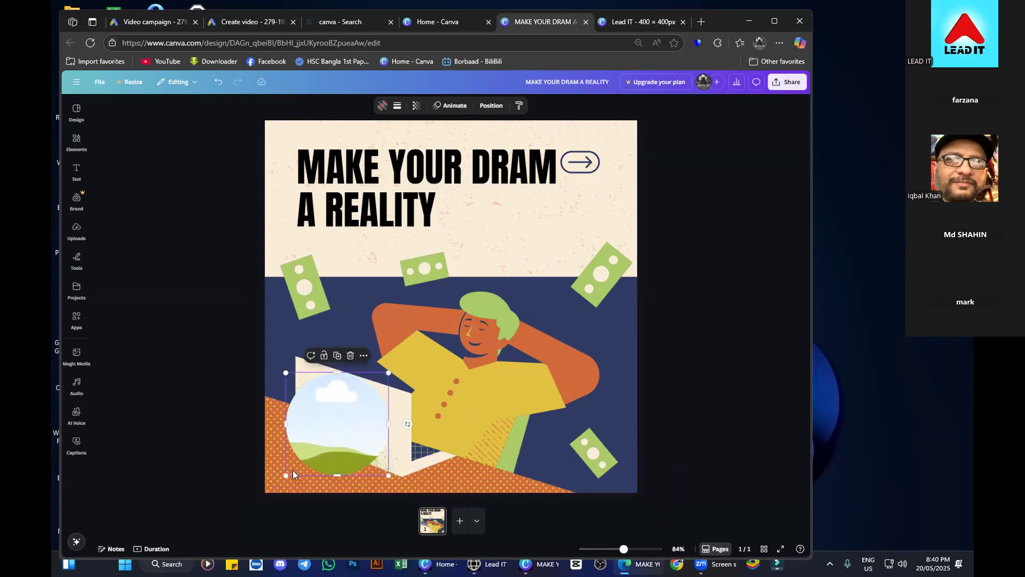
Undo an accidental illustration move and resize the circle to fit the laptop screen
{"action": "left_click_drag", "start_coordinate": [281, 474], "coordinate": [319, 454]}
{"action": "key", "text": "ctrl+z"}
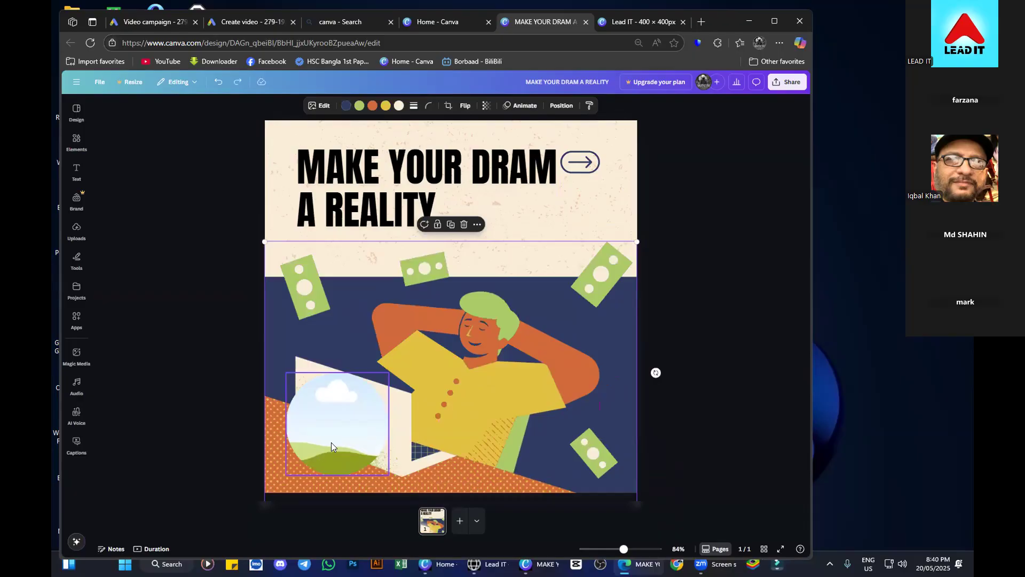
{"action": "left_click", "coordinate": [326, 446]}
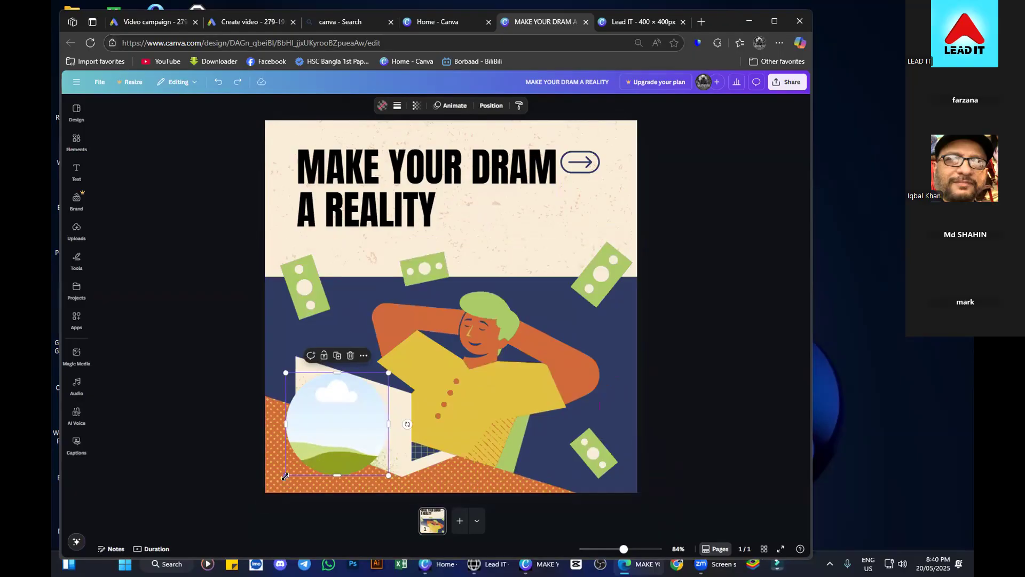
{"action": "left_click_drag", "start_coordinate": [285, 476], "coordinate": [327, 437]}
{"action": "key", "text": "ctrl+z"}
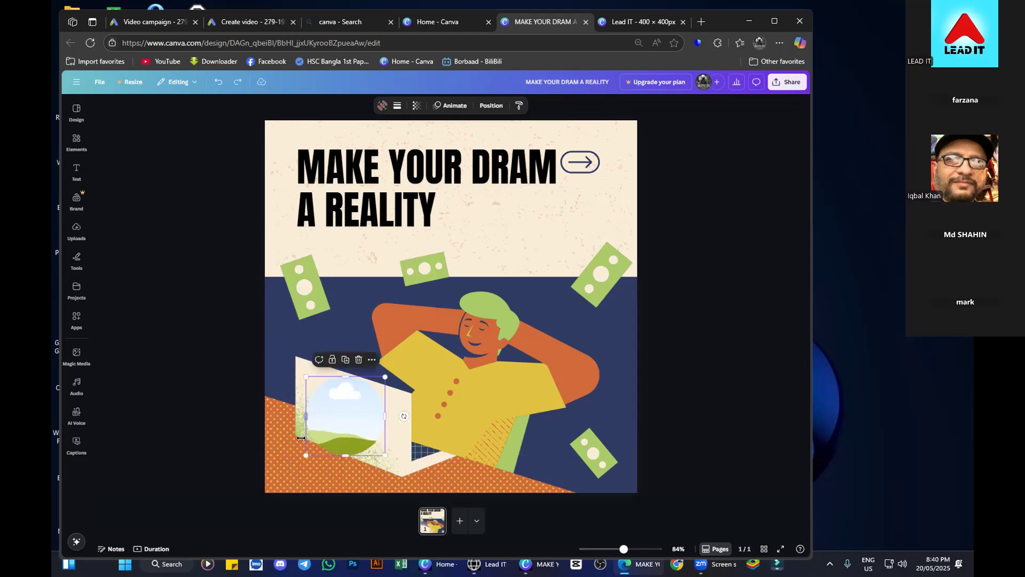
{"action": "left_click_drag", "start_coordinate": [305, 454], "coordinate": [323, 422]}
Deselect the circle frame and bring up the Uploads library after checking Projects and Brand
{"action": "left_click", "coordinate": [222, 404]}
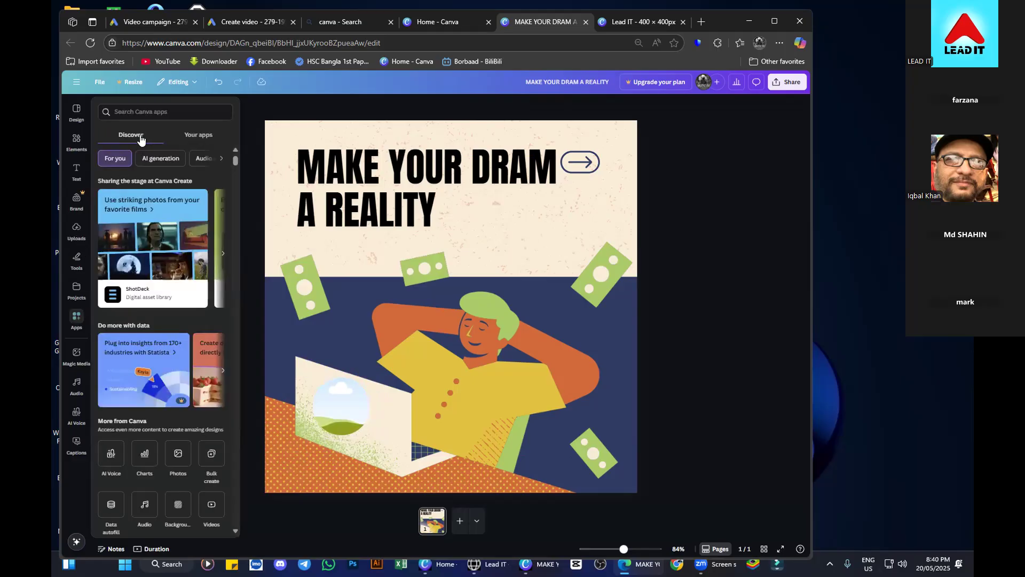
{"action": "left_click", "coordinate": [77, 291]}
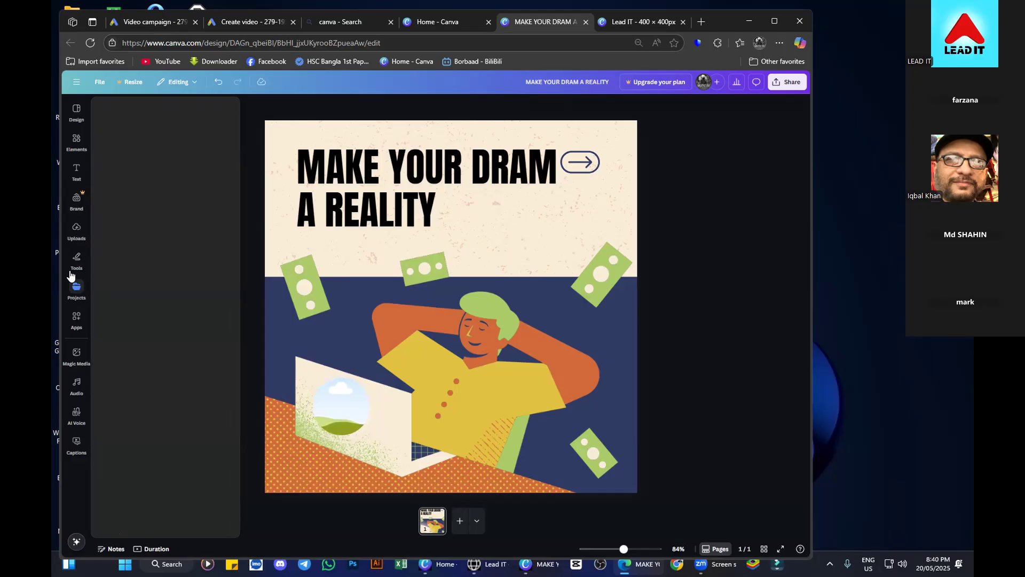
{"action": "left_click", "coordinate": [75, 206]}
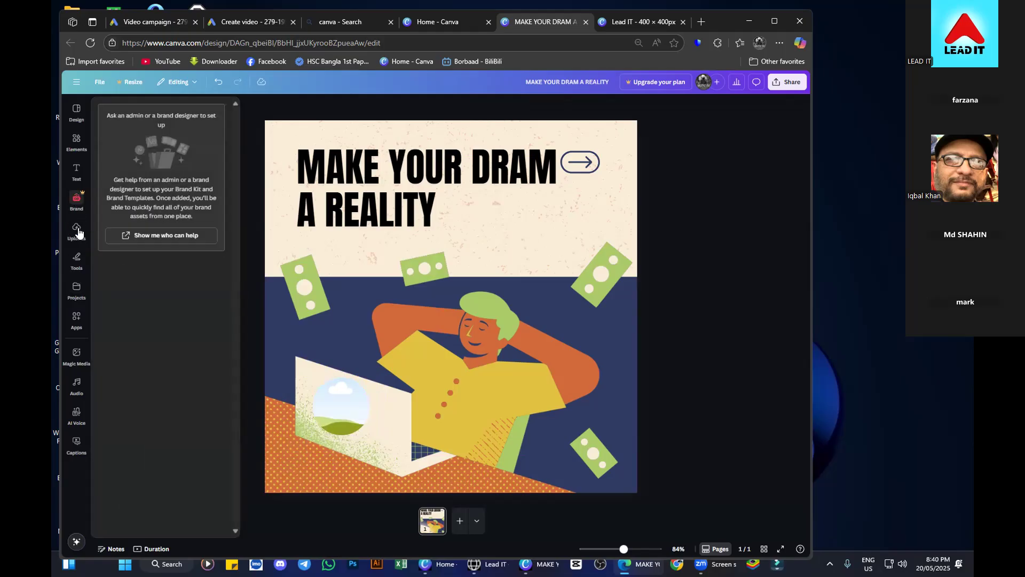
{"action": "left_click", "coordinate": [80, 234]}
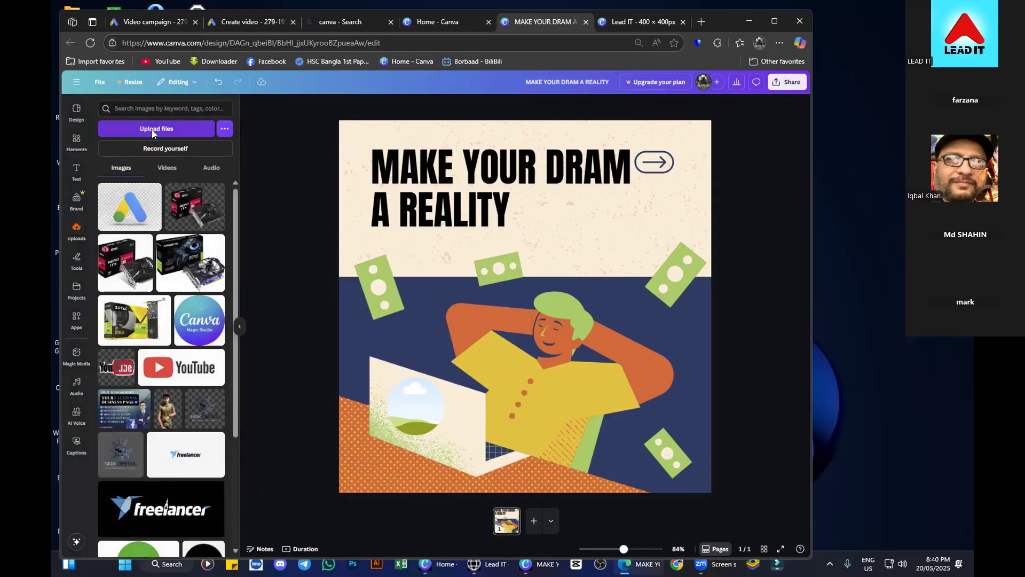
Upload Lead IT.png from the Download folder
{"action": "left_click", "coordinate": [152, 129]}
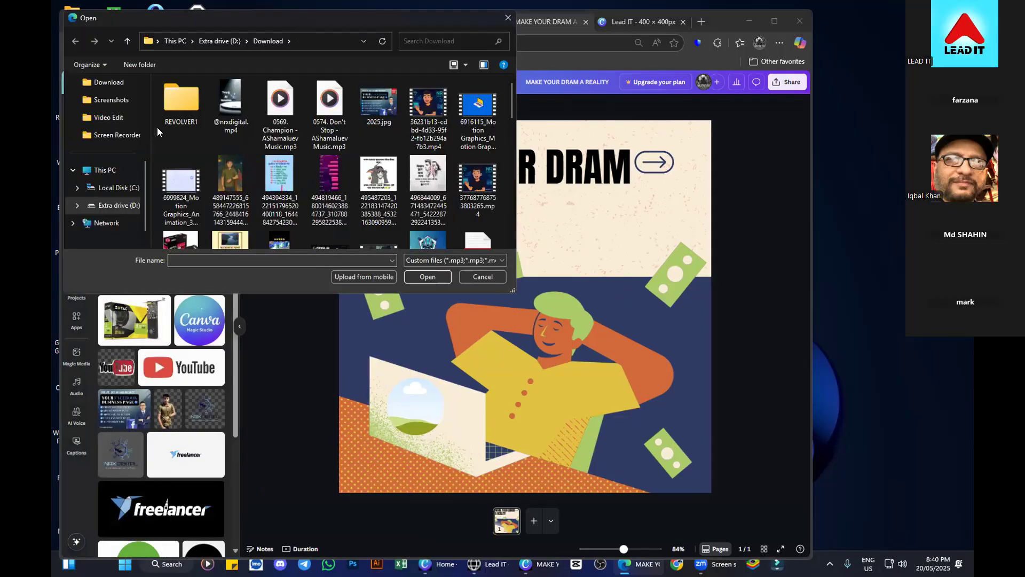
{"action": "scroll", "coordinate": [309, 167], "scroll_direction": "down", "scroll_amount": 4}
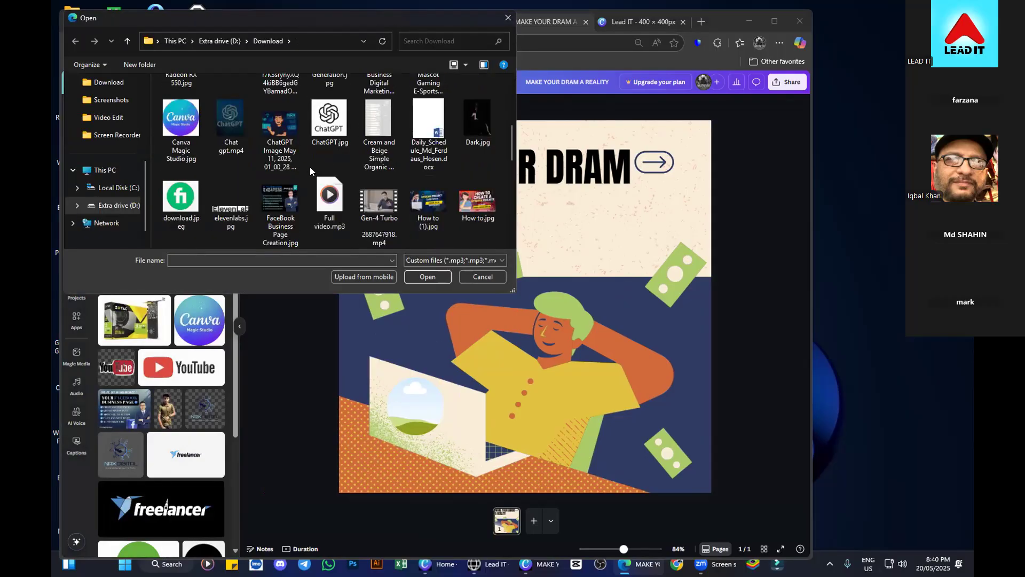
{"action": "scroll", "coordinate": [310, 166], "scroll_direction": "down", "scroll_amount": 3}
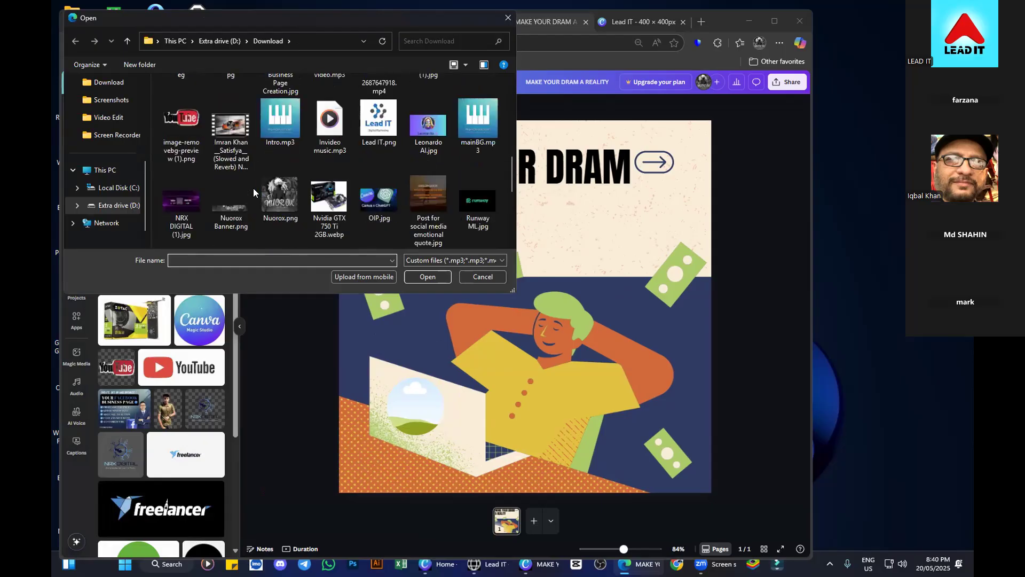
{"action": "double_click", "coordinate": [363, 123]}
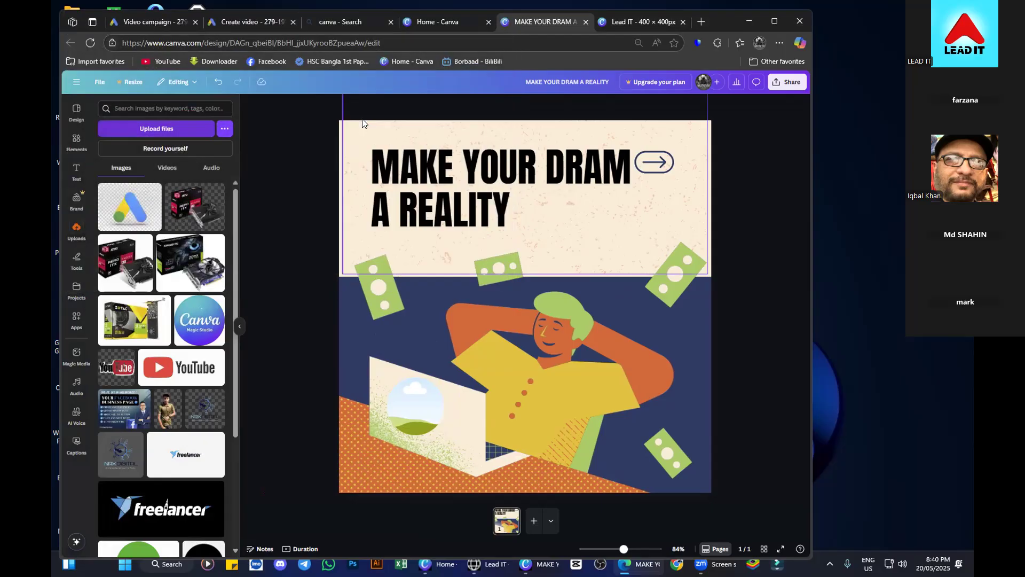
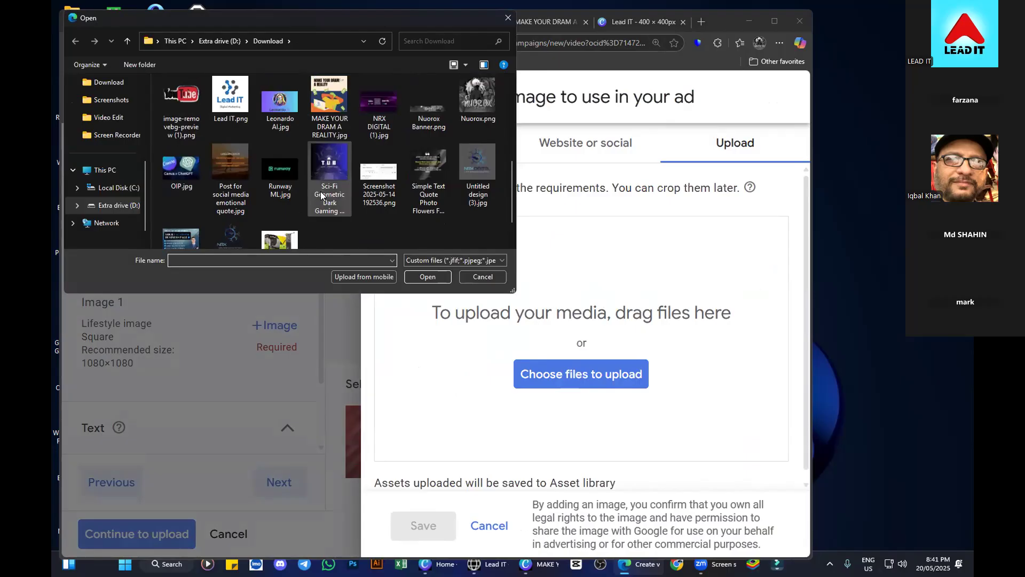
Close the first file picker without selecting an image
{"action": "left_click", "coordinate": [324, 100]}
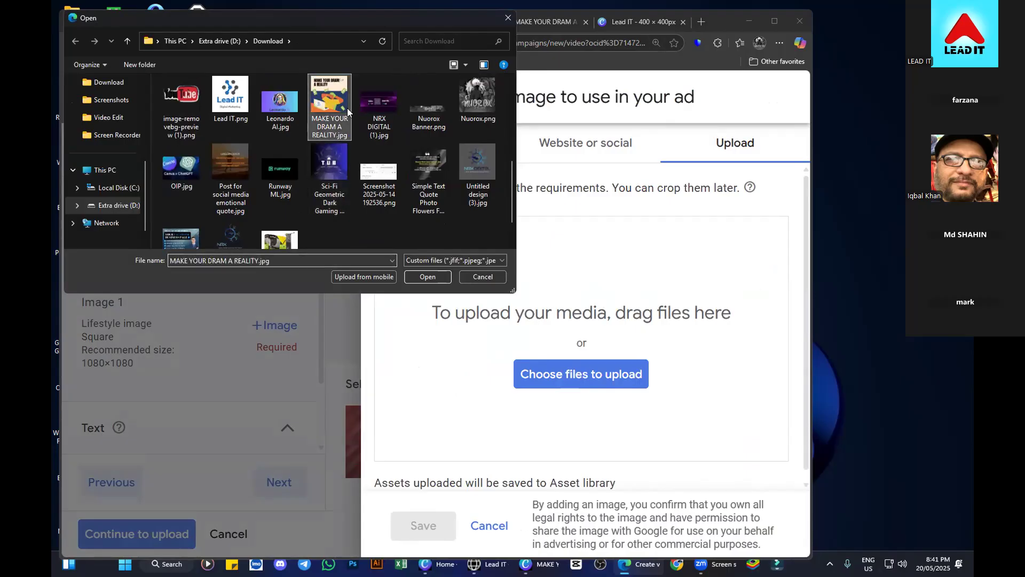
{"action": "scroll", "coordinate": [354, 160], "scroll_direction": "up", "scroll_amount": 3}
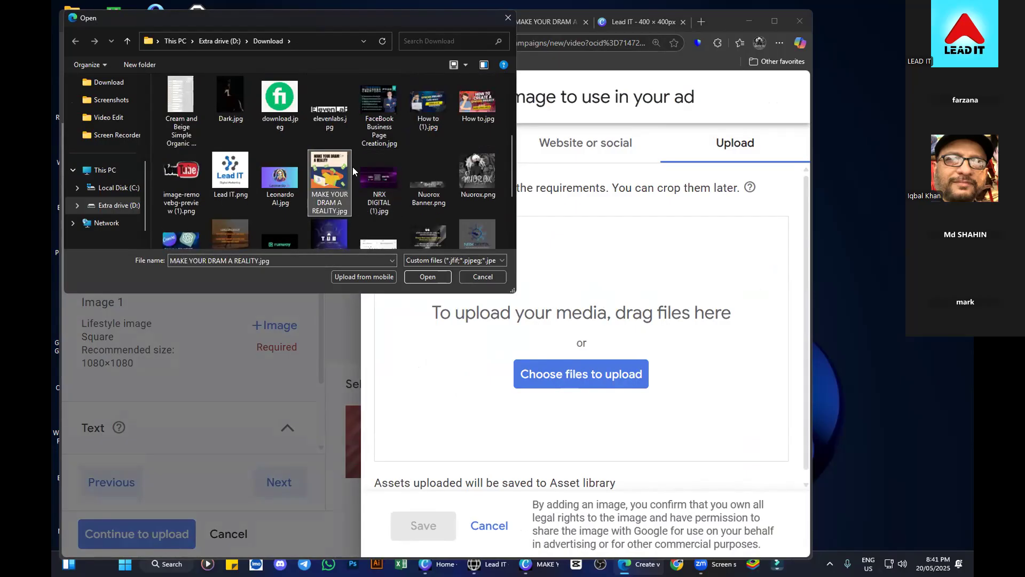
{"action": "scroll", "coordinate": [358, 162], "scroll_direction": "up", "scroll_amount": 2}
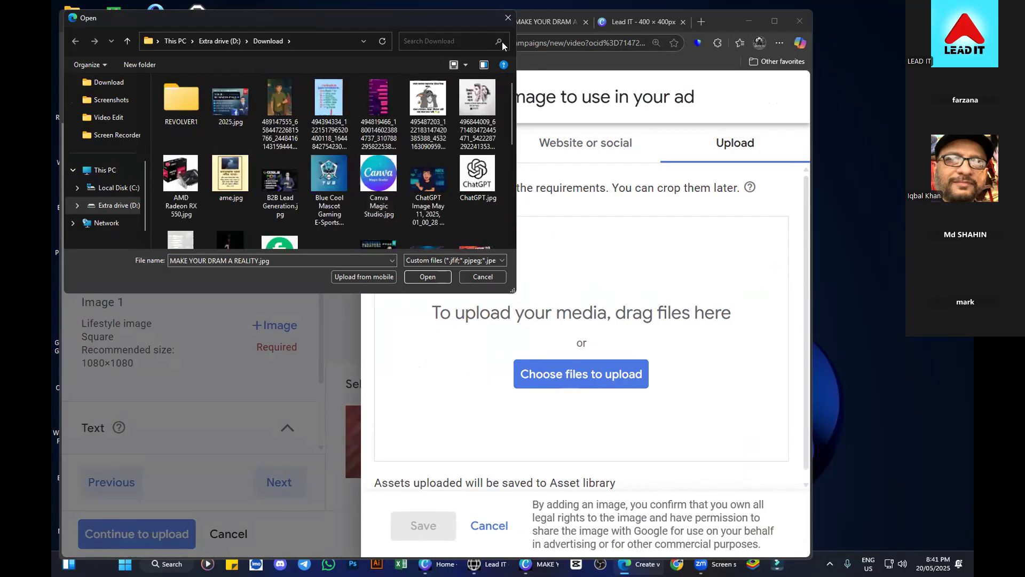
{"action": "left_click", "coordinate": [508, 20]}
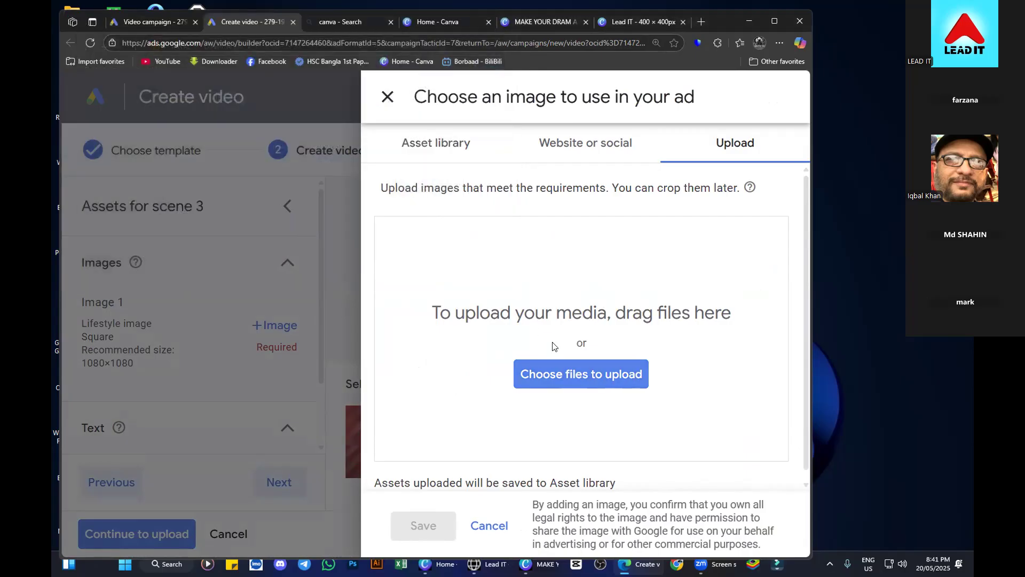
Choose MAKE YOUR DRAM A REALITY.jpg from the Download folder and open it for upload
{"action": "left_click", "coordinate": [563, 383]}
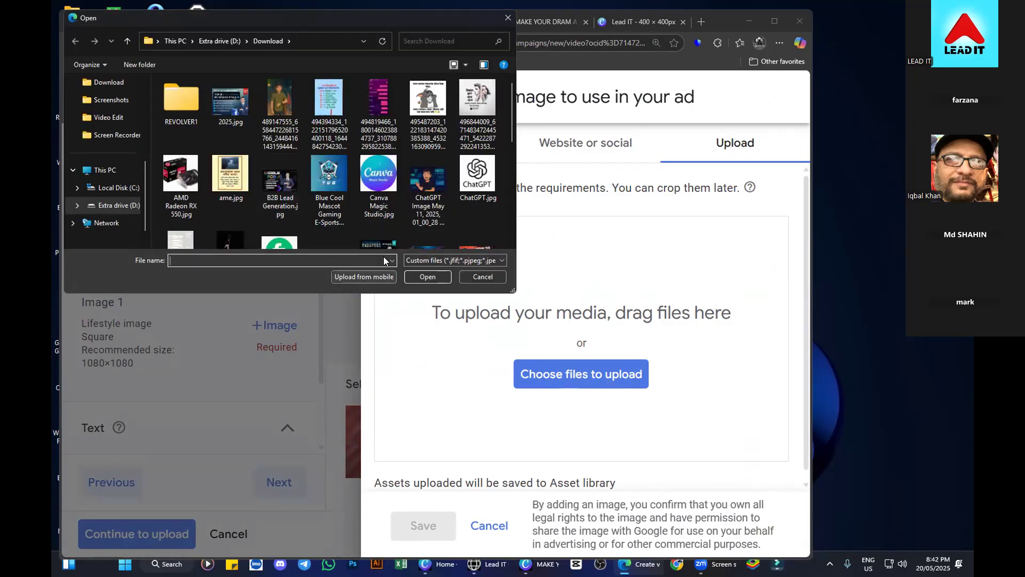
{"action": "scroll", "coordinate": [275, 127], "scroll_direction": "down", "scroll_amount": 1}
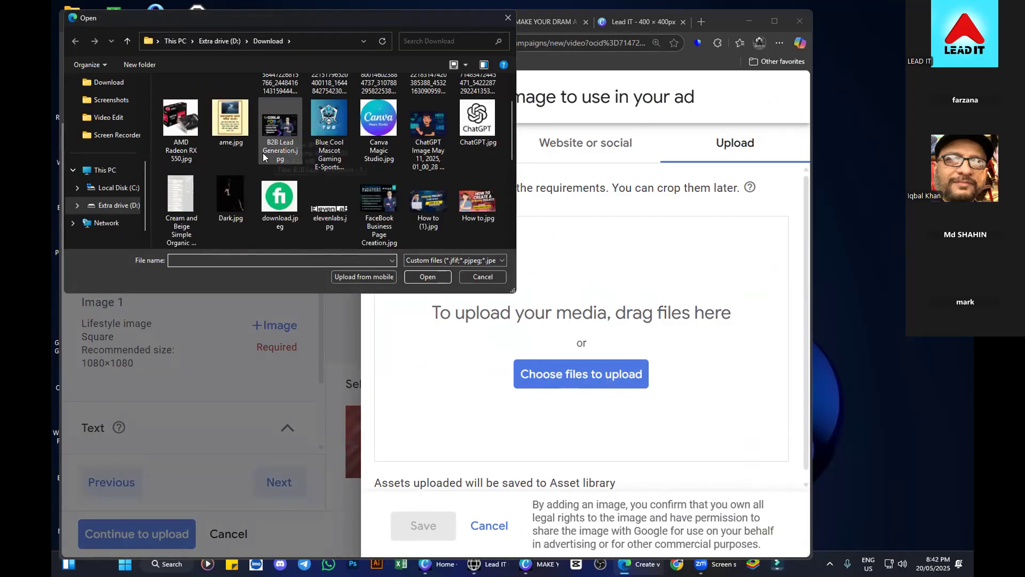
{"action": "scroll", "coordinate": [263, 153], "scroll_direction": "down", "scroll_amount": 2}
{"action": "scroll", "coordinate": [242, 172], "scroll_direction": "down", "scroll_amount": 1}
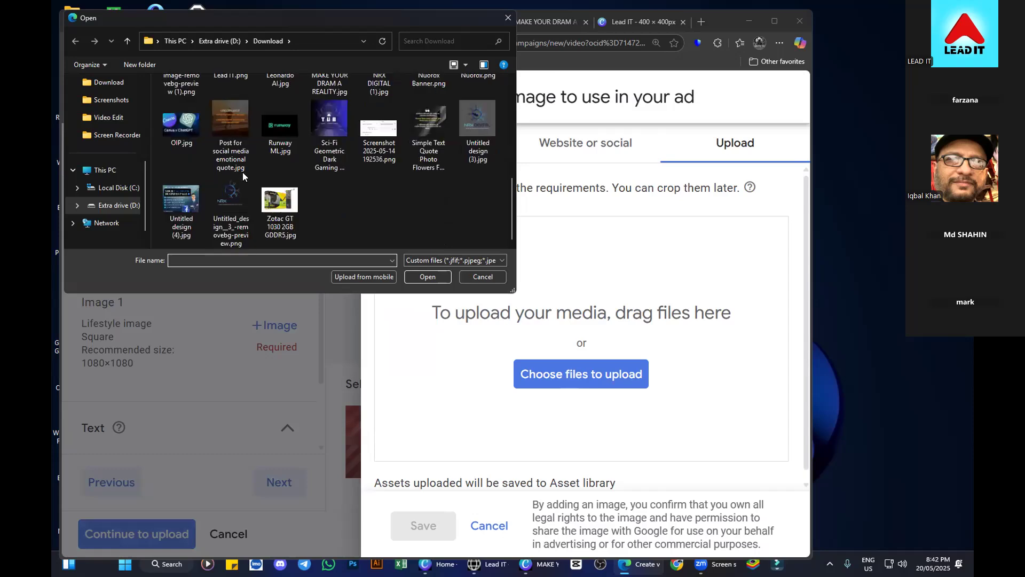
{"action": "scroll", "coordinate": [255, 175], "scroll_direction": "up", "scroll_amount": 5}
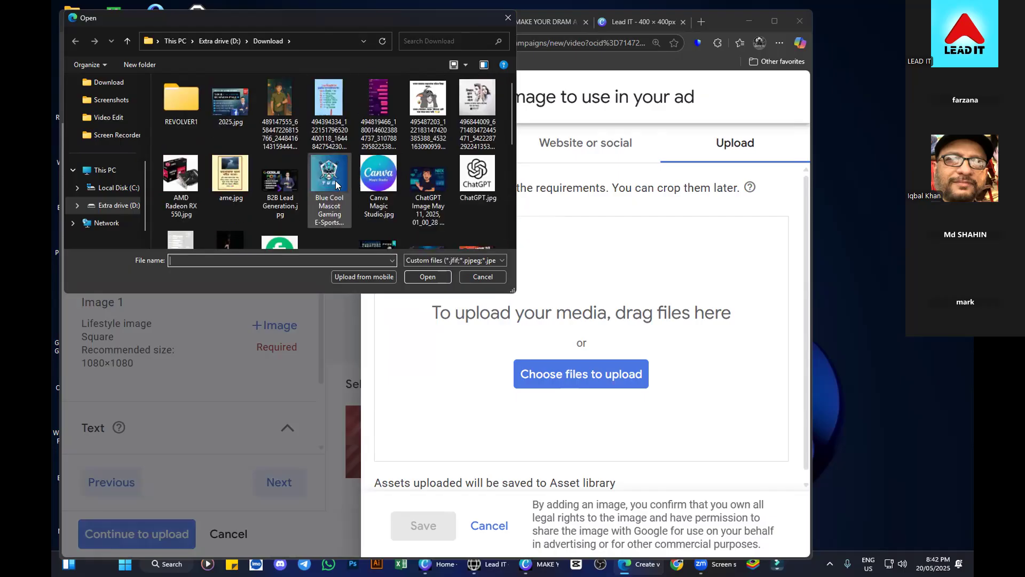
{"action": "scroll", "coordinate": [331, 184], "scroll_direction": "down", "scroll_amount": 5}
{"action": "left_click", "coordinate": [327, 136]}
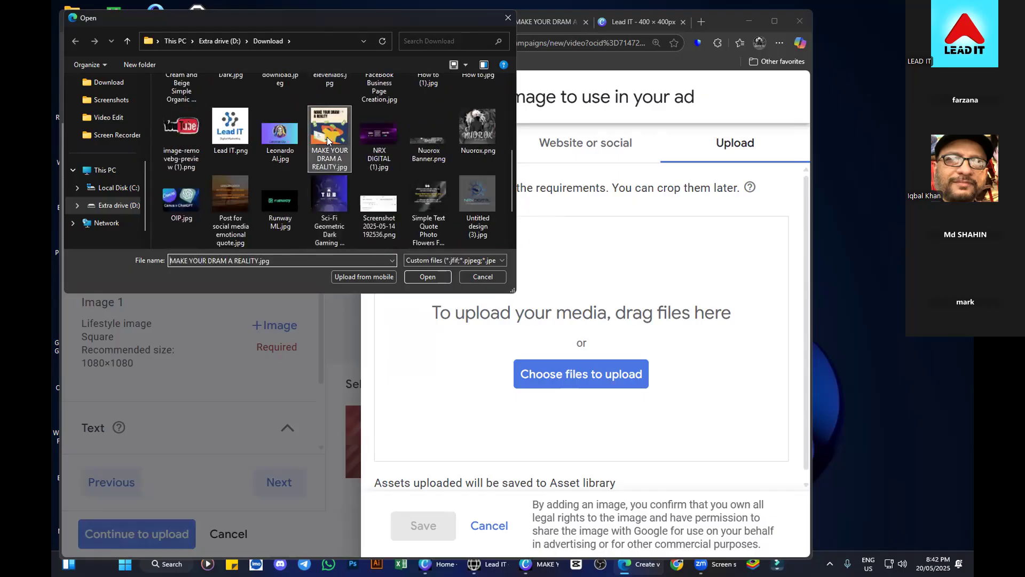
{"action": "double_click", "coordinate": [327, 136]}
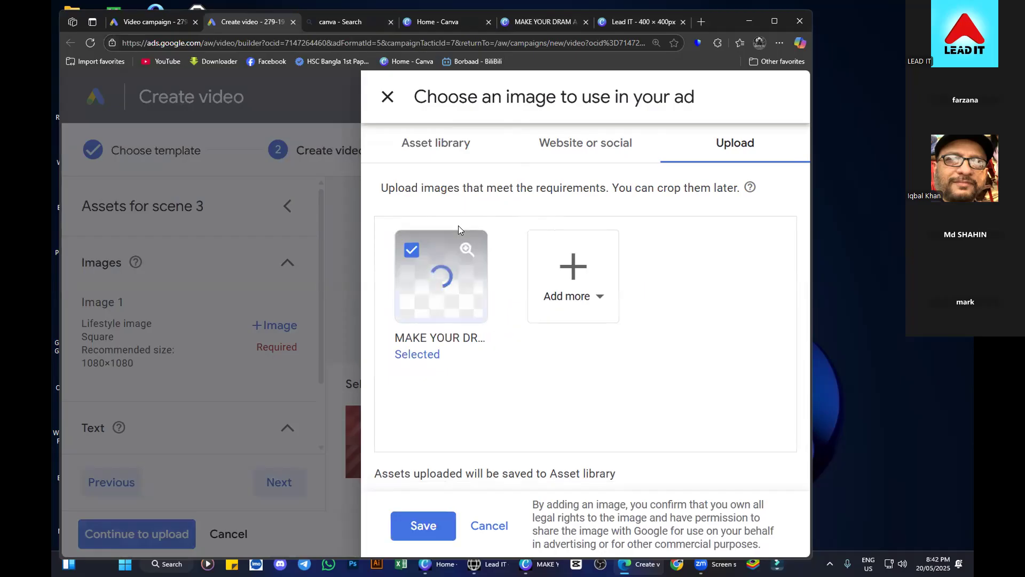
Save the image into scene 3 and advance the storyboard to scene 4
{"action": "left_click", "coordinate": [405, 529]}
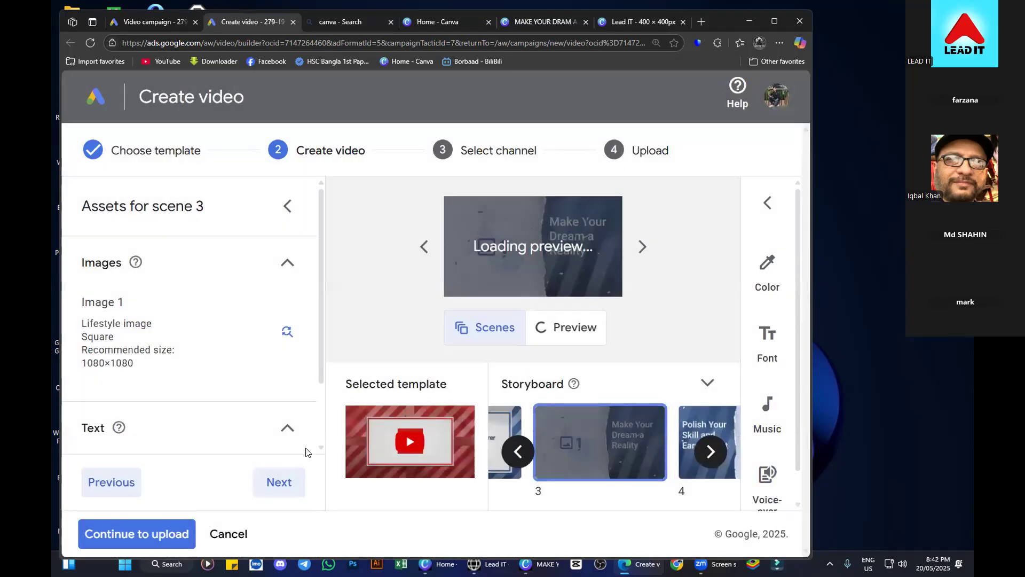
{"action": "scroll", "coordinate": [239, 358], "scroll_direction": "down", "scroll_amount": 1}
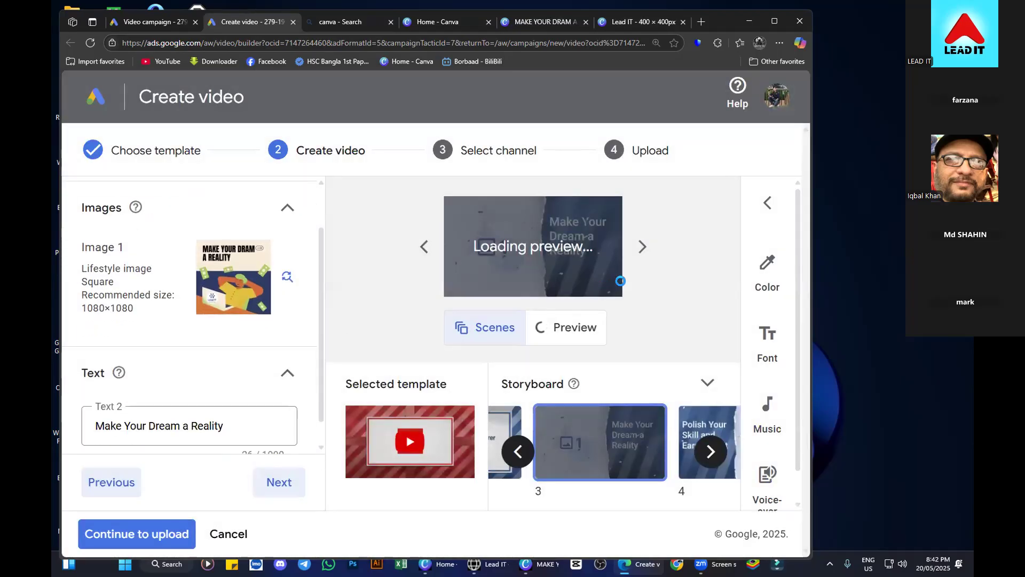
{"action": "left_click", "coordinate": [704, 452]}
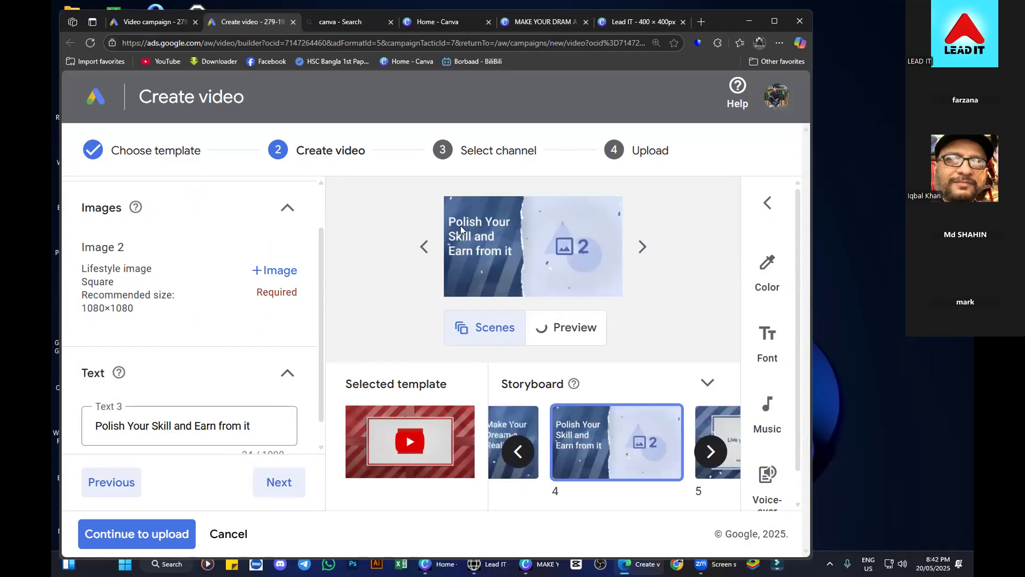
Go to the Canva home page tab
{"action": "left_click", "coordinate": [346, 21]}
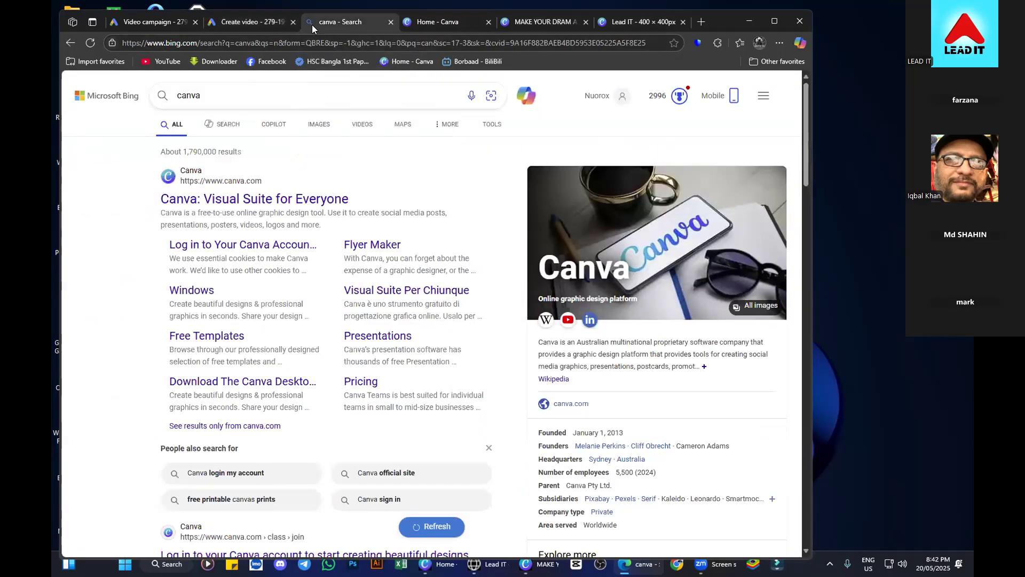
{"action": "left_click", "coordinate": [251, 24]}
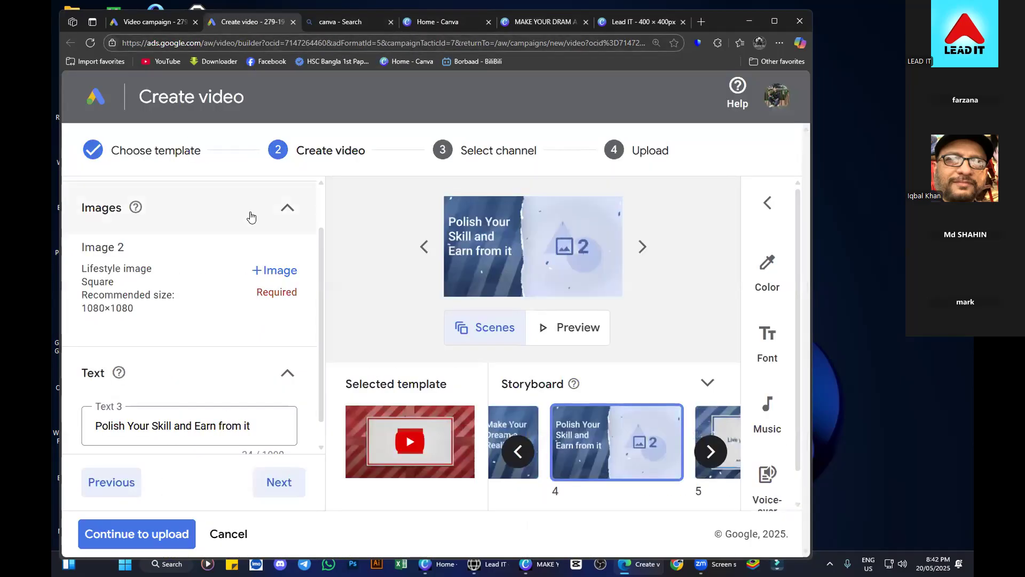
{"action": "left_click", "coordinate": [457, 19]}
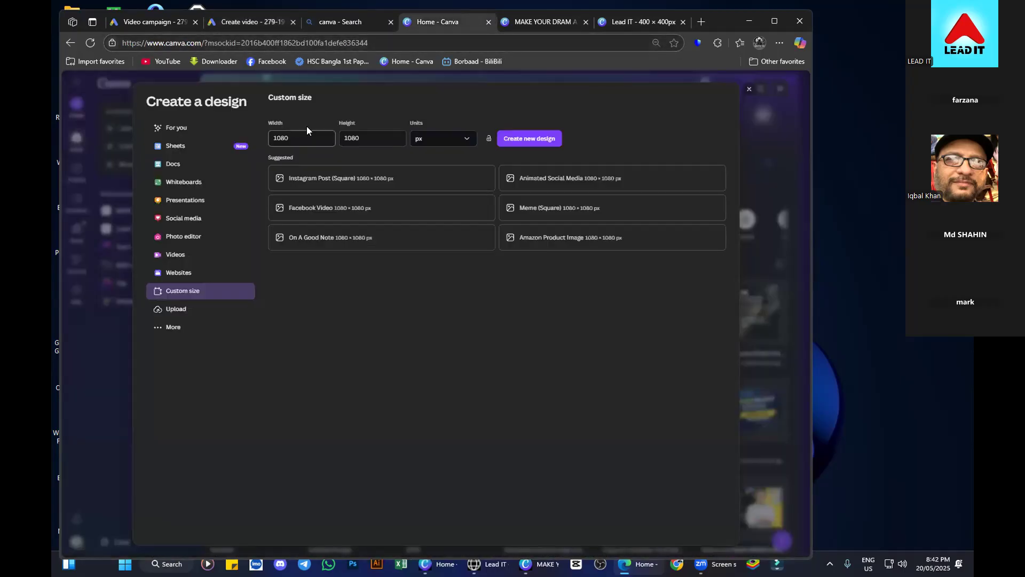
Create a 1080×1080 Canva design and apply the pink 'How To Earn Money Online' template
{"action": "left_click", "coordinate": [585, 22]}
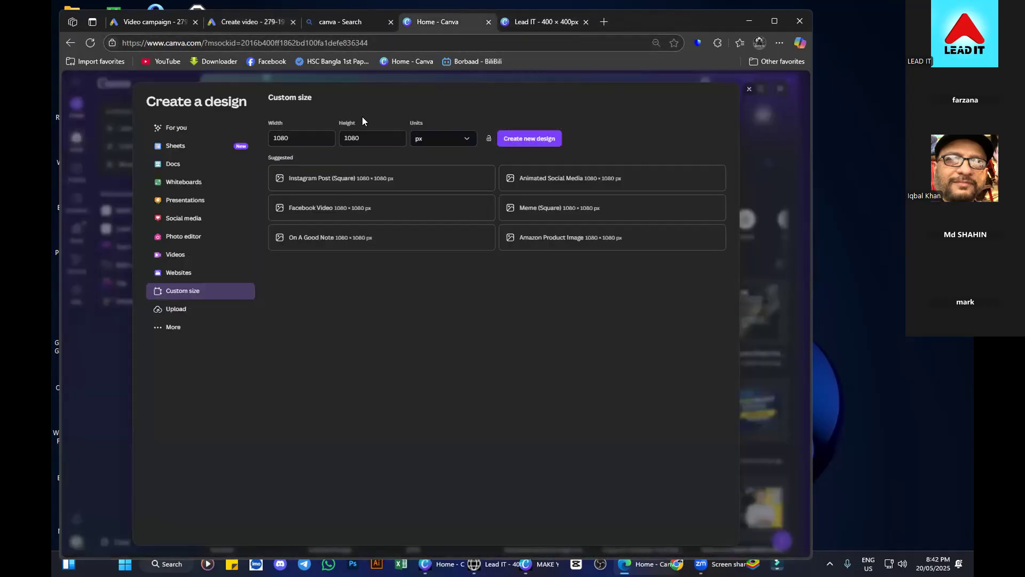
{"action": "left_click", "coordinate": [525, 141]}
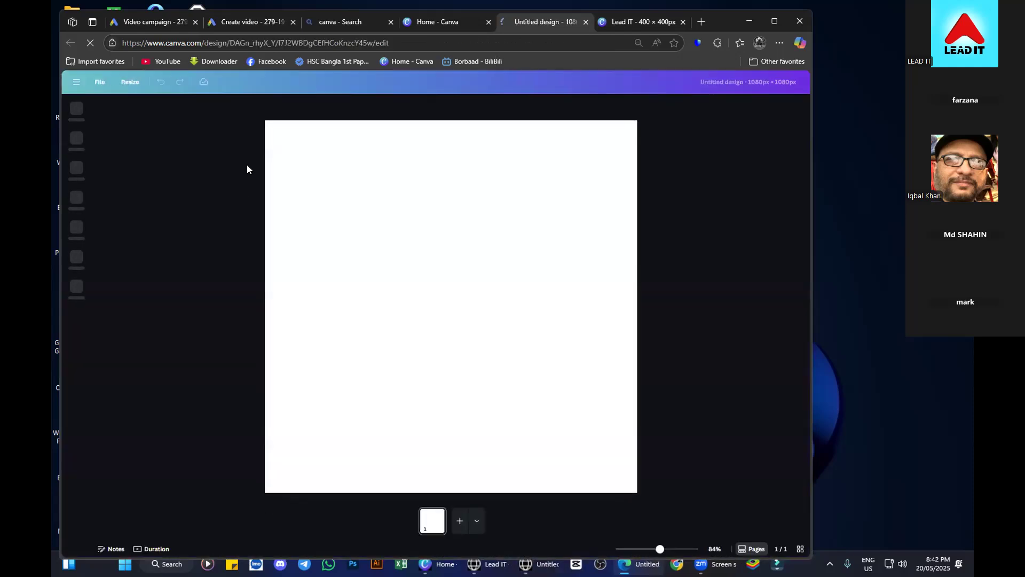
{"action": "left_click", "coordinate": [77, 112]}
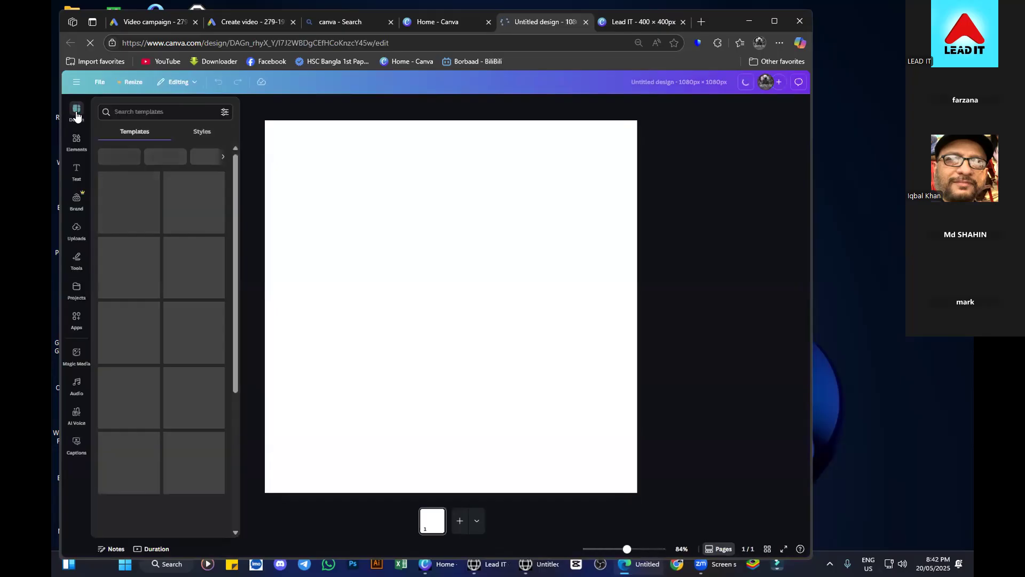
{"action": "left_click", "coordinate": [74, 144]}
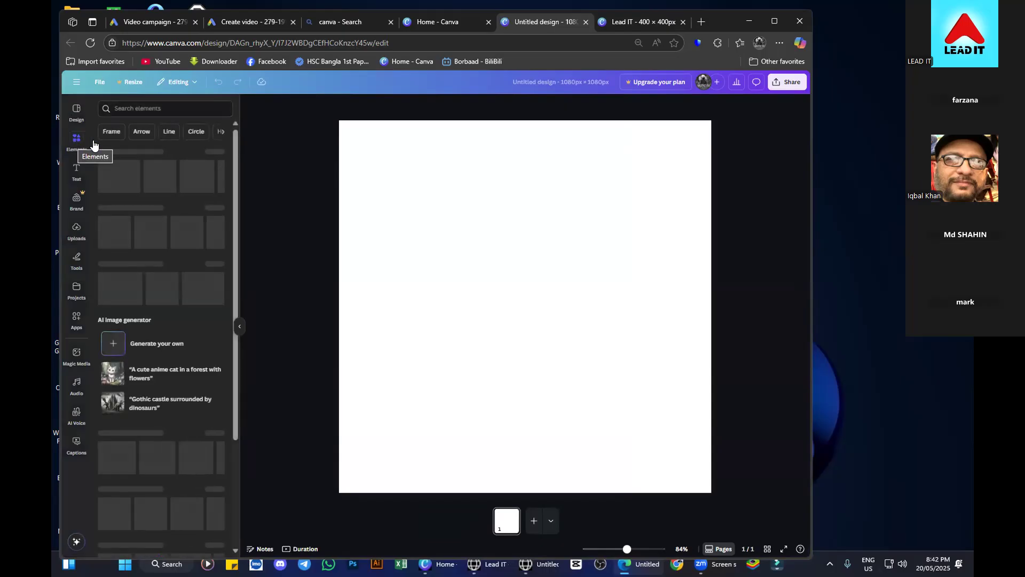
{"action": "left_click", "coordinate": [74, 112]}
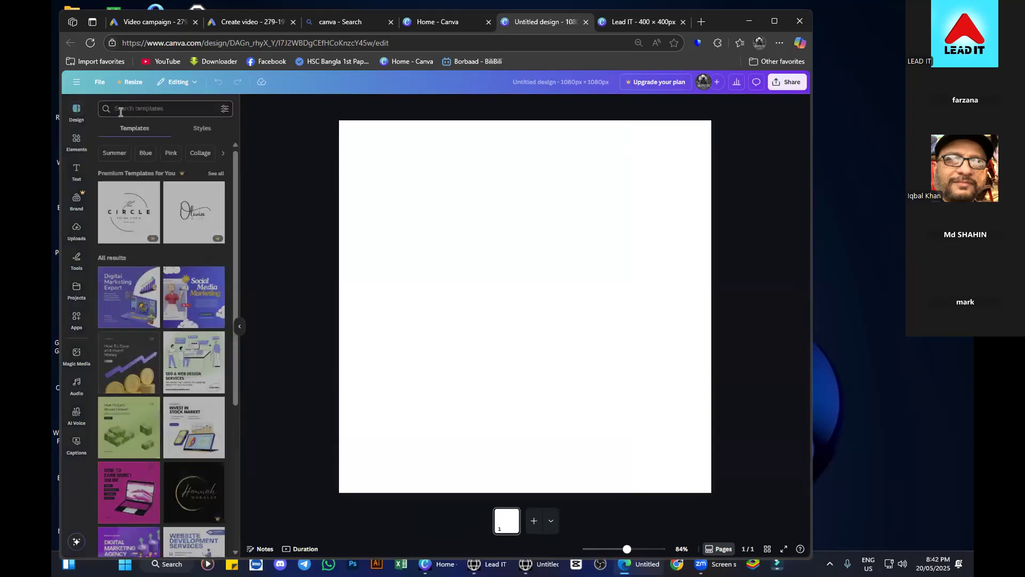
{"action": "left_click", "coordinate": [164, 110]}
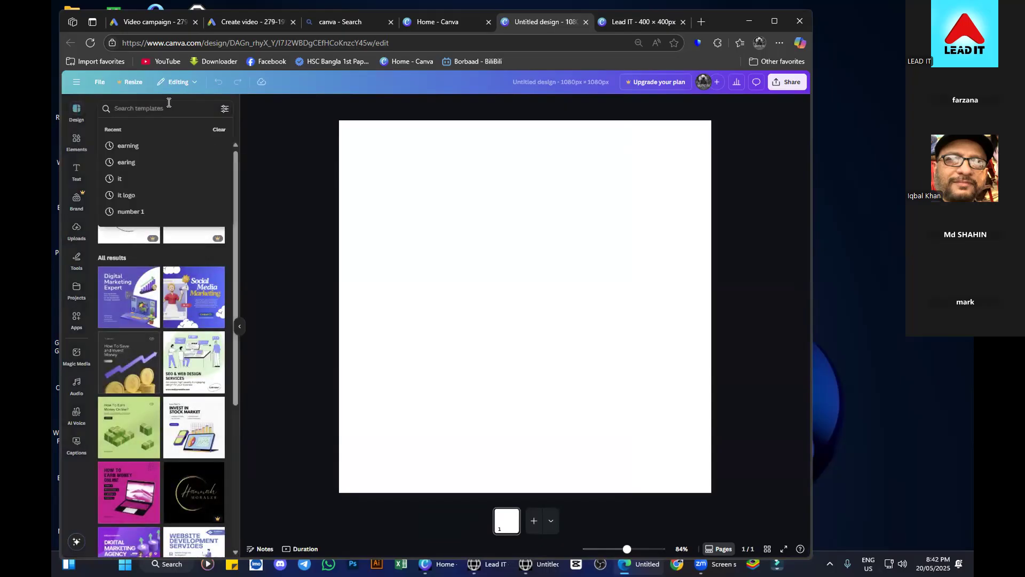
{"action": "scroll", "coordinate": [128, 393], "scroll_direction": "down", "scroll_amount": 2}
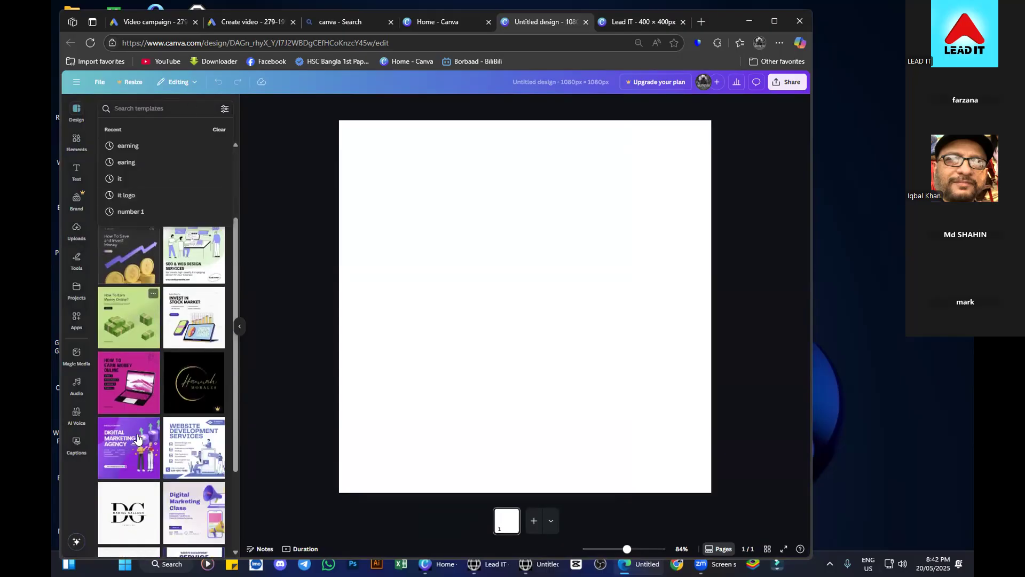
{"action": "left_click", "coordinate": [128, 391]}
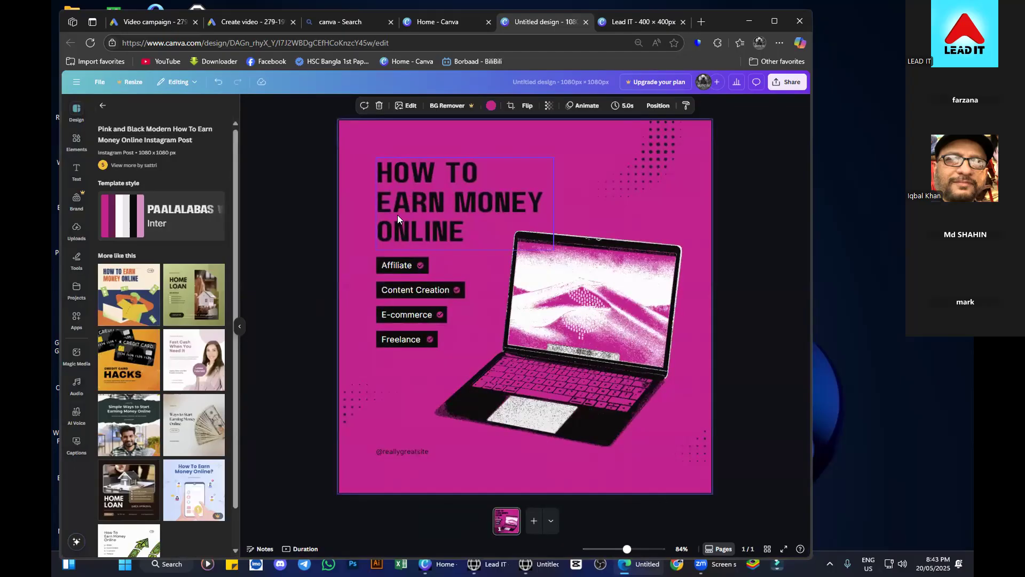
Replace the heading text with POLISH / YOUR / SKILL on three separate lines
{"action": "left_click", "coordinate": [397, 218]}
{"action": "left_click", "coordinate": [397, 218]}
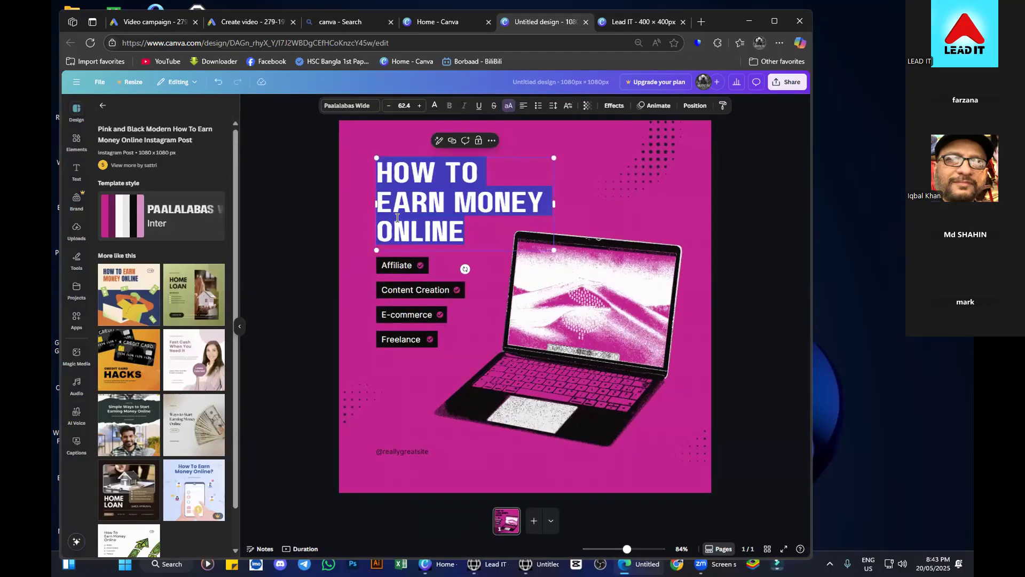
{"action": "type", "text": "POLISH"}
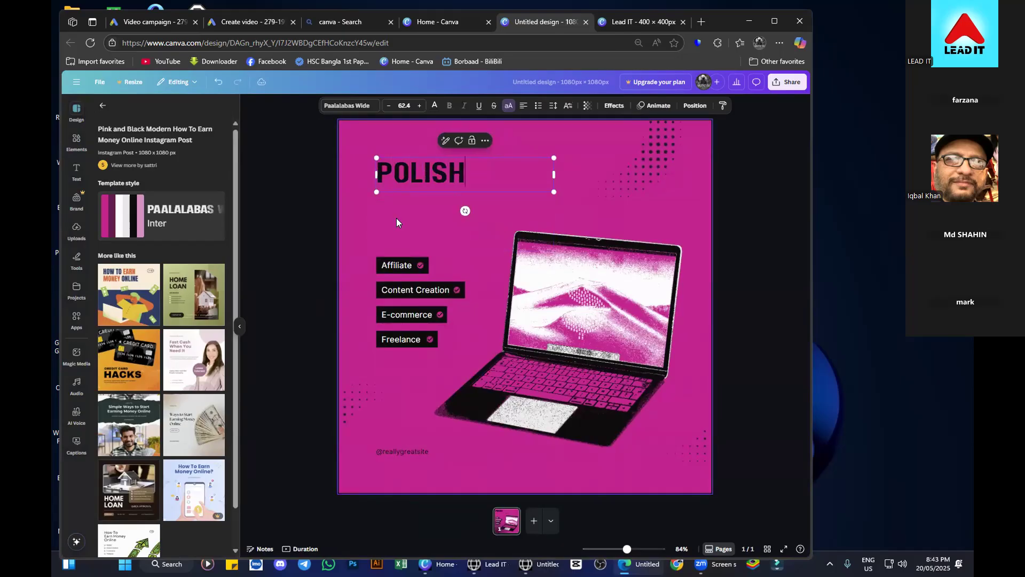
{"action": "key", "text": "Return"}
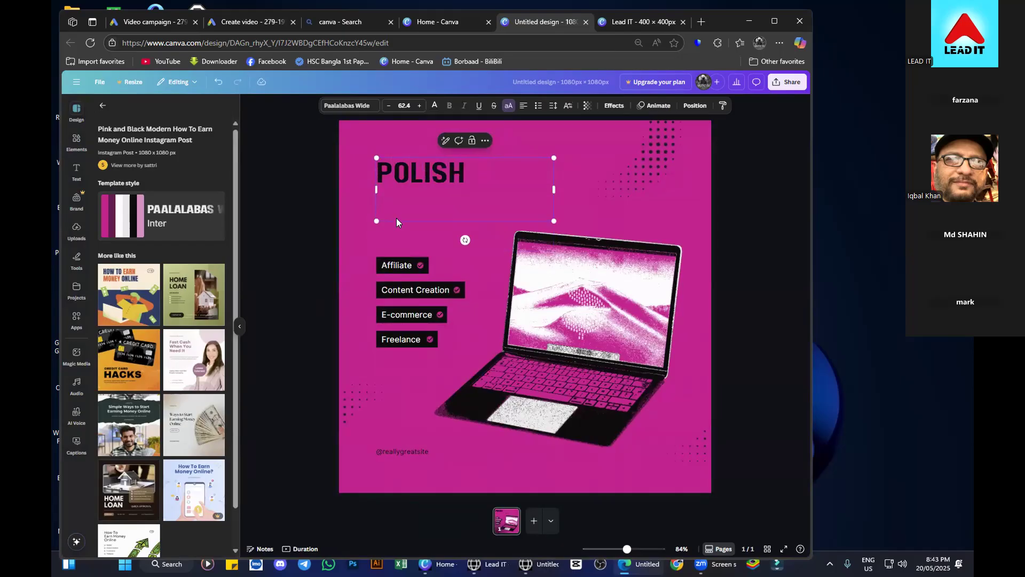
{"action": "type", "text": "YOUR S"}
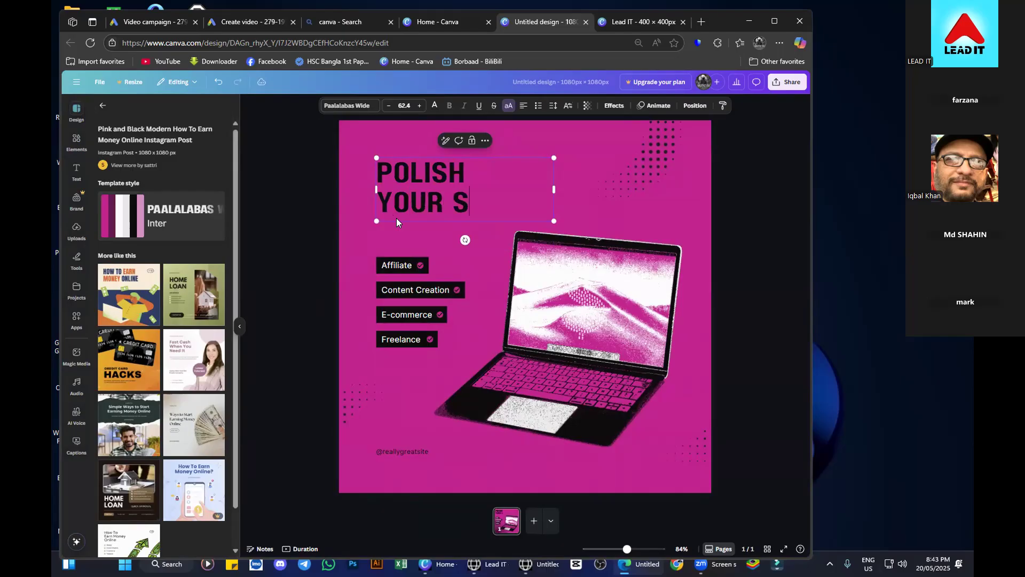
{"action": "key", "text": "BackSpace"}
{"action": "key", "text": "BackSpace"}
{"action": "key", "text": "Return"}
{"action": "type", "text": "SK"}
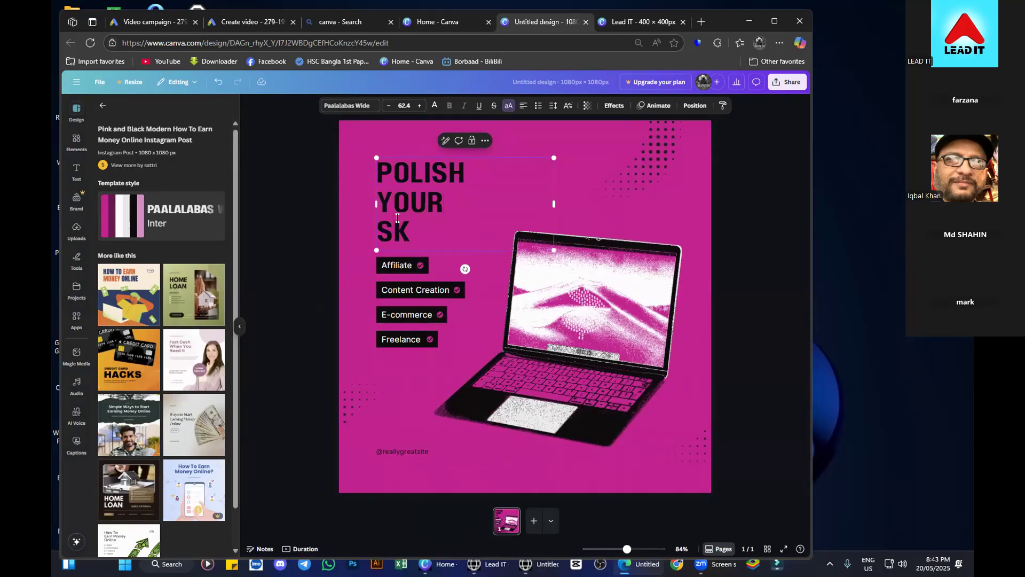
{"action": "type", "text": "ILL"}
{"action": "left_click", "coordinate": [339, 204]}
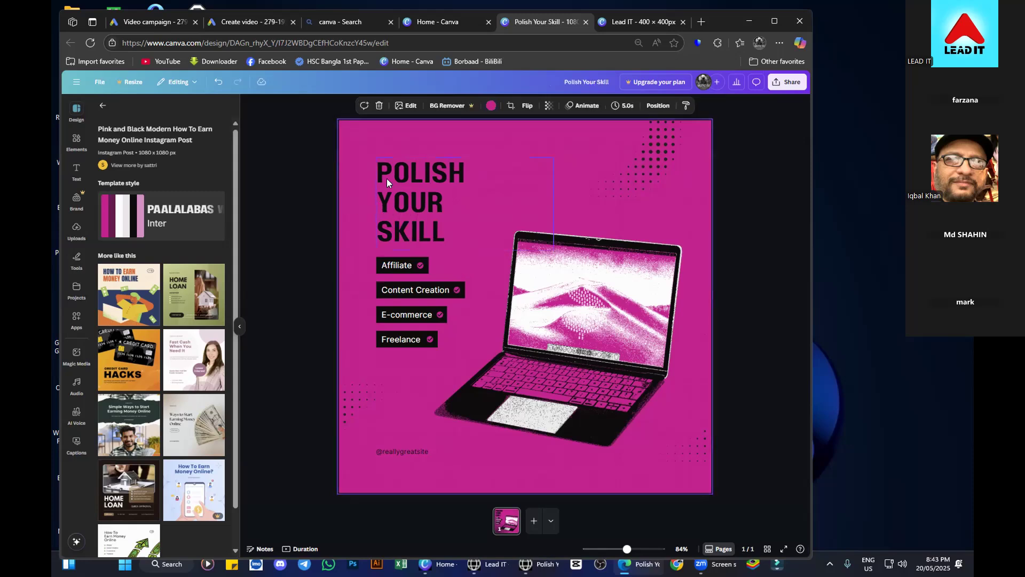
Try cyan, sky blue and purple backgrounds, then set the page background to lime
{"action": "left_click", "coordinate": [492, 105]}
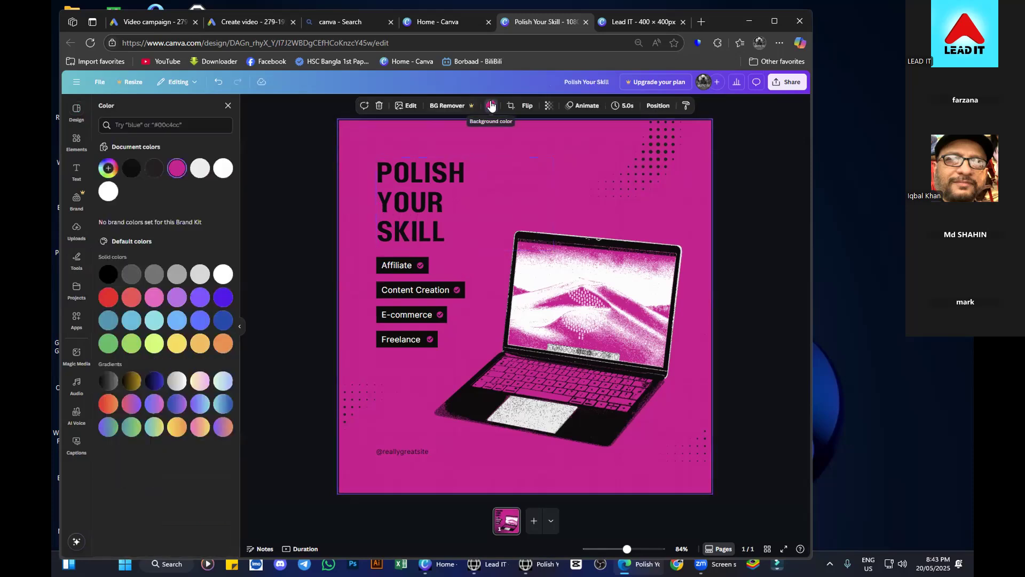
{"action": "left_click", "coordinate": [152, 328]}
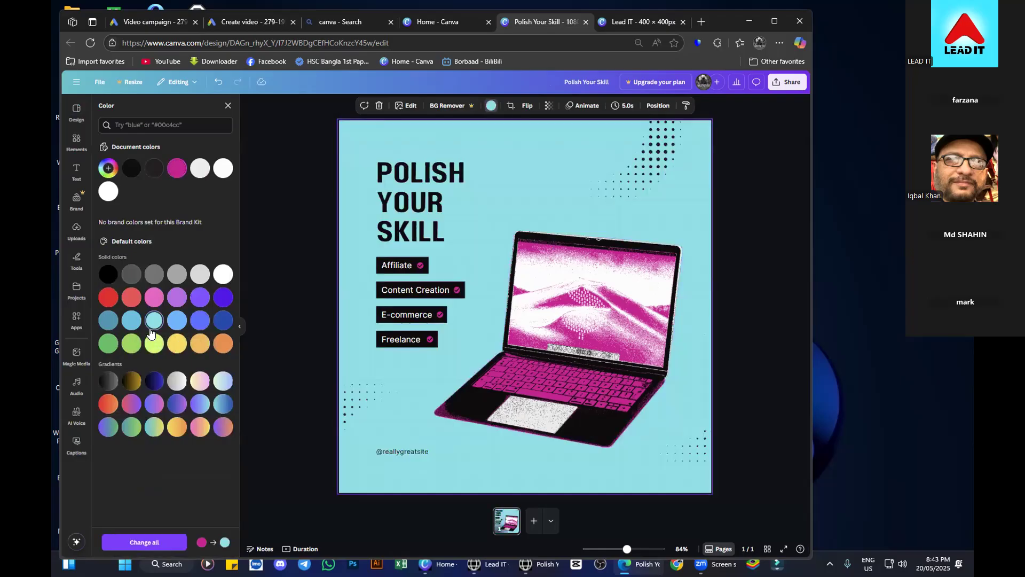
{"action": "left_click", "coordinate": [124, 323]}
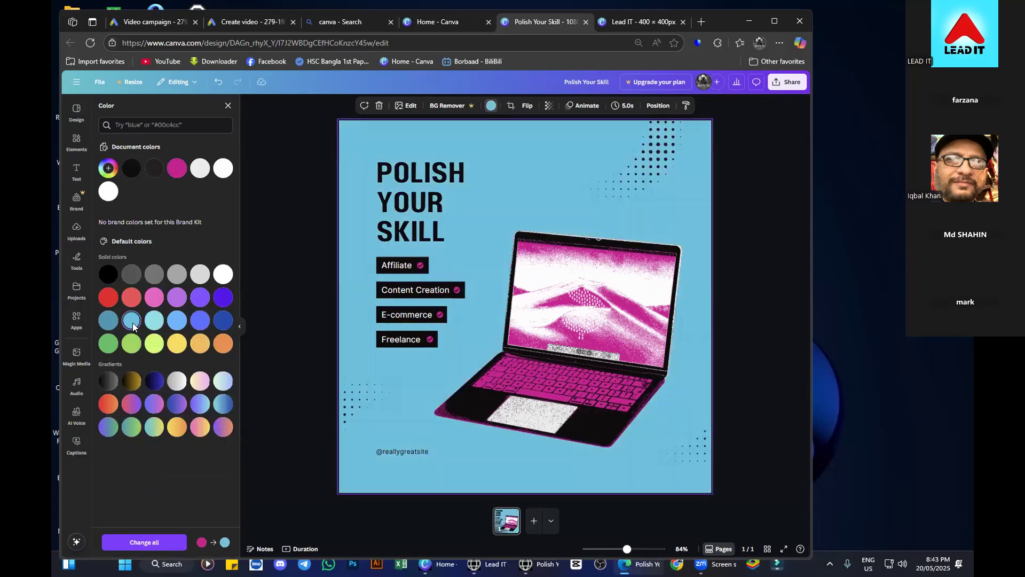
{"action": "left_click", "coordinate": [200, 296]}
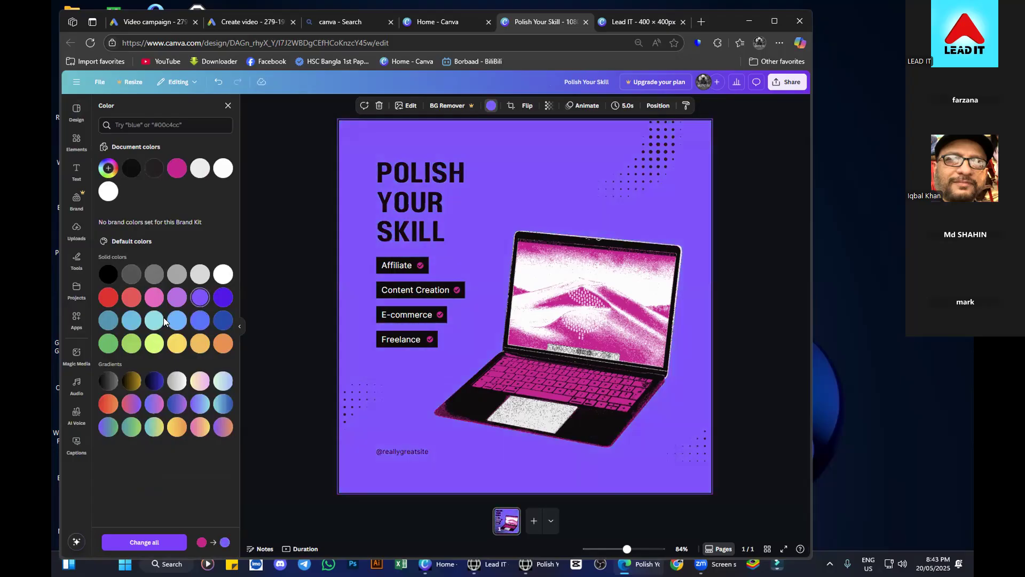
{"action": "left_click", "coordinate": [154, 321]}
{"action": "left_click", "coordinate": [197, 297]}
{"action": "left_click", "coordinate": [160, 319]}
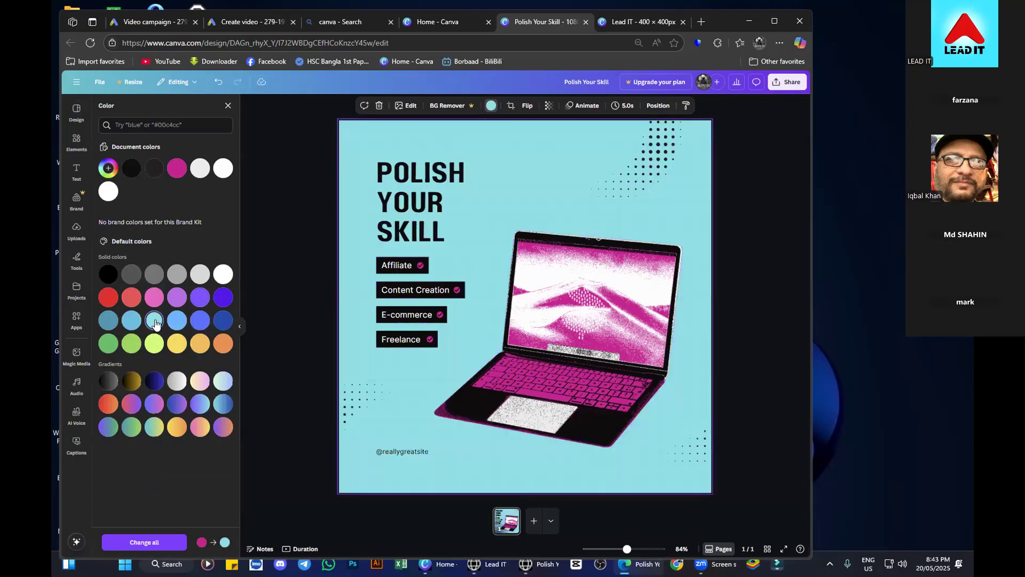
{"action": "left_click", "coordinate": [153, 347]}
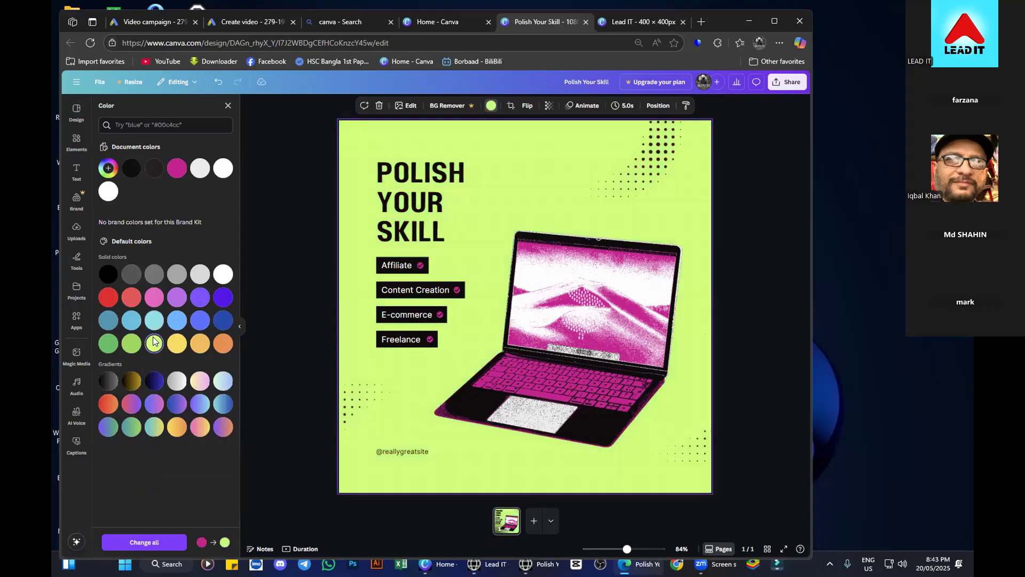
Recolour the laptop illustration's magenta parts to blue
{"action": "left_click", "coordinate": [545, 271]}
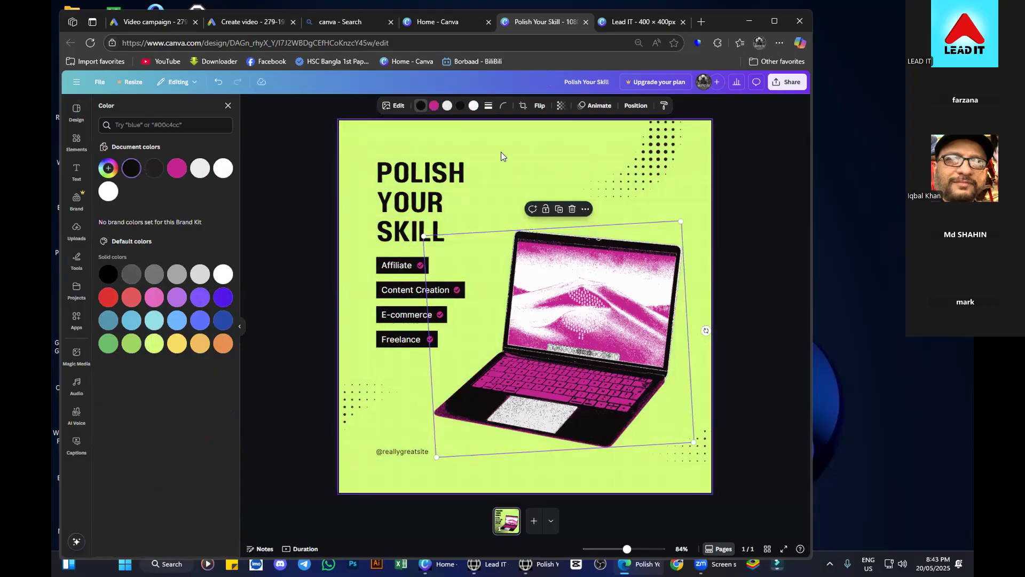
{"action": "left_click", "coordinate": [434, 106]}
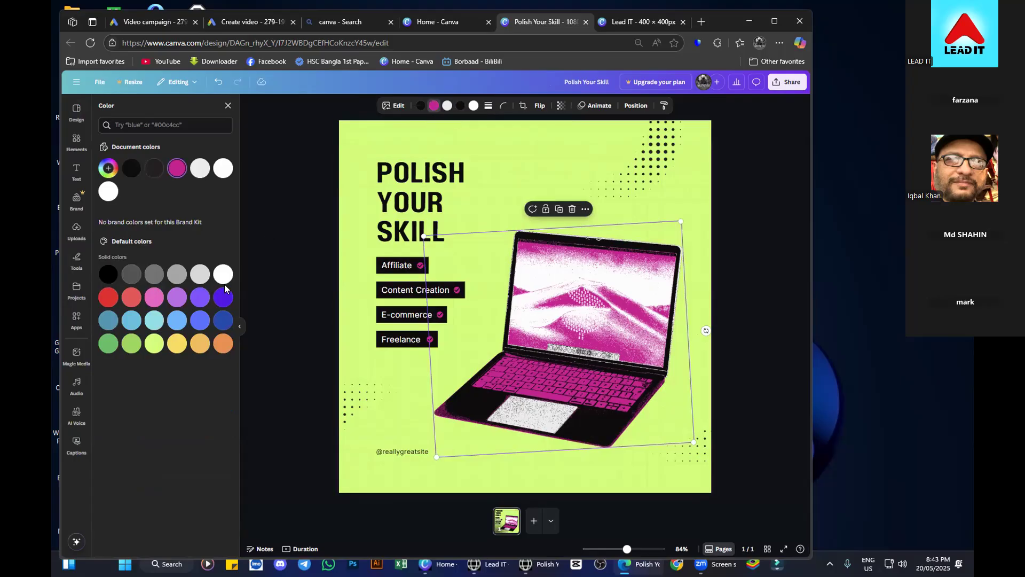
{"action": "left_click", "coordinate": [153, 322]}
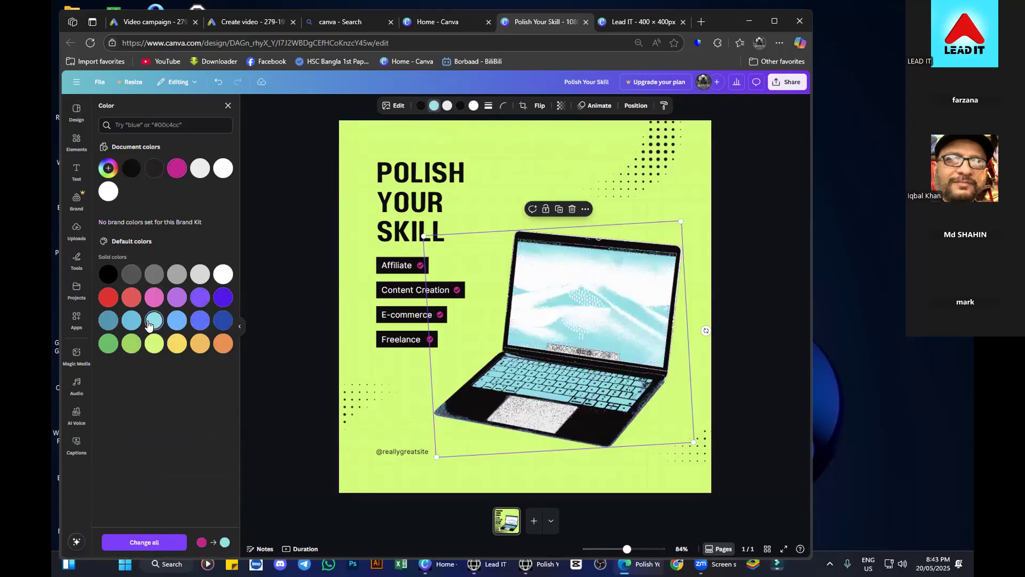
{"action": "left_click", "coordinate": [131, 321]}
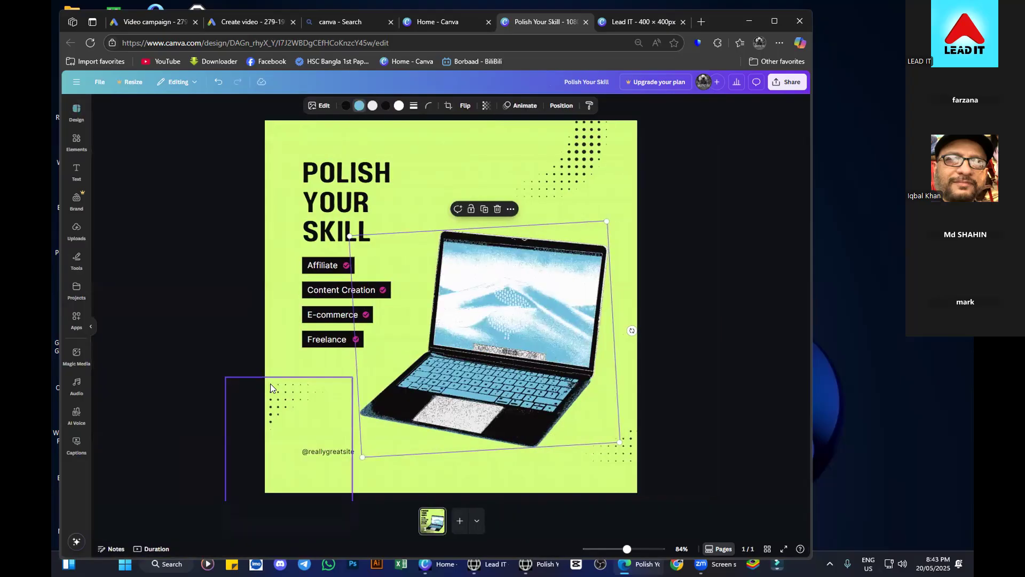
{"action": "left_click", "coordinate": [270, 384]}
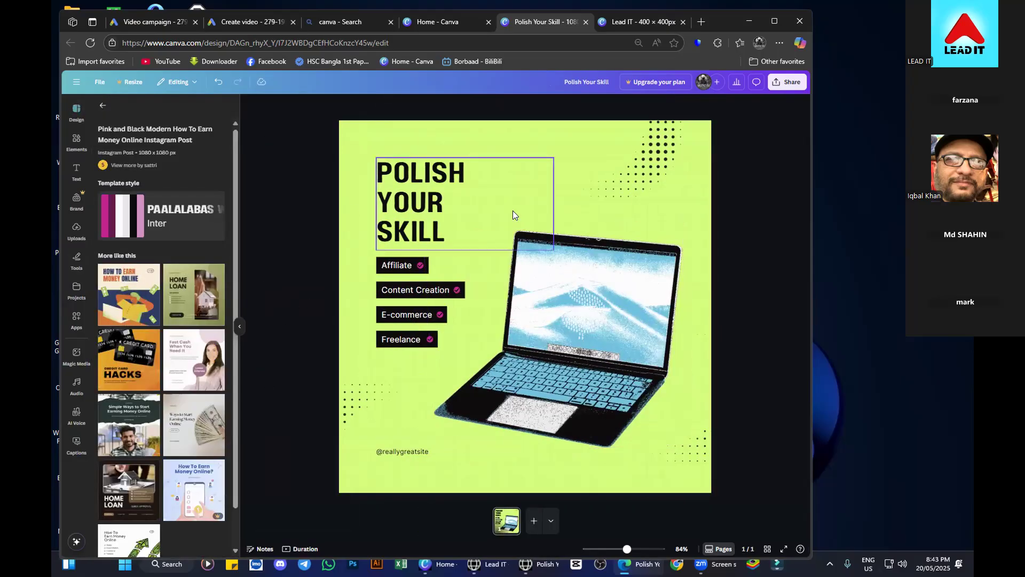
Add the sky-and-hills circle image, shrink it and place it under the Freelance label
{"action": "left_click", "coordinate": [76, 139]}
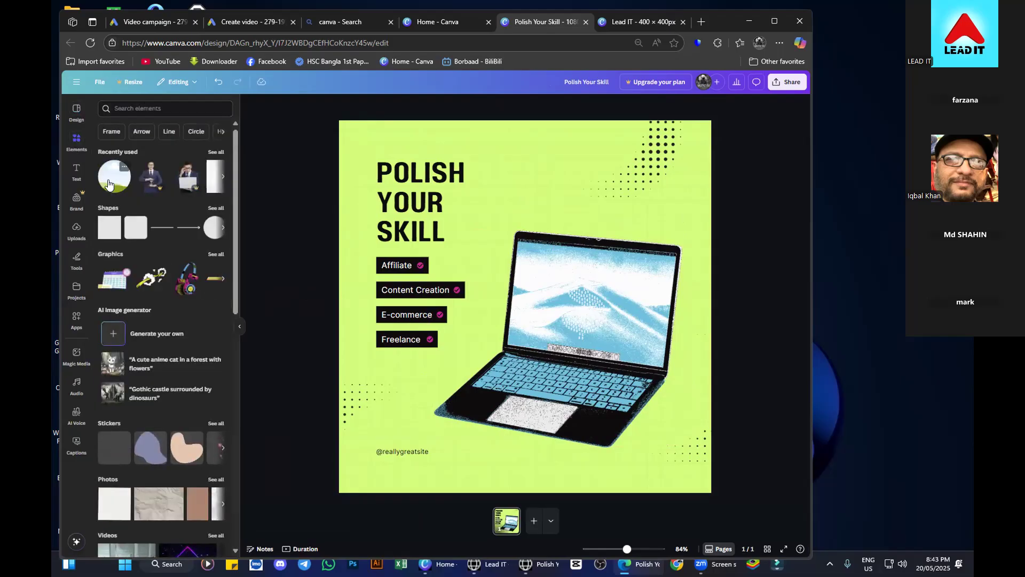
{"action": "left_click", "coordinate": [120, 170]}
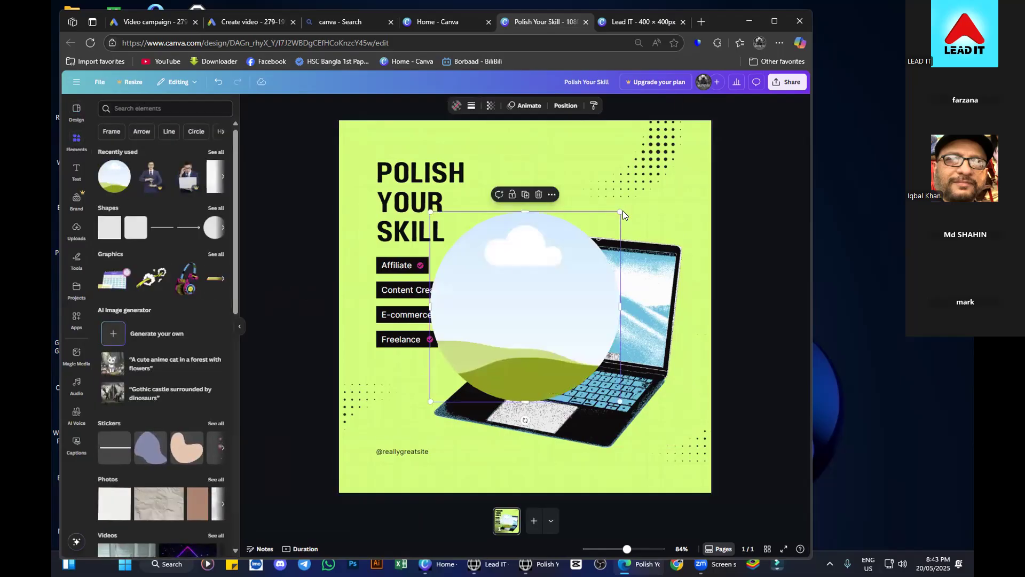
{"action": "left_click_drag", "start_coordinate": [580, 241], "coordinate": [511, 315]}
{"action": "left_click_drag", "start_coordinate": [480, 350], "coordinate": [404, 378]}
{"action": "left_click", "coordinate": [387, 451]}
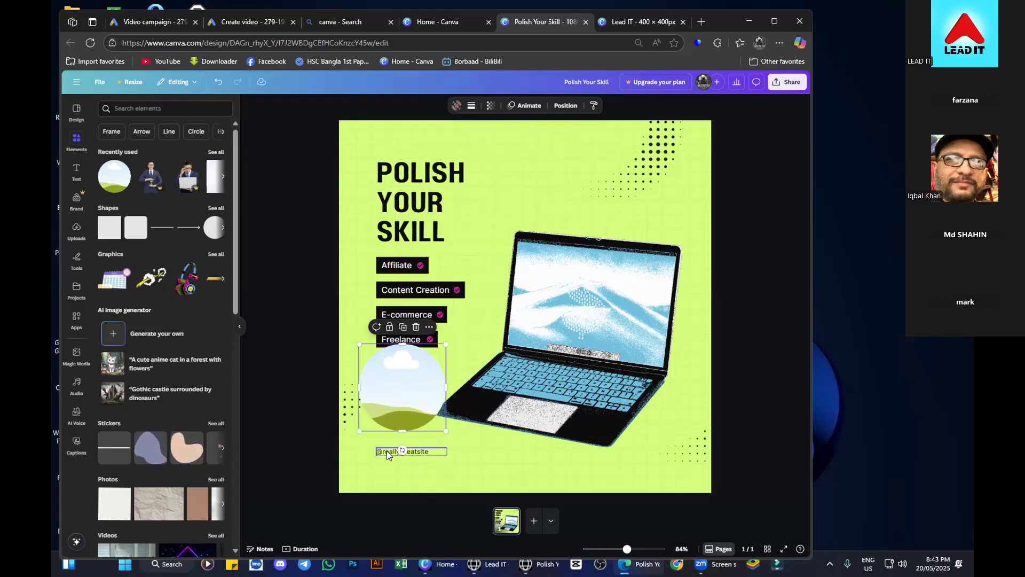
{"action": "key", "text": "Delete"}
{"action": "left_click_drag", "start_coordinate": [389, 405], "coordinate": [400, 423]}
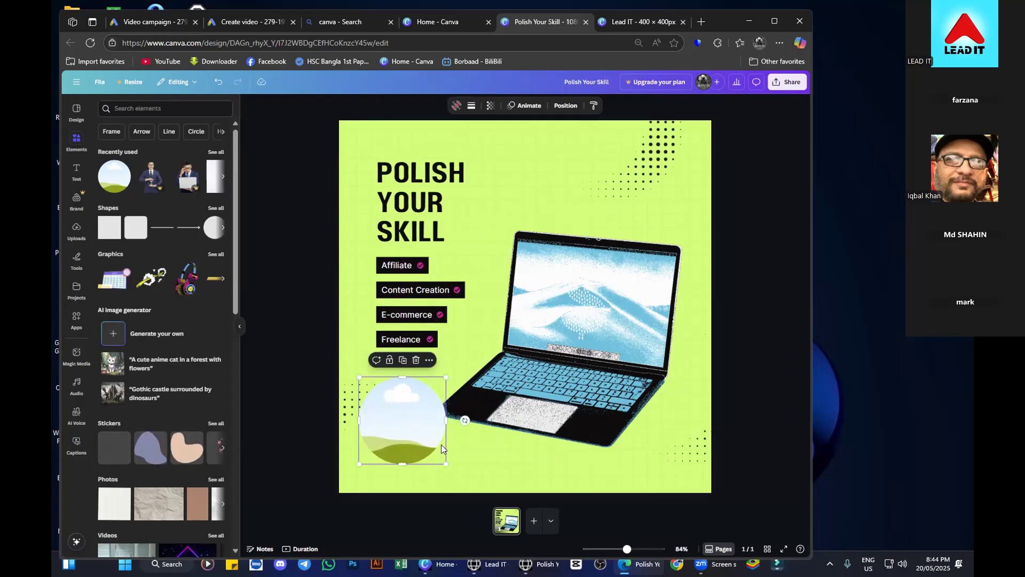
{"action": "left_click", "coordinate": [450, 469]}
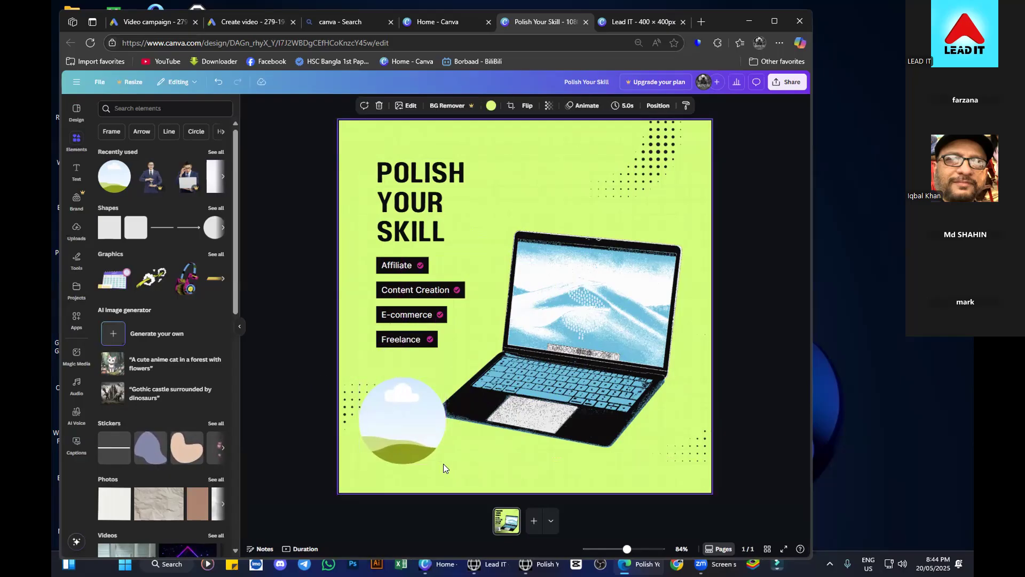
{"action": "left_click_drag", "start_coordinate": [427, 448], "coordinate": [405, 399]}
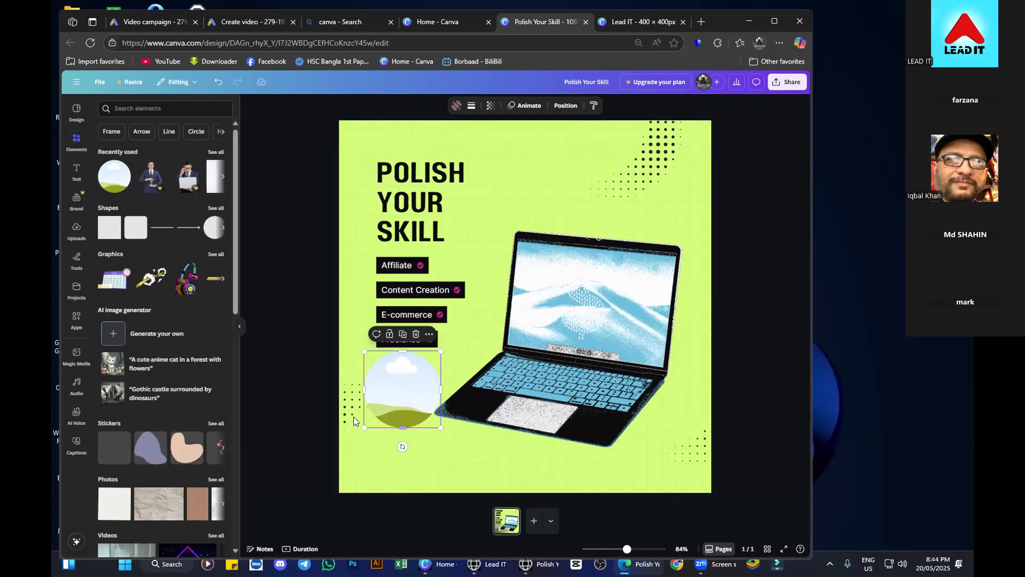
Drop the uploaded Lead IT logo into the circle frame and nudge it down
{"action": "left_click", "coordinate": [76, 232]}
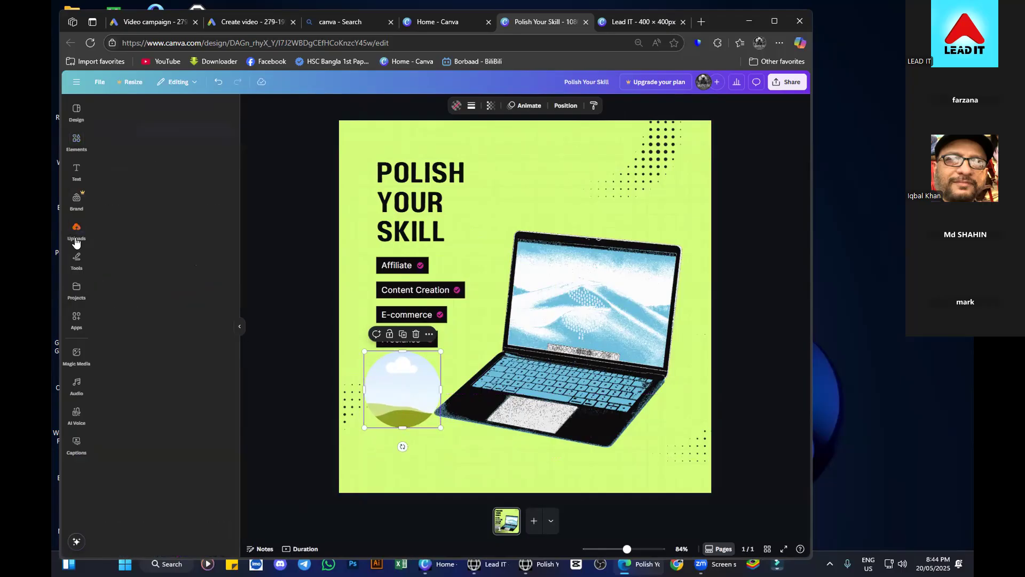
{"action": "left_click_drag", "start_coordinate": [121, 216], "coordinate": [403, 392]}
{"action": "left_click", "coordinate": [305, 367]}
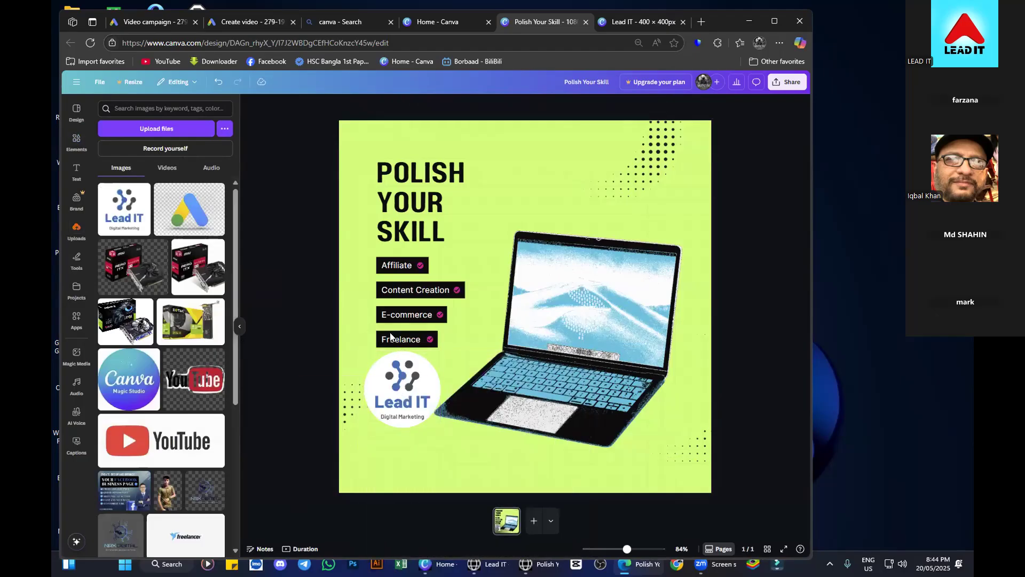
{"action": "left_click", "coordinate": [410, 372]}
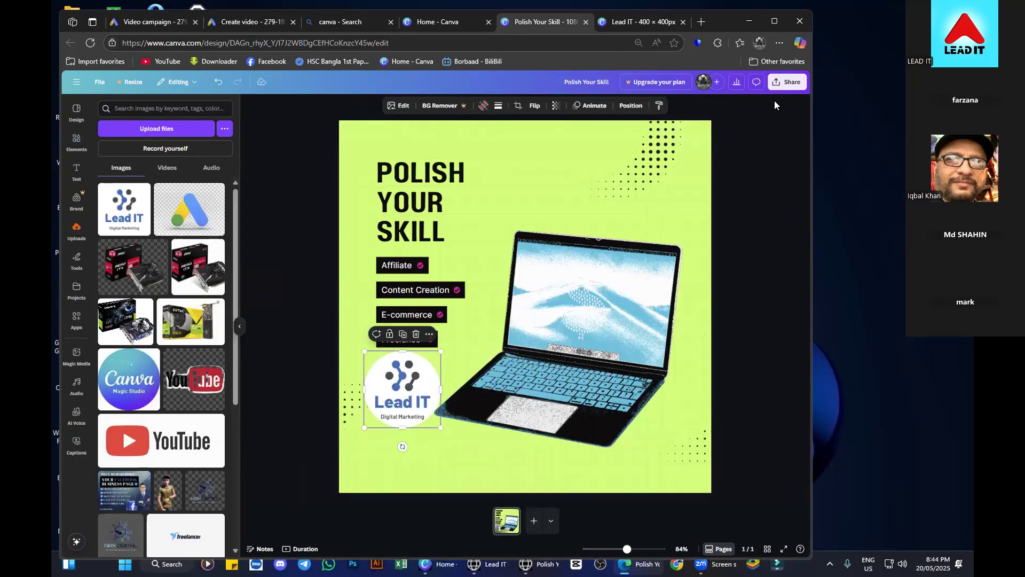
{"action": "left_click", "coordinate": [791, 110]}
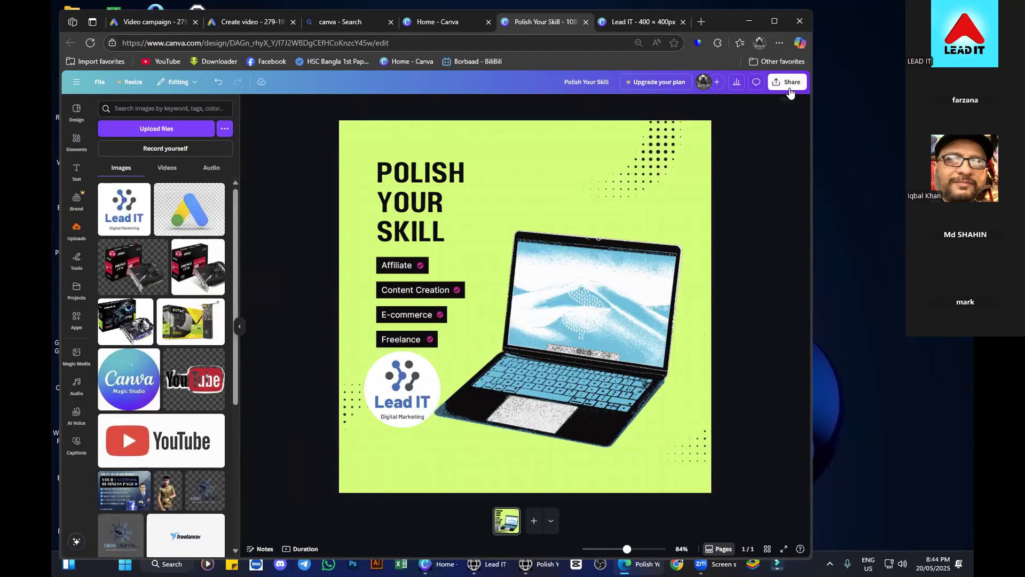
{"action": "left_click", "coordinate": [402, 392]}
{"action": "key", "text": "Down"}
{"action": "key", "text": "Down"}
{"action": "key", "text": "Down"}
{"action": "key", "text": "Down"}
{"action": "key", "text": "Down"}
{"action": "key", "text": "Down"}
{"action": "key", "text": "Down"}
{"action": "key", "text": "Down"}
{"action": "key", "text": "Down"}
{"action": "key", "text": "Down"}
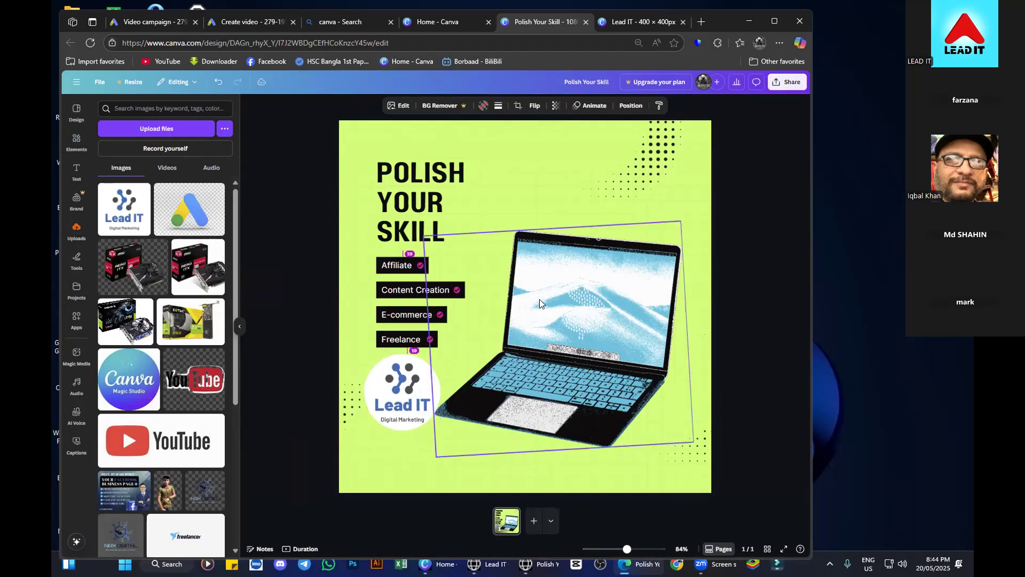
Download the design as a JPG file
{"action": "left_click", "coordinate": [788, 82]}
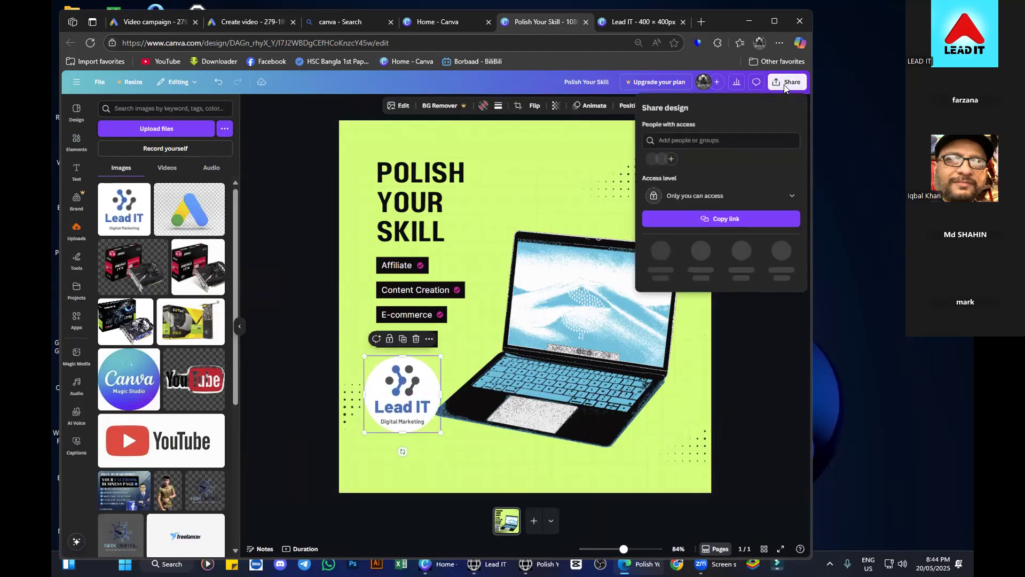
{"action": "left_click", "coordinate": [660, 254]}
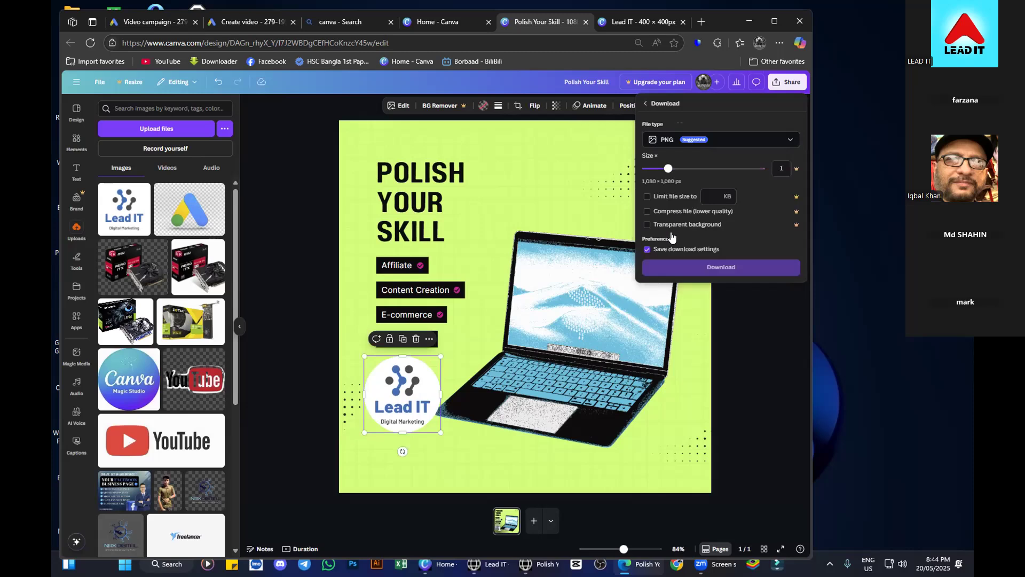
{"action": "left_click", "coordinate": [704, 140]}
{"action": "left_click", "coordinate": [702, 163]}
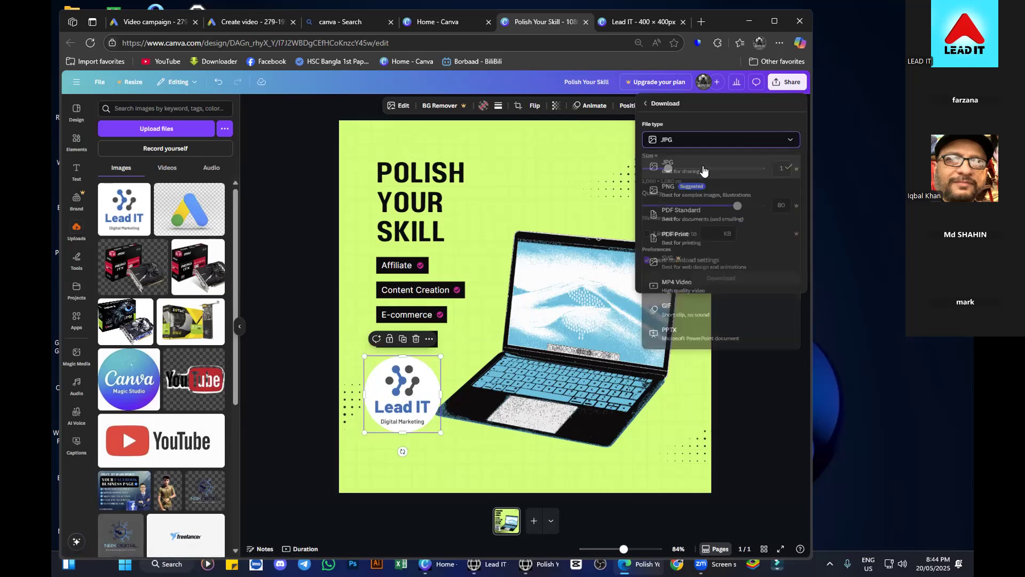
{"action": "left_click", "coordinate": [732, 279]}
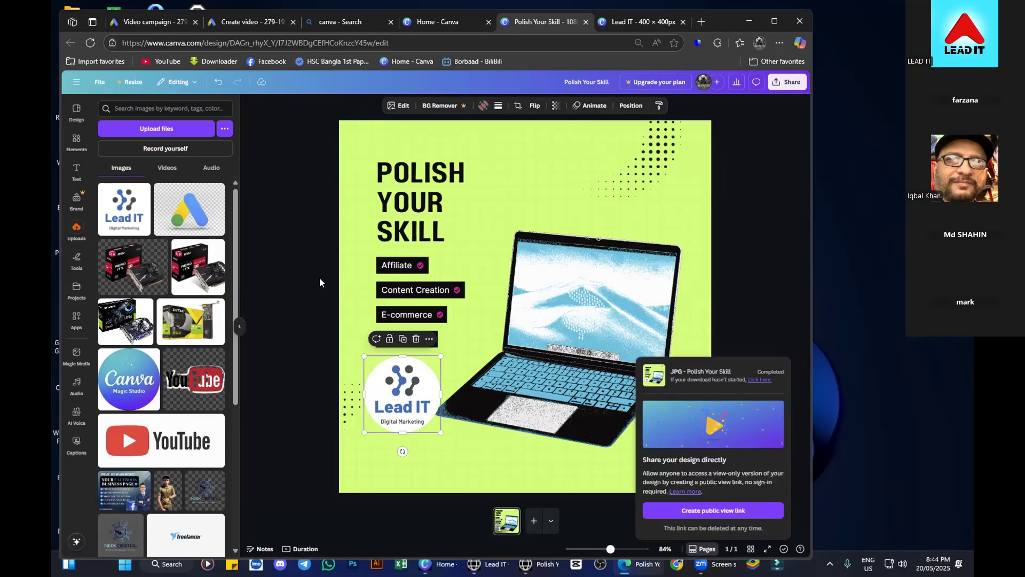
{"action": "left_click", "coordinate": [260, 21]}
Upload Polish Your Skill.jpg and save it as scene 4's square Image 2
{"action": "left_click", "coordinate": [272, 270]}
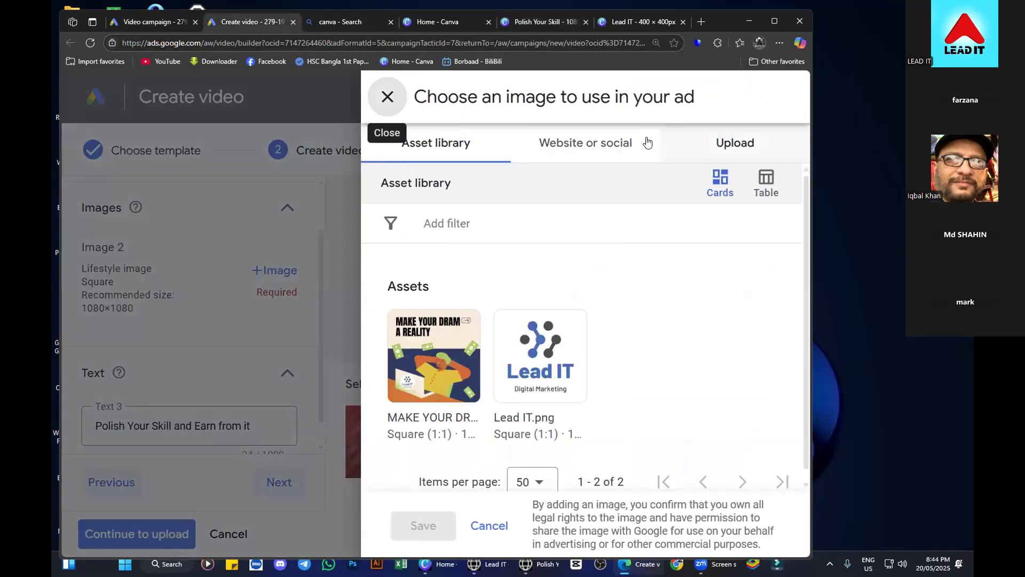
{"action": "left_click", "coordinate": [718, 143]}
{"action": "left_click", "coordinate": [555, 366]}
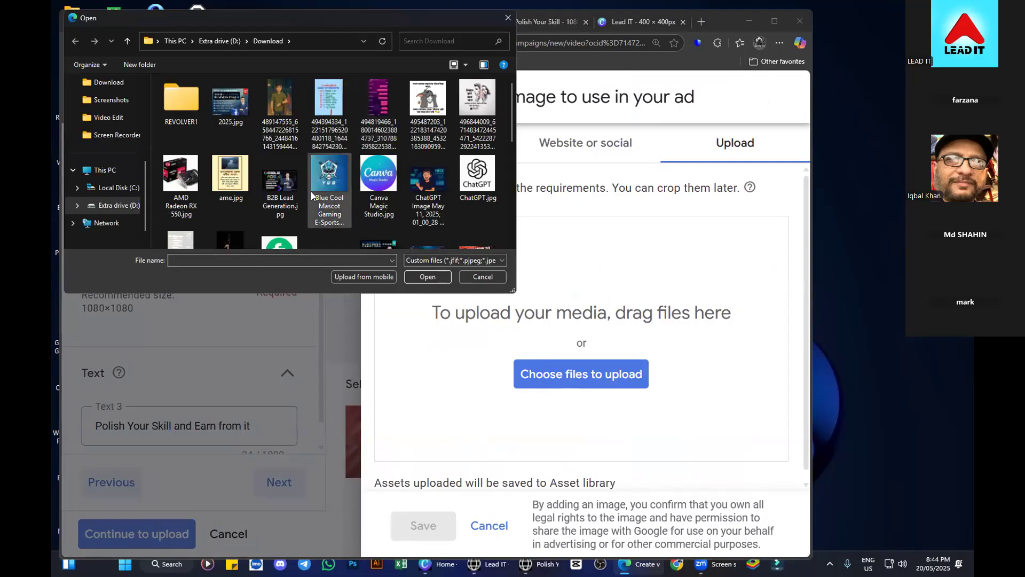
{"action": "scroll", "coordinate": [311, 191], "scroll_direction": "down", "scroll_amount": 2}
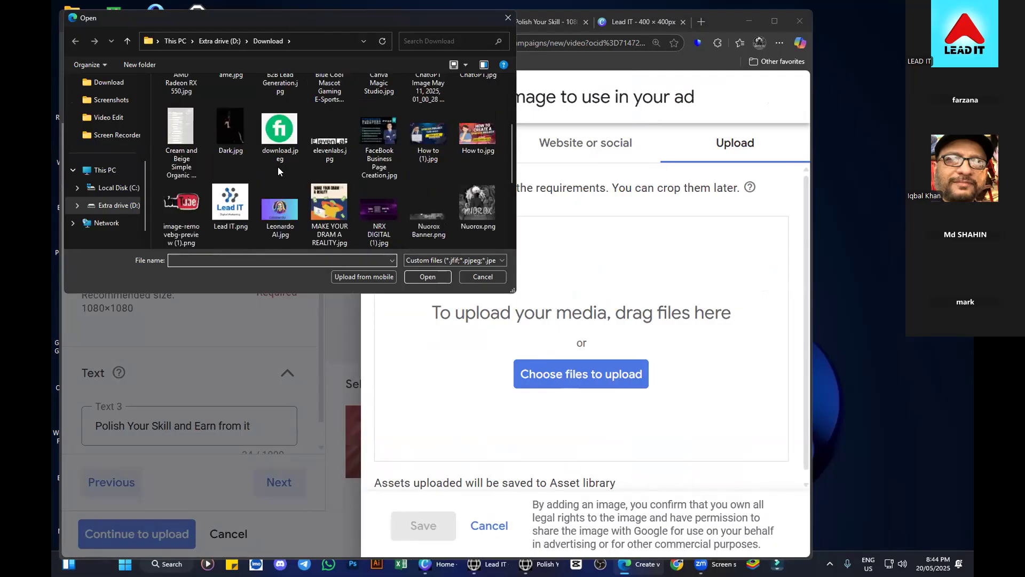
{"action": "scroll", "coordinate": [188, 196], "scroll_direction": "down", "scroll_amount": 1}
{"action": "scroll", "coordinate": [188, 199], "scroll_direction": "down", "scroll_amount": 1}
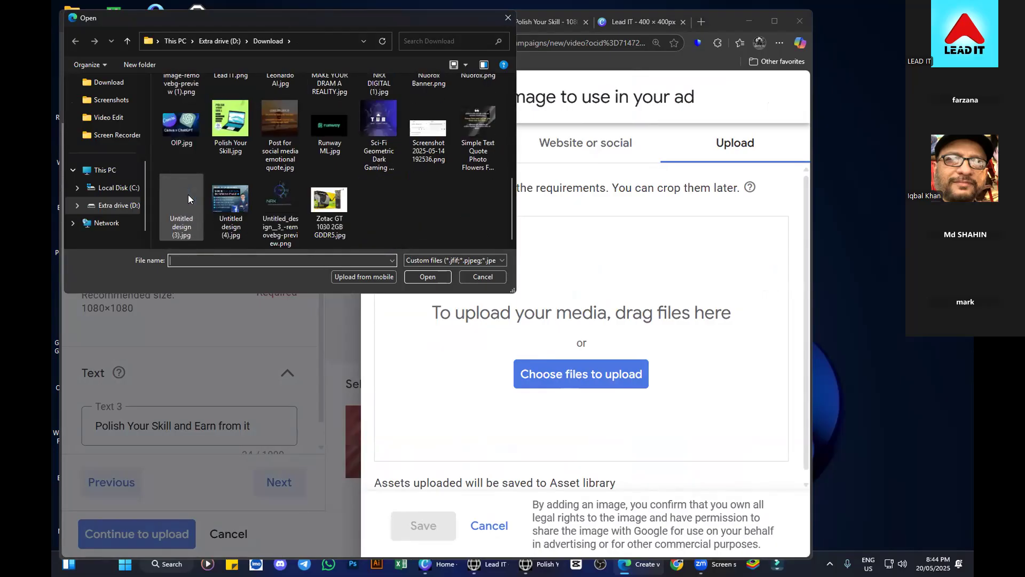
{"action": "scroll", "coordinate": [222, 207], "scroll_direction": "up", "scroll_amount": 2}
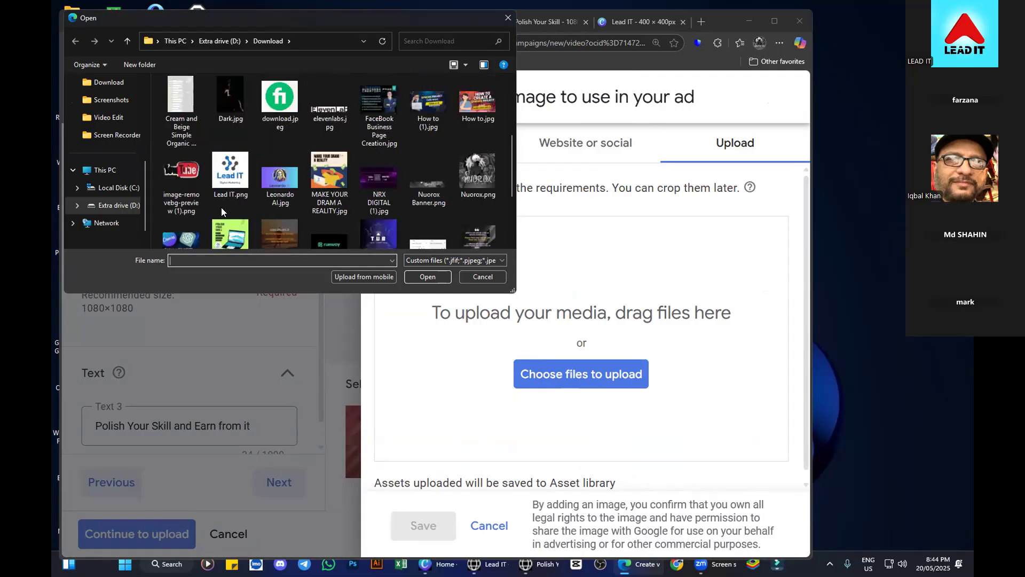
{"action": "scroll", "coordinate": [221, 212], "scroll_direction": "up", "scroll_amount": 1}
{"action": "scroll", "coordinate": [221, 207], "scroll_direction": "down", "scroll_amount": 2}
{"action": "left_click", "coordinate": [225, 222]}
{"action": "double_click", "coordinate": [225, 222]}
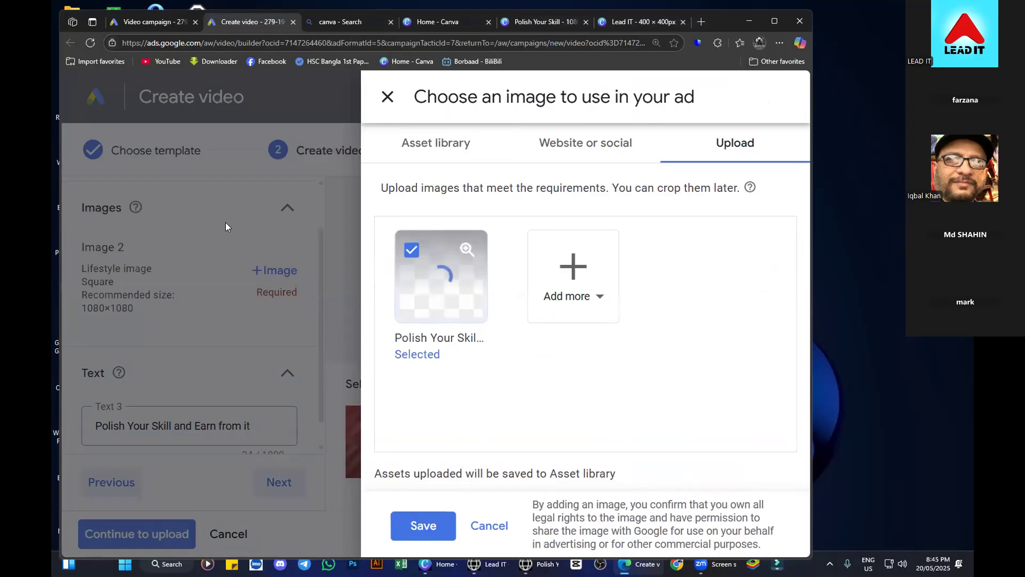
{"action": "left_click", "coordinate": [403, 522]}
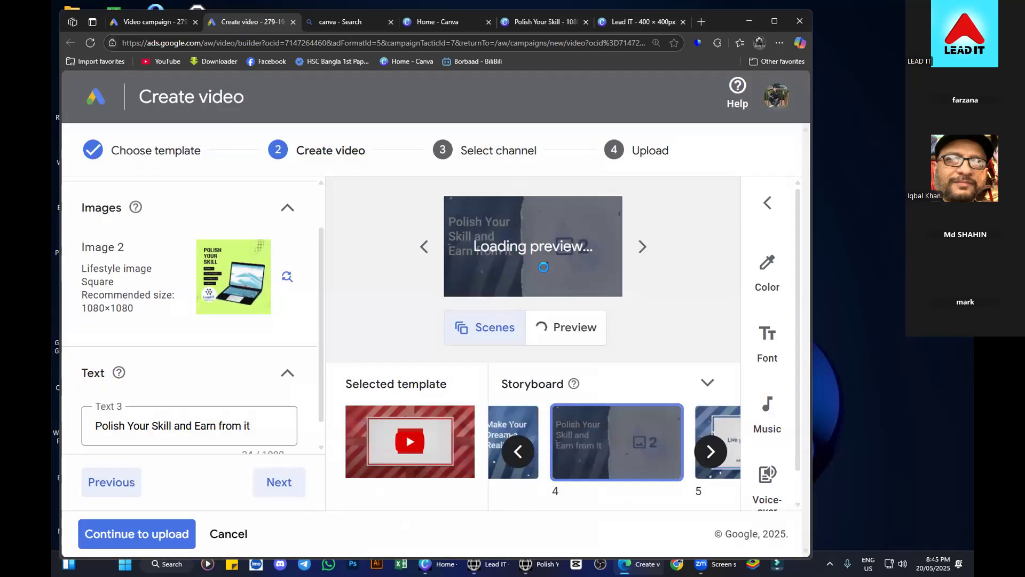
Upload the Striped wrapping paper video to 'Your video ad storage channel, created by YouTube'
{"action": "left_click", "coordinate": [142, 536]}
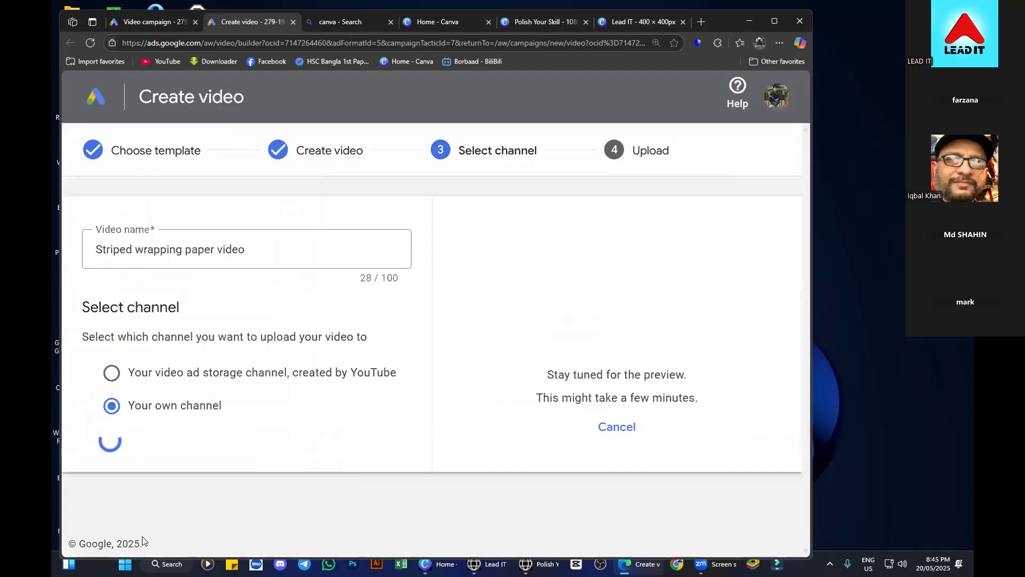
{"action": "left_click", "coordinate": [166, 376]}
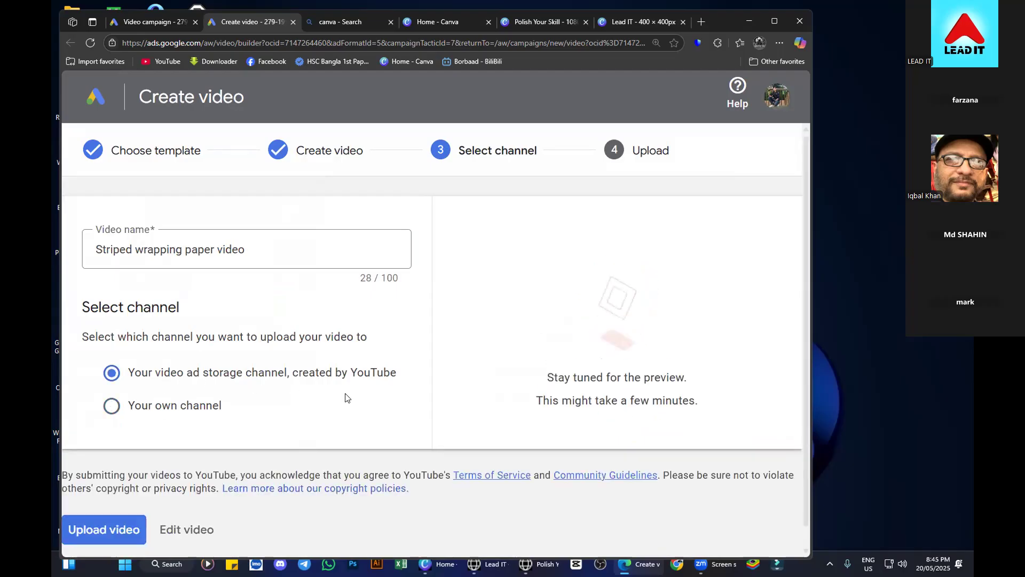
{"action": "left_click", "coordinate": [124, 528]}
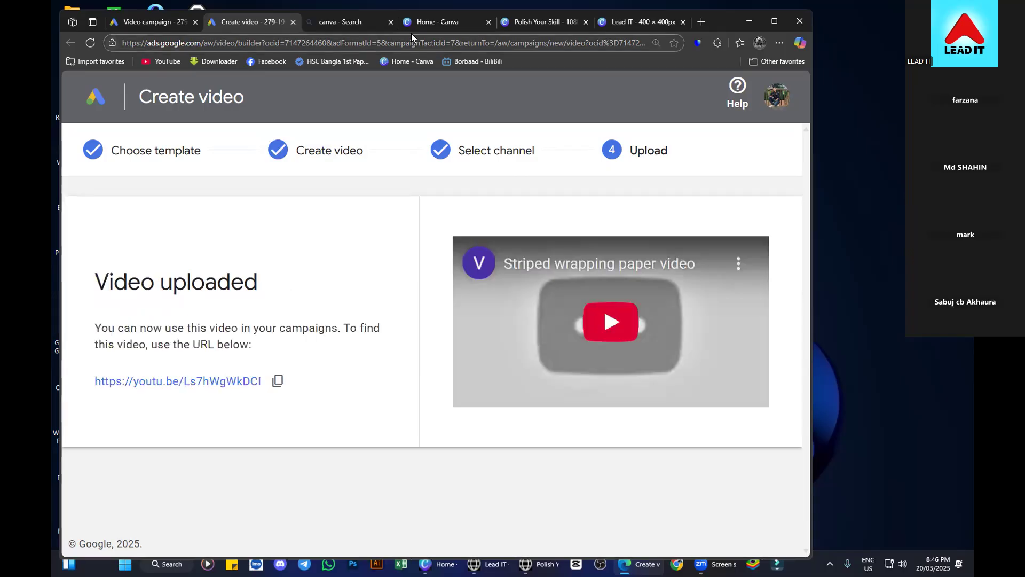
Open the uploaded Striped wrapping paper video on YouTube to check it
{"action": "left_click", "coordinate": [155, 22]}
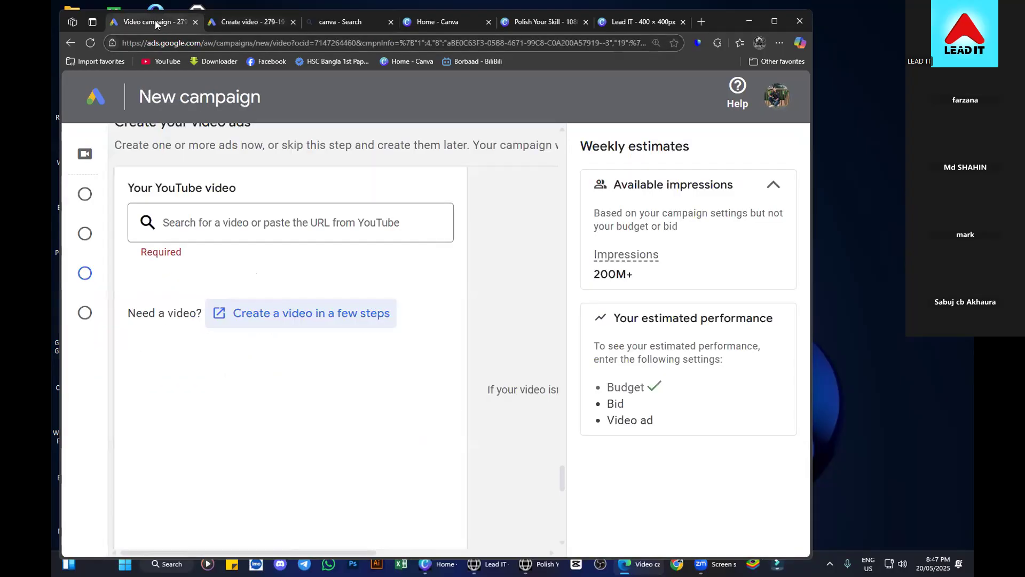
{"action": "left_click", "coordinate": [237, 35]}
{"action": "left_click", "coordinate": [240, 32]}
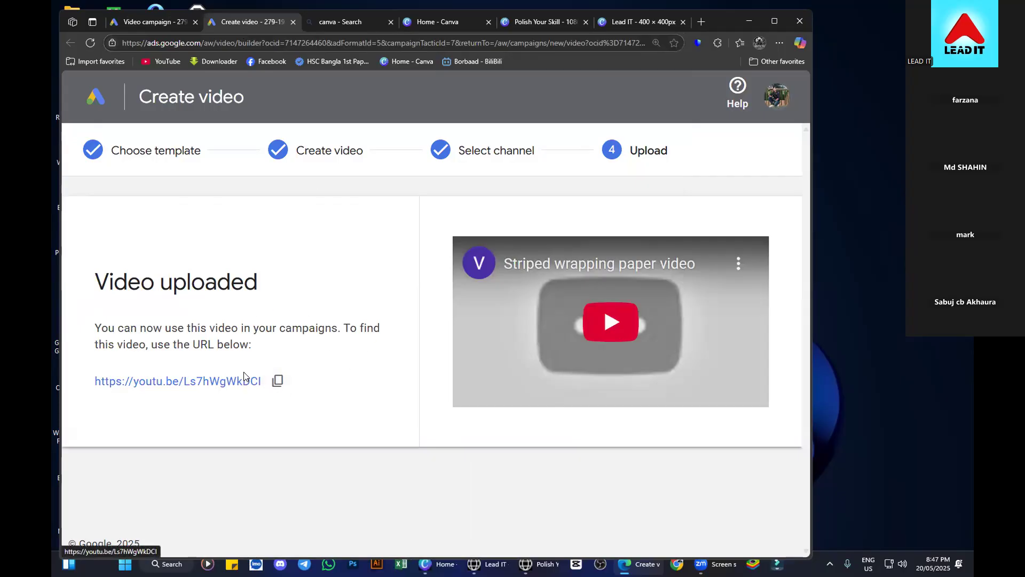
{"action": "left_click", "coordinate": [236, 380]}
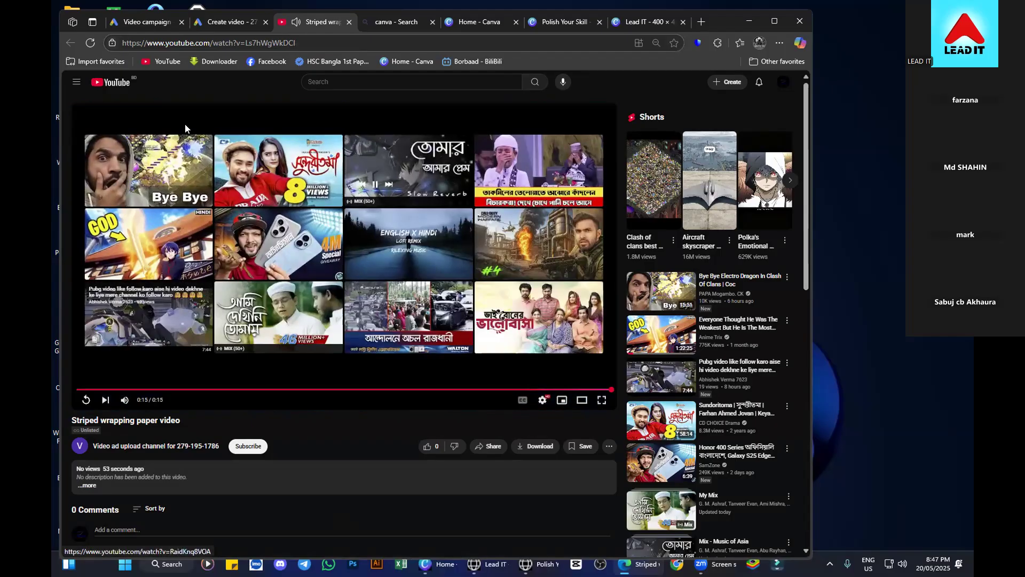
{"action": "left_click", "coordinate": [349, 22]}
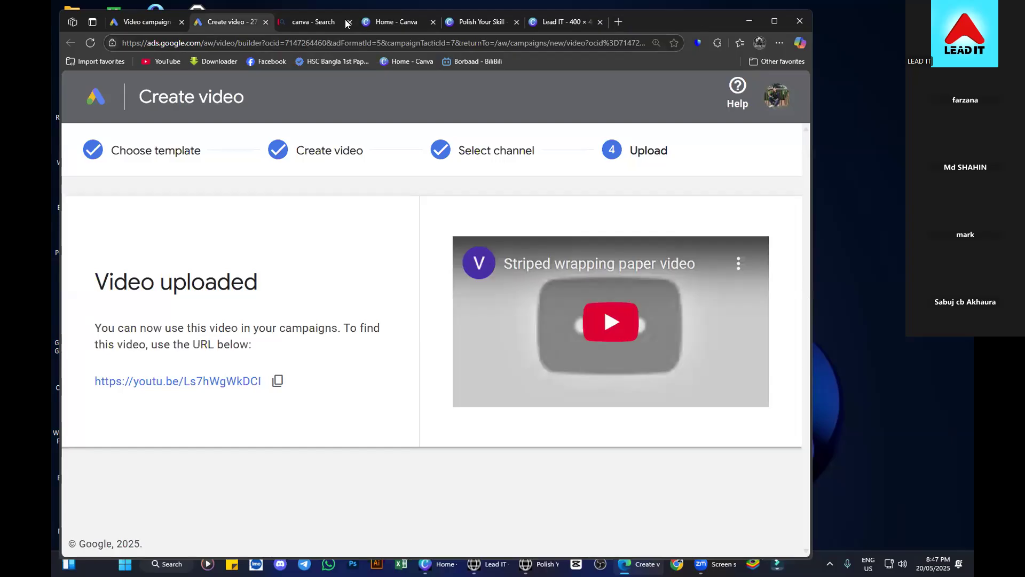
Copy the video's link and paste it into the campaign's YouTube video field
{"action": "left_click", "coordinate": [278, 383]}
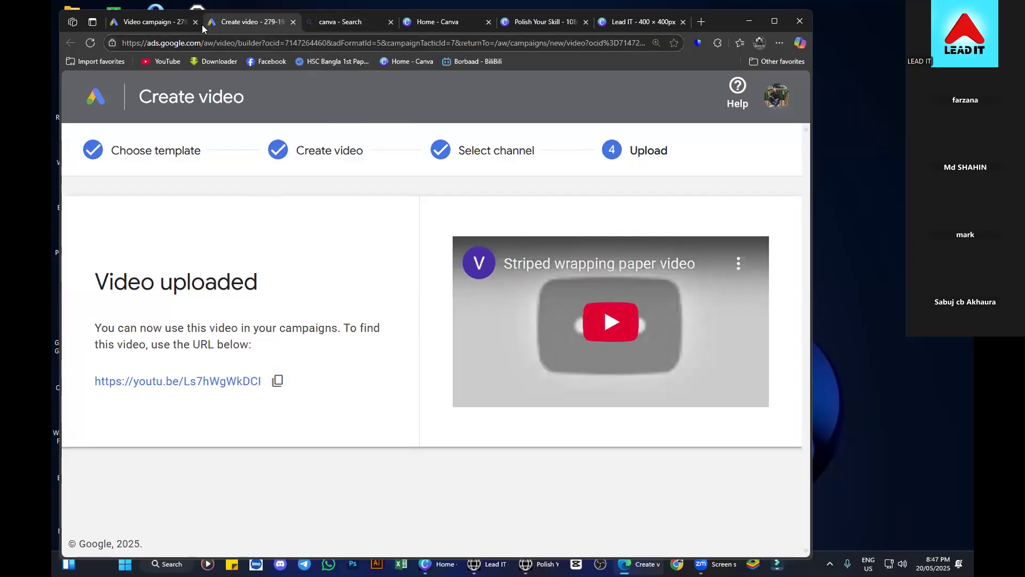
{"action": "left_click", "coordinate": [166, 22]}
{"action": "key", "text": "ctrl+v"}
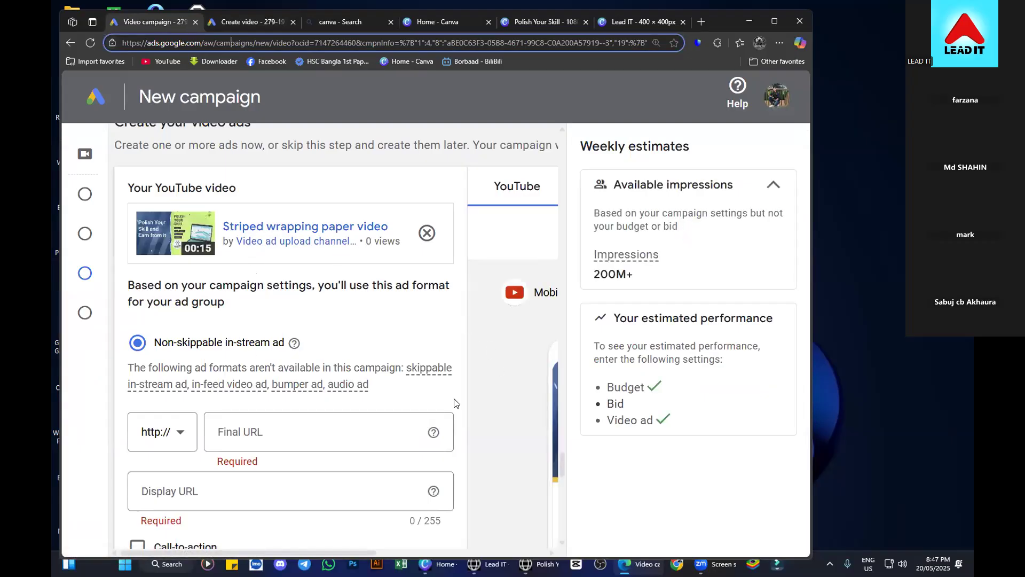
Copy the advertiser's website address from the browser address bar
{"action": "scroll", "coordinate": [373, 421], "scroll_direction": "down", "scroll_amount": 1}
{"action": "left_click", "coordinate": [242, 379]}
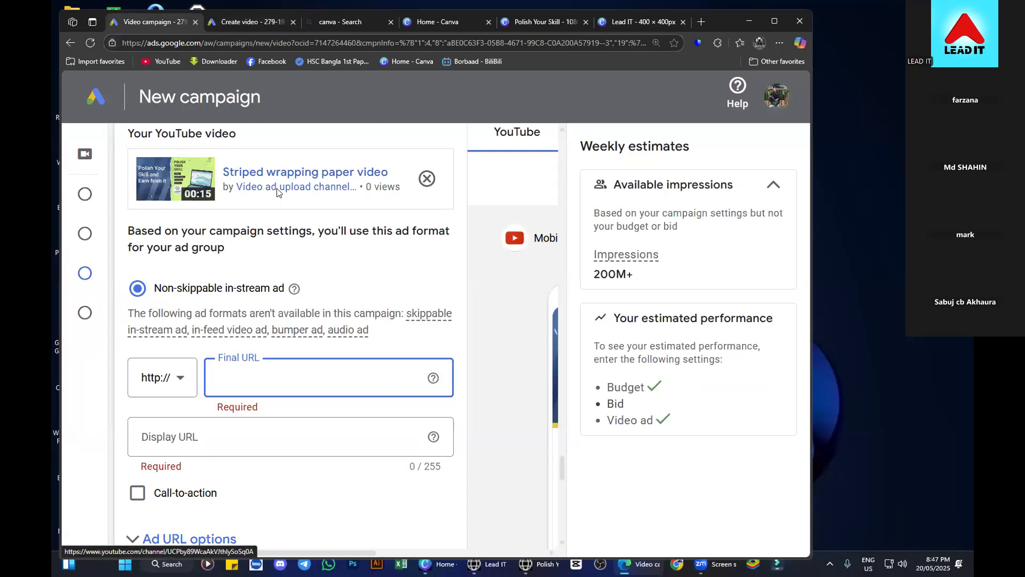
{"action": "left_click", "coordinate": [255, 19]}
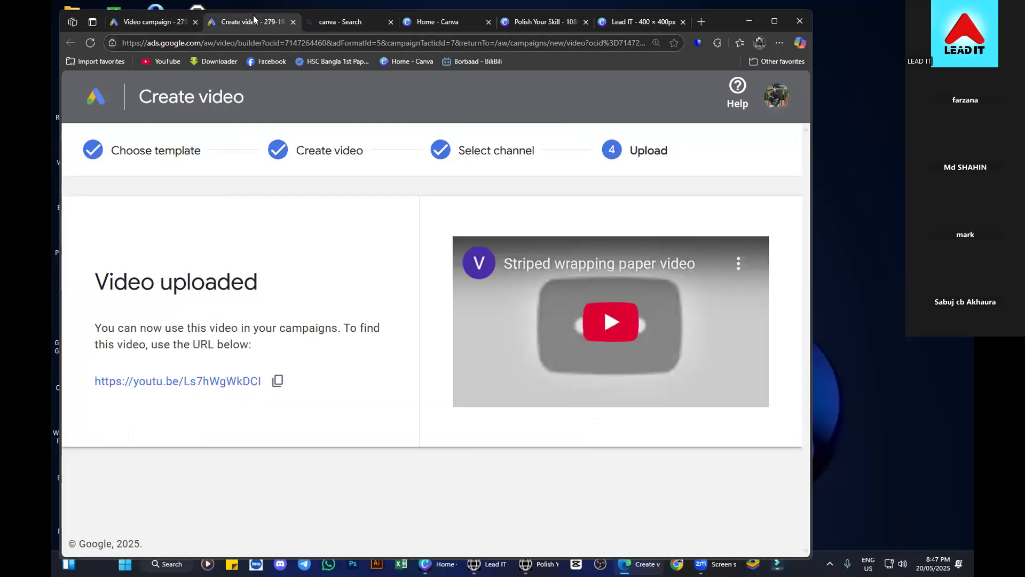
{"action": "left_click", "coordinate": [263, 42]}
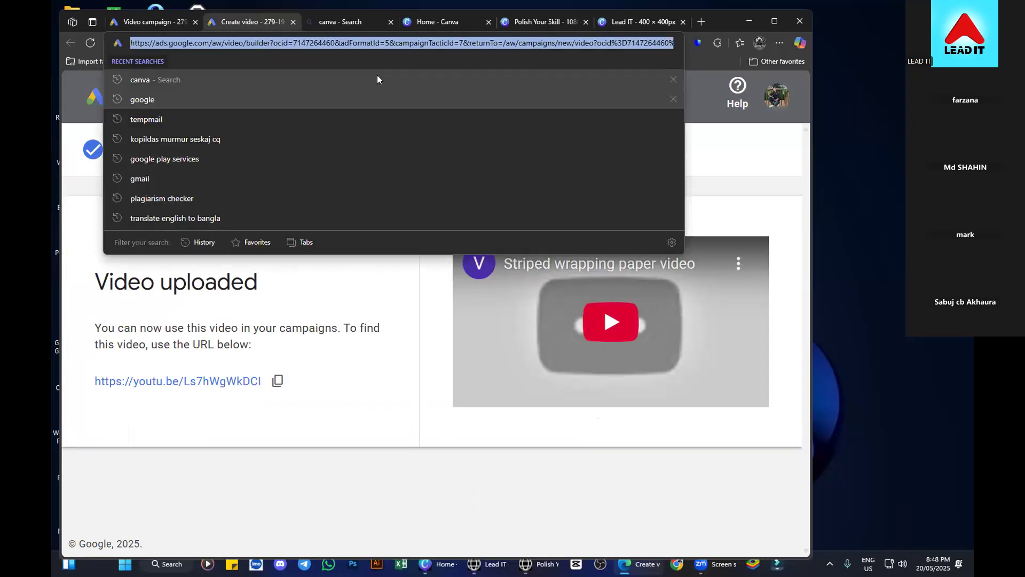
{"action": "type", "text": "sud"}
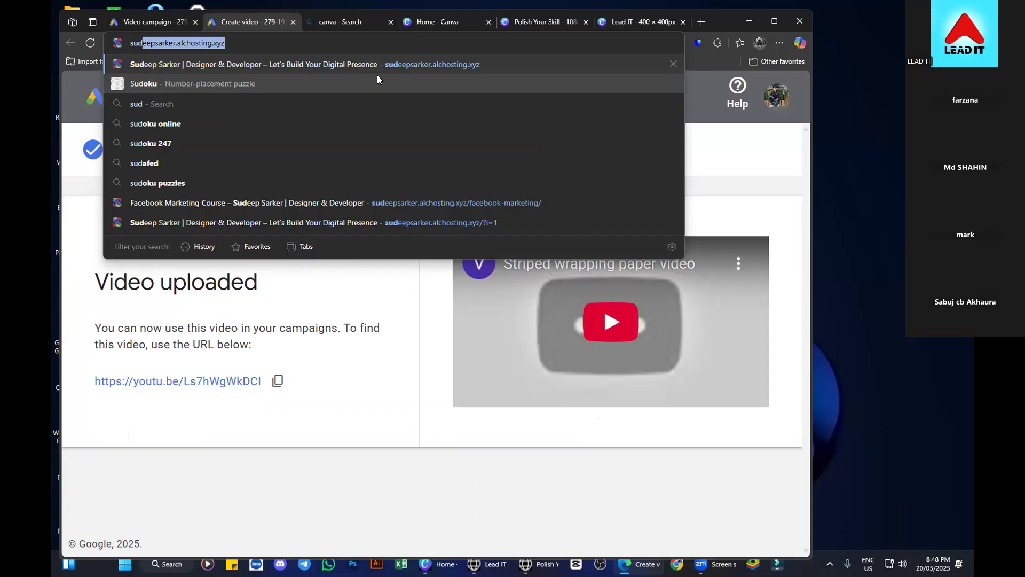
{"action": "left_click", "coordinate": [331, 42]}
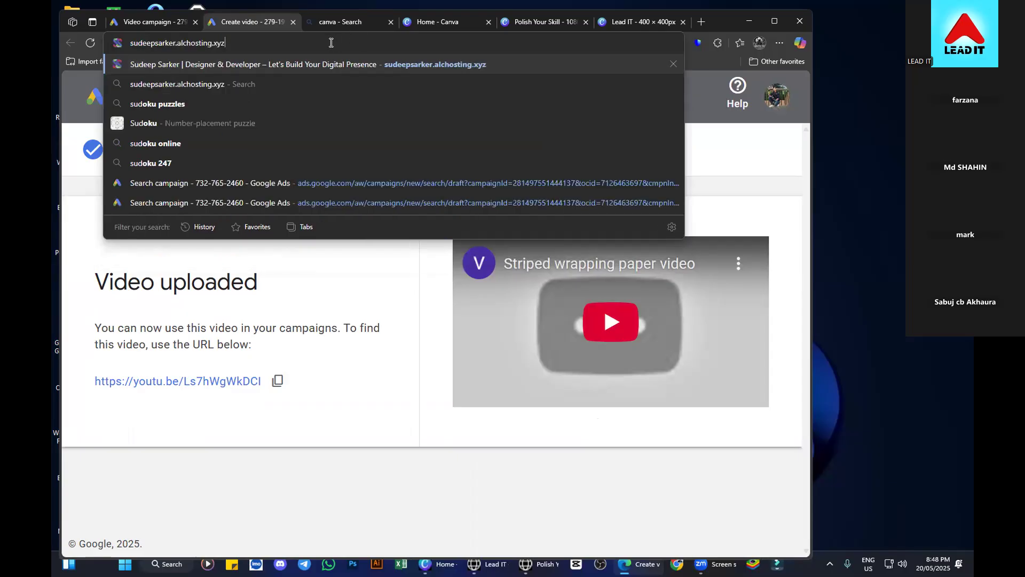
{"action": "left_click_drag", "start_coordinate": [331, 42], "coordinate": [56, 28]}
{"action": "key", "text": "ctrl+c"}
Paste the address into Final URL, restore its missing letters, and paste it into Display URL
{"action": "left_click", "coordinate": [151, 22]}
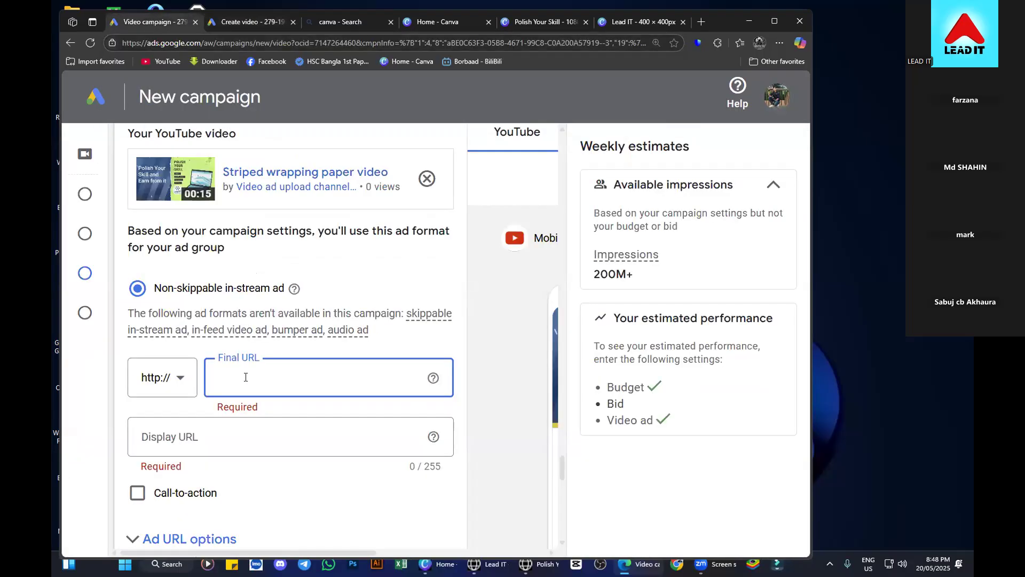
{"action": "key", "text": "ctrl+v"}
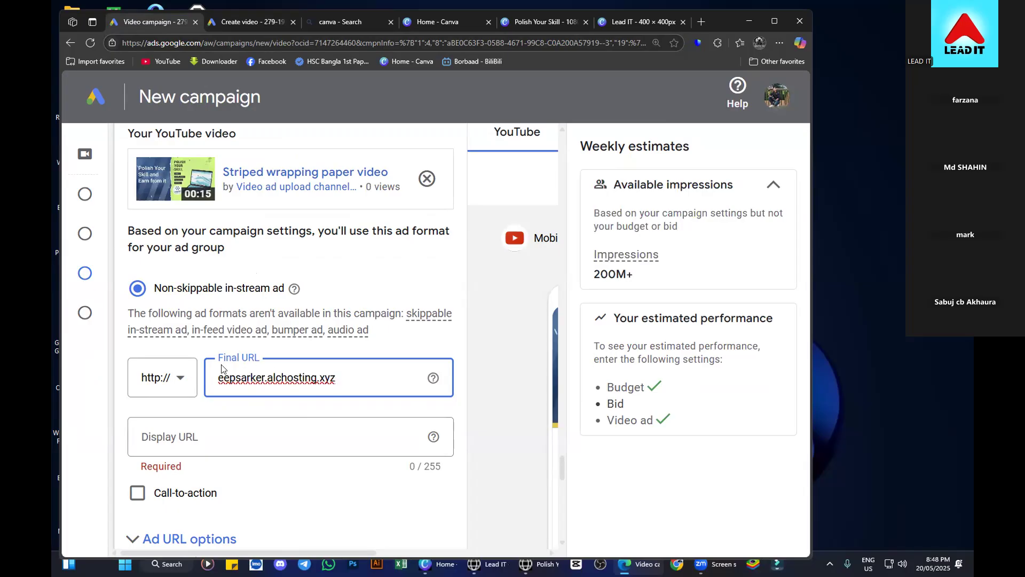
{"action": "left_click", "coordinate": [220, 378]}
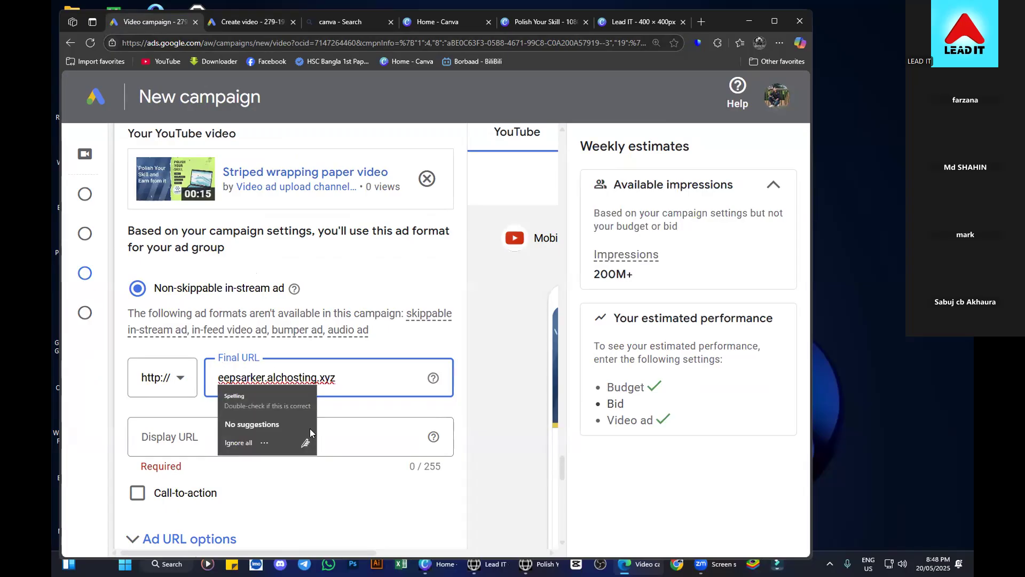
{"action": "type", "text": "sud"}
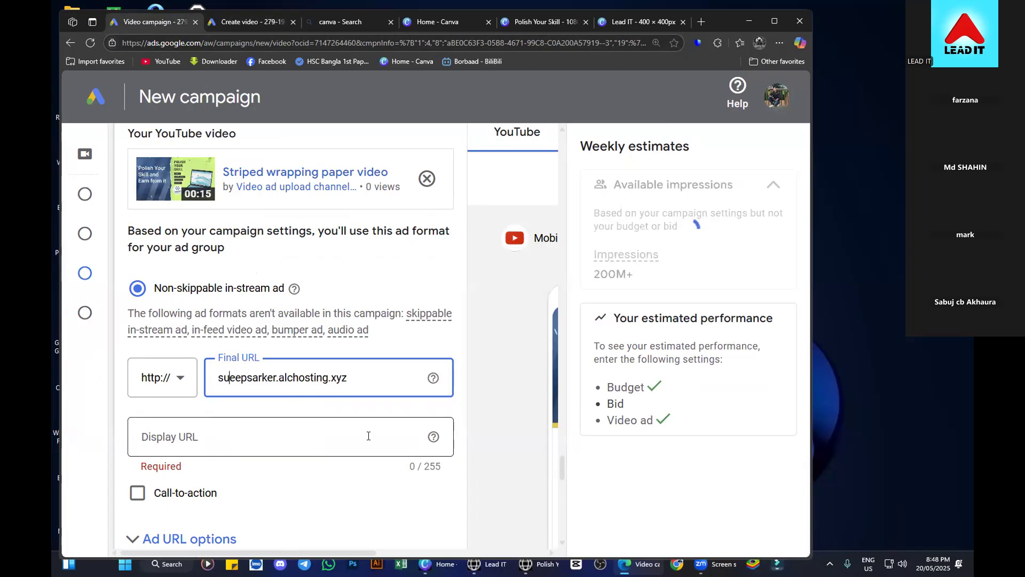
{"action": "type", "text": "e"}
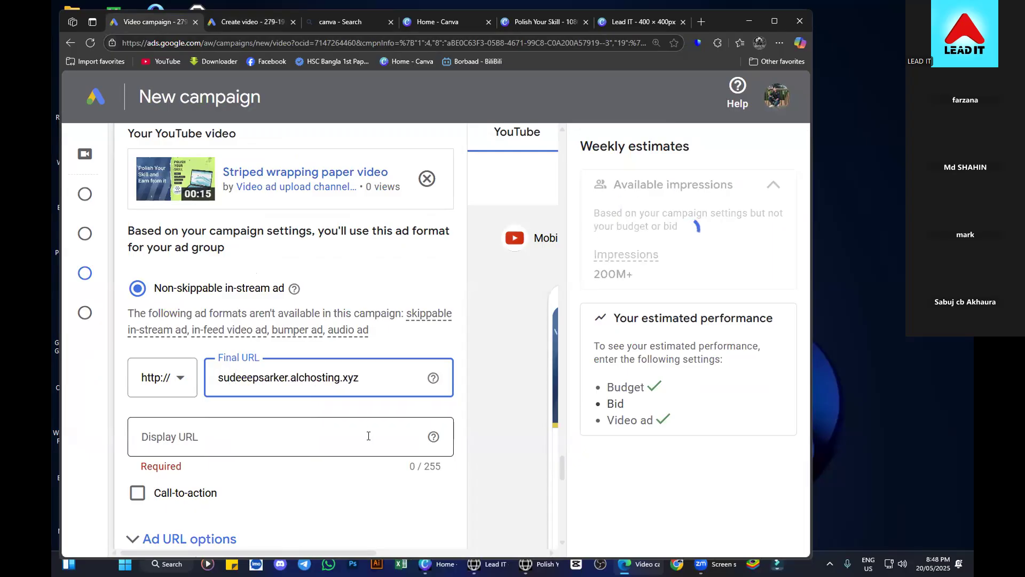
{"action": "key", "text": "BackSpace"}
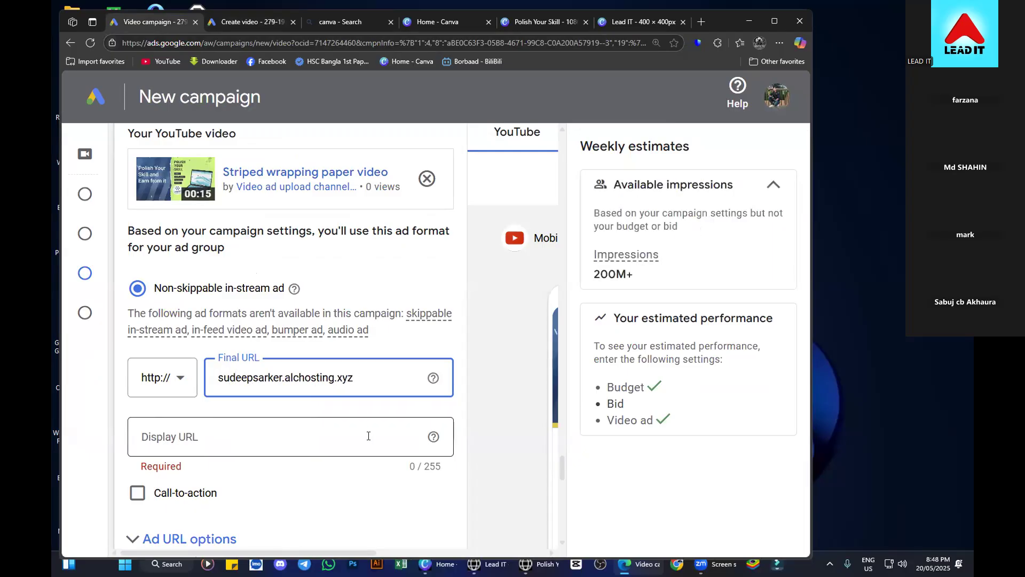
{"action": "left_click", "coordinate": [369, 436]}
{"action": "key", "text": "ctrl+v"}
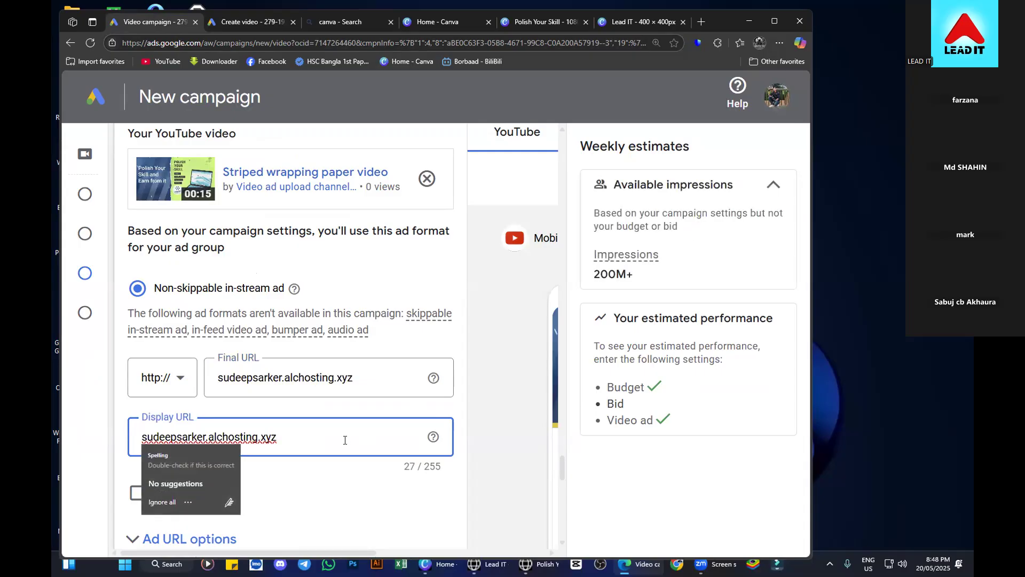
{"action": "left_click", "coordinate": [491, 457]}
{"action": "scroll", "coordinate": [470, 460], "scroll_direction": "down", "scroll_amount": 2}
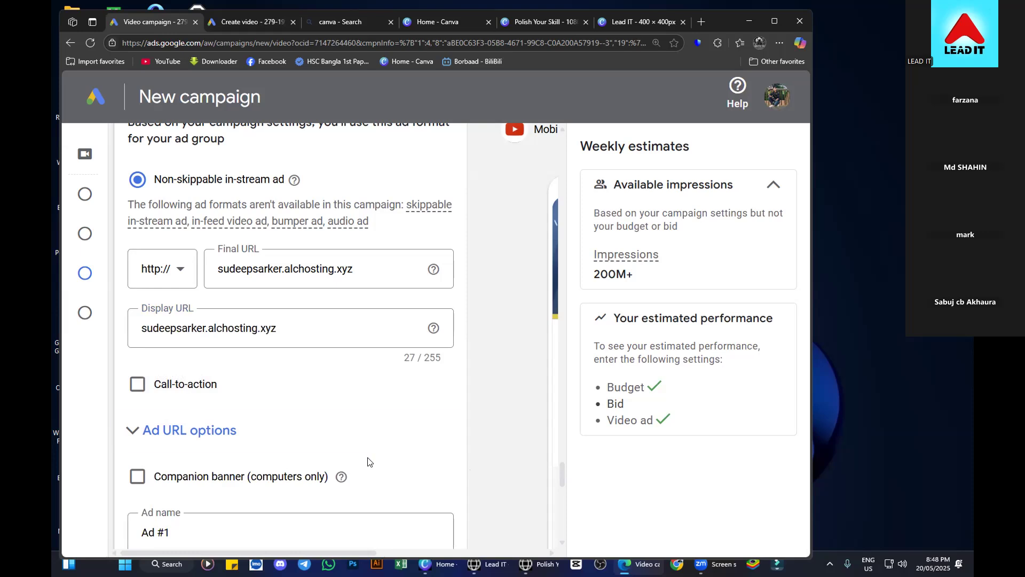
{"action": "mouse_move", "coordinate": [90, 390]}
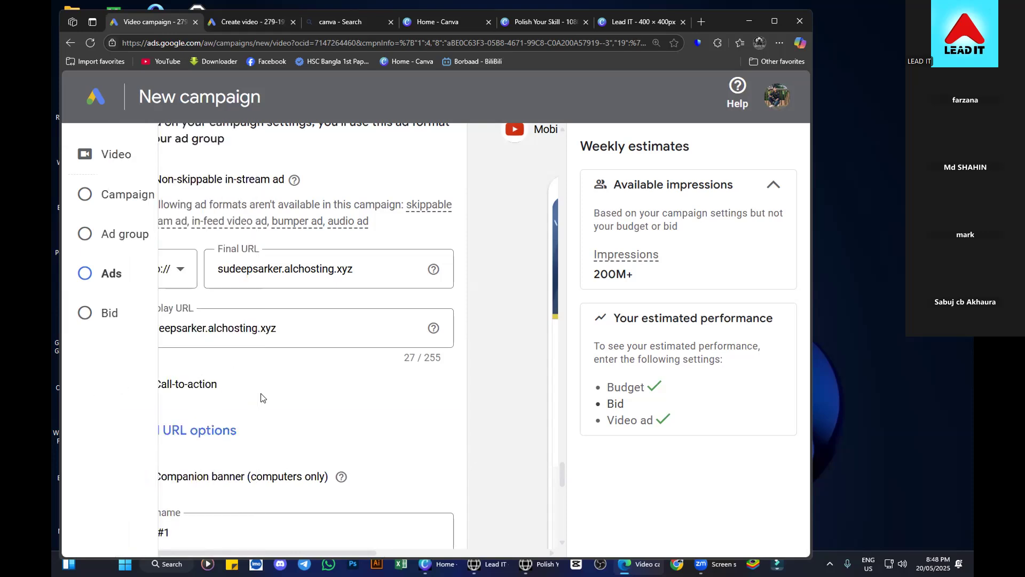
Enable the call-to-action and change its text from 'Visit us' to 'Call Us'
{"action": "left_click", "coordinate": [186, 392]}
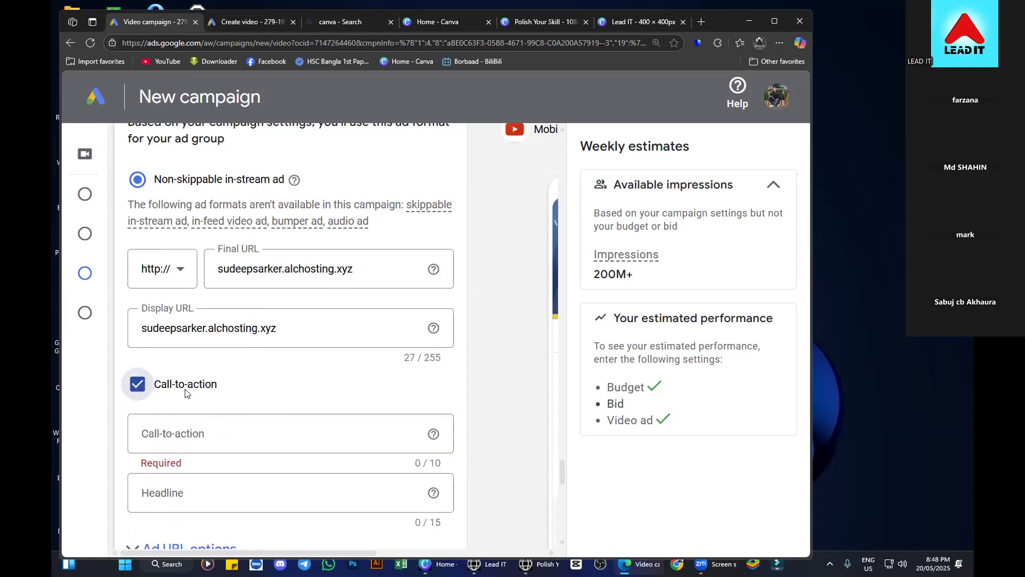
{"action": "scroll", "coordinate": [216, 427], "scroll_direction": "up", "scroll_amount": 3}
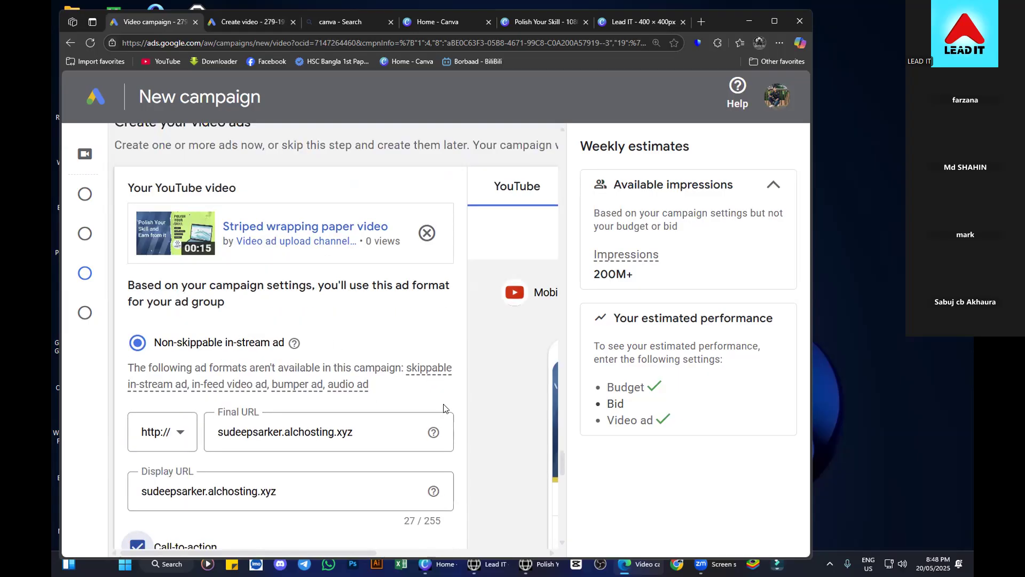
{"action": "mouse_move", "coordinate": [768, 22]}
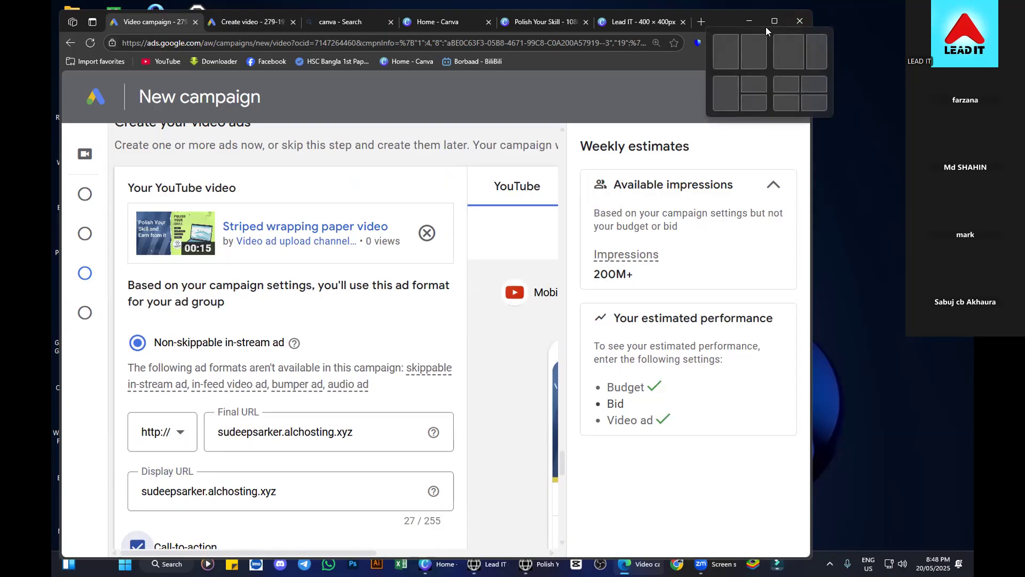
{"action": "left_click", "coordinate": [772, 22]}
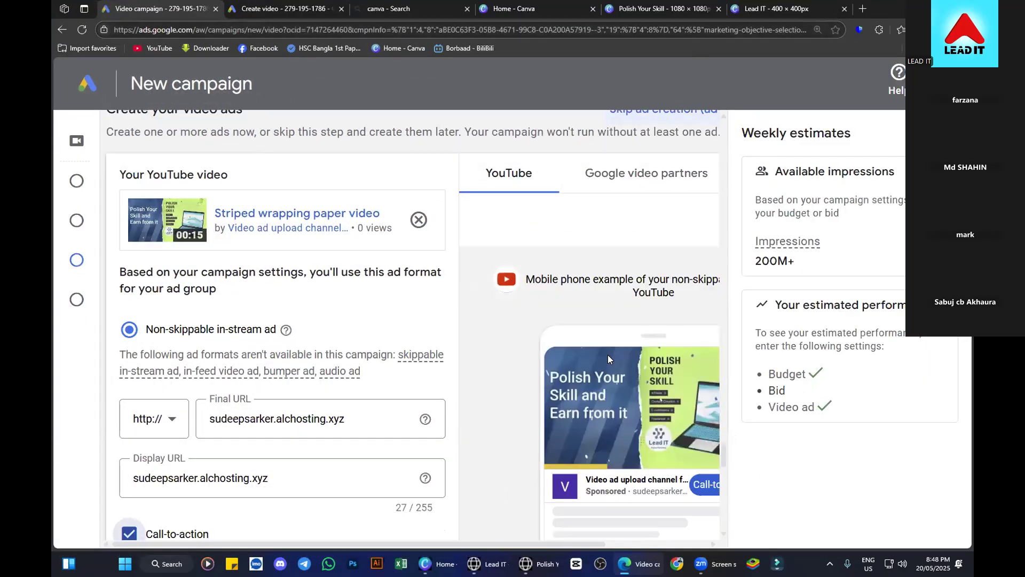
{"action": "scroll", "coordinate": [608, 355], "scroll_direction": "down", "scroll_amount": 2}
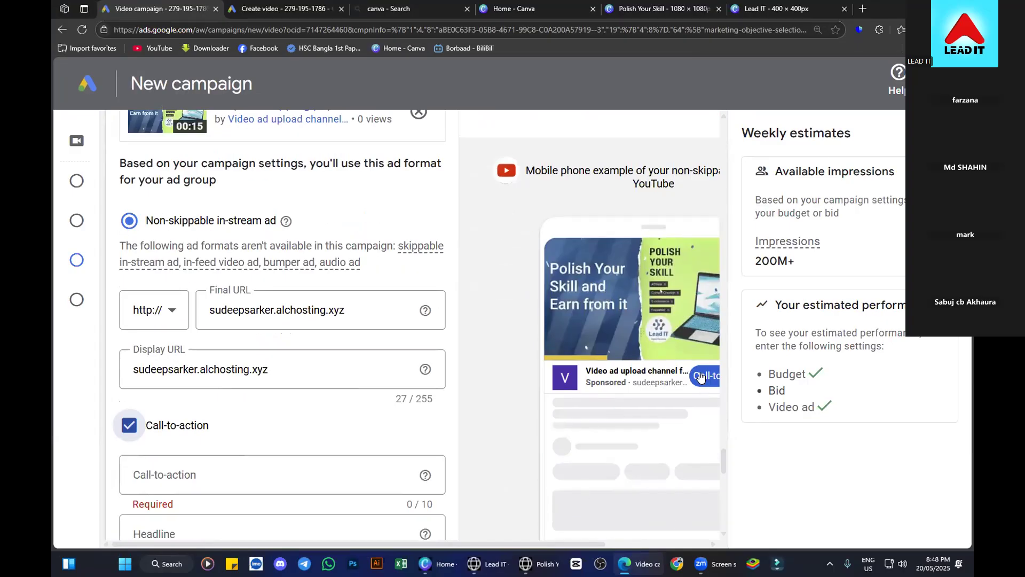
{"action": "scroll", "coordinate": [234, 458], "scroll_direction": "down", "scroll_amount": 1}
{"action": "left_click", "coordinate": [251, 417]}
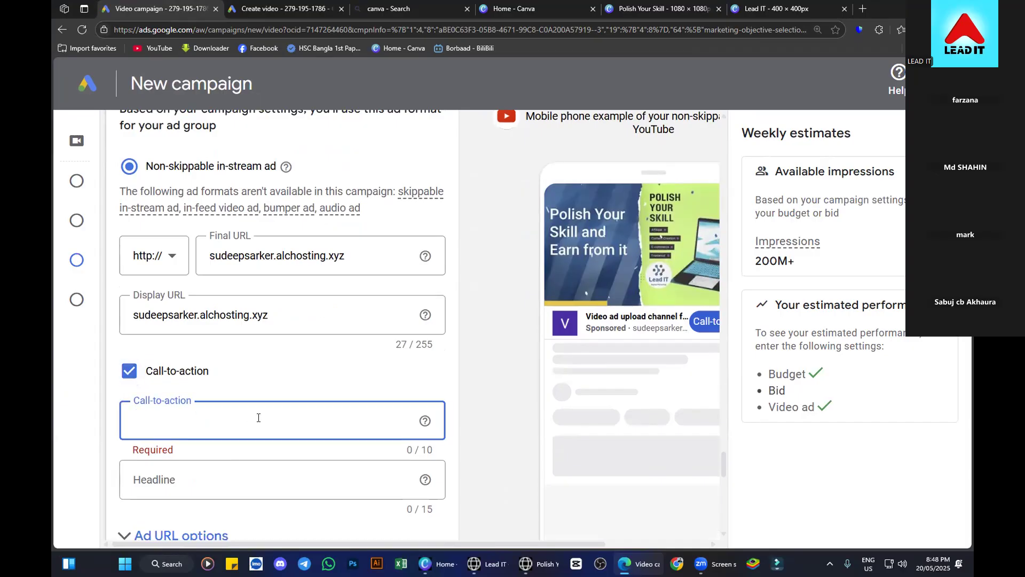
{"action": "type", "text": "Visit u"}
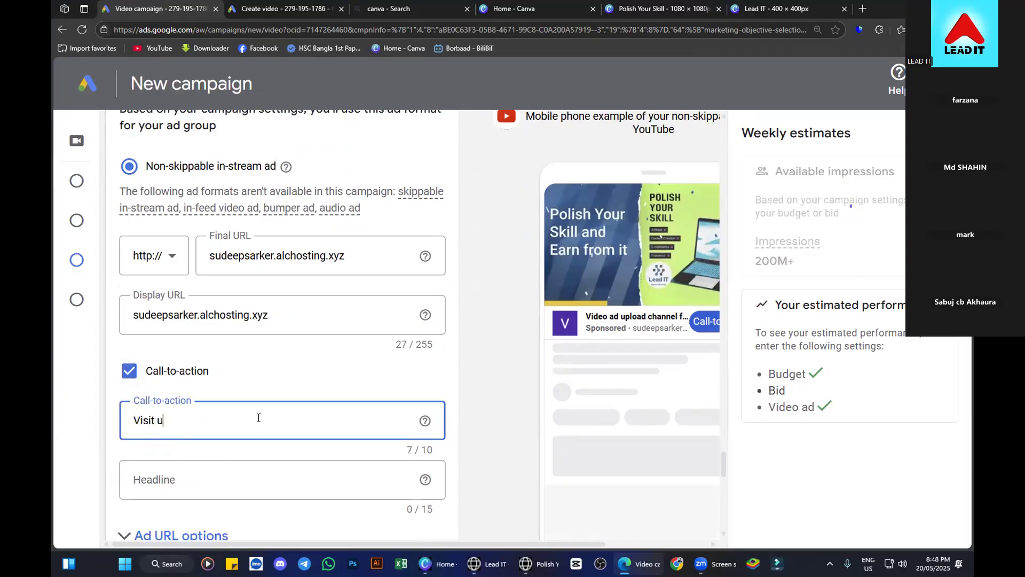
{"action": "type", "text": "s"}
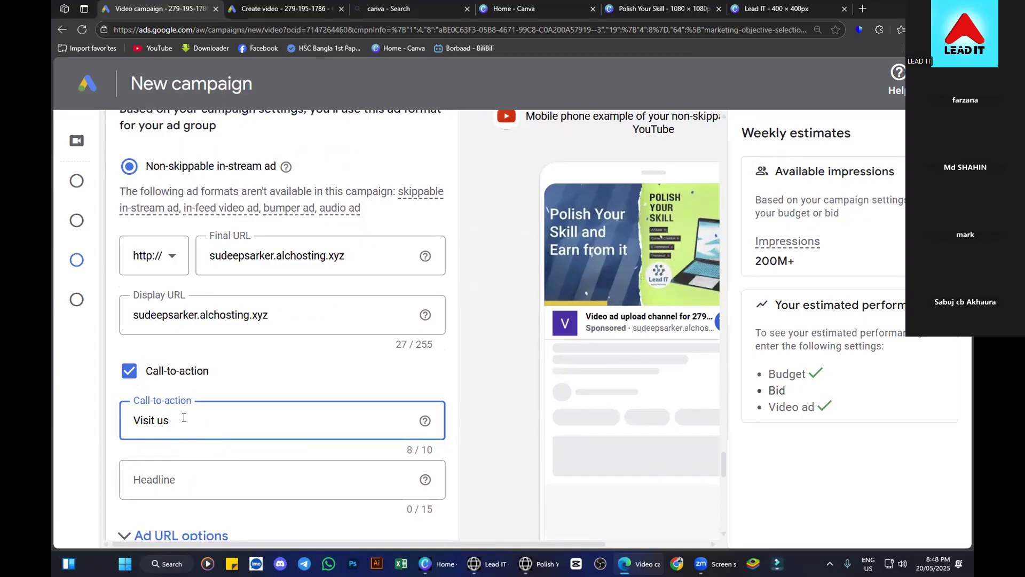
{"action": "left_click_drag", "start_coordinate": [184, 417], "coordinate": [74, 413]}
{"action": "type", "text": "L"}
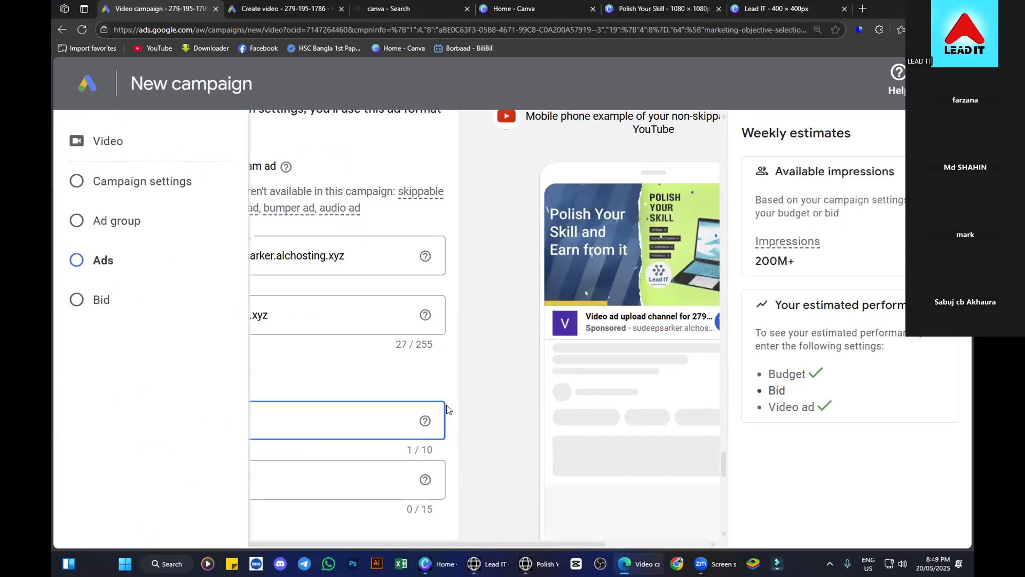
{"action": "type", "text": "all Us"}
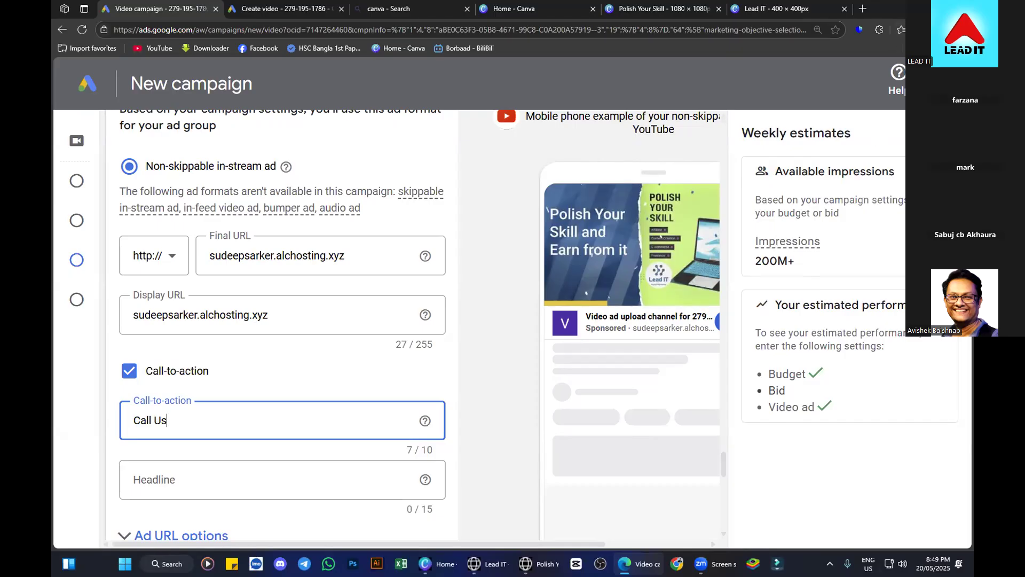
Enter 'Call us Anytime' as the ad headline
{"action": "left_click", "coordinate": [937, 8]}
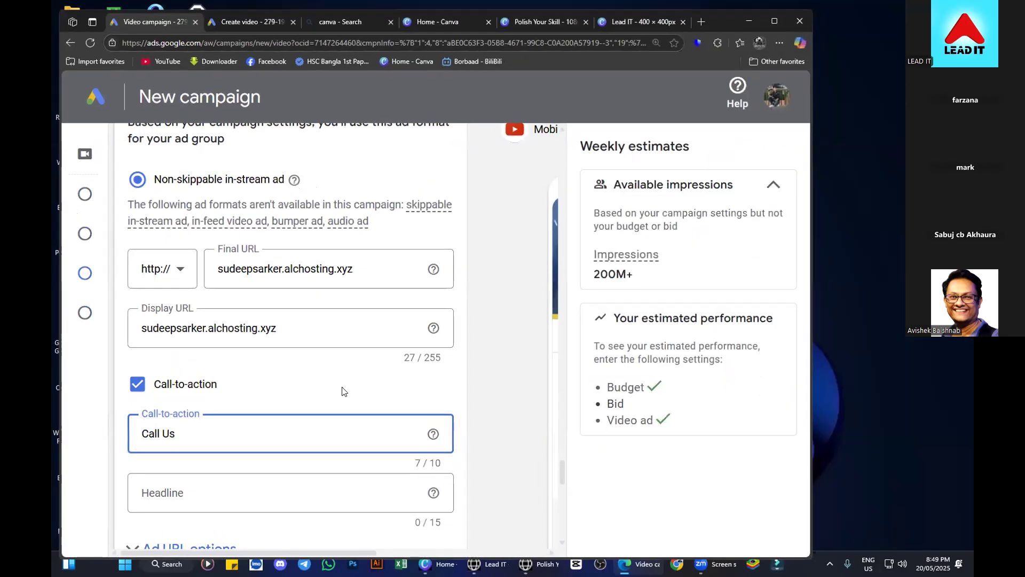
{"action": "scroll", "coordinate": [341, 433], "scroll_direction": "down", "scroll_amount": 2}
{"action": "left_click", "coordinate": [212, 383]}
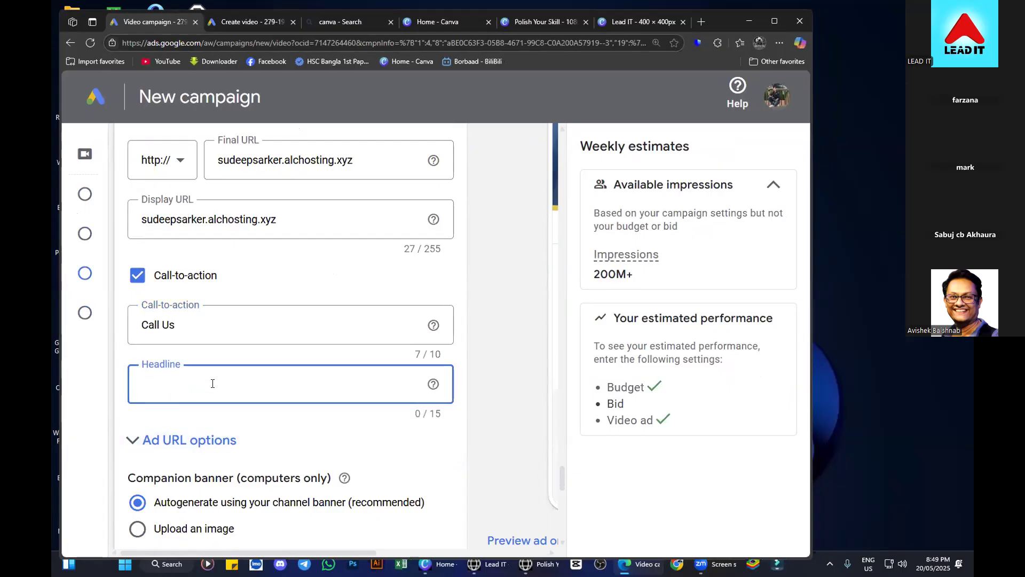
{"action": "type", "text": "Cal"}
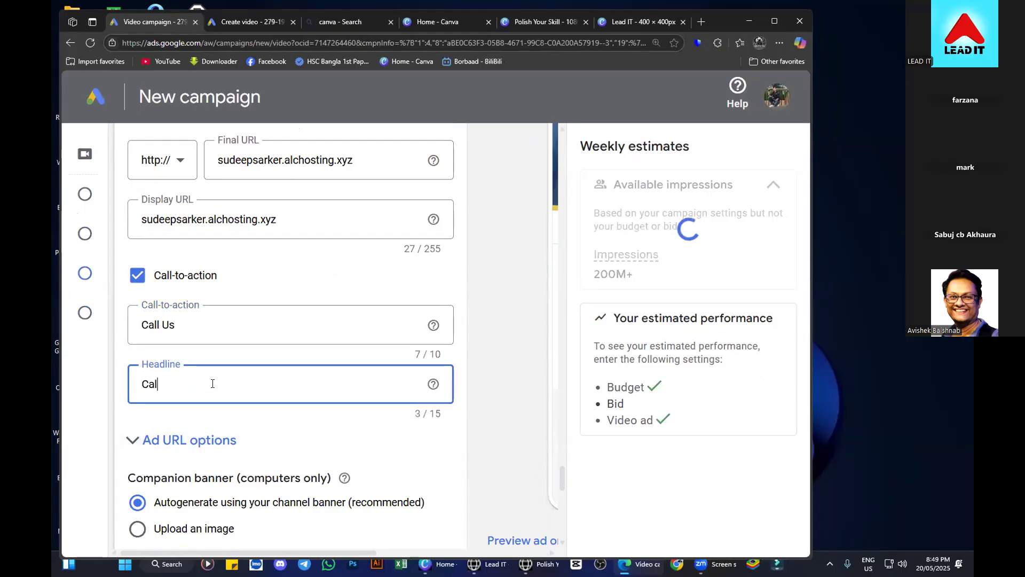
{"action": "type", "text": "l us Any"}
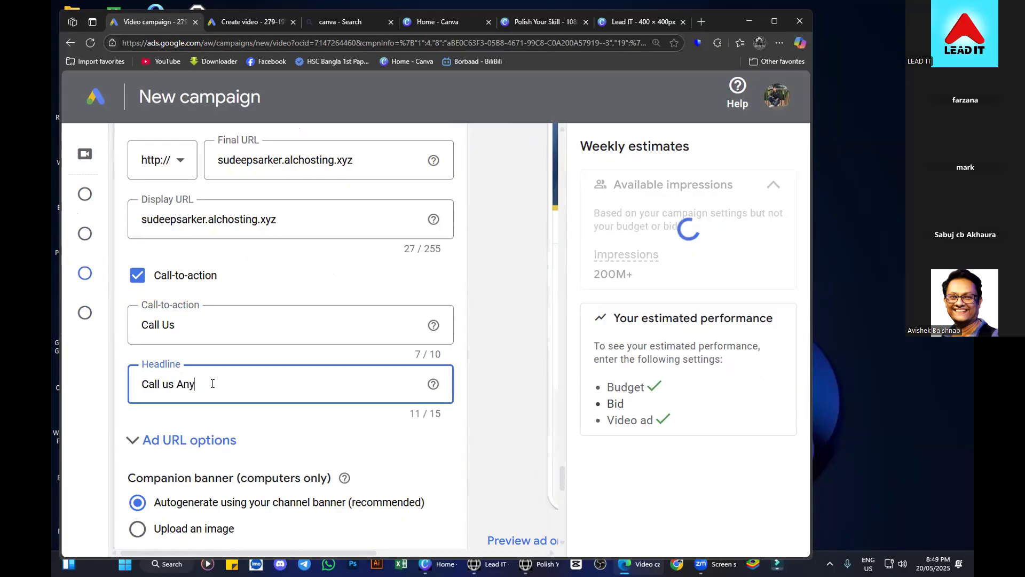
{"action": "type", "text": "time"}
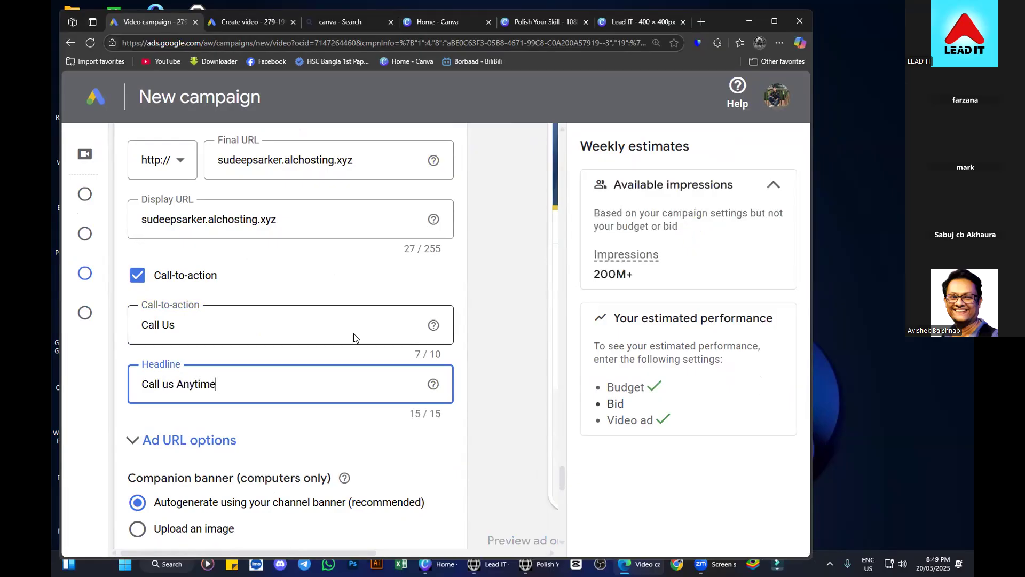
{"action": "left_click", "coordinate": [508, 293]}
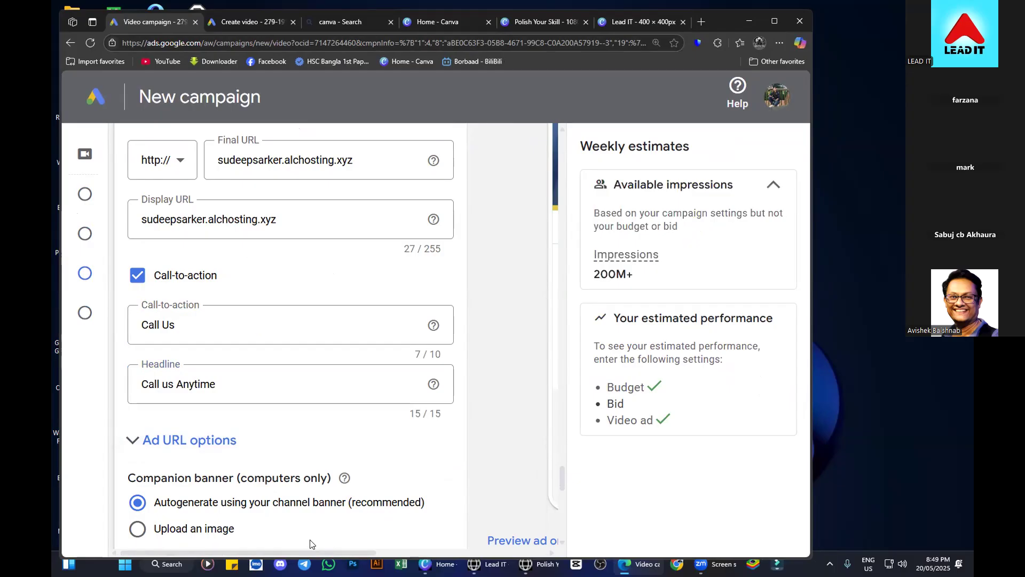
Replace the default ad name 'Ad #1' with 'faceelancing'
{"action": "left_click_drag", "start_coordinate": [327, 552], "coordinate": [439, 542]}
{"action": "scroll", "coordinate": [459, 543], "scroll_direction": "right", "scroll_amount": 2}
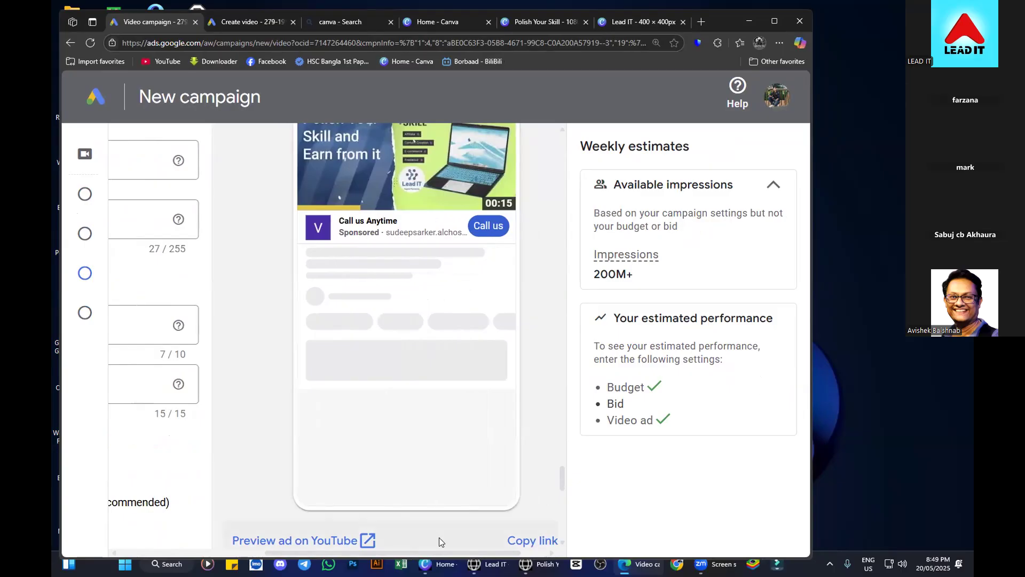
{"action": "left_click_drag", "start_coordinate": [401, 553], "coordinate": [252, 553]}
{"action": "scroll", "coordinate": [238, 512], "scroll_direction": "down", "scroll_amount": 4}
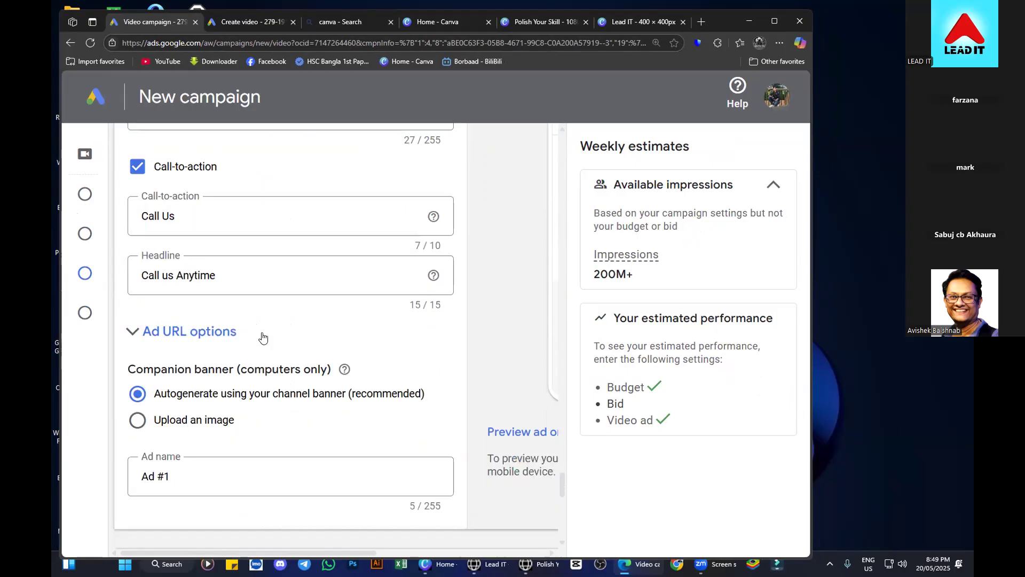
{"action": "left_click", "coordinate": [184, 368]}
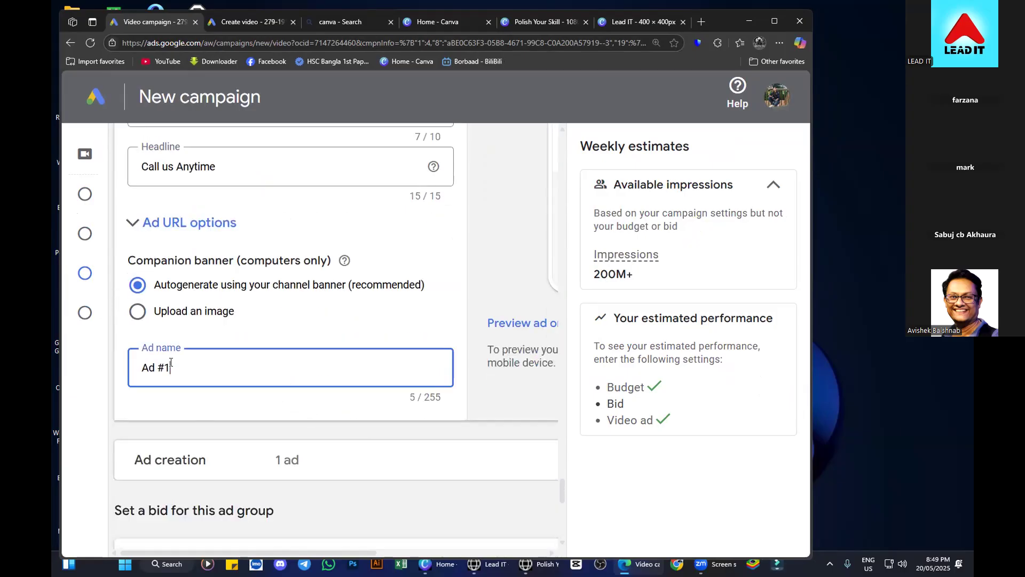
{"action": "mouse_move", "coordinate": [87, 366]}
{"action": "key", "text": "ctrl+a"}
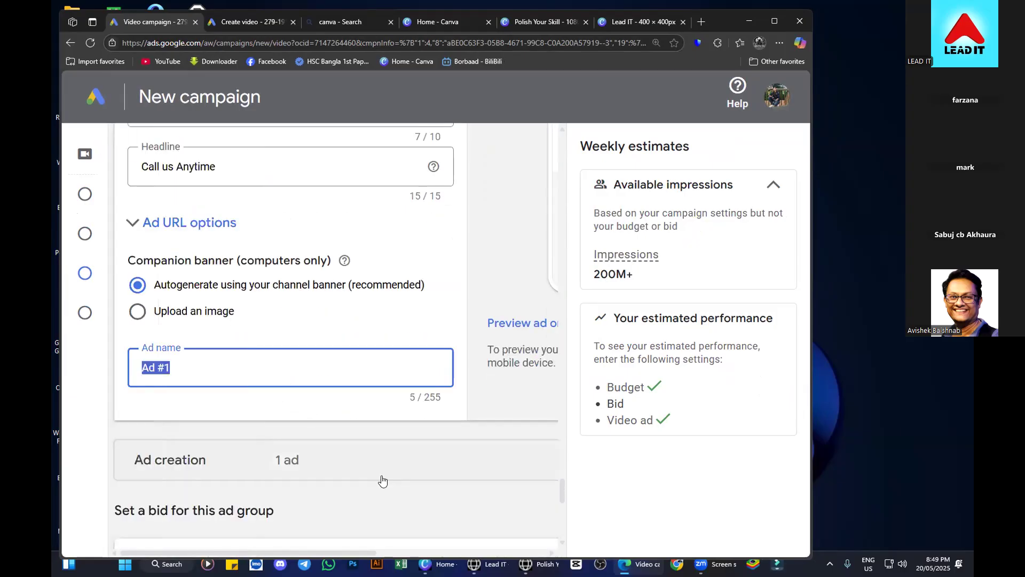
{"action": "type", "text": "faceelancing"}
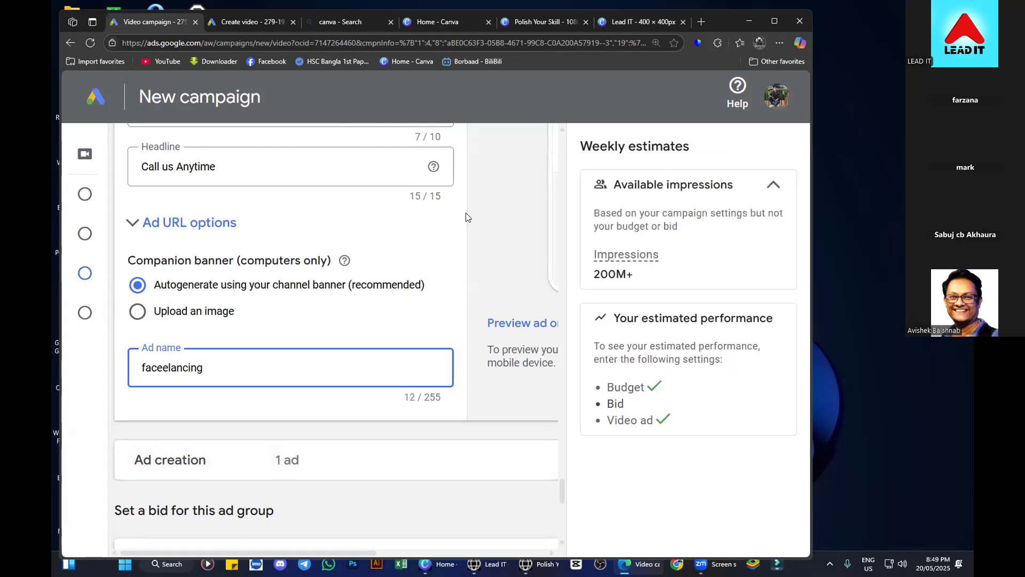
{"action": "scroll", "coordinate": [404, 320], "scroll_direction": "down", "scroll_amount": 4}
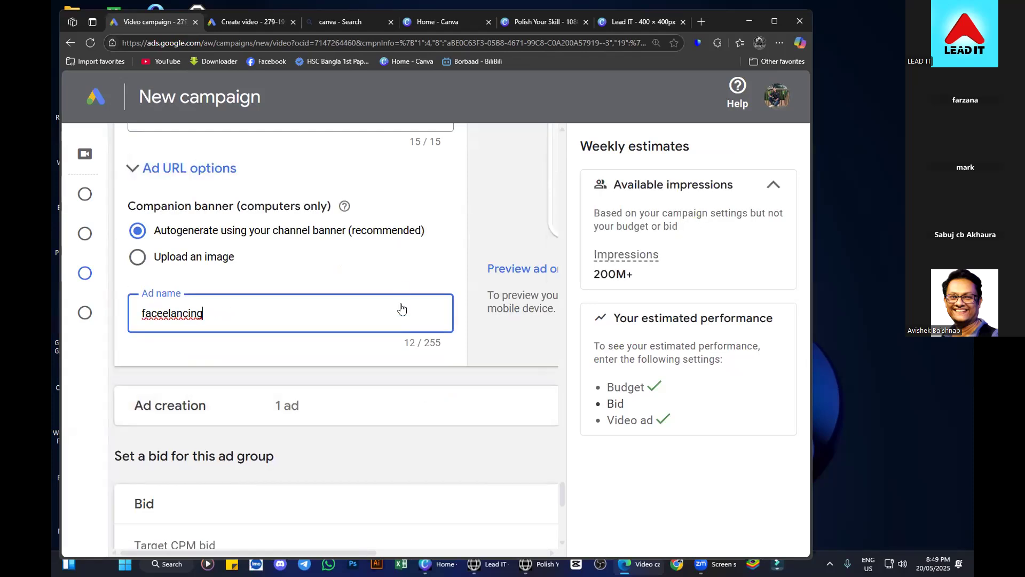
{"action": "scroll", "coordinate": [396, 388], "scroll_direction": "down", "scroll_amount": 2}
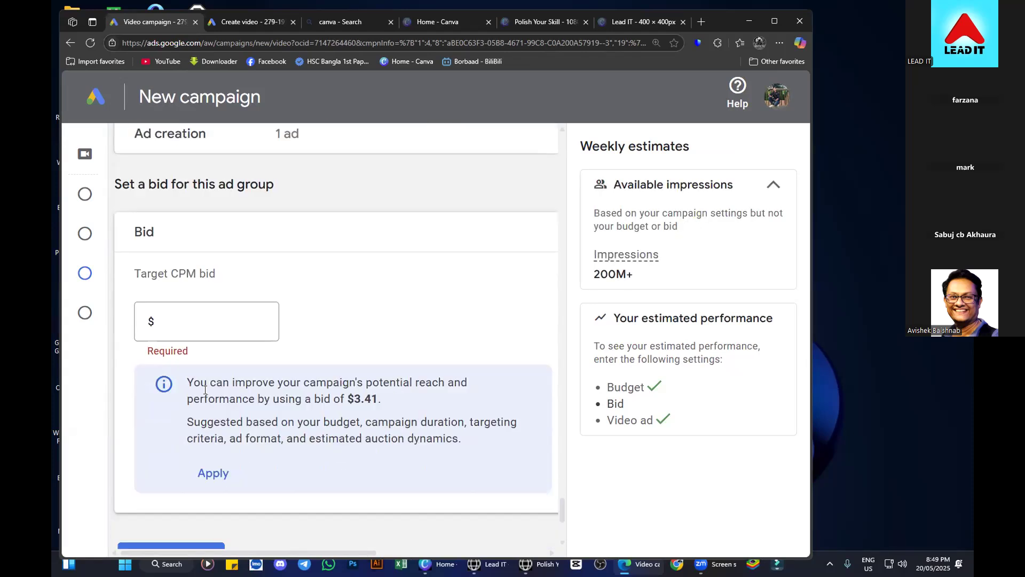
Replace the 0.02 target CPM bid with $3.41 and review the 44K–150K weekly impressions estimate
{"action": "left_click", "coordinate": [201, 336]}
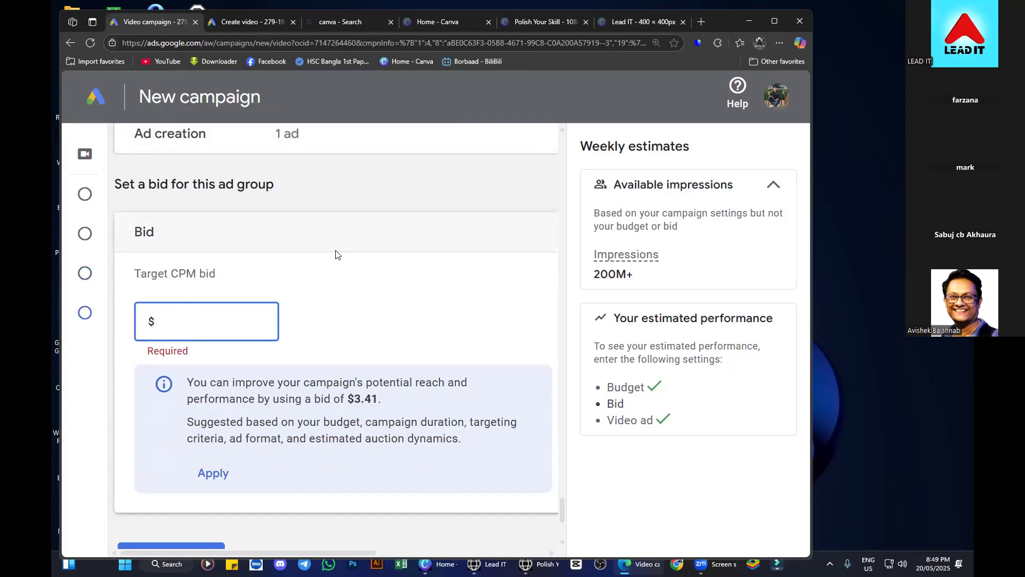
{"action": "type", "text": "0.02"}
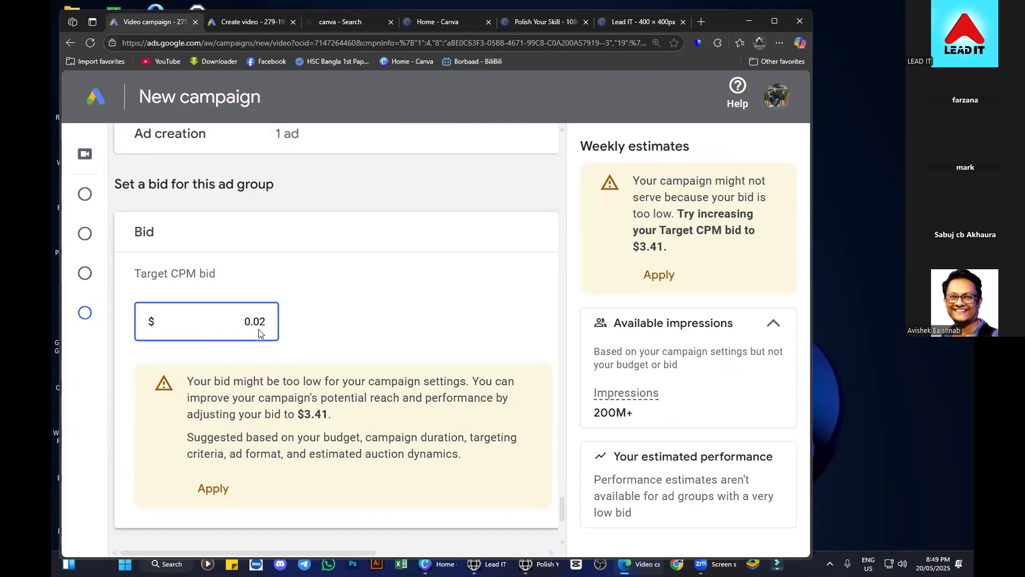
{"action": "left_click_drag", "start_coordinate": [241, 321], "coordinate": [307, 326]}
{"action": "type", "text": "3.41"}
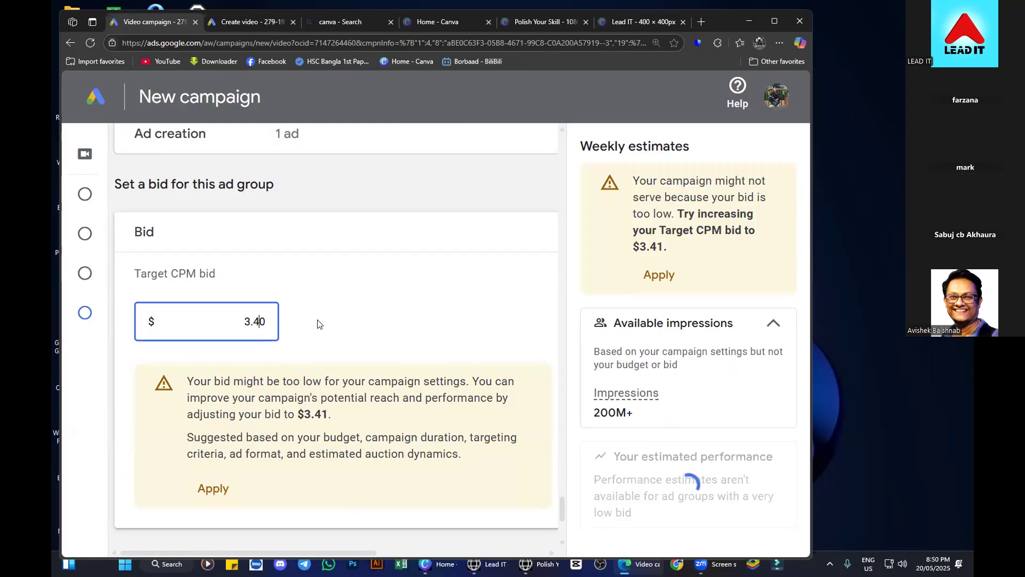
{"action": "left_click", "coordinate": [320, 277]}
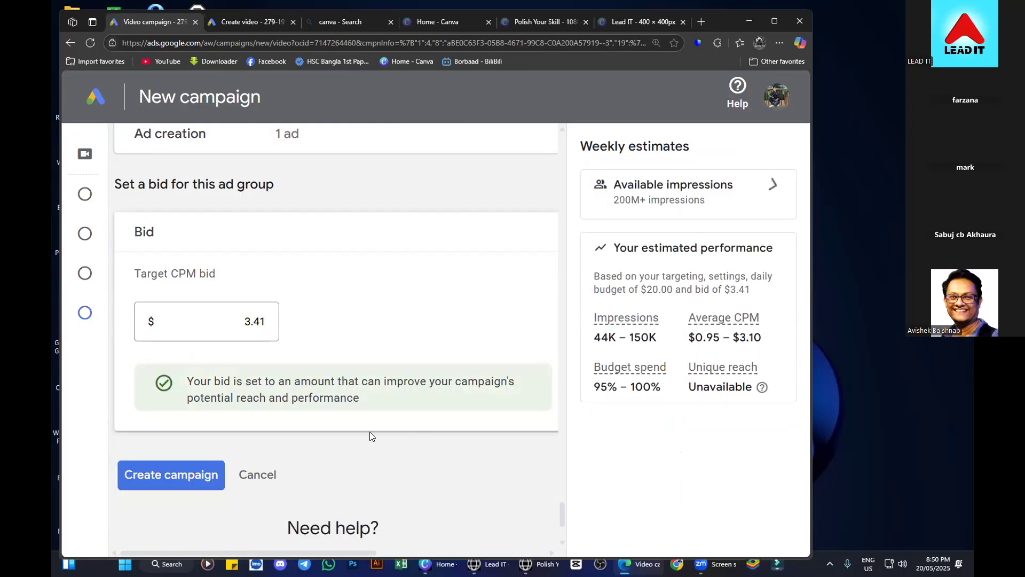
{"action": "left_click", "coordinate": [764, 190]}
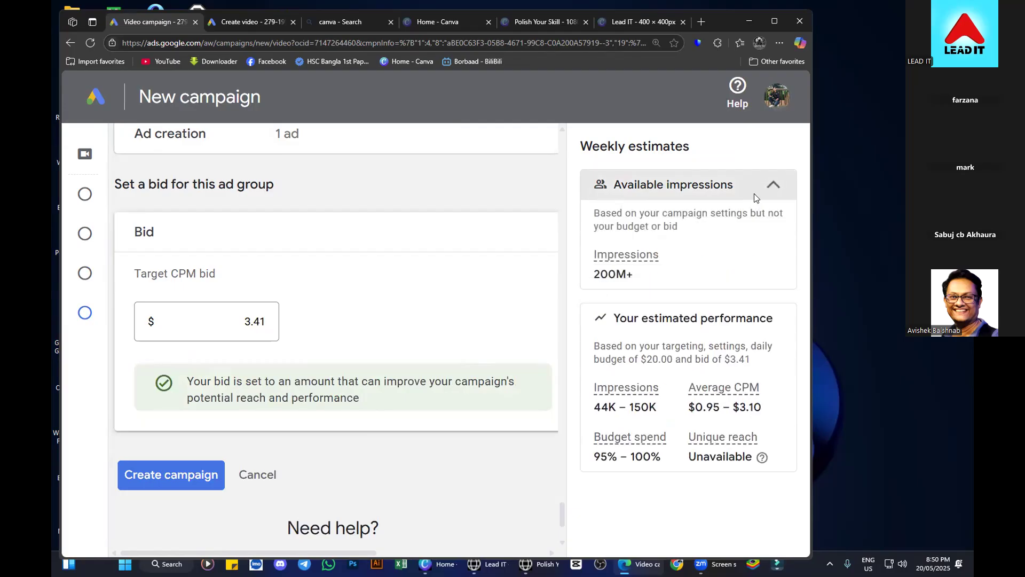
{"action": "double_click", "coordinate": [613, 273]}
{"action": "left_click", "coordinate": [604, 271]}
{"action": "scroll", "coordinate": [442, 368], "scroll_direction": "up", "scroll_amount": 2}
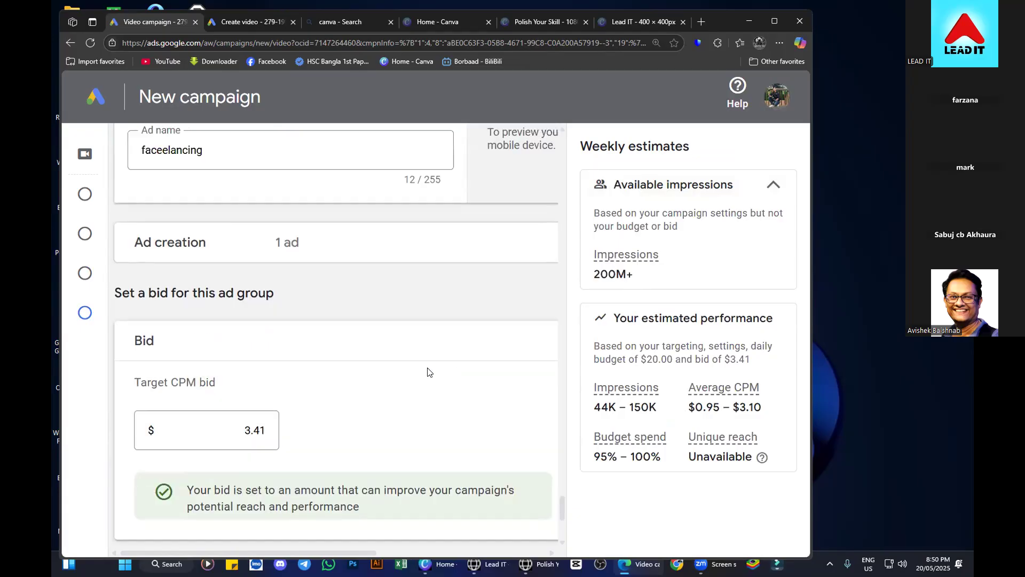
{"action": "scroll", "coordinate": [430, 372], "scroll_direction": "up", "scroll_amount": 5}
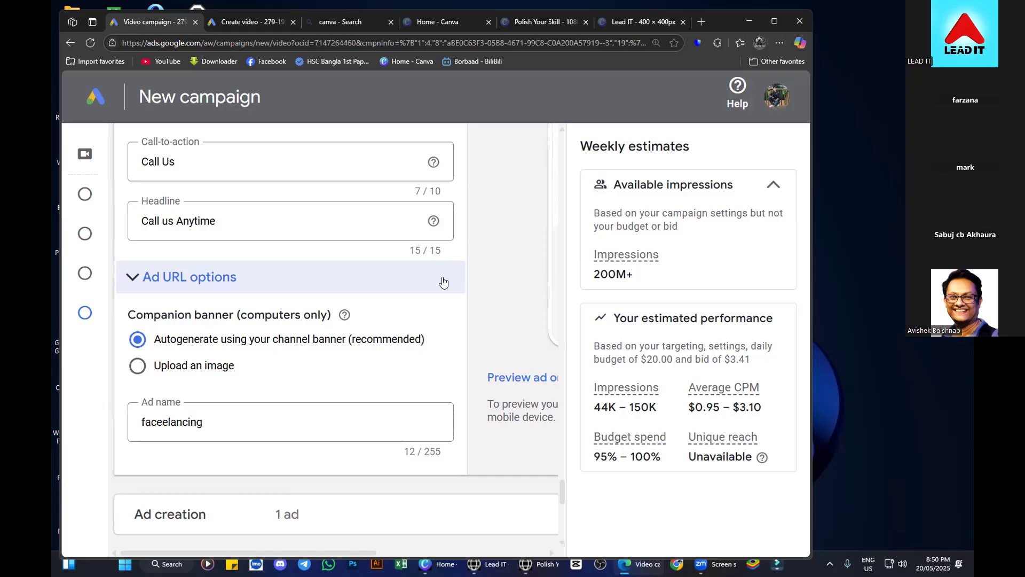
{"action": "scroll", "coordinate": [363, 441], "scroll_direction": "up", "scroll_amount": 9}
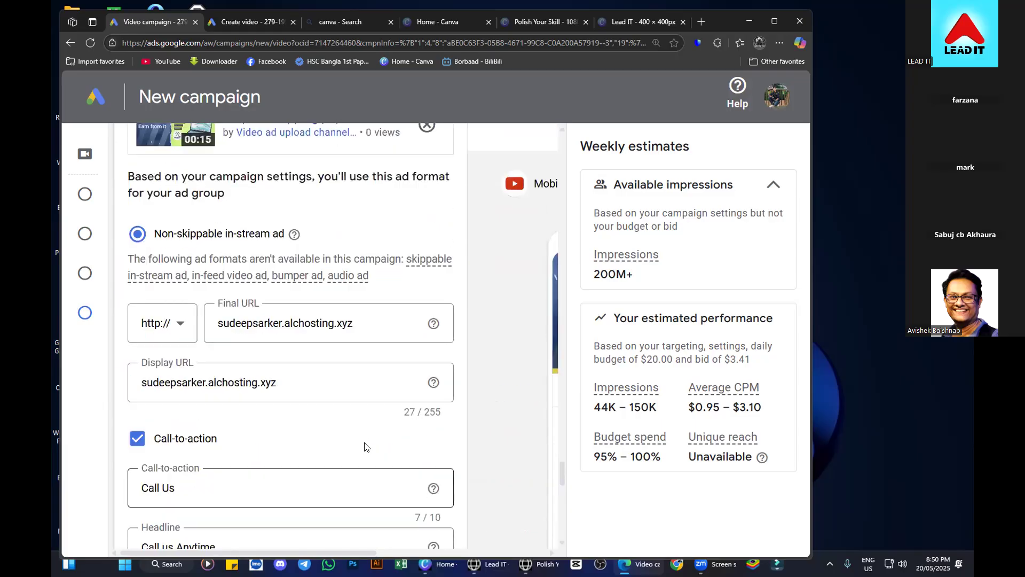
{"action": "scroll", "coordinate": [335, 427], "scroll_direction": "up", "scroll_amount": 3}
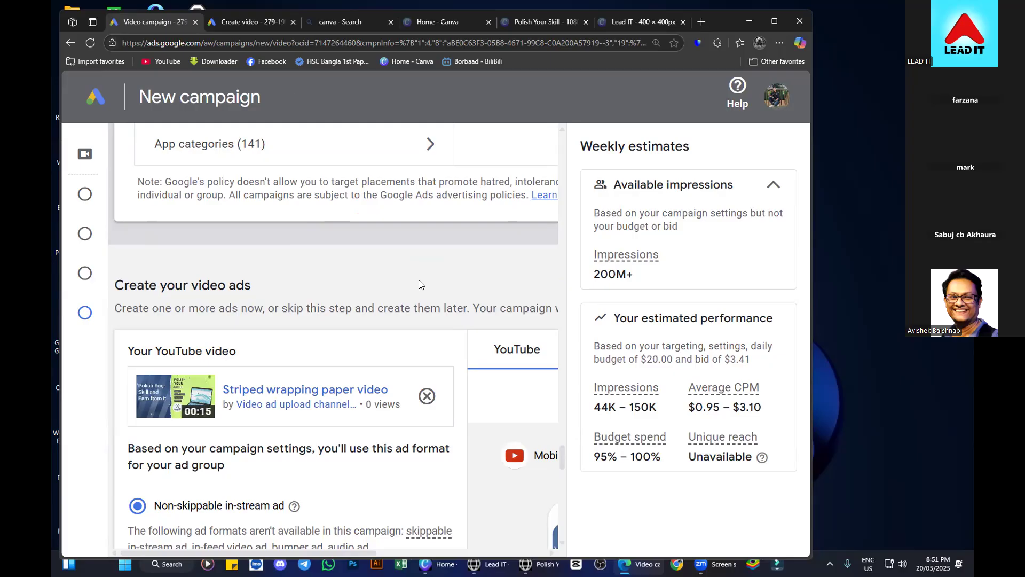
{"action": "scroll", "coordinate": [453, 315], "scroll_direction": "down", "scroll_amount": 4}
{"action": "scroll", "coordinate": [447, 392], "scroll_direction": "down", "scroll_amount": 2}
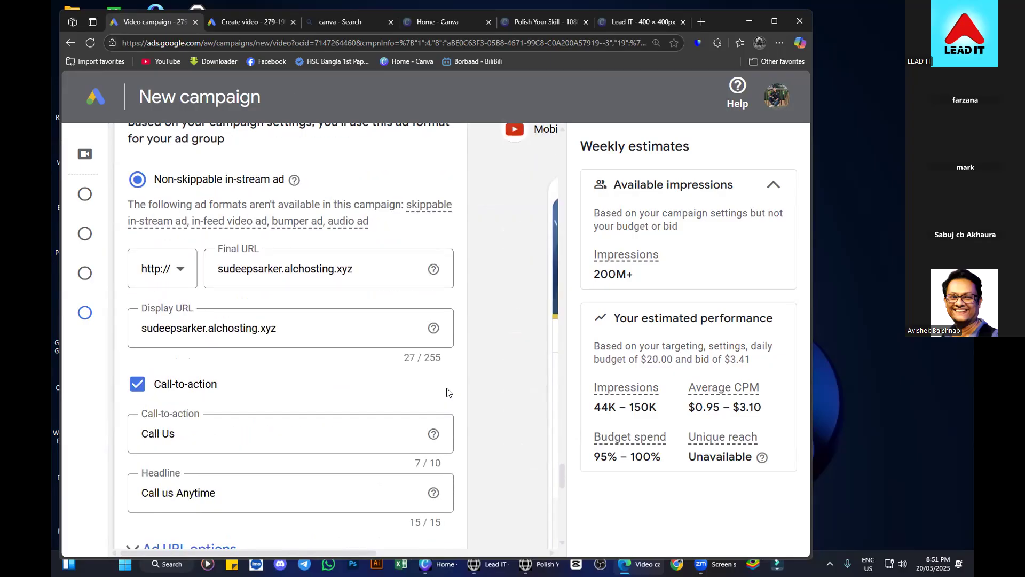
{"action": "scroll", "coordinate": [450, 438], "scroll_direction": "down", "scroll_amount": 10}
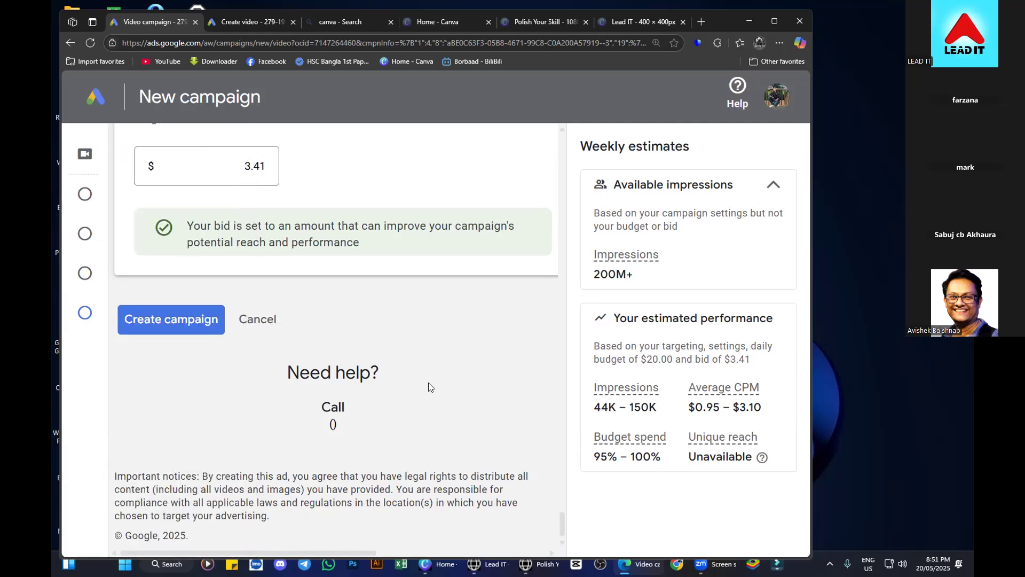
{"action": "scroll", "coordinate": [428, 382], "scroll_direction": "up", "scroll_amount": 10}
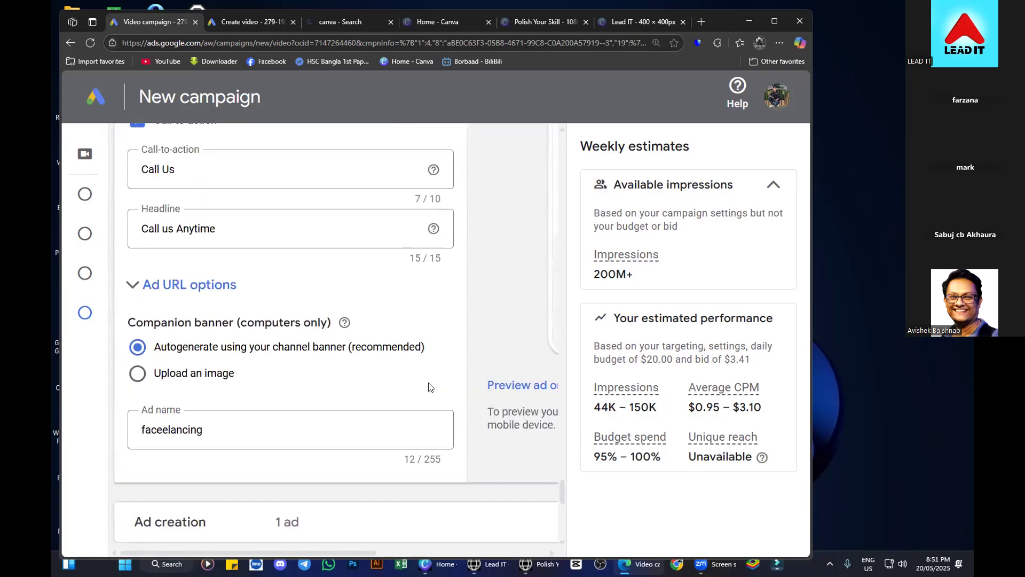
{"action": "scroll", "coordinate": [428, 386], "scroll_direction": "up", "scroll_amount": 2}
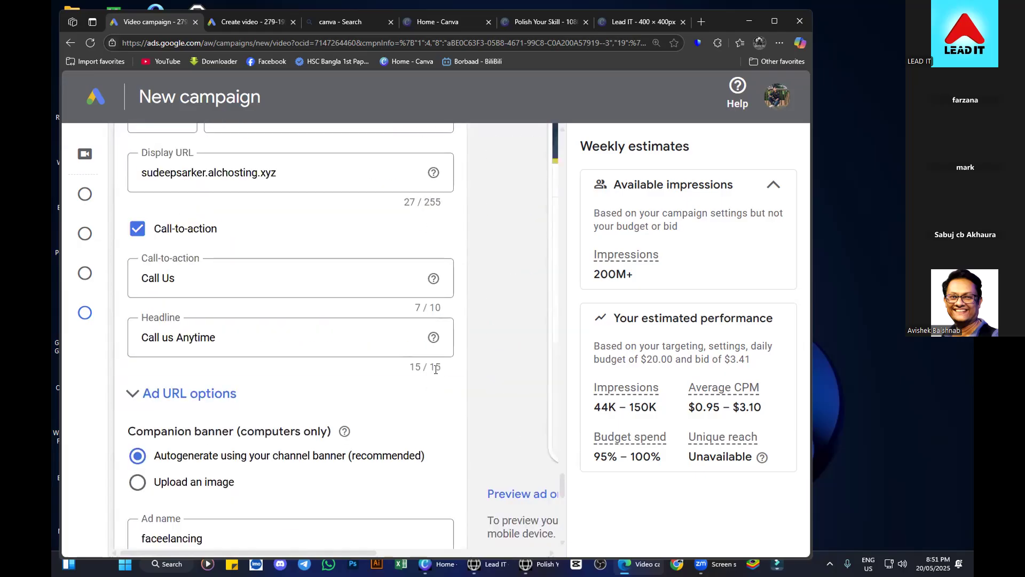